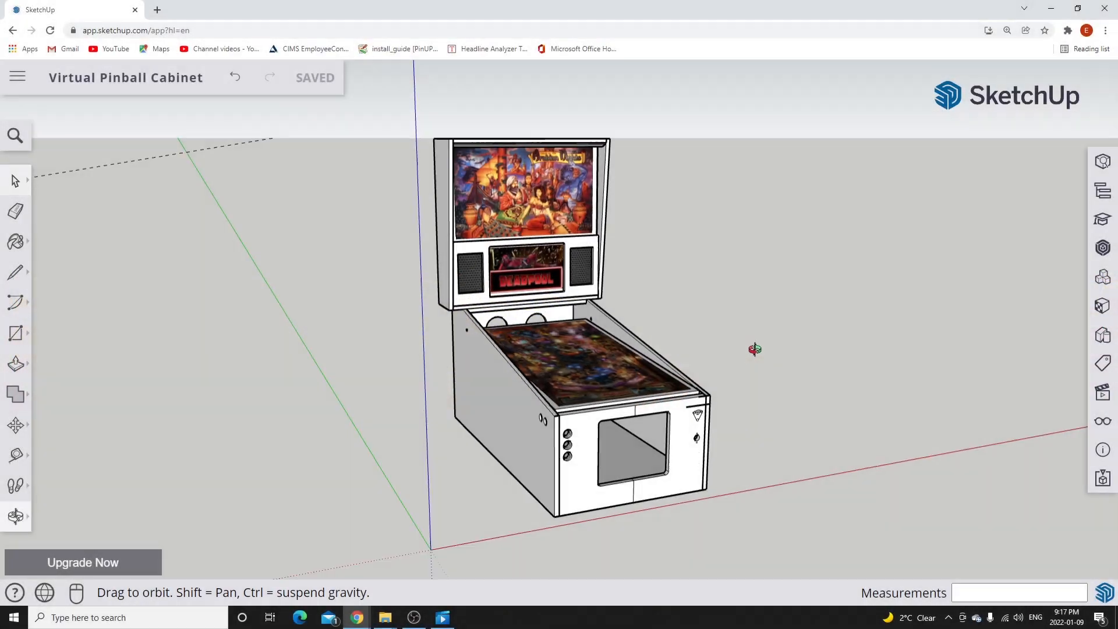
# Inspect the assembled pinball cabinet and how the playfield screen fits against the front, side and rear cabinet panels.
pyautogui.moveTo(753, 350)
pyautogui.mouseDown(button='middle')
pyautogui.moveTo(776, 337)
pyautogui.moveTo(751, 357)
pyautogui.moveTo(362, 367)
pyautogui.moveTo(382, 442)
pyautogui.moveTo(507, 390)
pyautogui.moveTo(616, 321)
pyautogui.moveTo(699, 302)
pyautogui.moveTo(754, 329)
pyautogui.moveTo(758, 349)
pyautogui.moveTo(747, 359)
pyautogui.mouseUp(button='middle')
pyautogui.moveTo(747, 359); pyautogui.dragTo(741, 362)
pyautogui.press('space')
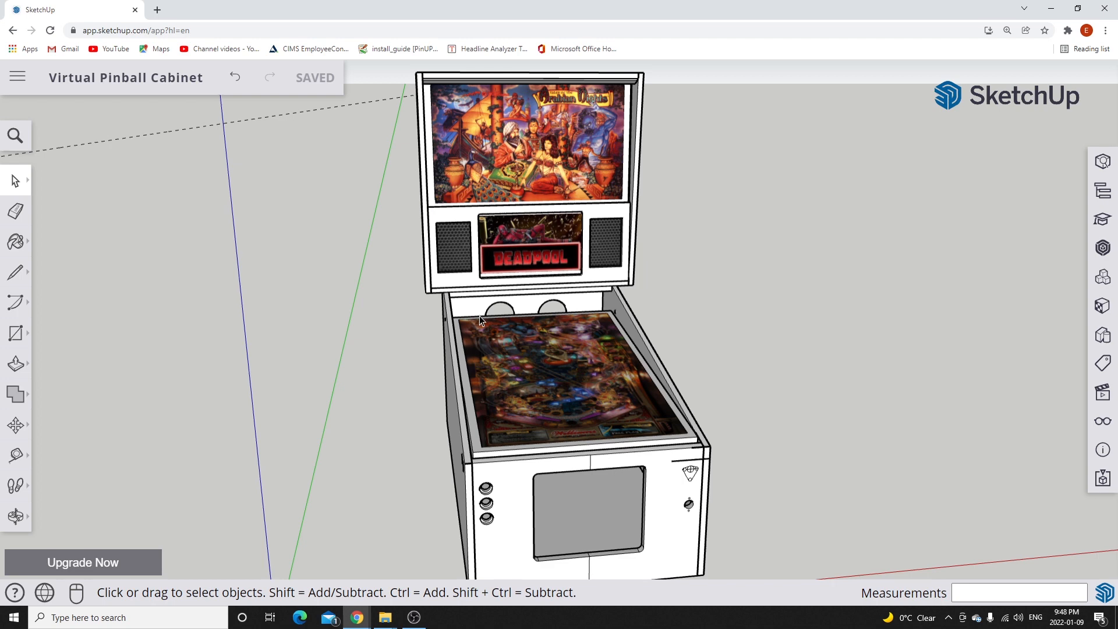
pyautogui.moveTo(581, 368); pyautogui.dragTo(519, 354, button='middle')
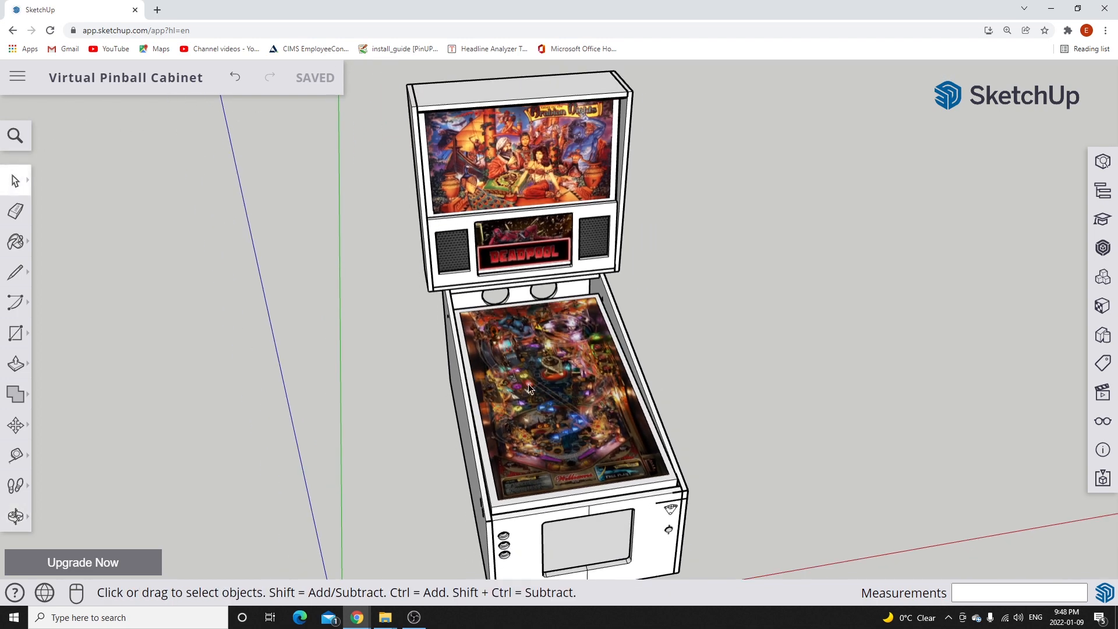
pyautogui.scroll(3, 512, 486)
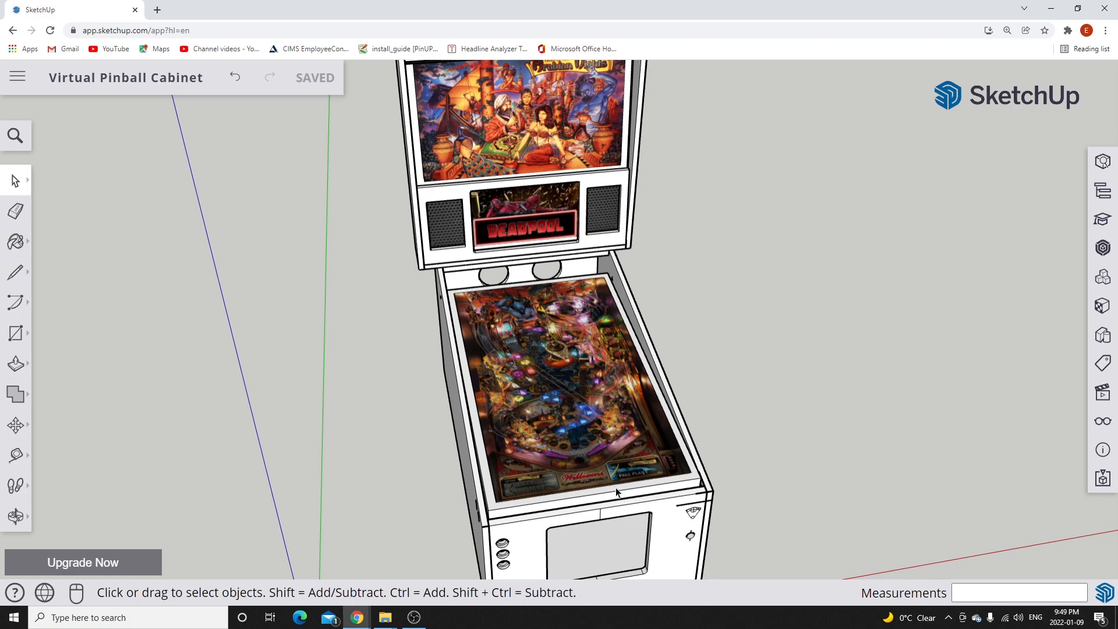
pyautogui.moveTo(620, 509); pyautogui.dragTo(902, 443, button='middle')
pyautogui.scroll(3, 826, 400)
pyautogui.scroll(3, 826, 401)
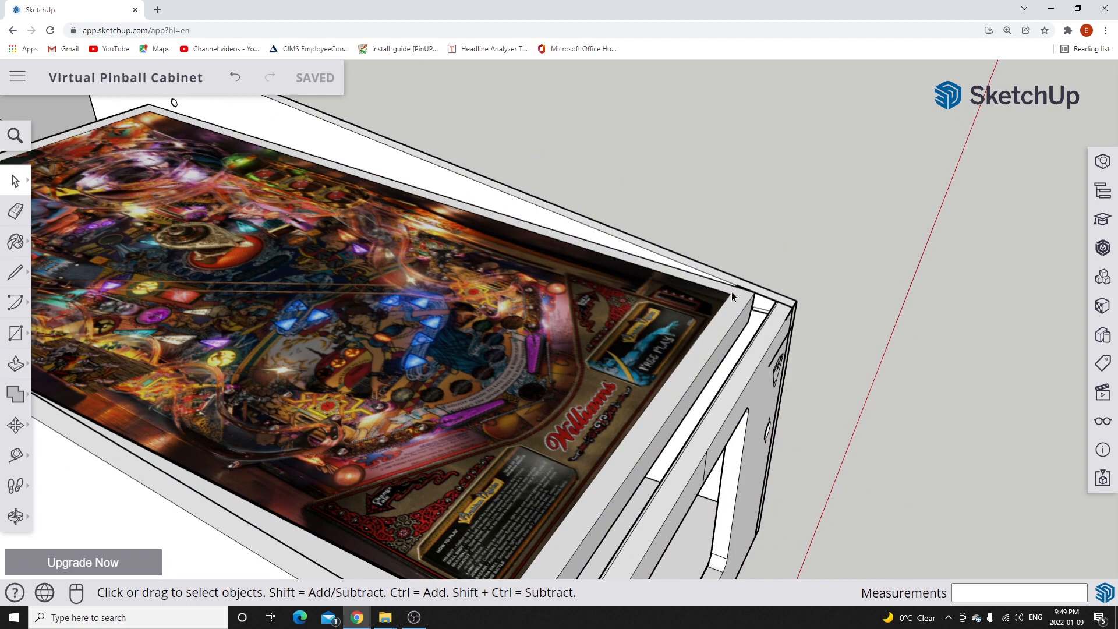
pyautogui.scroll(-10, 748, 298)
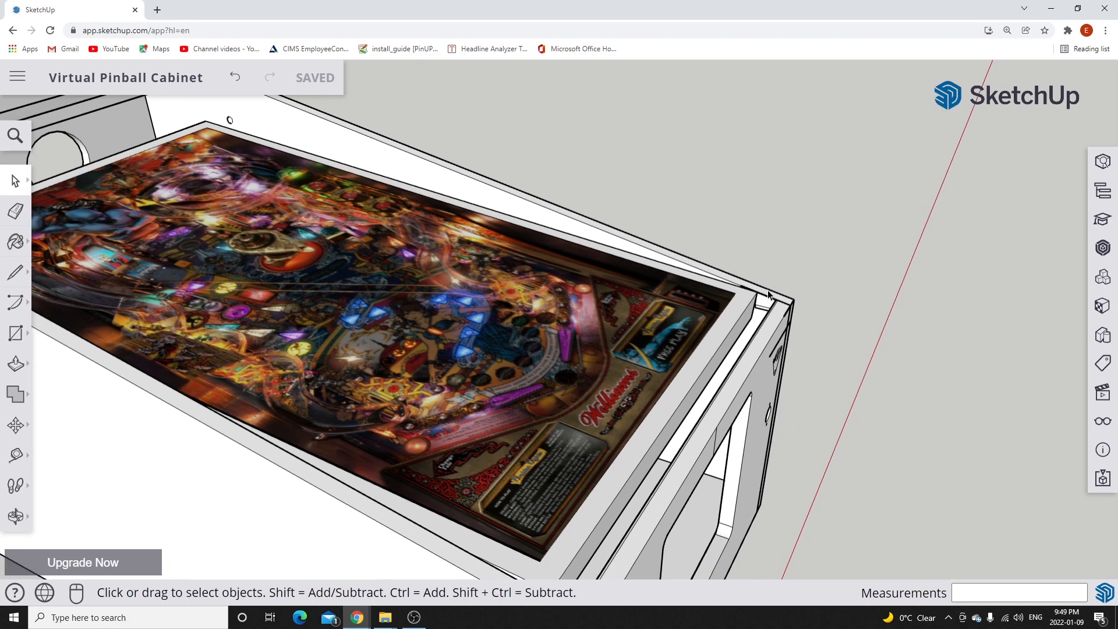
pyautogui.moveTo(367, 253); pyautogui.dragTo(389, 225, button='middle')
pyautogui.scroll(6, 389, 224)
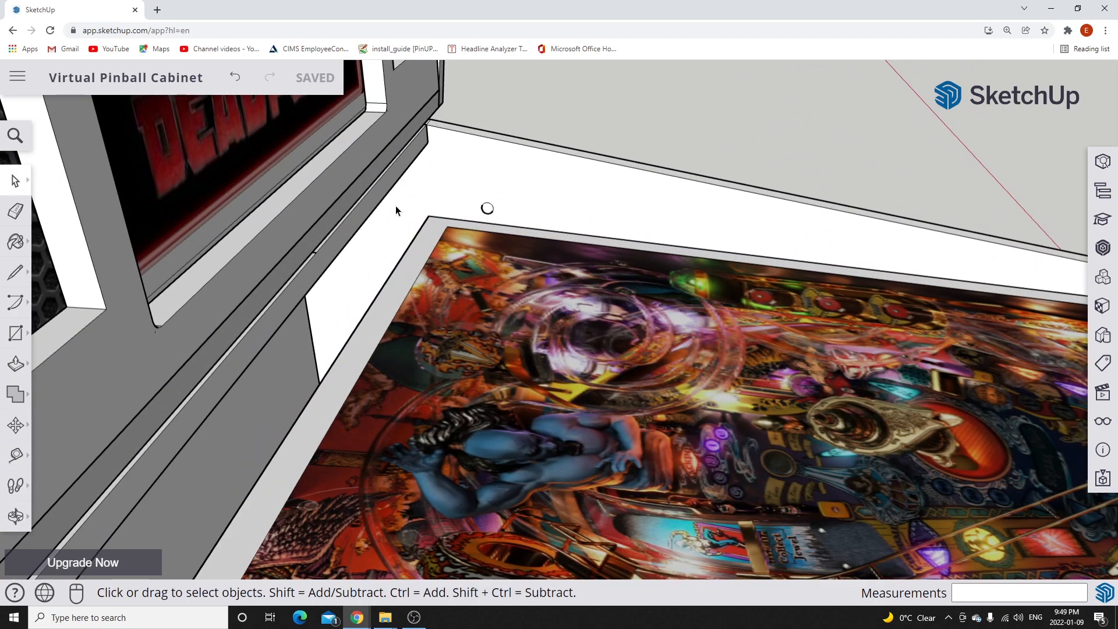
pyautogui.scroll(-3, 736, 310)
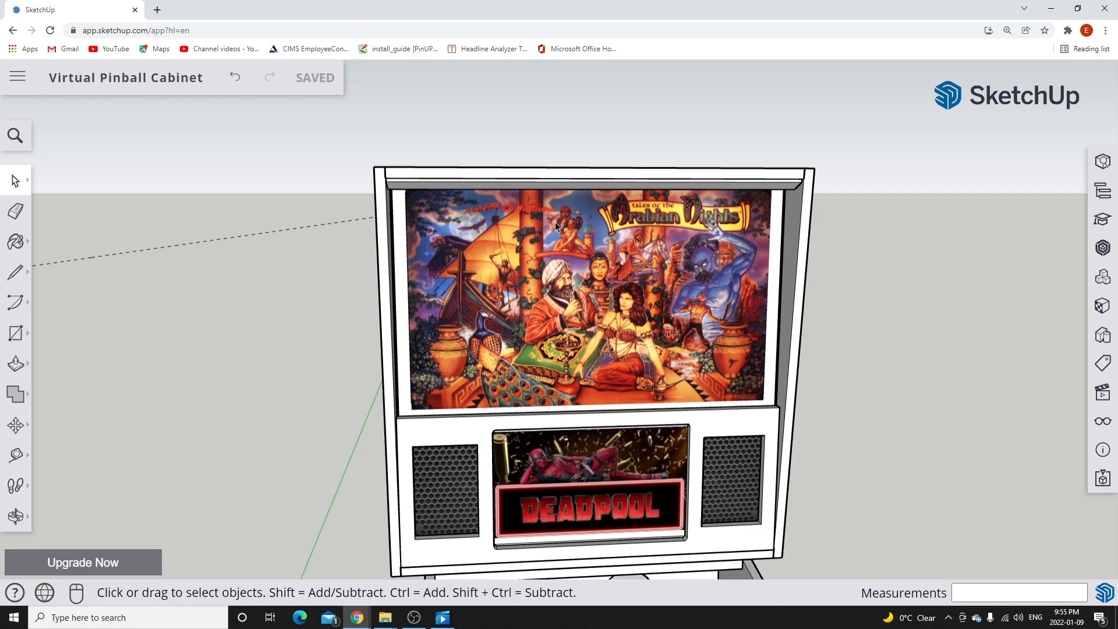
# Examine the backbox's main screen, lower display and speaker panel, and the playfield screen's clearance inside the cabinet.
pyautogui.scroll(5, 652, 305)
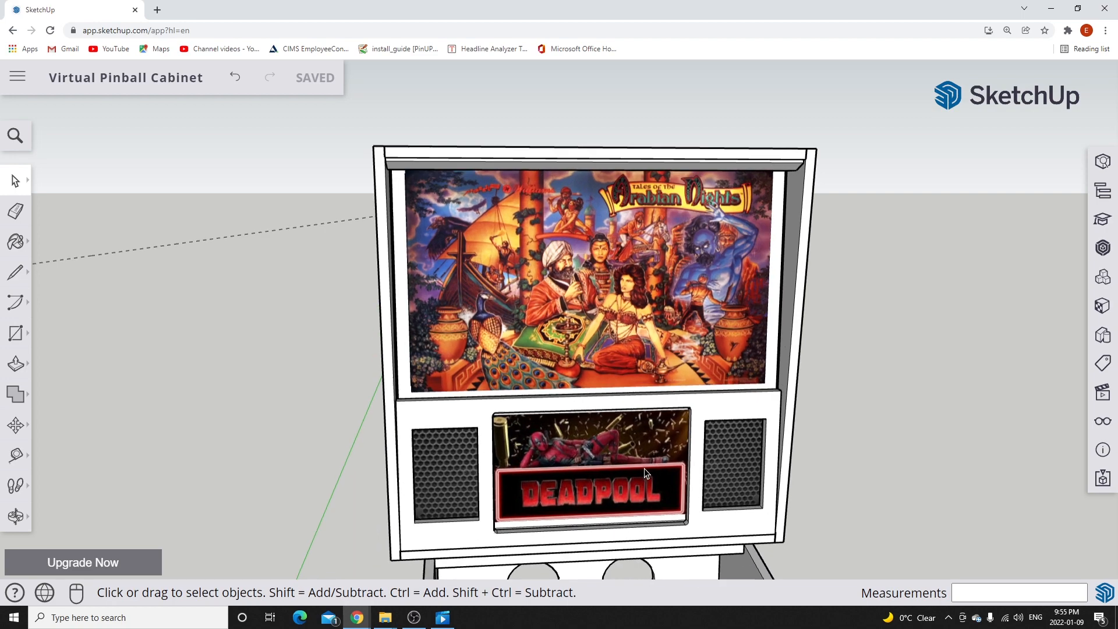
pyautogui.scroll(-2, 652, 442)
pyautogui.scroll(5, 640, 413)
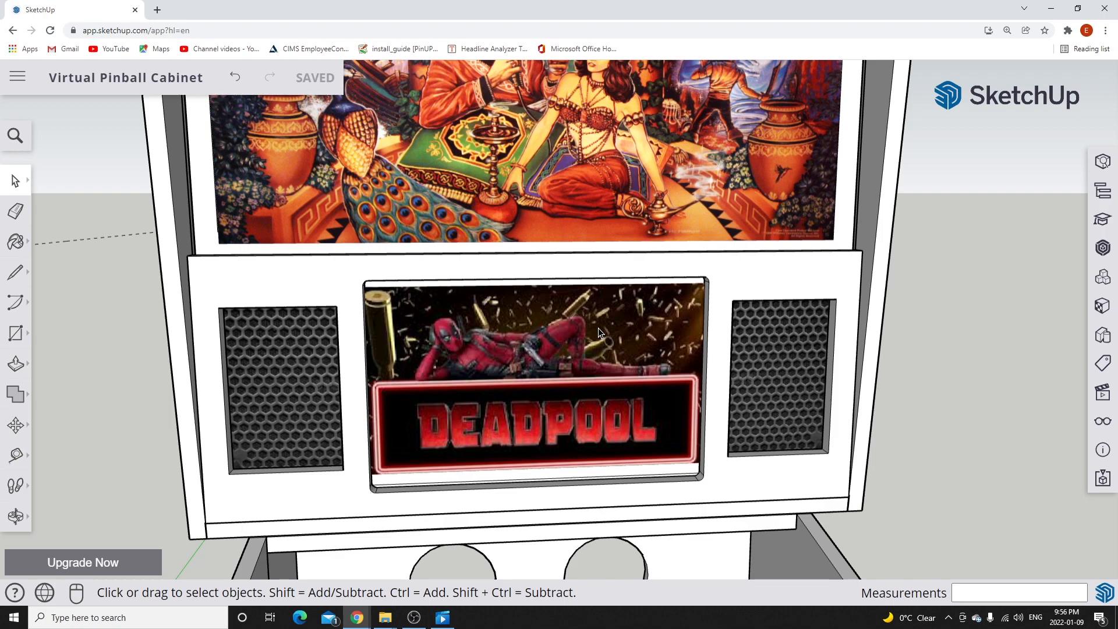
pyautogui.scroll(-10, 598, 328)
pyautogui.moveTo(645, 460); pyautogui.dragTo(805, 514, button='middle')
pyautogui.scroll(5, 736, 505)
pyautogui.scroll(-6, 736, 505)
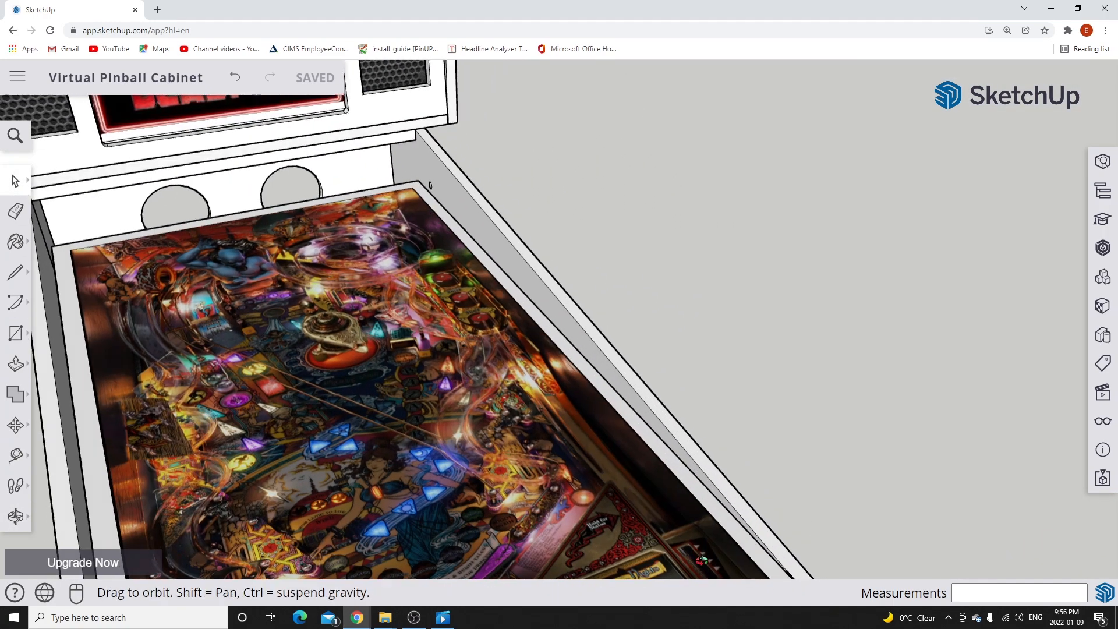
pyautogui.scroll(-2, 682, 424)
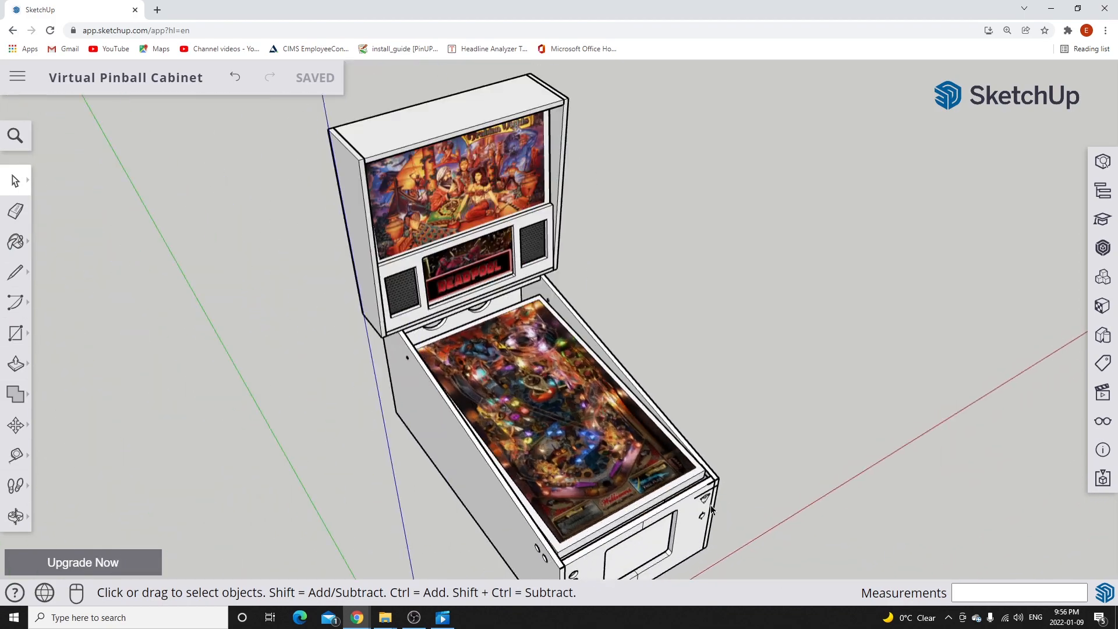
pyautogui.scroll(6, 642, 440)
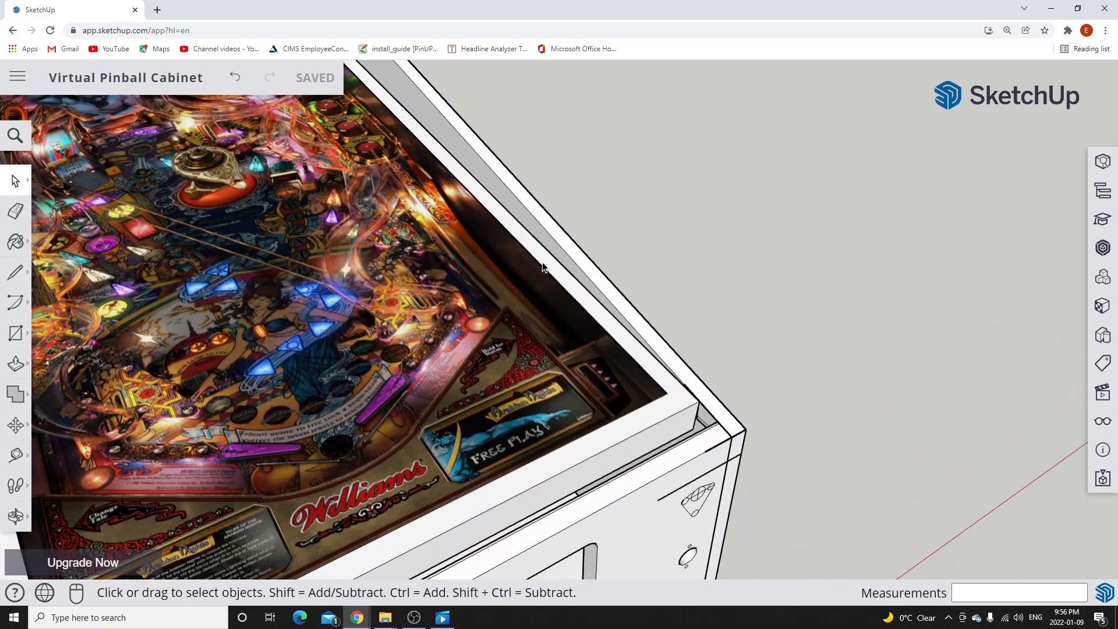
pyautogui.scroll(-5, 658, 382)
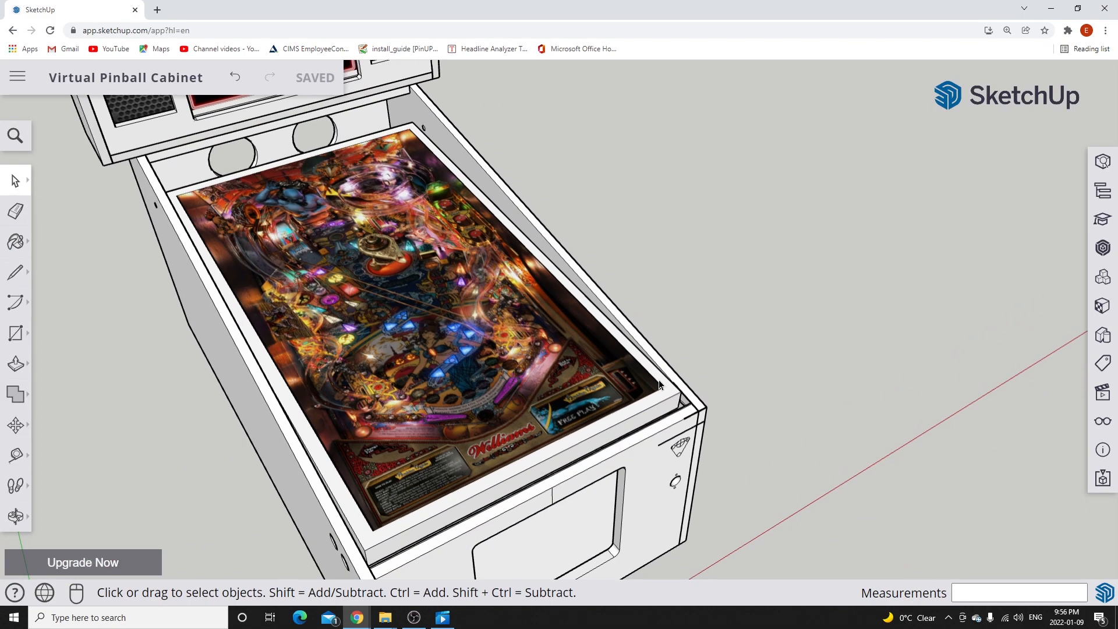
pyautogui.moveTo(372, 341); pyautogui.dragTo(295, 362, button='middle')
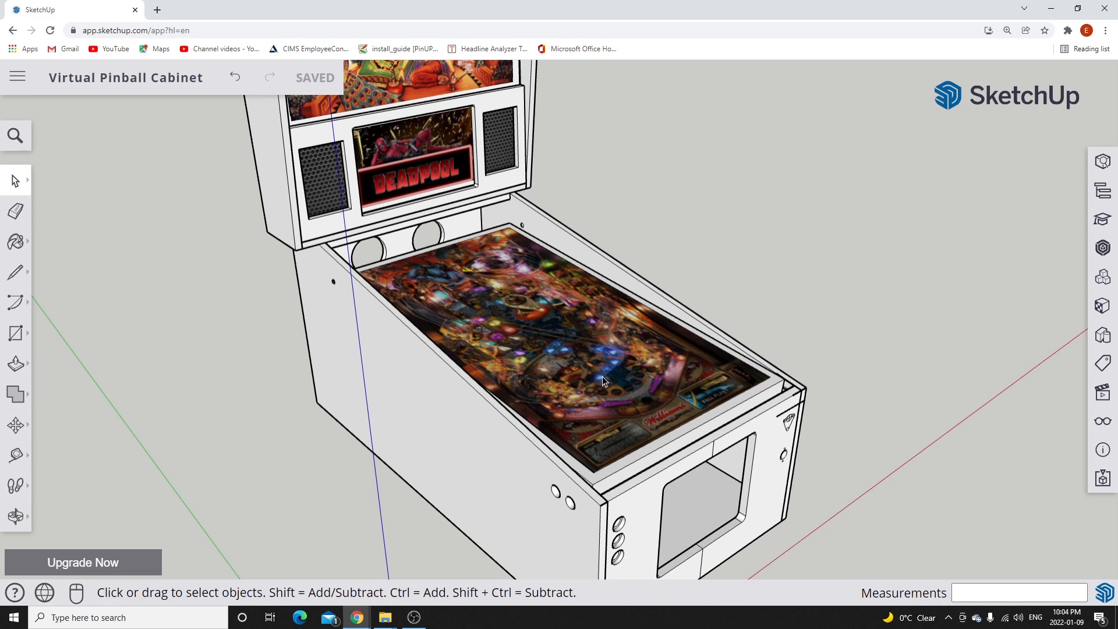
# Move the playfield screen vertically out of the cabinet to a position well above the backbox.
pyautogui.click(657, 384)
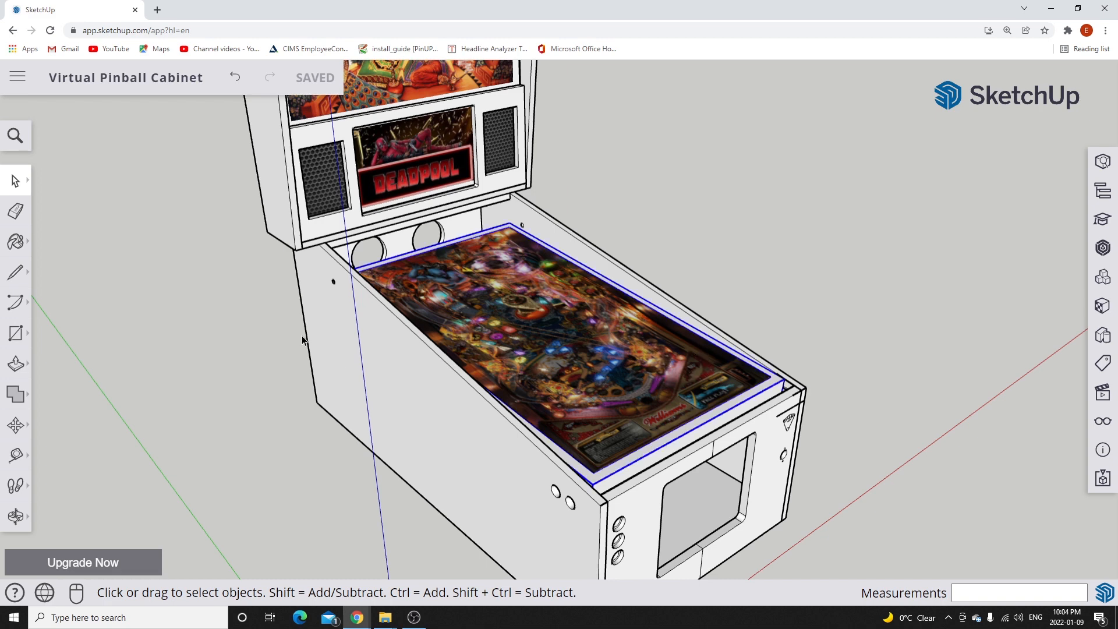
pyautogui.click(16, 424)
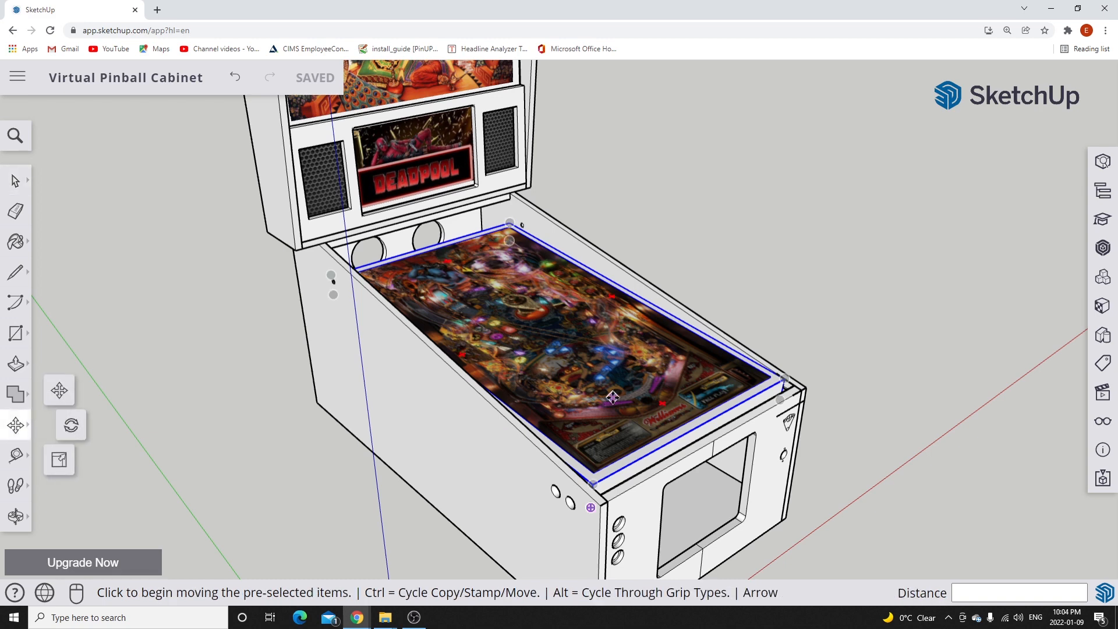
pyautogui.click(782, 377)
pyautogui.scroll(-5, 797, 216)
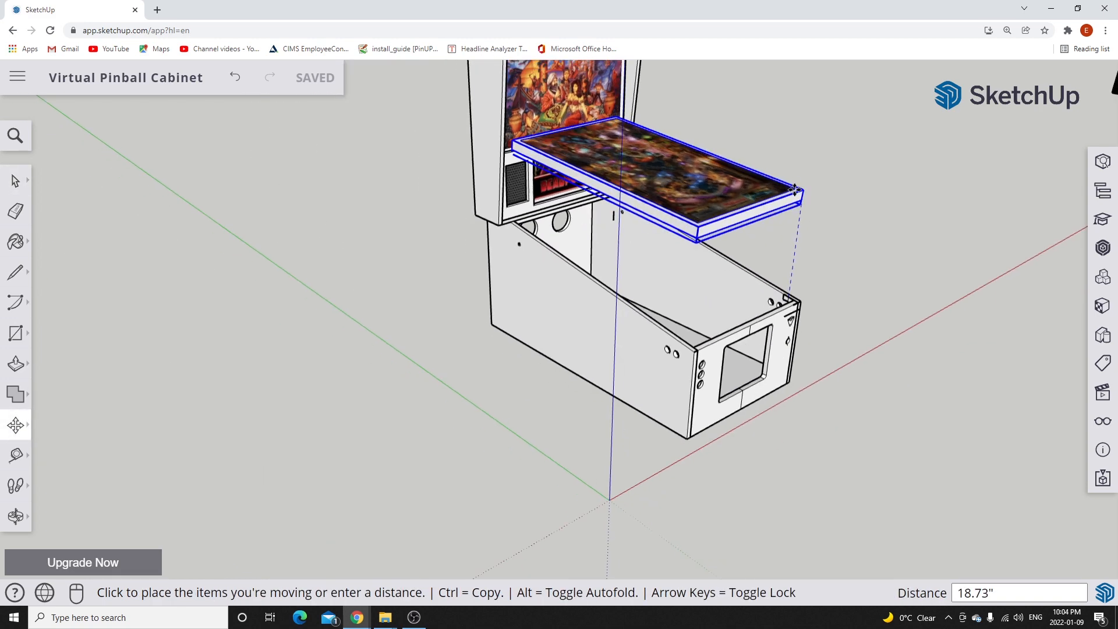
pyautogui.scroll(-3, 641, 419)
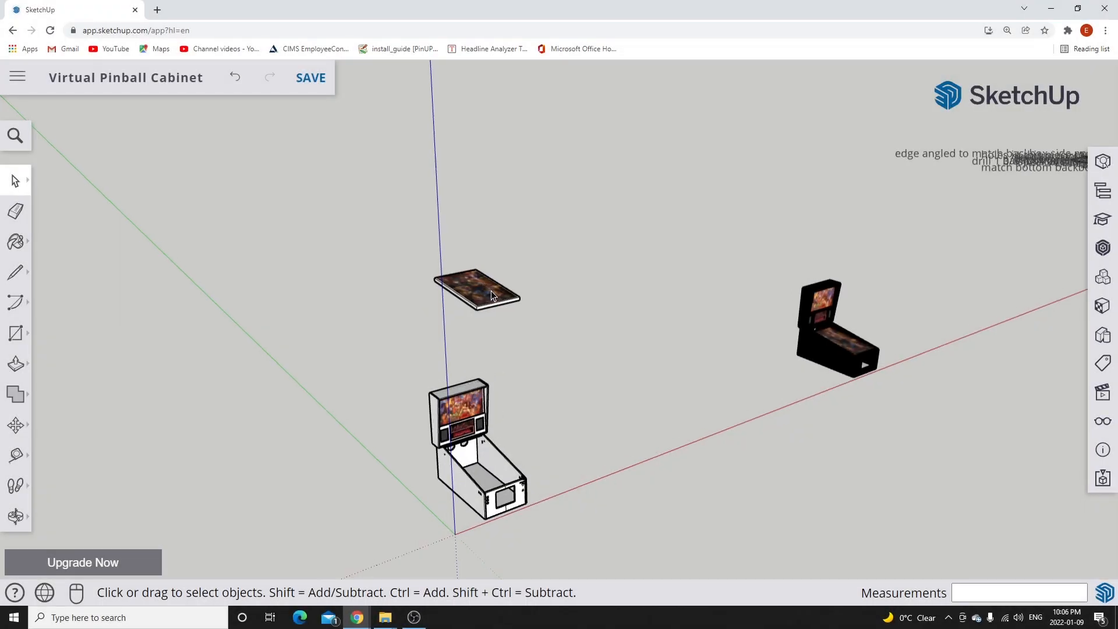
# Examine the edge and underside of the raised playfield screen, including the smaller raised block beneath it.
pyautogui.scroll(3, 492, 285)
pyautogui.scroll(5, 498, 287)
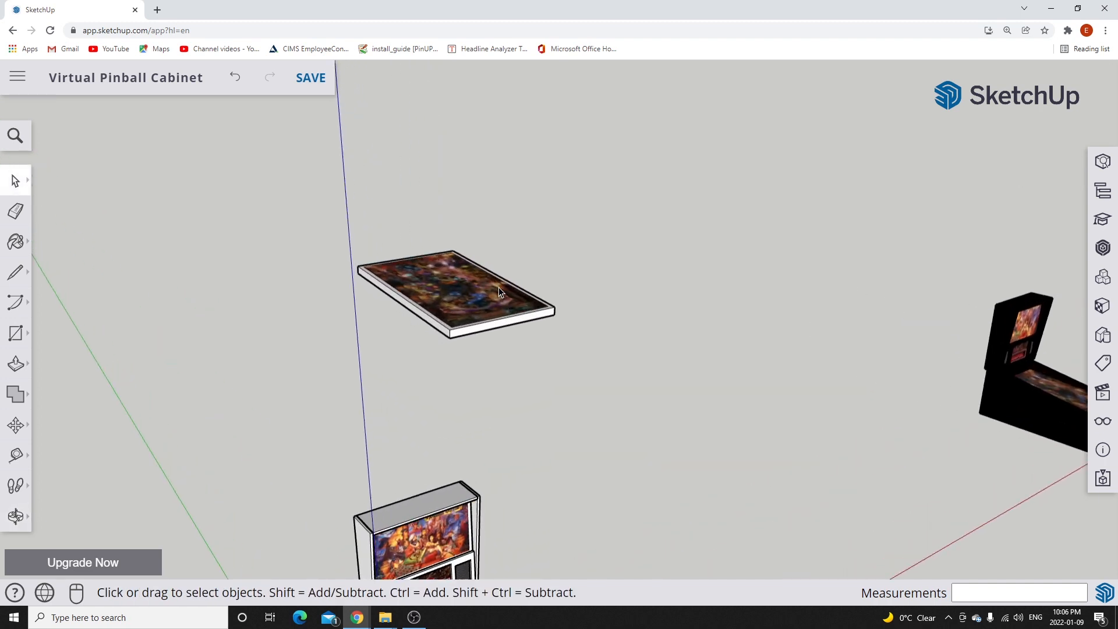
pyautogui.moveTo(514, 297); pyautogui.dragTo(359, 132, button='middle')
pyautogui.scroll(2, 431, 274)
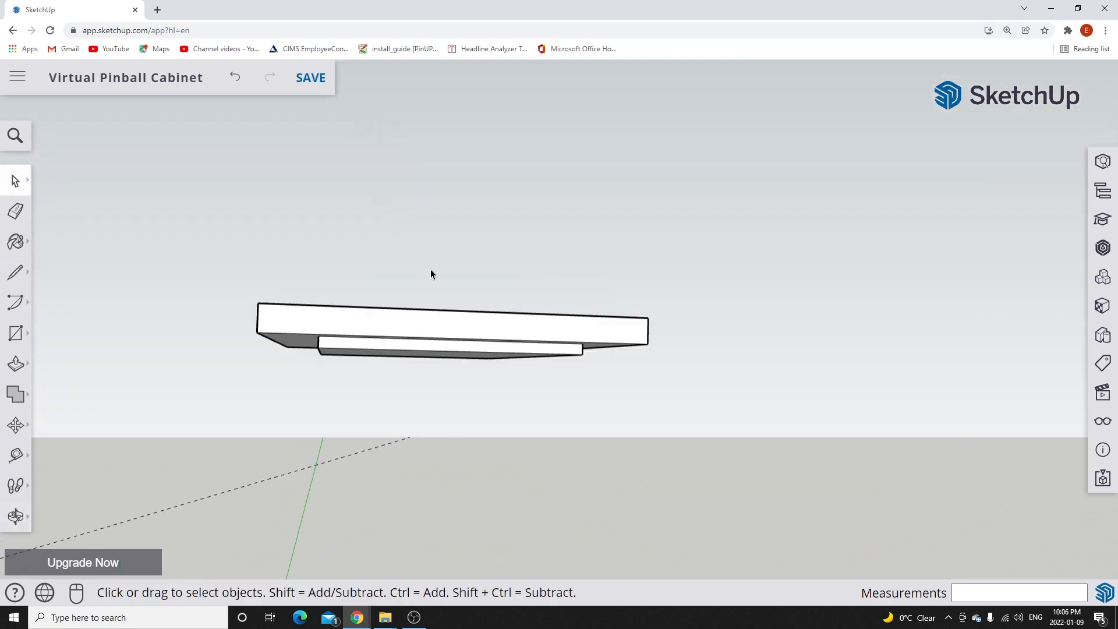
pyautogui.moveTo(501, 301); pyautogui.dragTo(437, 251, button='middle')
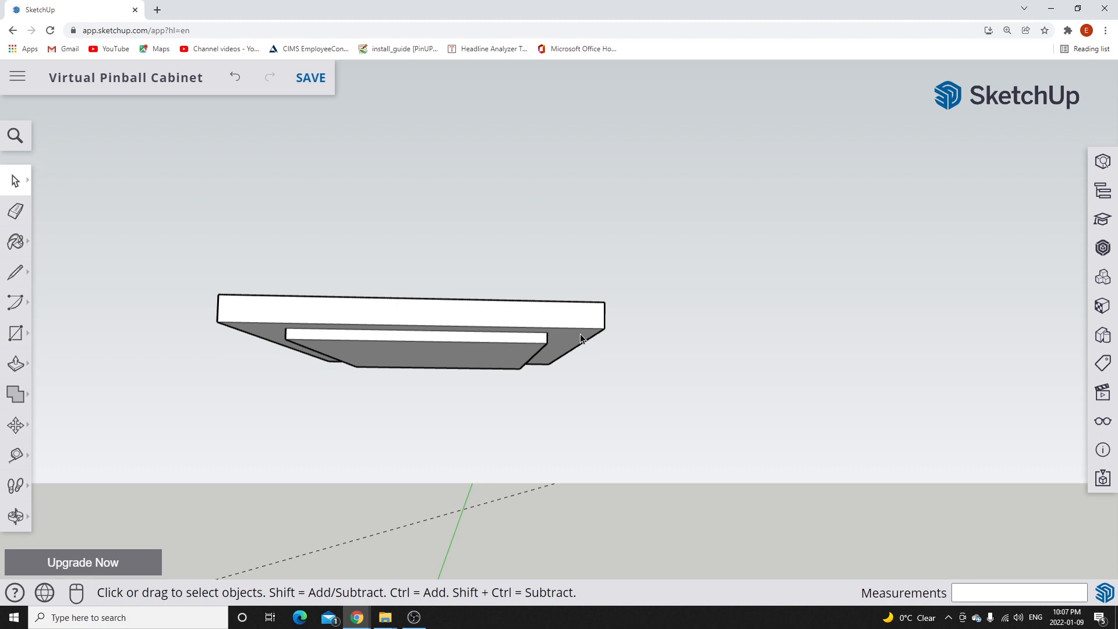
pyautogui.scroll(5, 580, 333)
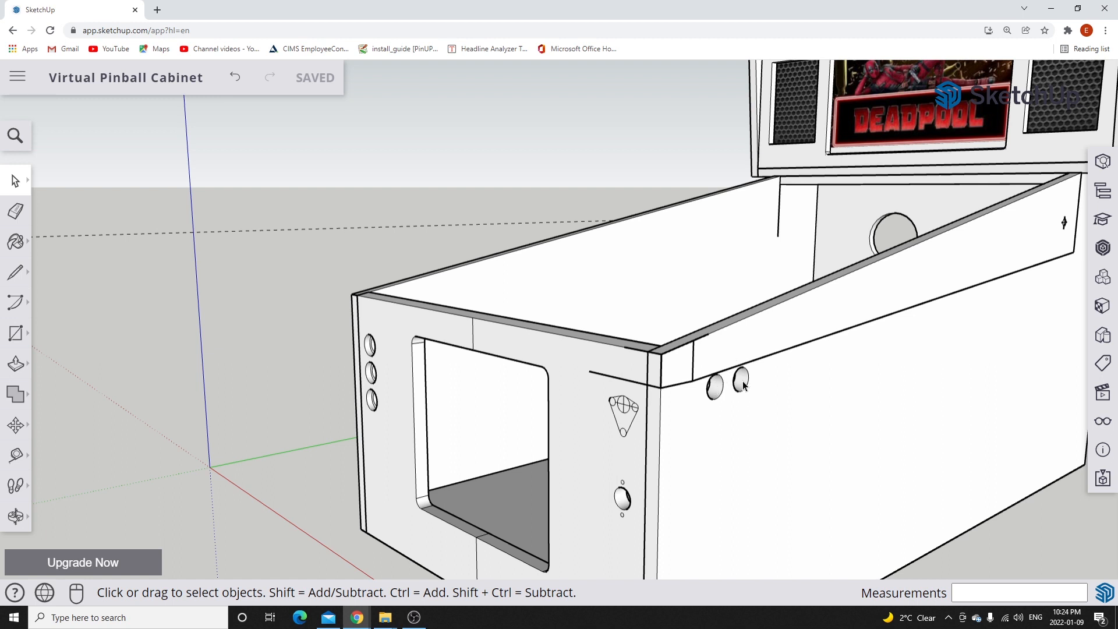
# Inspect the two flipper button holes in the cabinet's side panel and their position below the outlined upper strip.
pyautogui.moveTo(765, 393); pyautogui.dragTo(715, 388, button='middle')
pyautogui.scroll(-2, 481, 406)
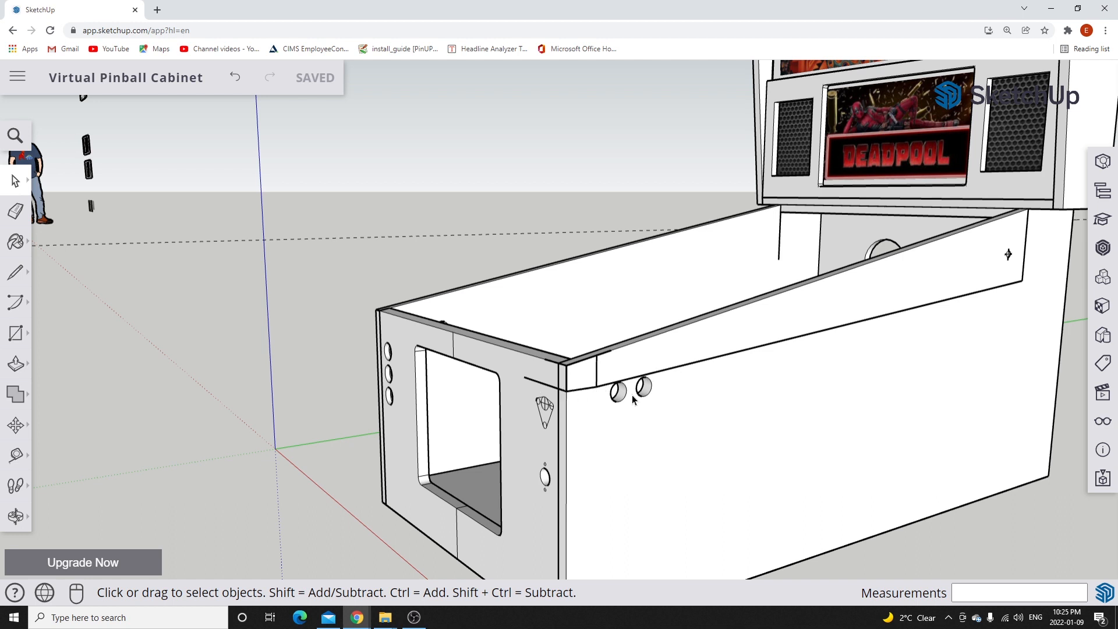
pyautogui.scroll(2, 602, 403)
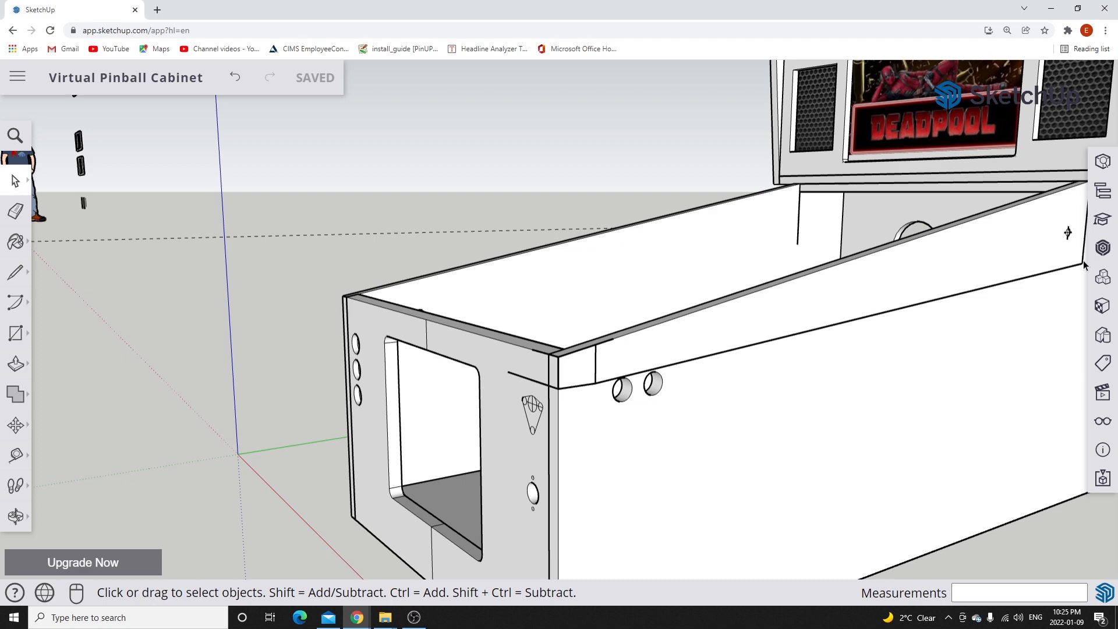
pyautogui.moveTo(657, 389); pyautogui.dragTo(592, 365, button='middle')
pyautogui.scroll(6, 547, 388)
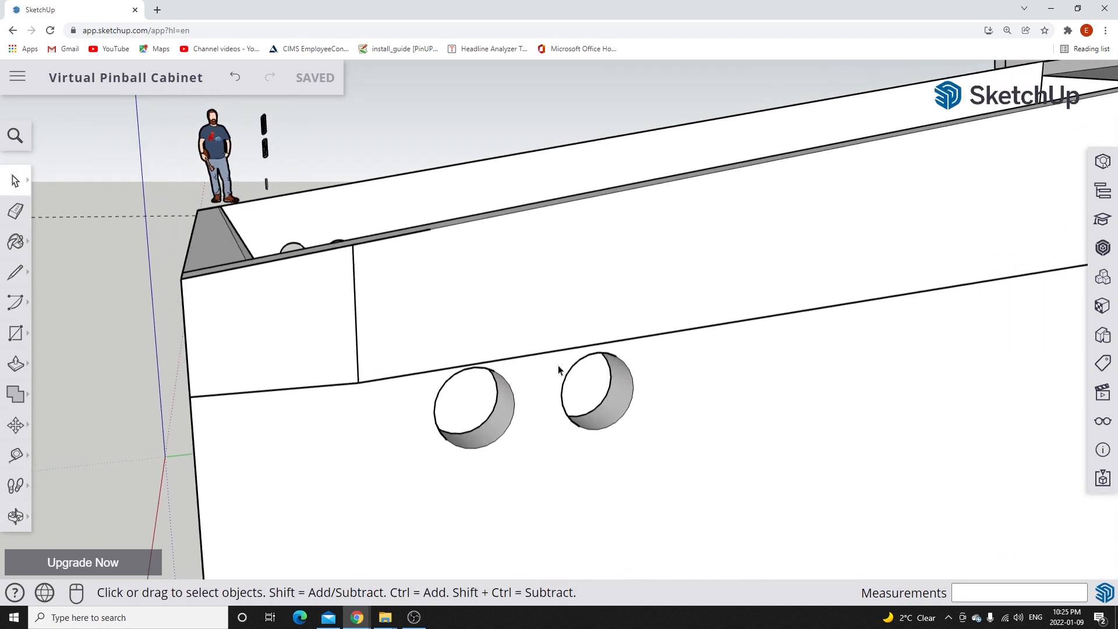
pyautogui.moveTo(491, 355); pyautogui.dragTo(476, 264, button='middle')
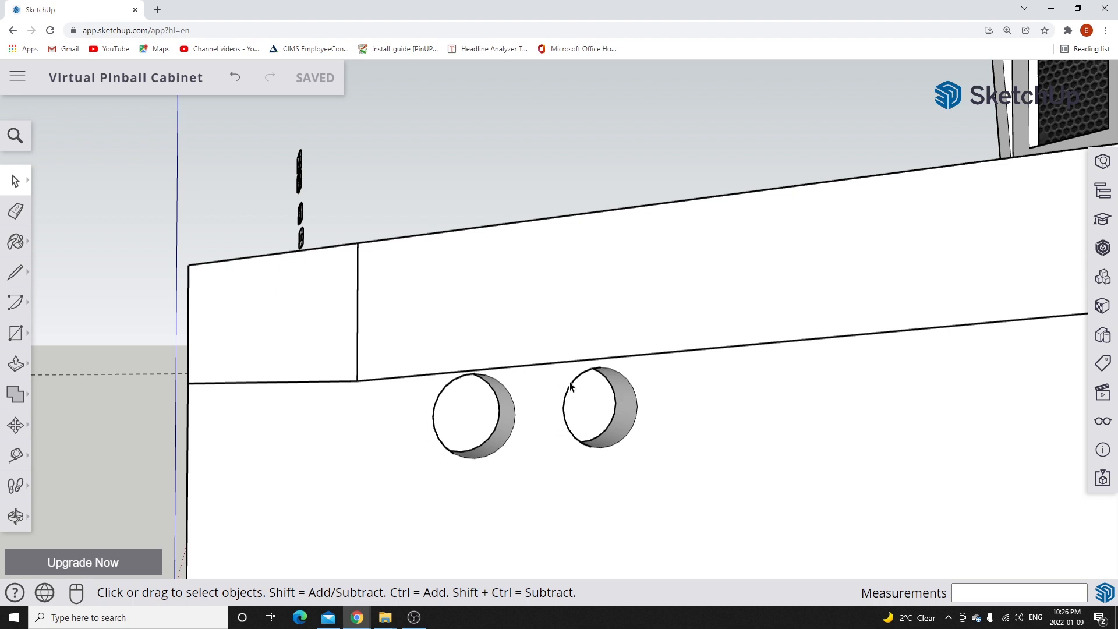
pyautogui.scroll(-2, 529, 410)
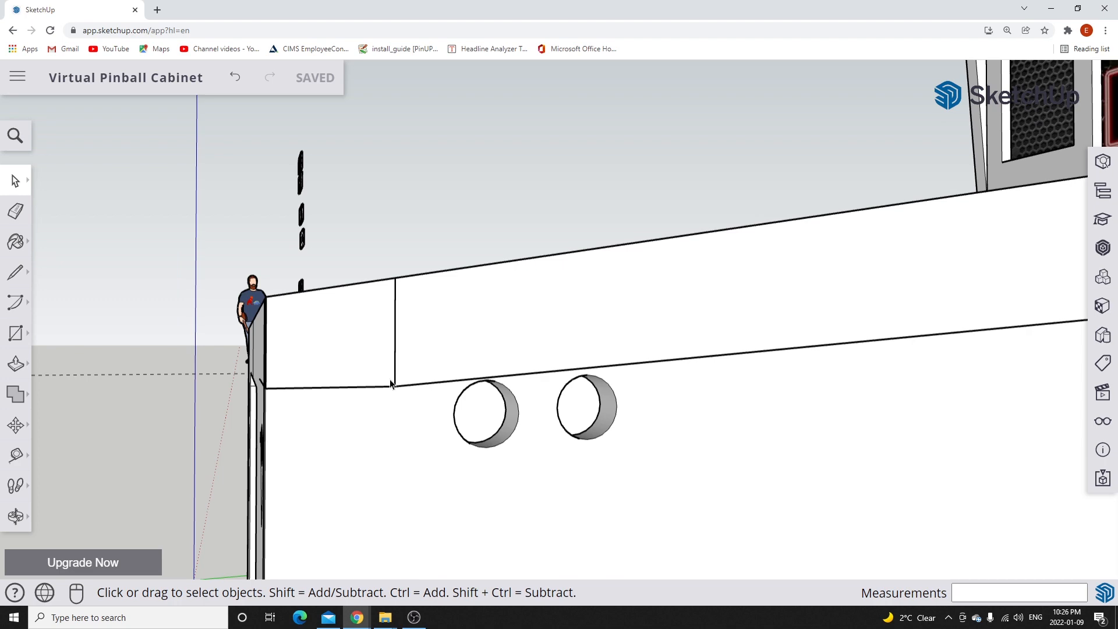
# Examine the plunger hole pattern and outline at the cabinet's front corner, and the side button holes from inside and outside.
pyautogui.moveTo(362, 386); pyautogui.dragTo(571, 258, button='middle')
pyautogui.scroll(-3, 571, 258)
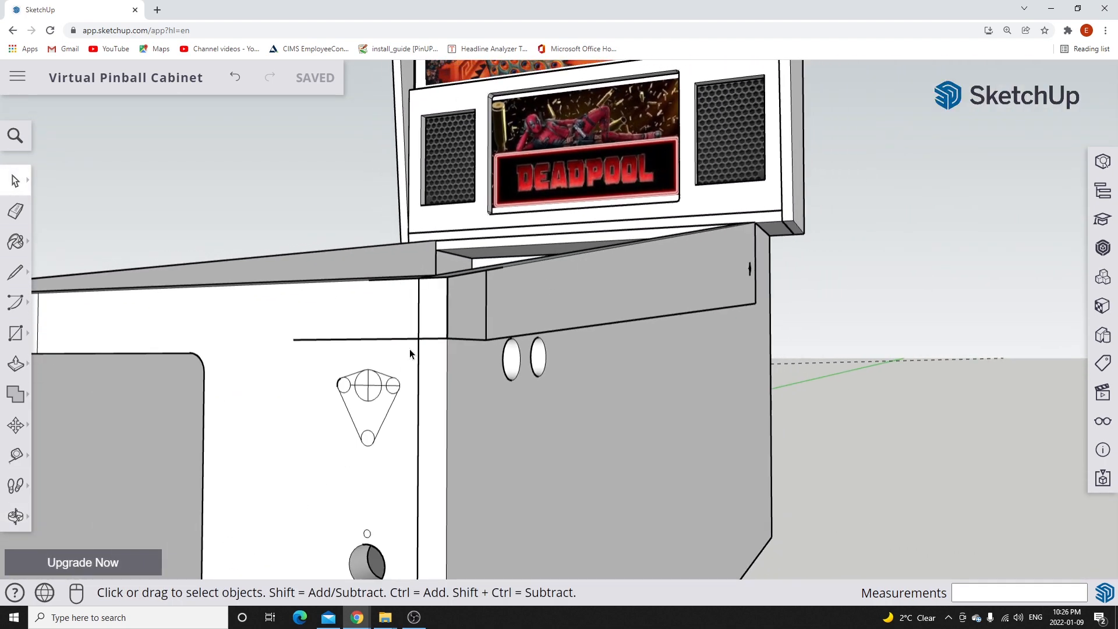
pyautogui.scroll(3, 316, 400)
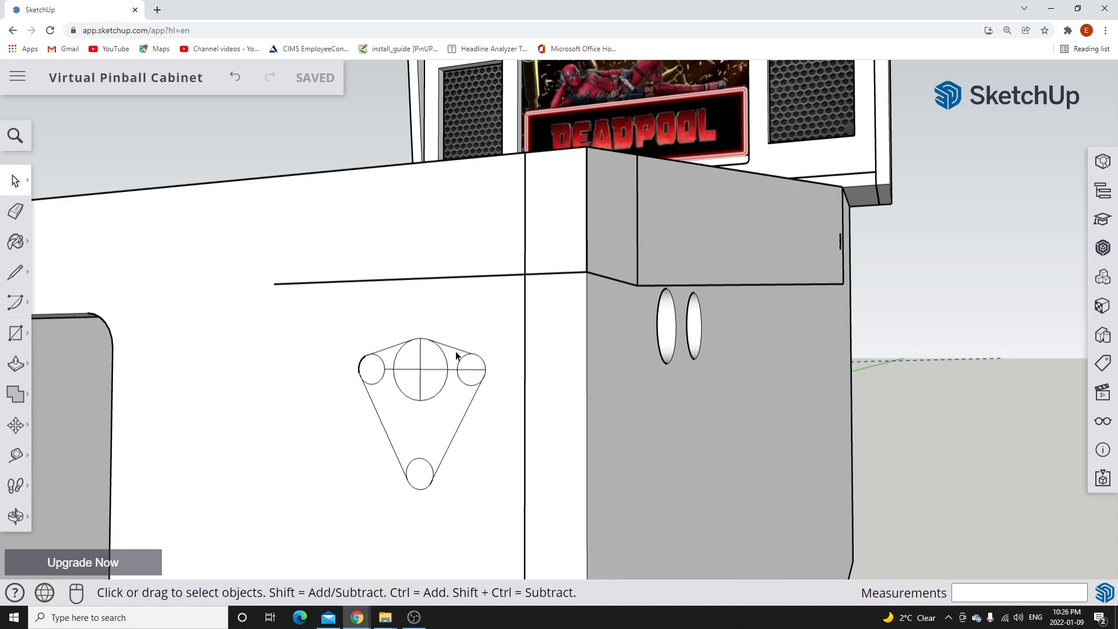
pyautogui.moveTo(688, 260); pyautogui.dragTo(650, 179, button='middle')
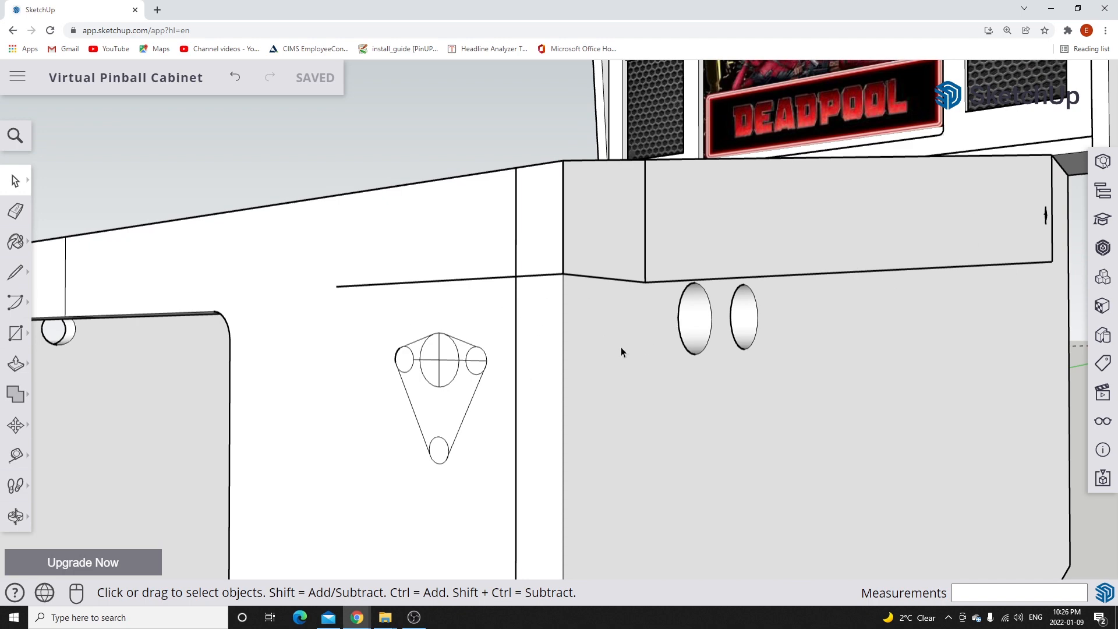
pyautogui.scroll(-2, 530, 307)
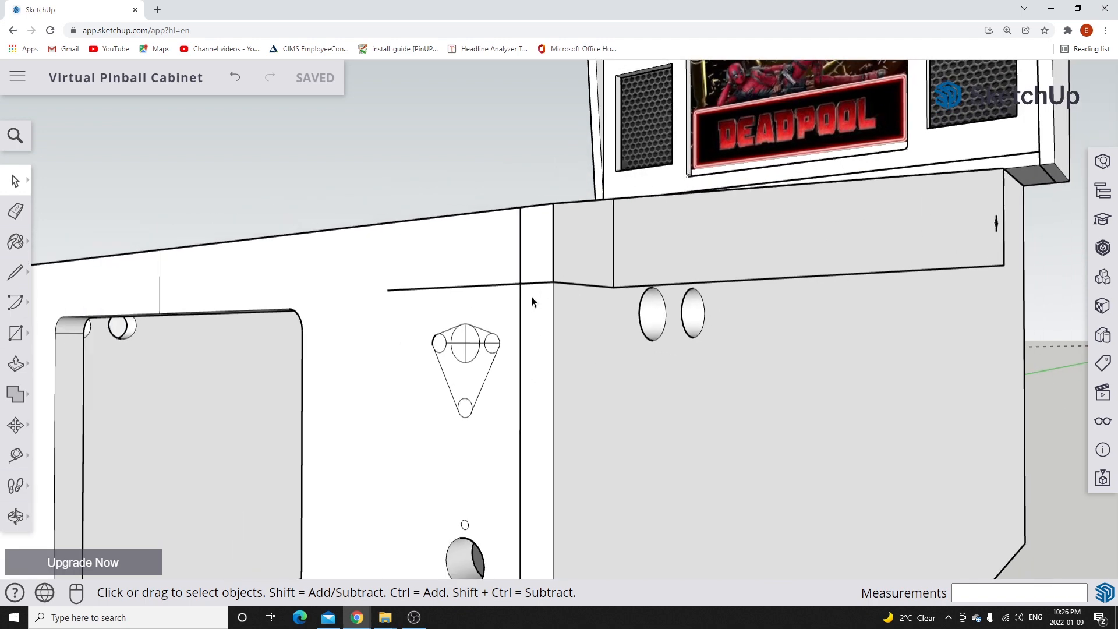
pyautogui.moveTo(532, 297); pyautogui.dragTo(815, 348, button='middle')
pyautogui.scroll(-3, 426, 277)
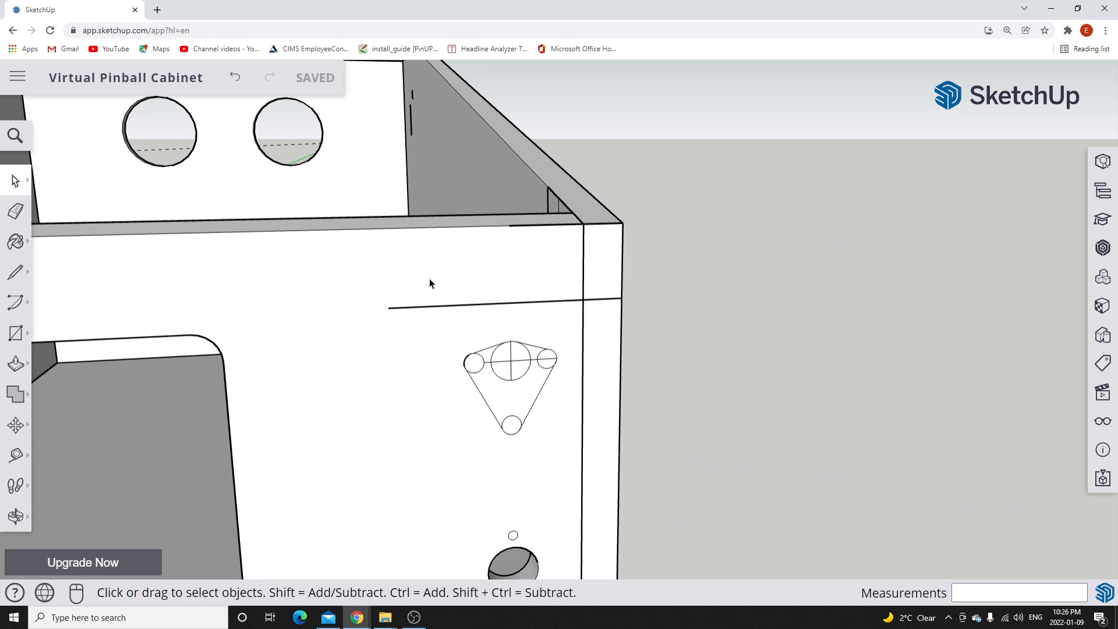
pyautogui.moveTo(399, 282); pyautogui.dragTo(585, 289, button='middle')
pyautogui.scroll(-4, 488, 244)
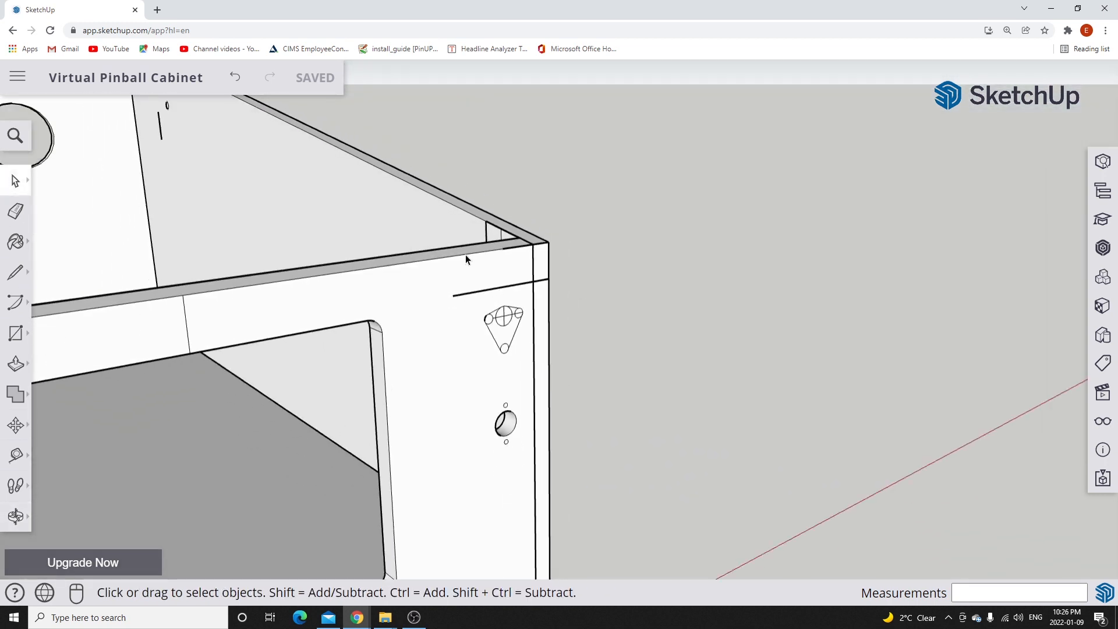
pyautogui.moveTo(271, 292); pyautogui.dragTo(517, 294, button='middle')
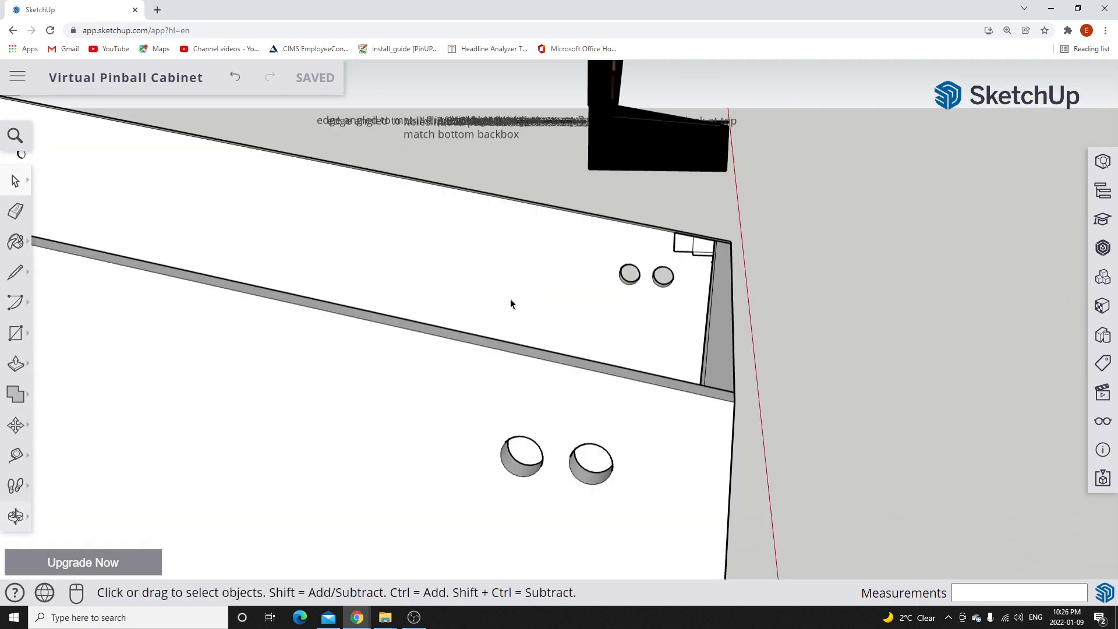
pyautogui.scroll(5, 624, 276)
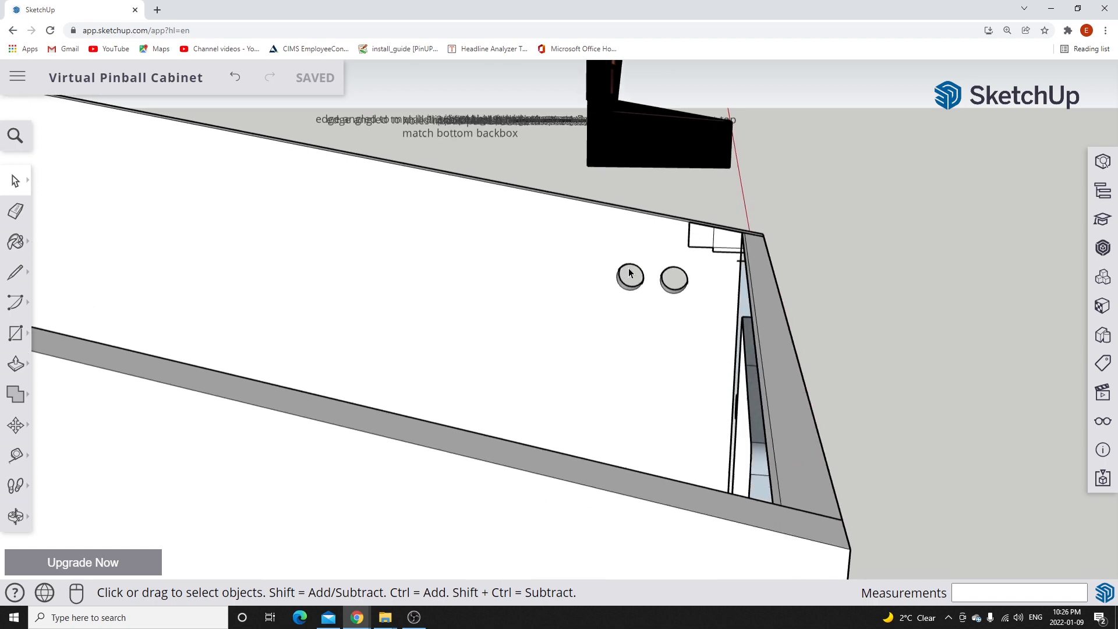
# Examine the inner side of the two flipper button holes and the outlined corner strip, along with the overall cabinet side.
pyautogui.scroll(-2, 620, 261)
pyautogui.scroll(-3, 619, 261)
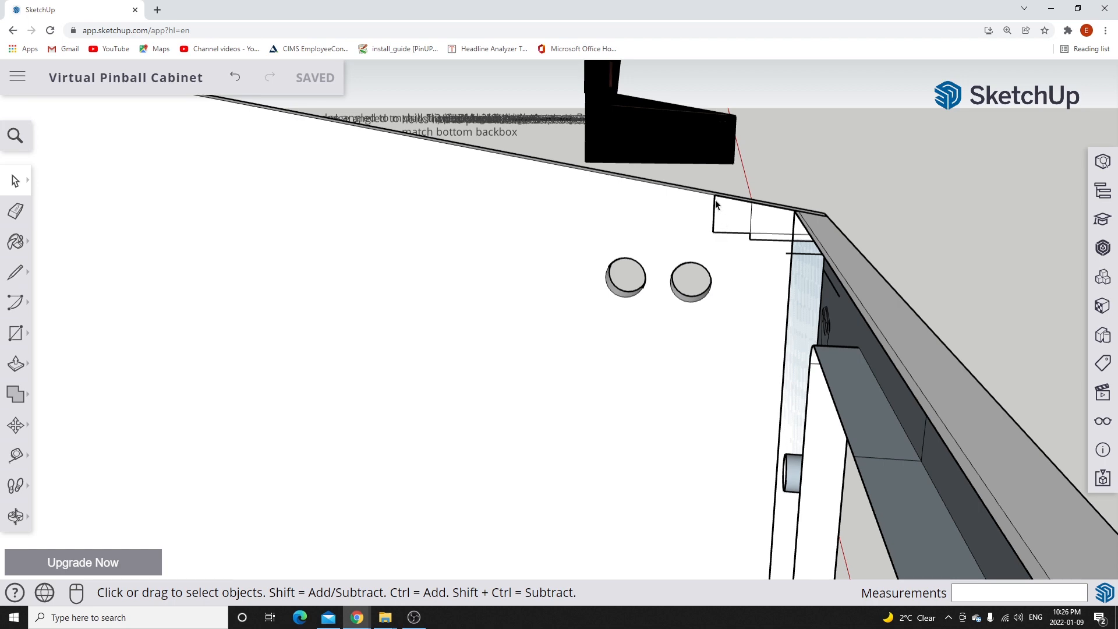
pyautogui.scroll(-3, 501, 246)
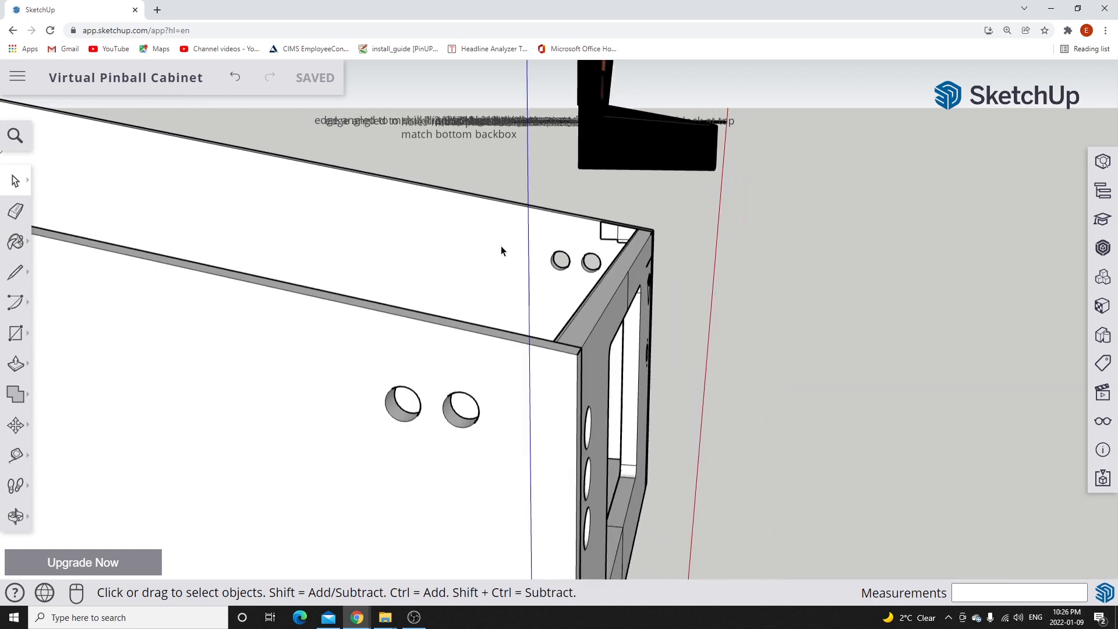
pyautogui.scroll(-5, 508, 233)
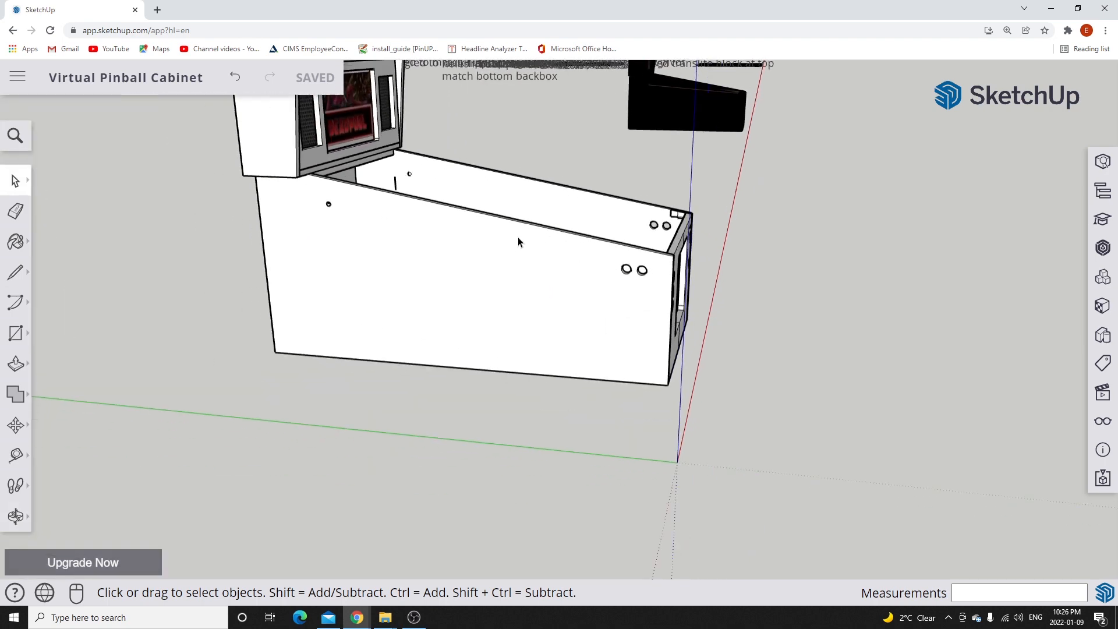
pyautogui.scroll(-5, 519, 239)
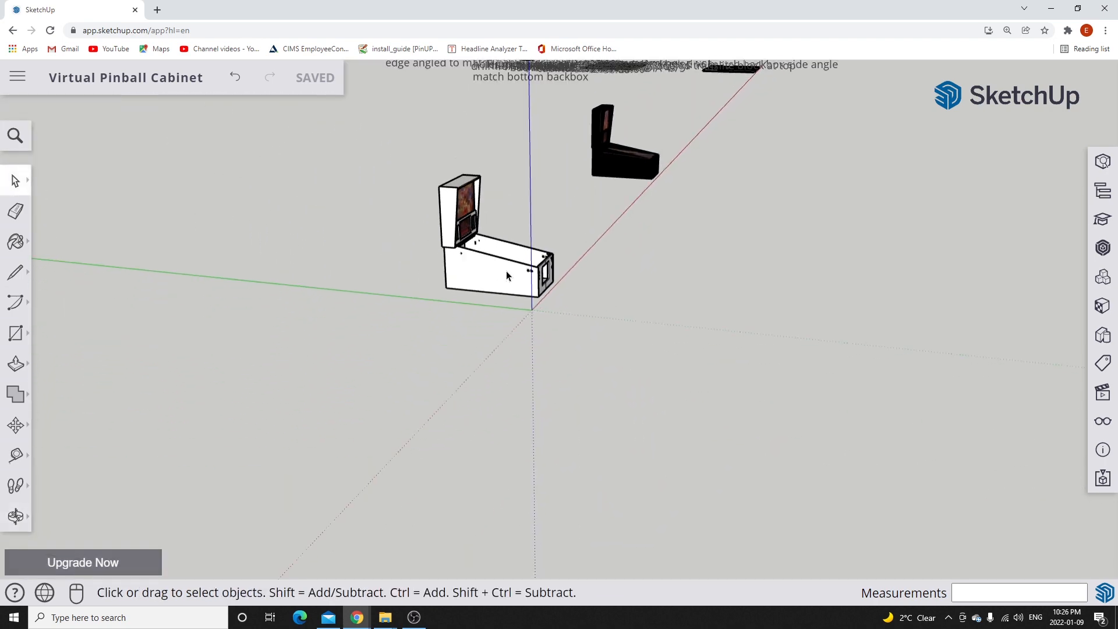
pyautogui.scroll(-4, 506, 270)
pyautogui.scroll(8, 515, 178)
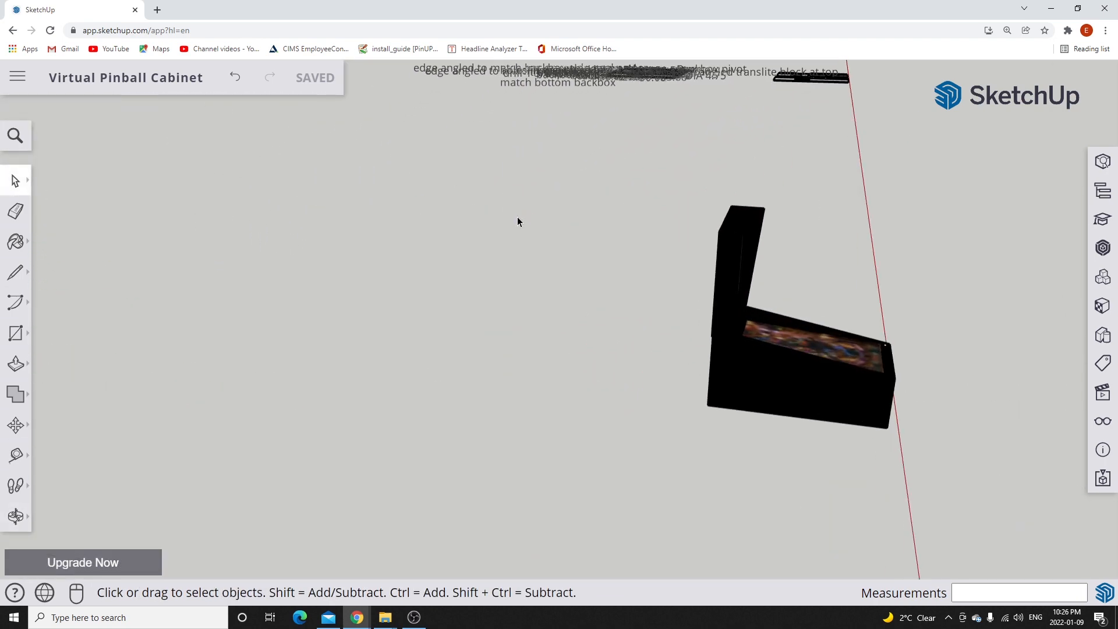
# Move the raised playfield screen by its front corner vertically back down into the cabinet, level with the cabinet's upper front corner.
pyautogui.scroll(-3, 517, 221)
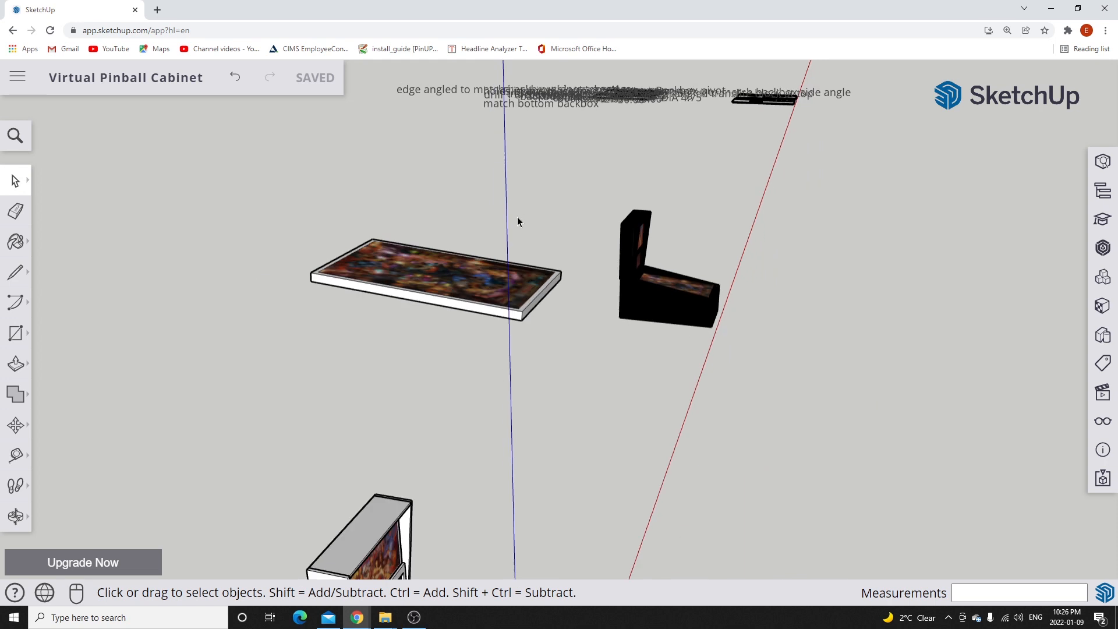
pyautogui.click(16, 424)
pyautogui.click(18, 185)
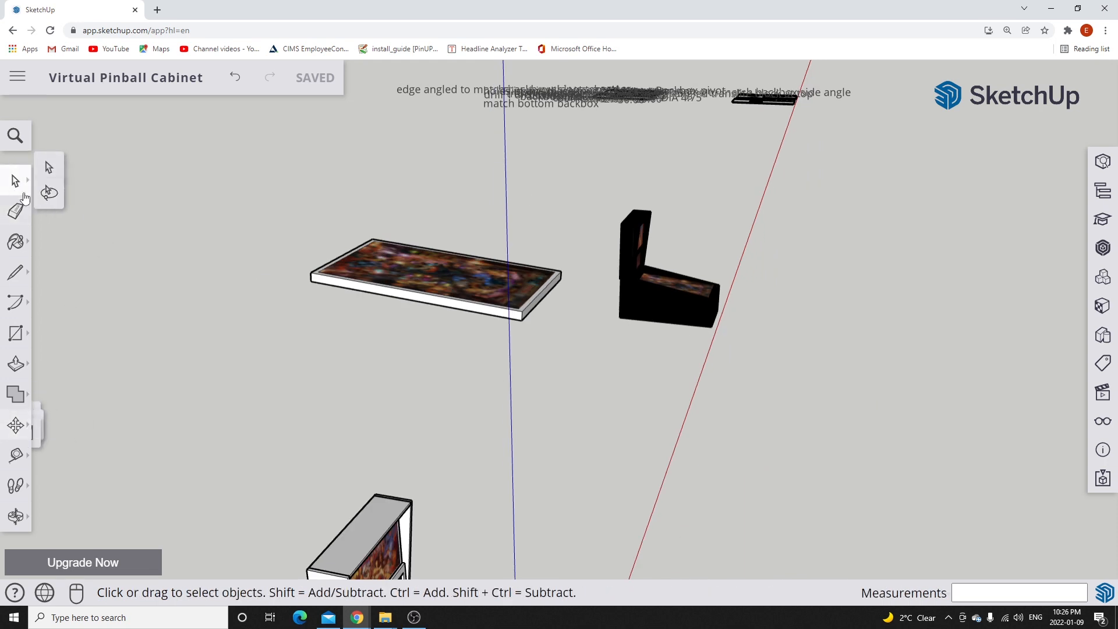
pyautogui.click(501, 293)
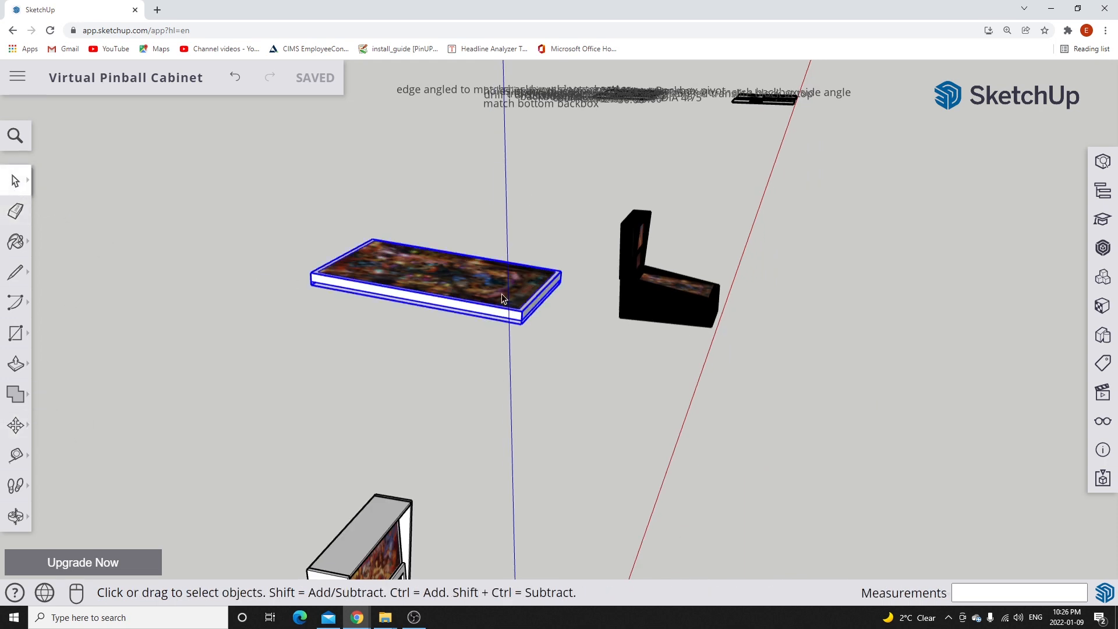
pyautogui.click(16, 424)
pyautogui.scroll(2, 551, 282)
pyautogui.scroll(3, 552, 280)
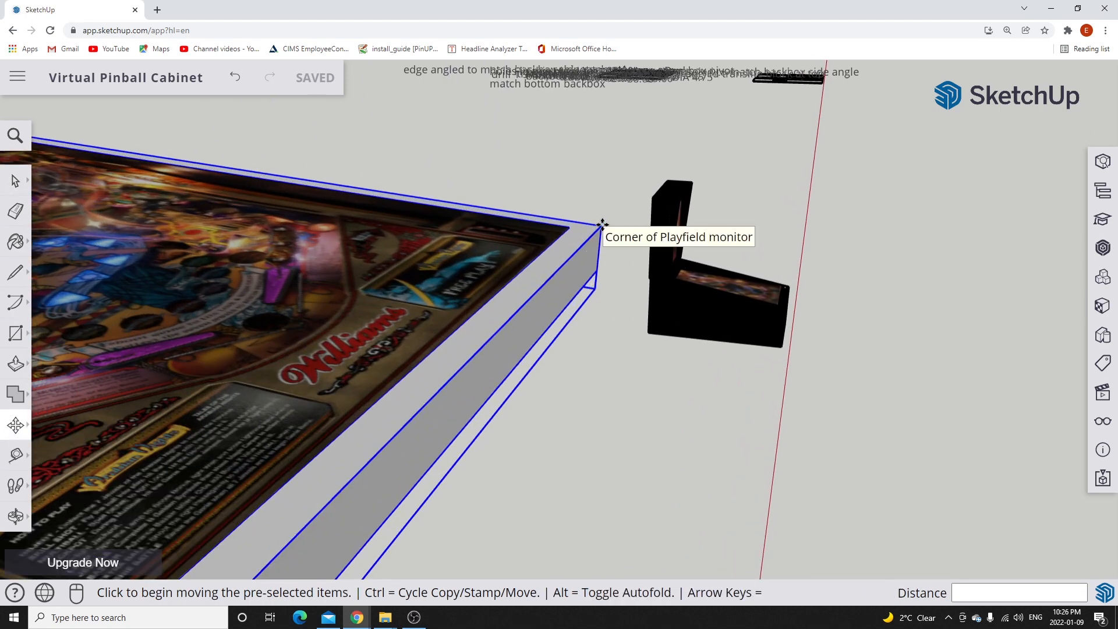
pyautogui.click(603, 224)
pyautogui.scroll(-6, 603, 225)
pyautogui.scroll(-5, 600, 227)
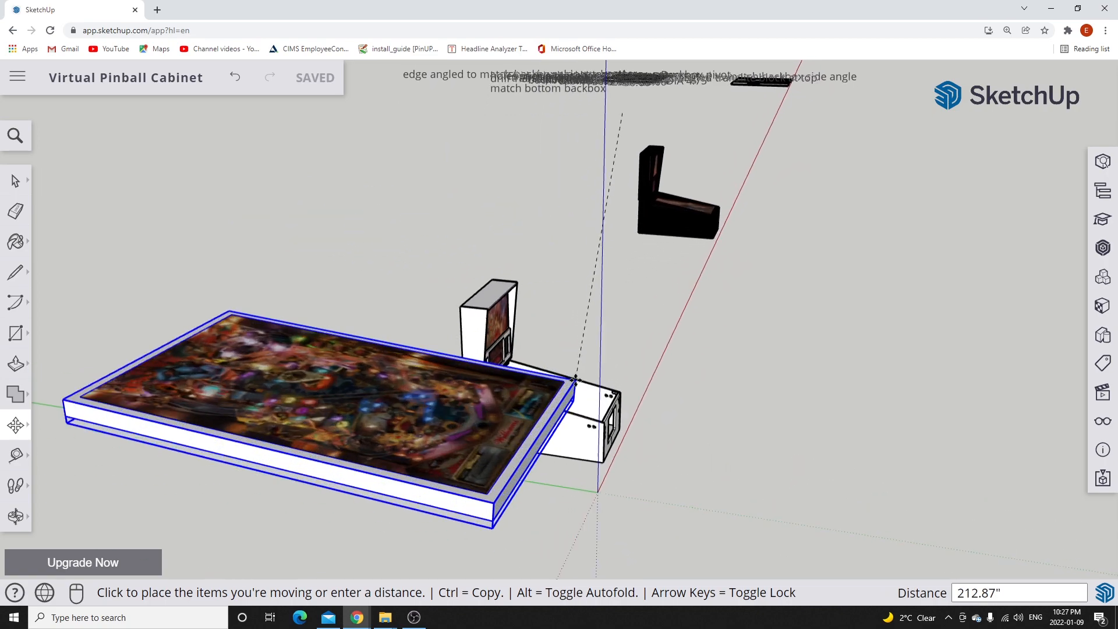
pyautogui.scroll(4, 611, 396)
pyautogui.scroll(5, 615, 399)
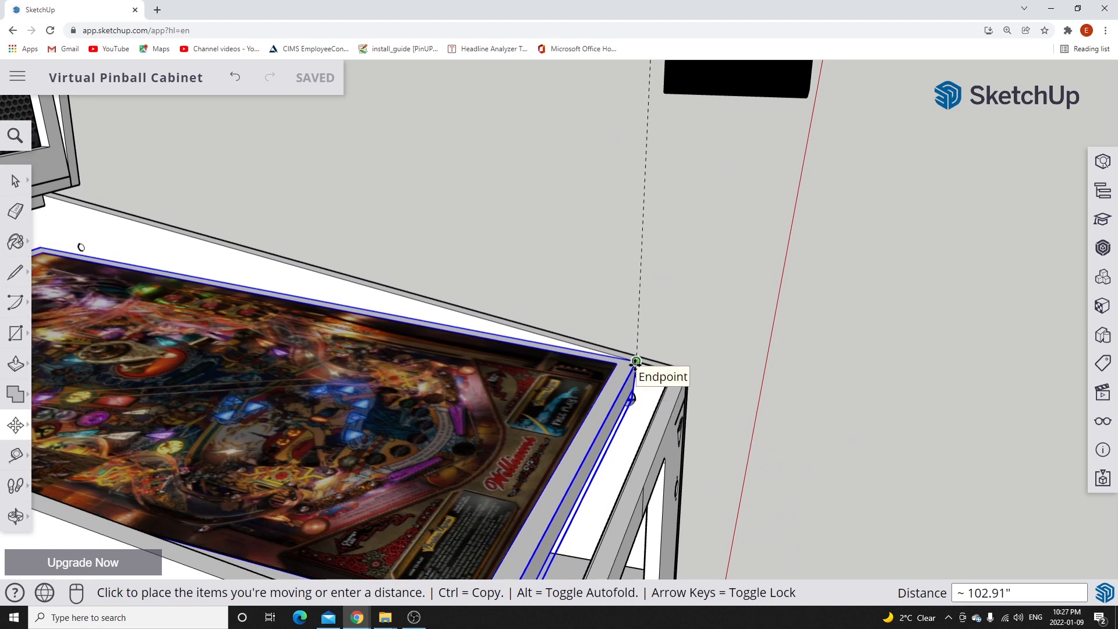
pyautogui.click(692, 382)
pyautogui.scroll(-2, 638, 373)
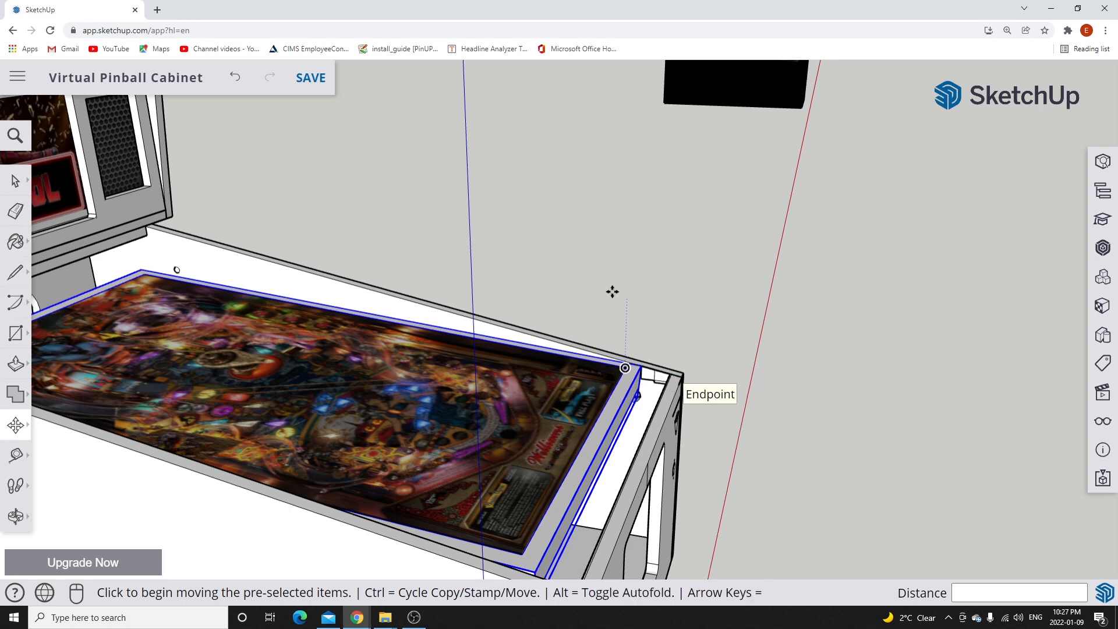
# Clear the selection and review the reassembled cabinet from the side and front with the playfield screen in place.
pyautogui.scroll(-2, 556, 253)
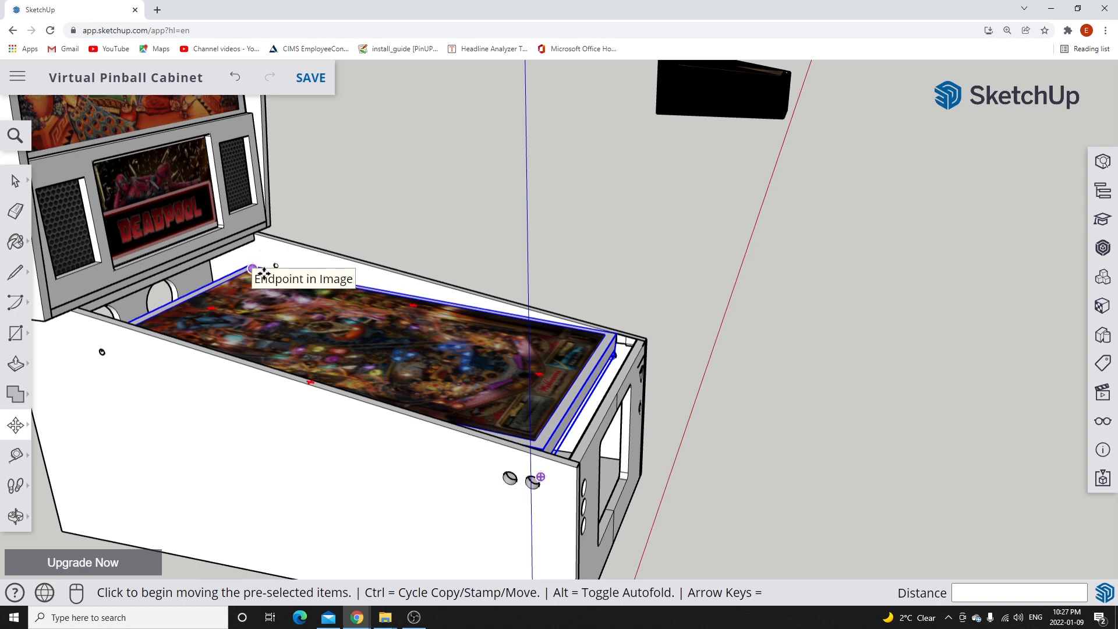
pyautogui.scroll(-5, 655, 240)
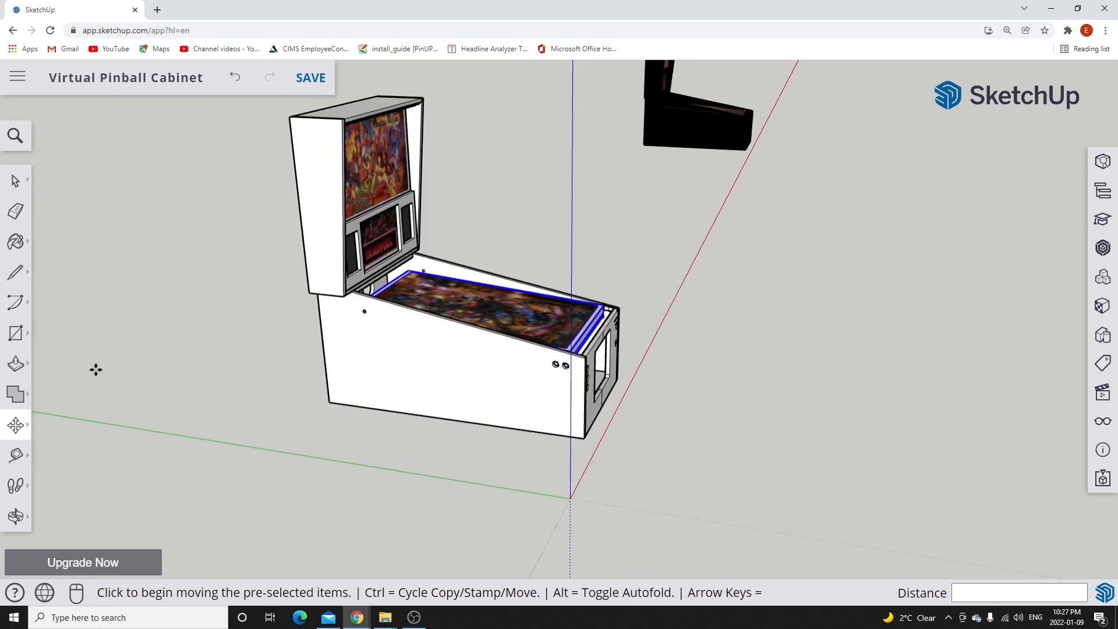
pyautogui.click(15, 183)
pyautogui.click(638, 255)
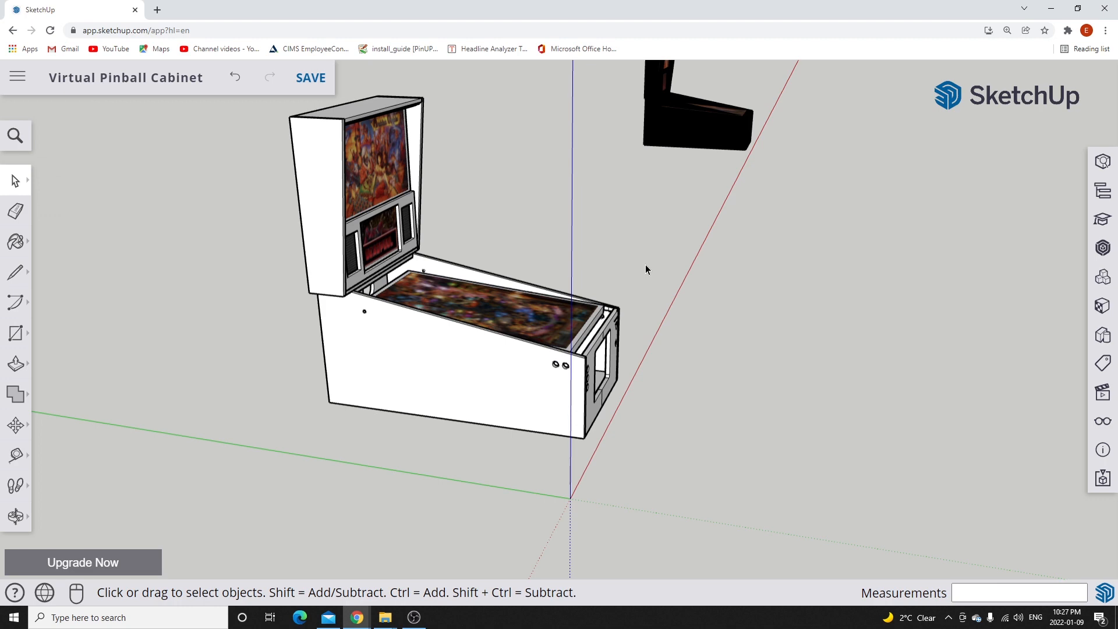
pyautogui.moveTo(646, 270); pyautogui.dragTo(230, 369, button='middle')
pyautogui.scroll(5, 673, 255)
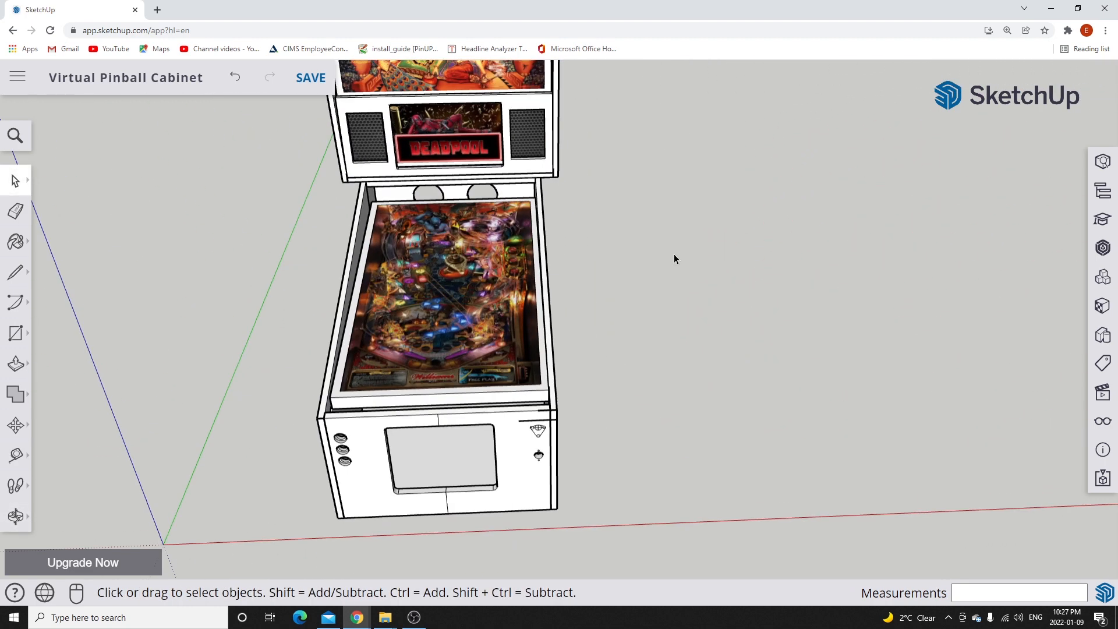
pyautogui.moveTo(631, 285); pyautogui.dragTo(467, 215, button='middle')
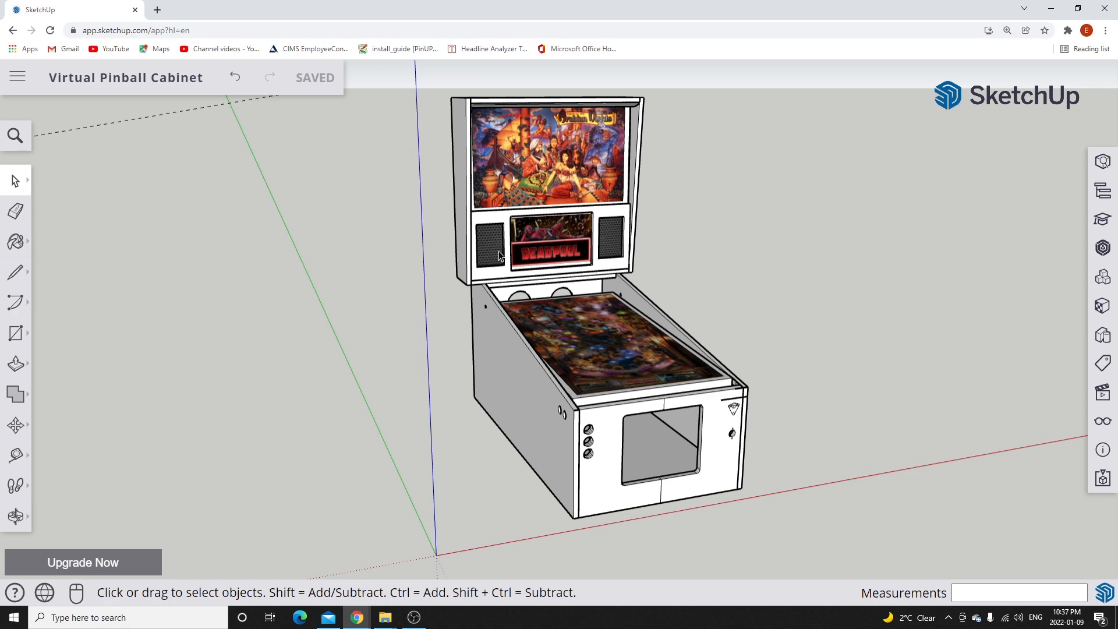
# Inspect the backbox speaker panel and compare it with the stacked alternative speaker panels near the standing figure.
pyautogui.scroll(6, 499, 250)
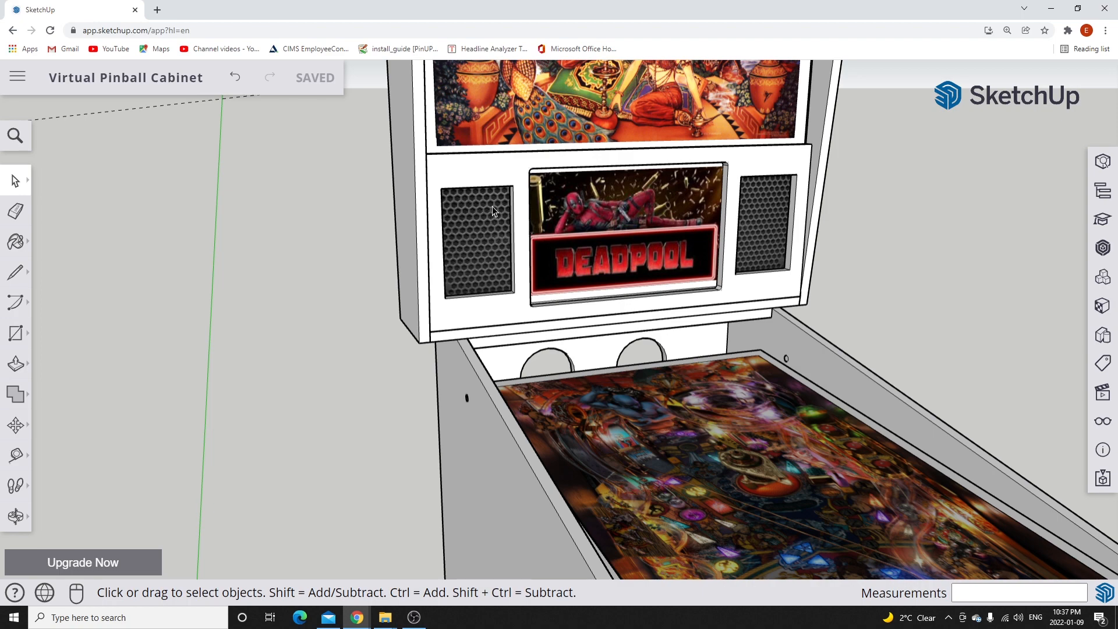
pyautogui.scroll(-10, 505, 259)
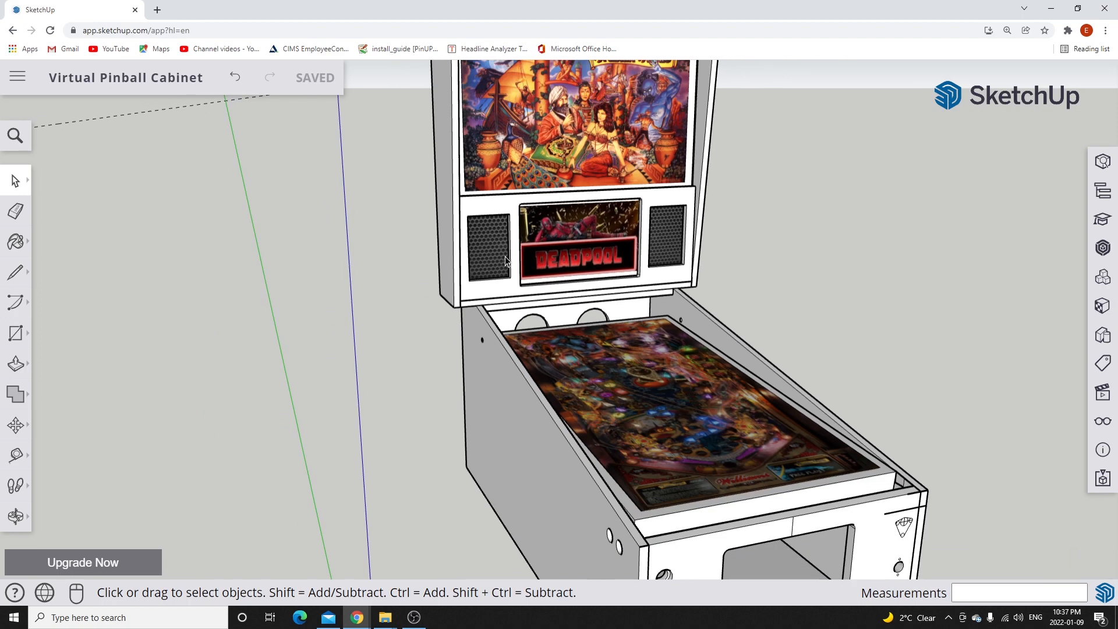
pyautogui.scroll(-3, 507, 260)
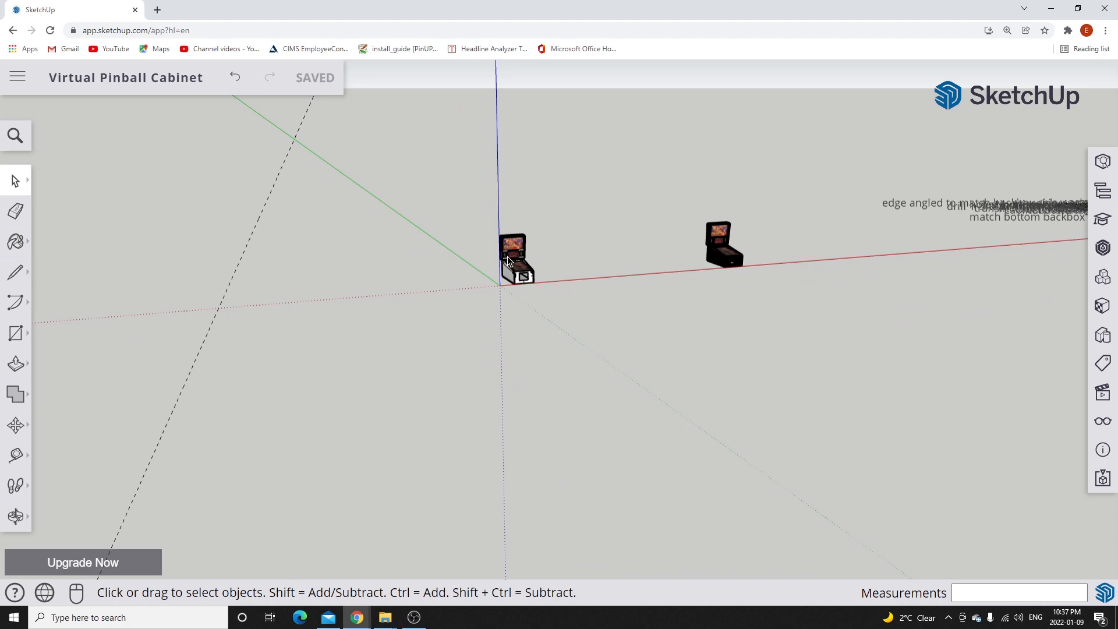
pyautogui.scroll(-5, 582, 254)
pyautogui.scroll(10, 381, 254)
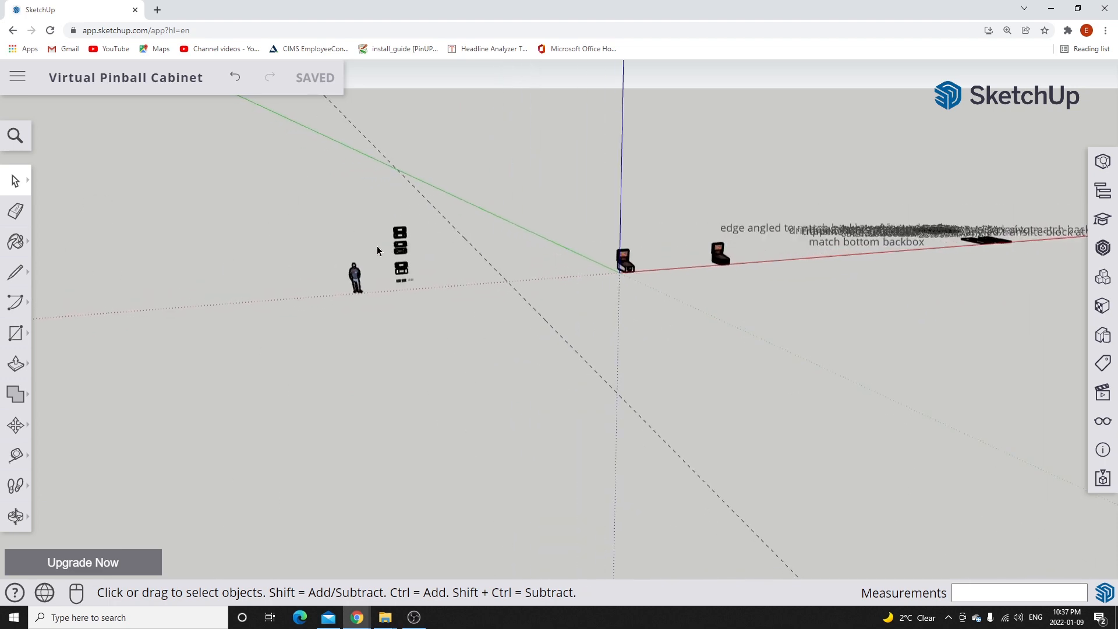
pyautogui.scroll(3, 535, 250)
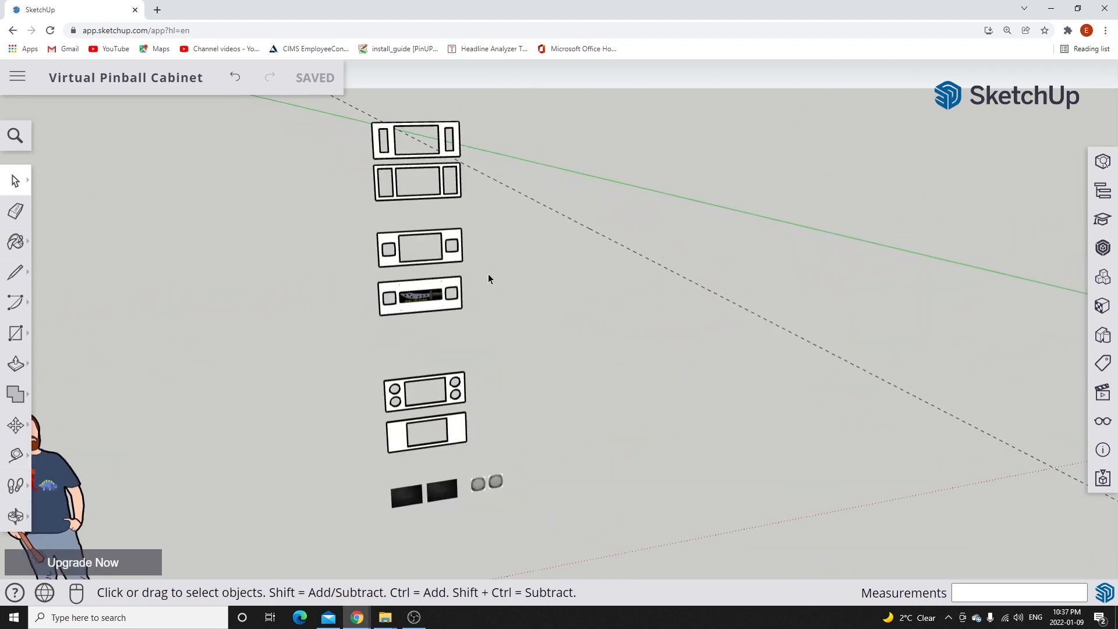
pyautogui.scroll(2, 435, 426)
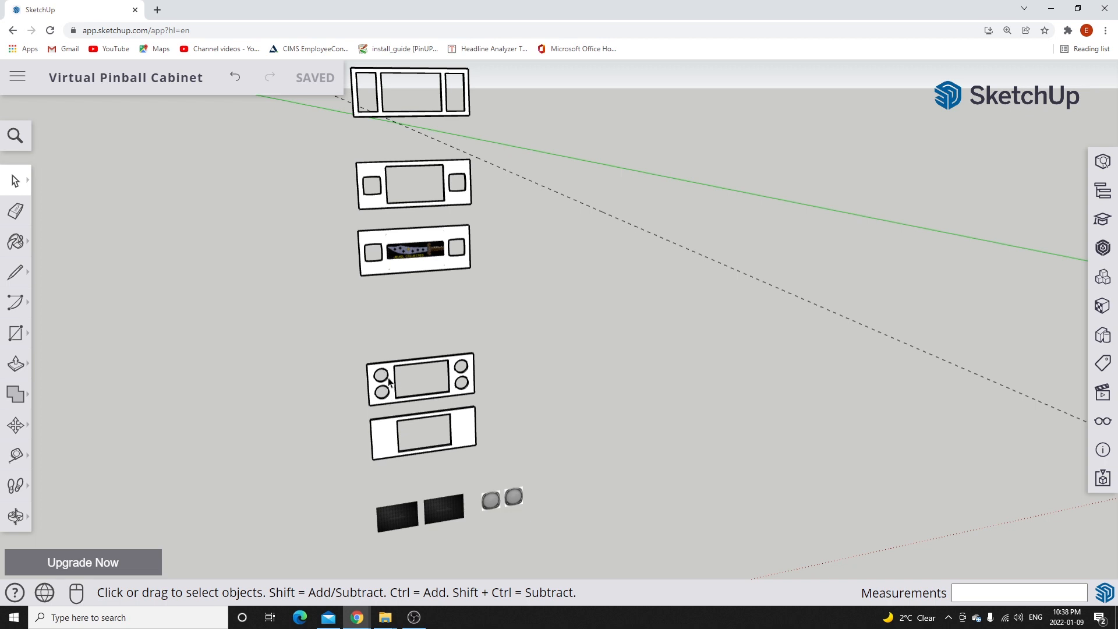
# Examine the two speaker panels with square speaker cutouts, one with a large centre opening and one with a narrow dot-matrix display.
pyautogui.scroll(3, 376, 259)
pyautogui.scroll(-3, 373, 257)
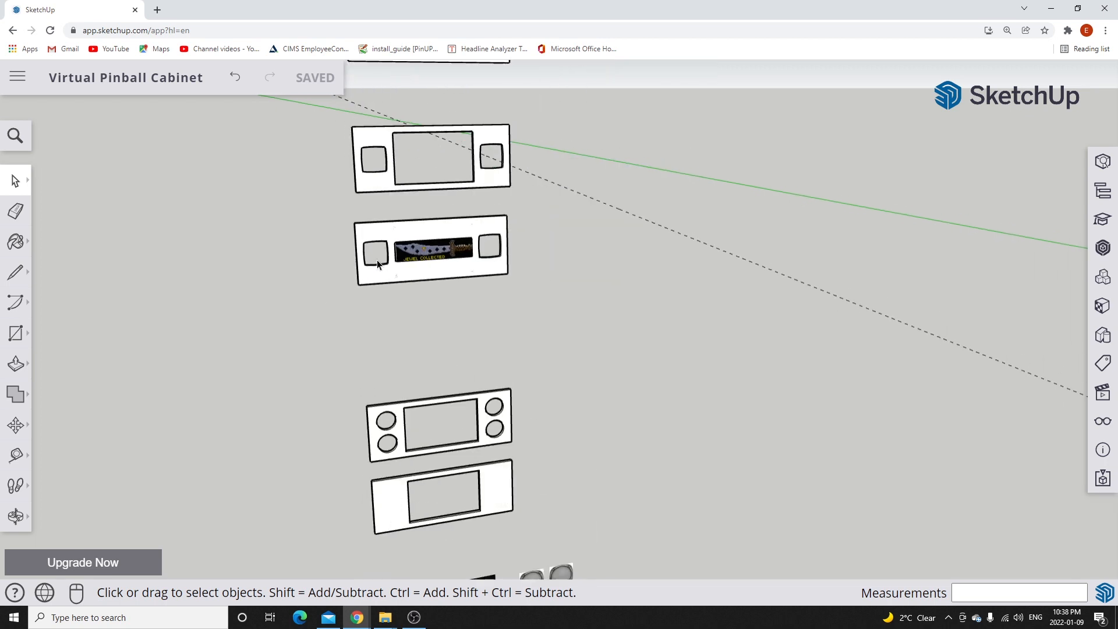
pyautogui.scroll(5, 402, 241)
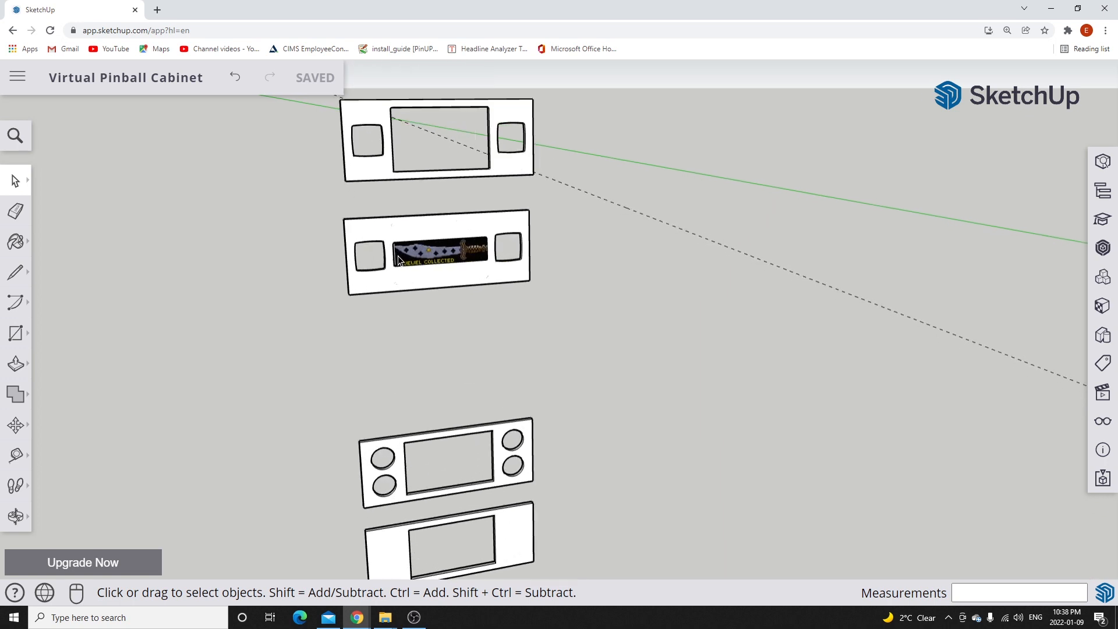
pyautogui.scroll(1, 383, 233)
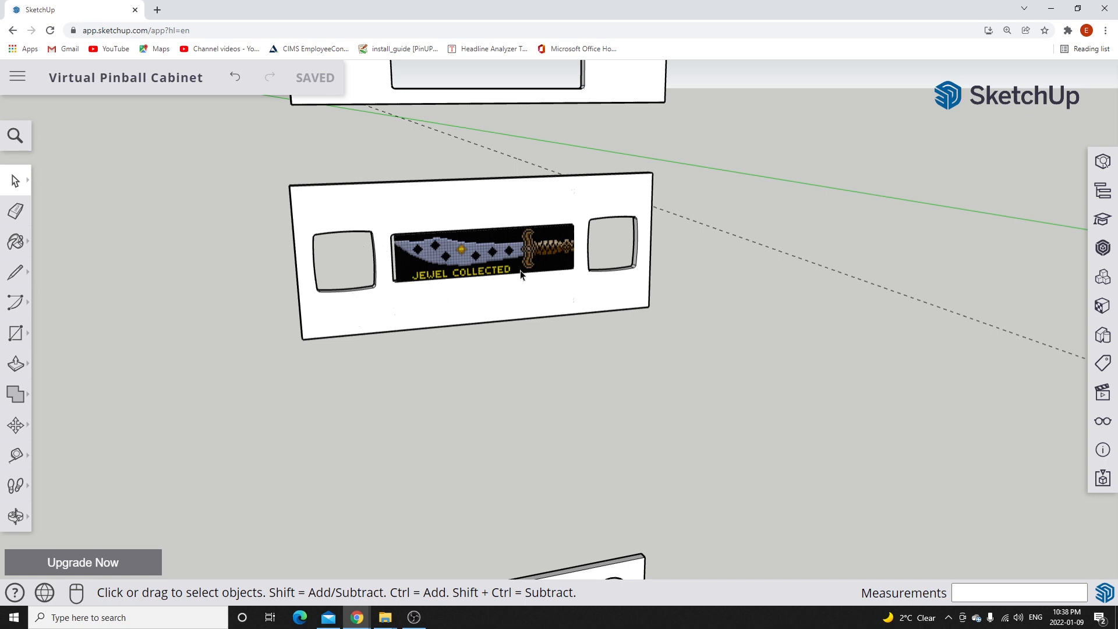
pyautogui.moveTo(555, 289); pyautogui.dragTo(491, 282, button='middle')
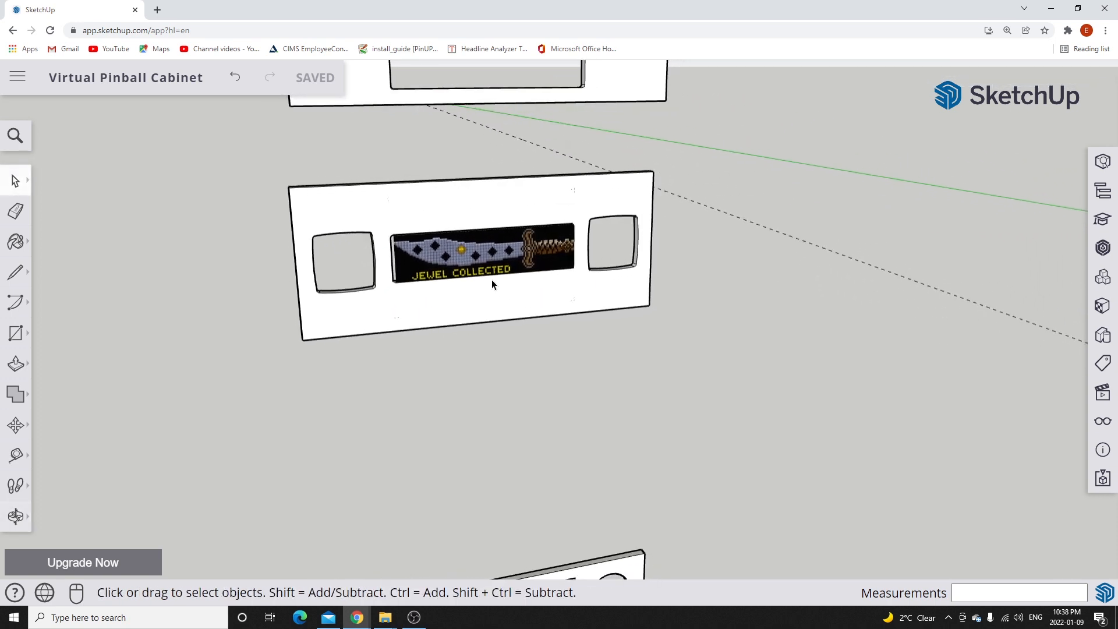
pyautogui.scroll(-2, 492, 284)
pyautogui.scroll(-1, 491, 284)
pyautogui.scroll(3, 442, 171)
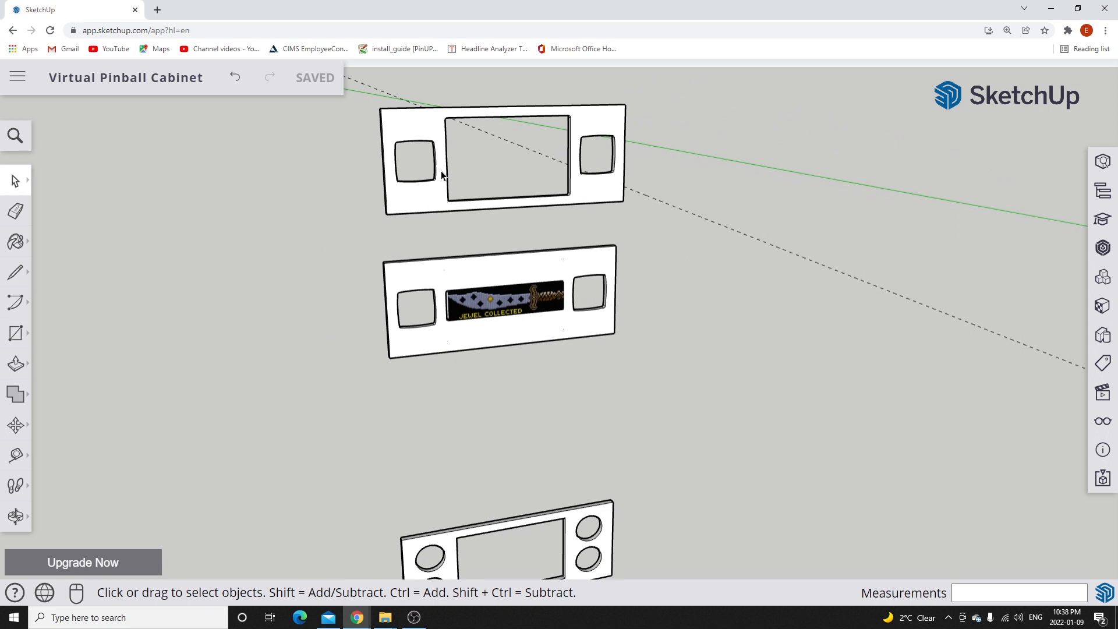
pyautogui.scroll(2, 438, 188)
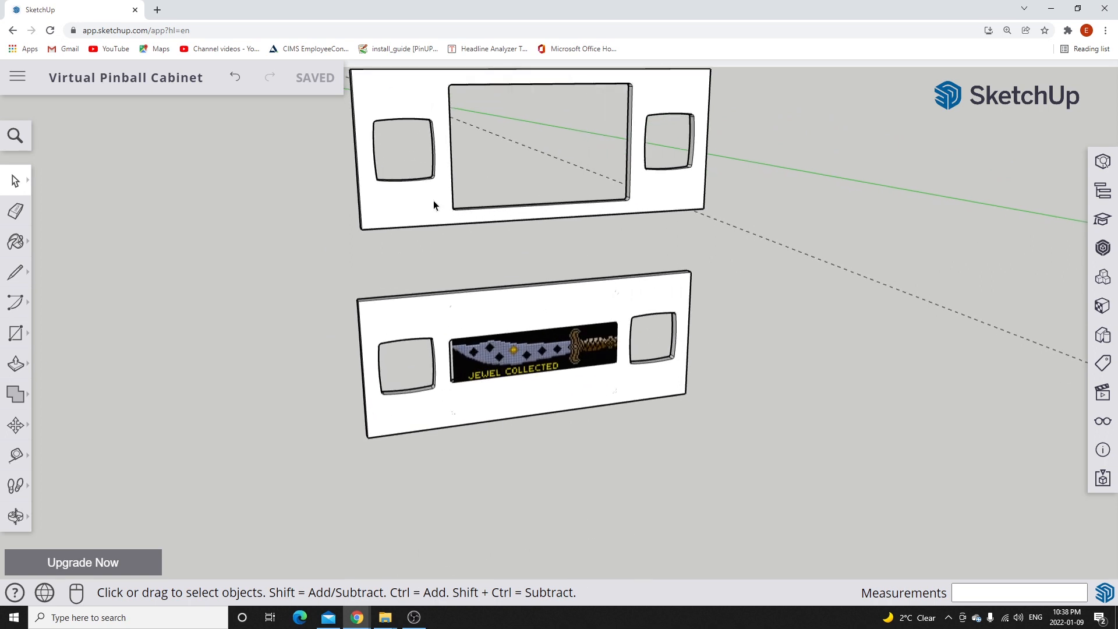
pyautogui.scroll(2, 433, 201)
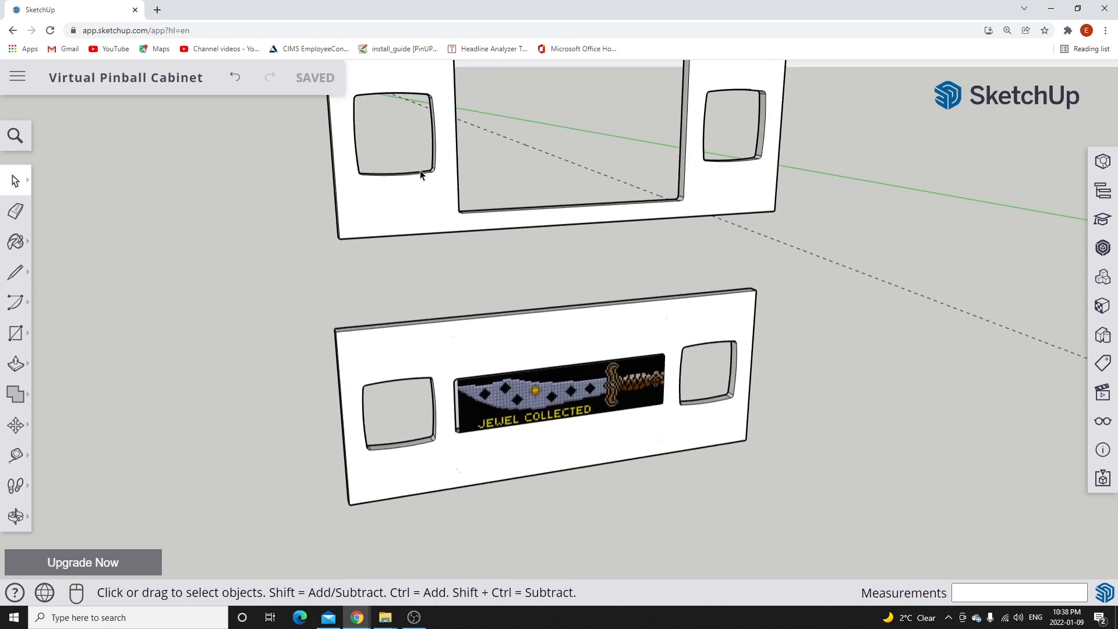
# Examine the two uppermost panels in the stack, comparing their rectangular speaker cutouts and centre display openings.
pyautogui.scroll(-8, 420, 170)
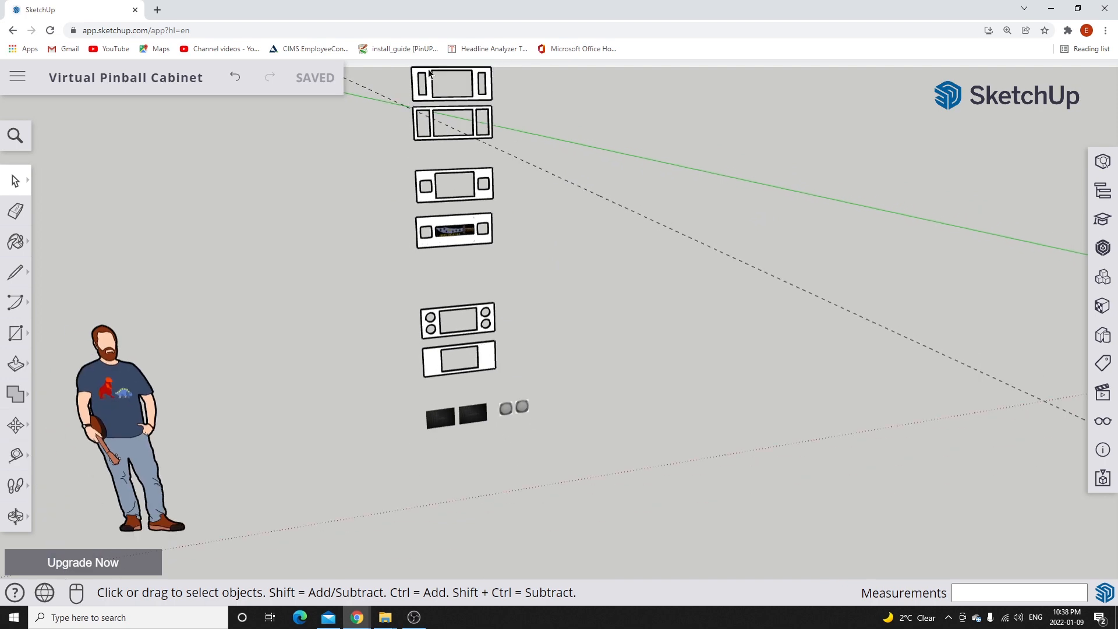
pyautogui.scroll(3, 432, 88)
pyautogui.scroll(-4, 475, 262)
pyautogui.scroll(6, 473, 242)
pyautogui.scroll(-3, 472, 231)
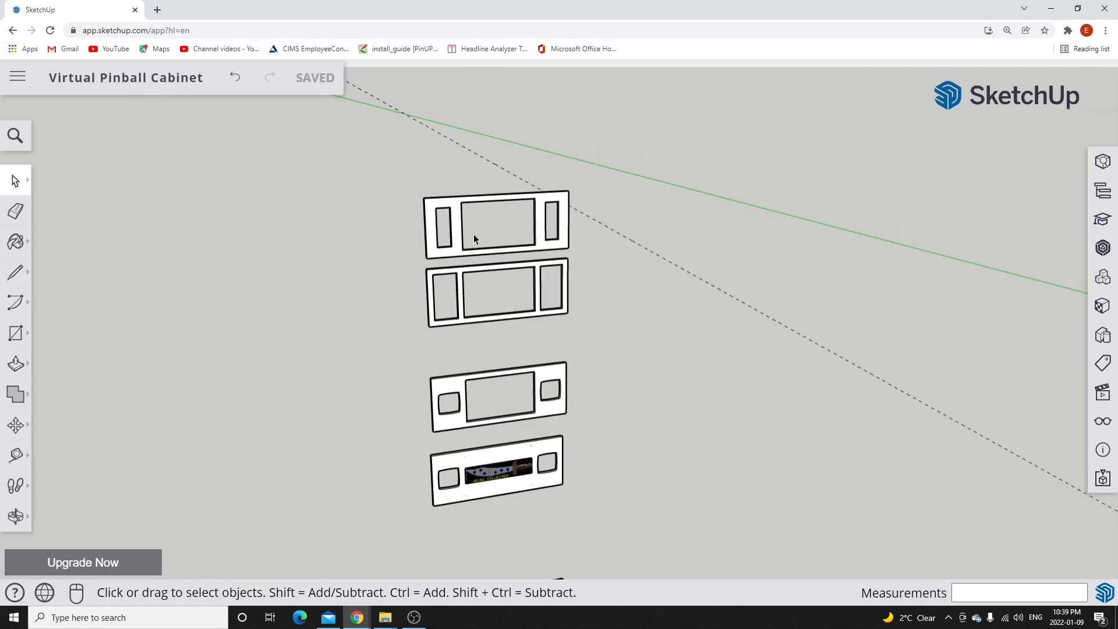
pyautogui.scroll(3, 497, 262)
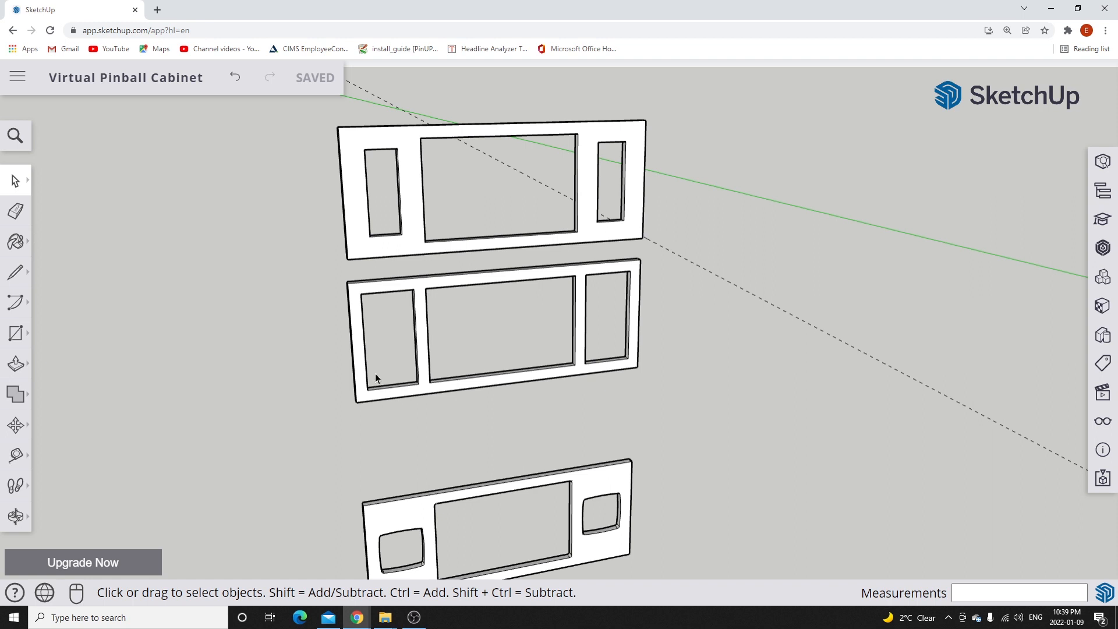
pyautogui.scroll(3, 398, 339)
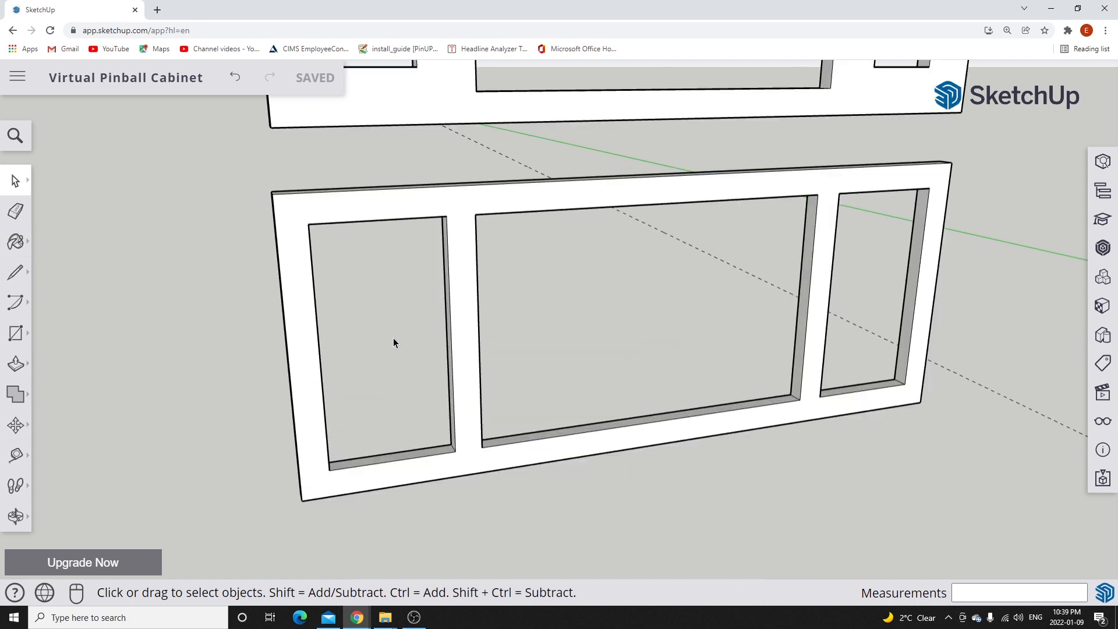
pyautogui.scroll(-2, 394, 338)
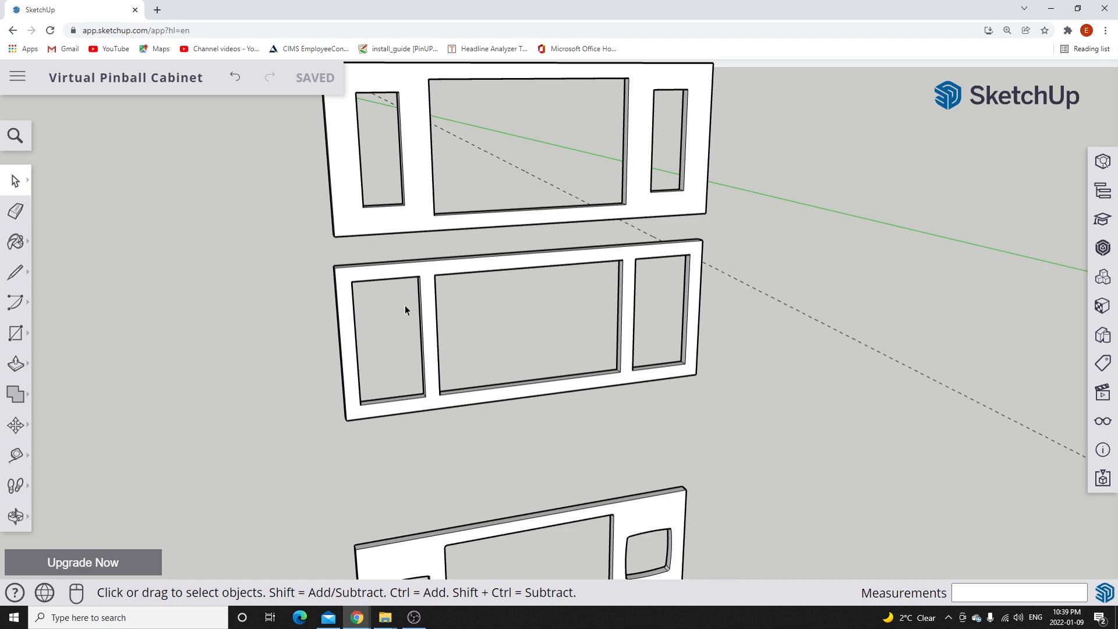
# Compare the narrow speaker cutouts of the uppermost panel with the wider ones below, and view both panels against the rest of the stack.
pyautogui.scroll(-3, 406, 272)
pyautogui.scroll(6, 400, 219)
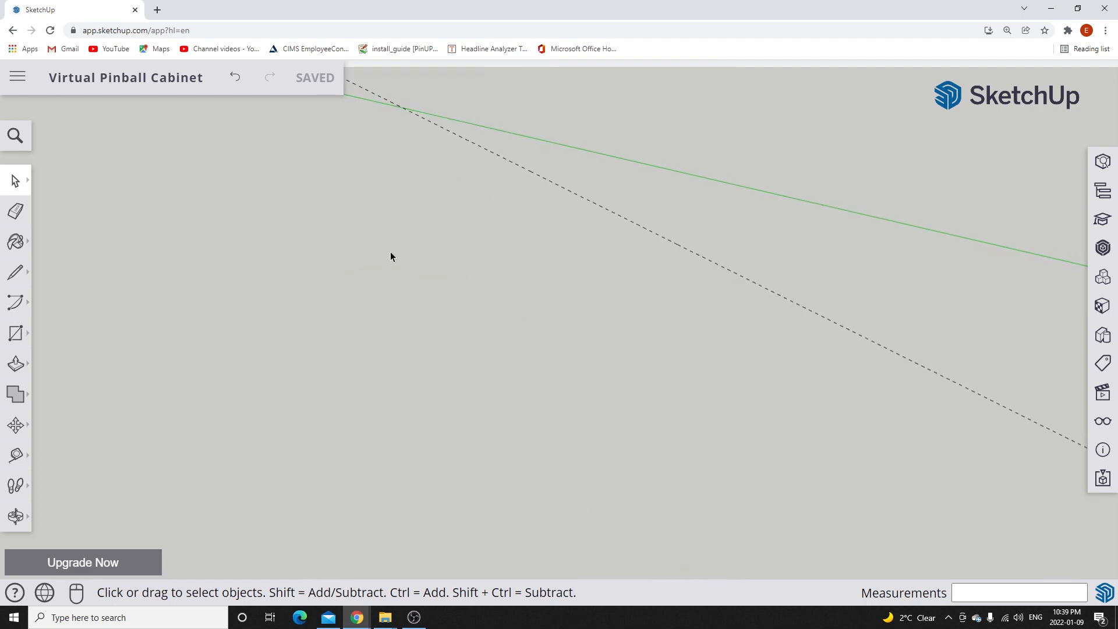
pyautogui.scroll(-4, 390, 256)
pyautogui.scroll(-2, 390, 252)
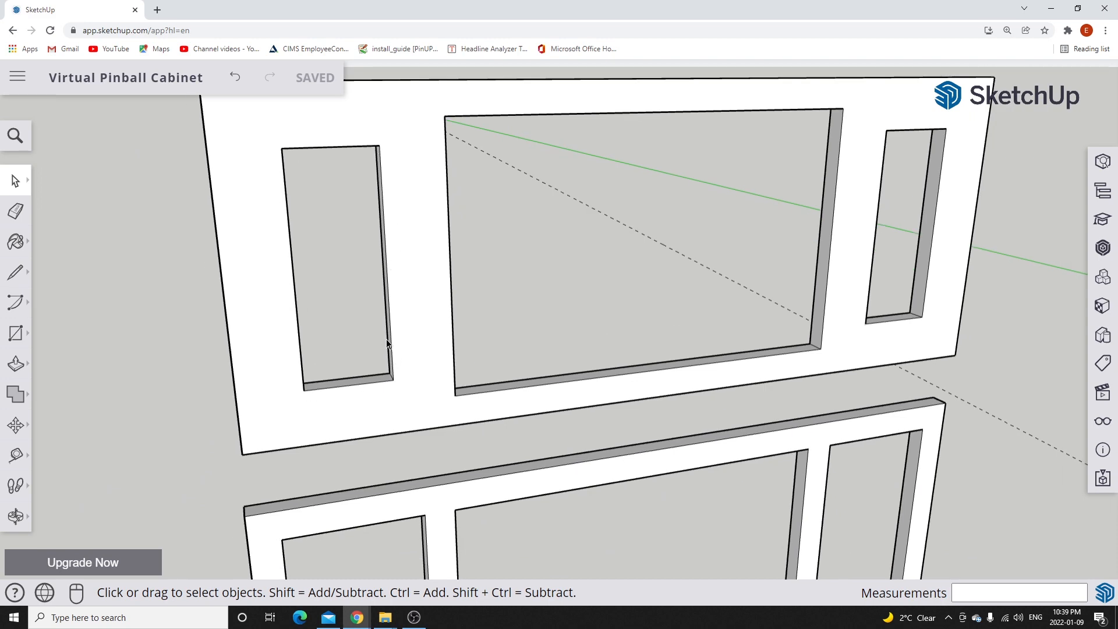
pyautogui.scroll(-8, 404, 310)
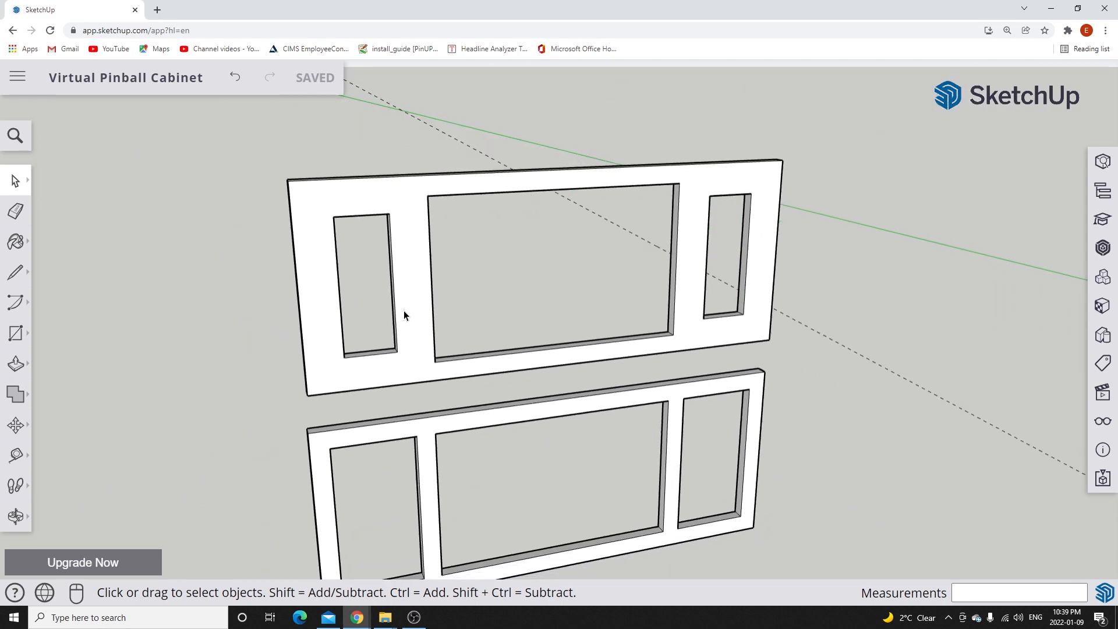
pyautogui.scroll(-3, 407, 162)
pyautogui.scroll(6, 397, 256)
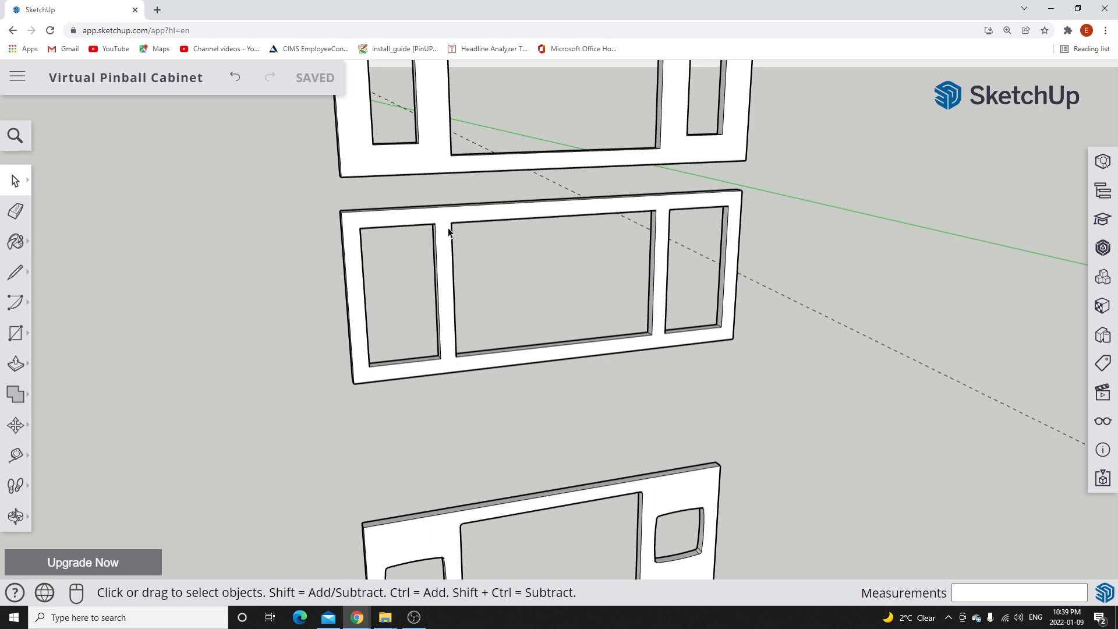
pyautogui.scroll(-6, 452, 229)
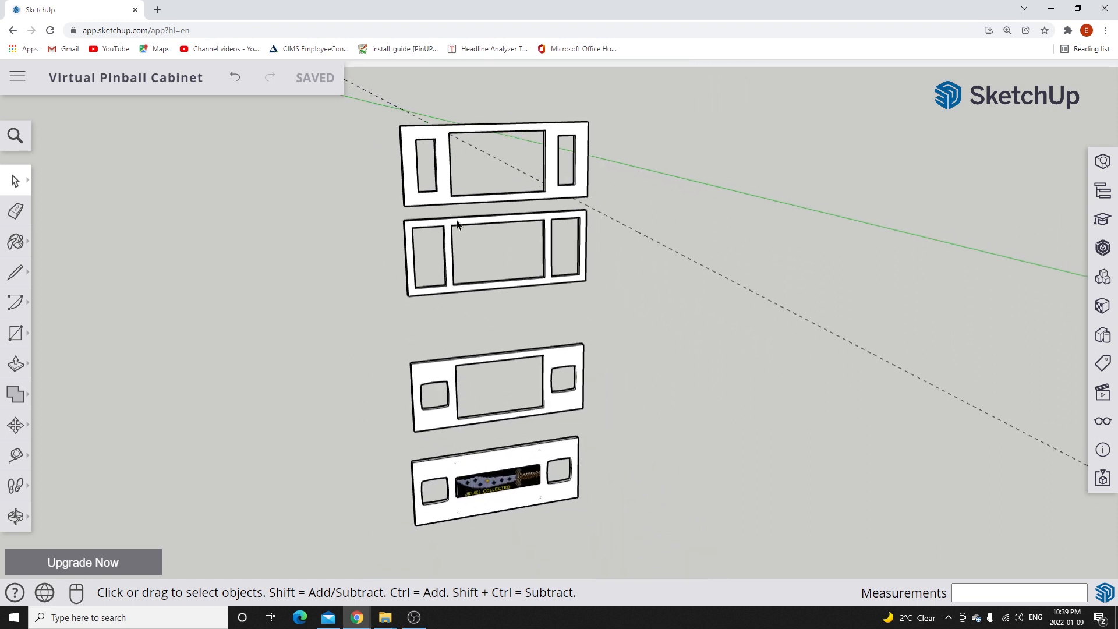
pyautogui.scroll(5, 441, 159)
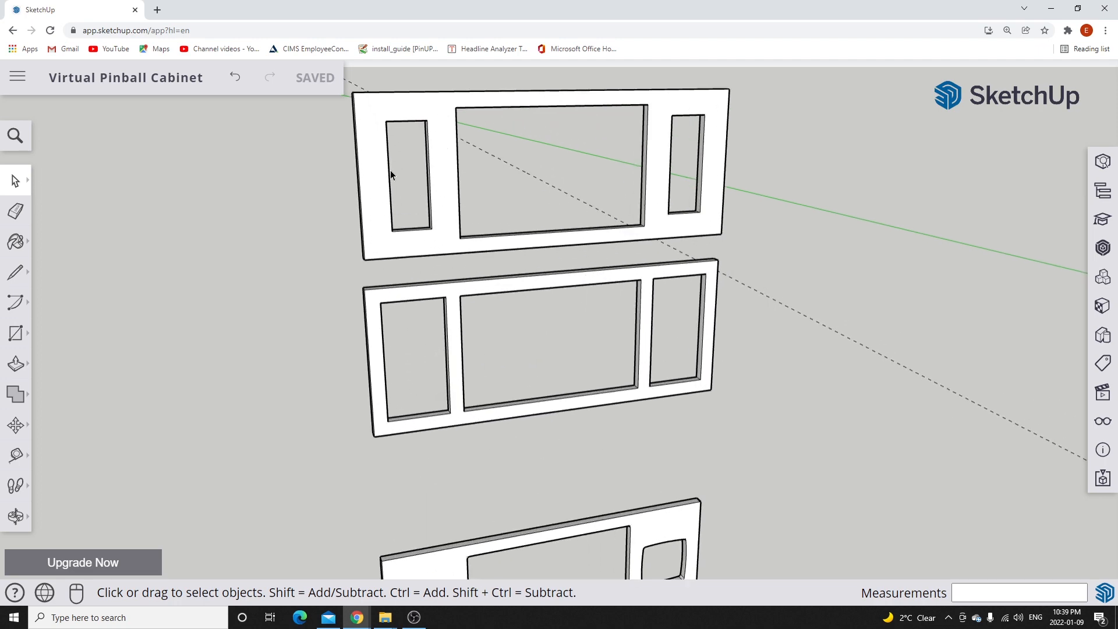
pyautogui.scroll(-5, 396, 177)
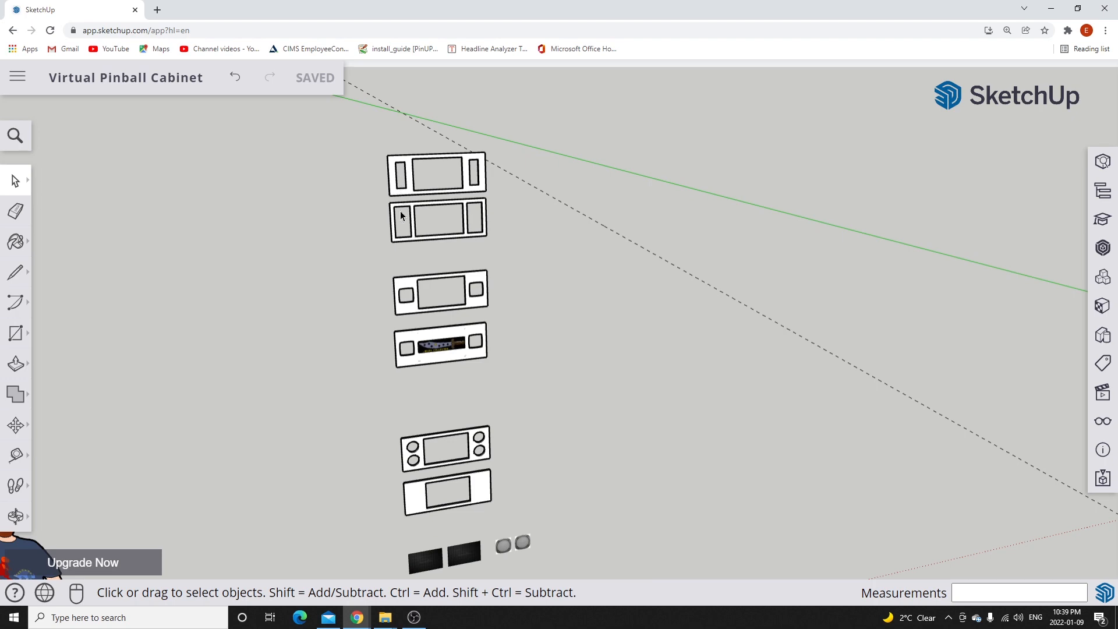
# Inspect the black mesh and round speaker grille images beneath the panel stack, selecting the first round grille.
pyautogui.scroll(-4, 438, 247)
pyautogui.scroll(10, 458, 429)
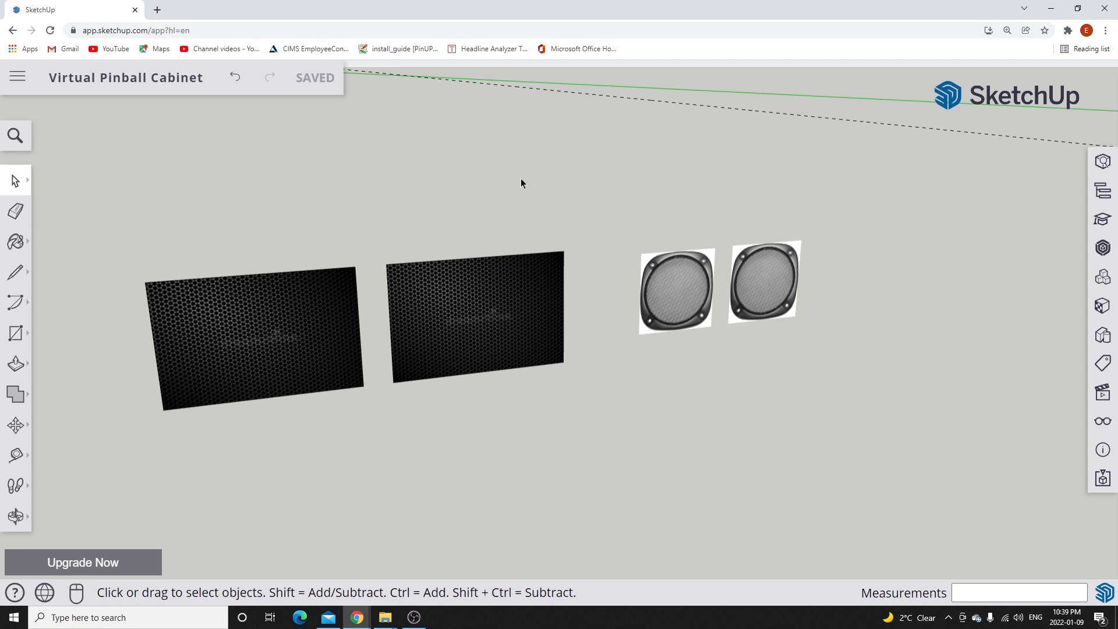
pyautogui.click(677, 292)
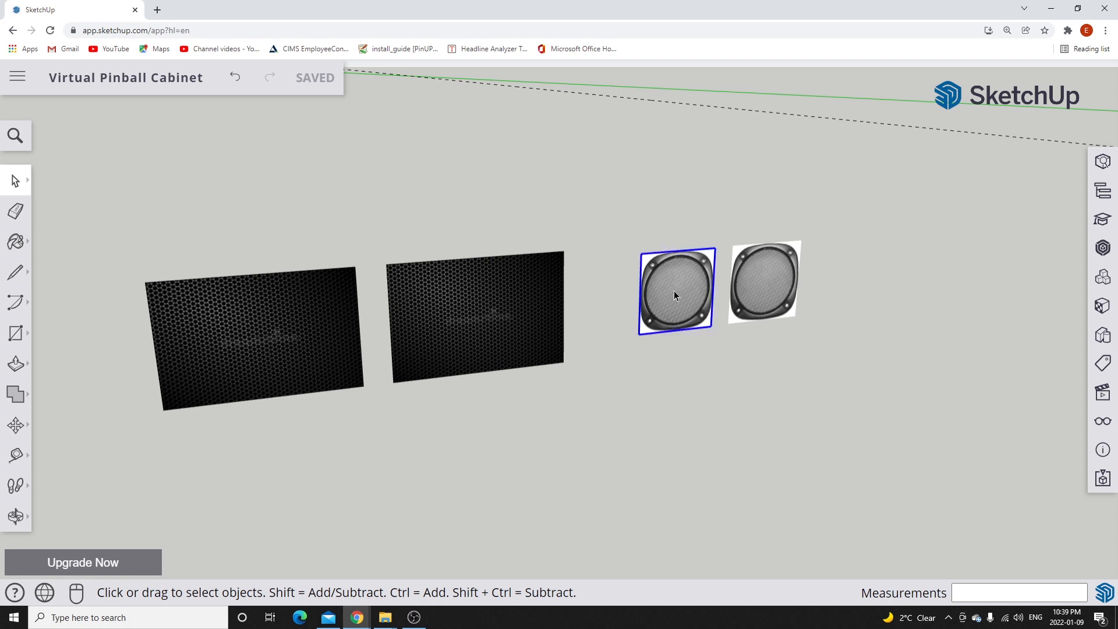
pyautogui.scroll(-3, 619, 300)
pyautogui.scroll(-2, 620, 295)
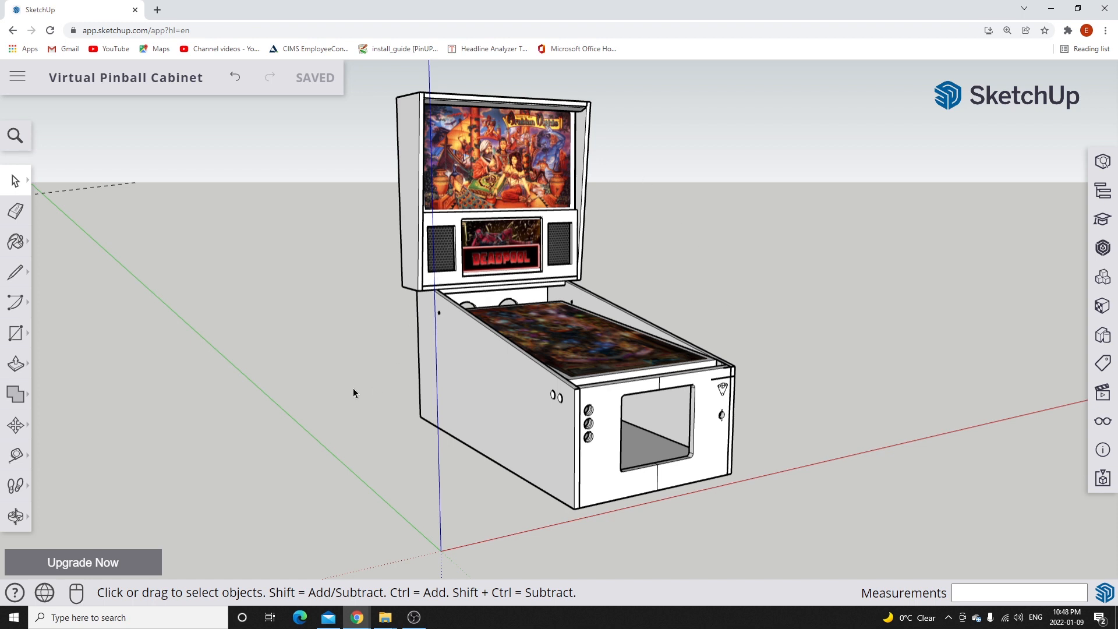
# Review the assembled cabinet from the front corner and a lower side angle, including the backbox, playfield and button holes.
pyautogui.moveTo(352, 388); pyautogui.dragTo(399, 383, button='middle')
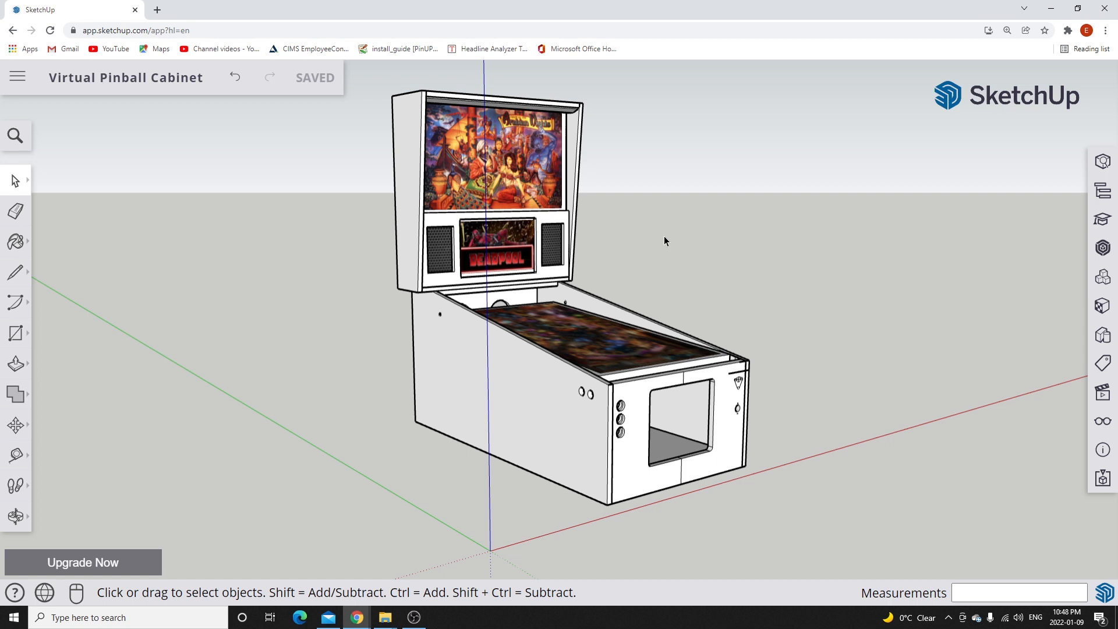
pyautogui.scroll(-1, 248, 285)
pyautogui.scroll(1, 717, 284)
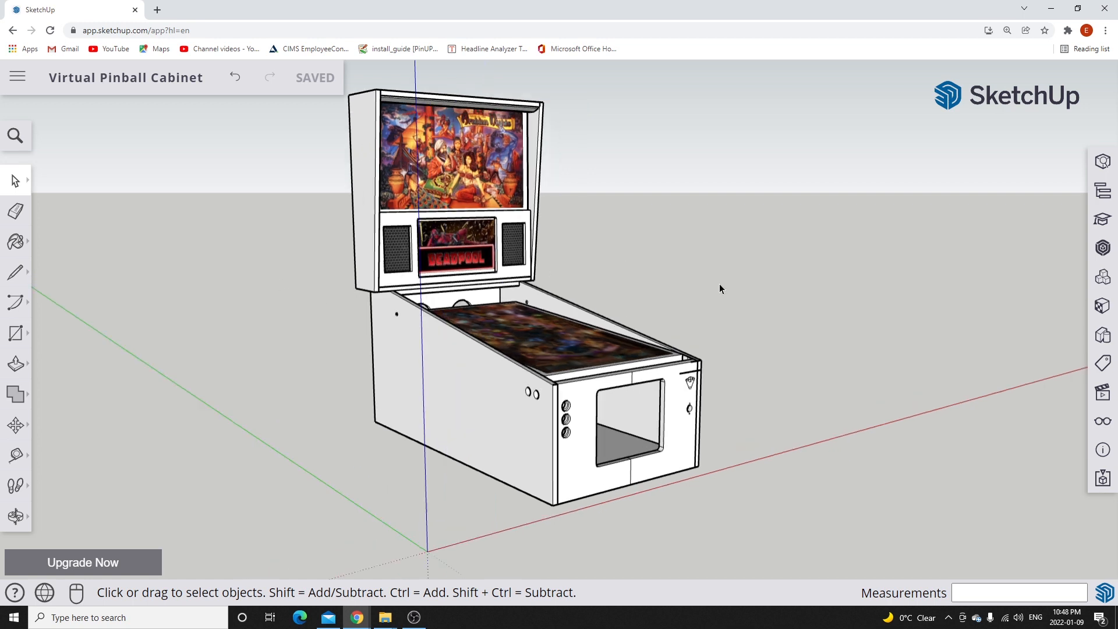
pyautogui.moveTo(517, 341); pyautogui.dragTo(495, 352, button='middle')
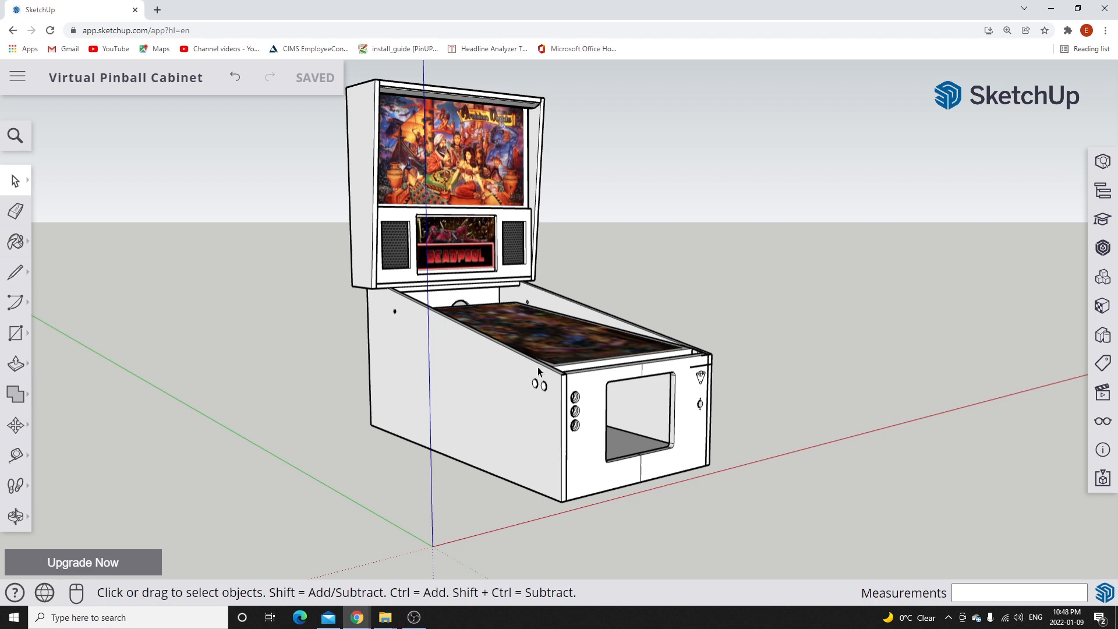
pyautogui.moveTo(542, 373); pyautogui.dragTo(601, 365, button='middle')
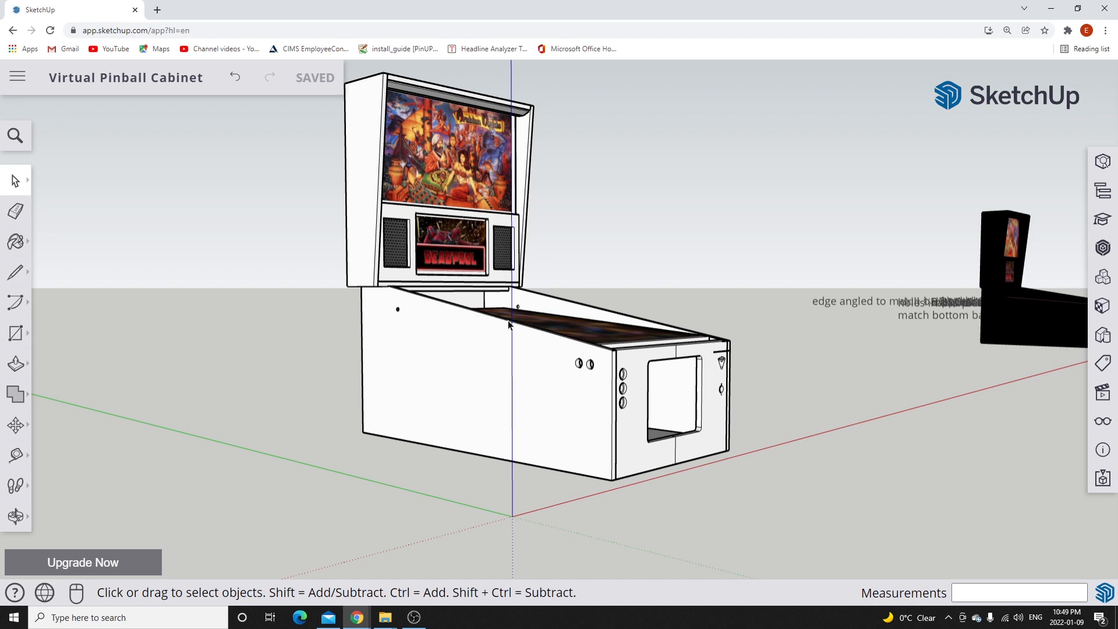
pyautogui.scroll(-4, 586, 256)
pyautogui.scroll(2, 586, 254)
pyautogui.moveTo(586, 240); pyautogui.dragTo(575, 279, button='middle')
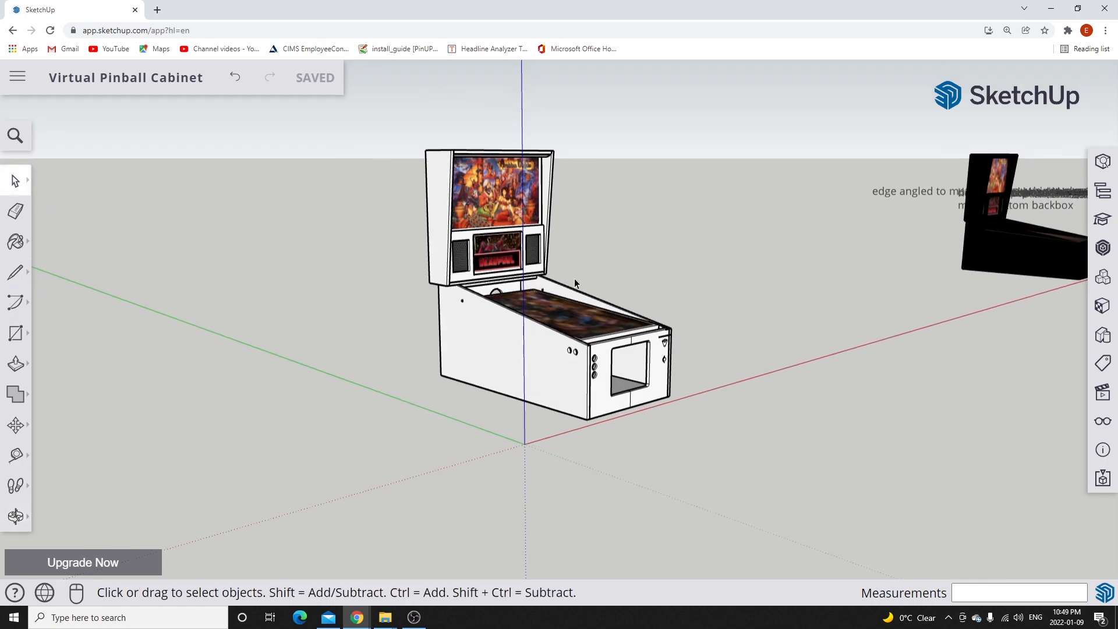
# Switch to the Pinscape Resources page in the other browser window and open the New Pinscape Build Guide.
pyautogui.click(357, 617)
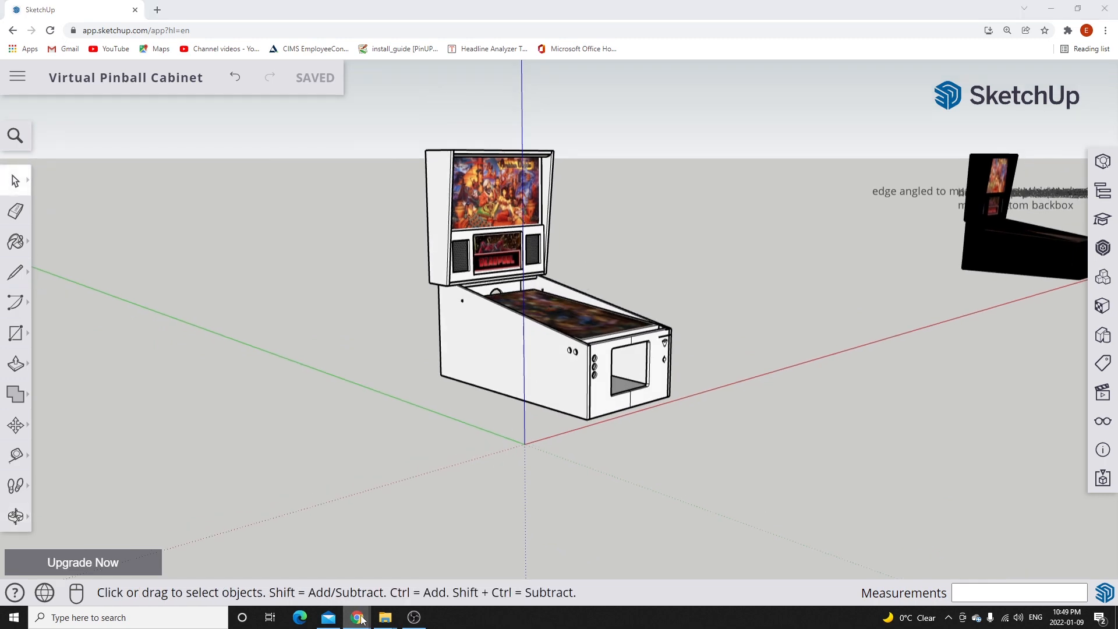
pyautogui.click(399, 582)
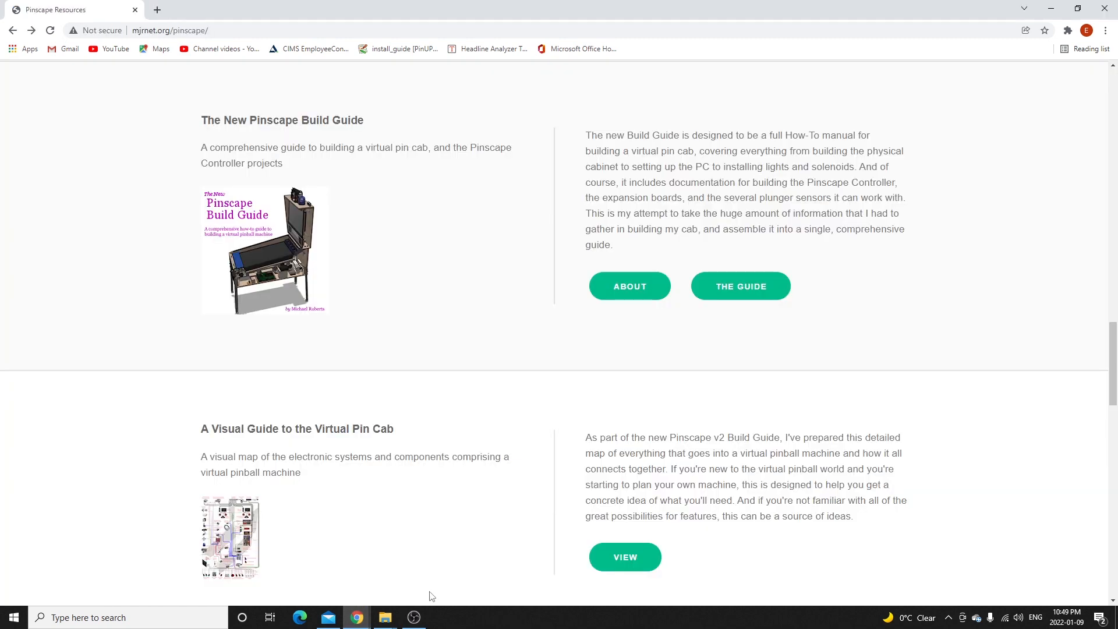
pyautogui.scroll(20, 453, 324)
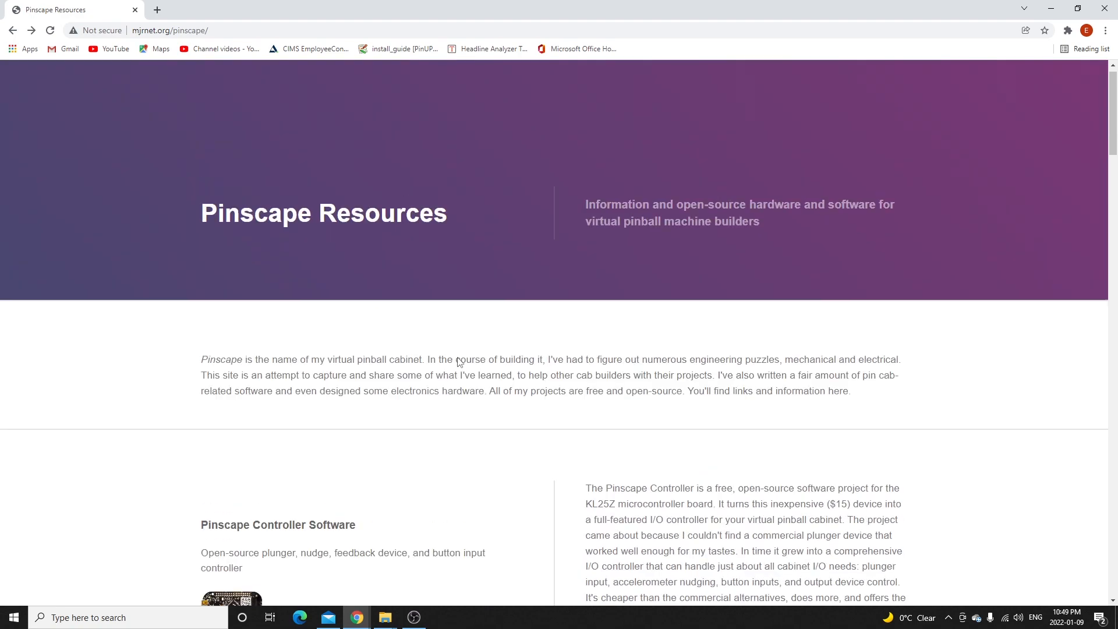
pyautogui.moveTo(1110, 121); pyautogui.dragTo(1096, 366)
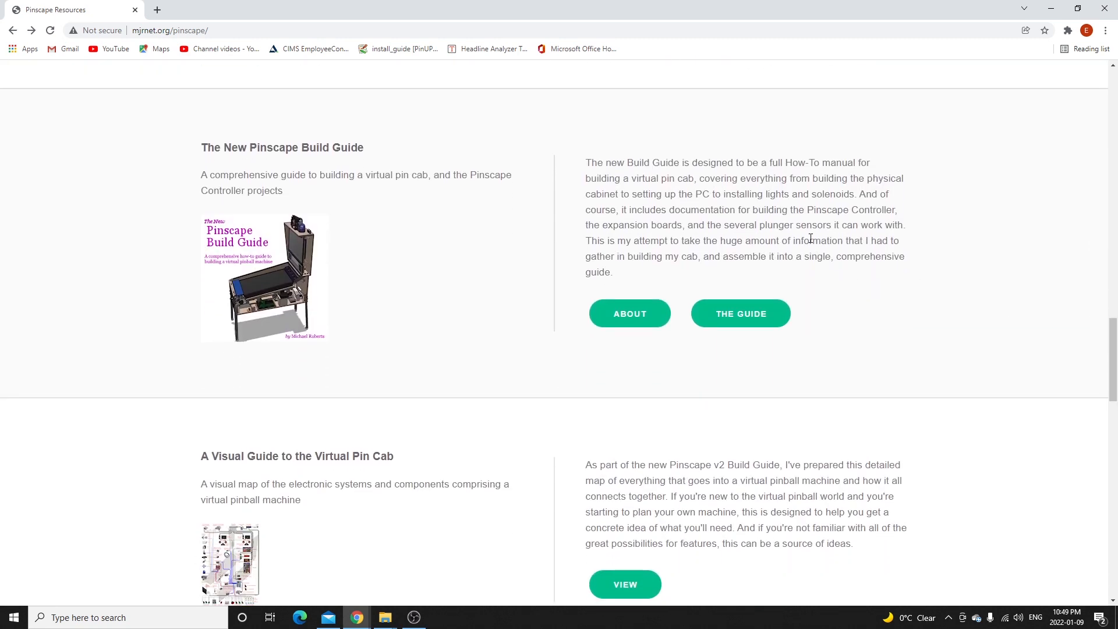
pyautogui.click(747, 320)
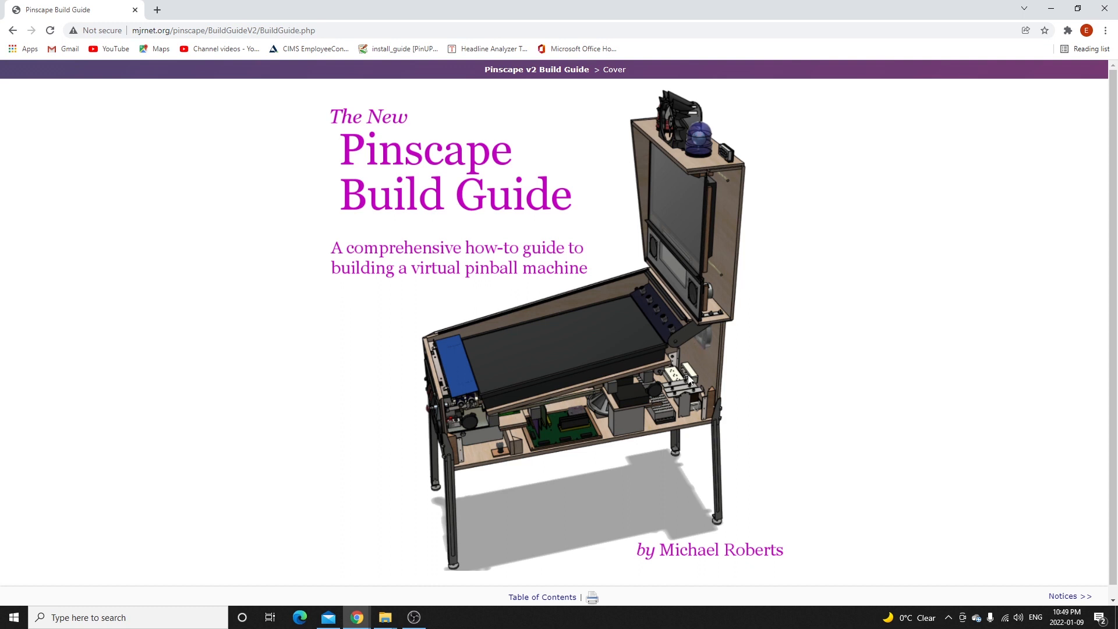
# Open the Cabinet Body chapter from the guide's table of contents and look through it to the dimensioned side wall drawings.
pyautogui.click(547, 598)
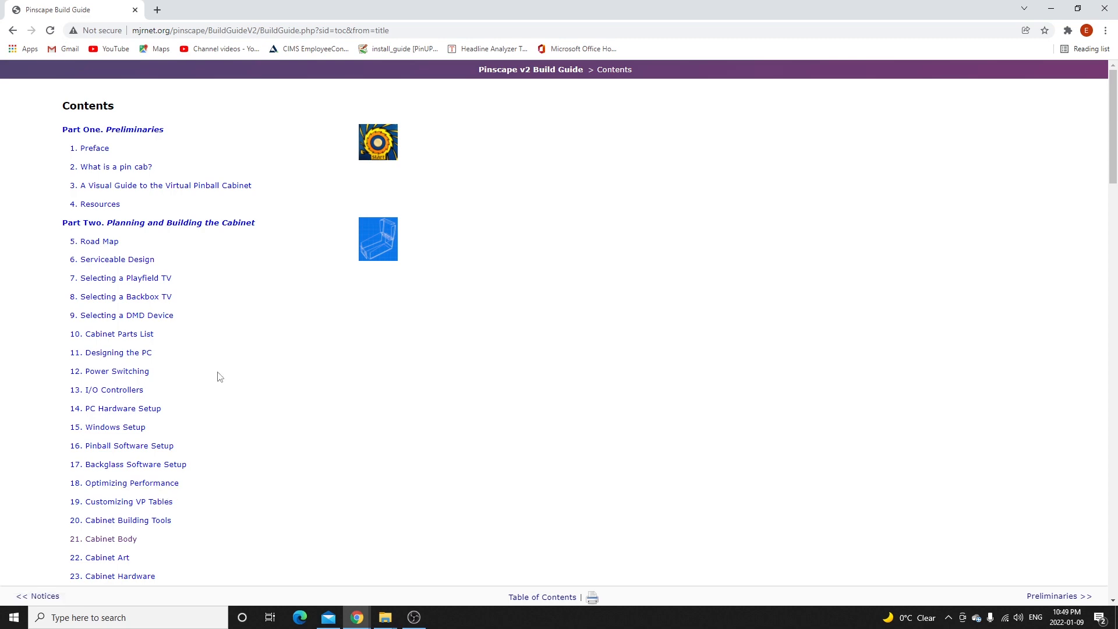
pyautogui.scroll(-3, 219, 377)
pyautogui.scroll(-3, 219, 377)
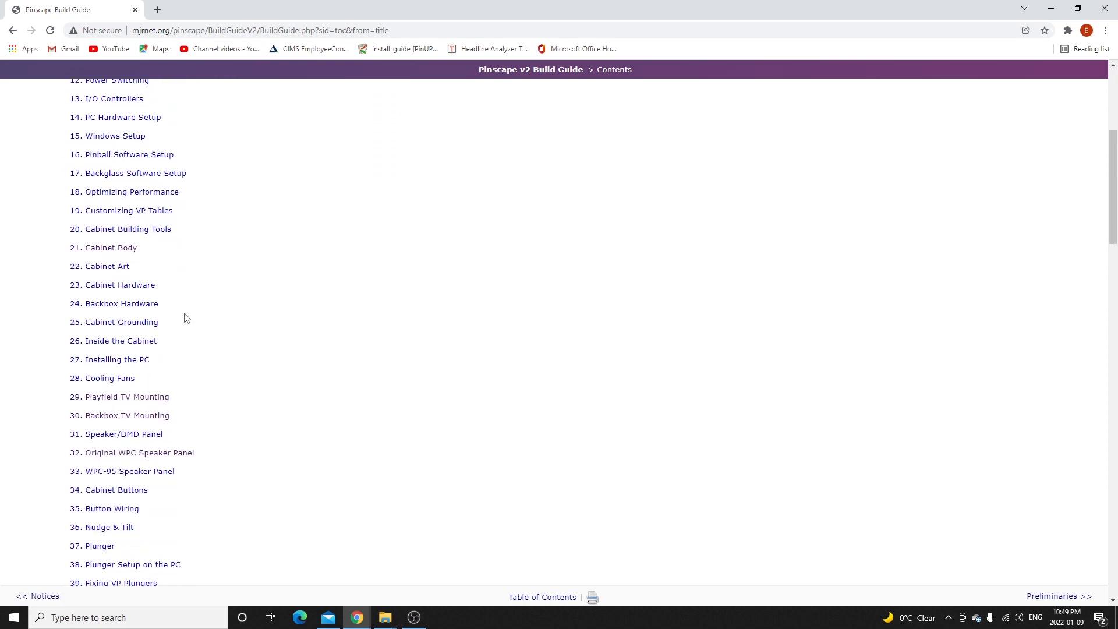
pyautogui.click(112, 252)
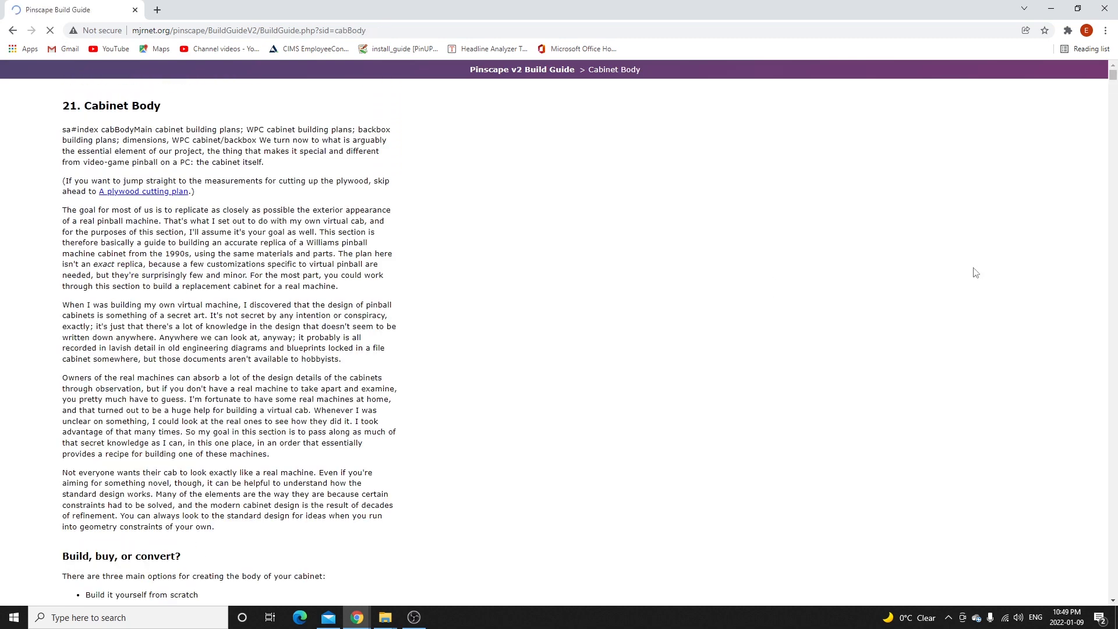
pyautogui.moveTo(1112, 77); pyautogui.dragTo(1113, 218)
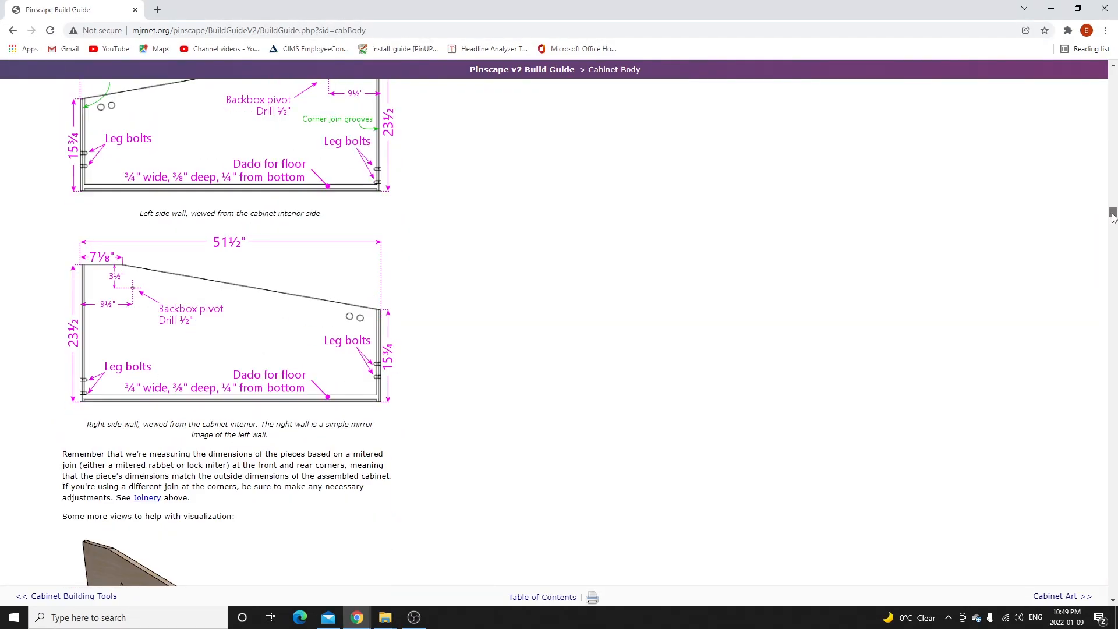
pyautogui.scroll(4, 850, 221)
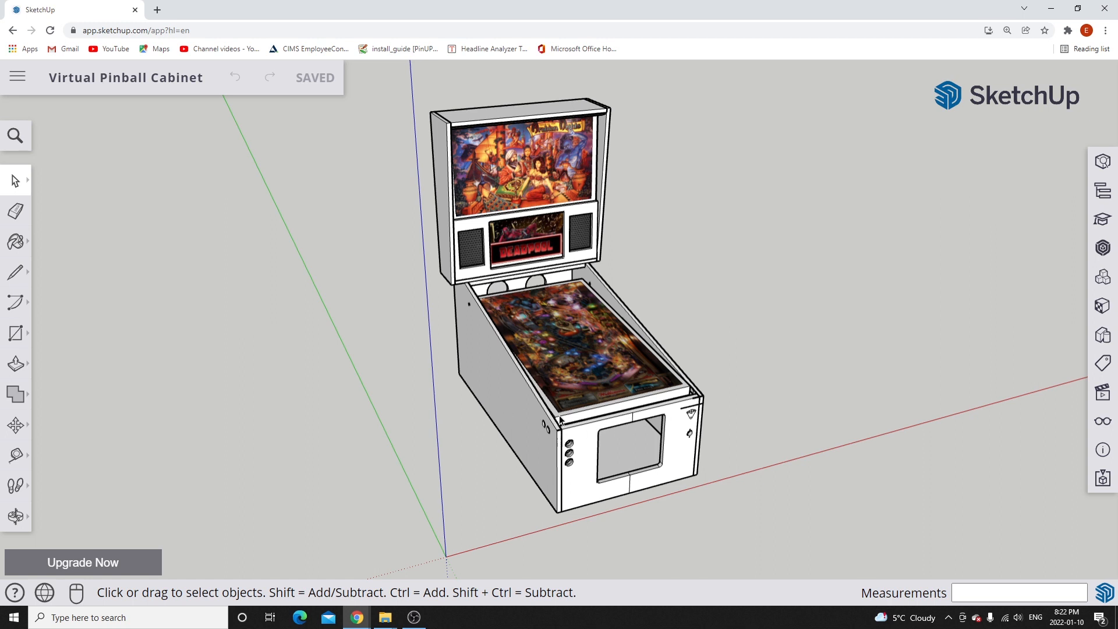
# Inspect the SketchUp cabinet's corner joints at the front wall, the backbox base and the top edge of the backbox.
pyautogui.scroll(6, 512, 432)
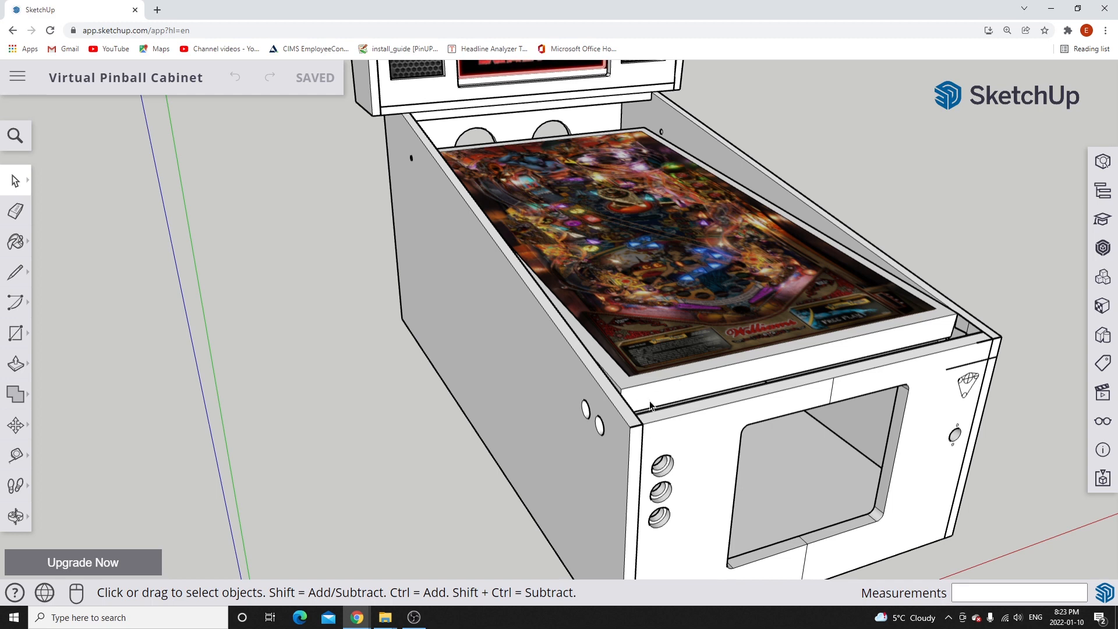
pyautogui.scroll(-3, 631, 402)
pyautogui.scroll(5, 468, 236)
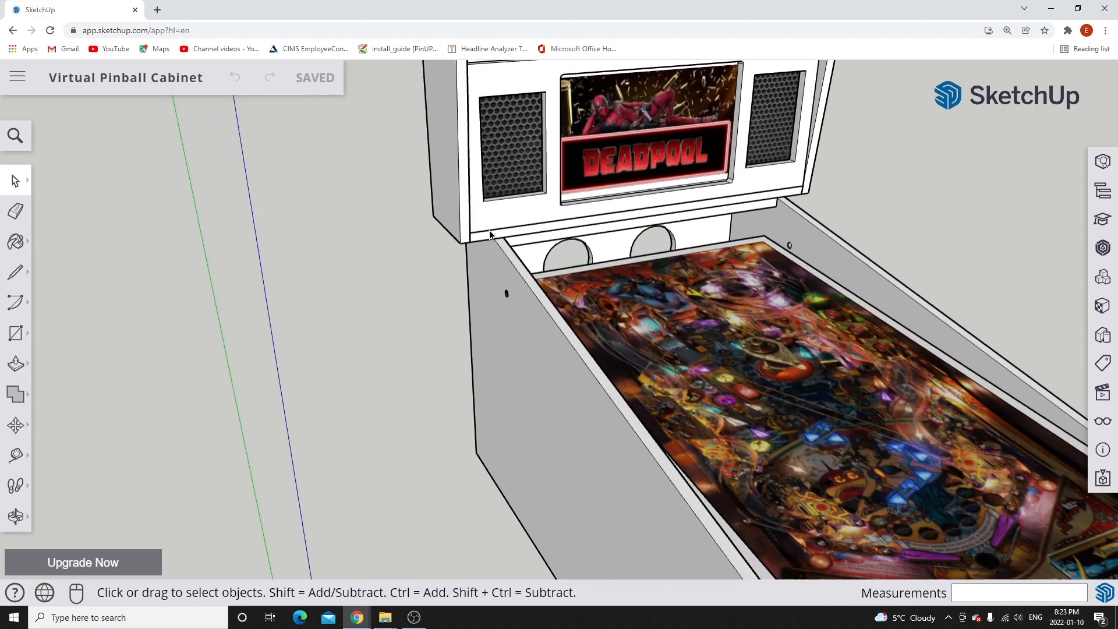
pyautogui.scroll(-5, 464, 235)
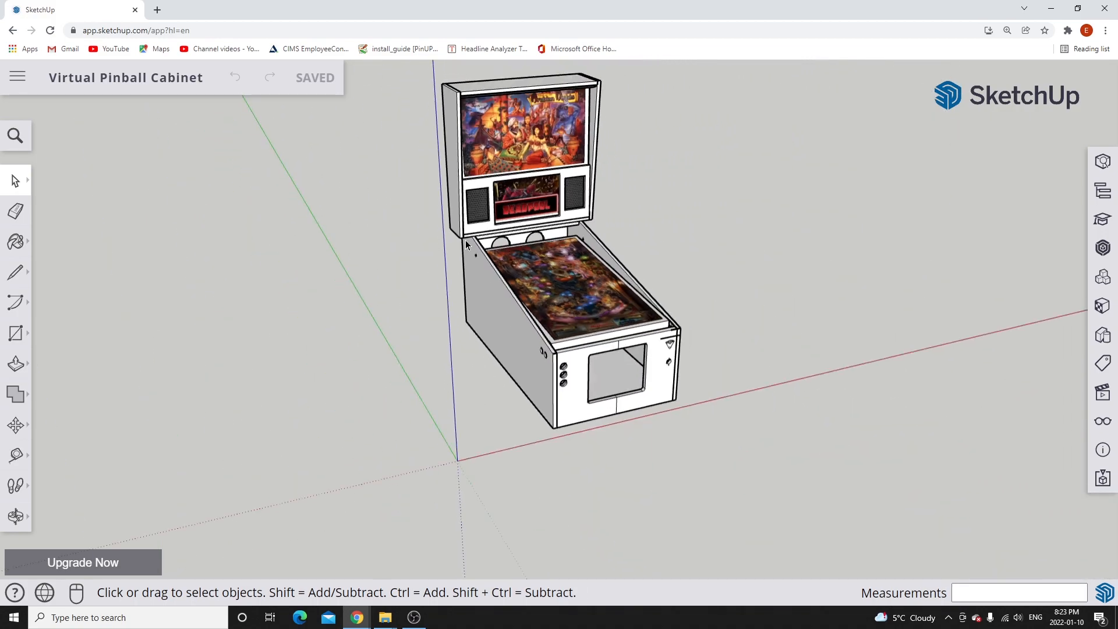
pyautogui.scroll(6, 489, 156)
pyautogui.scroll(2, 665, 218)
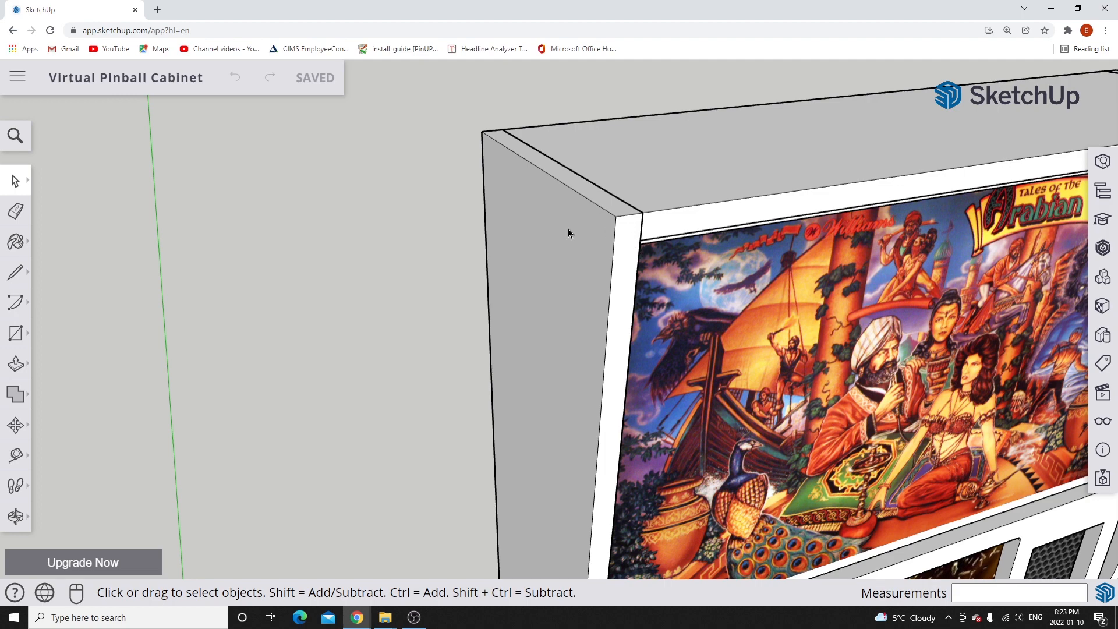
pyautogui.scroll(-5, 472, 223)
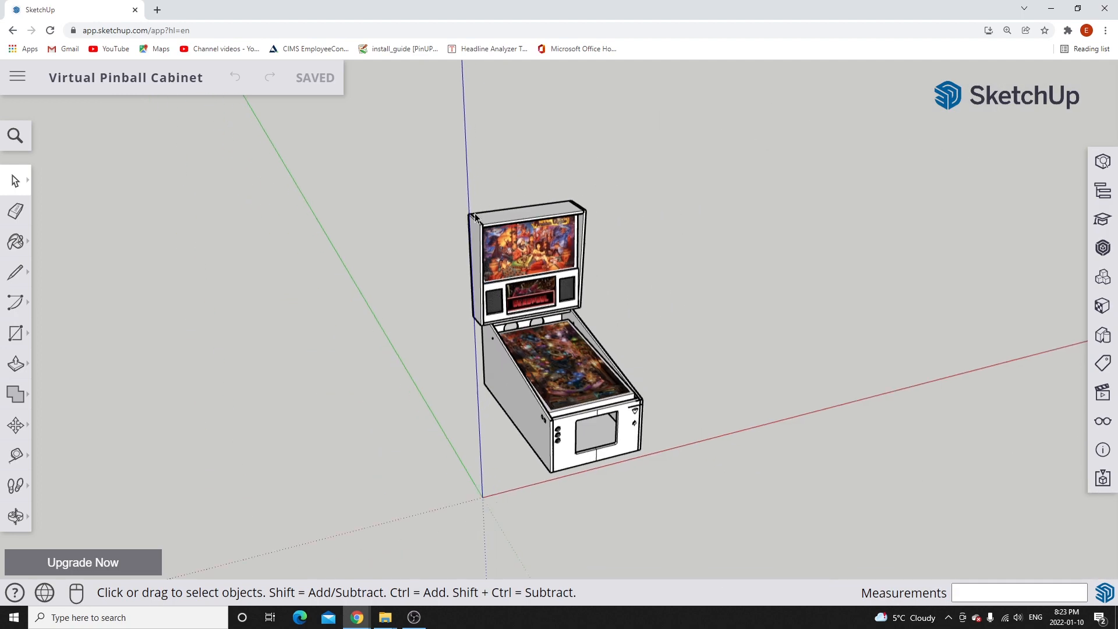
# Switch back to the Pinscape Build Guide and examine the lock miter and mitered rabbet corner joins in the Cabinet Body chapter.
pyautogui.click(358, 616)
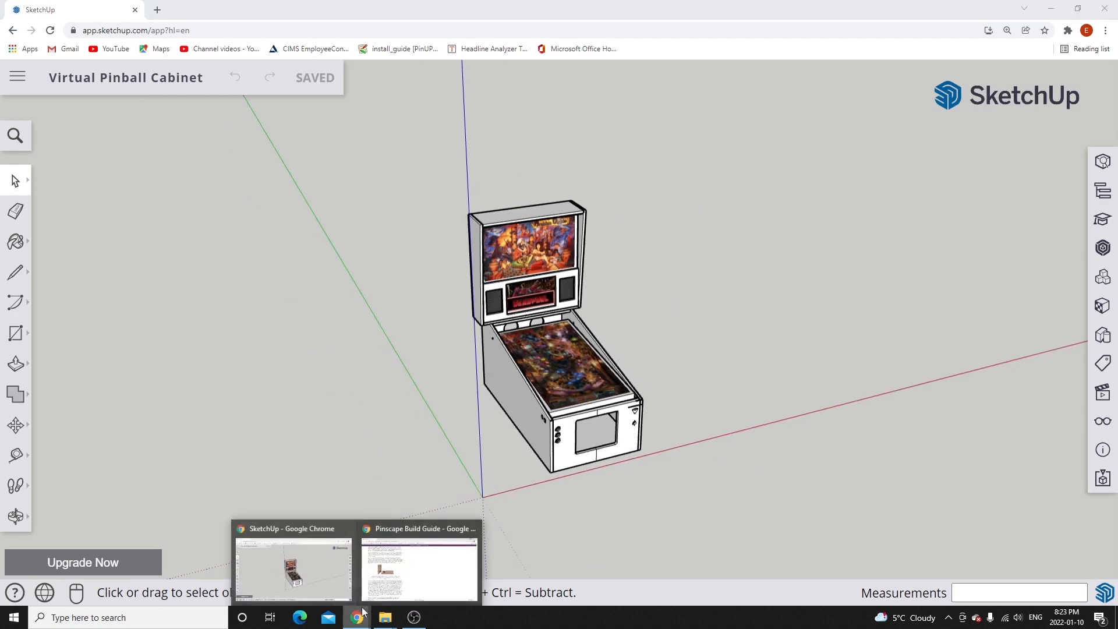
pyautogui.click(404, 574)
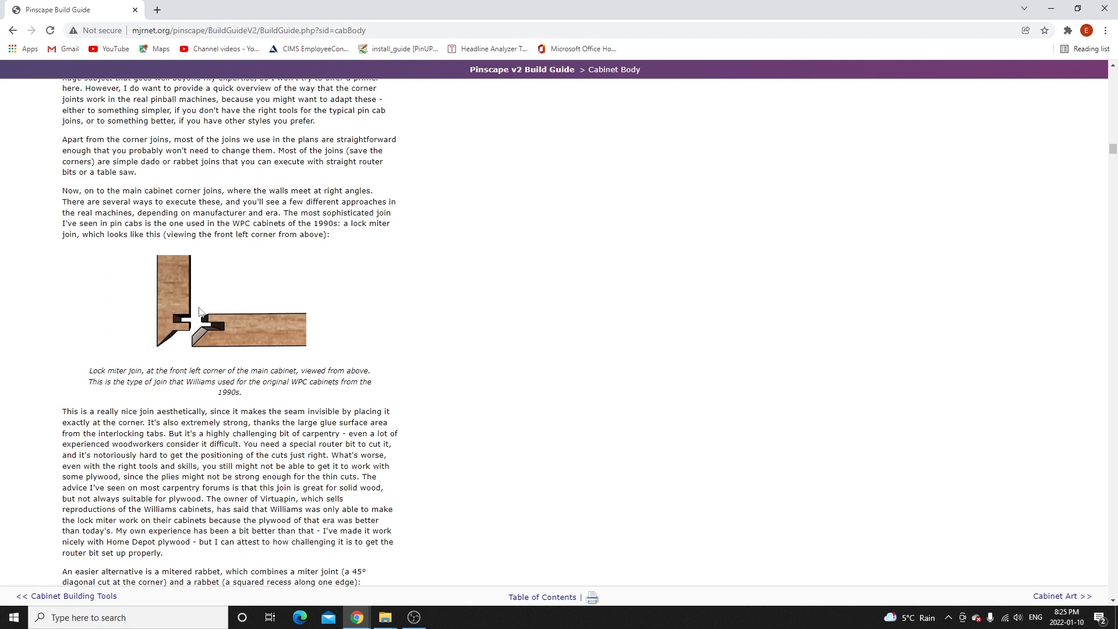
pyautogui.scroll(-6, 213, 294)
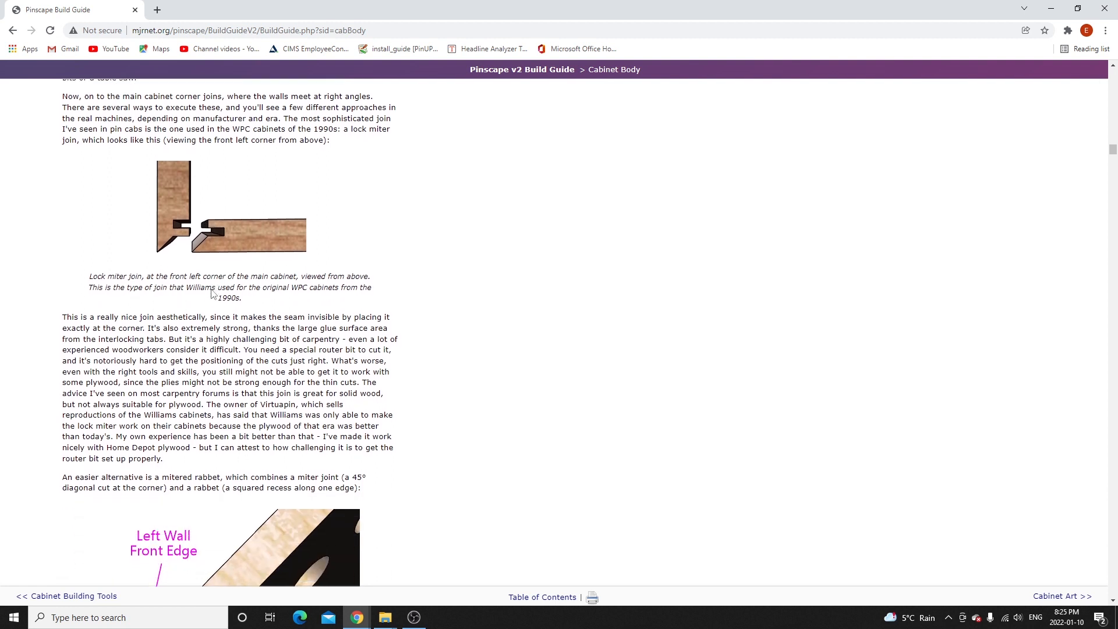
pyautogui.scroll(-2, 207, 295)
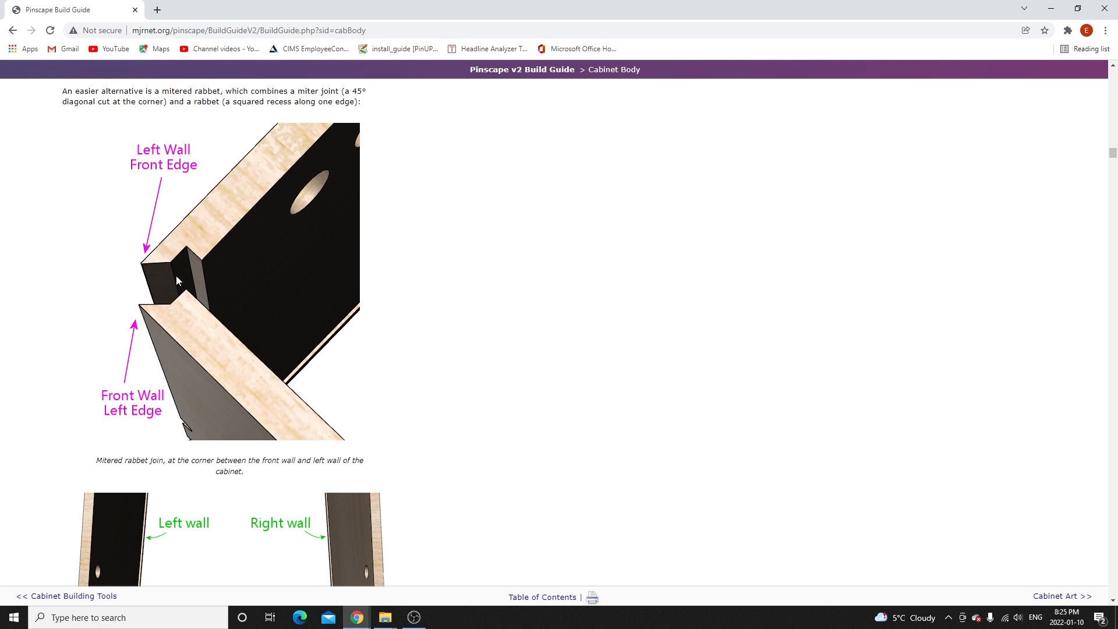
pyautogui.scroll(-3, 176, 275)
pyautogui.scroll(2, 176, 275)
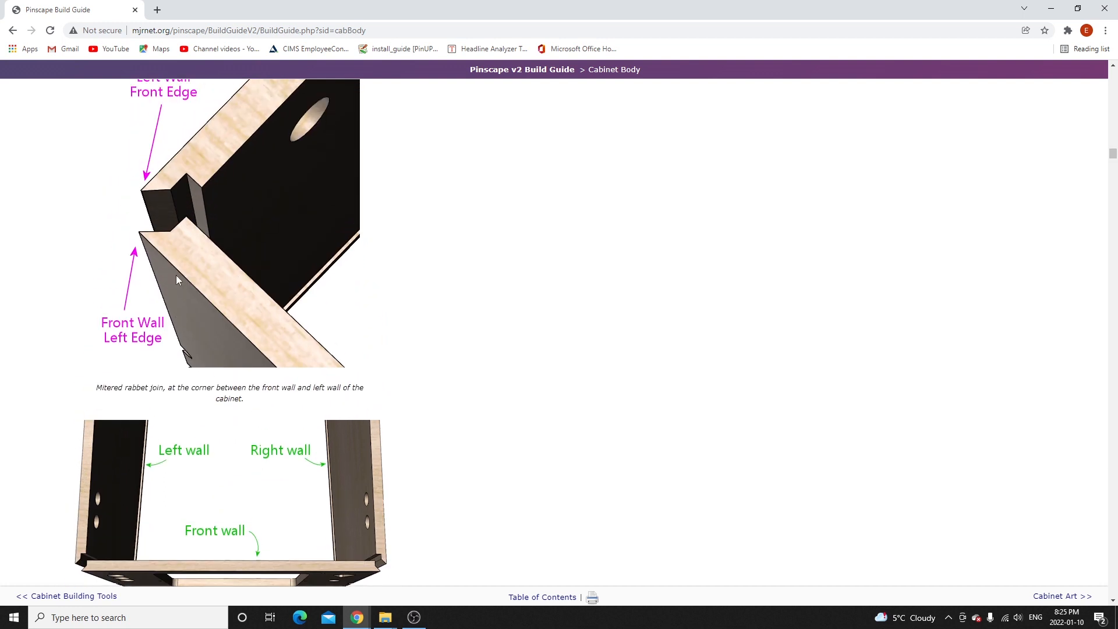
# Examine the side wall's floor dado drawings in the guide, and switch to the SketchUp model to inspect the cabinet's underside.
pyautogui.scroll(1, 177, 275)
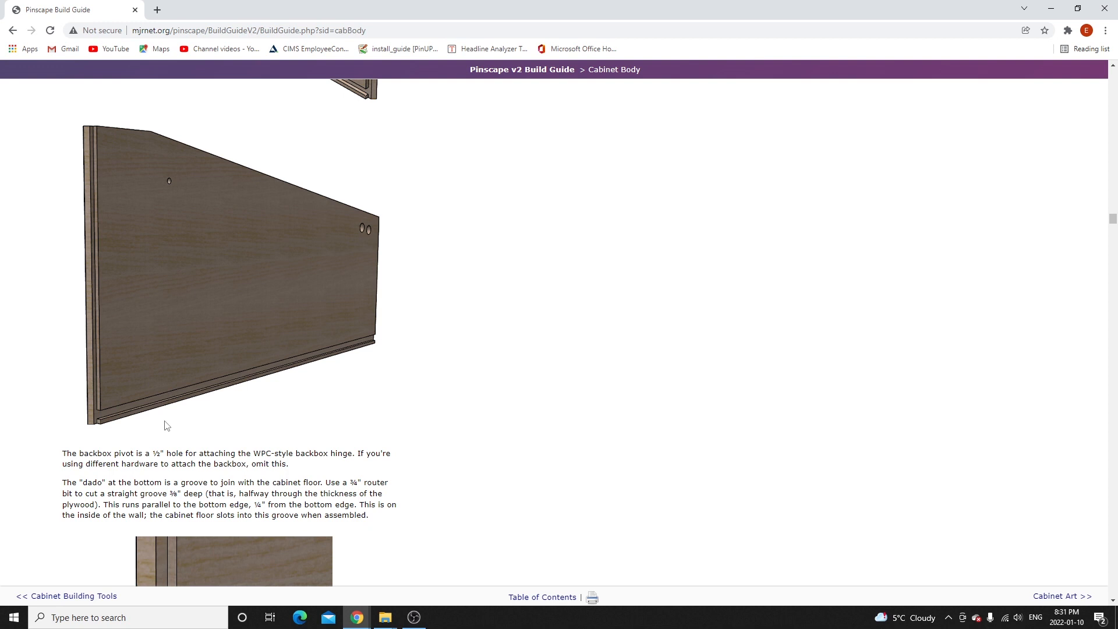
pyautogui.scroll(-5, 226, 394)
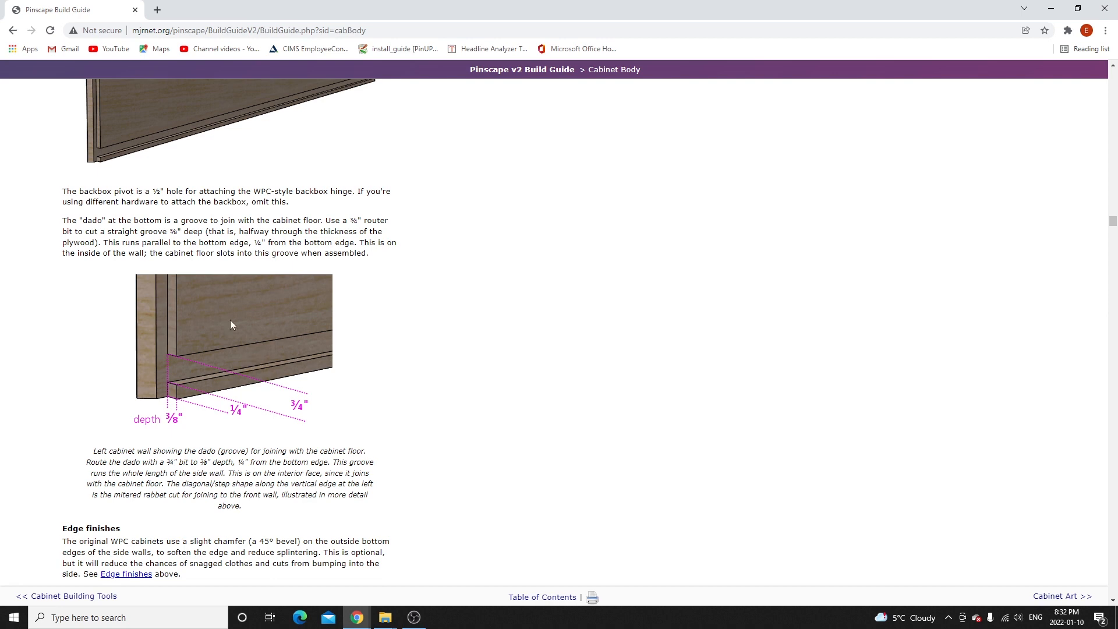
pyautogui.moveTo(357, 617)
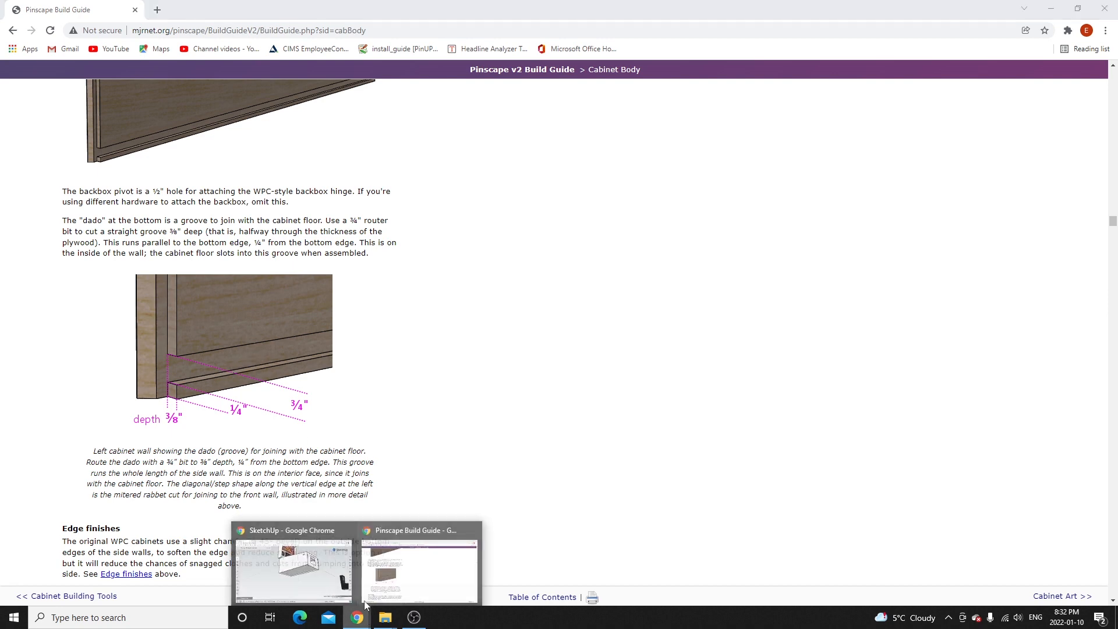
pyautogui.click(305, 566)
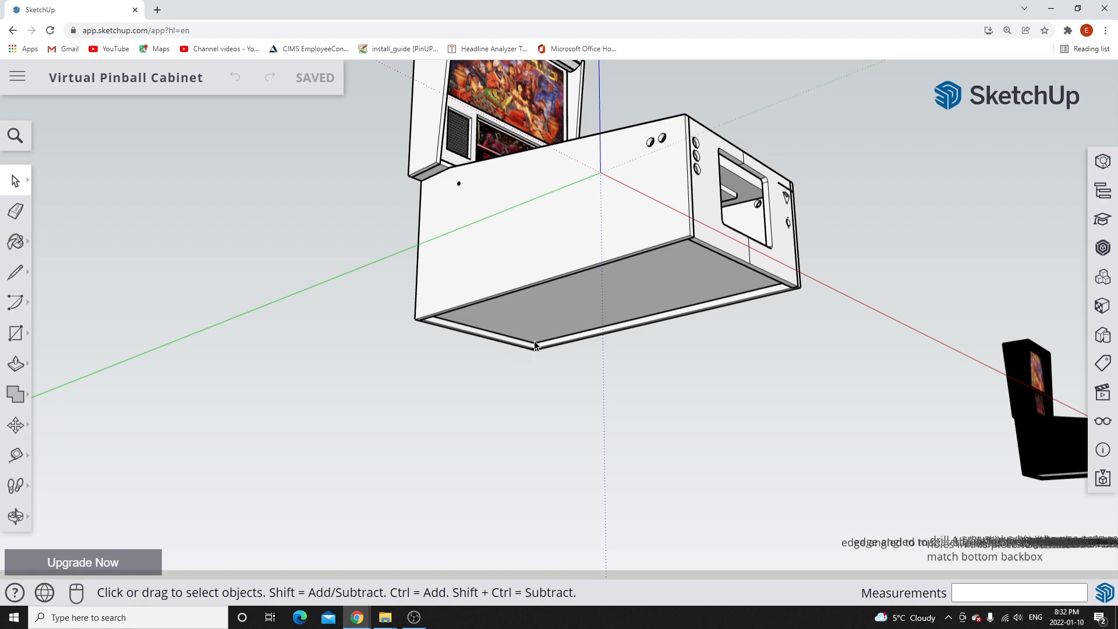
pyautogui.scroll(5, 534, 344)
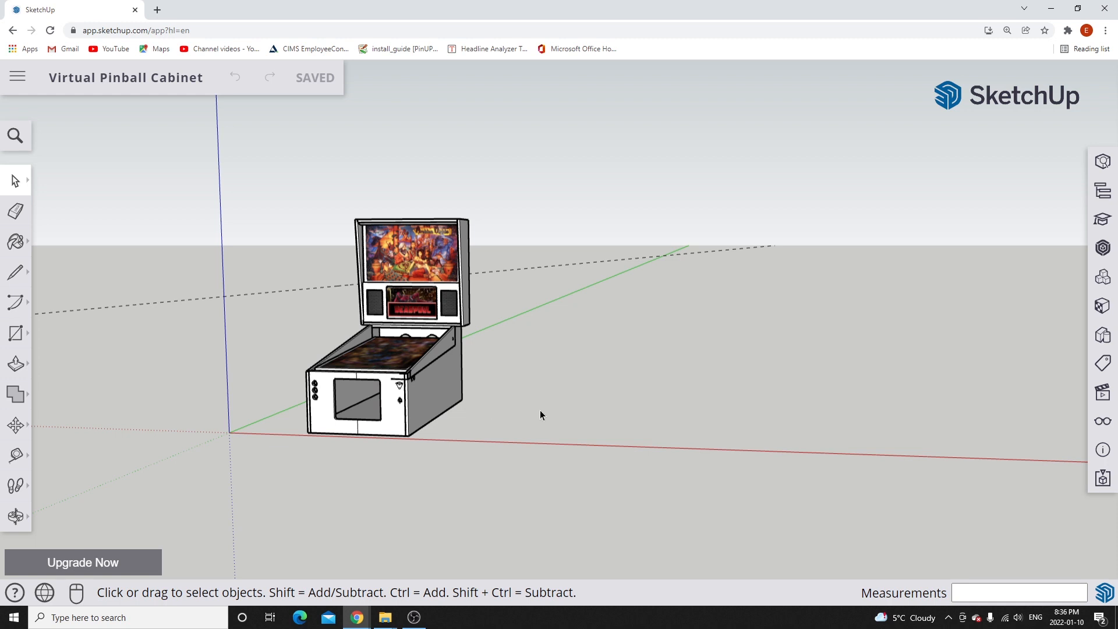
# Draw a 15.75-inch vertical line on the open ground beside the cabinet as the front edge of a new side wall.
pyautogui.click(19, 275)
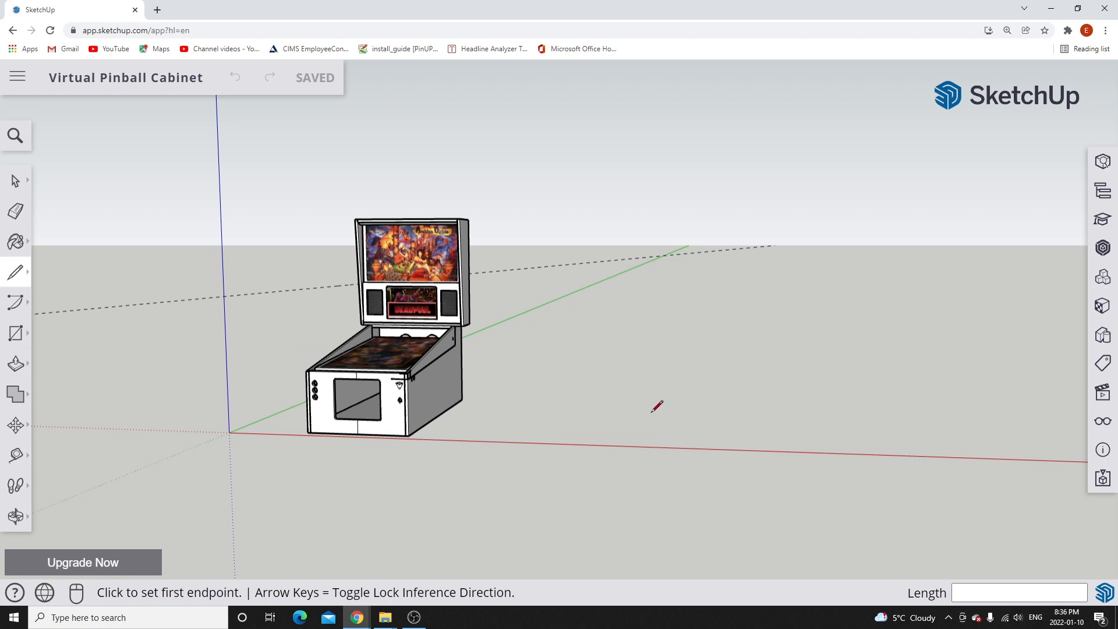
pyautogui.click(596, 409)
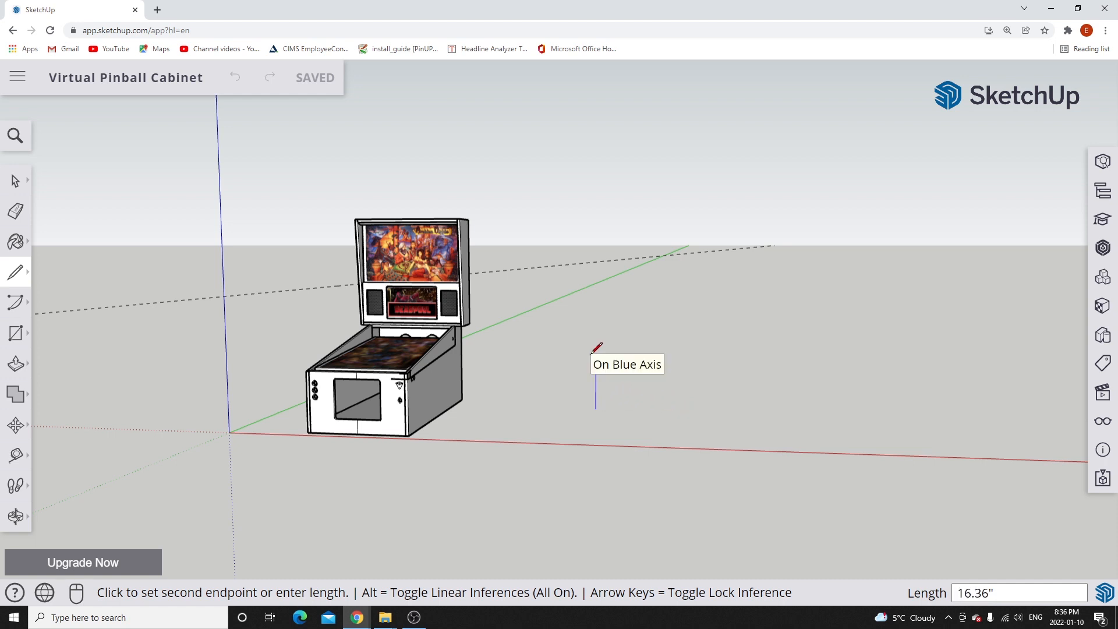
pyautogui.write('15.75')
pyautogui.press('Return')
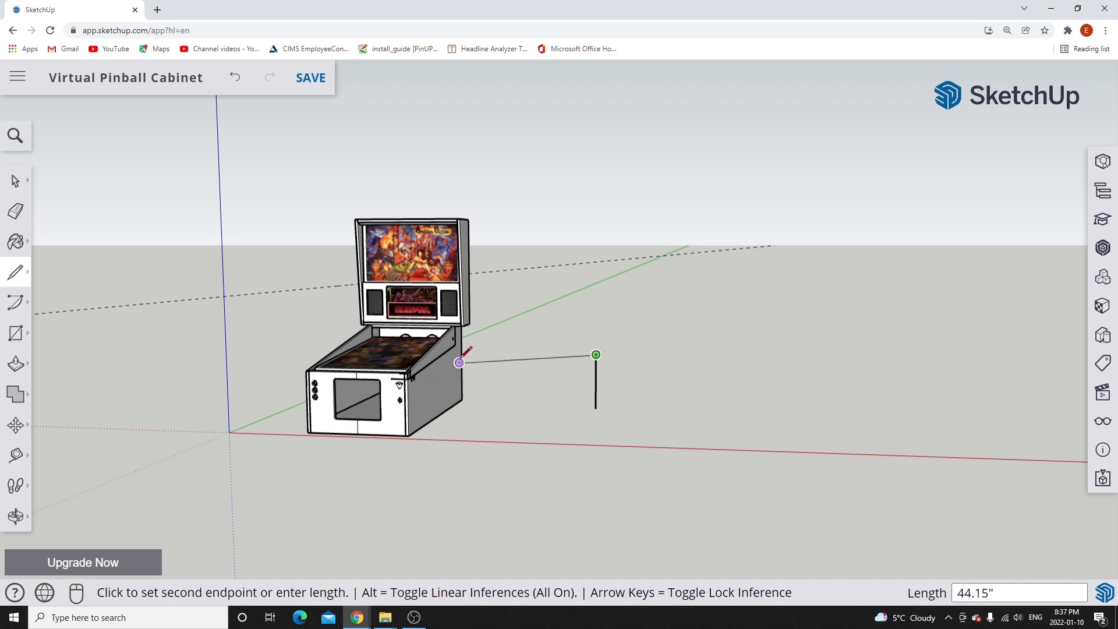
pyautogui.moveTo(656, 334)
pyautogui.mouseDown(button='middle')
pyautogui.moveTo(599, 361)
pyautogui.moveTo(395, 358)
pyautogui.mouseUp(button='middle')
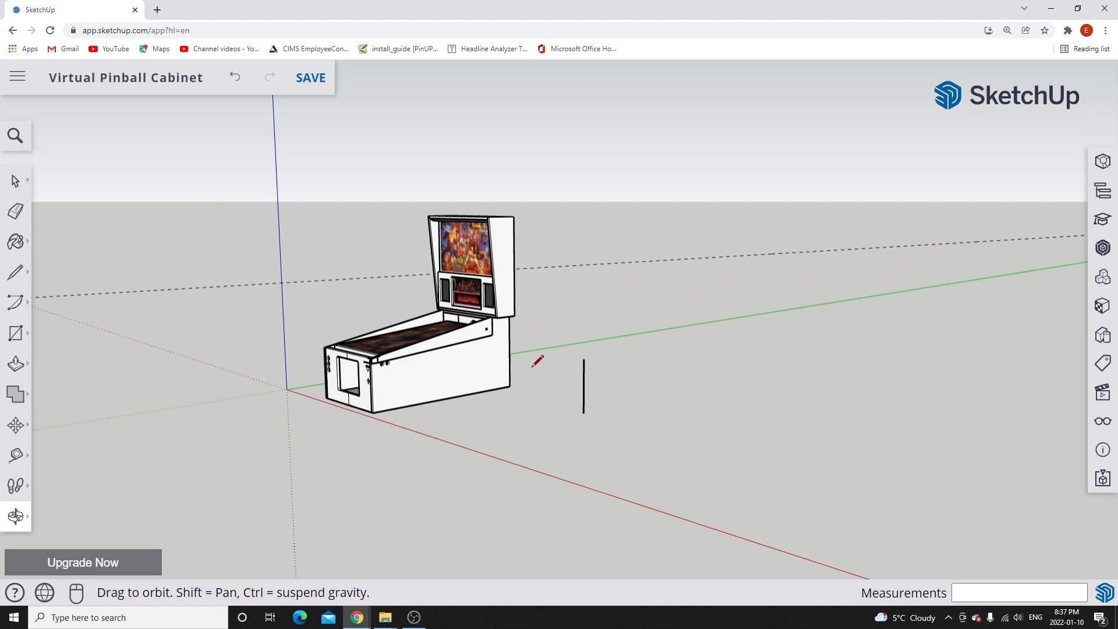
pyautogui.moveTo(679, 351); pyautogui.dragTo(593, 376, button='middle')
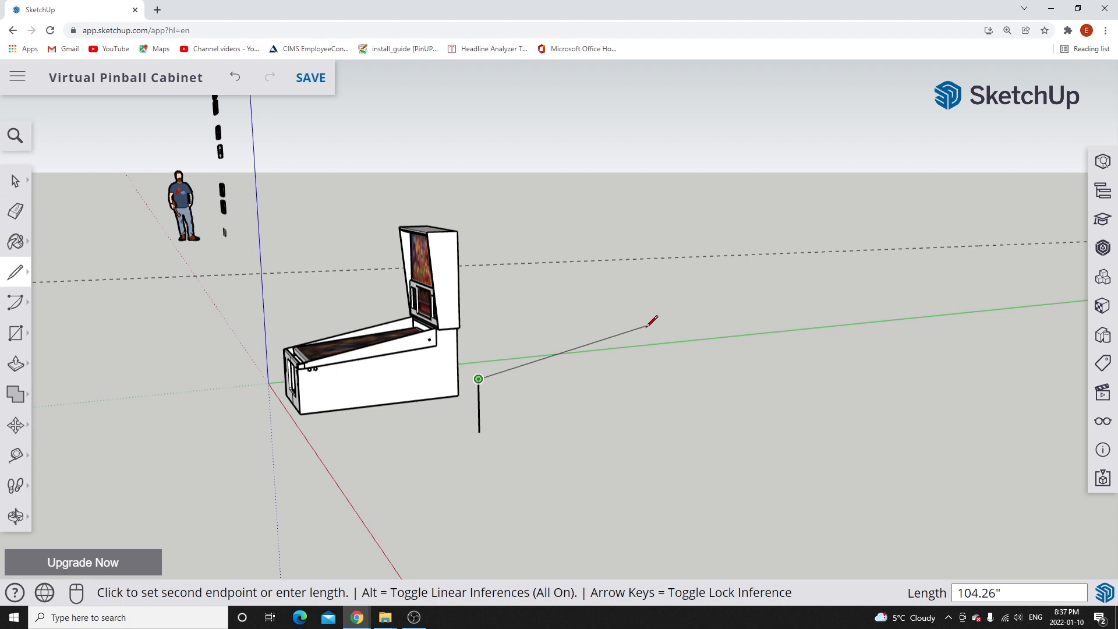
pyautogui.press('Escape')
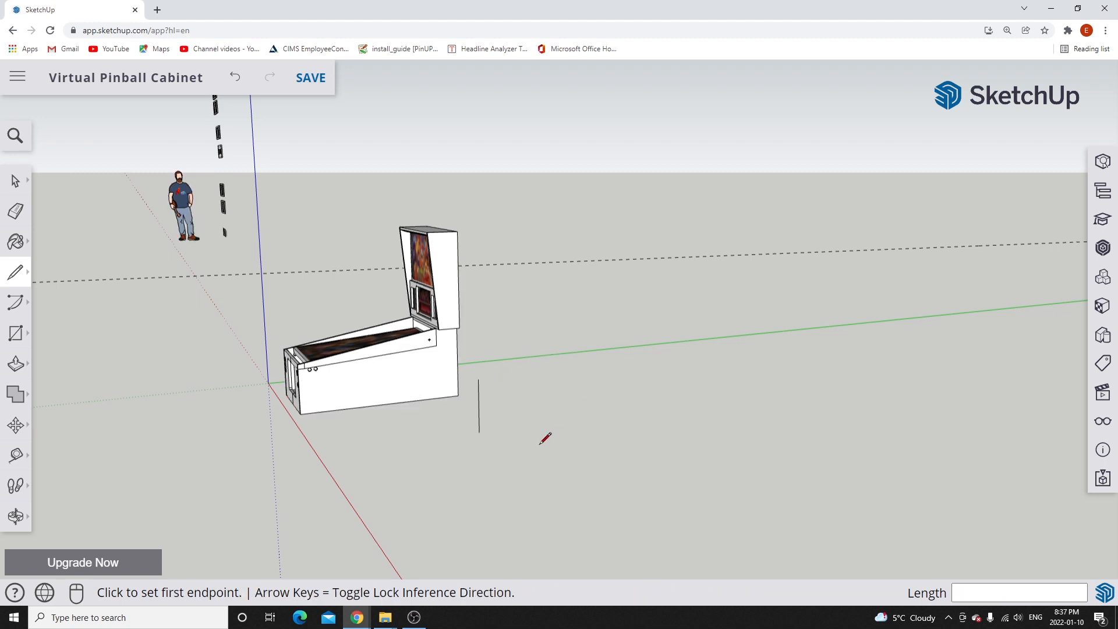
# Draw the side wall's 51.5-inch bottom edge along the green axis and its 23.5-inch vertical rear edge.
pyautogui.click(479, 431)
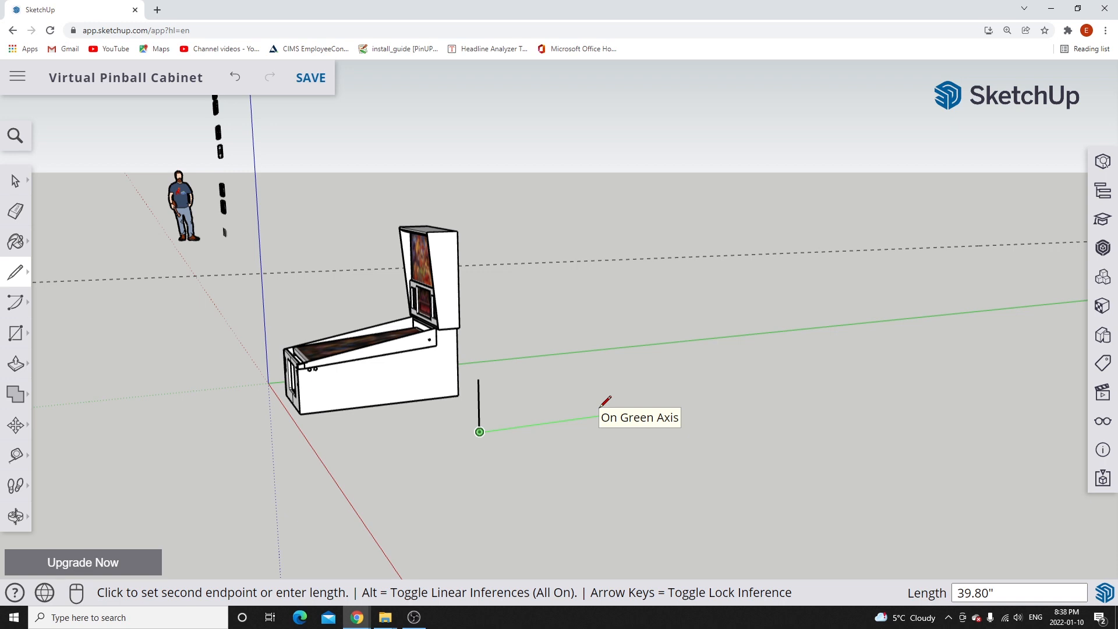
pyautogui.write('51.5')
pyautogui.press('Return')
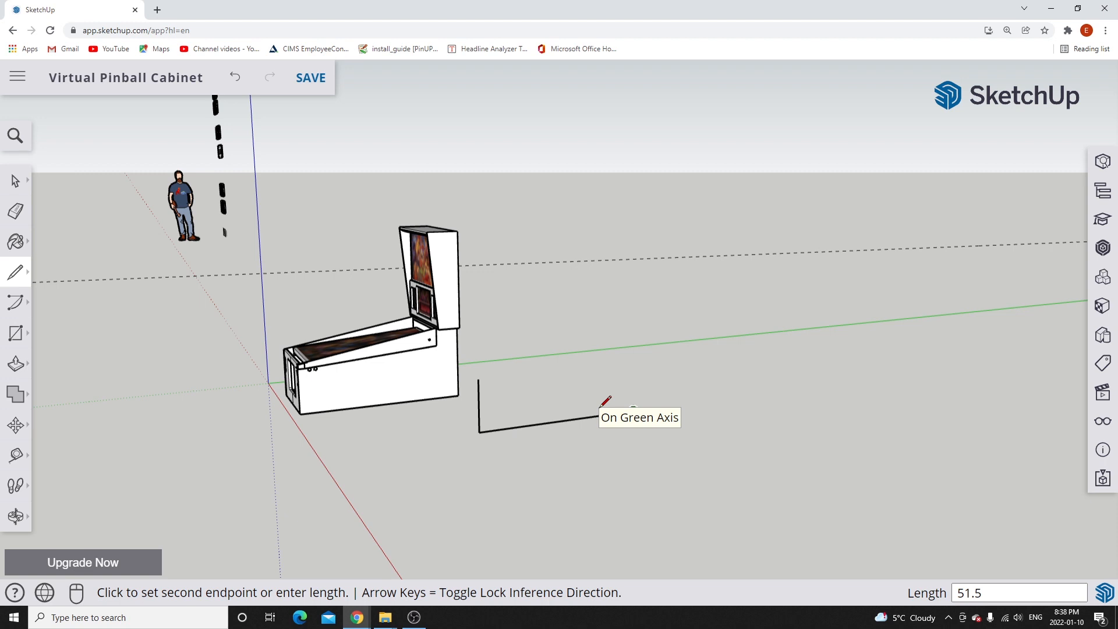
pyautogui.click(634, 410)
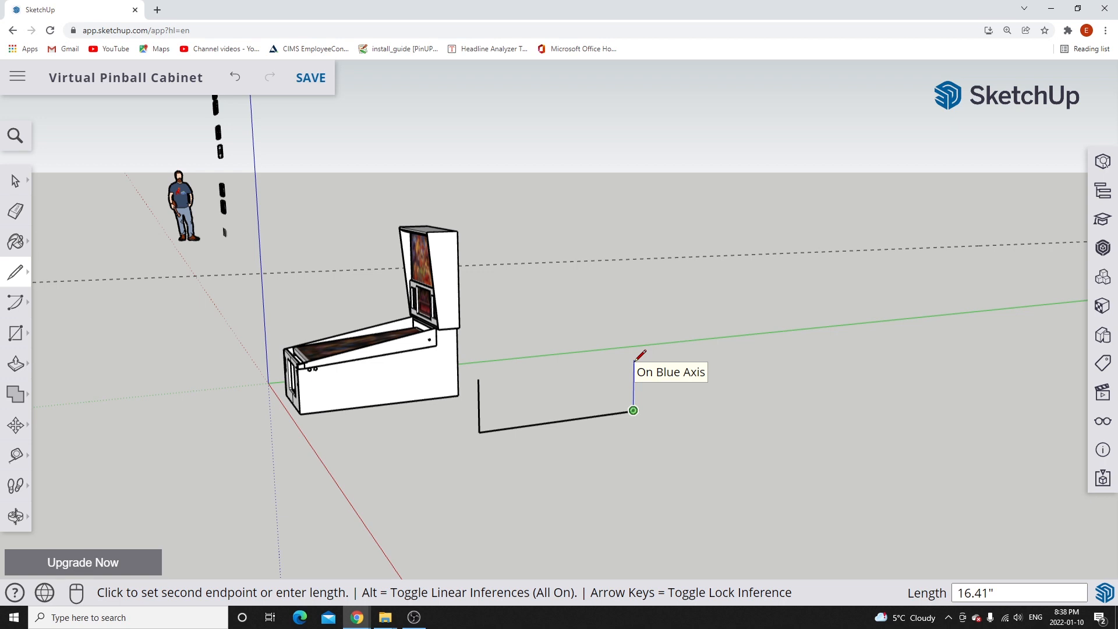
pyautogui.write('23.5')
pyautogui.press('Return')
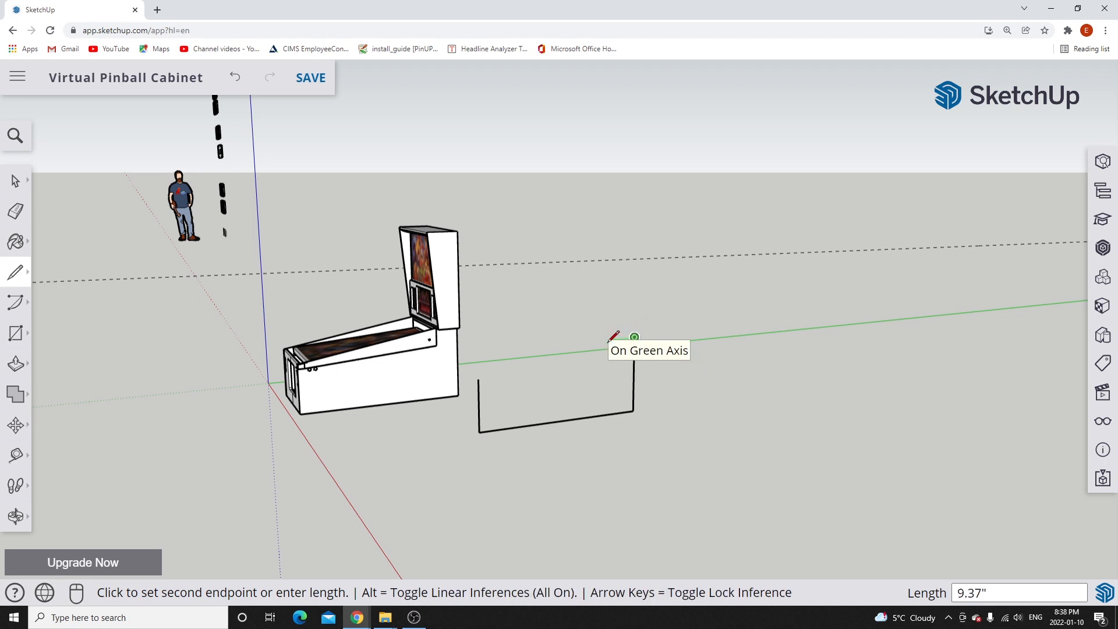
# Draw a 7.125-inch top edge forward from the rear edge and close the outline to the front edge's upper end.
pyautogui.scroll(4, 609, 340)
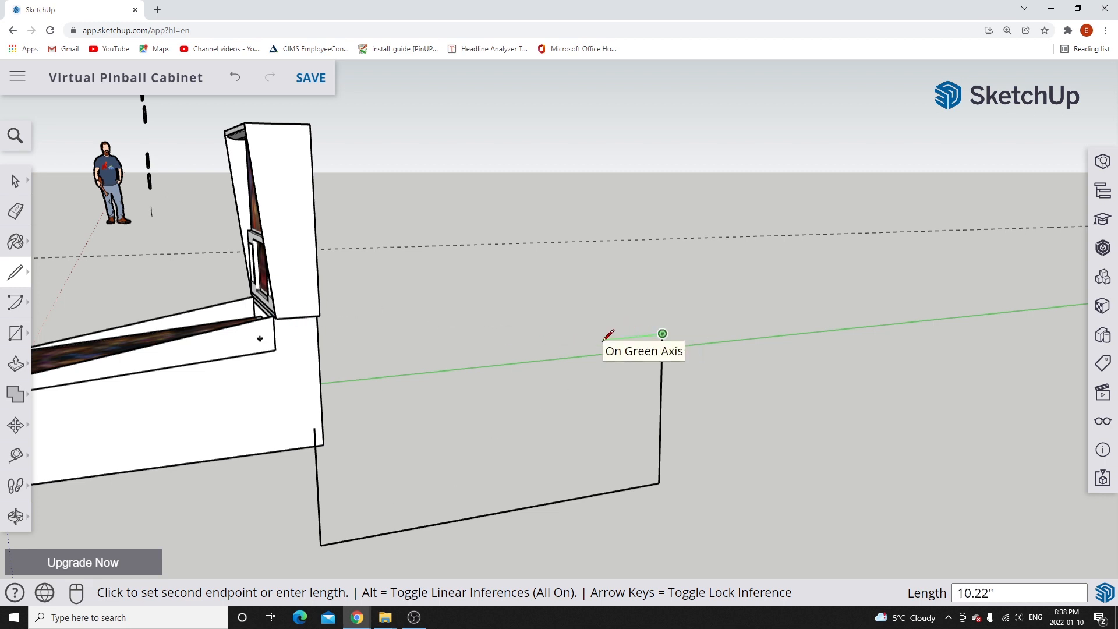
pyautogui.write('7.125')
pyautogui.press('Return')
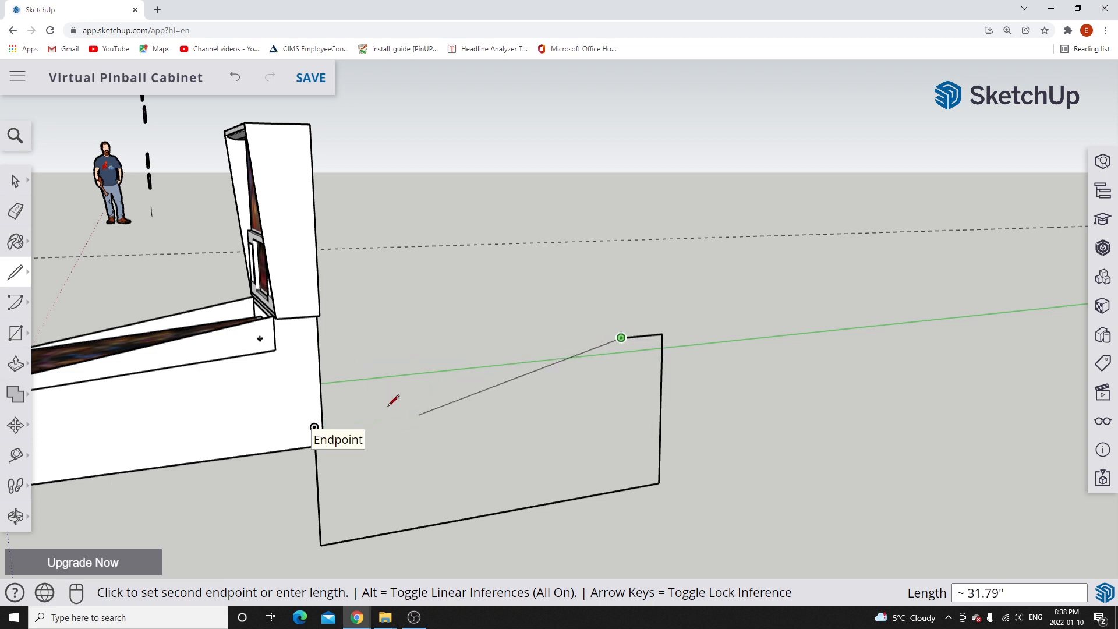
pyautogui.scroll(1, 349, 434)
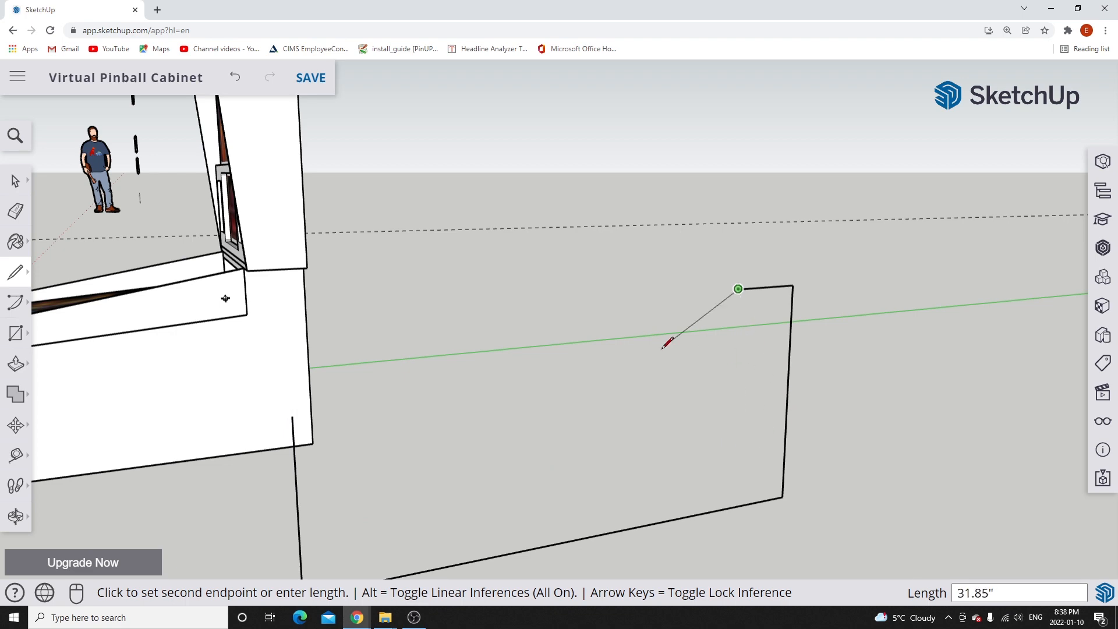
pyautogui.click(292, 416)
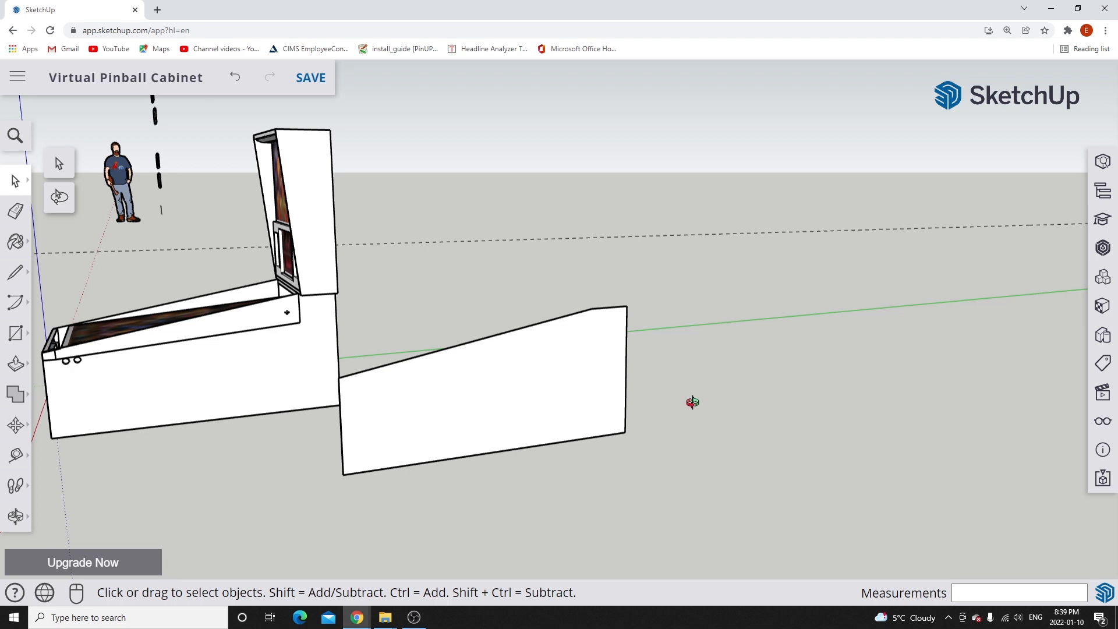
# Push/Pull the new side wall face to a thickness of 0.75 inches.
pyautogui.scroll(2, 699, 396)
pyautogui.moveTo(725, 377); pyautogui.dragTo(1007, 395)
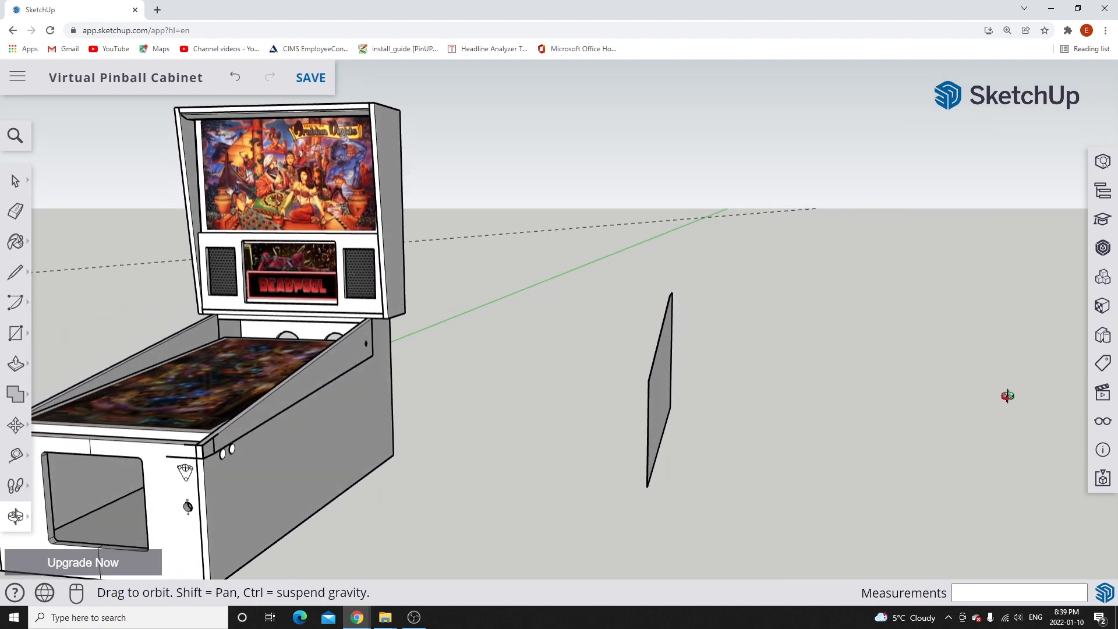
pyautogui.press('space')
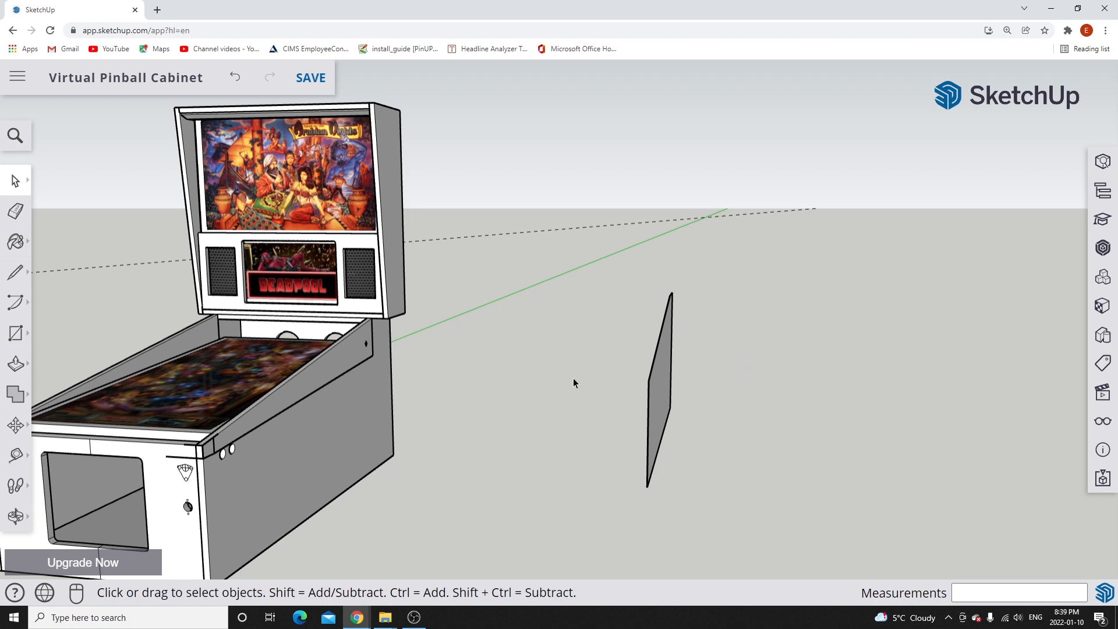
pyautogui.scroll(3, 616, 383)
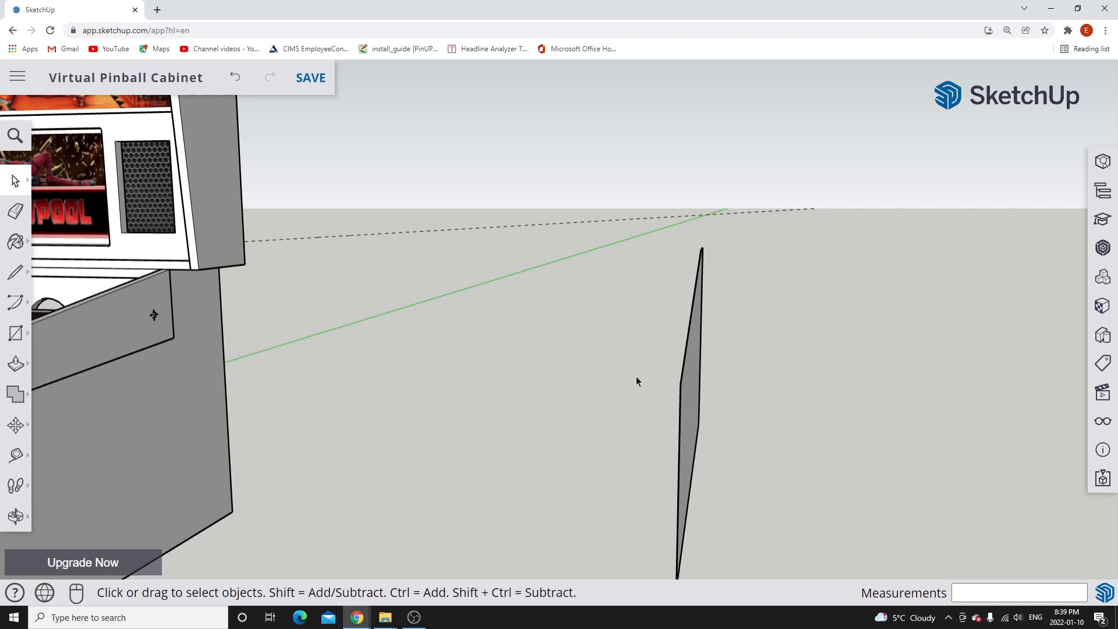
pyautogui.click(18, 365)
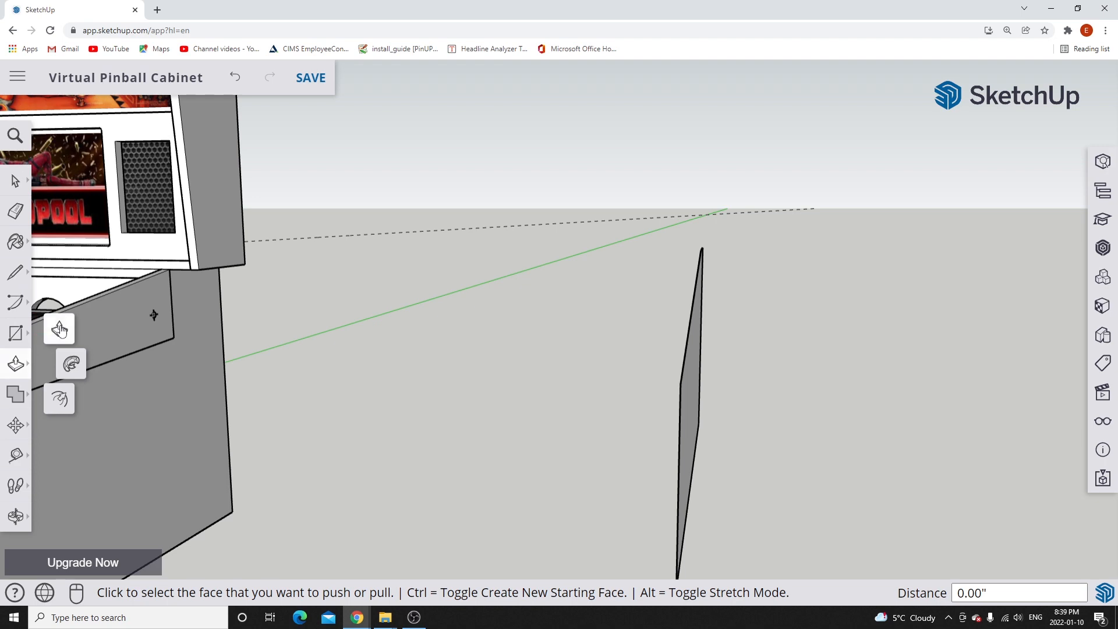
pyautogui.moveTo(567, 434); pyautogui.dragTo(441, 441, button='middle')
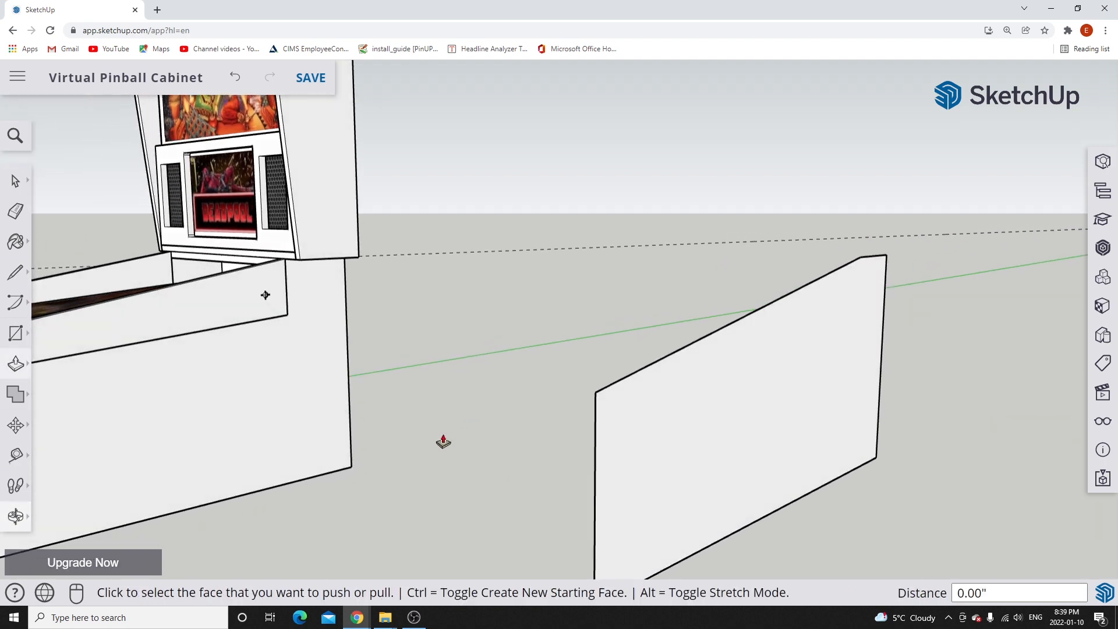
pyautogui.click(656, 434)
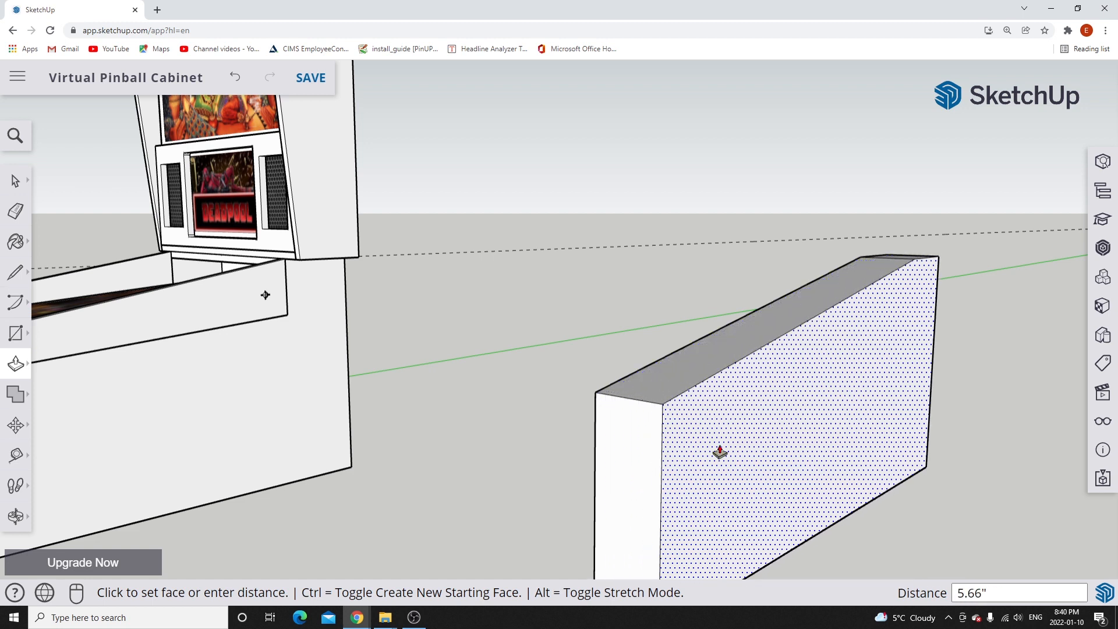
pyautogui.click(587, 412)
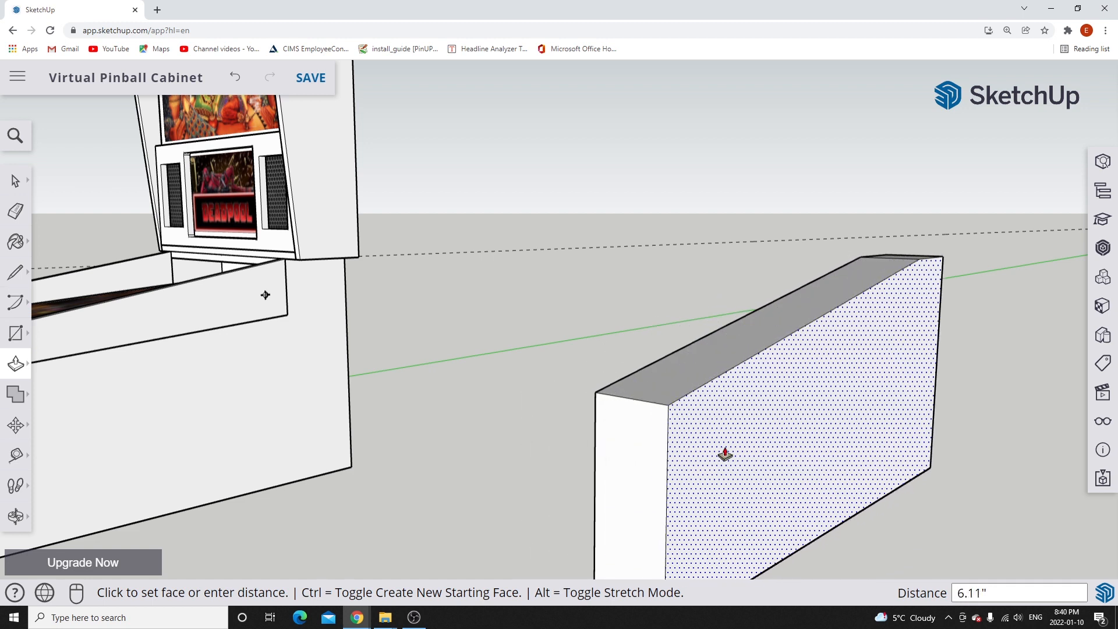
pyautogui.click(613, 418)
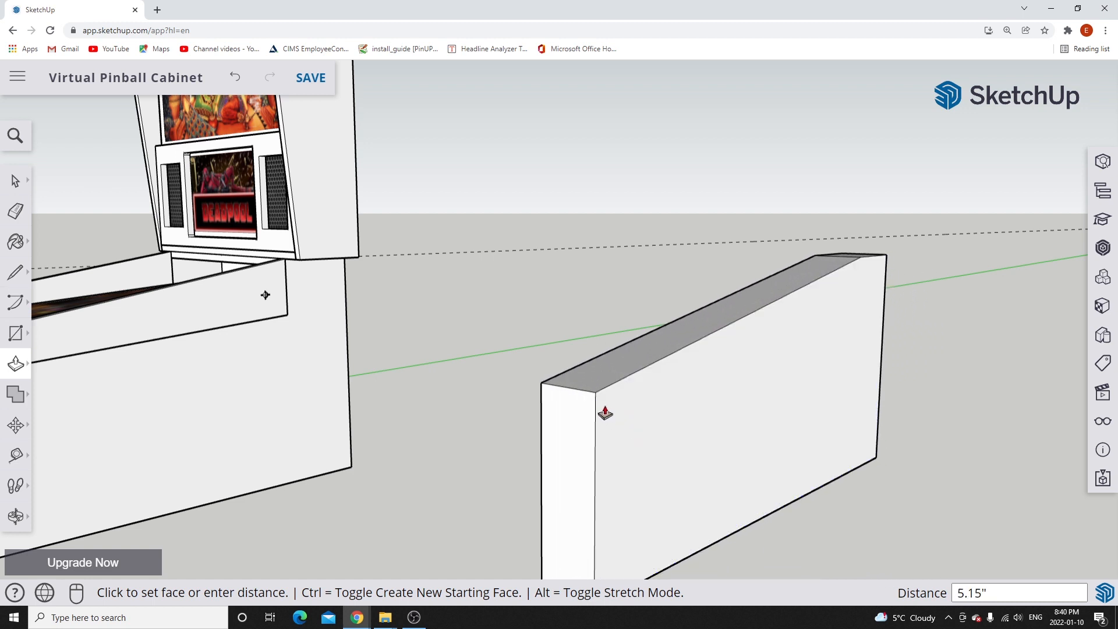
pyautogui.write('.75')
pyautogui.press('Return')
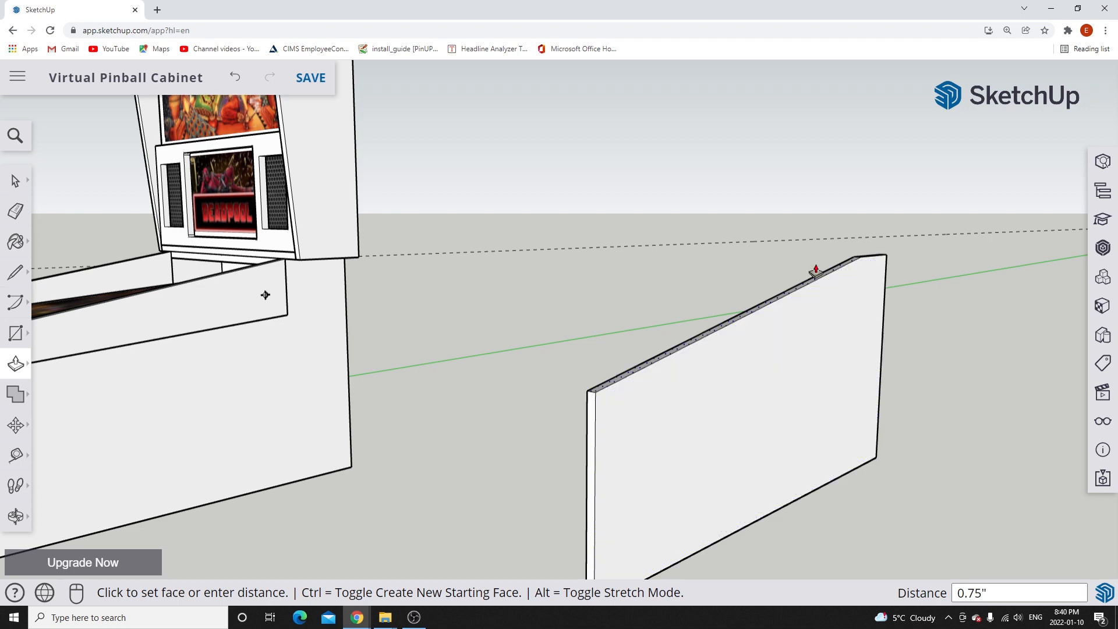
pyautogui.click(25, 188)
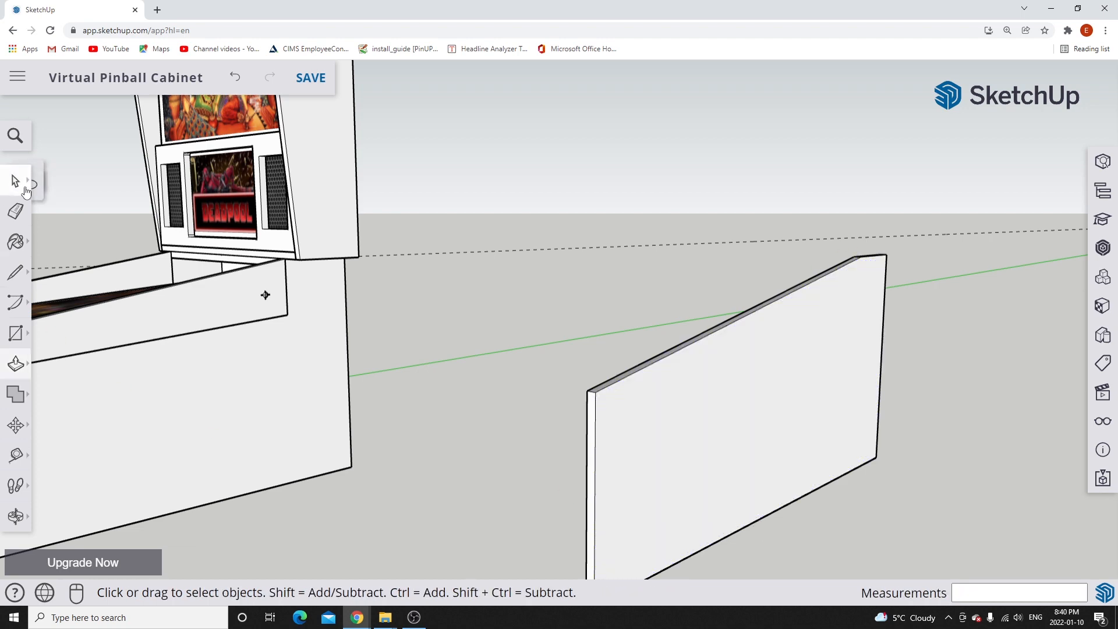
# Save the model, then draw a 3.5-inch line inward from the side wall's front edge and a vertical line up to the sloped top edge.
pyautogui.moveTo(715, 434); pyautogui.dragTo(565, 362, button='middle')
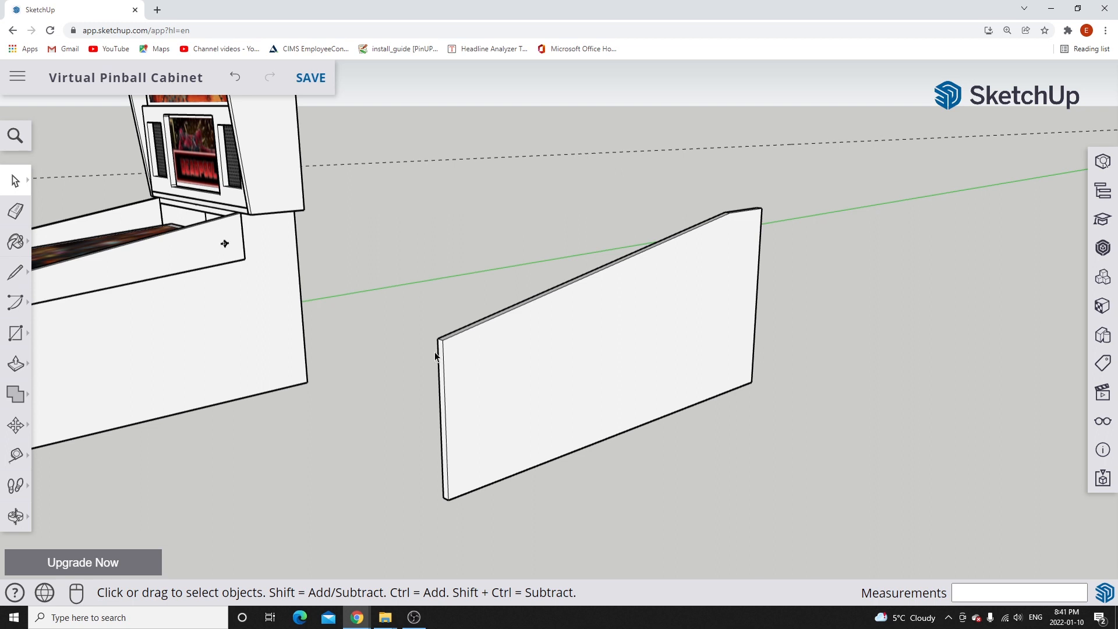
pyautogui.click(18, 277)
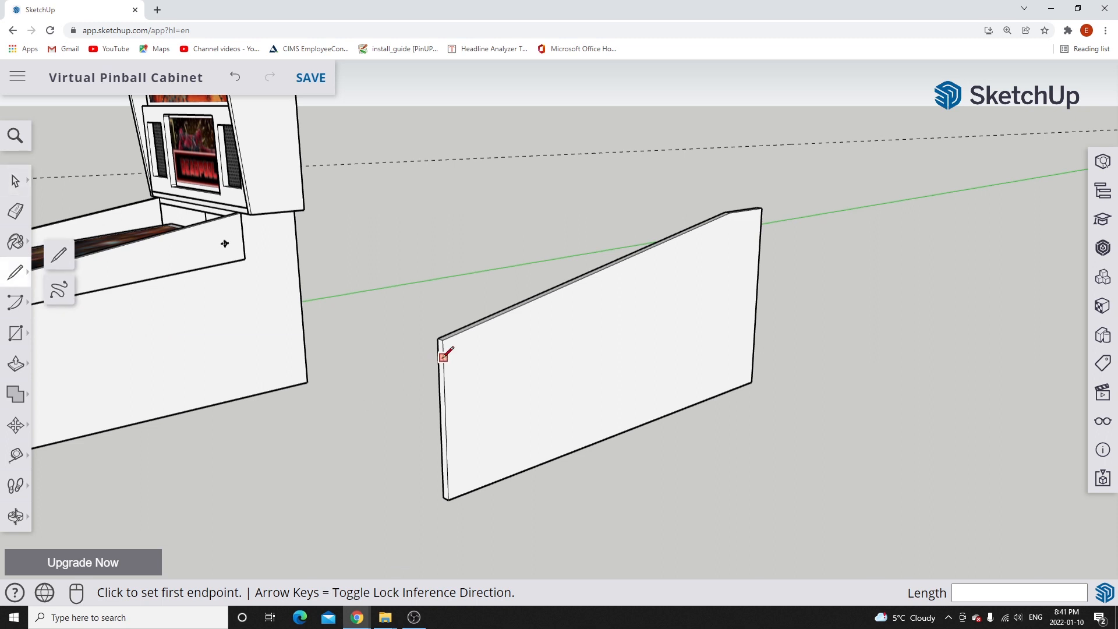
pyautogui.scroll(5, 469, 357)
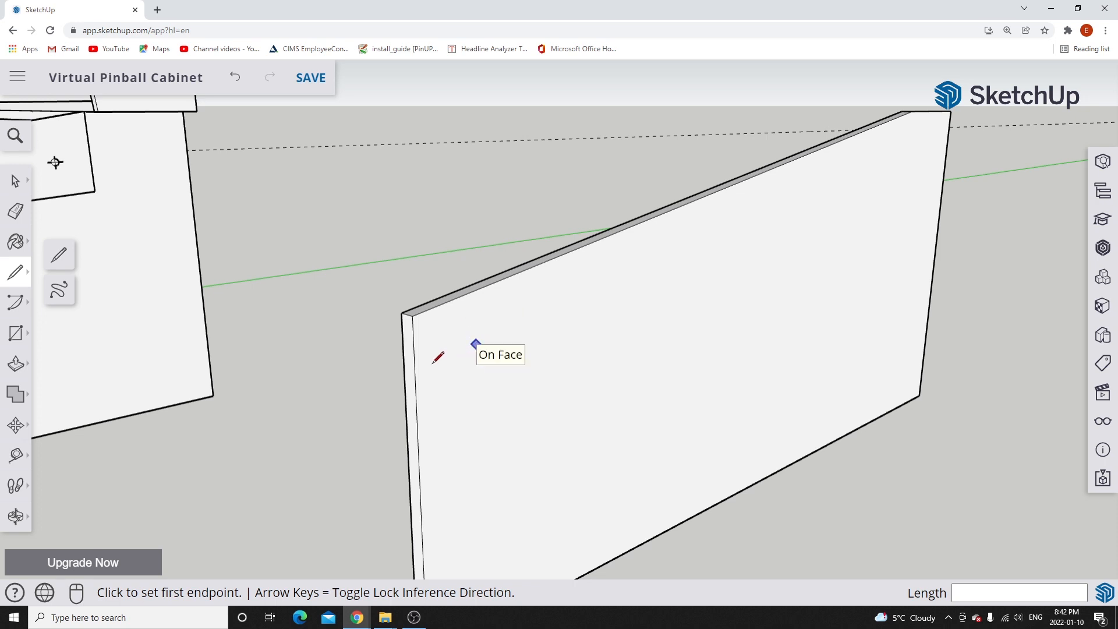
pyautogui.hotkey('ctrl', 's')
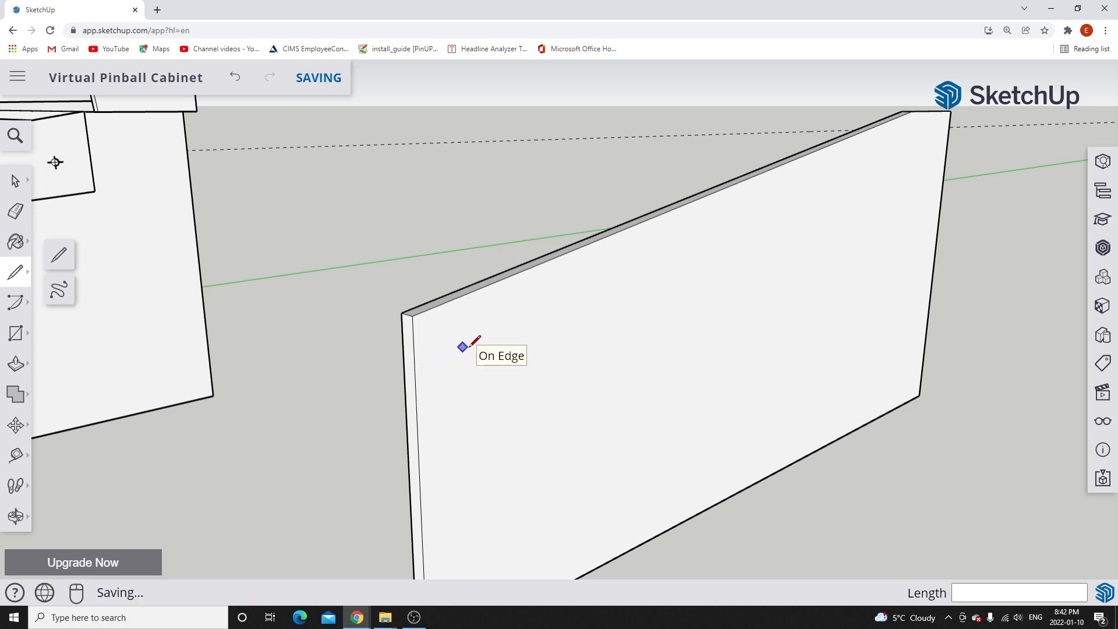
pyautogui.click(415, 410)
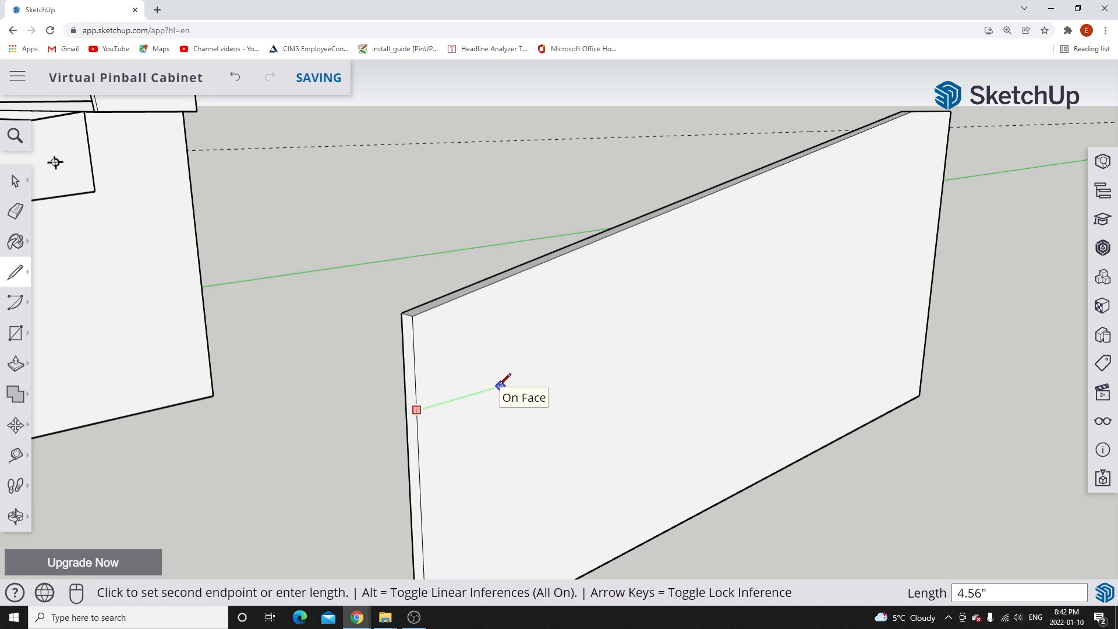
pyautogui.write('3.5')
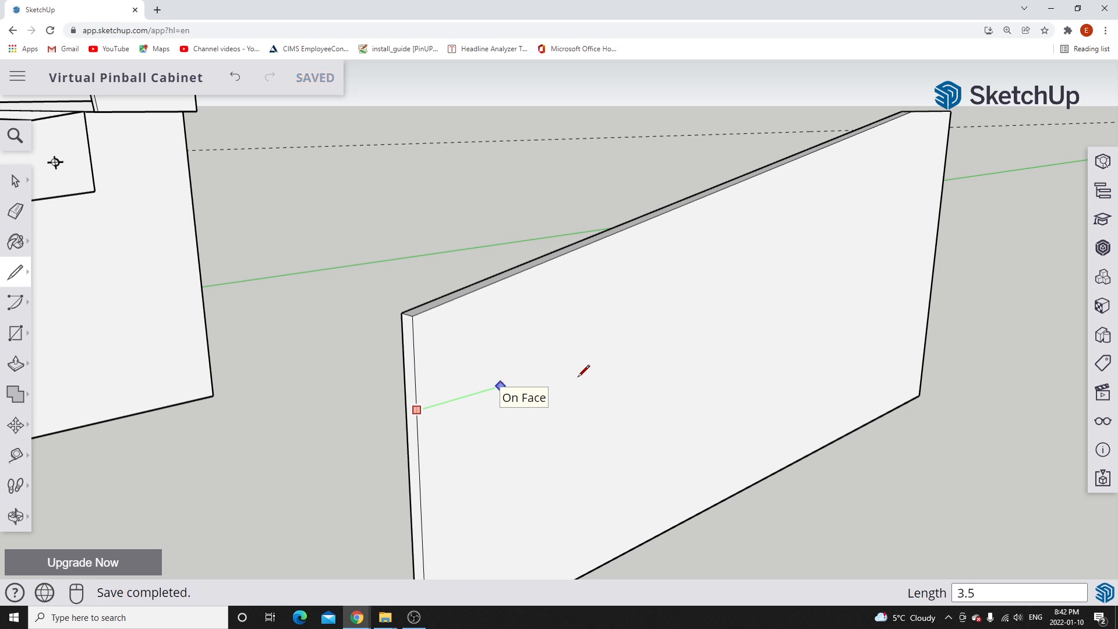
pyautogui.press('Return')
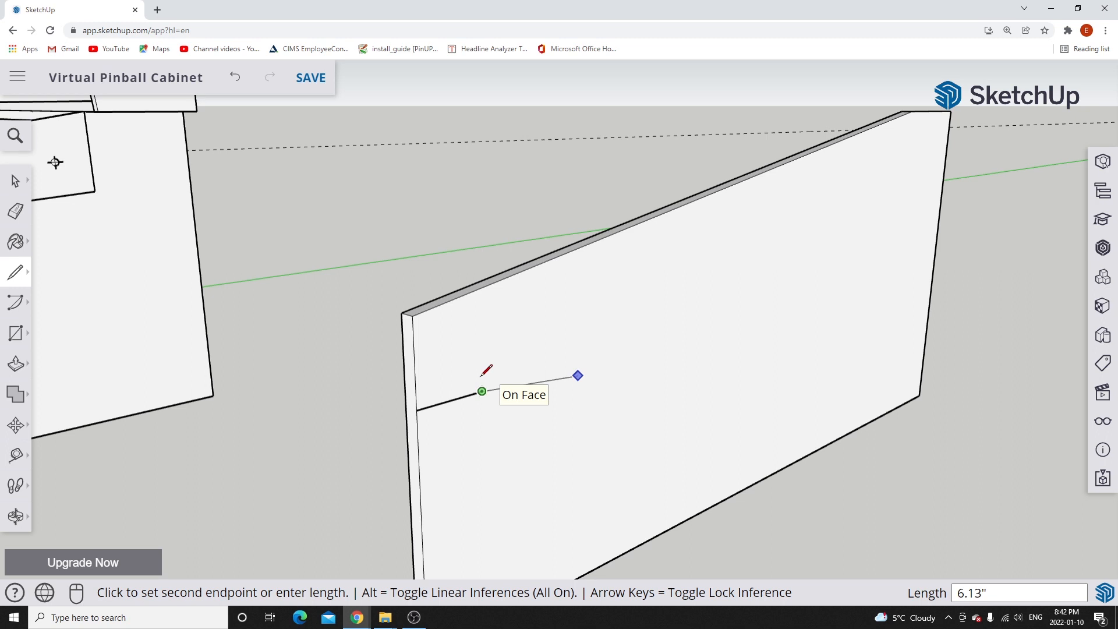
pyautogui.click(481, 287)
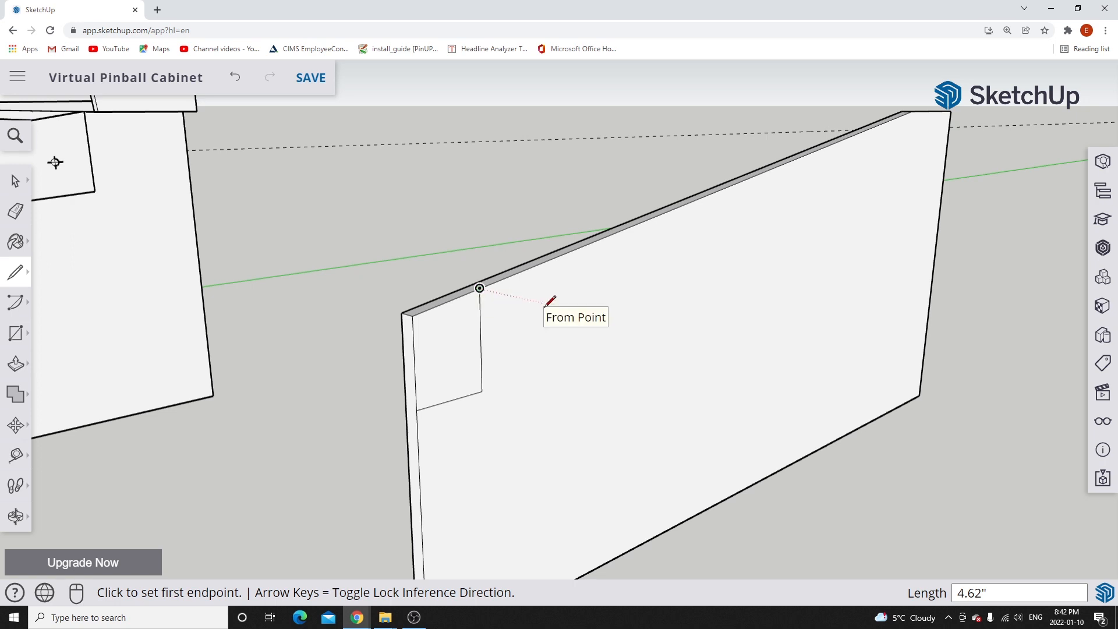
# Mark a point 2 inches down the vertical guide line from the top edge with a short horizontal line toward the front.
pyautogui.click(479, 287)
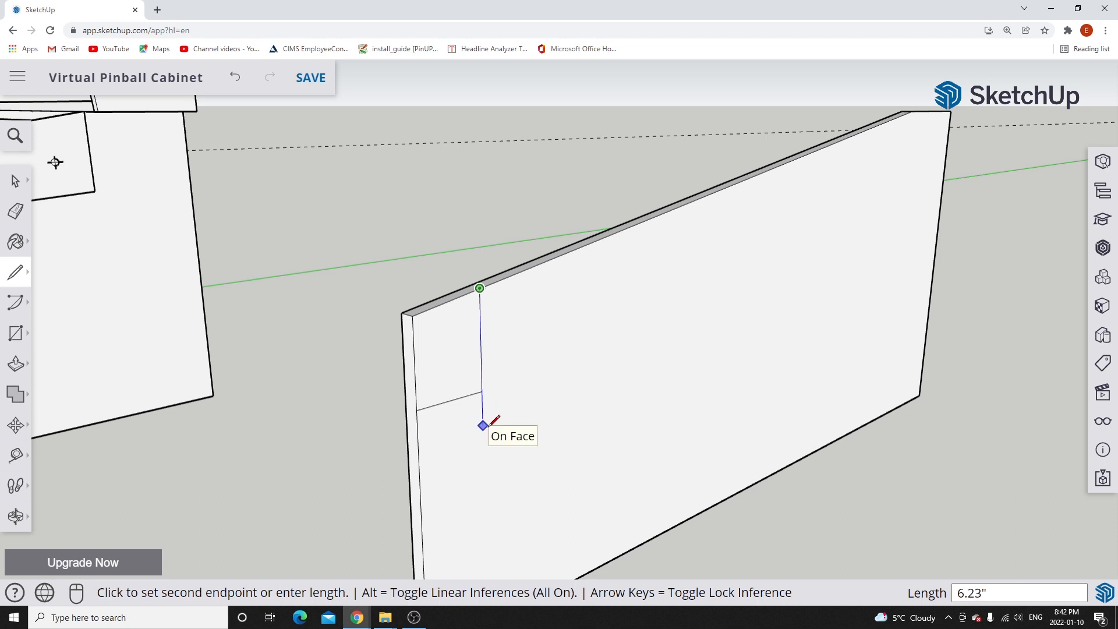
pyautogui.write('2')
pyautogui.press('Return')
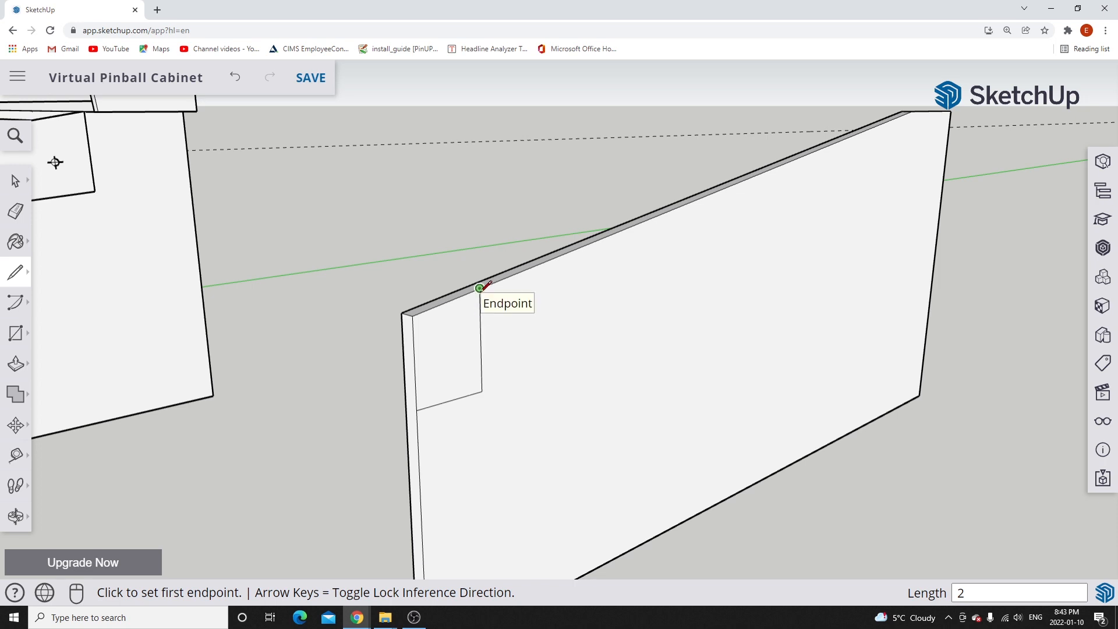
pyautogui.click(481, 333)
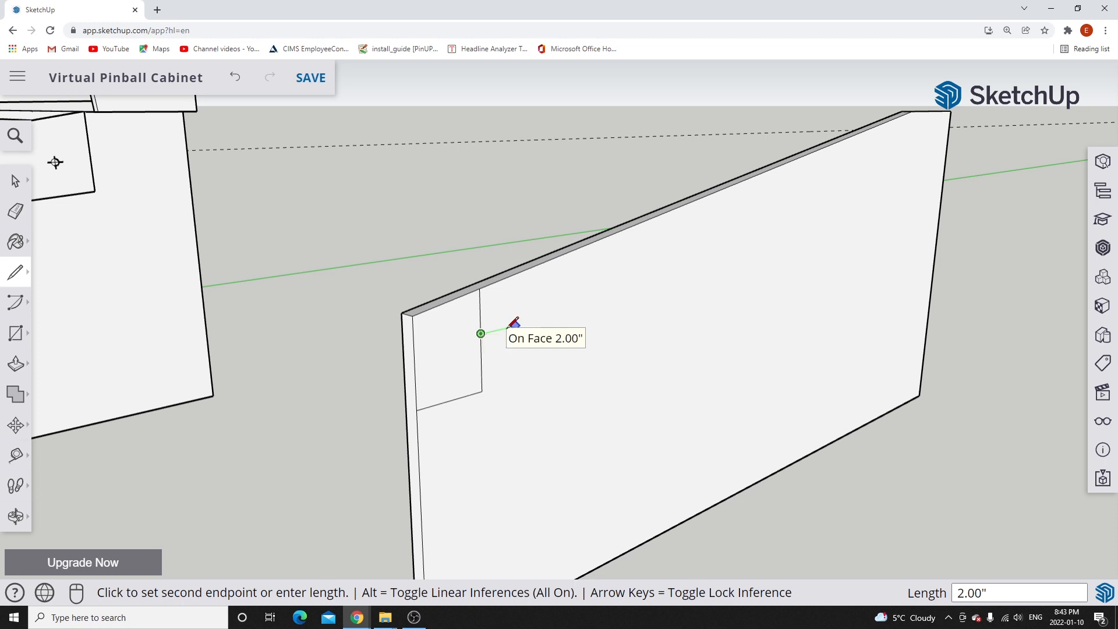
pyautogui.click(443, 342)
pyautogui.press('Escape')
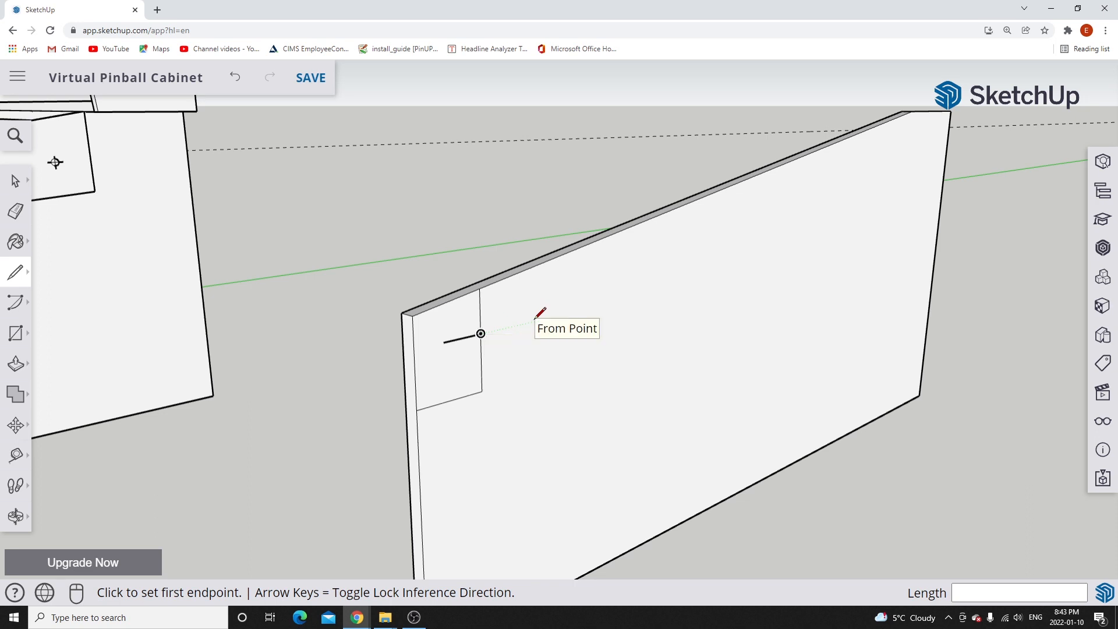
# Draw a 5.3125-inch line inward from the front edge below the first guide and a vertical line up to the sloped top edge.
pyautogui.click(420, 468)
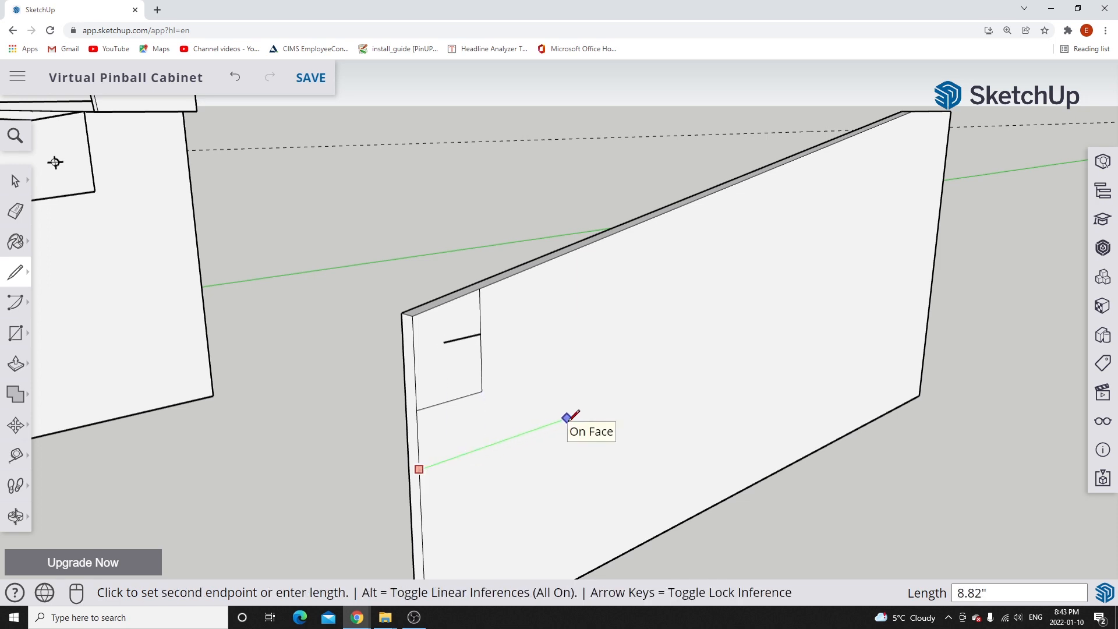
pyautogui.write('5.3125')
pyautogui.press('Return')
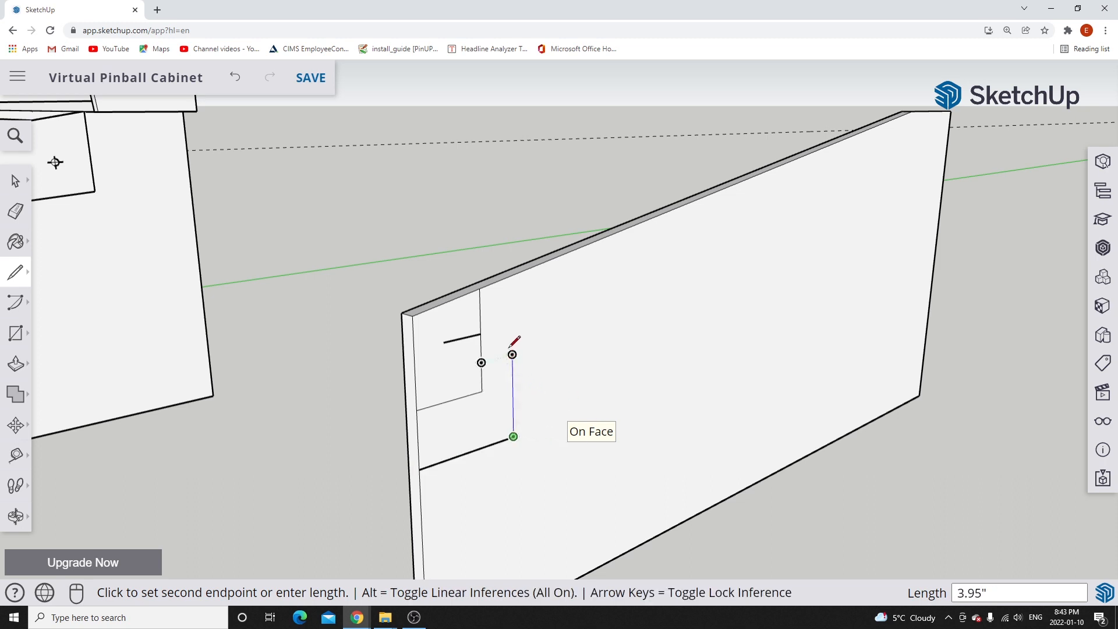
pyautogui.click(511, 275)
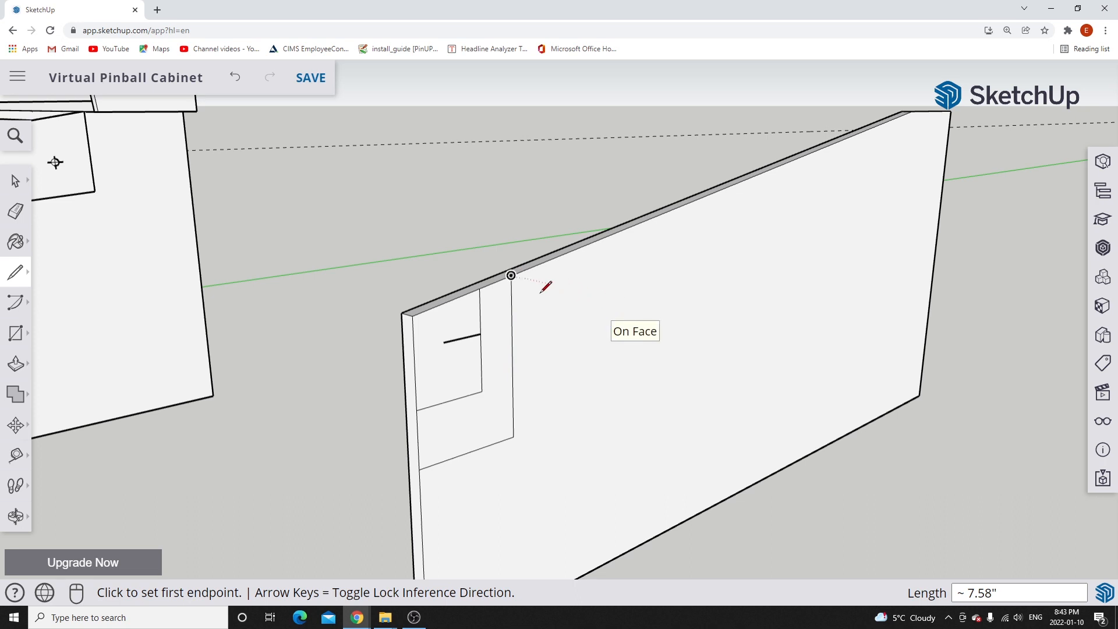
# Mark a point 2 inches down the second vertical guide line with a short horizontal line, about 2 inches long, toward the rear.
pyautogui.click(512, 274)
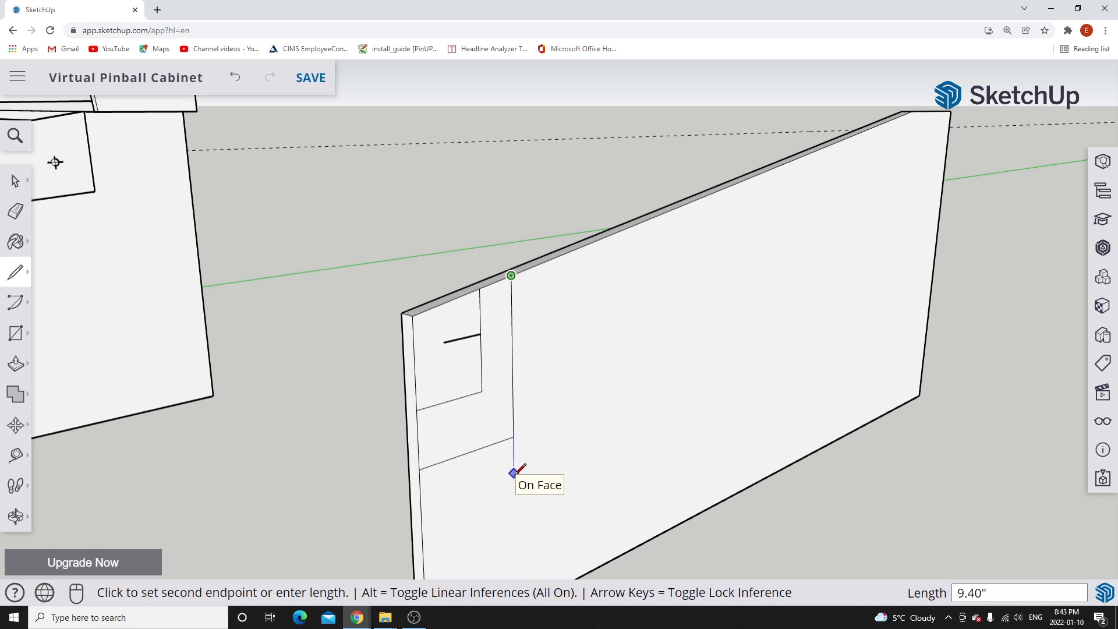
pyautogui.write('2')
pyautogui.press('Return')
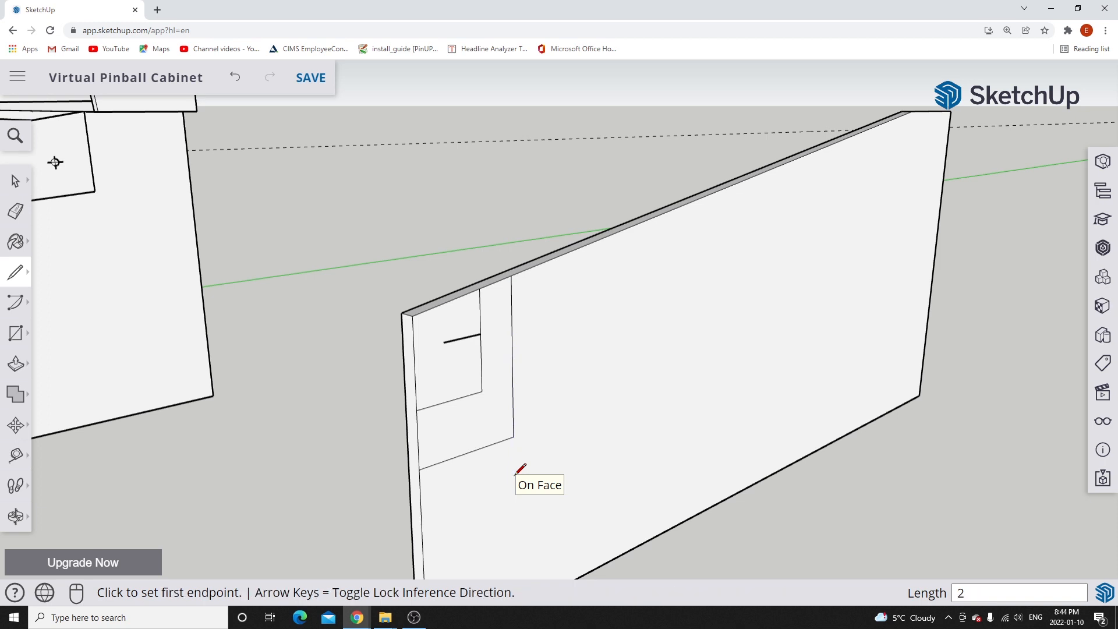
pyautogui.click(512, 319)
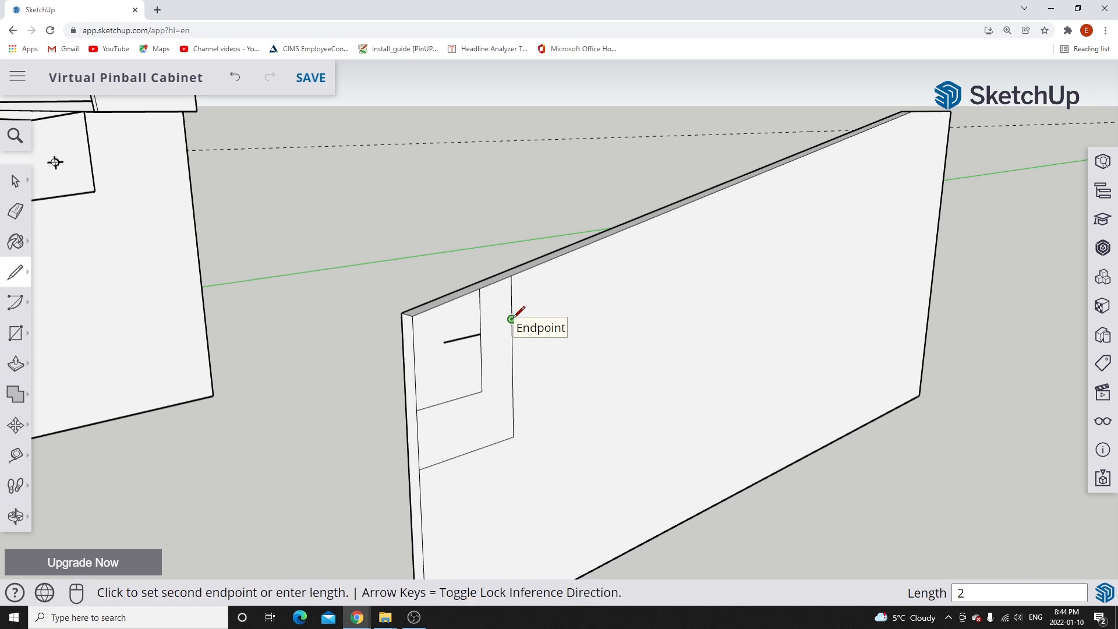
pyautogui.click(544, 310)
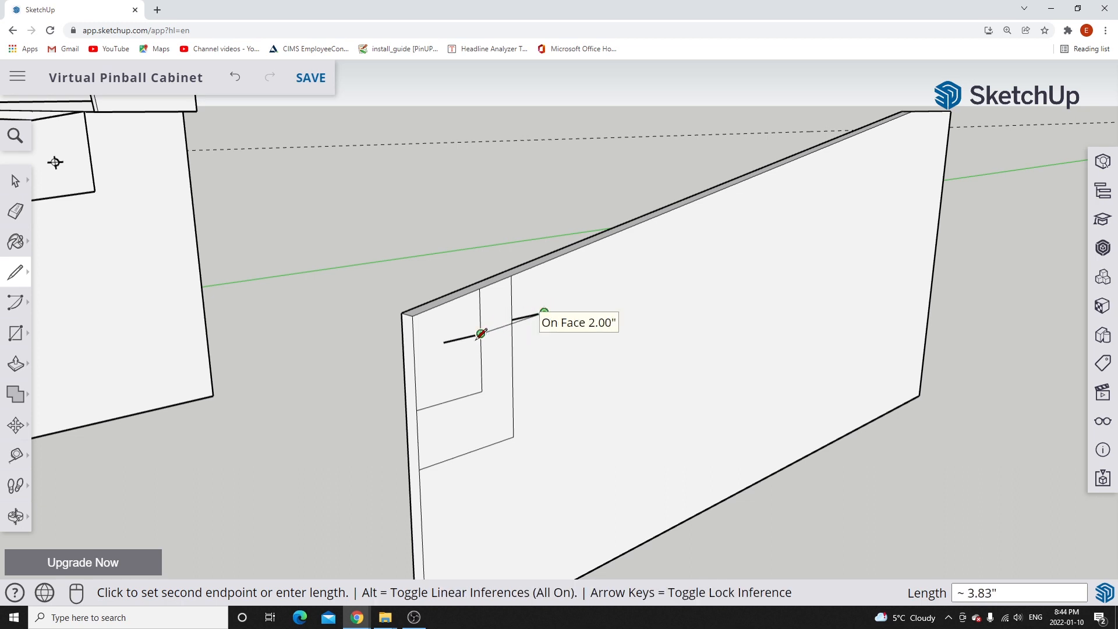
pyautogui.press('Escape')
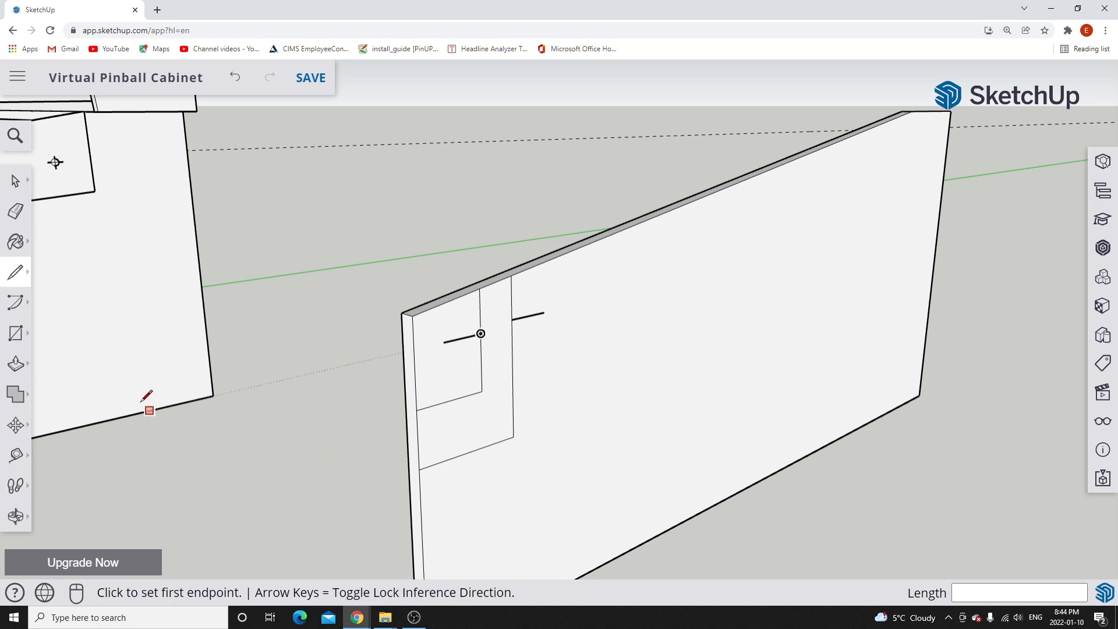
# Draw a circle of radius 0.562 inches centred on the 2-inch mark of the front vertical guide line.
pyautogui.click(22, 331)
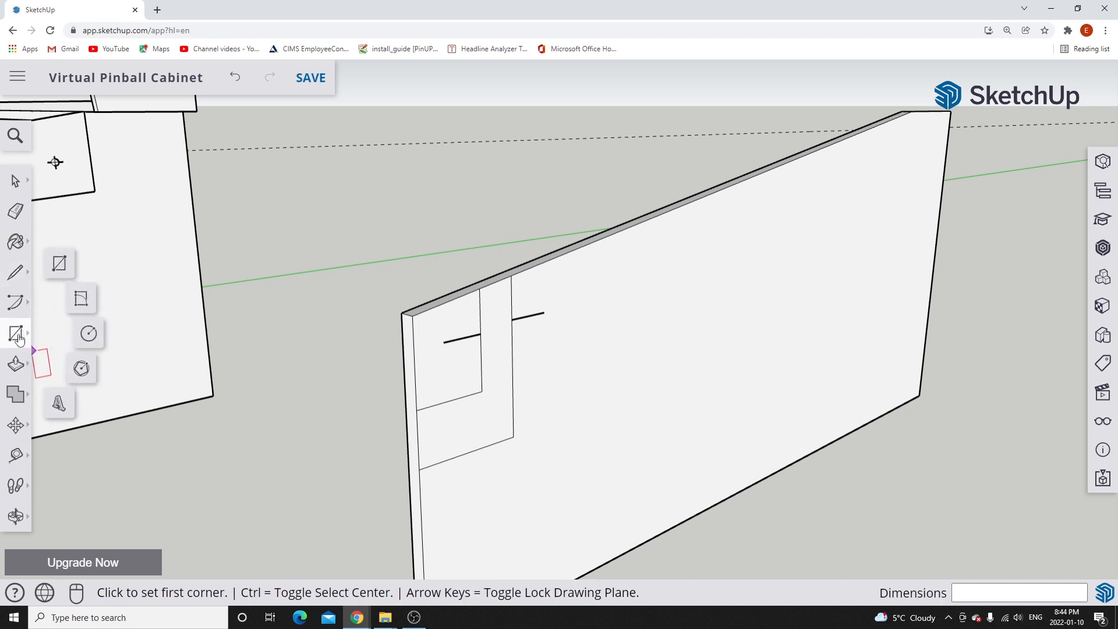
pyautogui.click(88, 336)
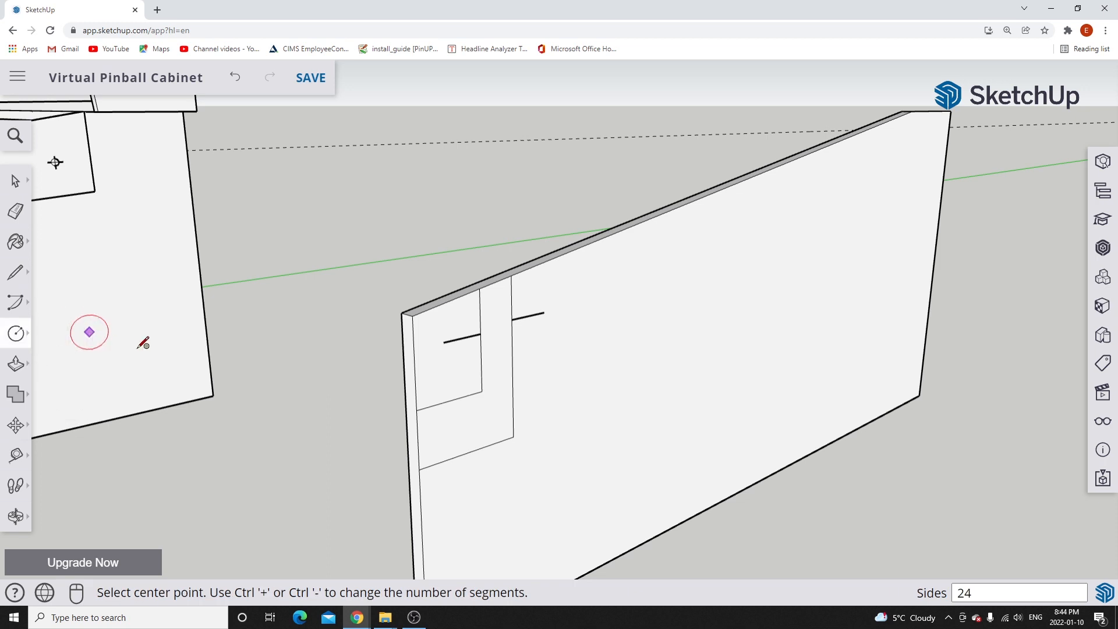
pyautogui.click(481, 333)
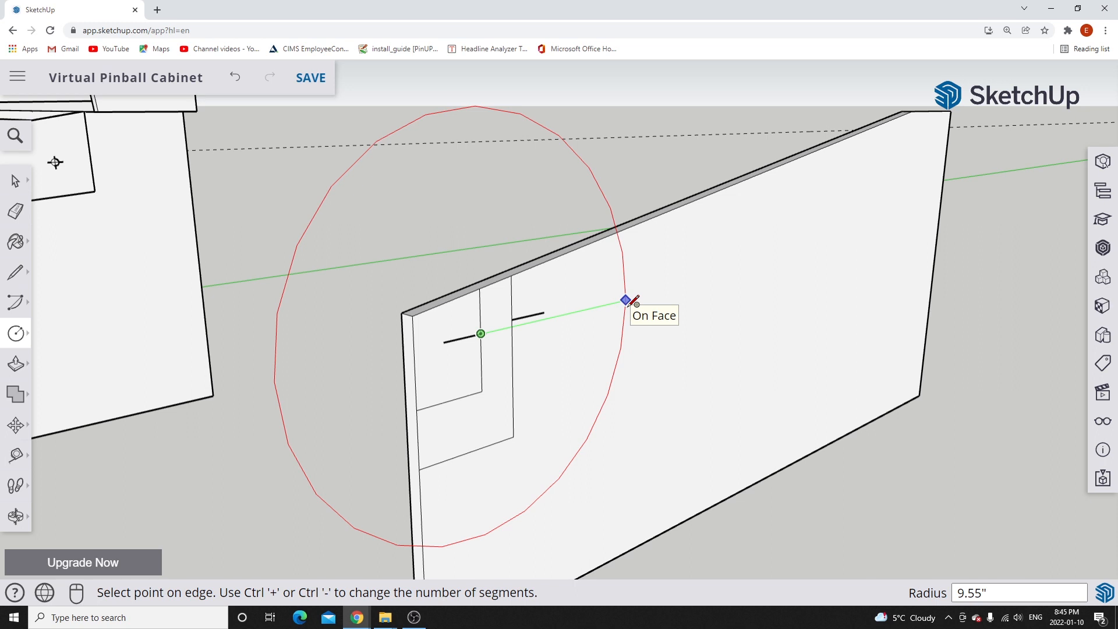
pyautogui.write('.562')
pyautogui.press('Return')
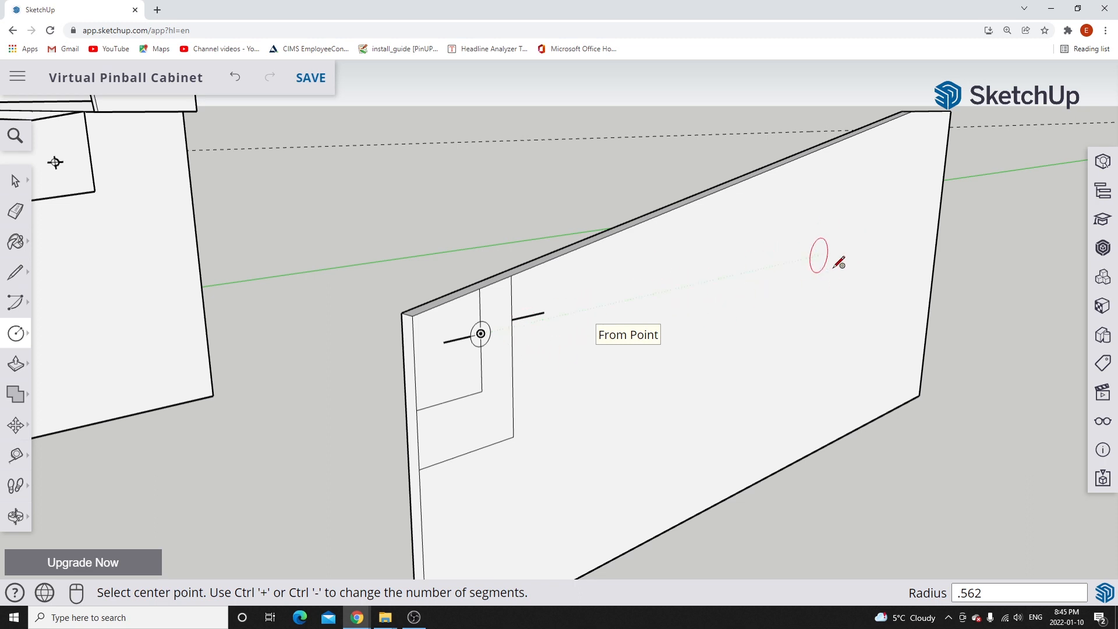
# Draw a second circle of radius 0.562 inches centred on the 2-inch mark of the rear vertical guide line.
pyautogui.scroll(2, 512, 318)
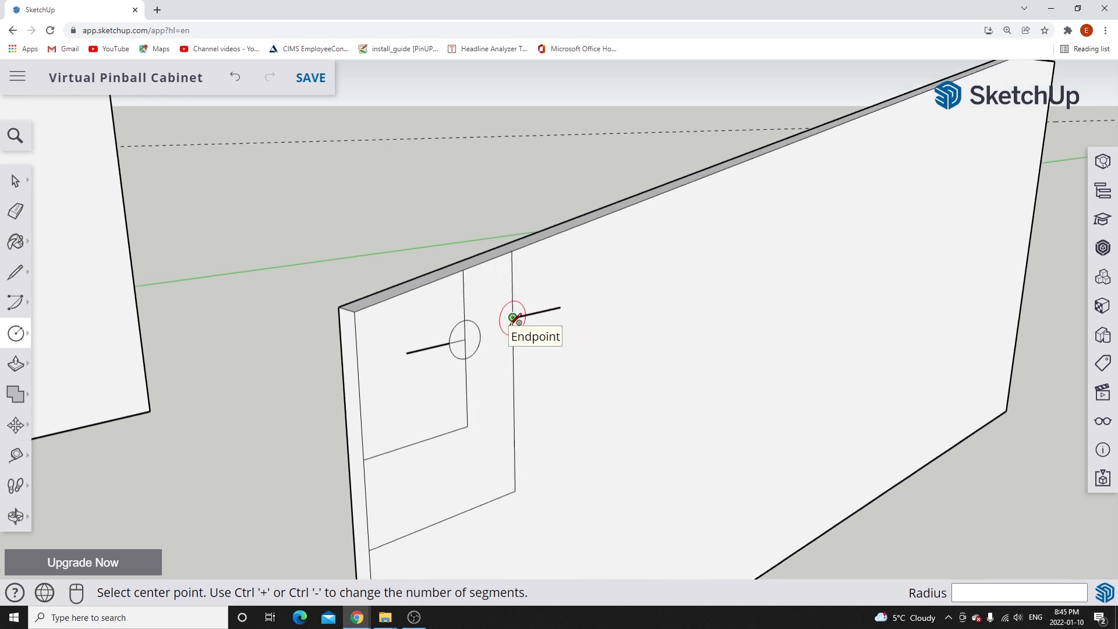
pyautogui.scroll(1, 512, 317)
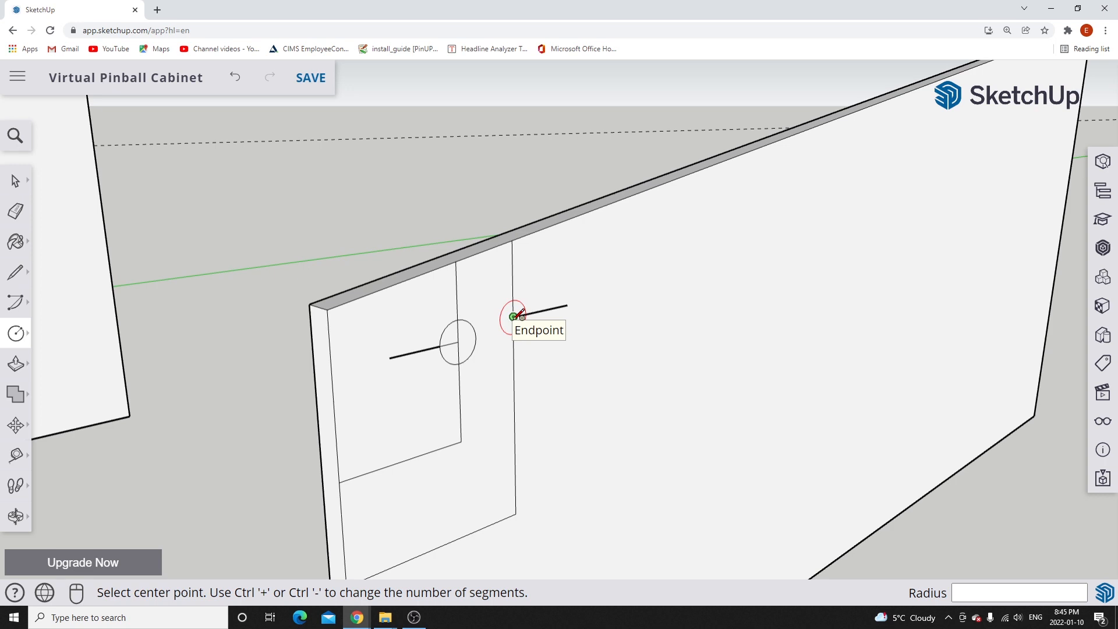
pyautogui.click(512, 316)
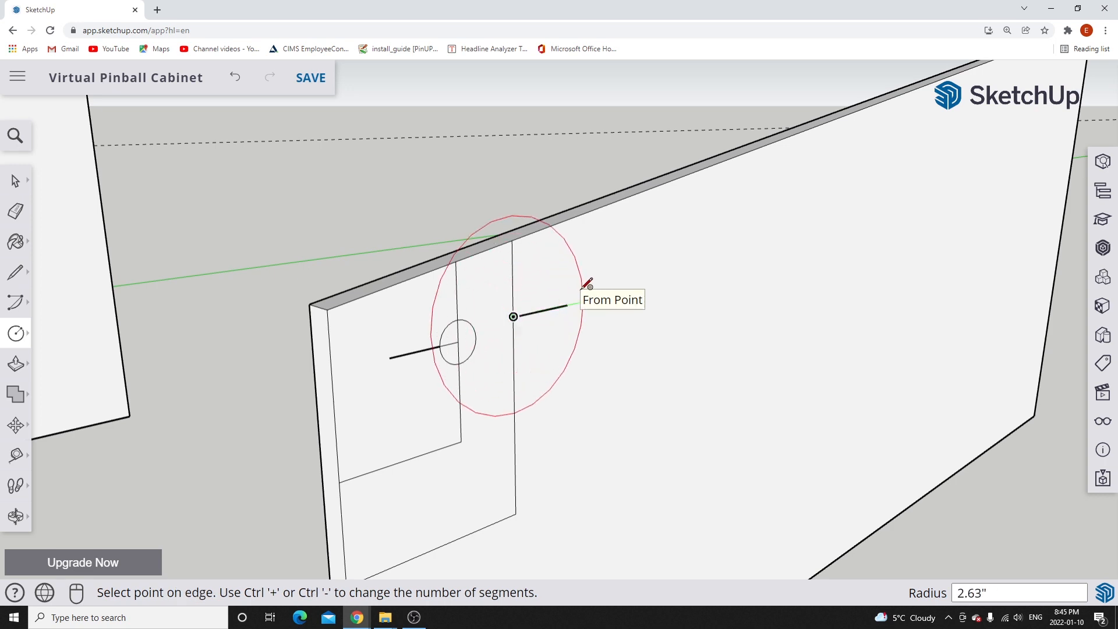
pyautogui.write('.562')
pyautogui.press('Return')
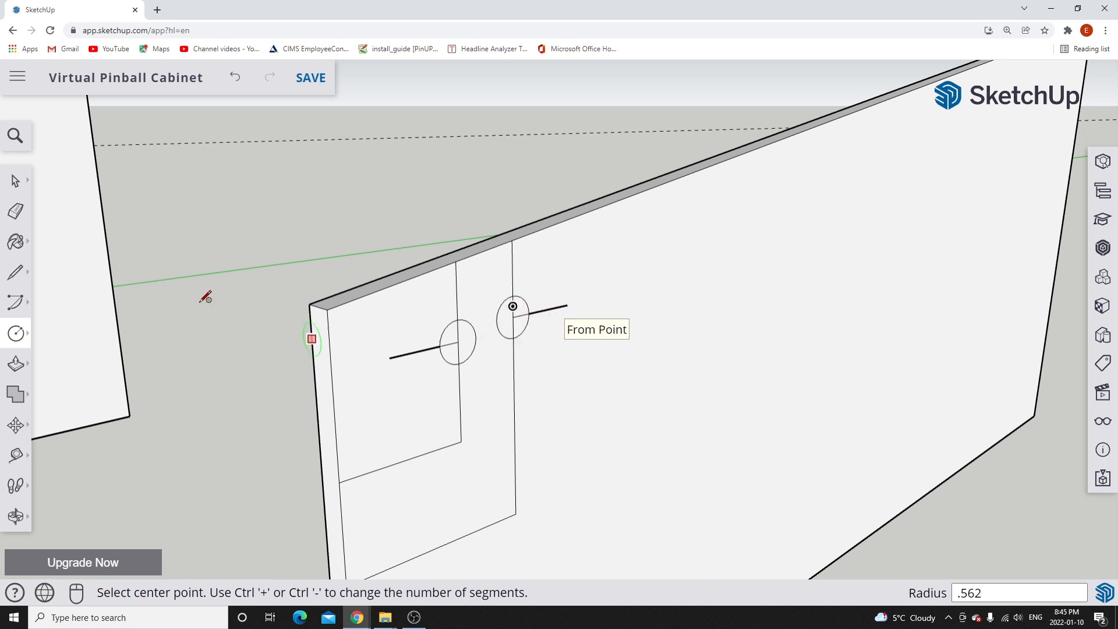
# Delete the front circle's guide lines, including the segments inside it, leaving only the circle outline.
pyautogui.click(15, 180)
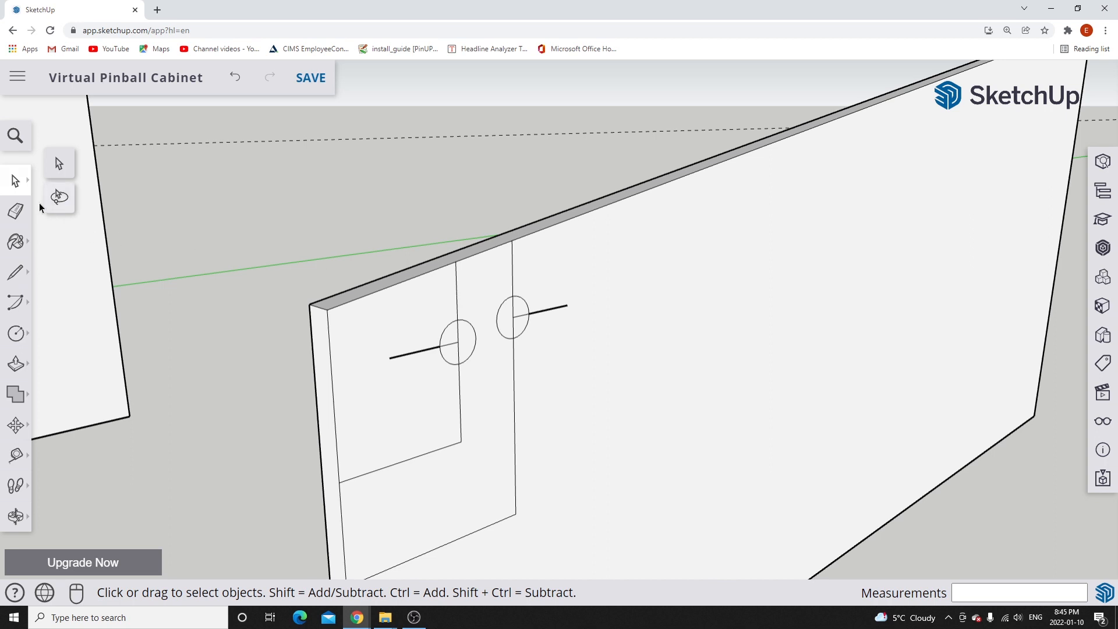
pyautogui.click(457, 294)
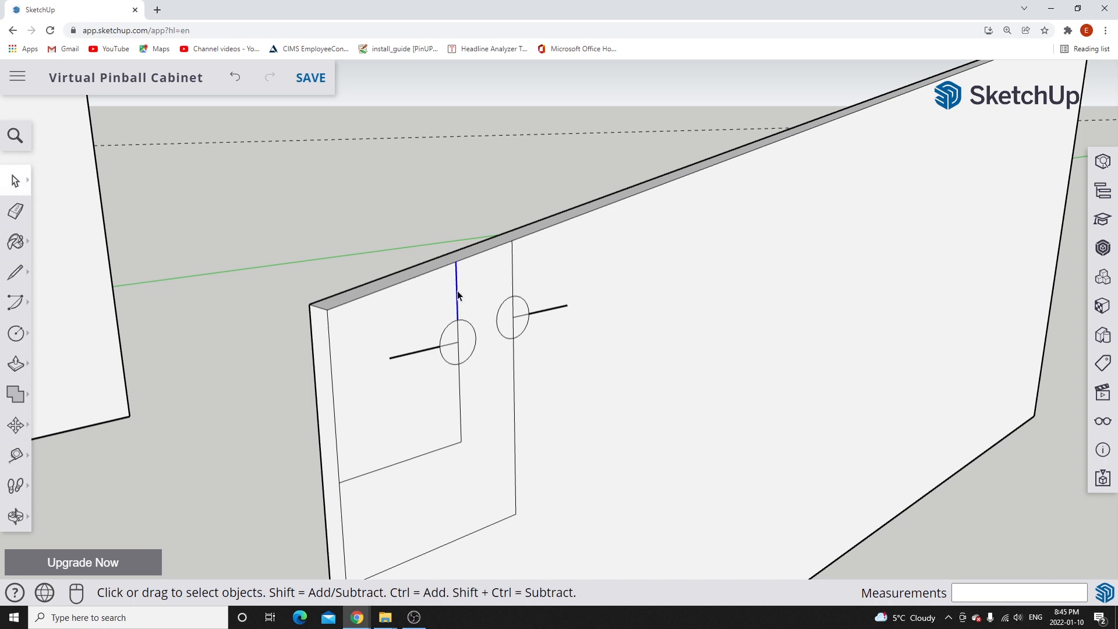
pyautogui.press('Delete')
pyautogui.click(450, 345)
pyautogui.press('Delete')
pyautogui.click(459, 339)
pyautogui.press('Delete')
pyautogui.click(460, 387)
pyautogui.press('Delete')
pyautogui.click(456, 446)
pyautogui.press('Delete')
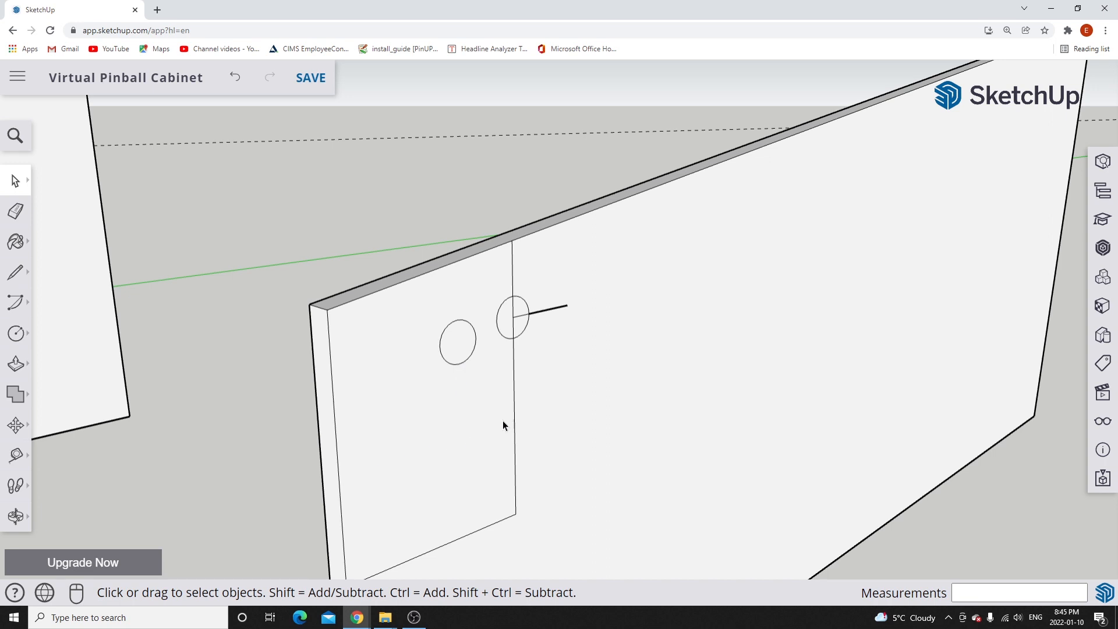
# Delete the rear circle's vertical and horizontal guide lines, leaving only the circle outline on the side wall.
pyautogui.click(515, 406)
pyautogui.press('Delete')
pyautogui.click(512, 516)
pyautogui.press('Delete')
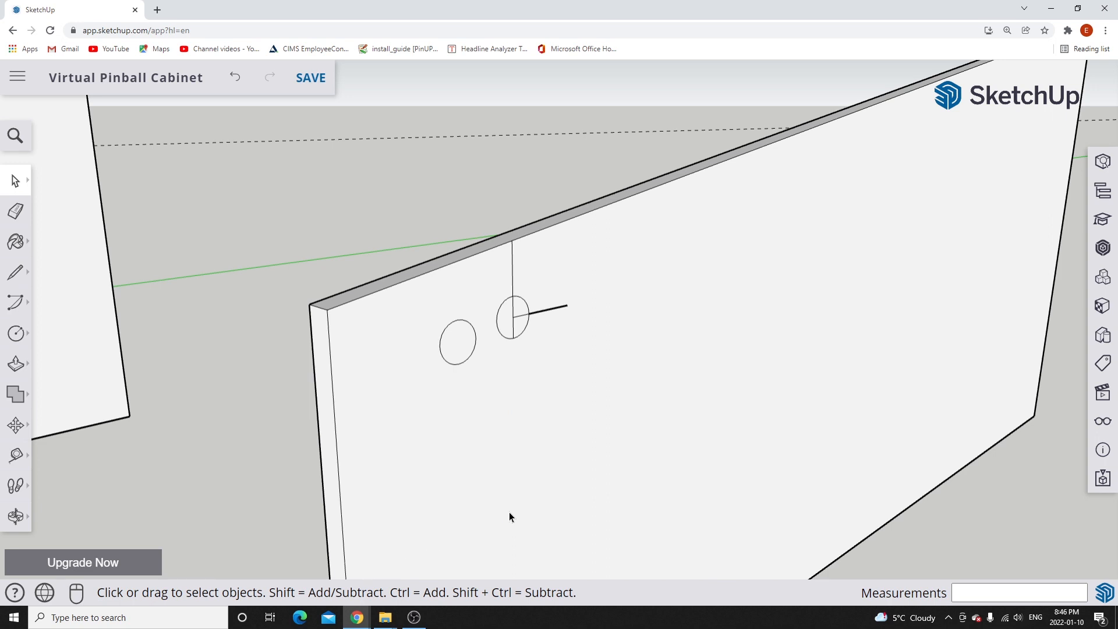
pyautogui.click(516, 316)
pyautogui.press('Delete')
pyautogui.click(511, 277)
pyautogui.press('Delete')
# Push the front circle 0.75 inches through the side wall's full thickness to cut the first flipper button hole.
pyautogui.click(16, 365)
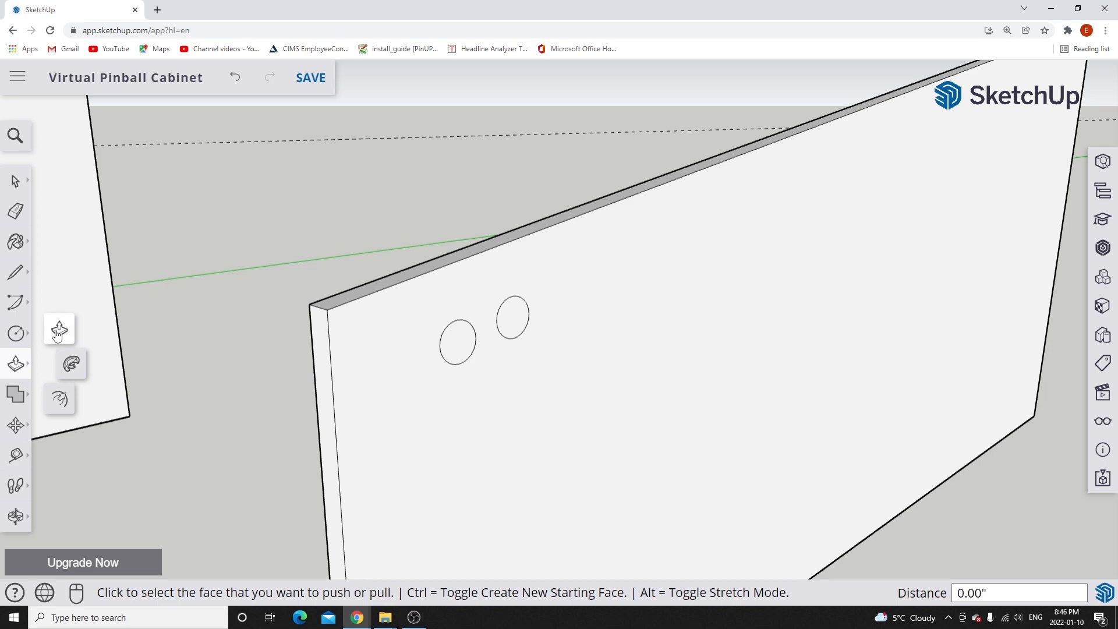
pyautogui.click(57, 336)
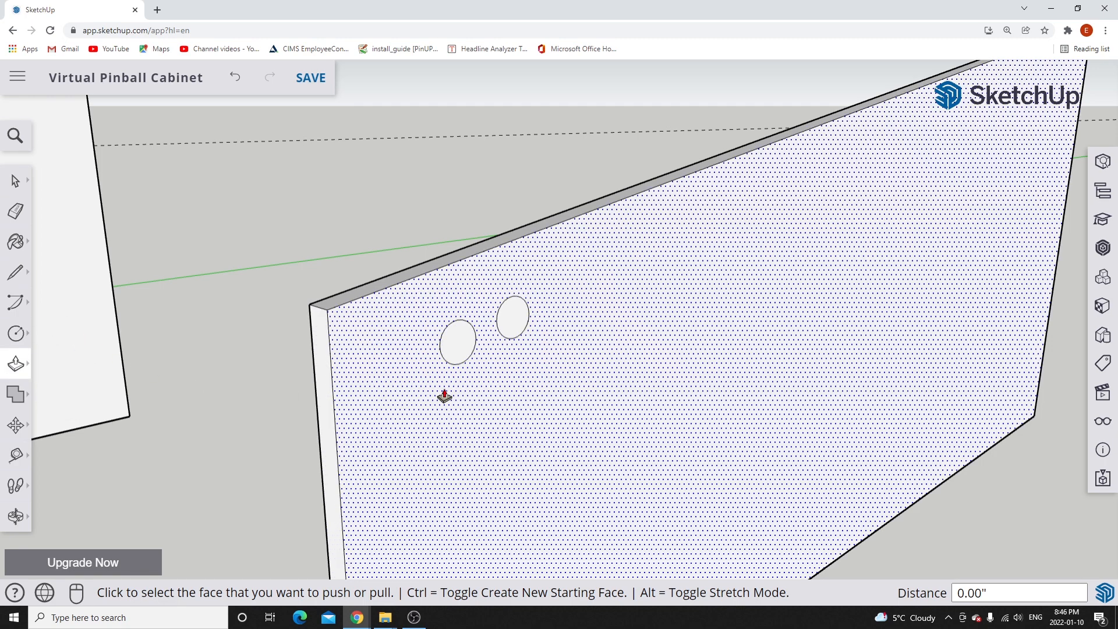
pyautogui.click(459, 344)
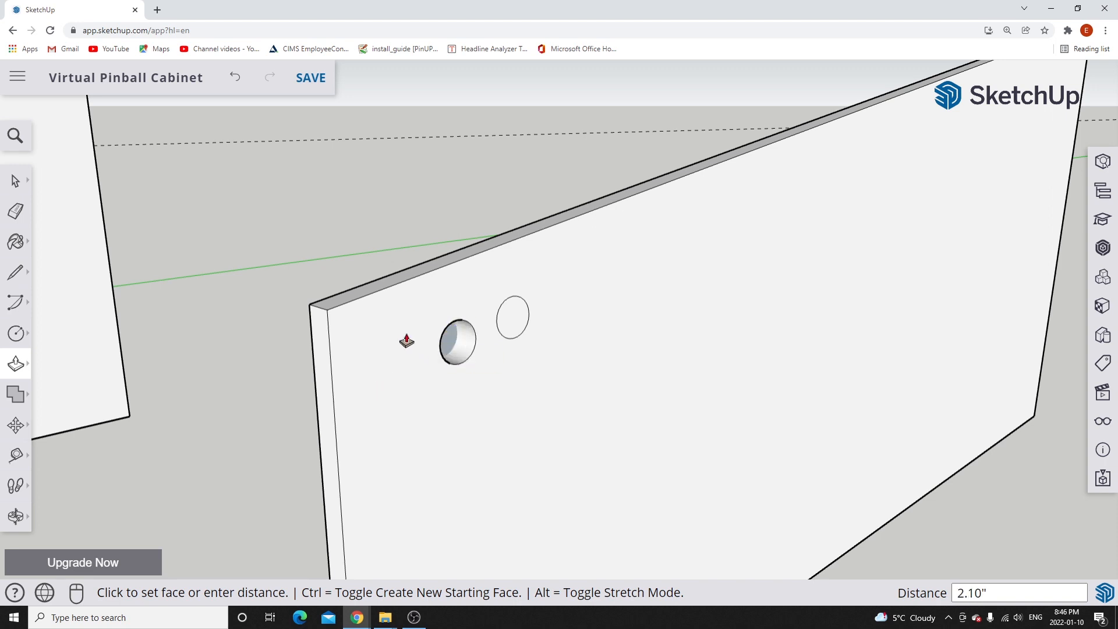
pyautogui.moveTo(362, 372); pyautogui.dragTo(821, 357, button='middle')
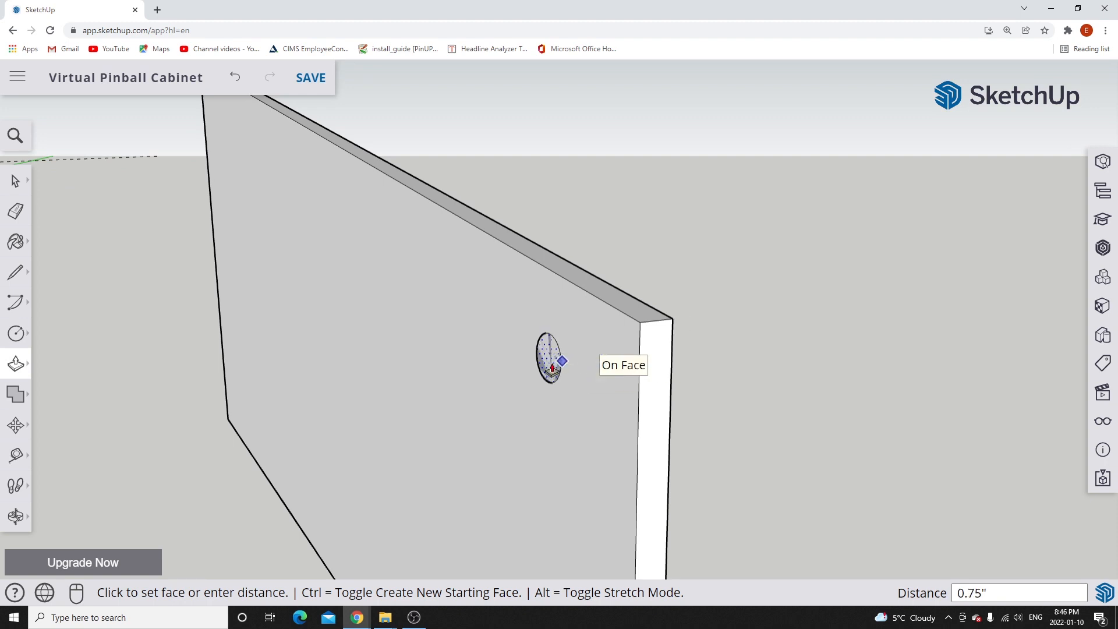
pyautogui.click(606, 374)
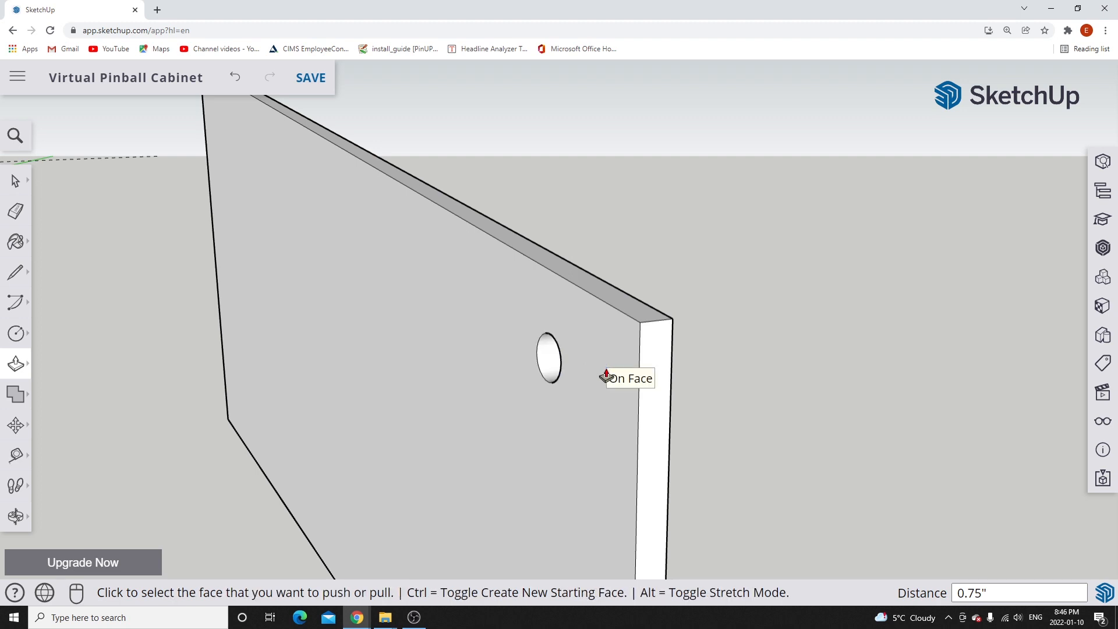
pyautogui.click(15, 181)
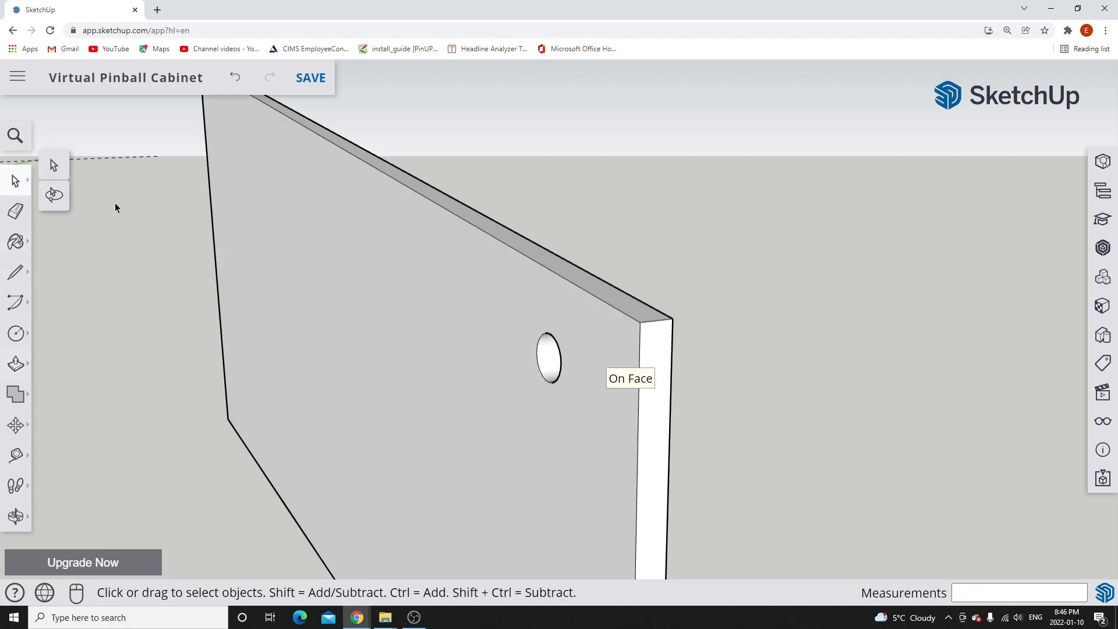
# Push the rear circle 0.75 inches through to the wall's opposite face to cut the second button hole.
pyautogui.moveTo(675, 343); pyautogui.dragTo(322, 379, button='middle')
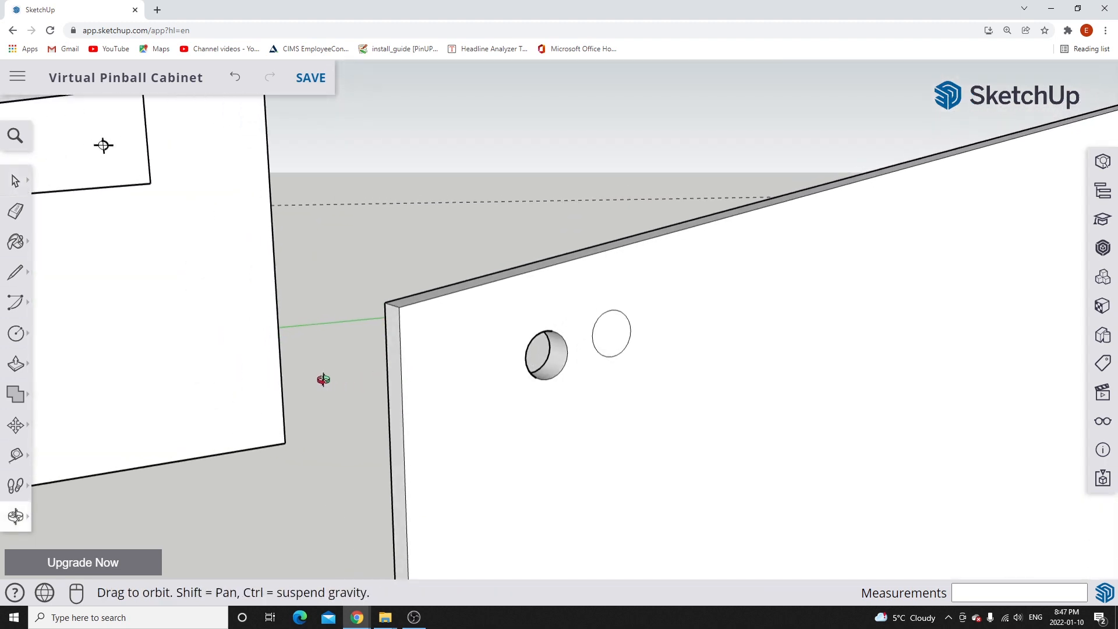
pyautogui.moveTo(540, 416); pyautogui.dragTo(621, 417, button='middle')
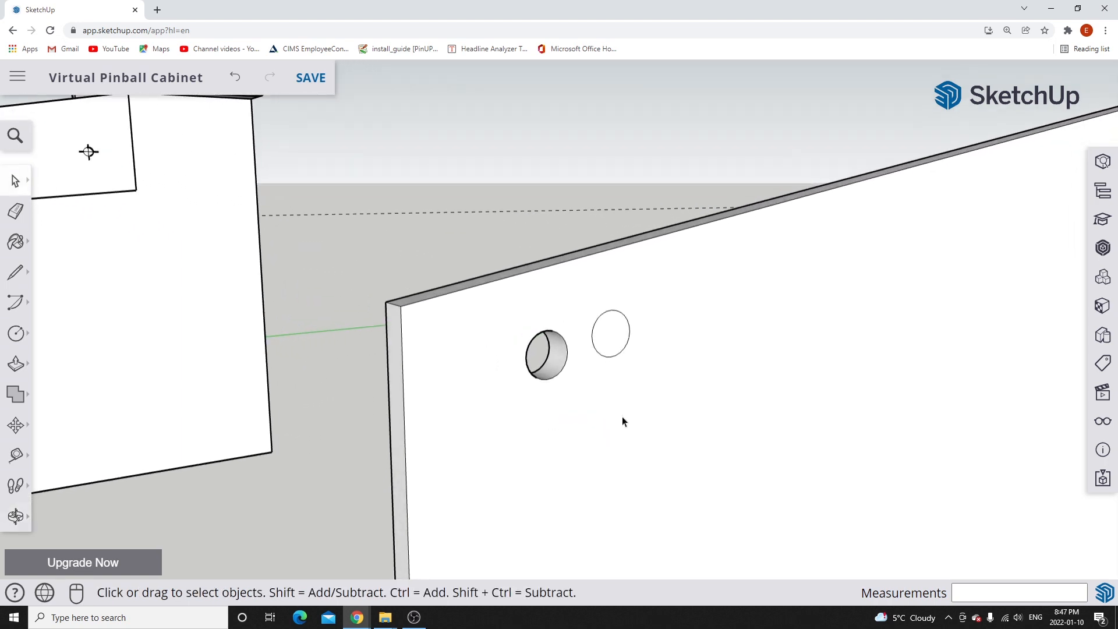
pyautogui.click(17, 367)
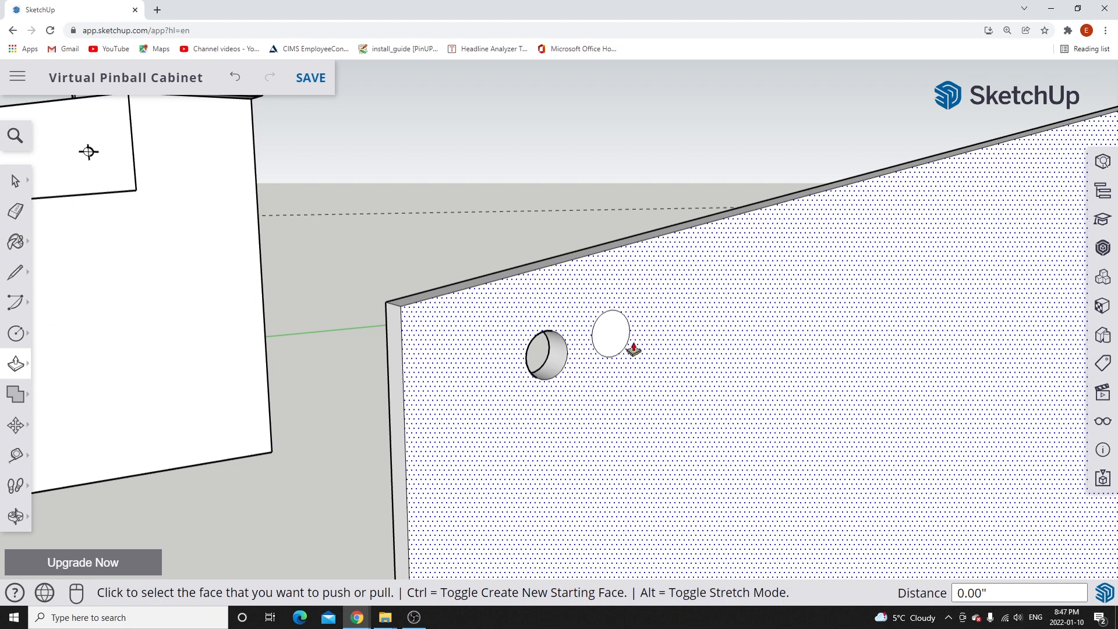
pyautogui.click(609, 333)
pyautogui.moveTo(525, 354); pyautogui.dragTo(970, 402, button='middle')
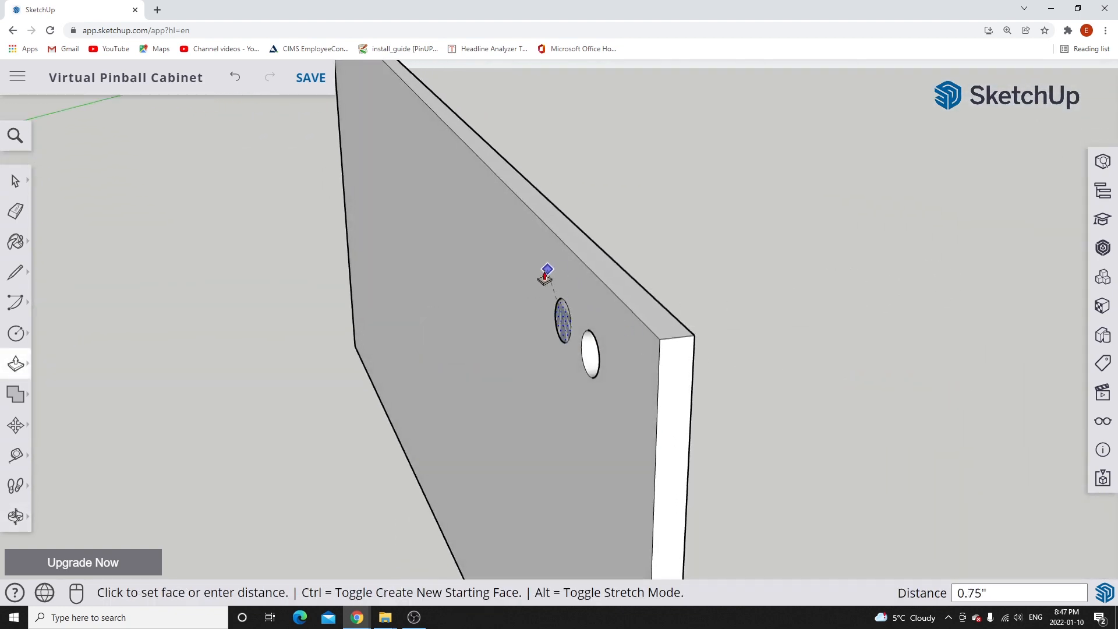
pyautogui.click(523, 279)
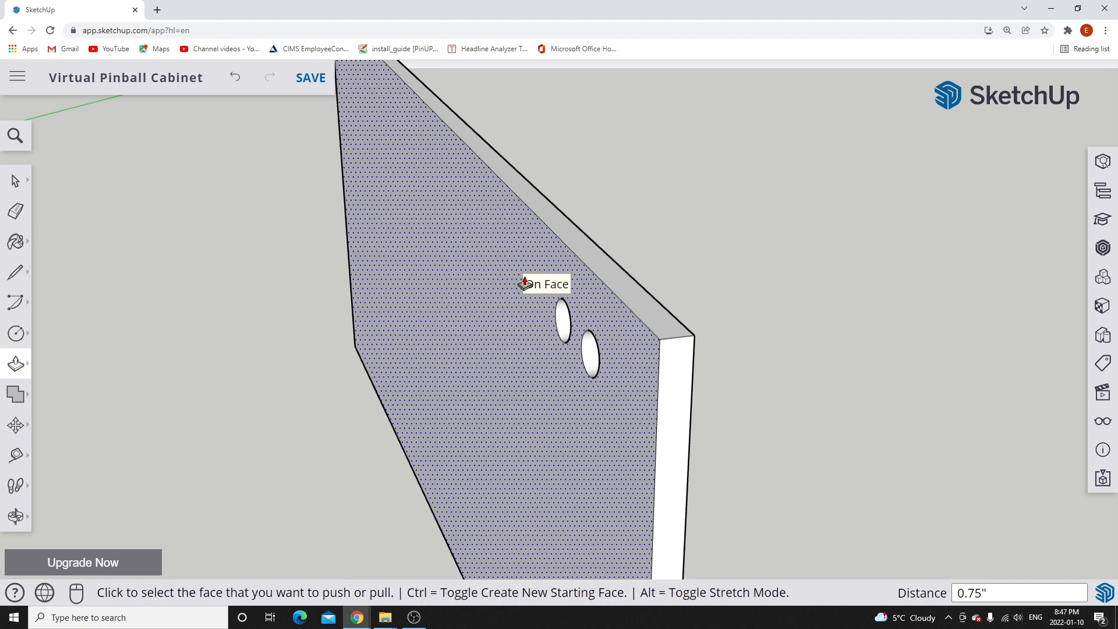
pyautogui.click(15, 182)
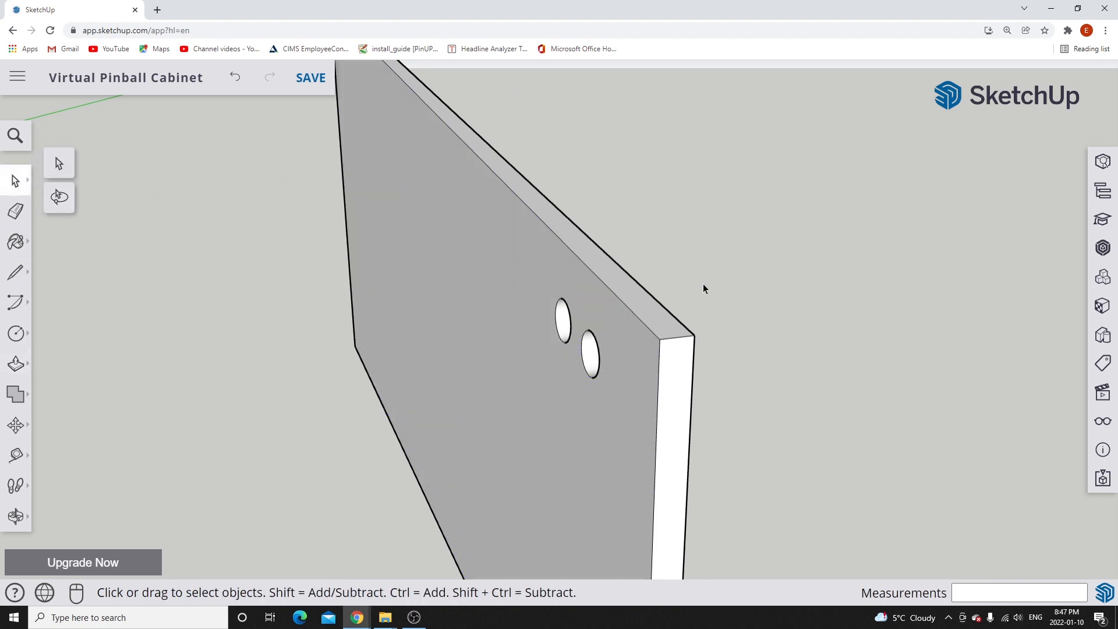
# Copy the entire side wall with its two button holes about 36.6 inches along the red axis, away from the finished cabinet.
pyautogui.moveTo(704, 285); pyautogui.dragTo(587, 320, button='middle')
pyautogui.moveTo(659, 317); pyautogui.dragTo(374, 267, button='middle')
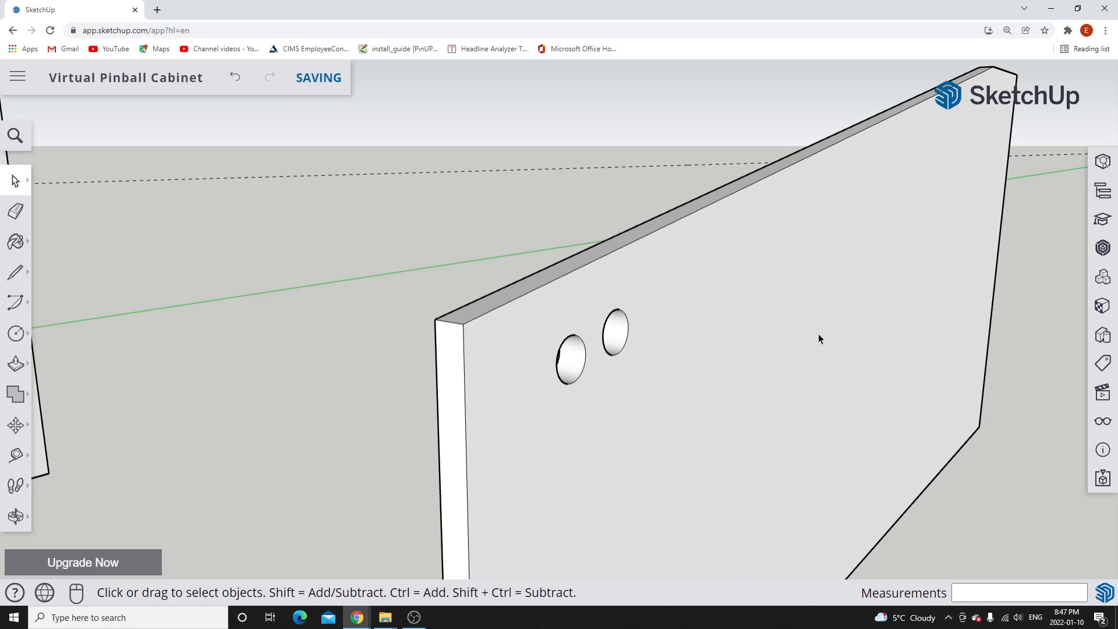
pyautogui.moveTo(819, 332); pyautogui.dragTo(630, 261, button='middle')
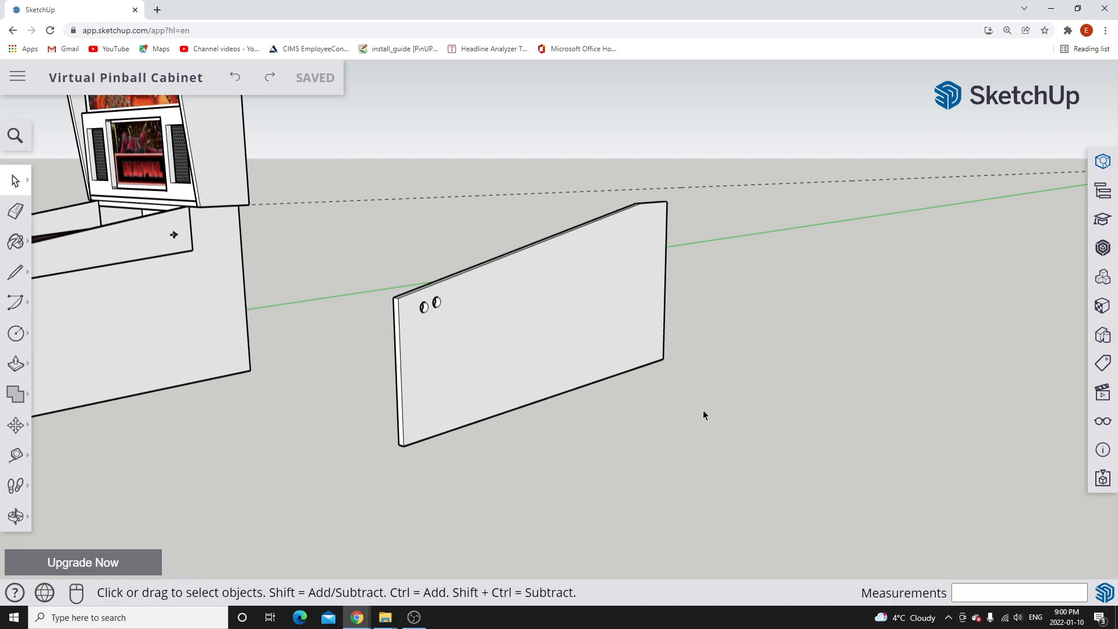
pyautogui.moveTo(362, 173); pyautogui.dragTo(714, 464)
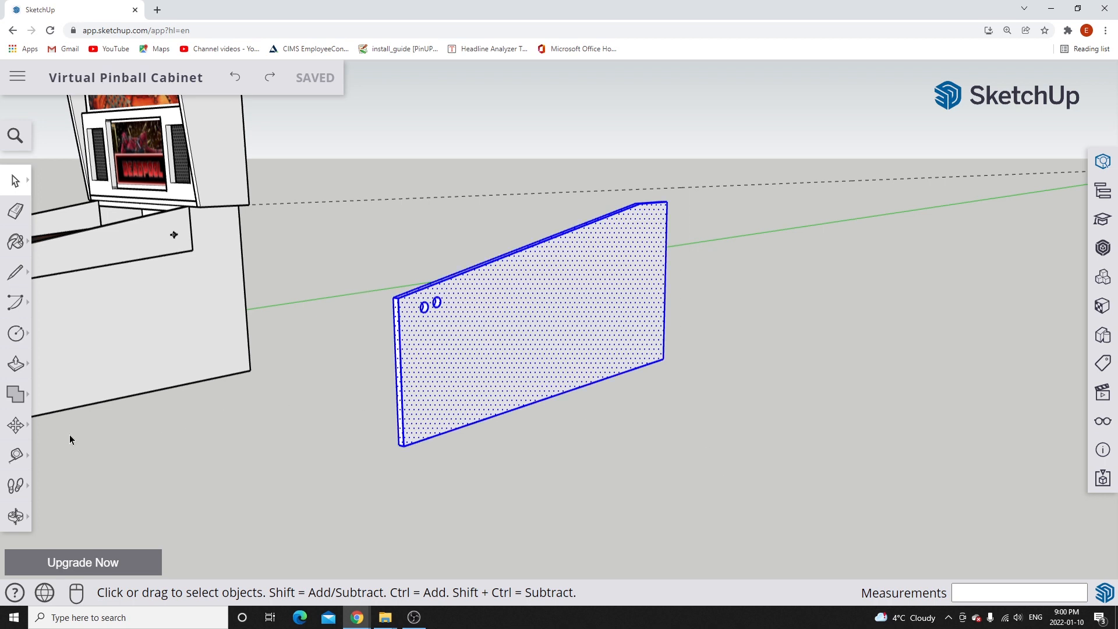
pyautogui.click(16, 425)
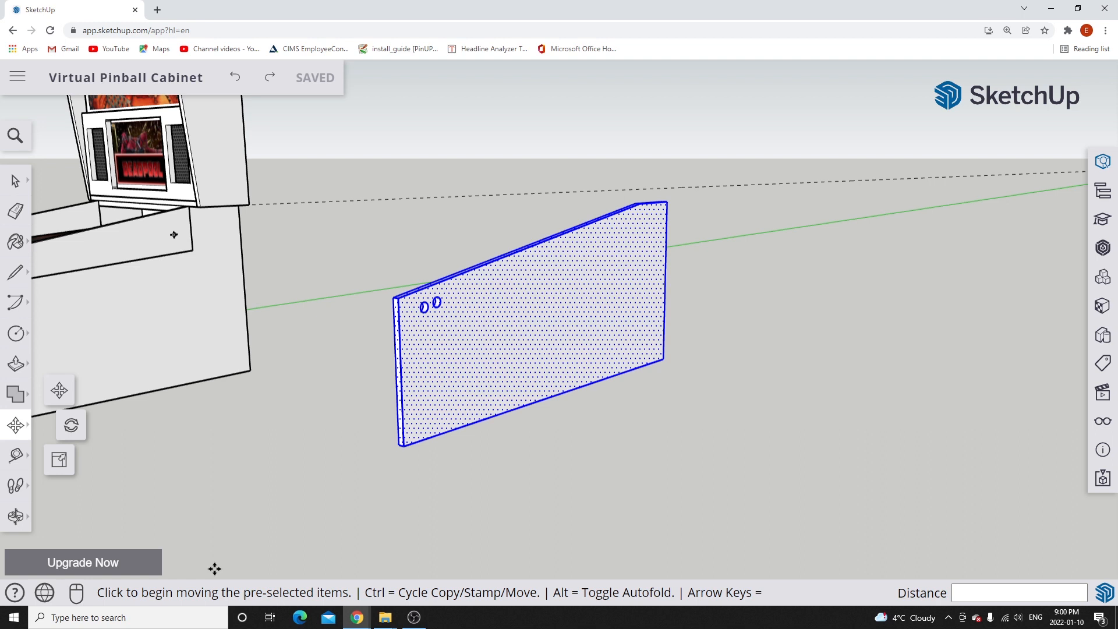
pyautogui.press('ctrl')
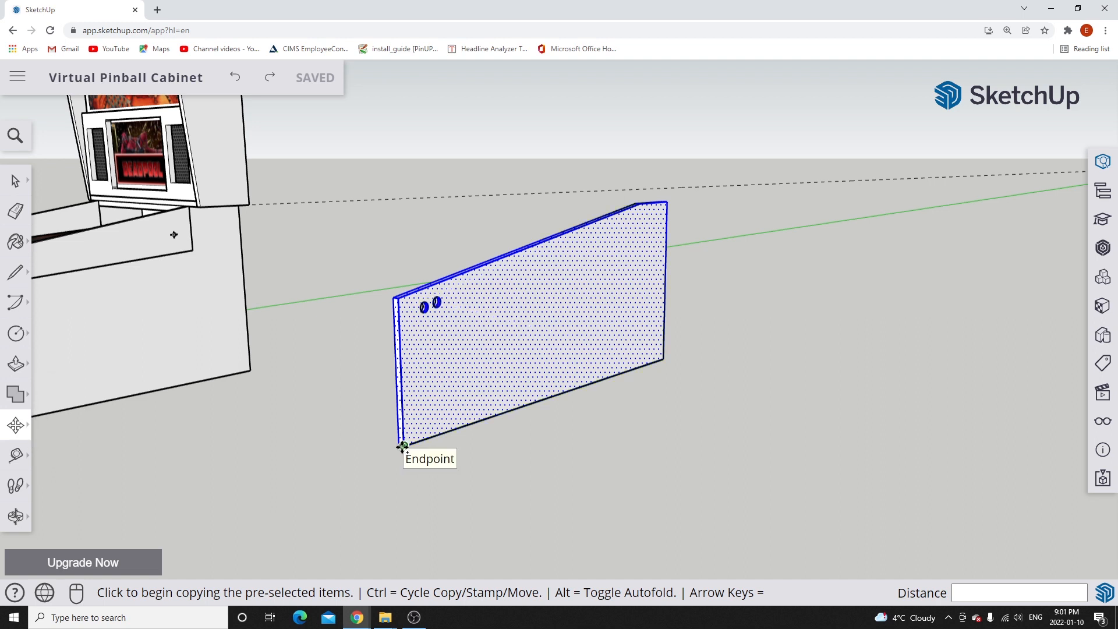
pyautogui.click(402, 446)
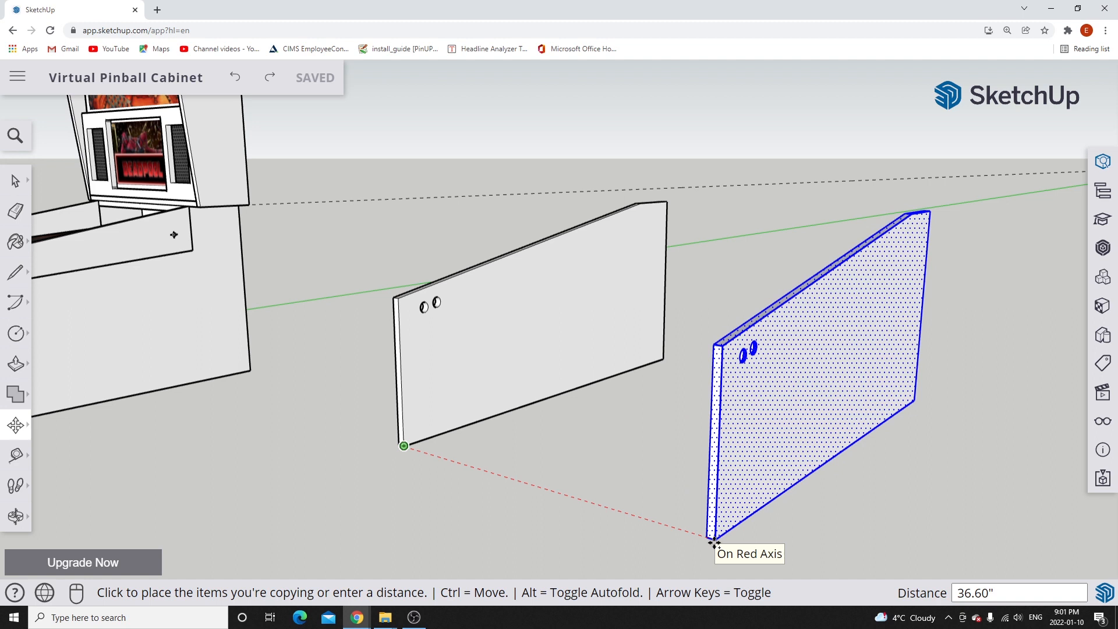
pyautogui.click(714, 544)
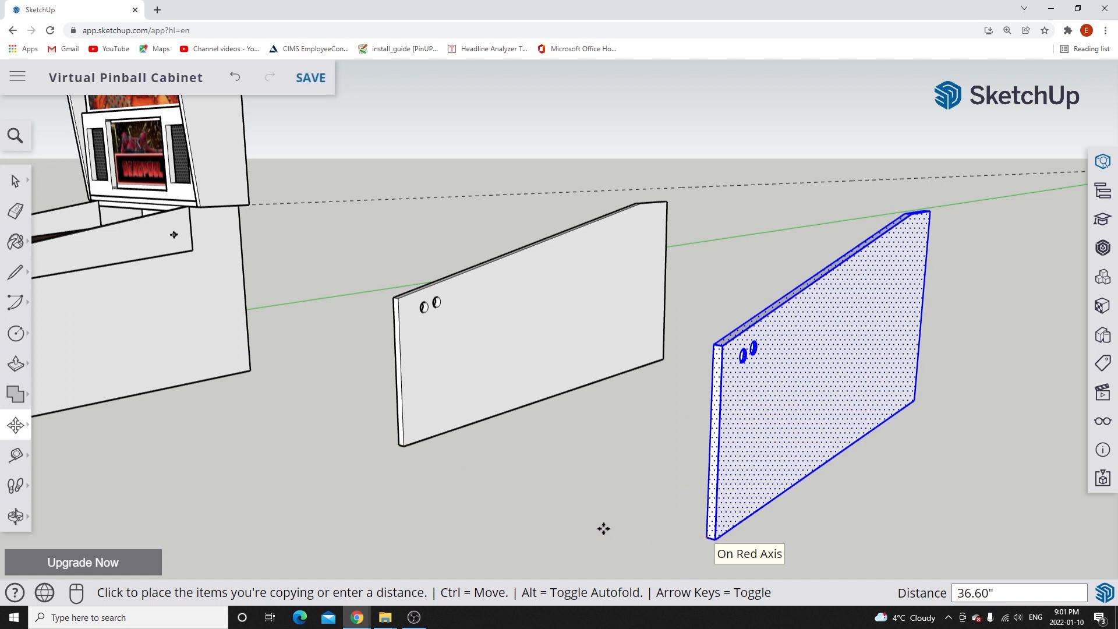
pyautogui.click(15, 183)
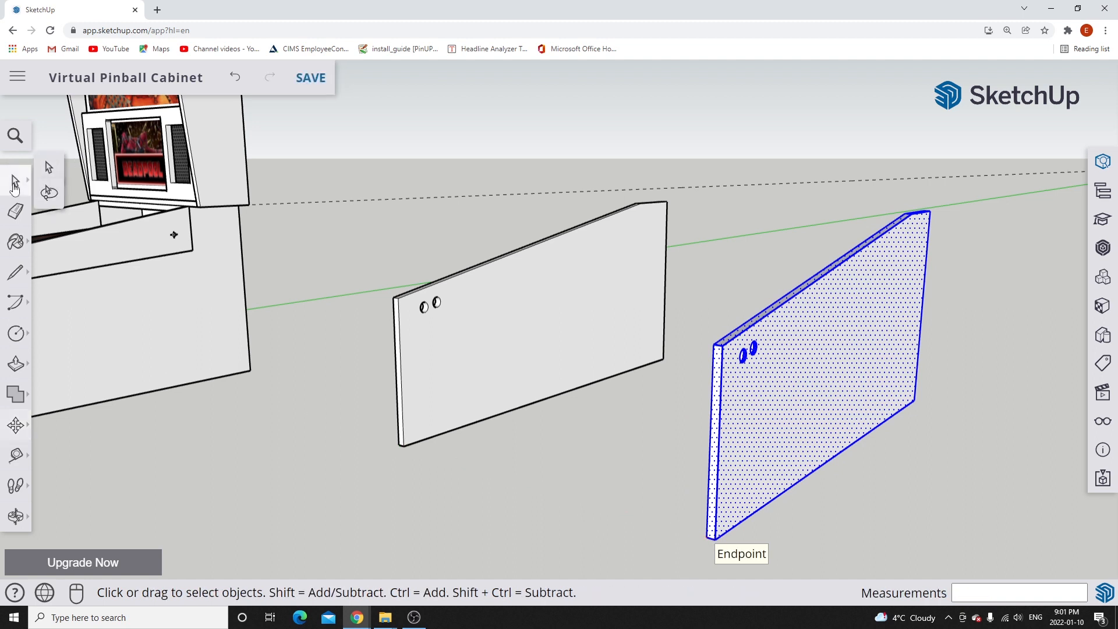
pyautogui.click(478, 499)
# Make the copied side wall a component with the definition name "right side cabinet 2".
pyautogui.moveTo(494, 481); pyautogui.dragTo(595, 477, button='middle')
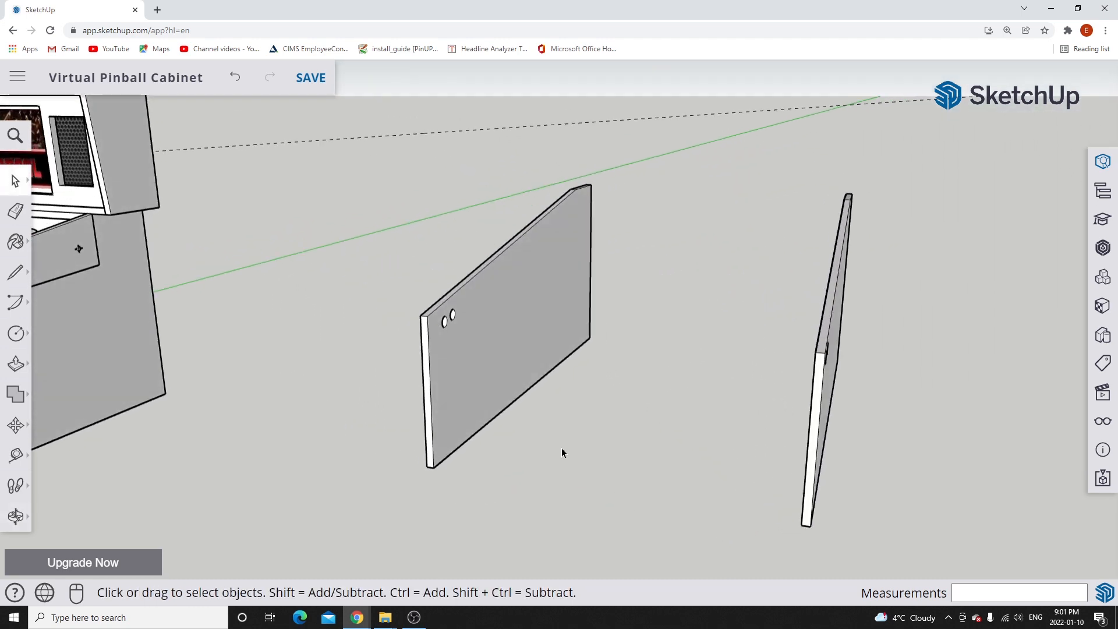
pyautogui.moveTo(678, 503); pyautogui.dragTo(862, 424, button='middle')
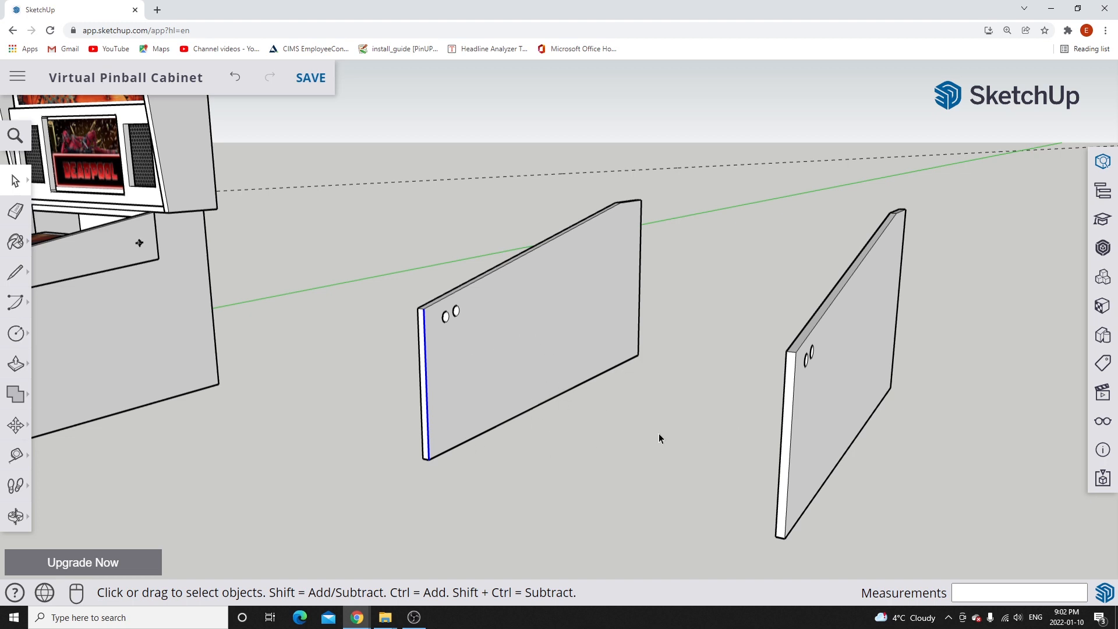
pyautogui.scroll(-1, 659, 433)
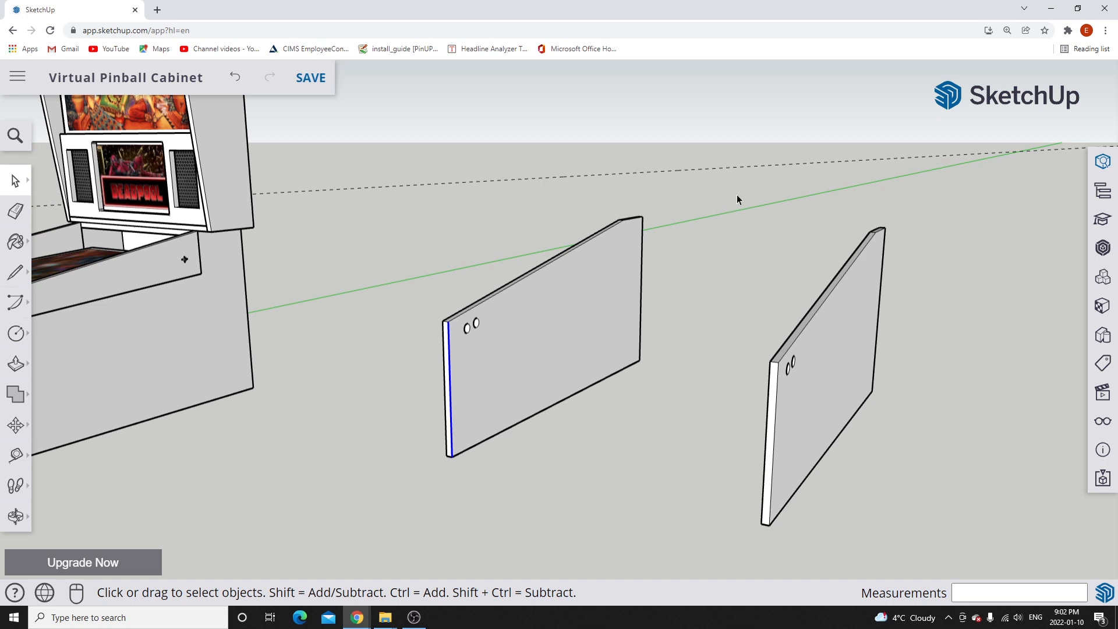
pyautogui.moveTo(735, 190); pyautogui.dragTo(925, 565)
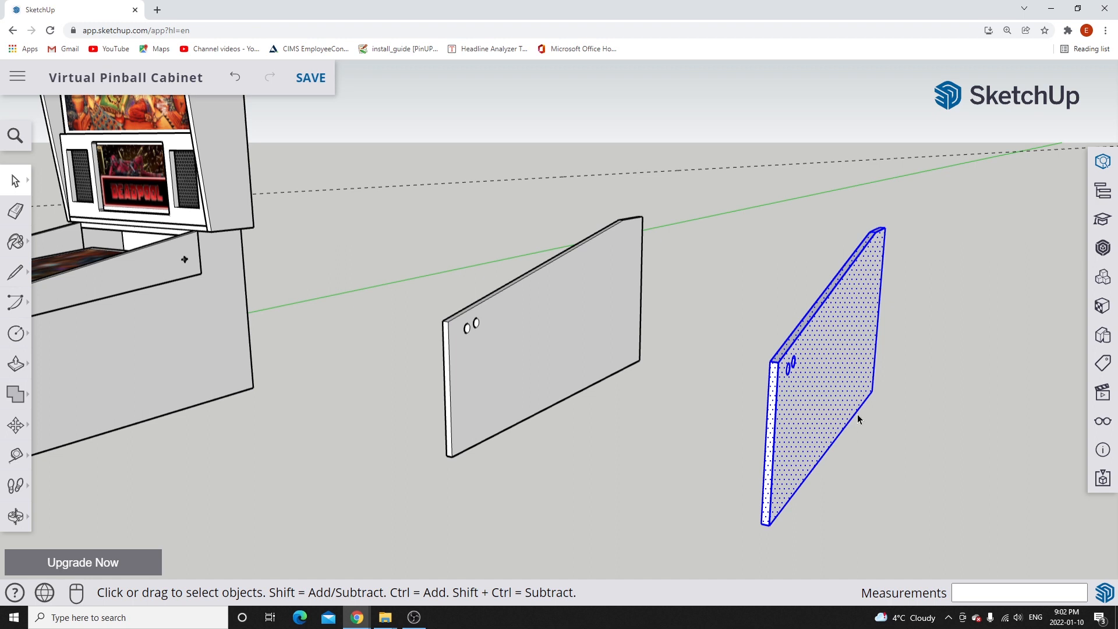
pyautogui.rightClick(837, 373)
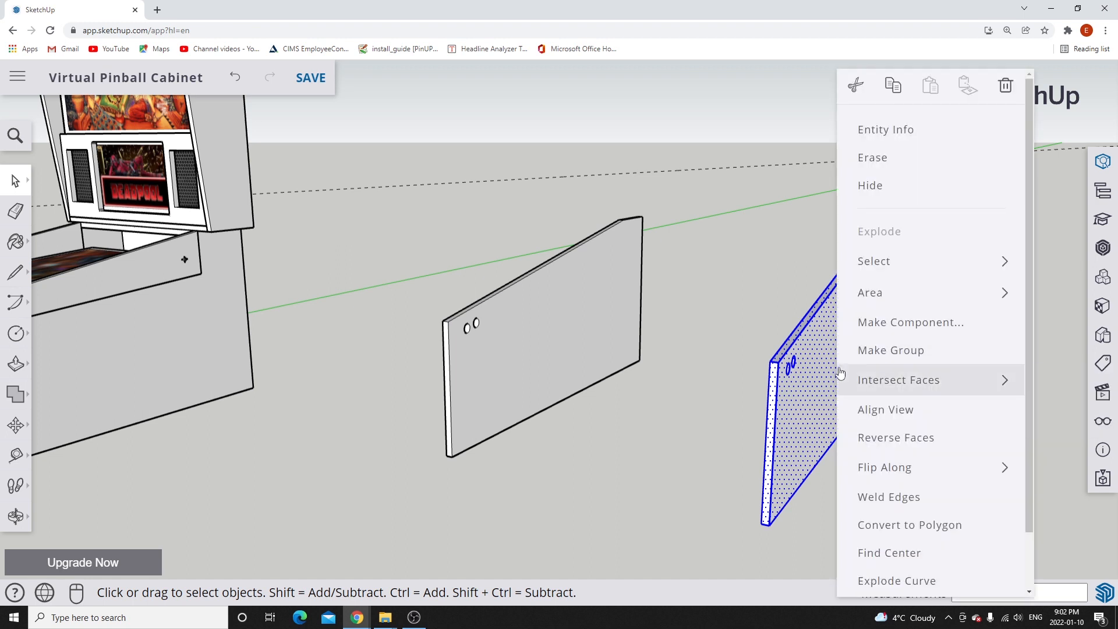
pyautogui.click(889, 323)
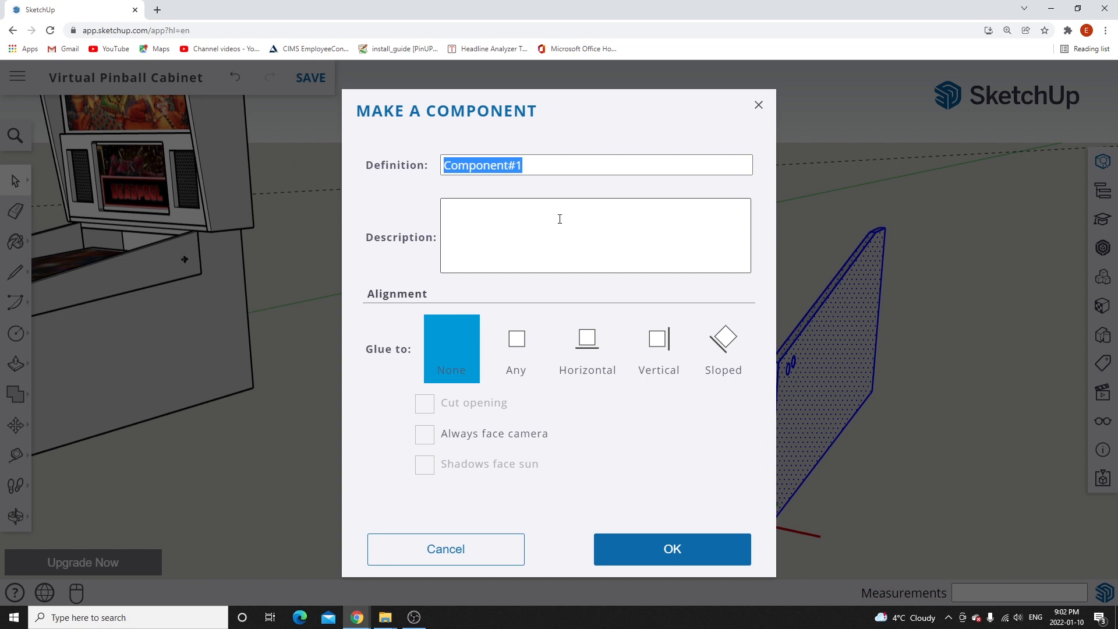
pyautogui.write('ride')
pyautogui.press('BackSpace')
pyautogui.press('BackSpace')
pyautogui.write('ght')
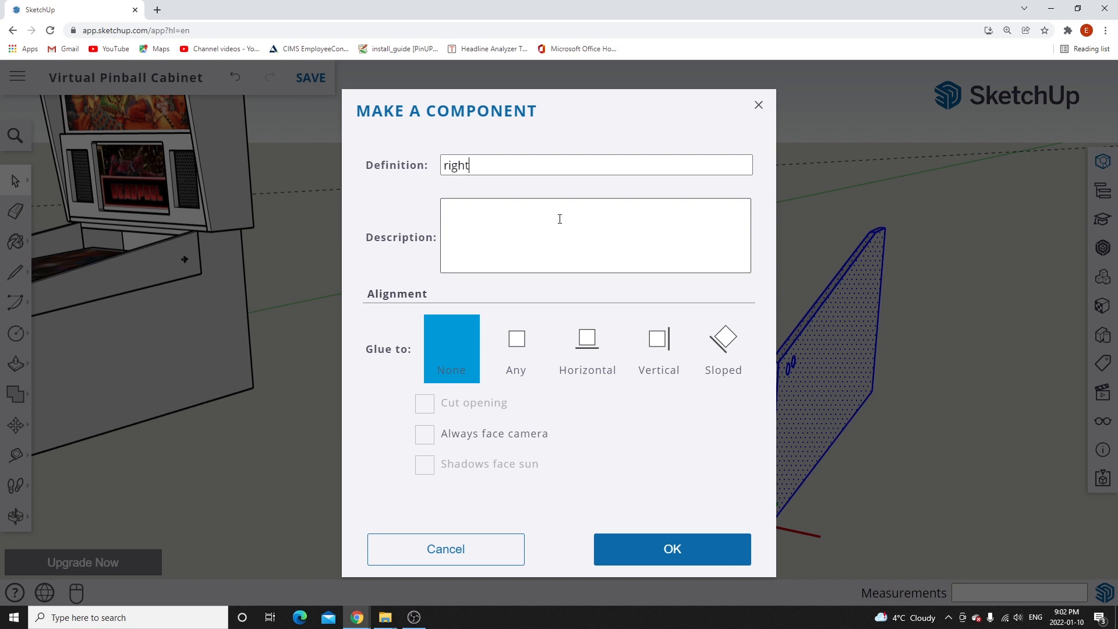
pyautogui.write(' side cabinet')
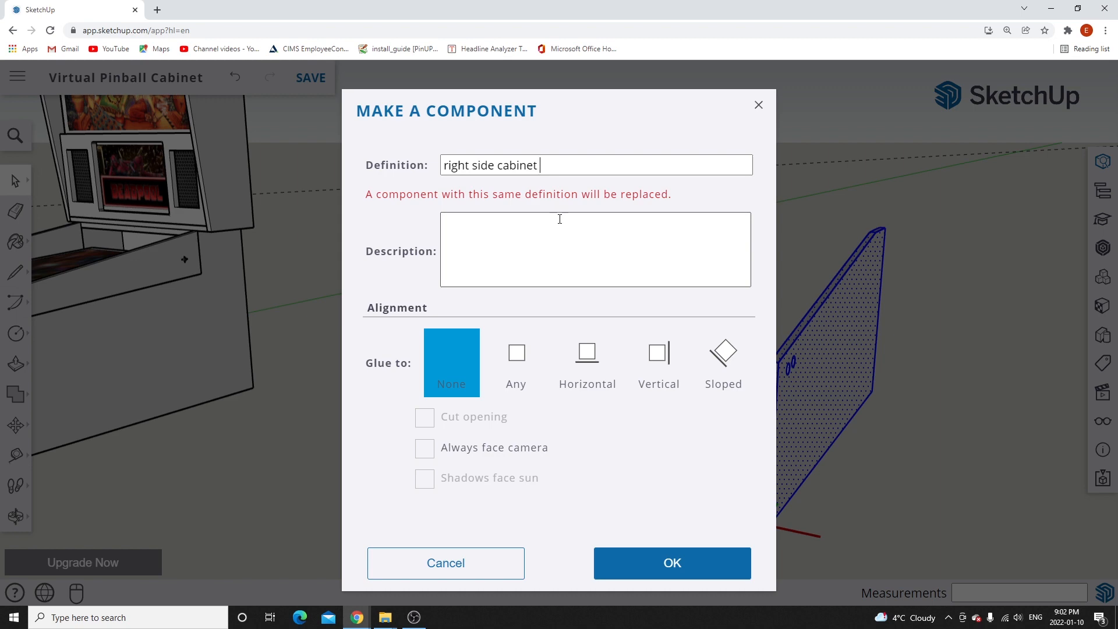
pyautogui.write('2')
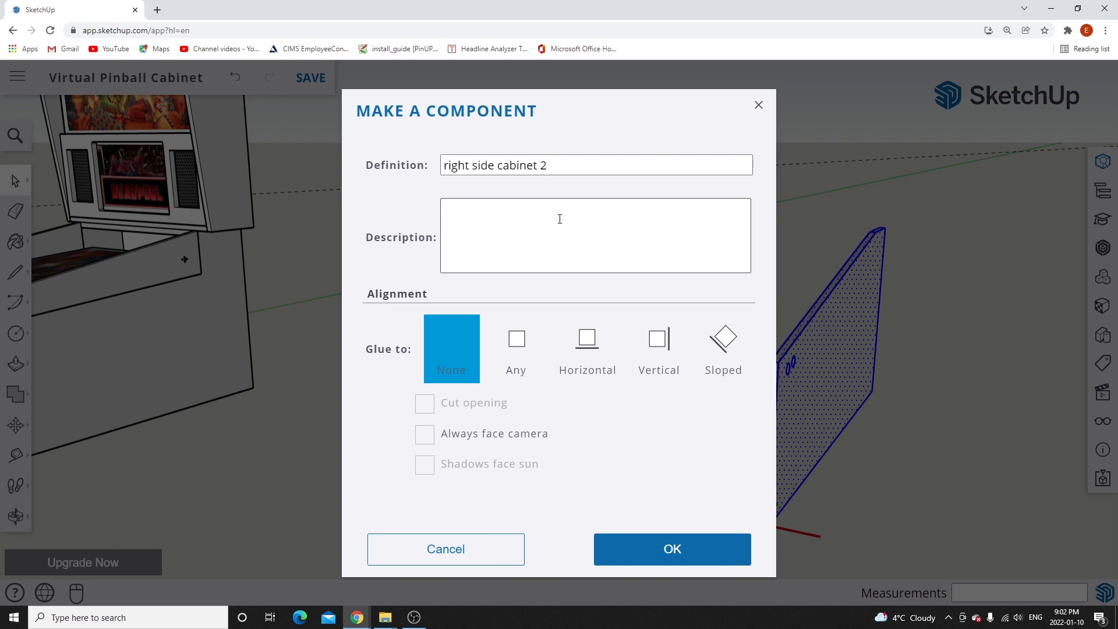
pyautogui.click(672, 549)
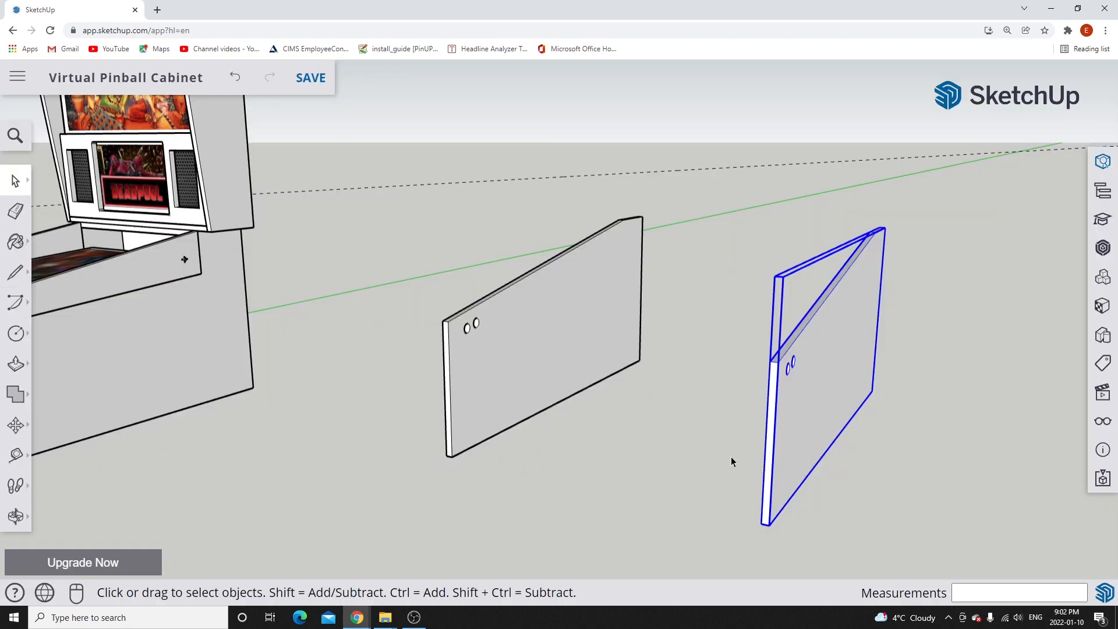
pyautogui.click(700, 411)
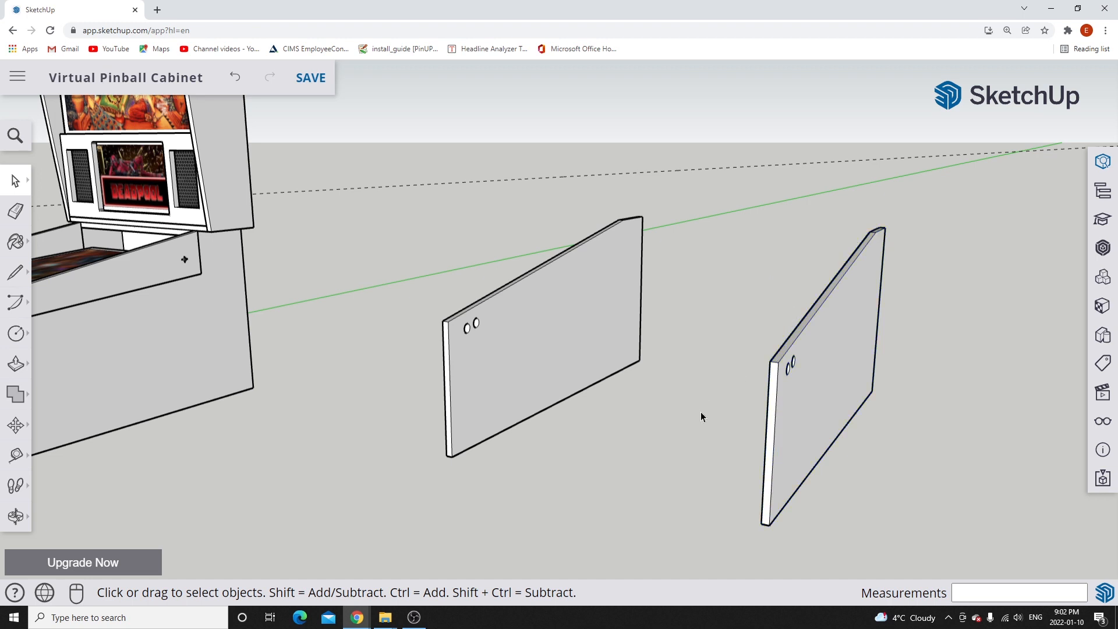
# Compare how the new component and the original ungrouped wall select, and open the component for editing.
pyautogui.click(854, 369)
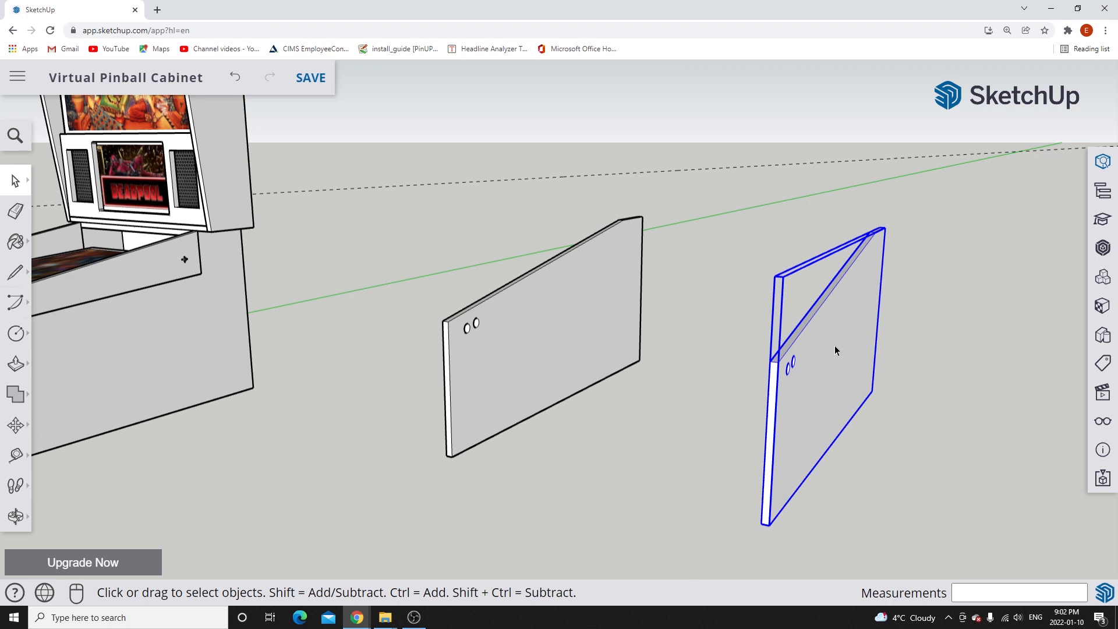
pyautogui.click(521, 366)
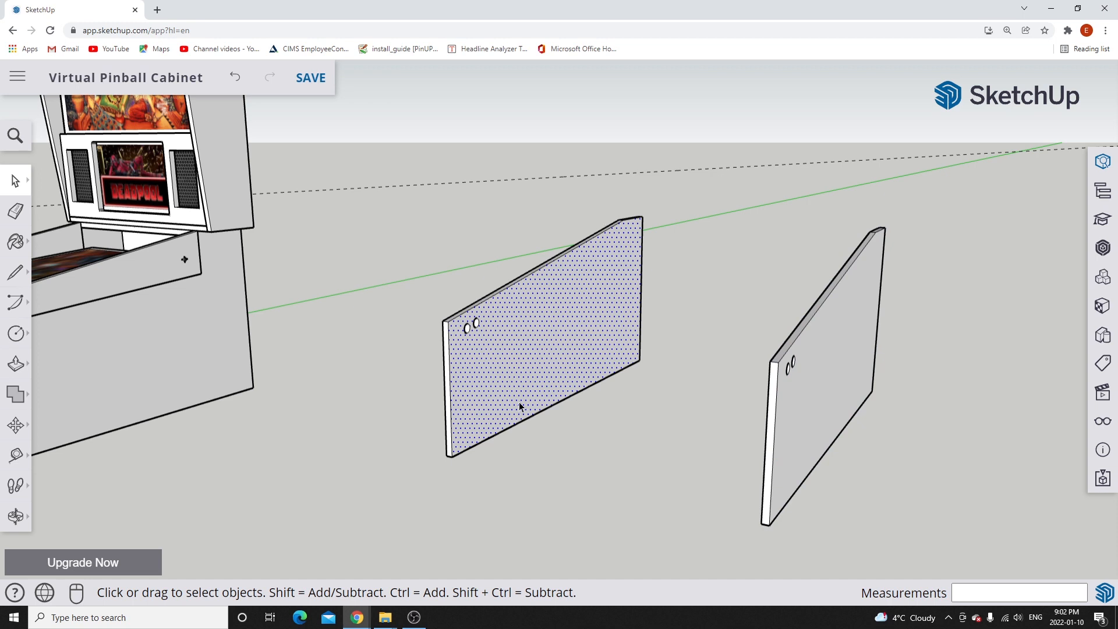
pyautogui.click(832, 379)
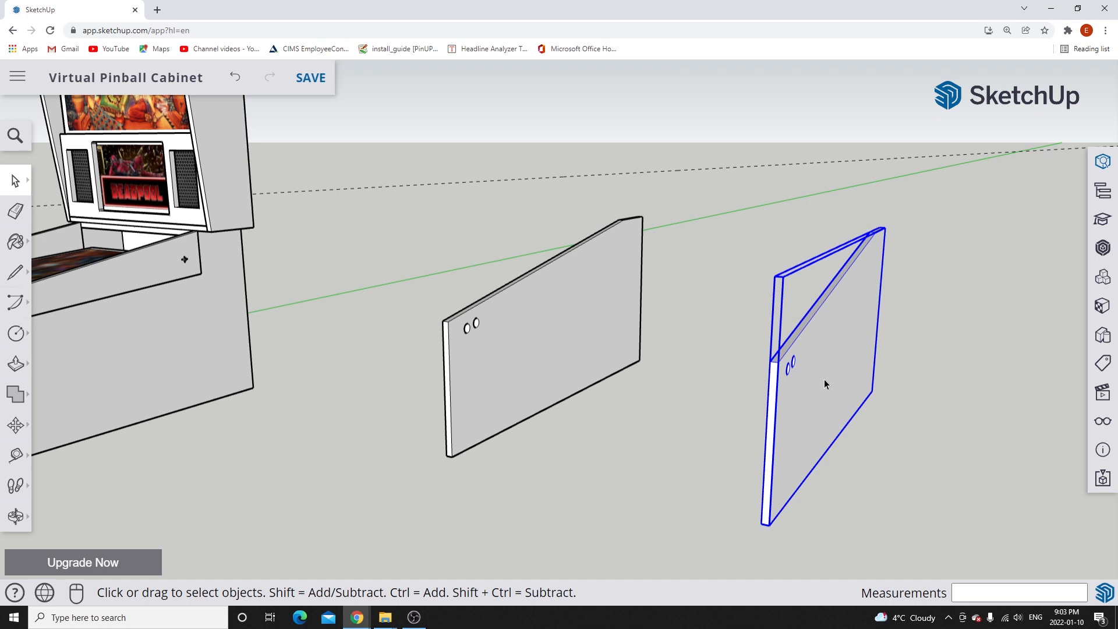
pyautogui.doubleClick(824, 383)
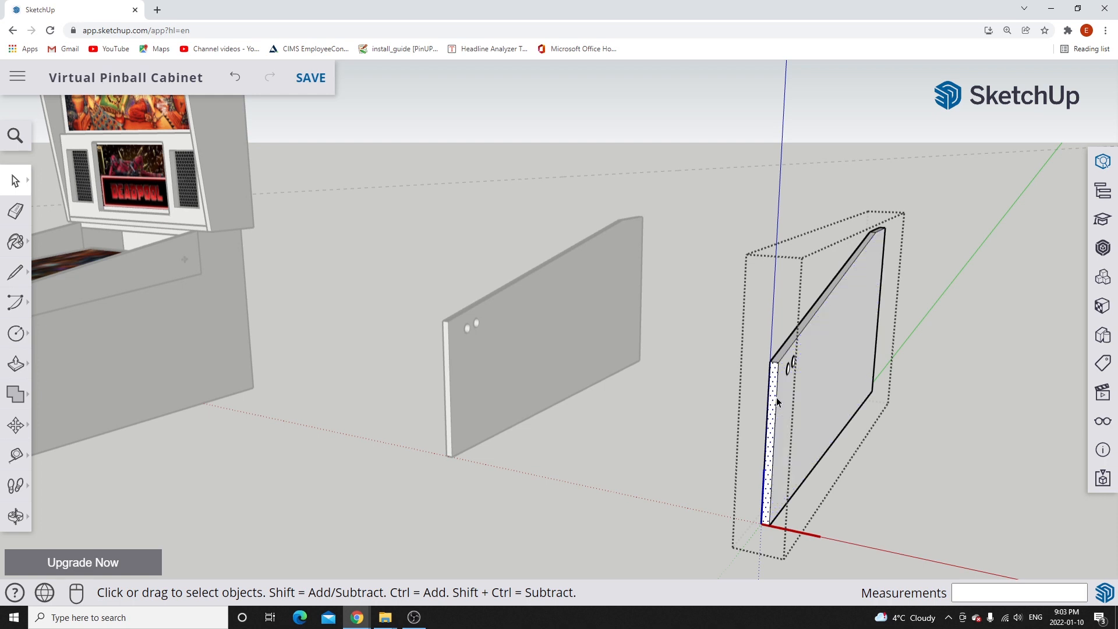
# Leave component editing and make the original side wall with its two button holes a component with the definition name "left side cabinet 2".
pyautogui.click(672, 418)
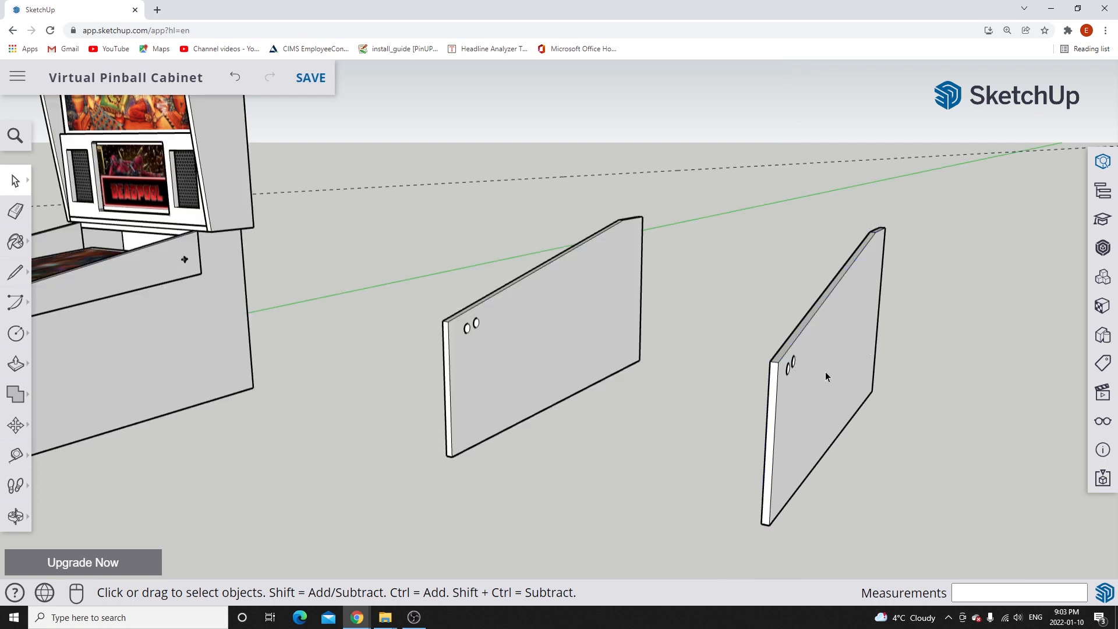
pyautogui.moveTo(421, 185); pyautogui.dragTo(675, 505)
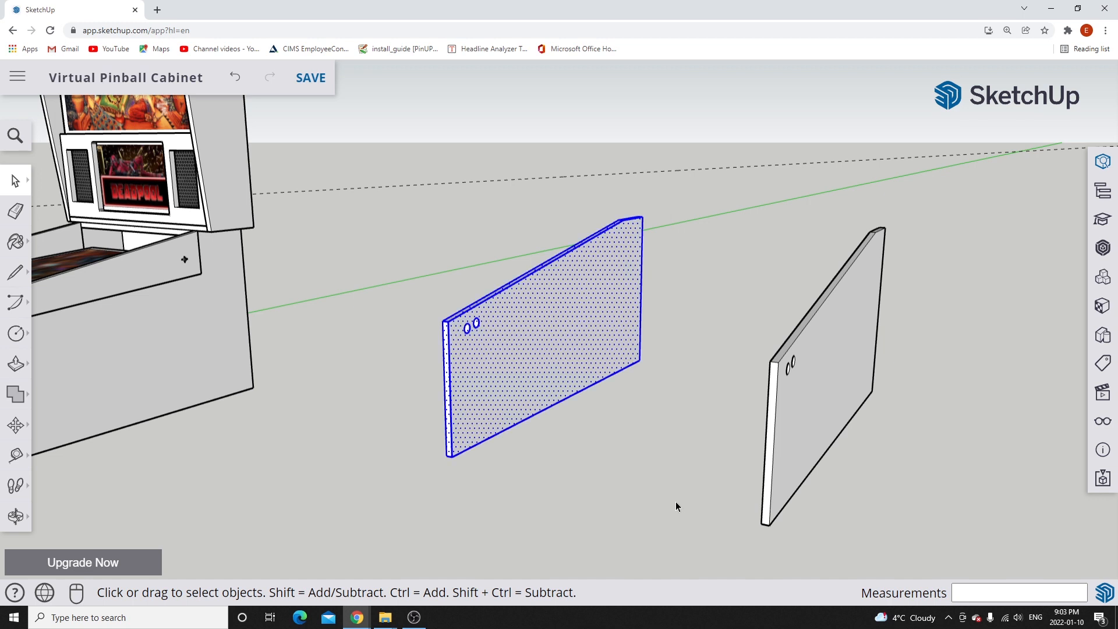
pyautogui.rightClick(521, 361)
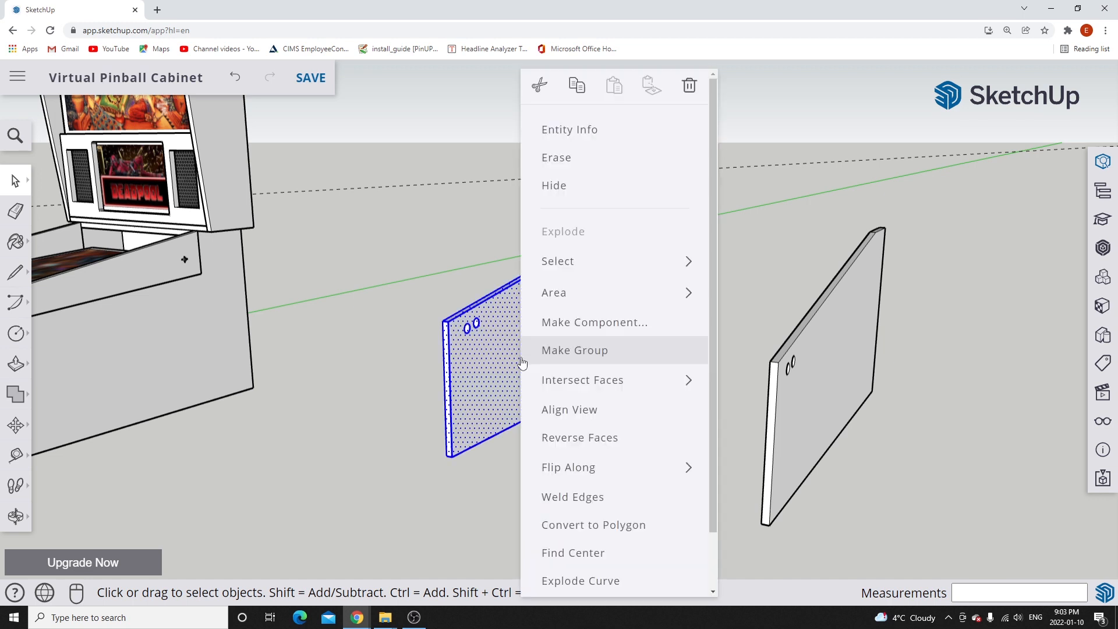
pyautogui.click(551, 324)
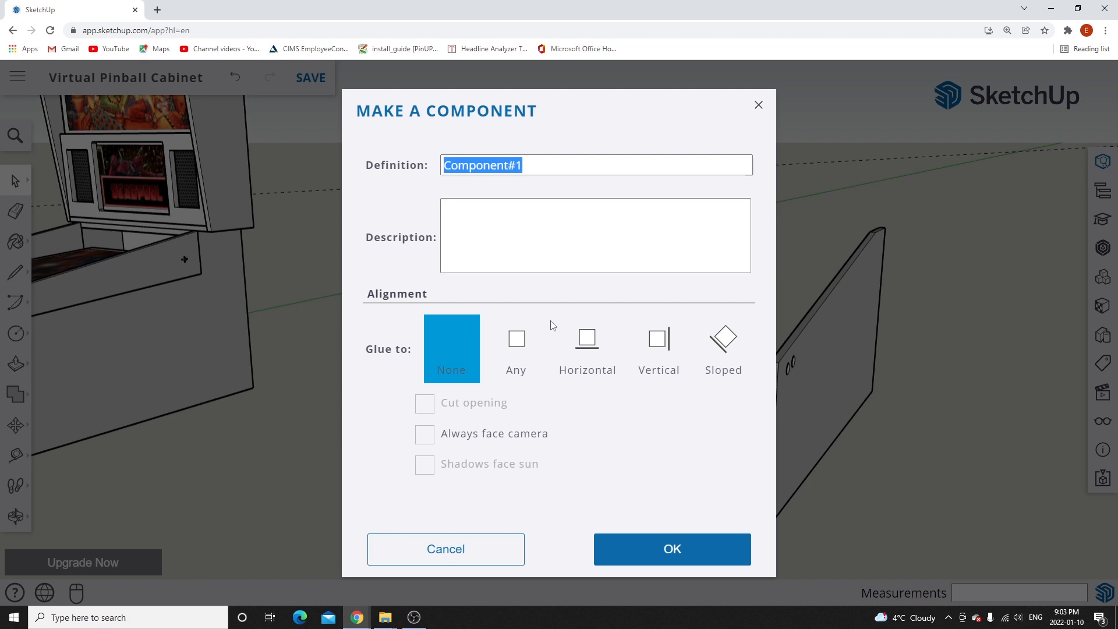
pyautogui.write('left ')
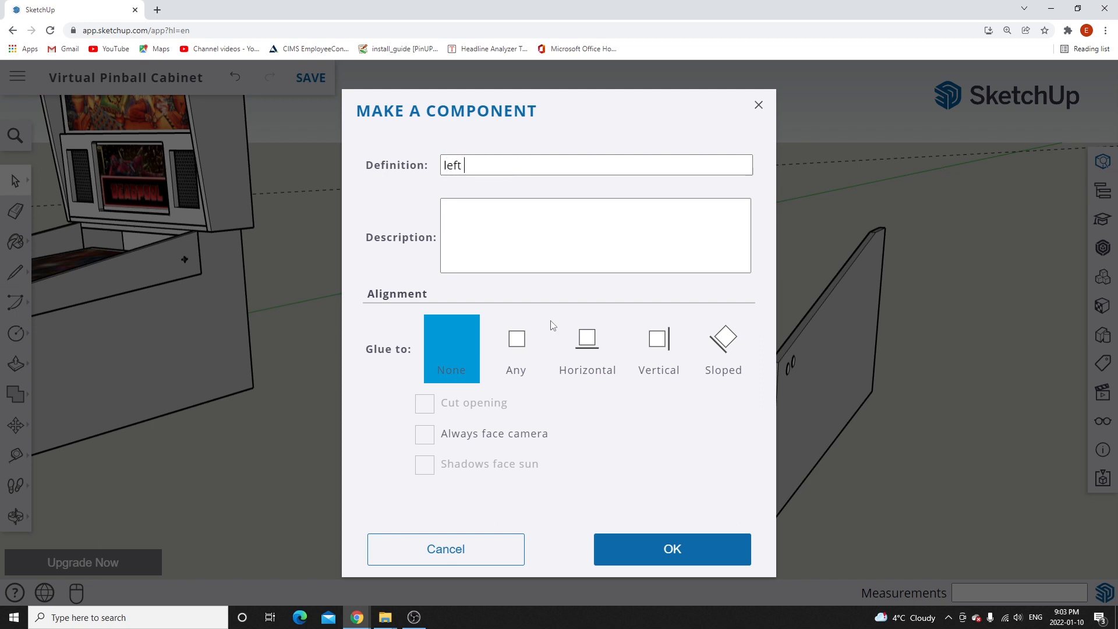
pyautogui.write('side cabinet')
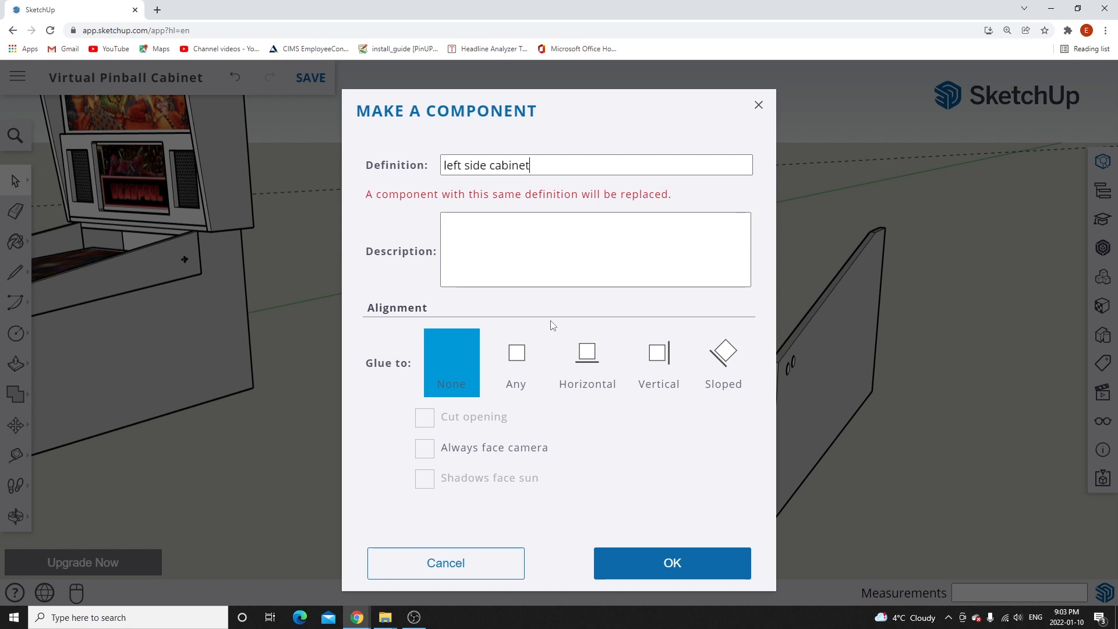
pyautogui.write(' 2')
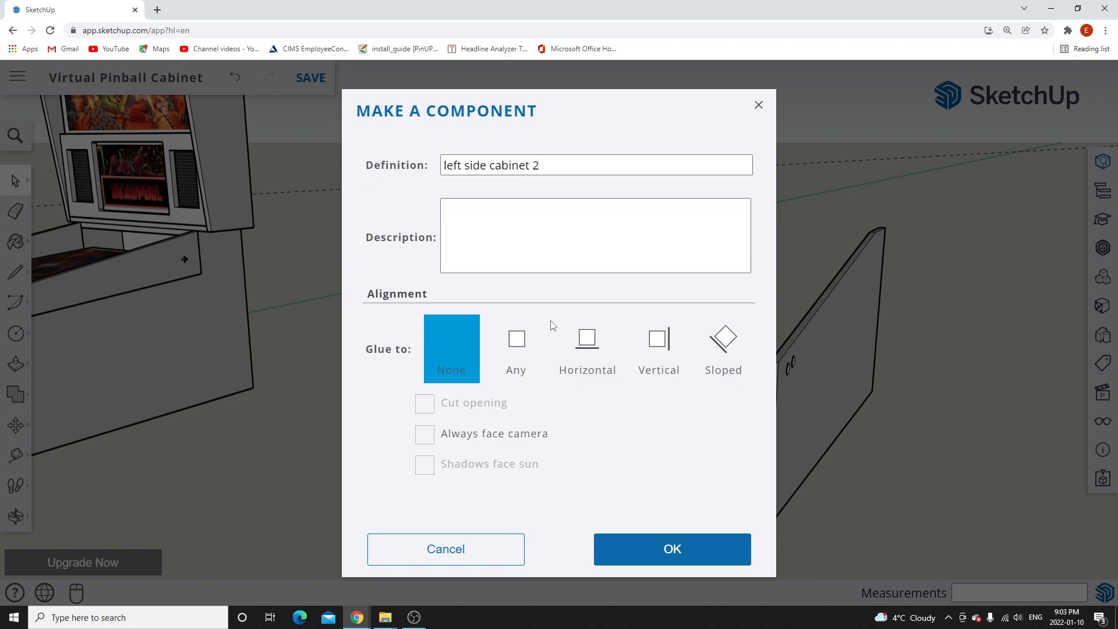
pyautogui.click(660, 548)
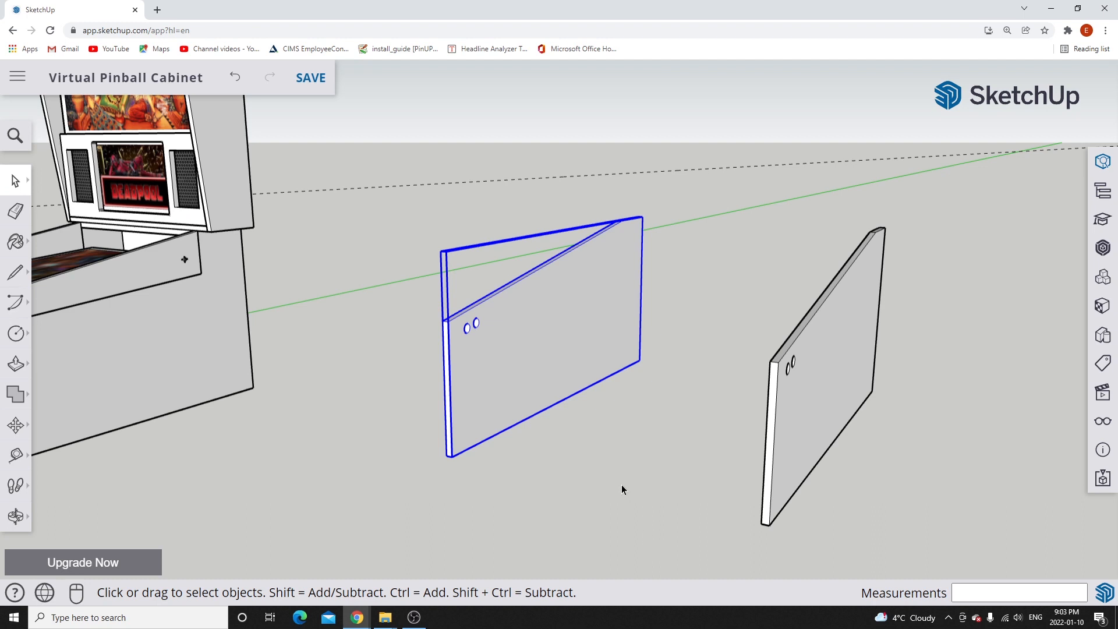
pyautogui.click(627, 464)
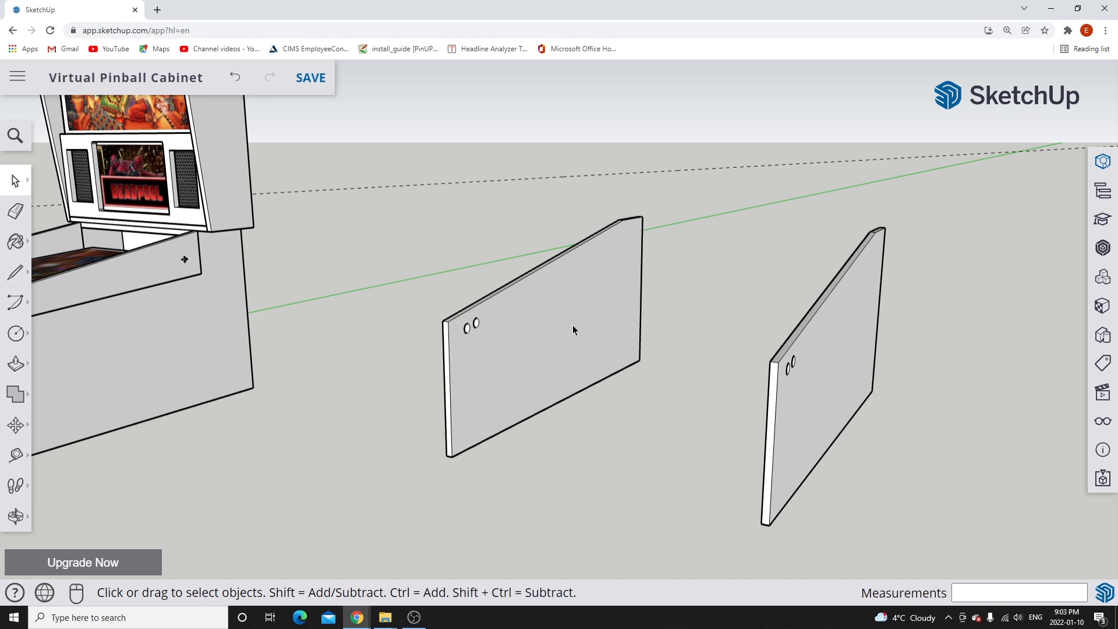
pyautogui.moveTo(725, 183); pyautogui.dragTo(910, 565)
pyautogui.rightClick(814, 389)
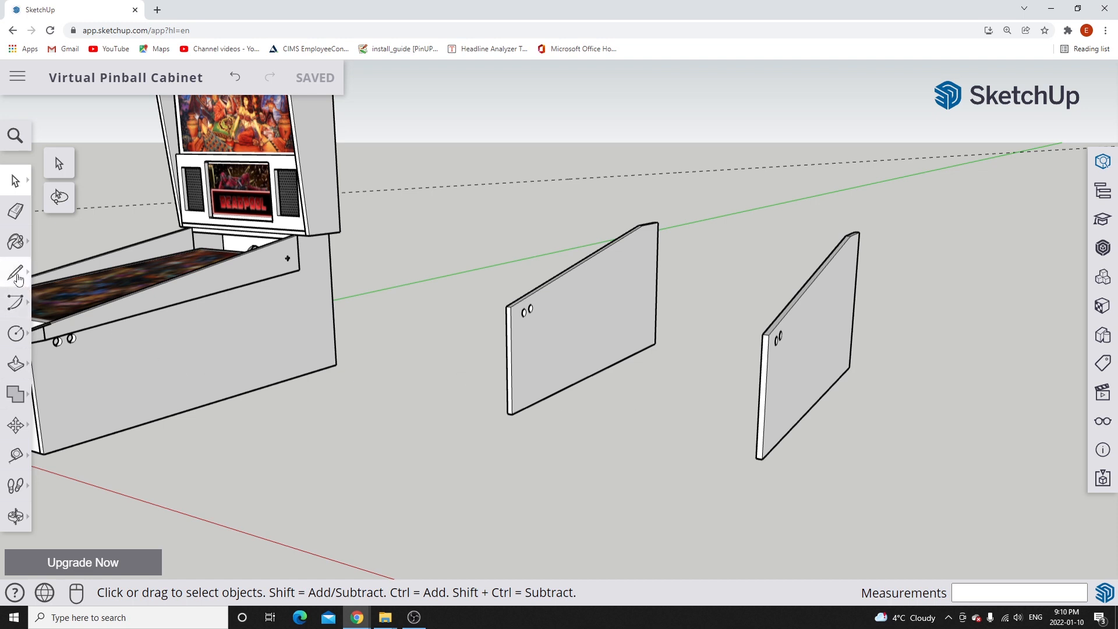
# Draw an upright rectangle in front of the side walls with lines, 15.75 inches high along blue and 25 inches wide along red.
pyautogui.click(18, 277)
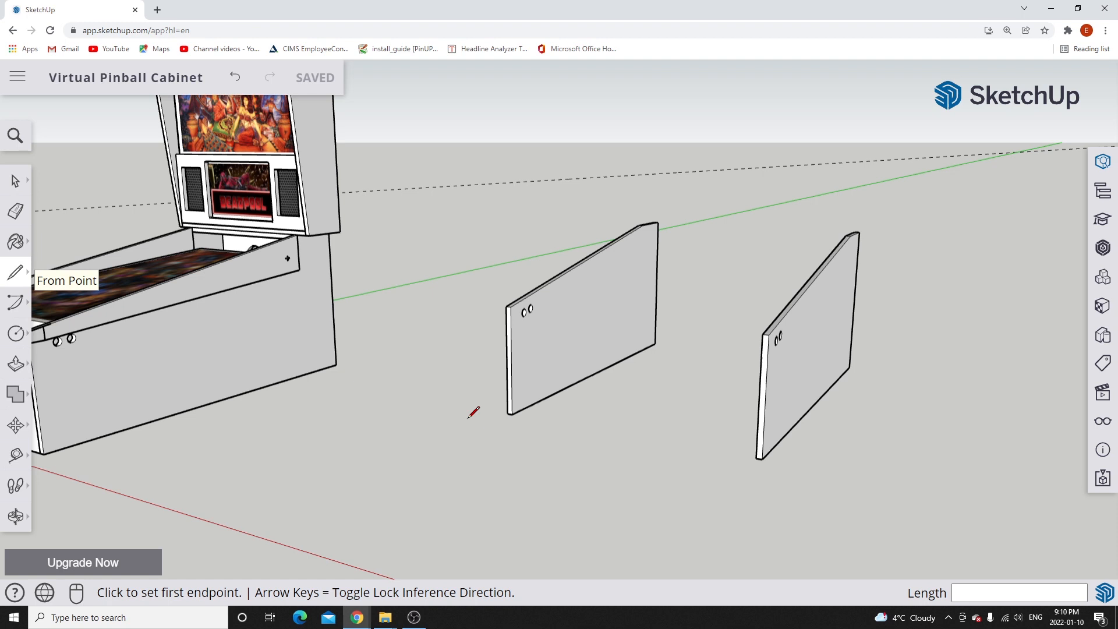
pyautogui.click(523, 441)
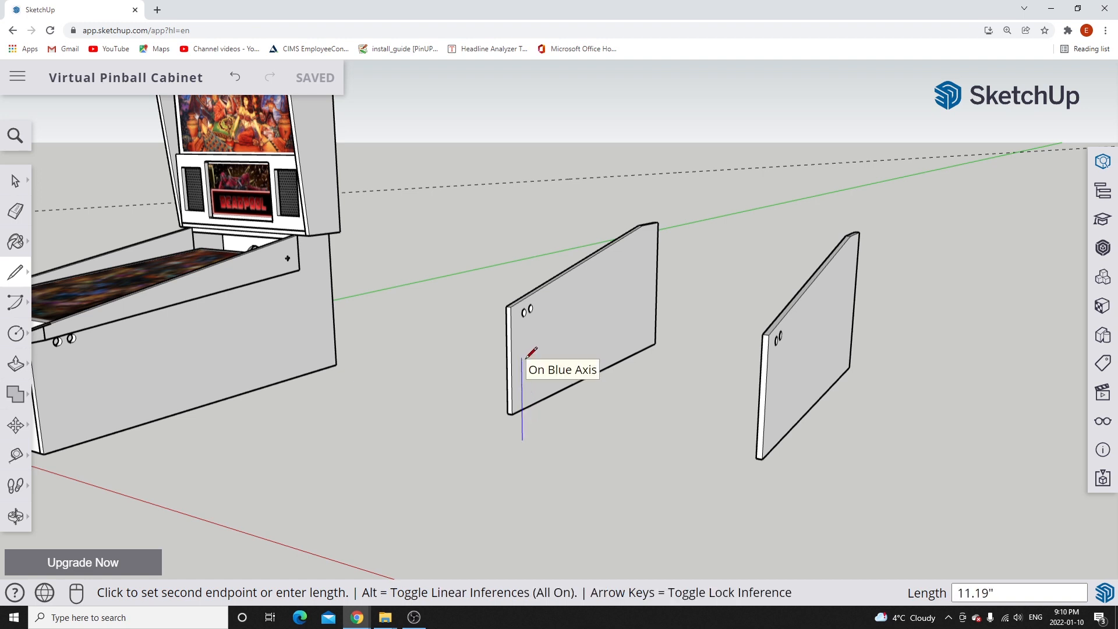
pyautogui.write('15.75')
pyautogui.press('Return')
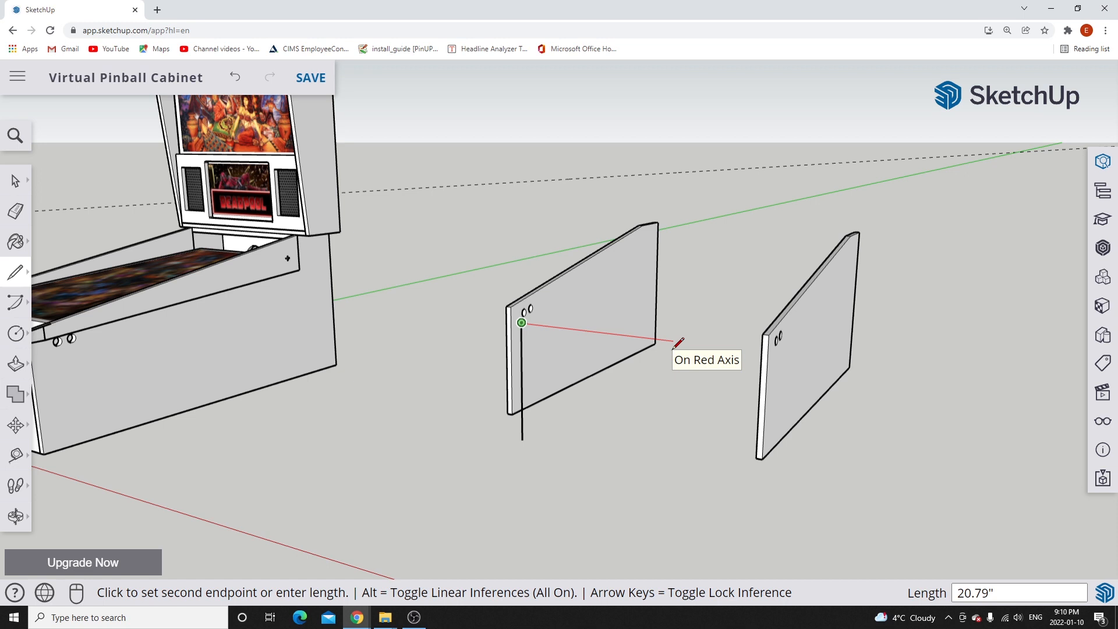
pyautogui.write('25')
pyautogui.press('Return')
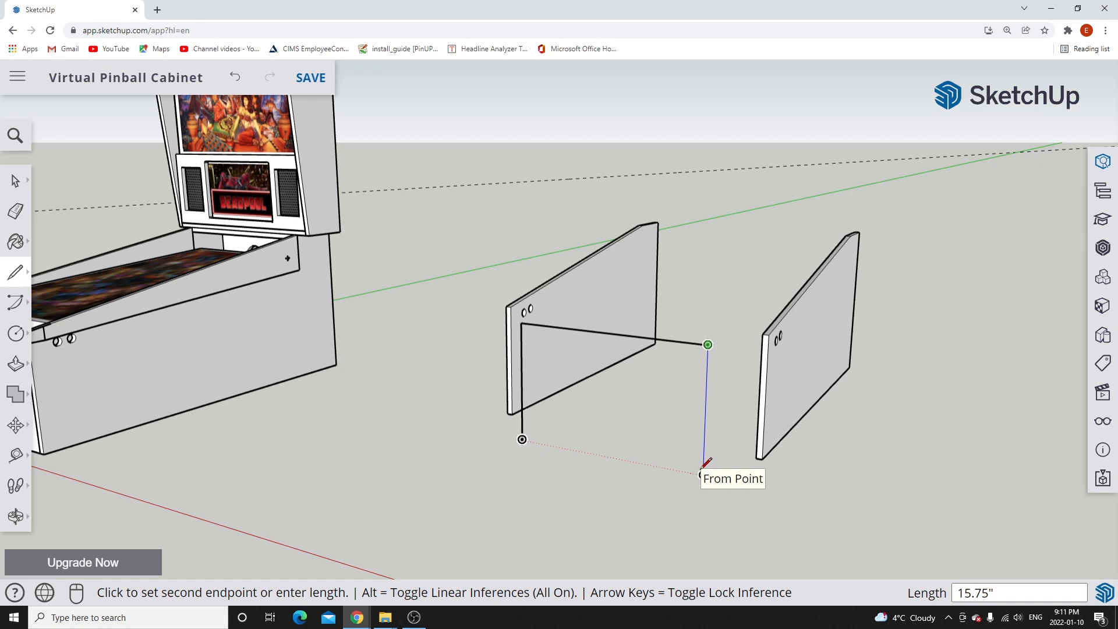
pyautogui.click(703, 468)
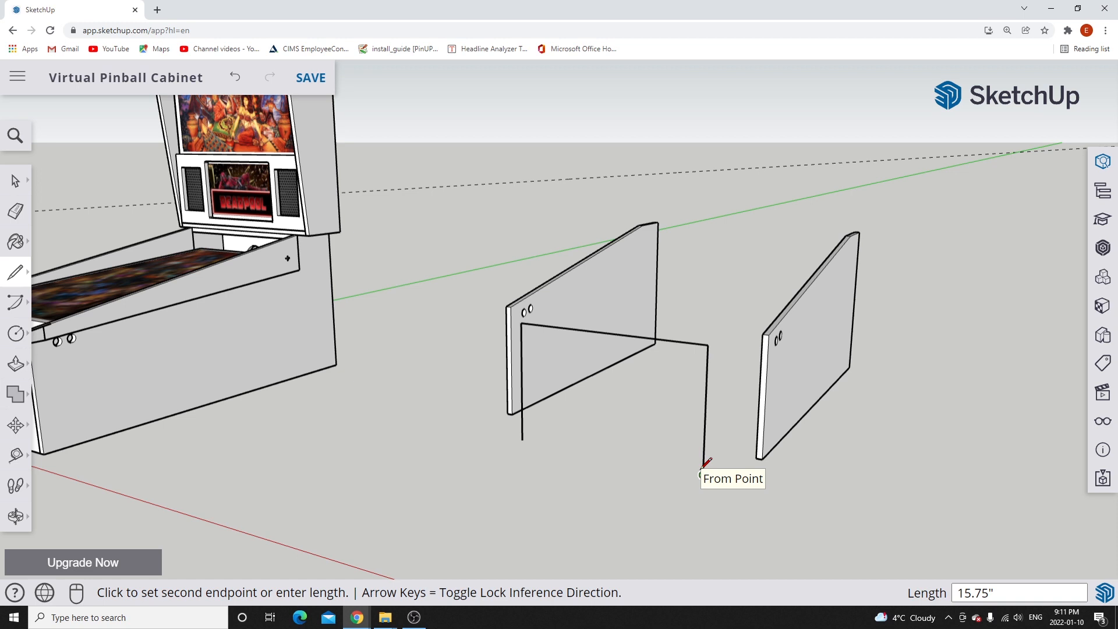
pyautogui.click(522, 439)
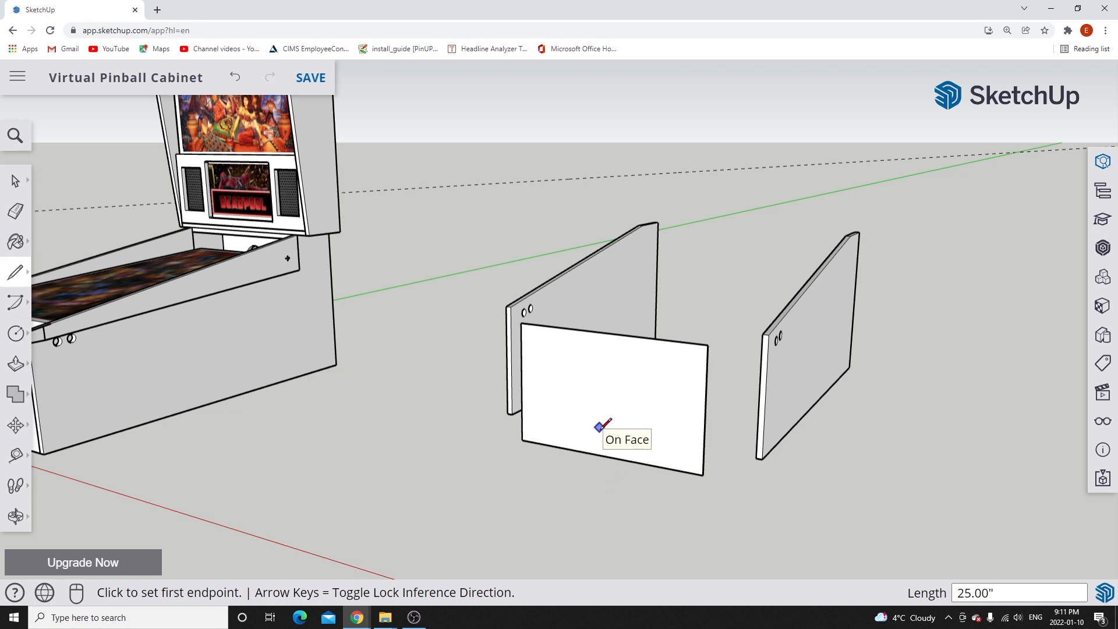
# Measure the height and width of the new front panel rectangle with the Tape Measure.
pyautogui.click(14, 457)
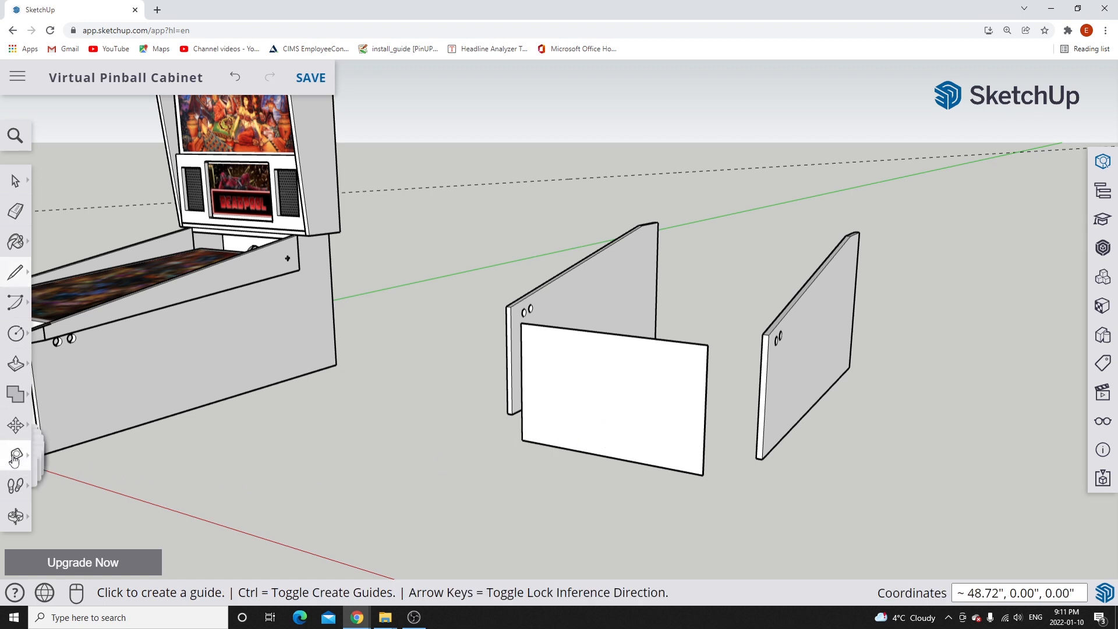
pyautogui.click(708, 344)
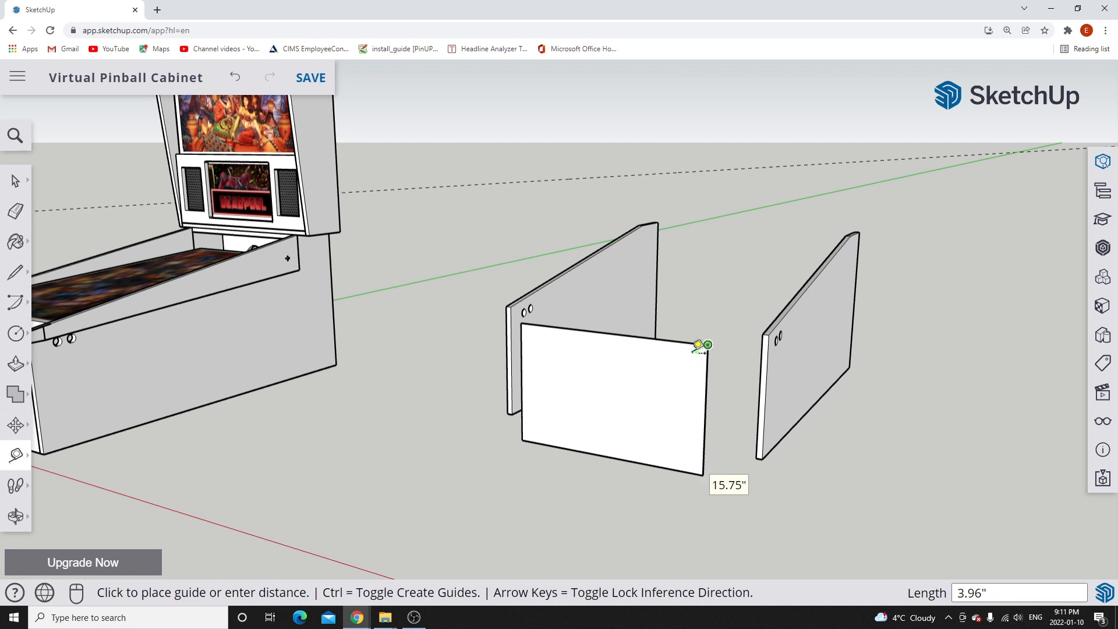
pyautogui.click(531, 317)
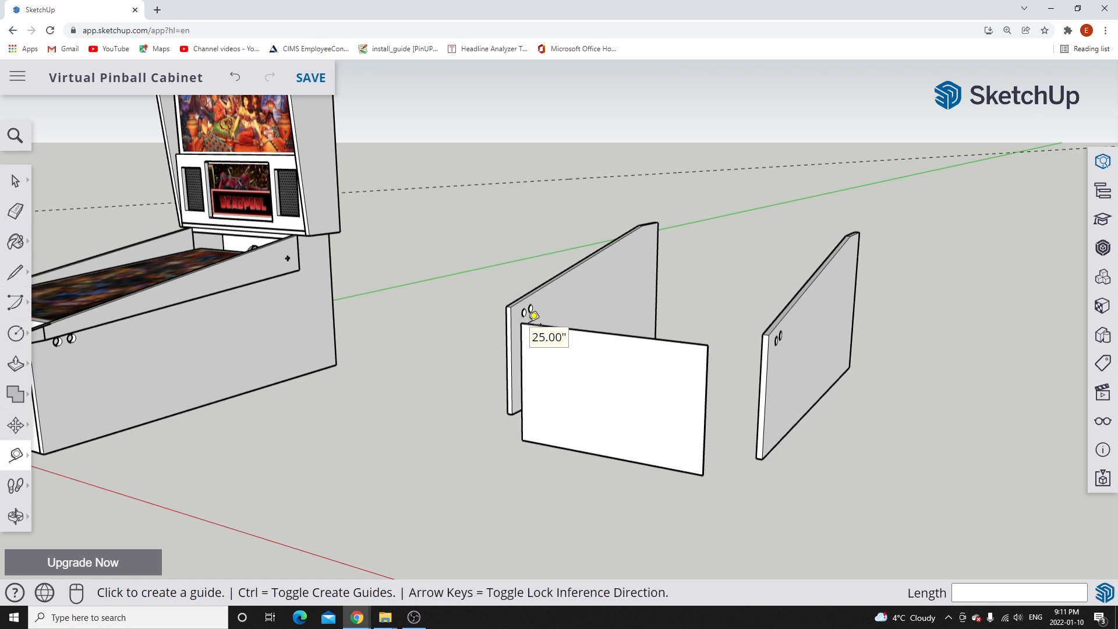
pyautogui.click(523, 438)
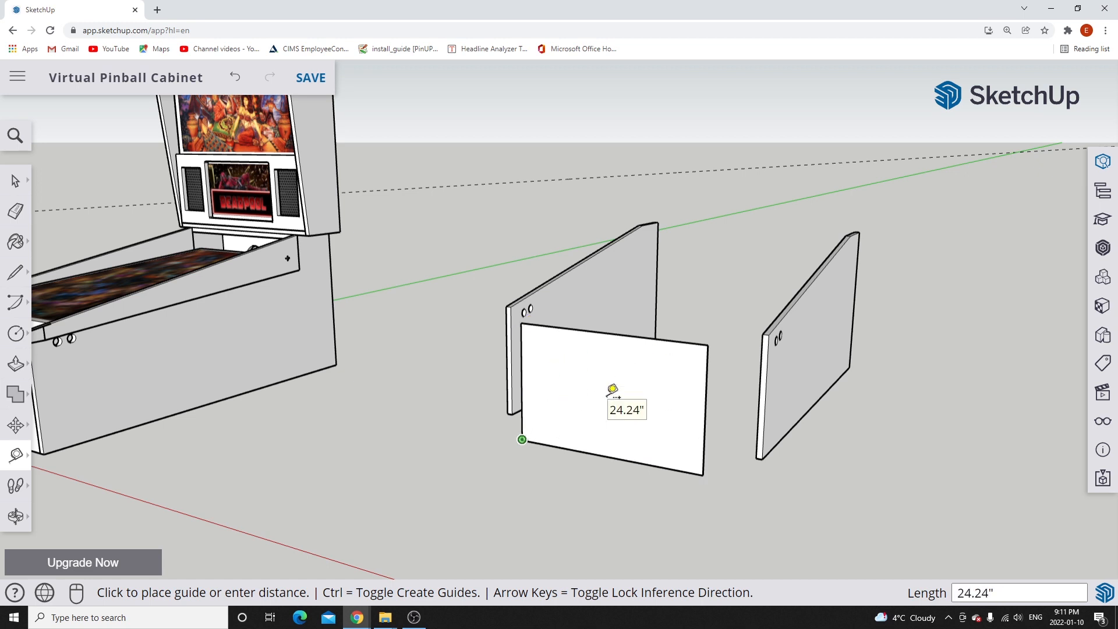
pyautogui.press('Escape')
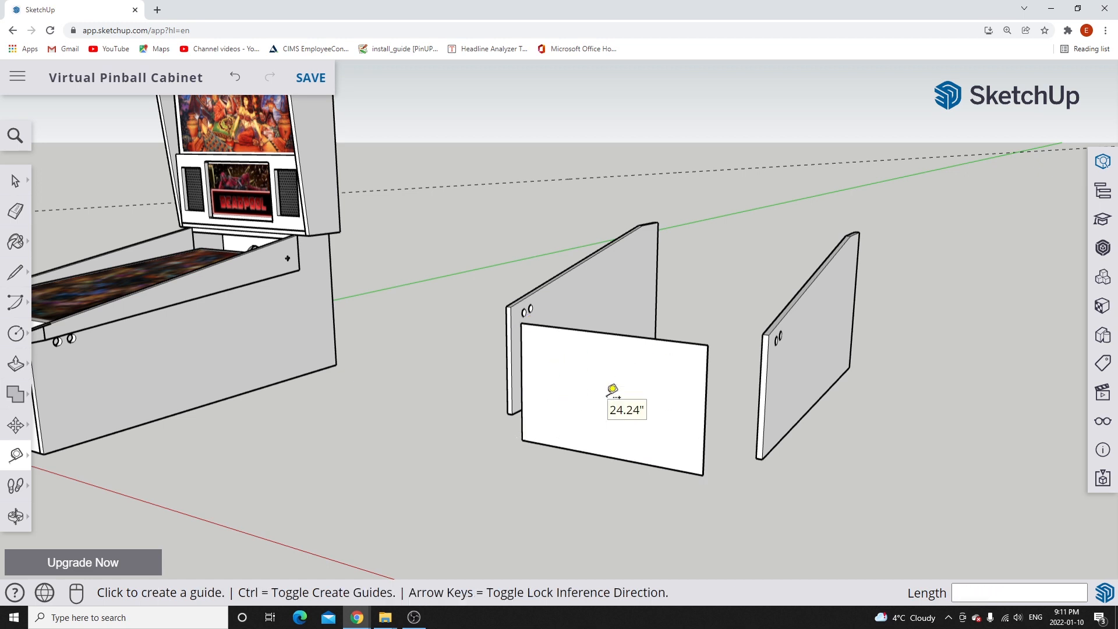
# Push/Pull the front panel rectangle 0.75 inches toward the side walls to give it thickness.
pyautogui.click(17, 371)
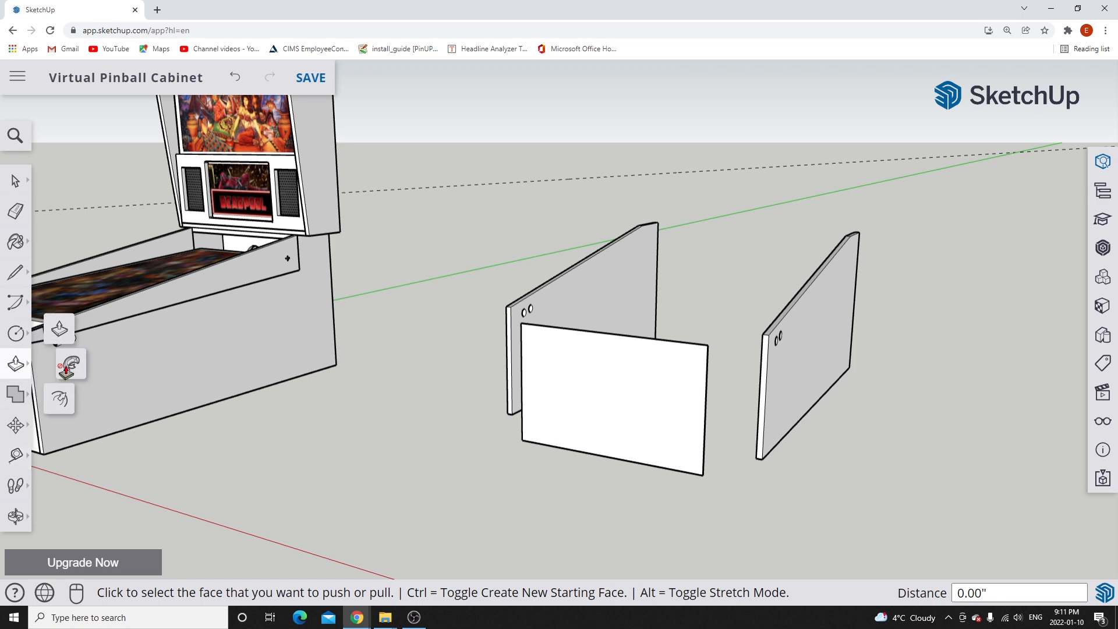
pyautogui.click(665, 379)
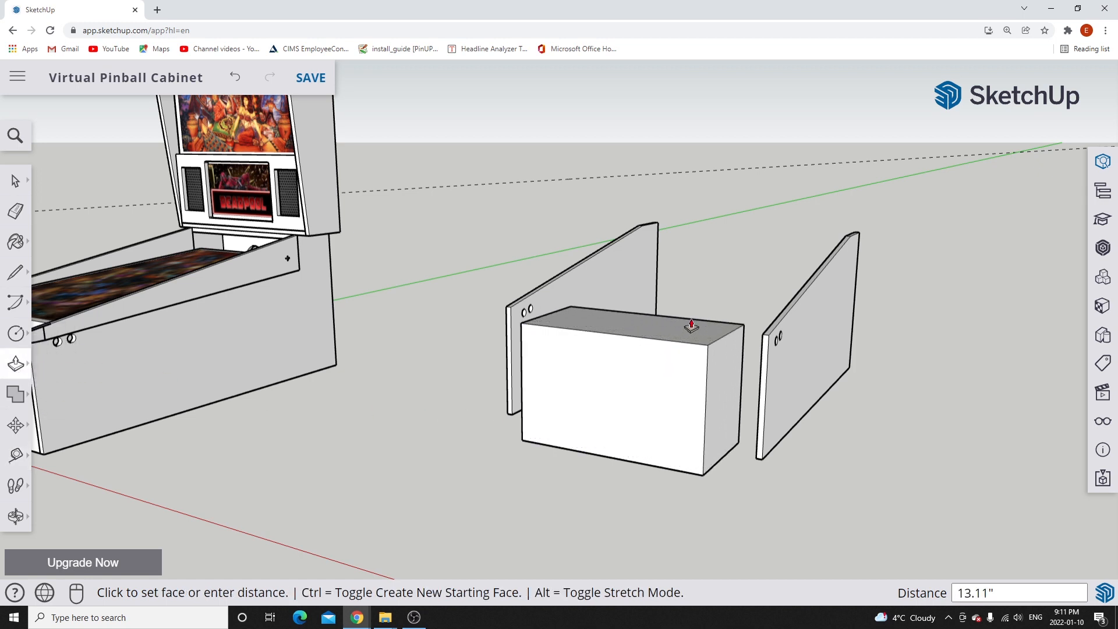
pyautogui.write('.75')
pyautogui.press('Return')
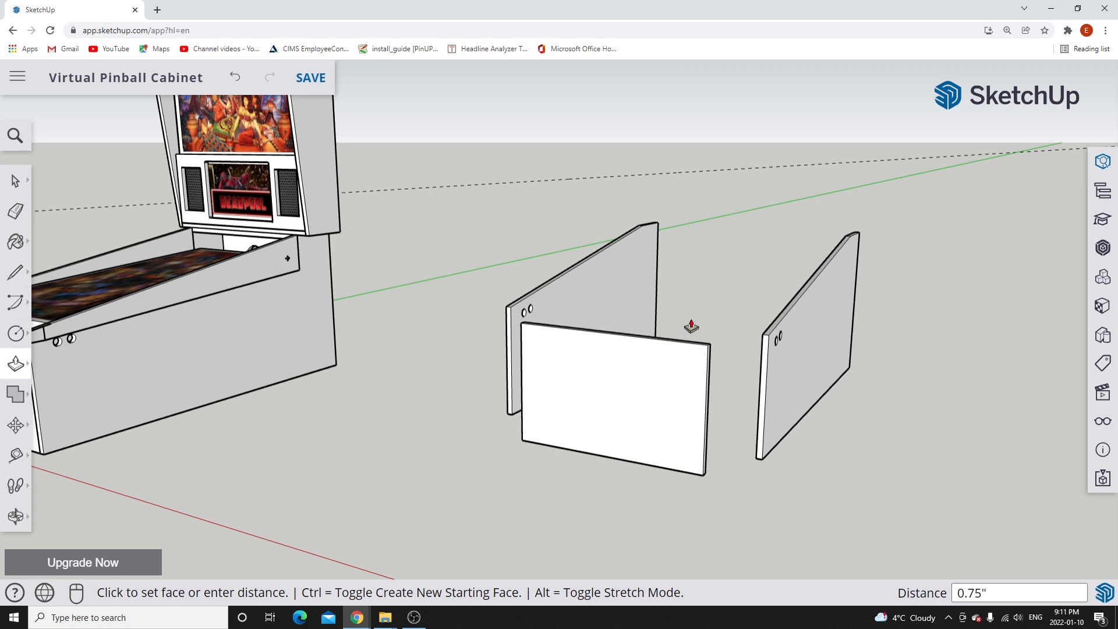
# Examine the front panel and both side walls from several angles and distances, alternating between the Line and Orbit tools.
pyautogui.scroll(1, 666, 320)
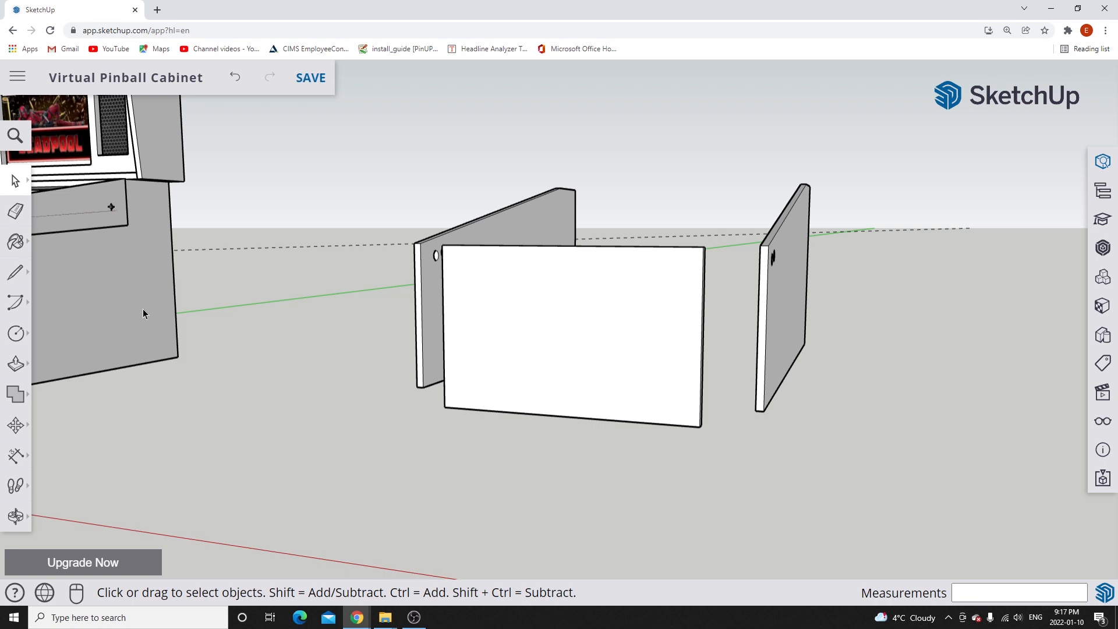
pyautogui.click(15, 272)
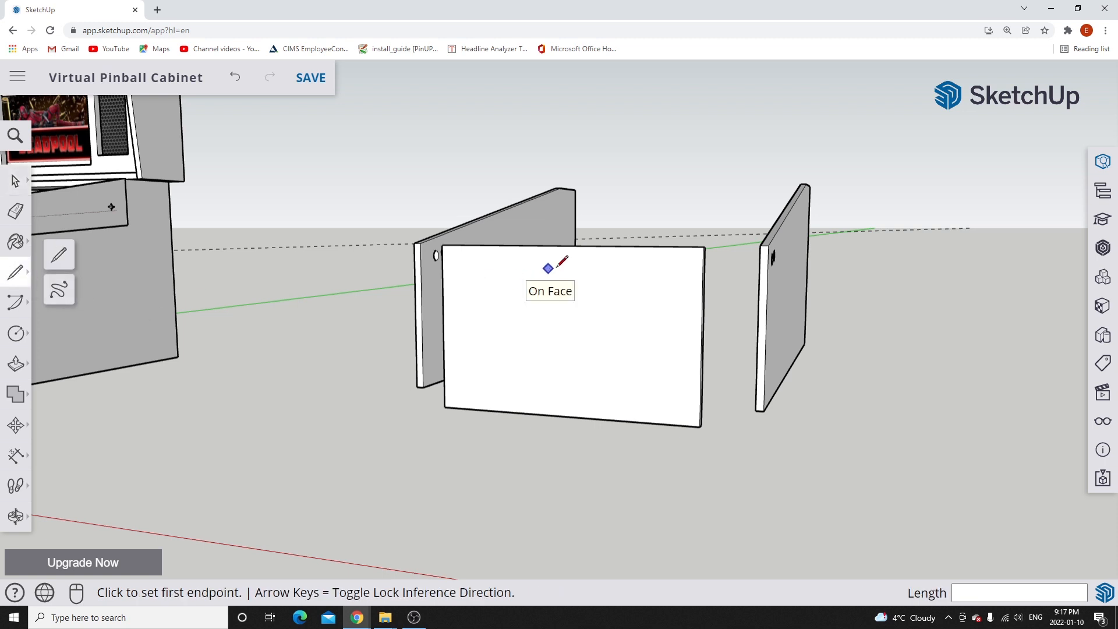
pyautogui.moveTo(582, 261)
pyautogui.mouseDown(button='middle')
pyautogui.moveTo(594, 295)
pyautogui.moveTo(669, 342)
pyautogui.mouseUp(button='middle')
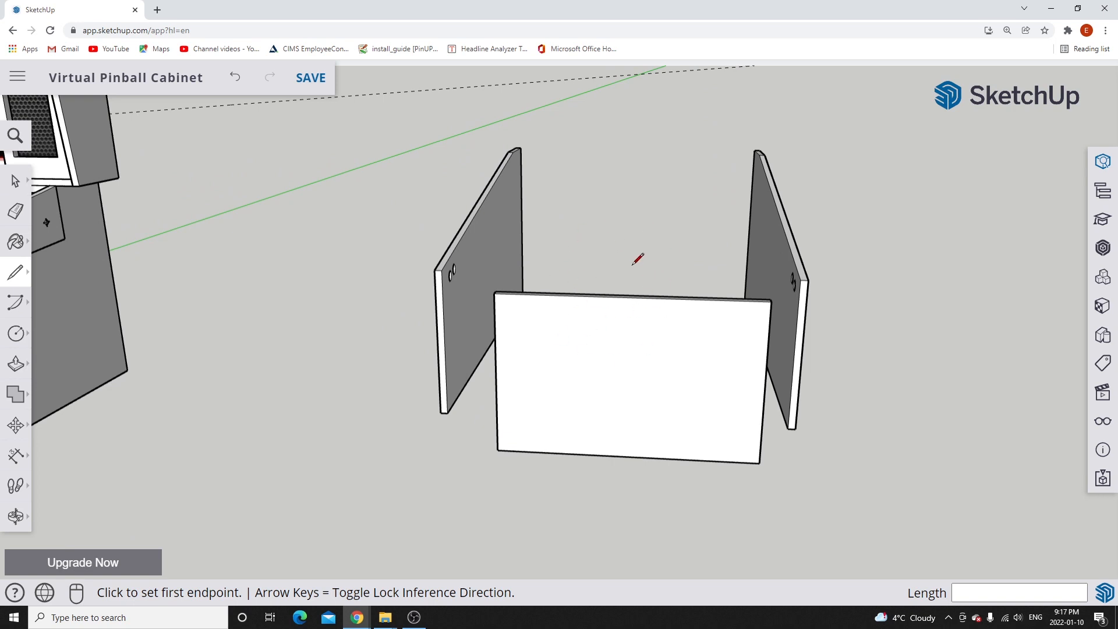
pyautogui.scroll(1, 637, 259)
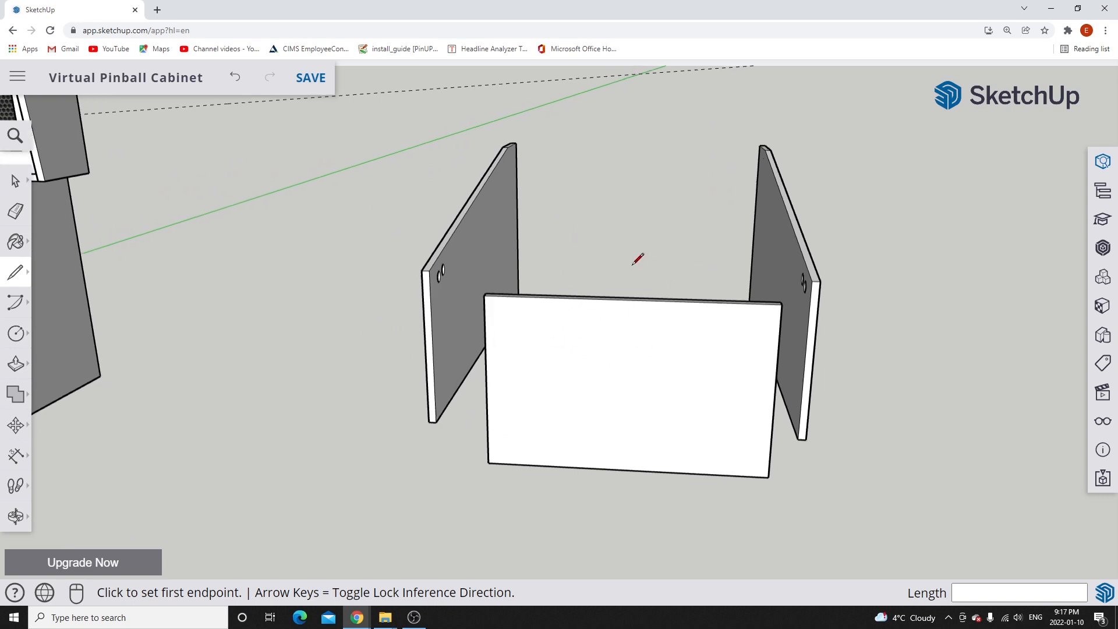
pyautogui.press('o')
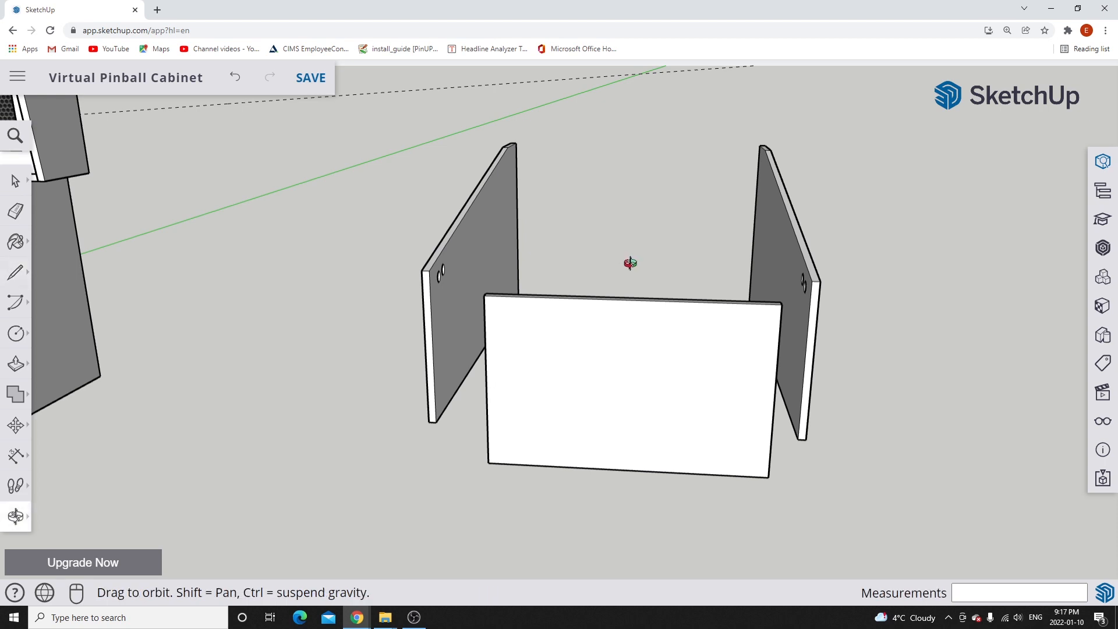
pyautogui.moveTo(630, 263); pyautogui.dragTo(691, 322)
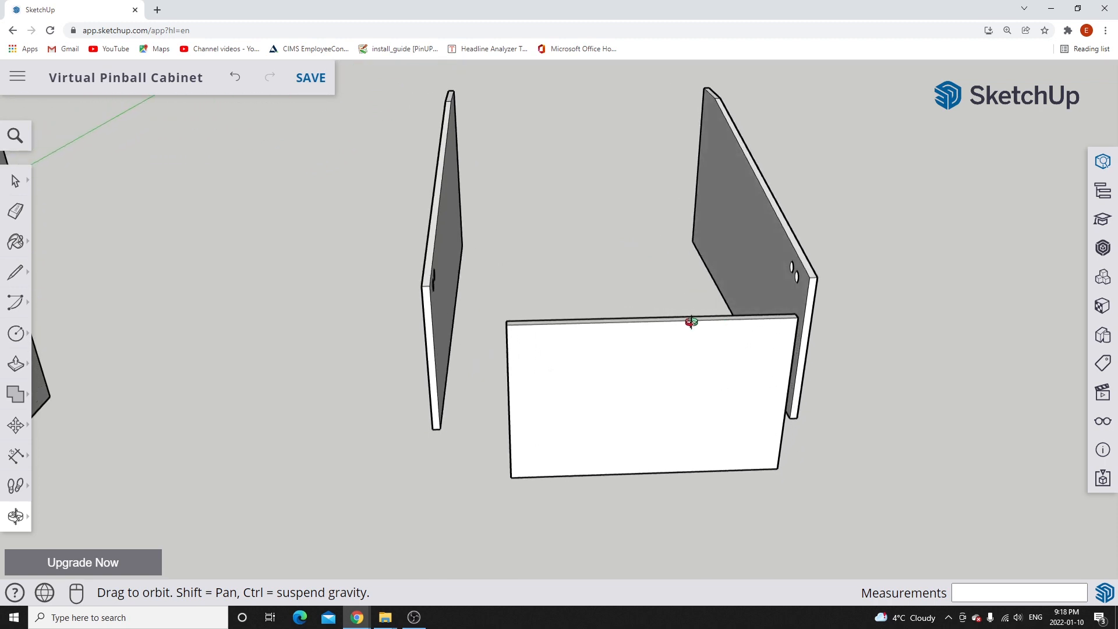
pyautogui.press('l')
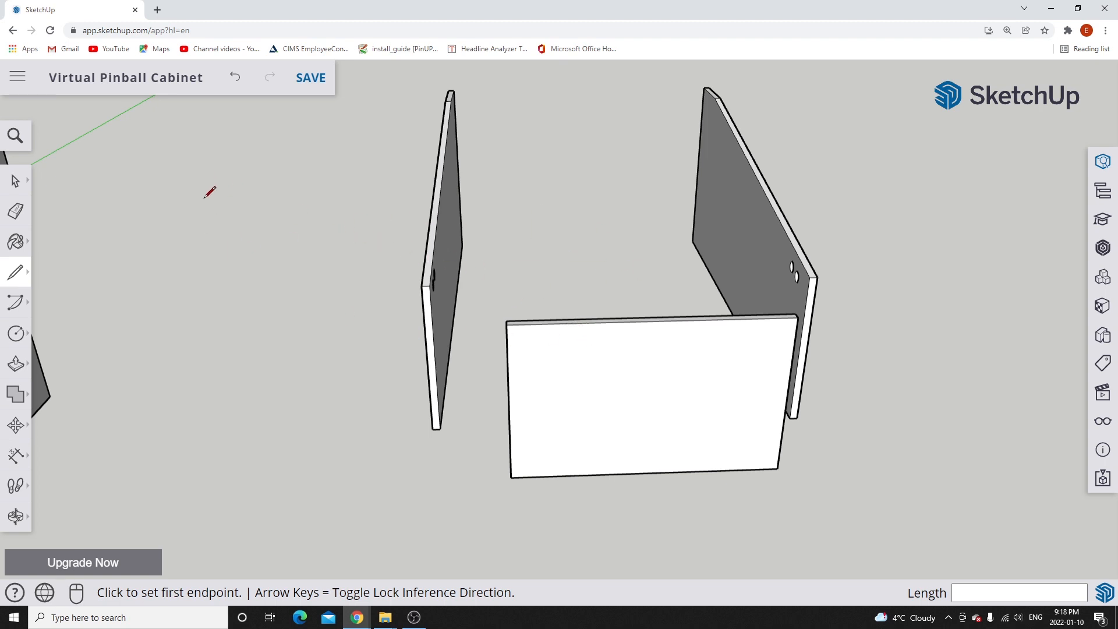
pyautogui.scroll(-8, 132, 184)
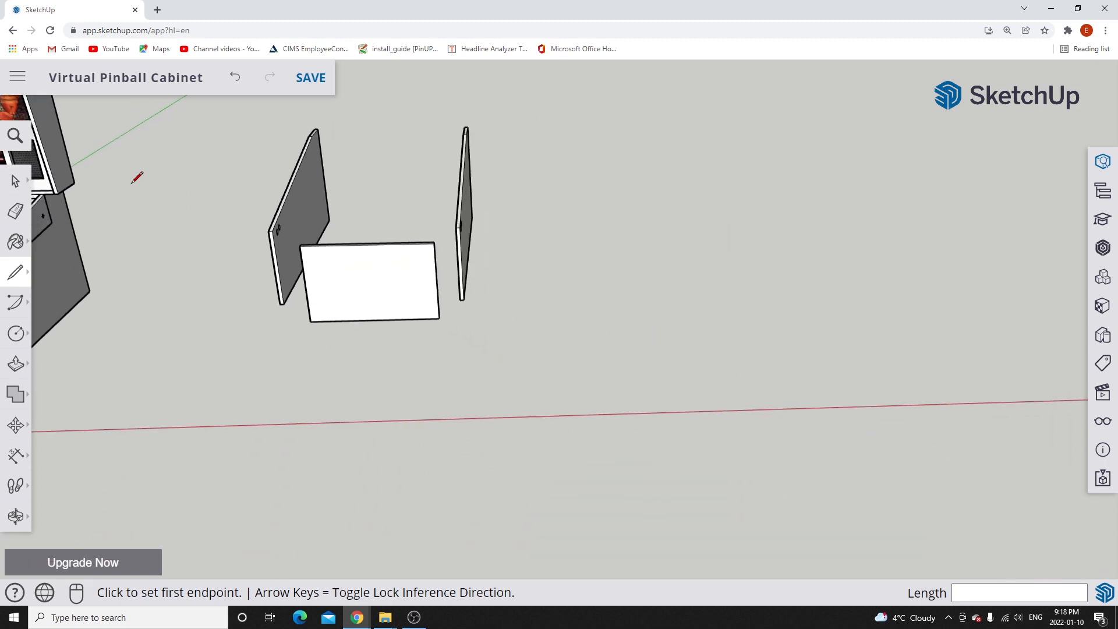
pyautogui.scroll(10, 137, 178)
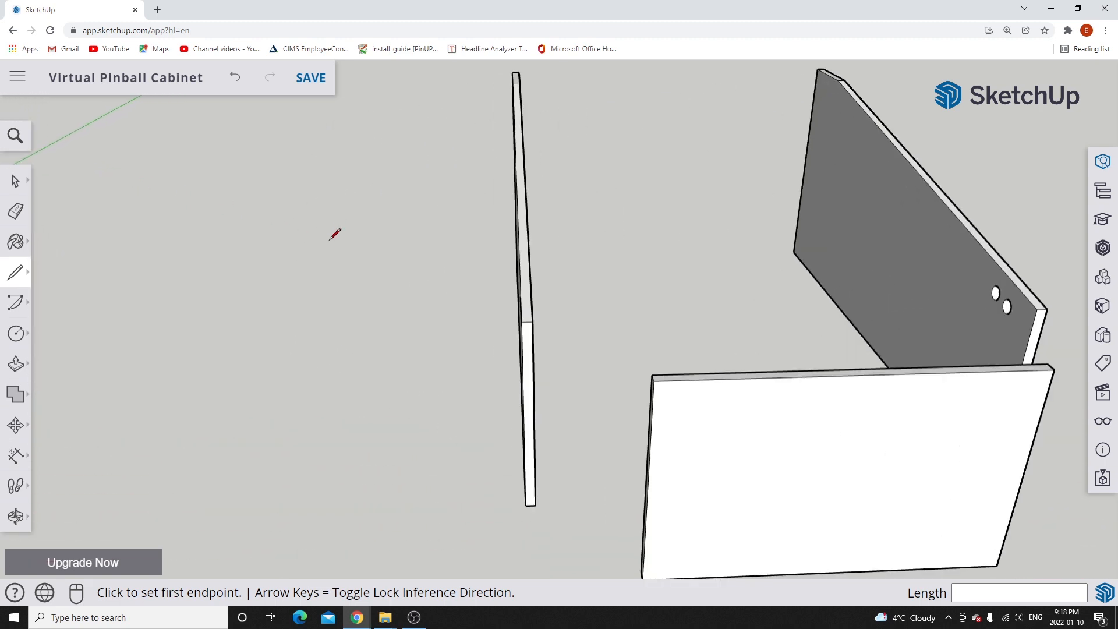
pyautogui.scroll(8, 800, 251)
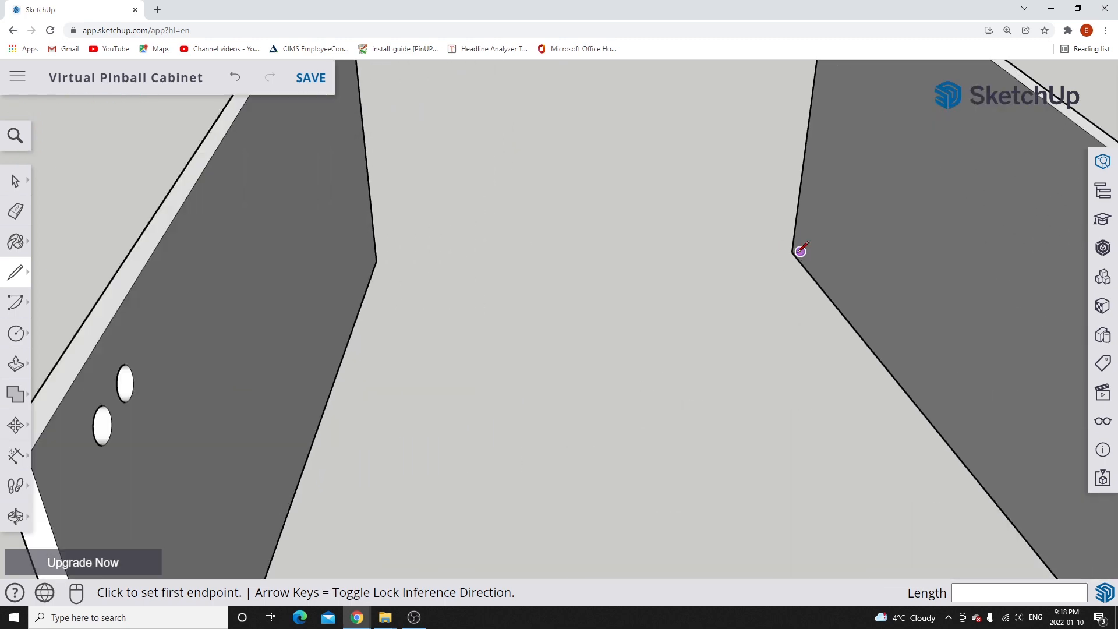
pyautogui.scroll(-8, 801, 249)
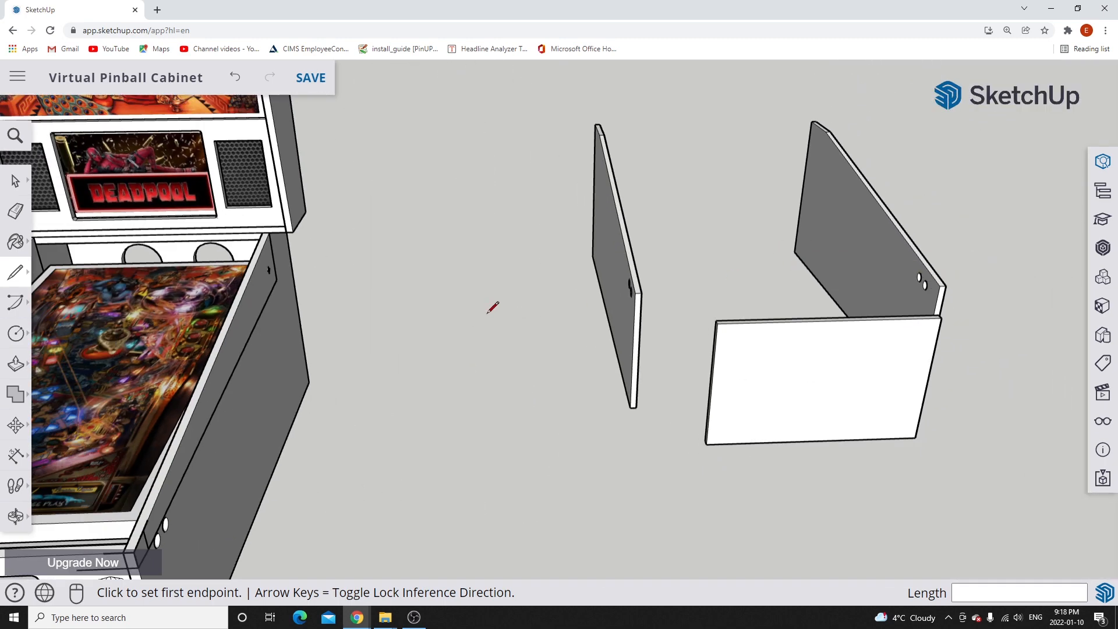
# Draw a vertical centre line on the front panel's outer face, running down from the midpoint of its top edge.
pyautogui.moveTo(589, 312); pyautogui.dragTo(491, 292, button='middle')
pyautogui.scroll(5, 904, 357)
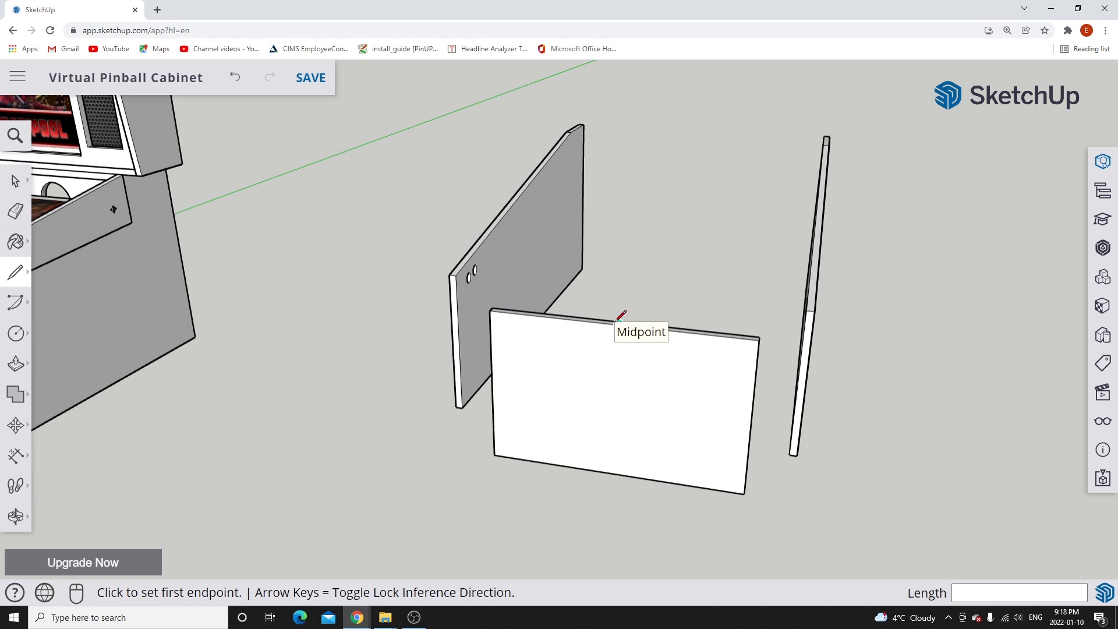
pyautogui.scroll(4, 618, 320)
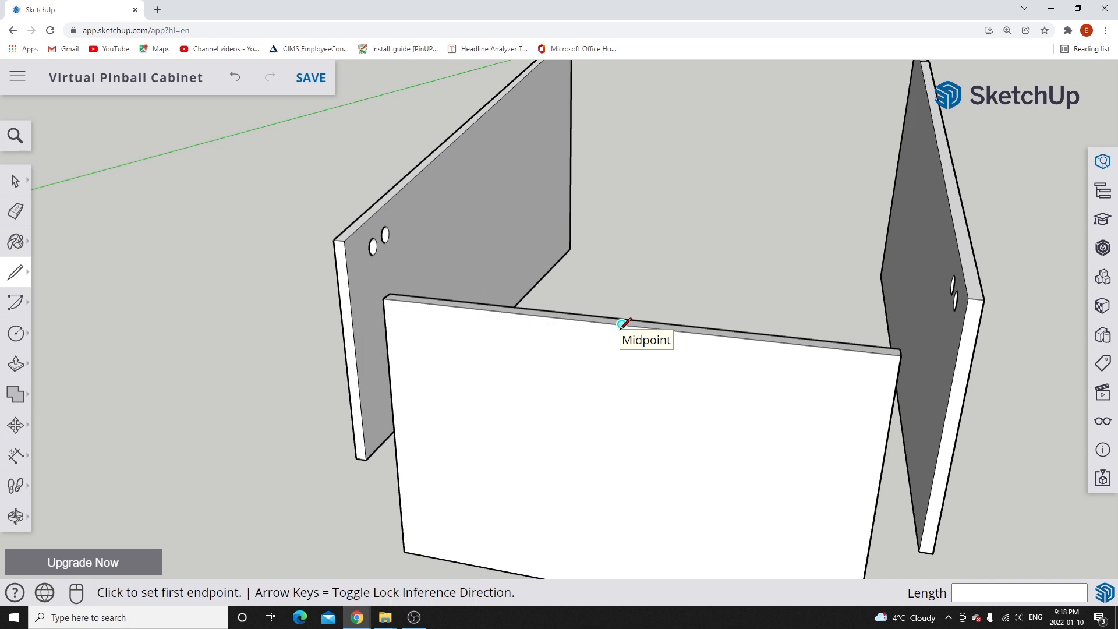
pyautogui.click(621, 323)
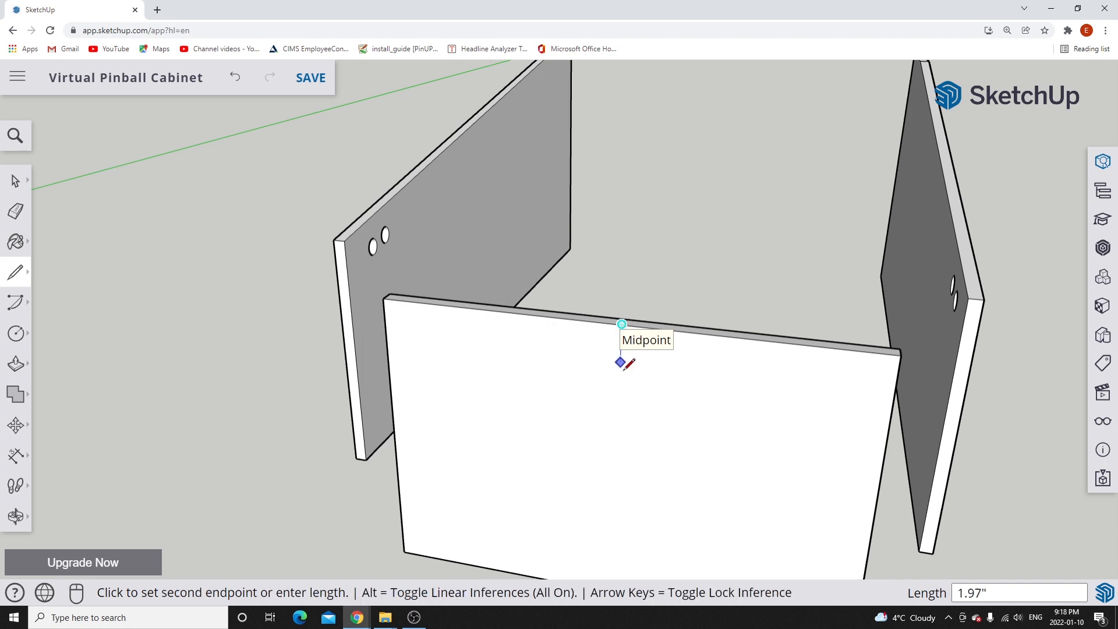
pyautogui.click(618, 431)
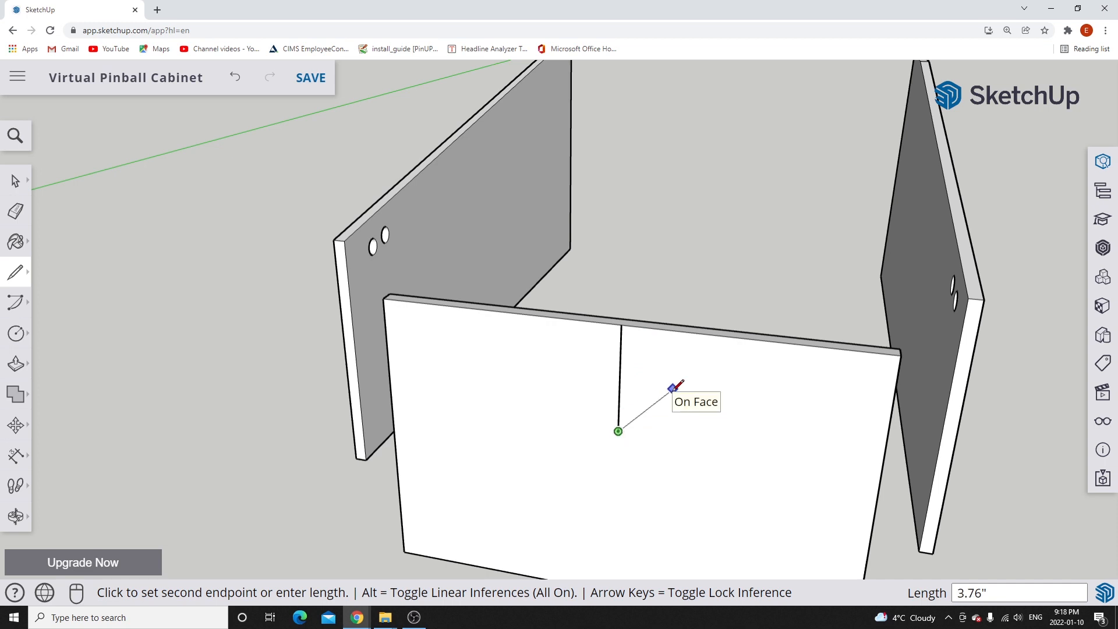
pyautogui.press('Escape')
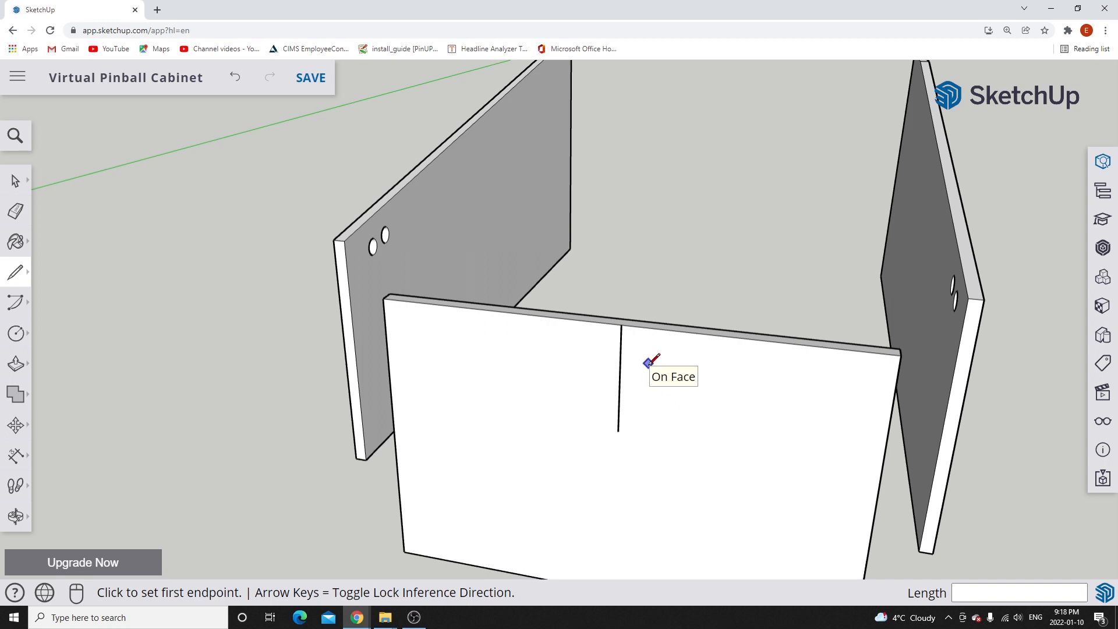
# Mark a point 1.71875 inches below the top edge on the front panel's centre line with a line from the midpoint.
pyautogui.click(622, 325)
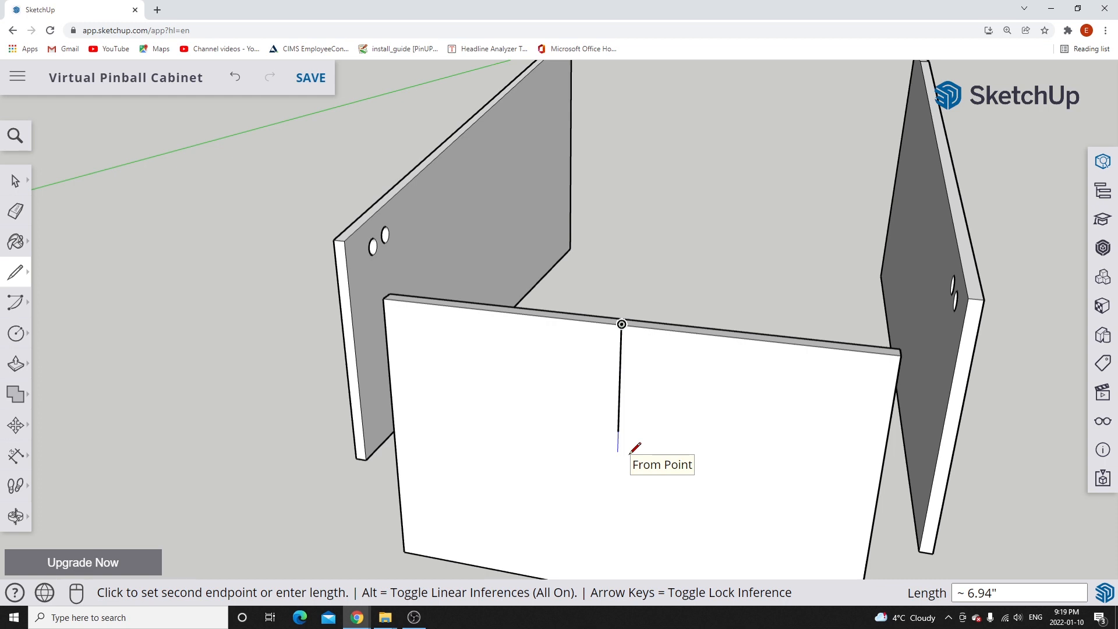
pyautogui.write('1.71875')
pyautogui.press('Return')
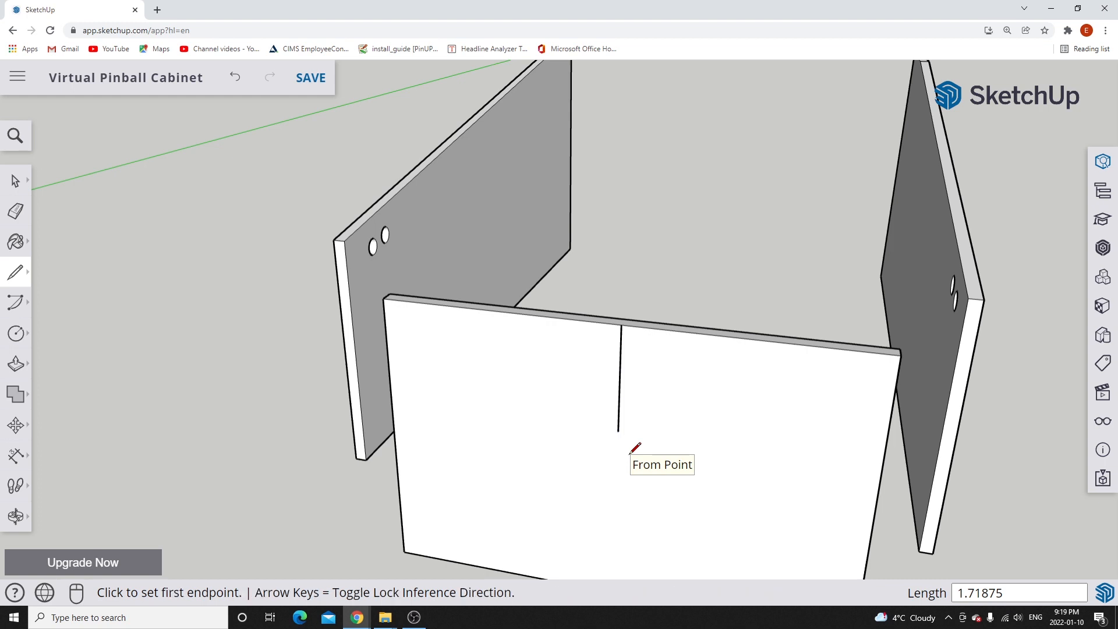
# Draw a centred rectangle 12.25 inches wide and 10.375 inches high from the marked point, starting with a 6.125 inch half-width line.
pyautogui.click(621, 356)
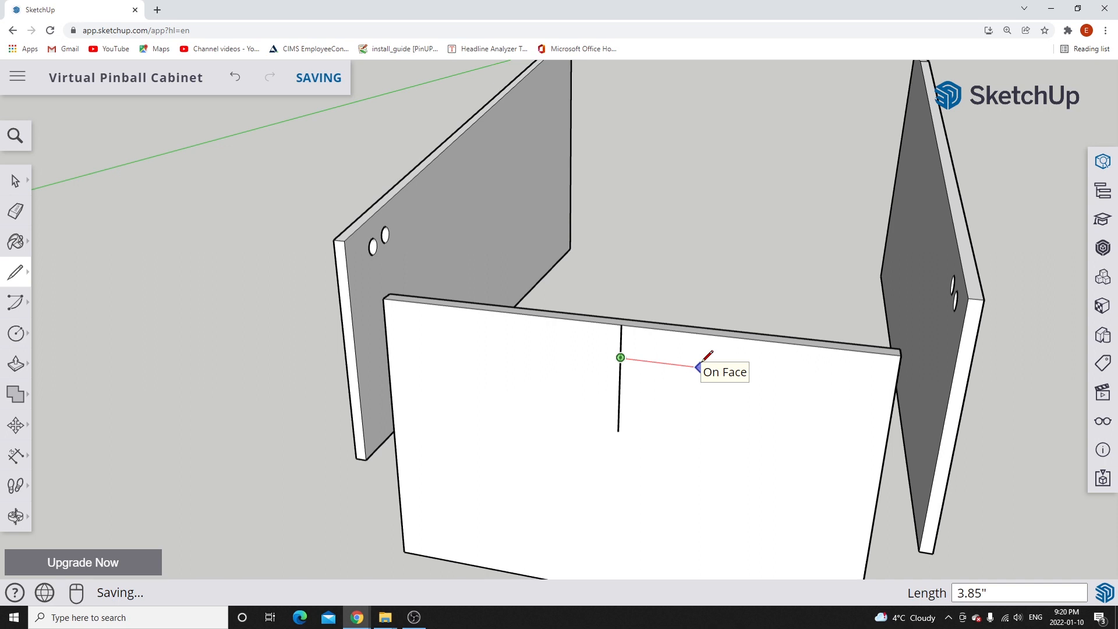
pyautogui.write('6.125')
pyautogui.press('Return')
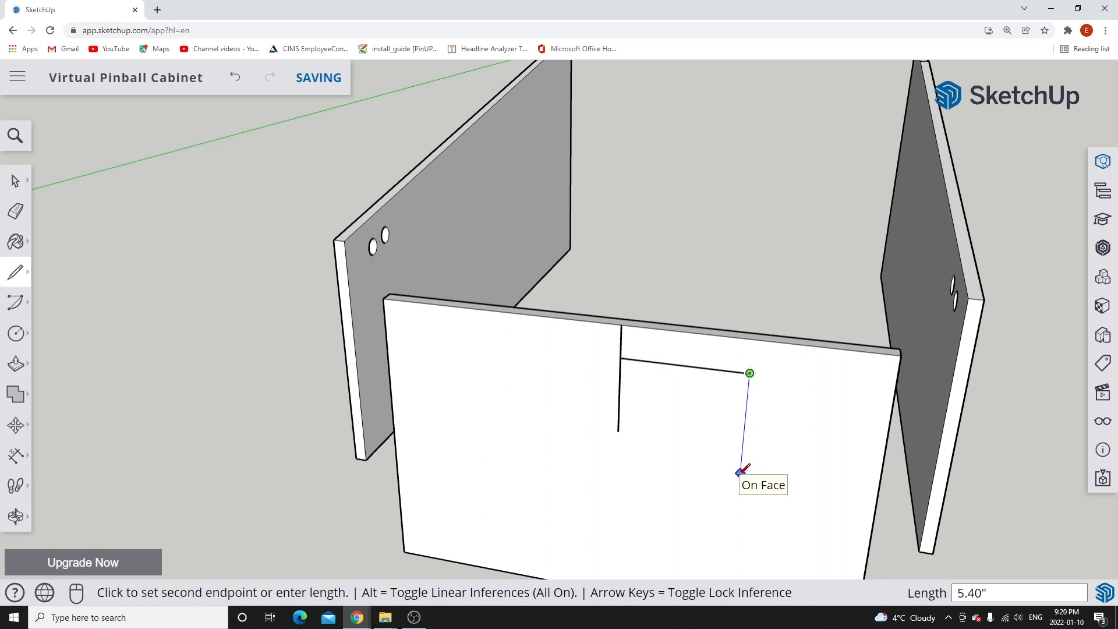
pyautogui.write('10.375')
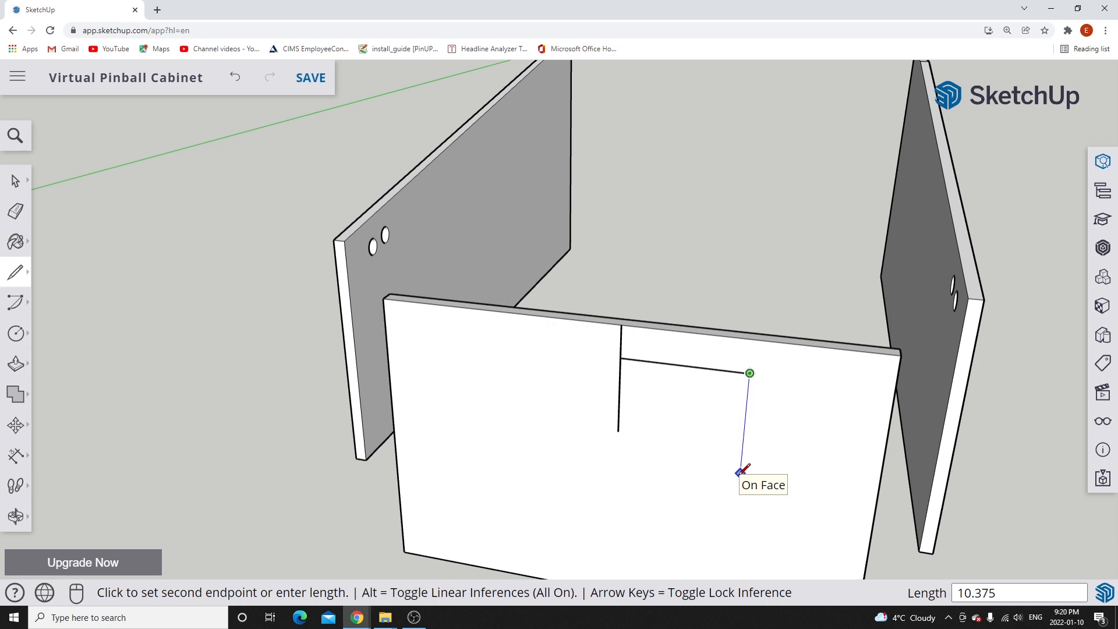
pyautogui.press('Return')
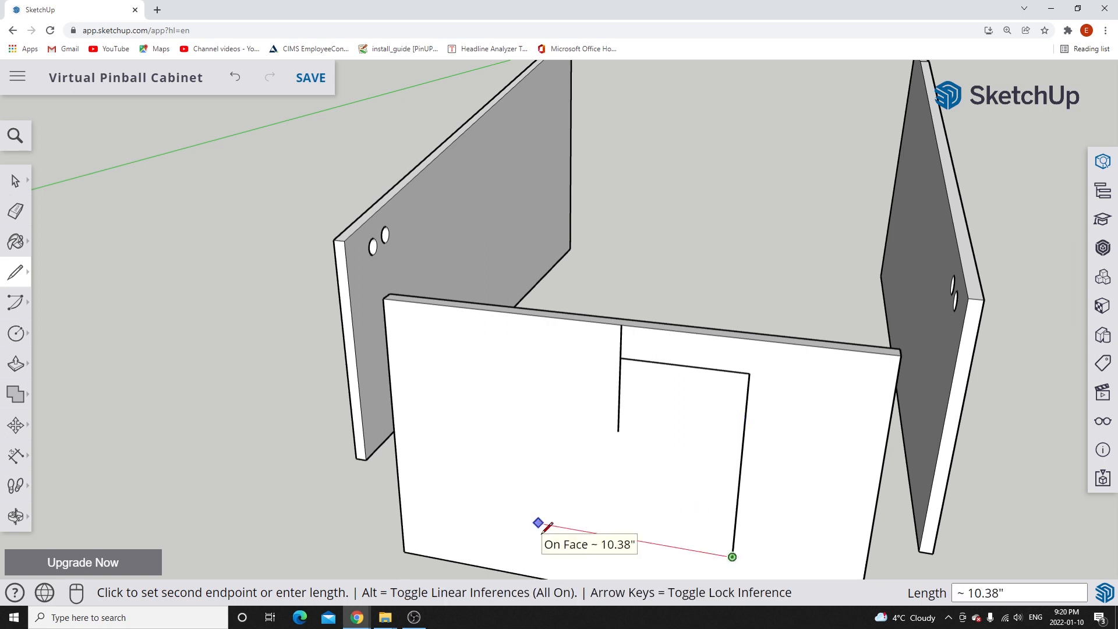
pyautogui.write('12.25')
pyautogui.press('Return')
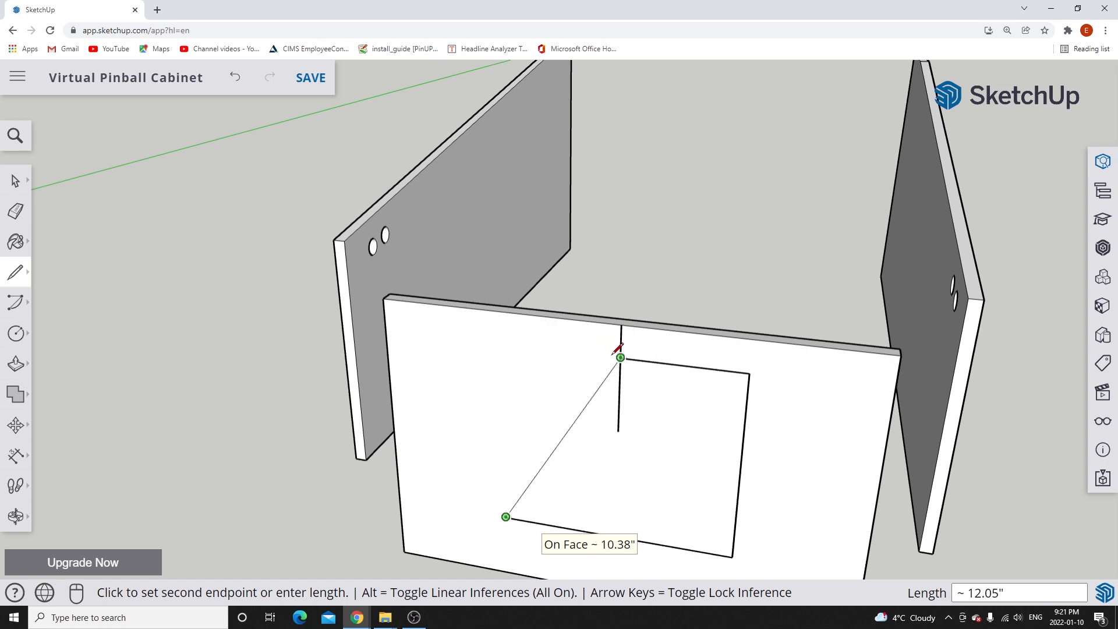
pyautogui.click(500, 343)
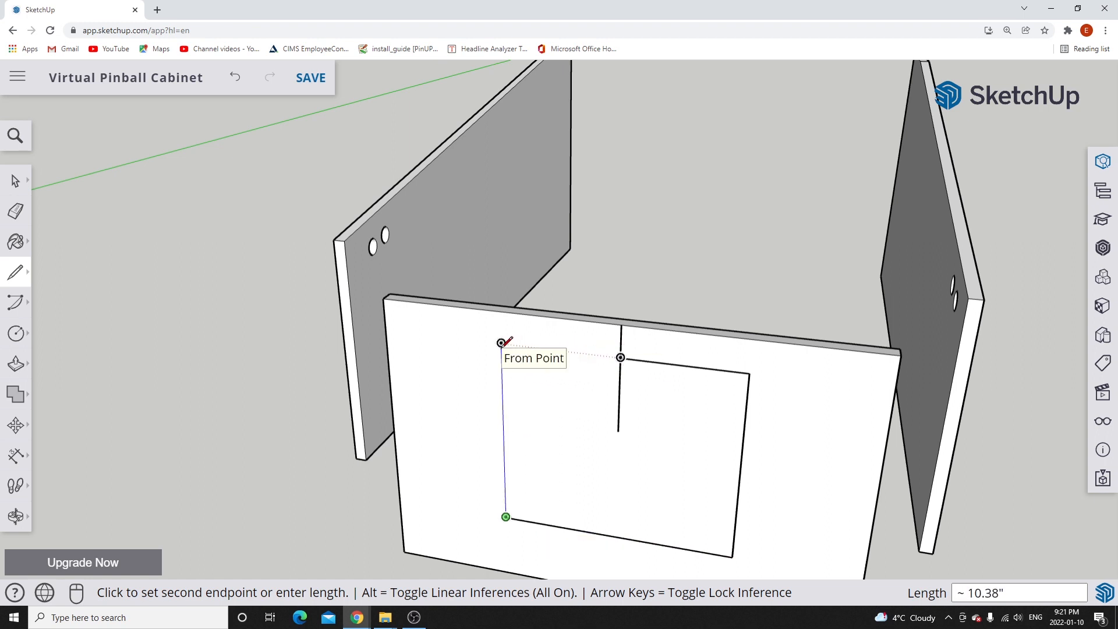
pyautogui.click(620, 357)
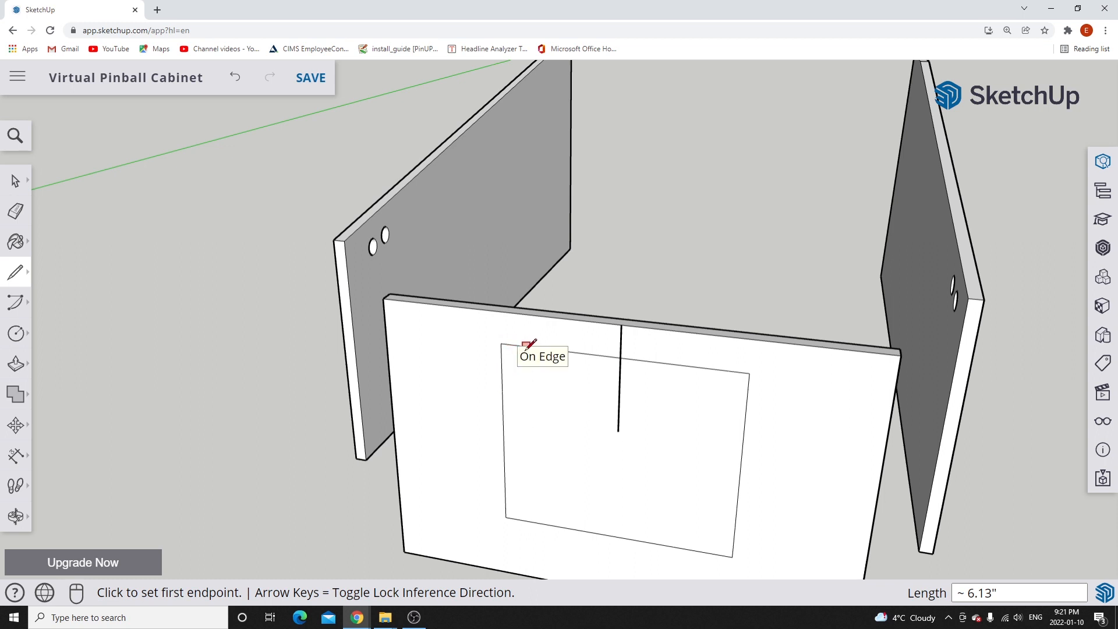
# Delete both segments of the vertical centre line inside and above the rectangle on the front panel.
pyautogui.scroll(1, 504, 356)
pyautogui.scroll(1, 503, 356)
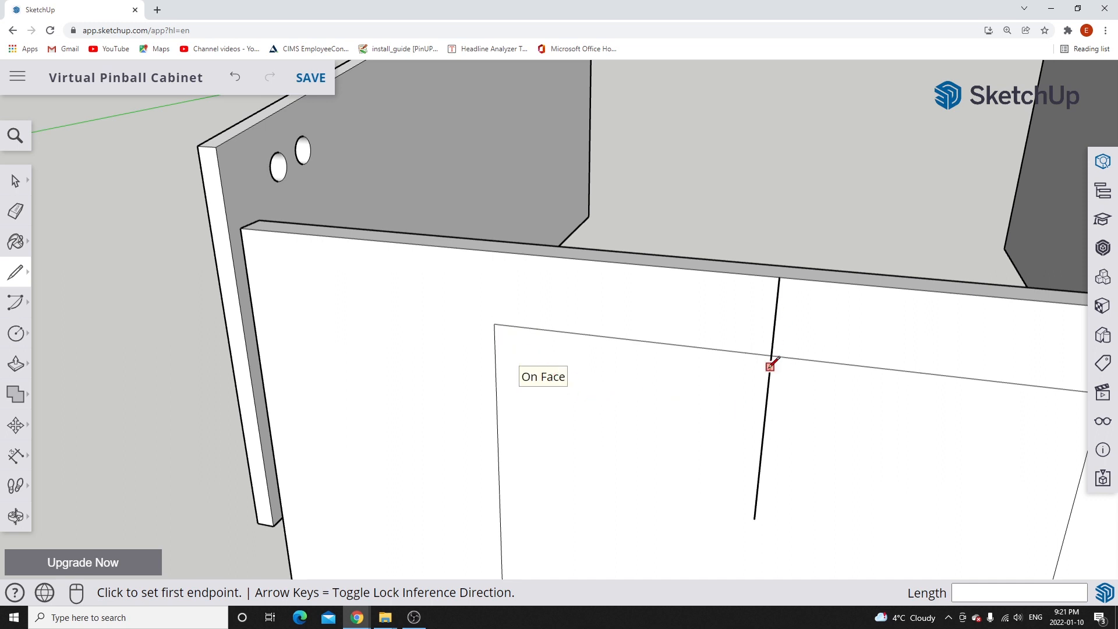
pyautogui.click(16, 182)
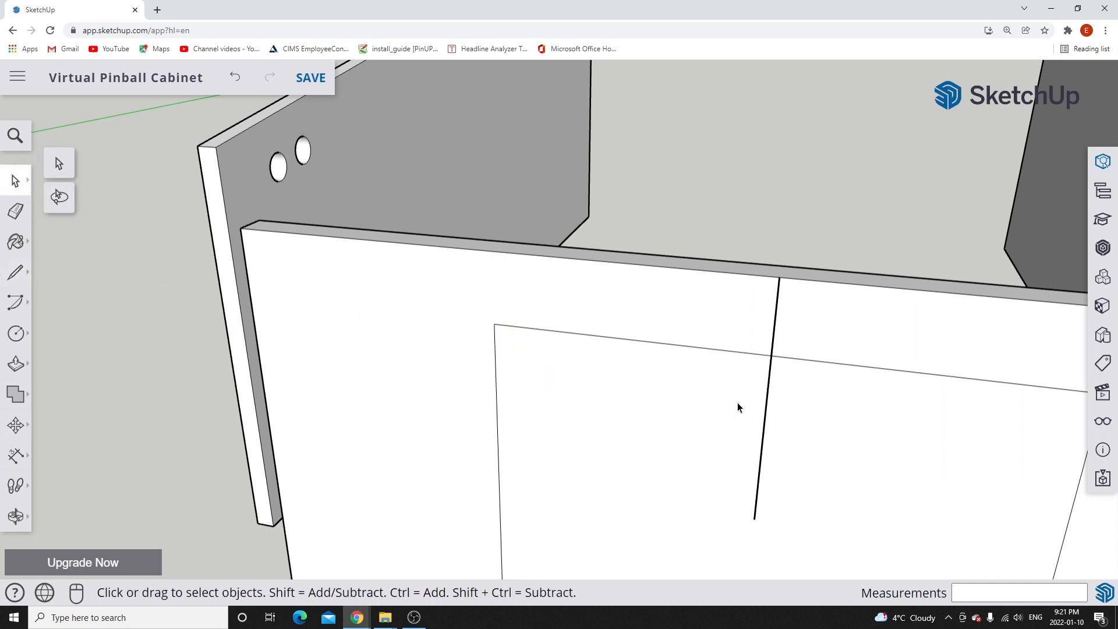
pyautogui.click(766, 412)
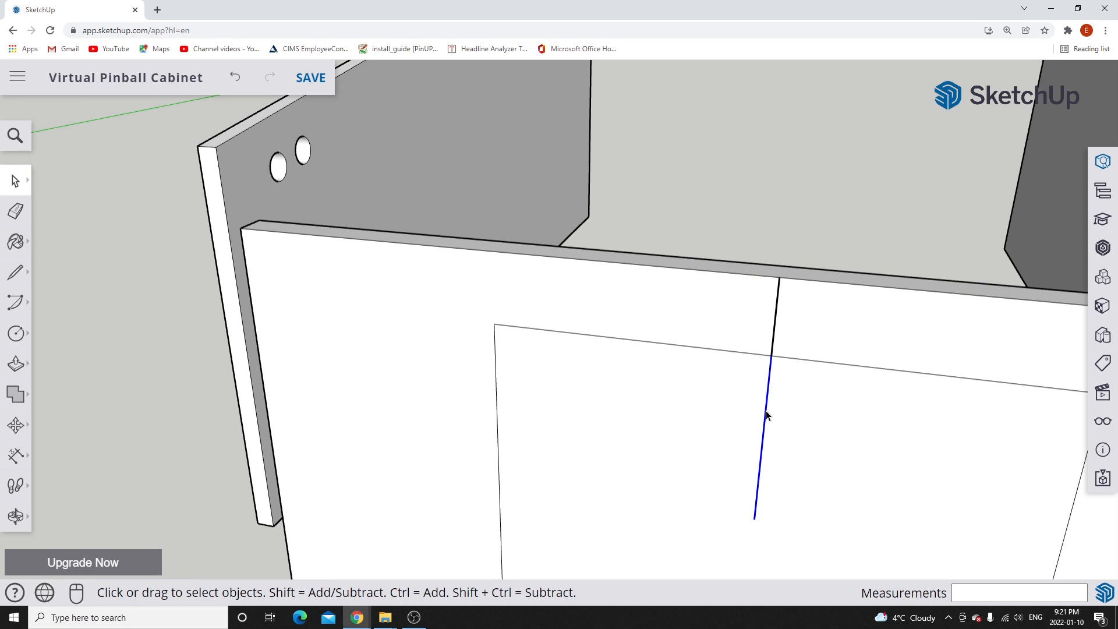
pyautogui.press('Delete')
pyautogui.click(774, 335)
pyautogui.press('Delete')
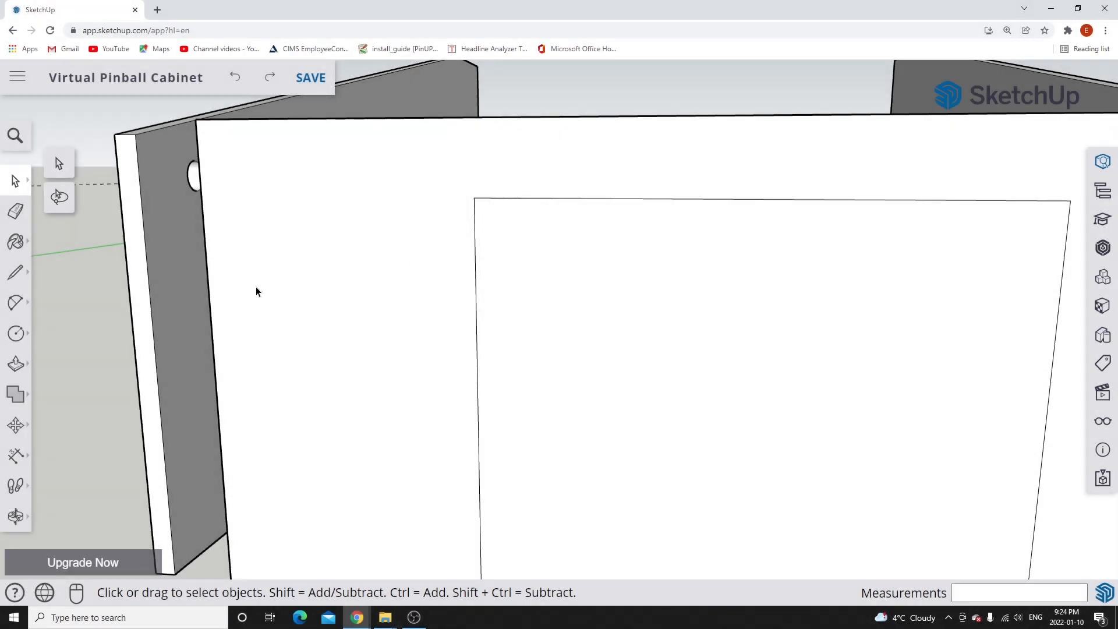
# Mark 0.5 inches along both edges from the rectangle's upper-left corner using short lines.
pyautogui.click(15, 275)
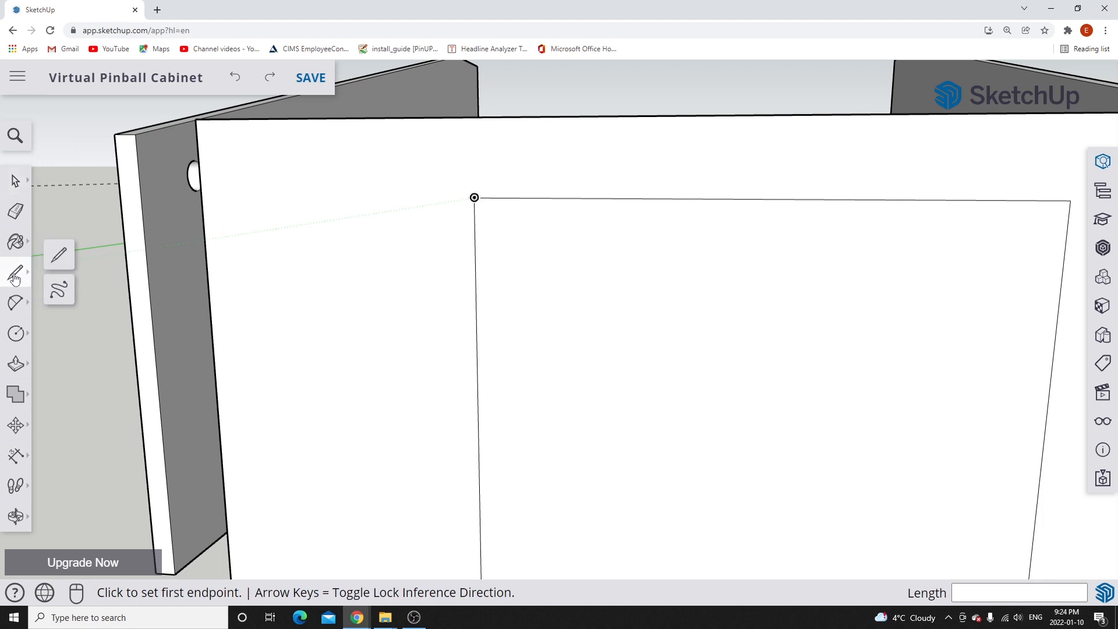
pyautogui.click(474, 197)
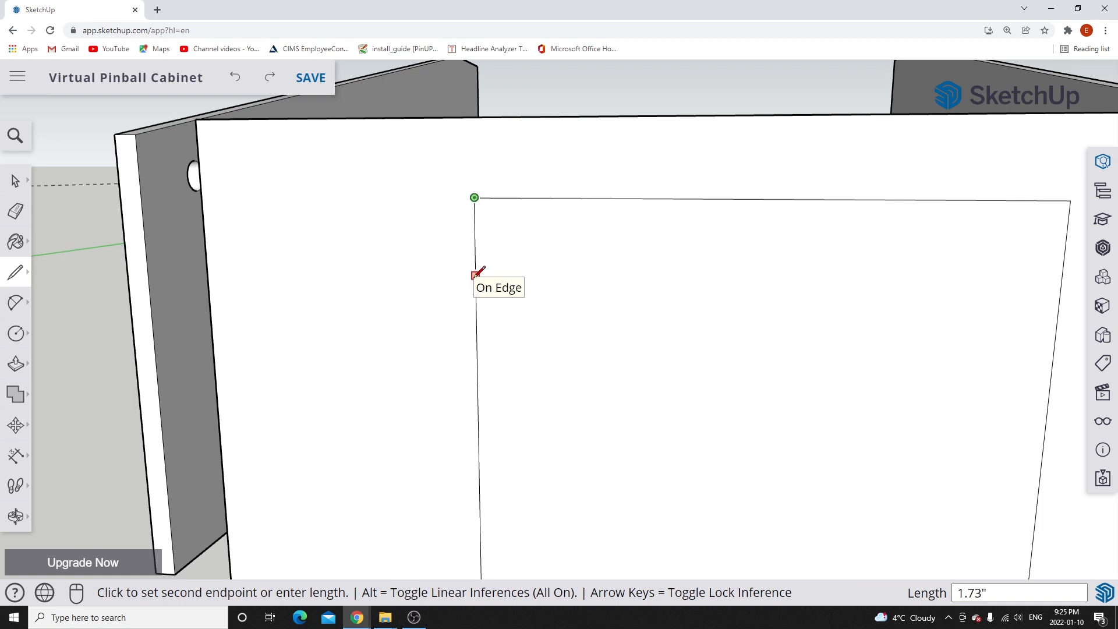
pyautogui.write('.5')
pyautogui.press('Return')
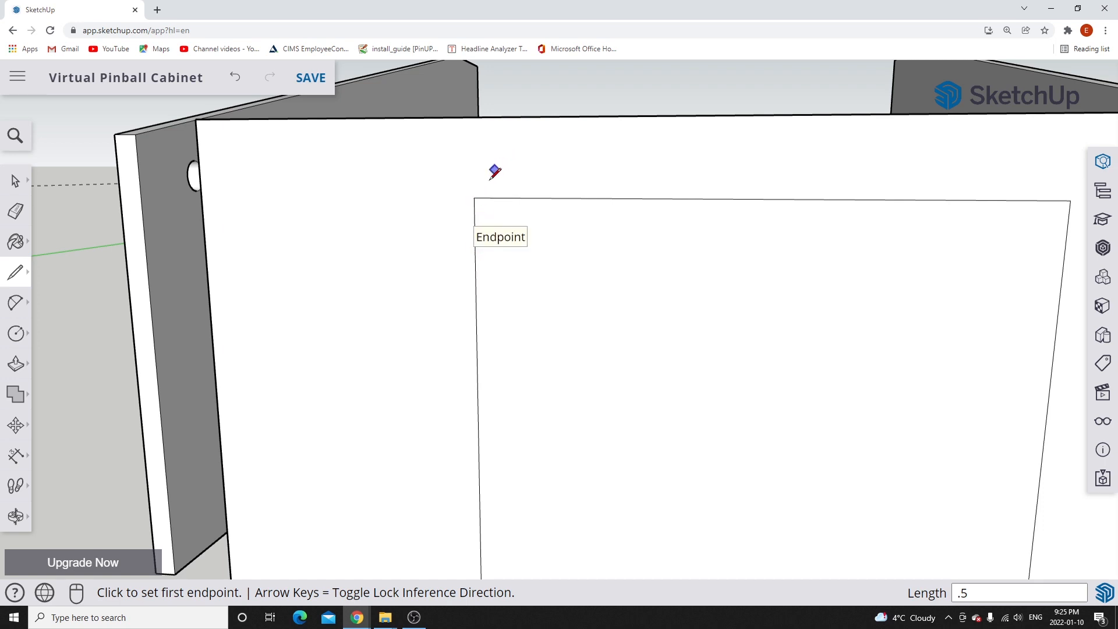
pyautogui.click(474, 197)
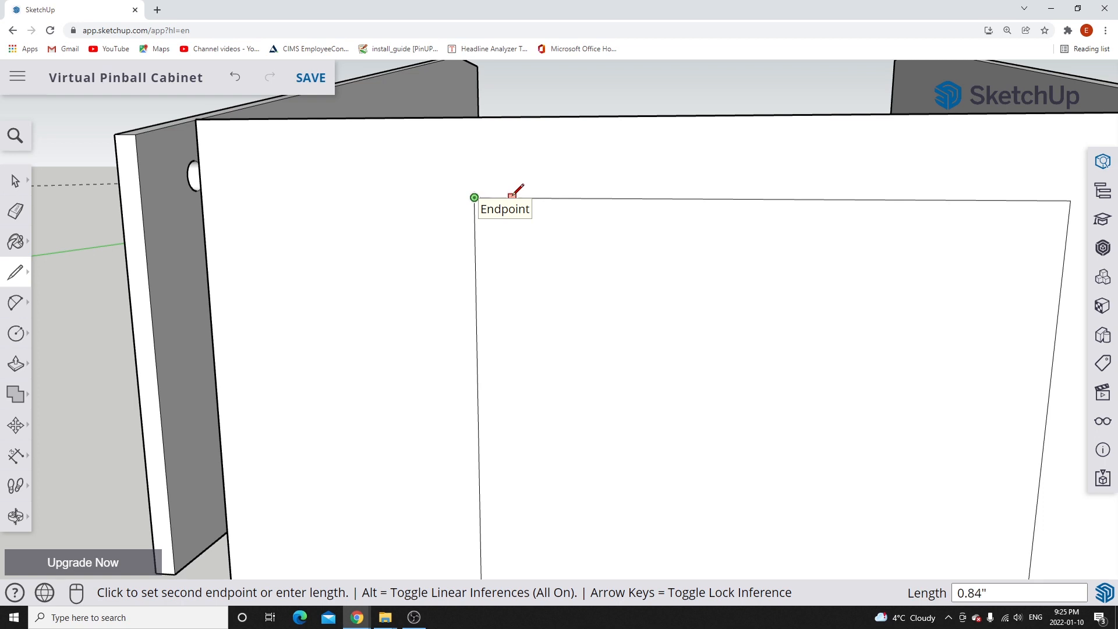
pyautogui.write('.5')
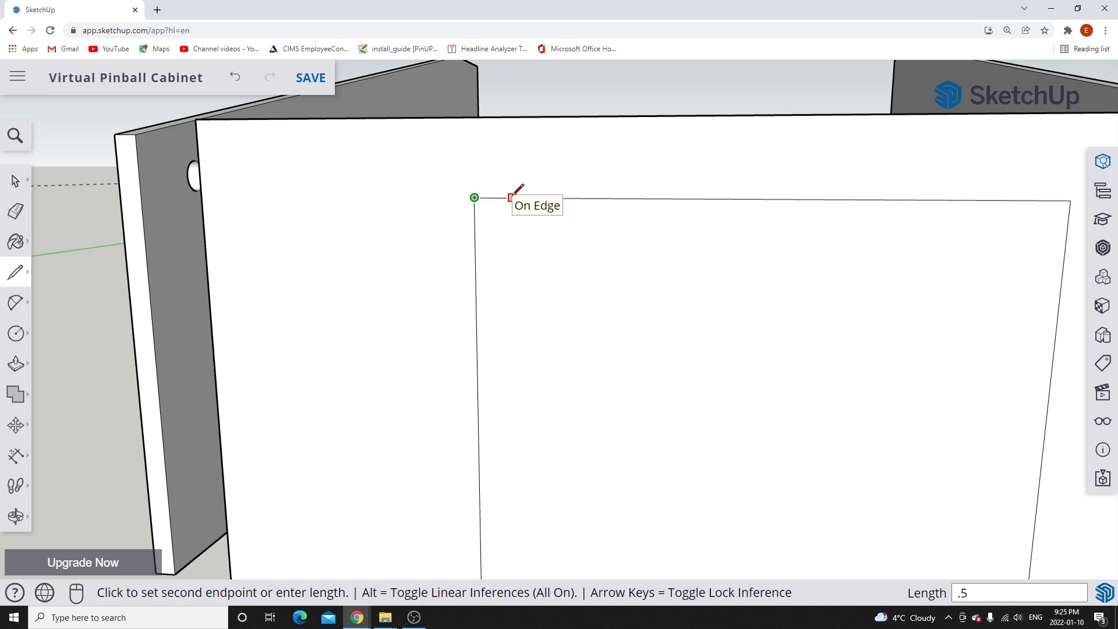
pyautogui.press('Return')
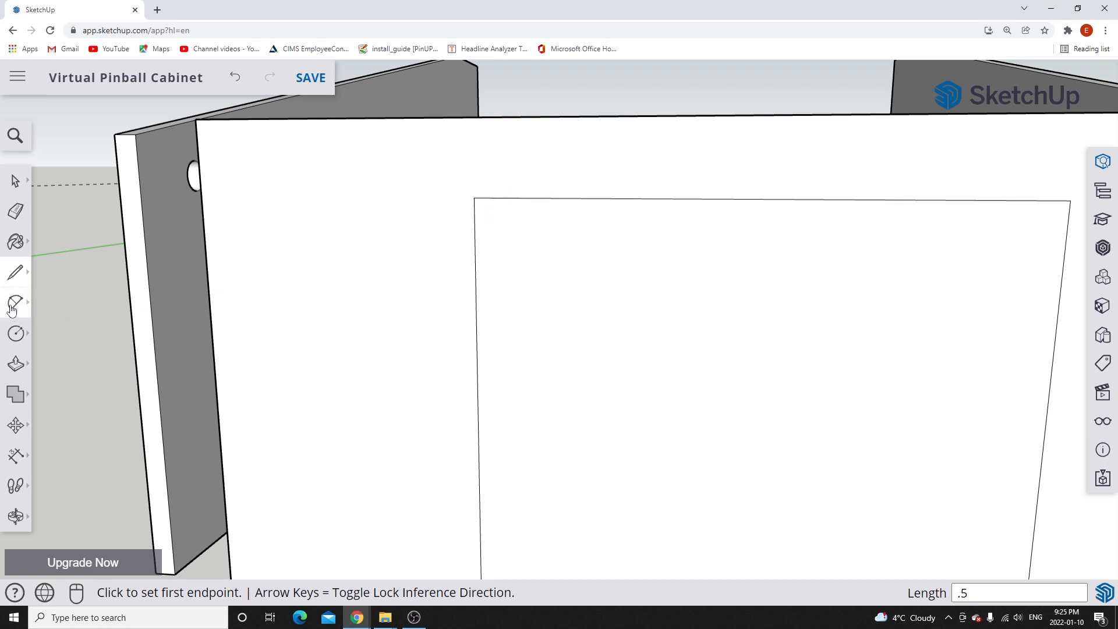
# Draw a tangent 2-point arc of 0.50 inch radius between the two marked endpoints at the rectangle's upper-left corner.
pyautogui.click(15, 307)
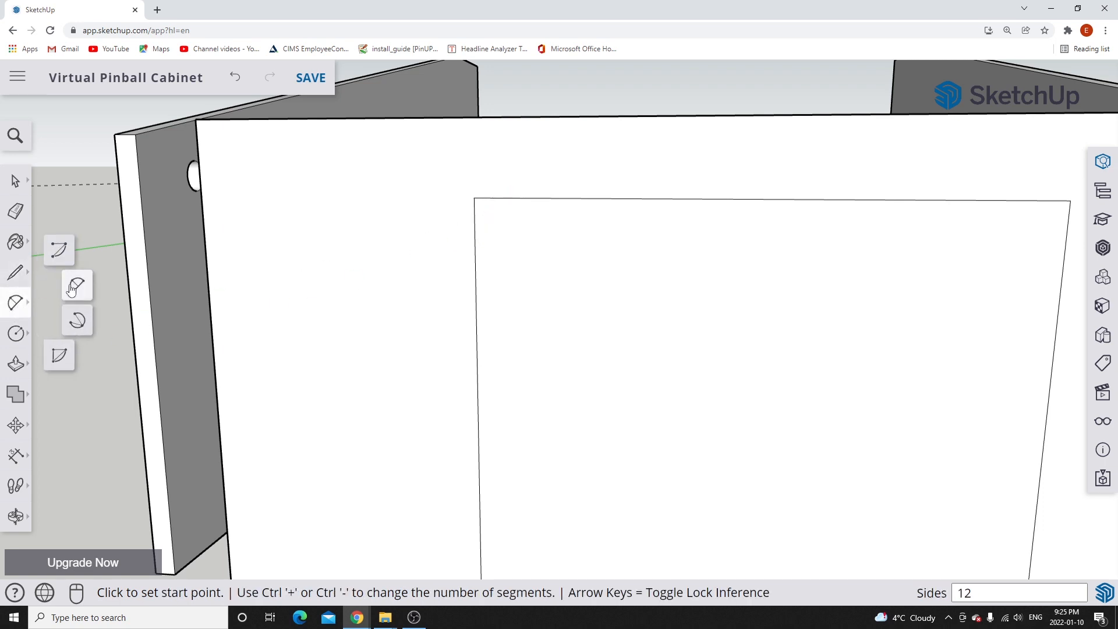
pyautogui.click(70, 289)
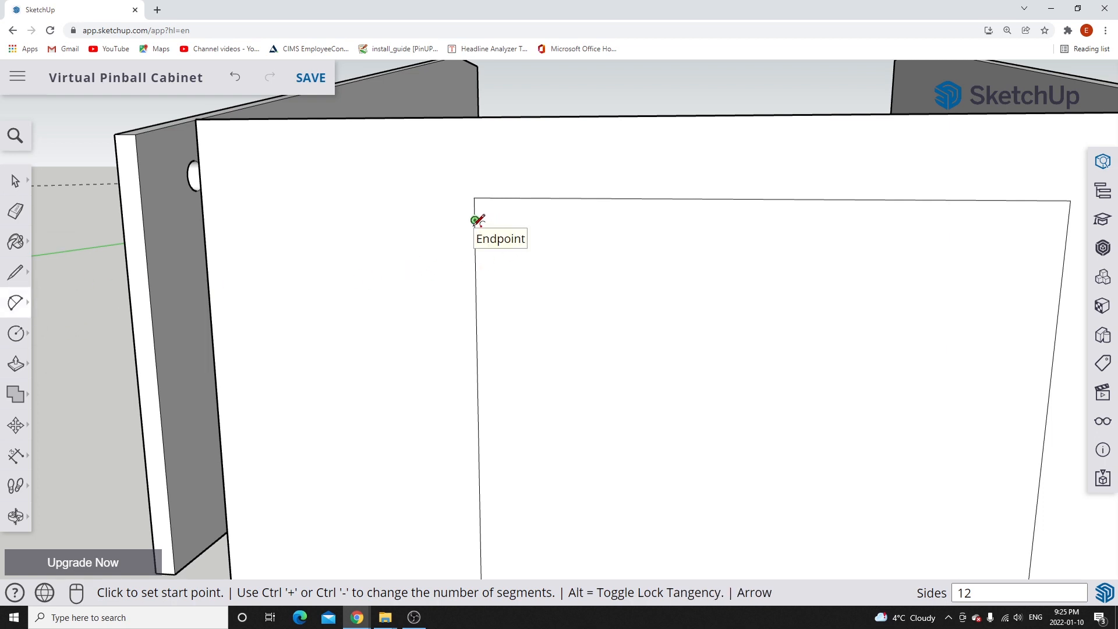
pyautogui.click(475, 219)
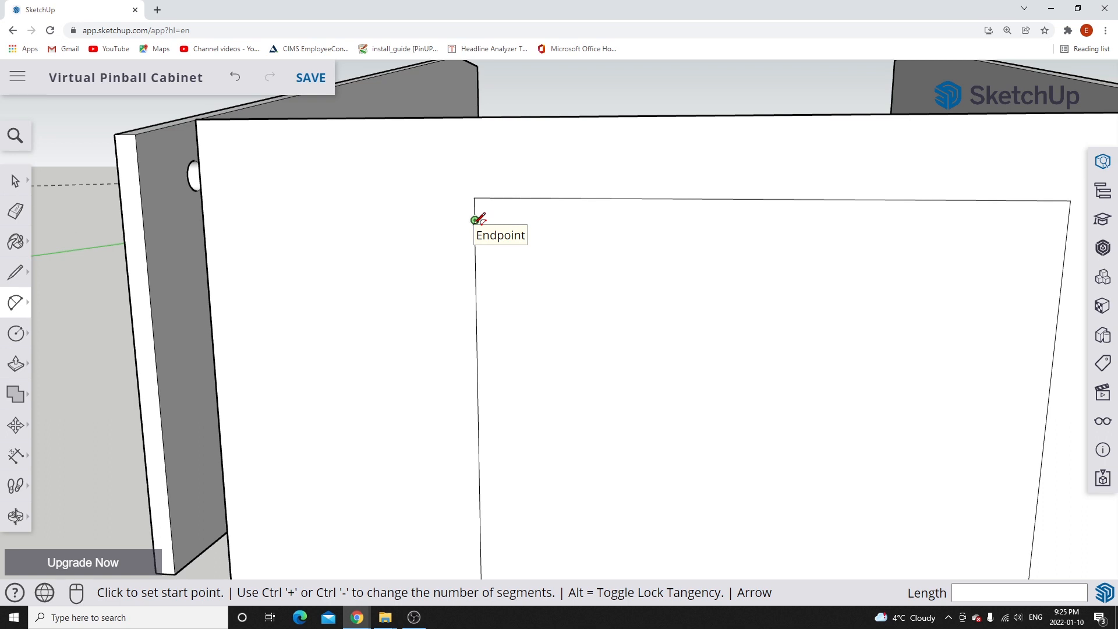
pyautogui.click(475, 220)
pyautogui.scroll(2, 499, 194)
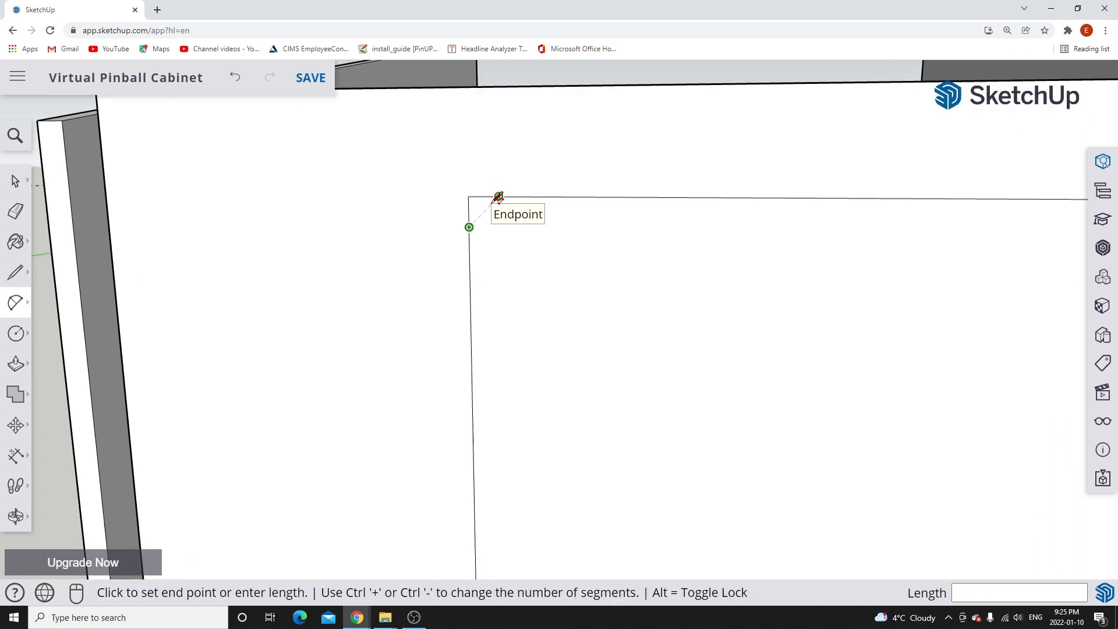
pyautogui.scroll(1, 498, 197)
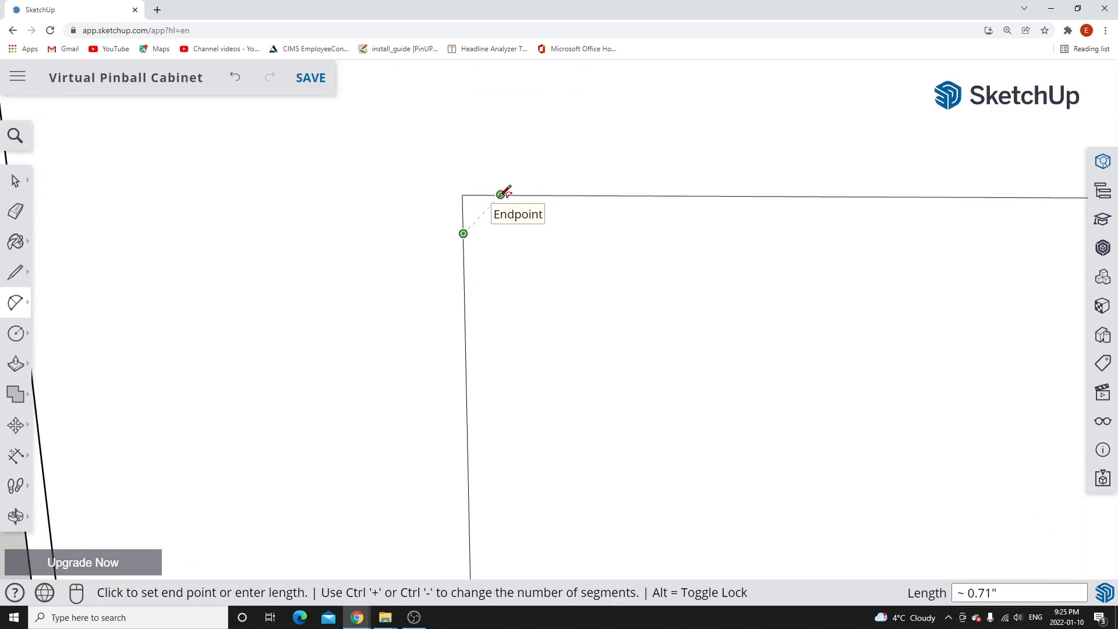
pyautogui.click(500, 193)
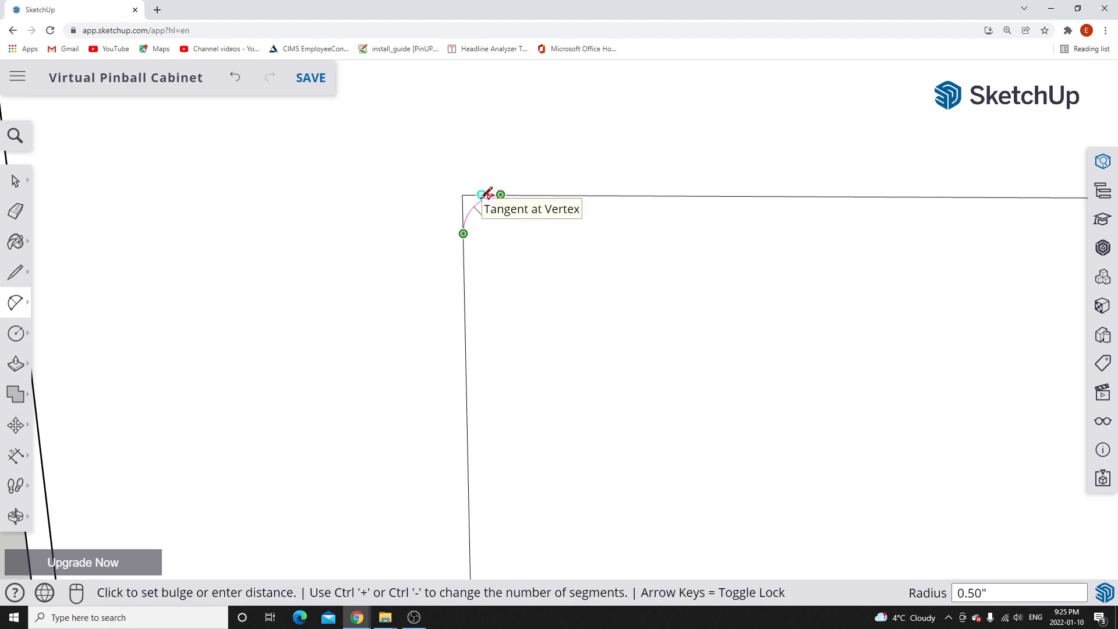
pyautogui.scroll(5, 487, 194)
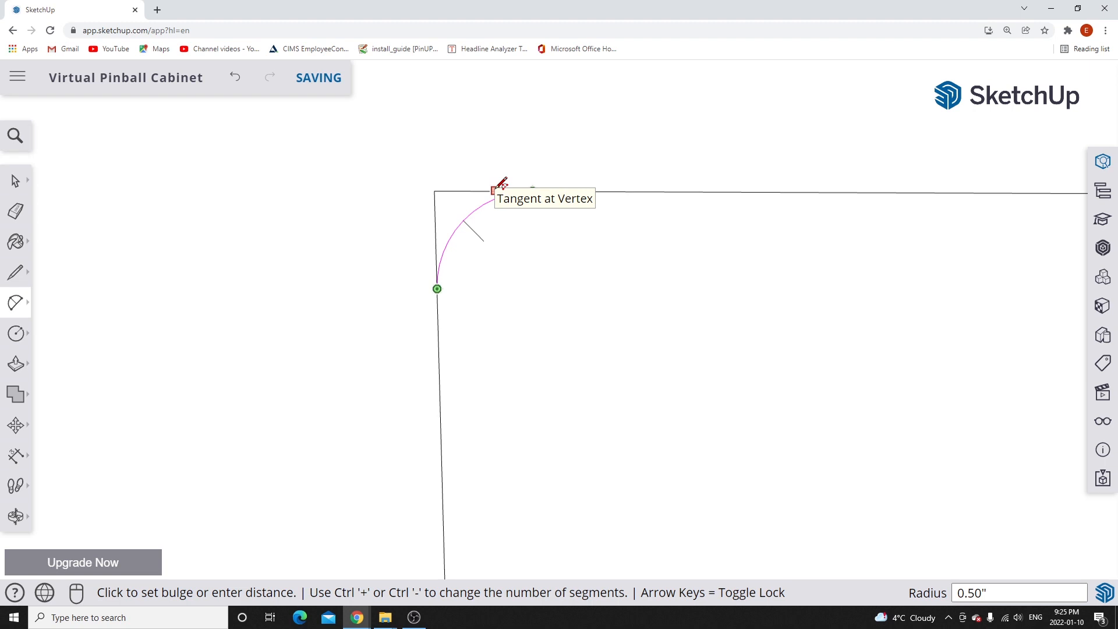
pyautogui.click(500, 185)
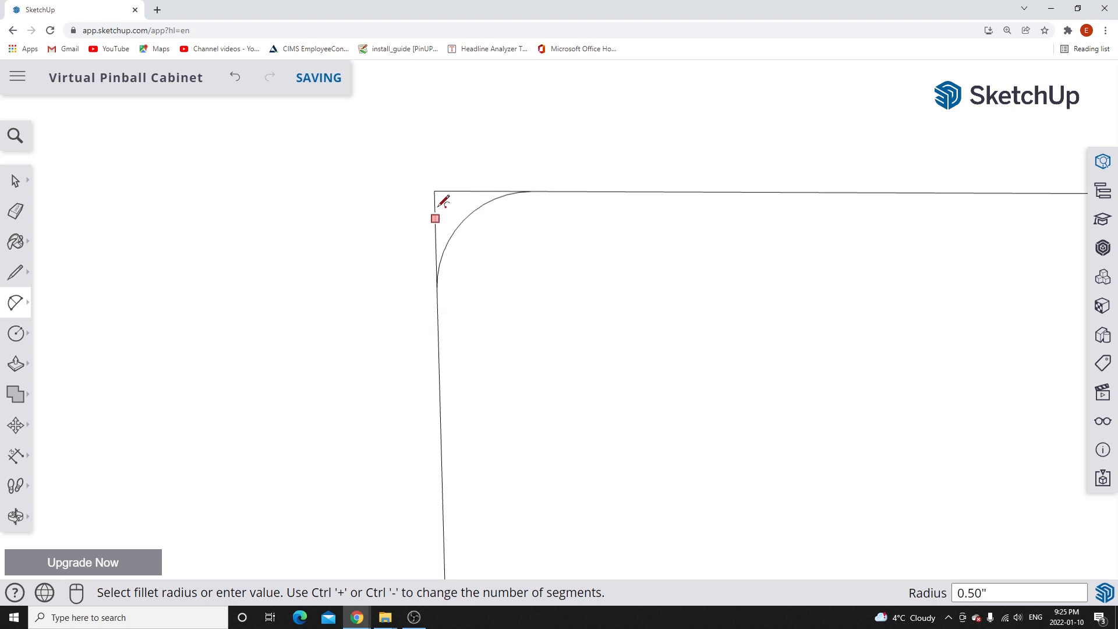
# Delete the two short edge segments outside the arc to leave the rectangle's upper-left corner rounded.
pyautogui.click(16, 180)
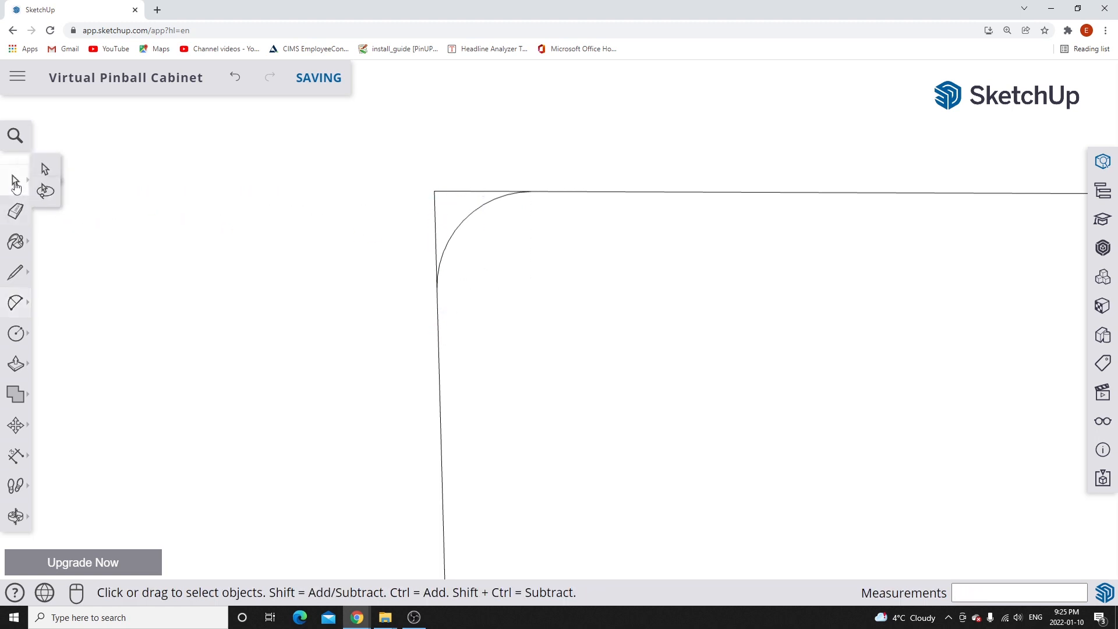
pyautogui.click(435, 216)
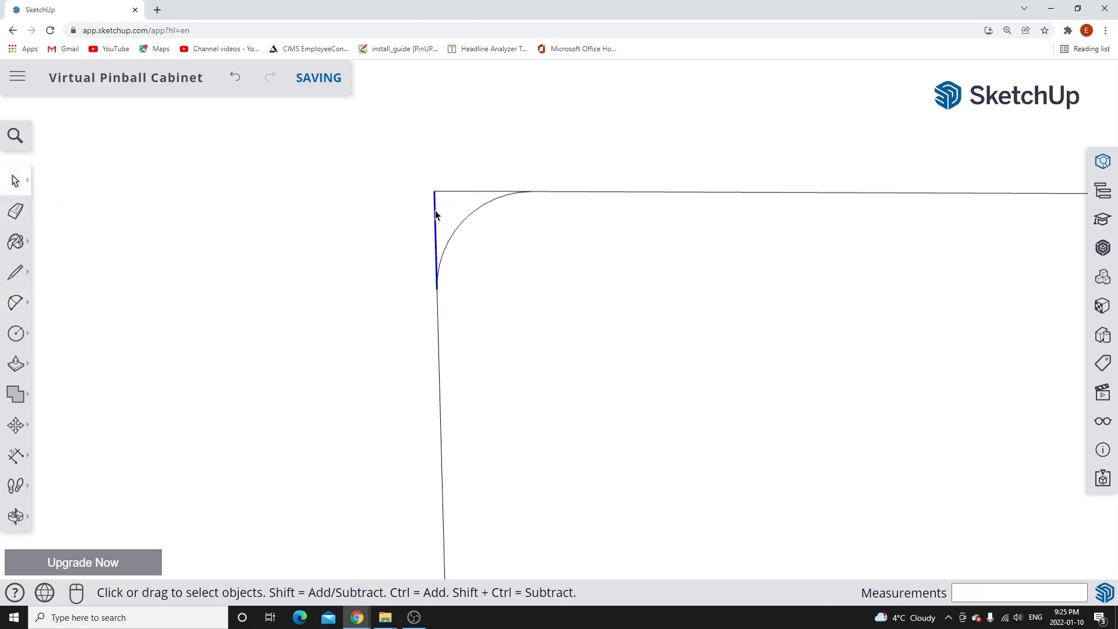
pyautogui.press('Delete')
pyautogui.click(446, 191)
pyautogui.press('Delete')
pyautogui.scroll(-6, 494, 294)
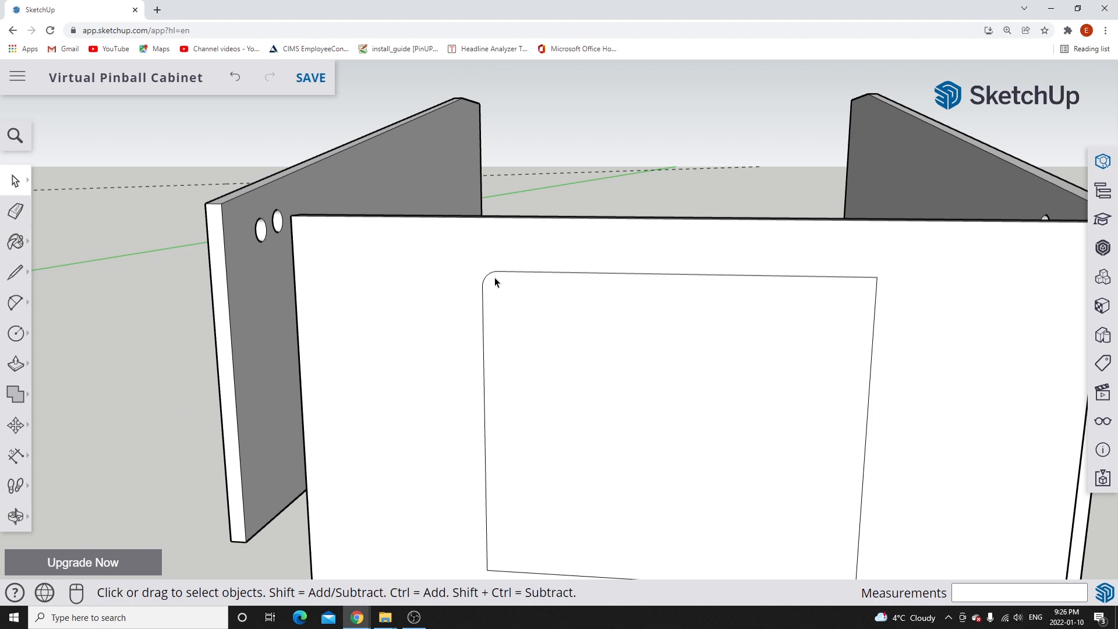
# Mark 0.5 inches along both edges from the rectangle's lower-left corner using short lines.
pyautogui.scroll(-2, 486, 307)
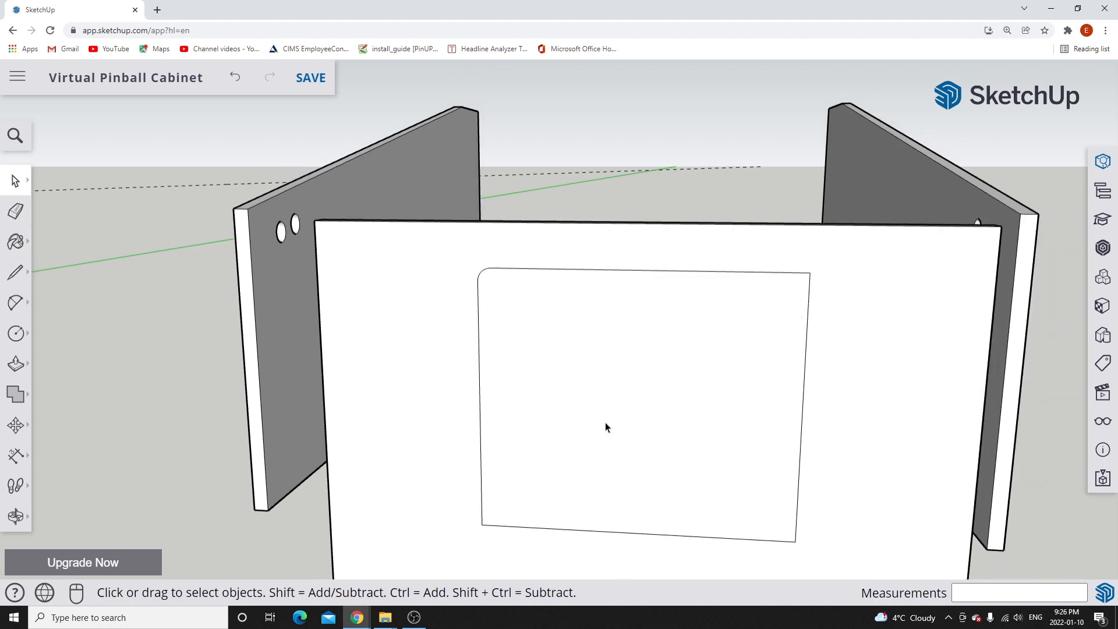
pyautogui.press('l')
pyautogui.click(483, 525)
pyautogui.scroll(3, 484, 524)
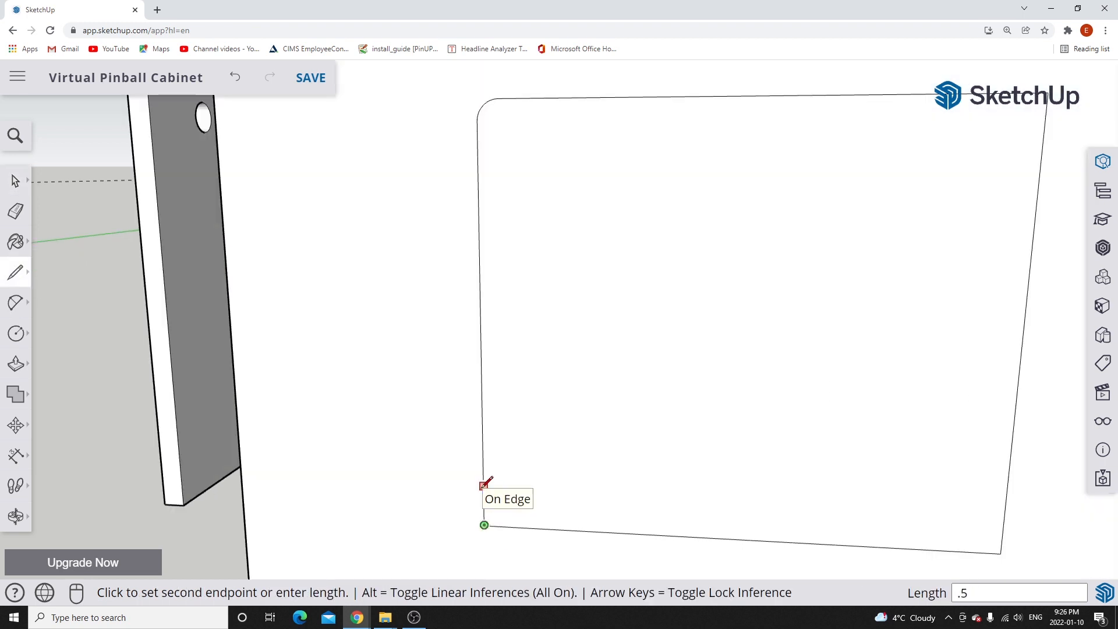
pyautogui.press('Escape')
pyautogui.click(484, 525)
pyautogui.press('Escape')
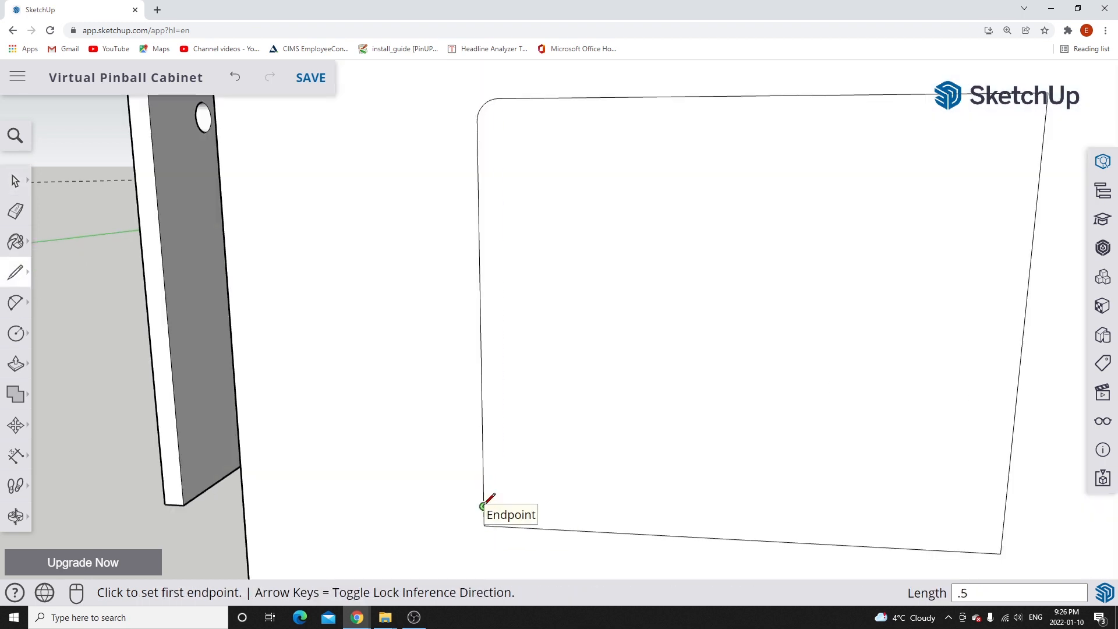
# Round the rectangle's lower-left corner with a tangent 2-point arc between the marks and delete the two edge segments outside it.
pyautogui.press('a')
pyautogui.click(486, 502)
pyautogui.scroll(5, 505, 526)
pyautogui.click(505, 526)
pyautogui.click(491, 523)
pyautogui.press('space')
pyautogui.click(466, 533)
pyautogui.keyDown('shift'); pyautogui.click(441, 516); pyautogui.keyUp('shift')
pyautogui.press('Delete')
# Mark 0.5 inches along both edges from the rectangle's lower-right corner using short lines.
pyautogui.scroll(-5, 438, 515)
pyautogui.scroll(5, 717, 512)
pyautogui.press('l')
pyautogui.click(710, 512)
pyautogui.write('.5')
pyautogui.press('Return')
pyautogui.press('Escape')
pyautogui.click(710, 511)
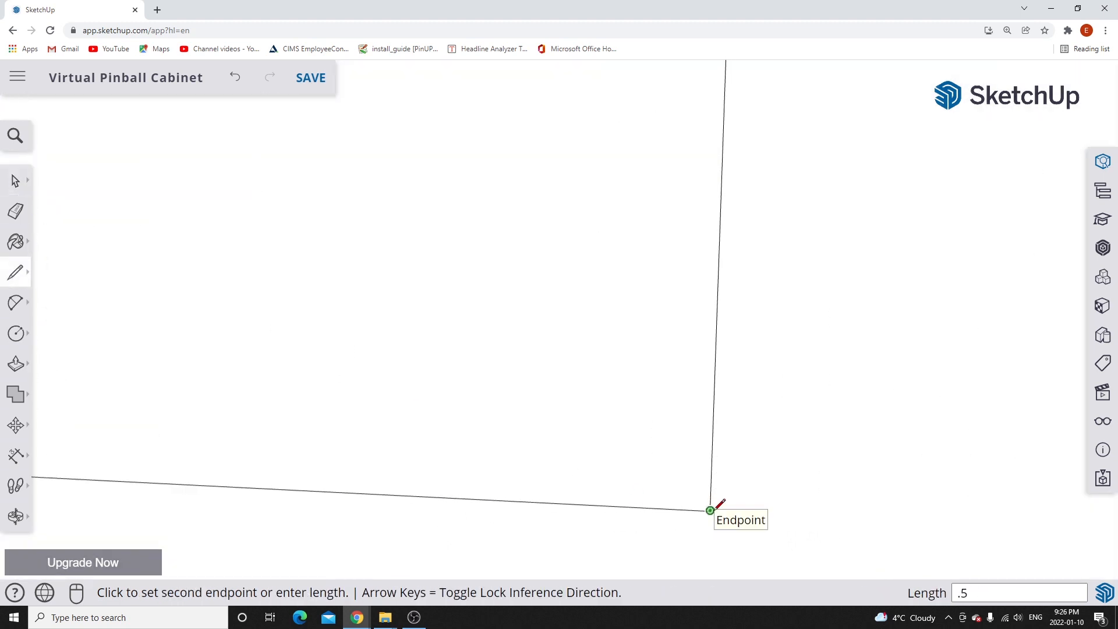
# Round the rectangle's lower-right corner with a tangent 2-point arc between the marks and delete the two edge segments outside it.
pyautogui.click(16, 303)
pyautogui.click(639, 506)
pyautogui.click(713, 437)
pyautogui.scroll(2, 718, 438)
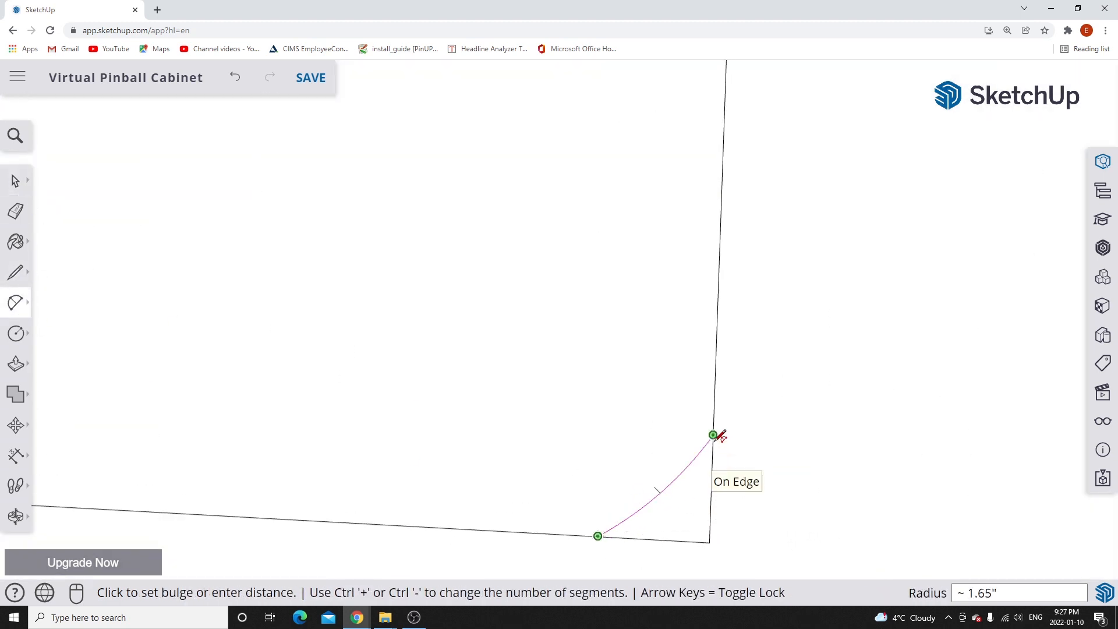
pyautogui.click(712, 475)
pyautogui.press('space')
pyautogui.click(689, 541)
pyautogui.keyDown('shift'); pyautogui.click(711, 506); pyautogui.keyUp('shift')
pyautogui.press('Delete')
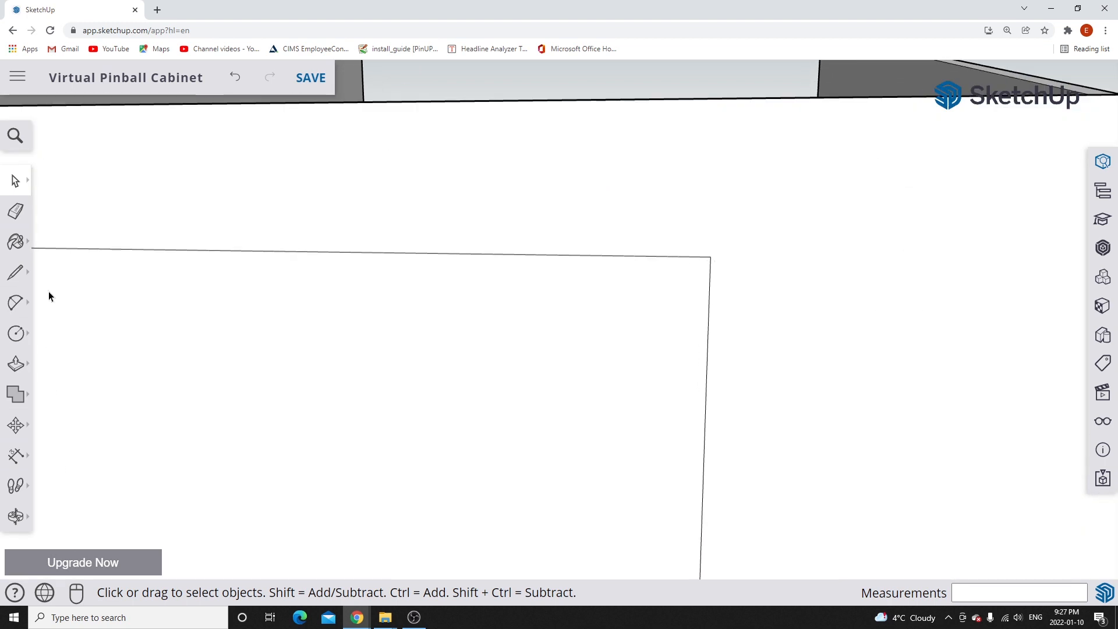
# Round the rectangle's upper-right corner with an arc matching the other corners and remove the edge segments outside it.
pyautogui.click(16, 272)
pyautogui.click(710, 256)
pyautogui.write('.a')
pyautogui.click(664, 254)
pyautogui.click(710, 288)
pyautogui.click(711, 286)
pyautogui.press('space')
pyautogui.scroll(-5, 703, 250)
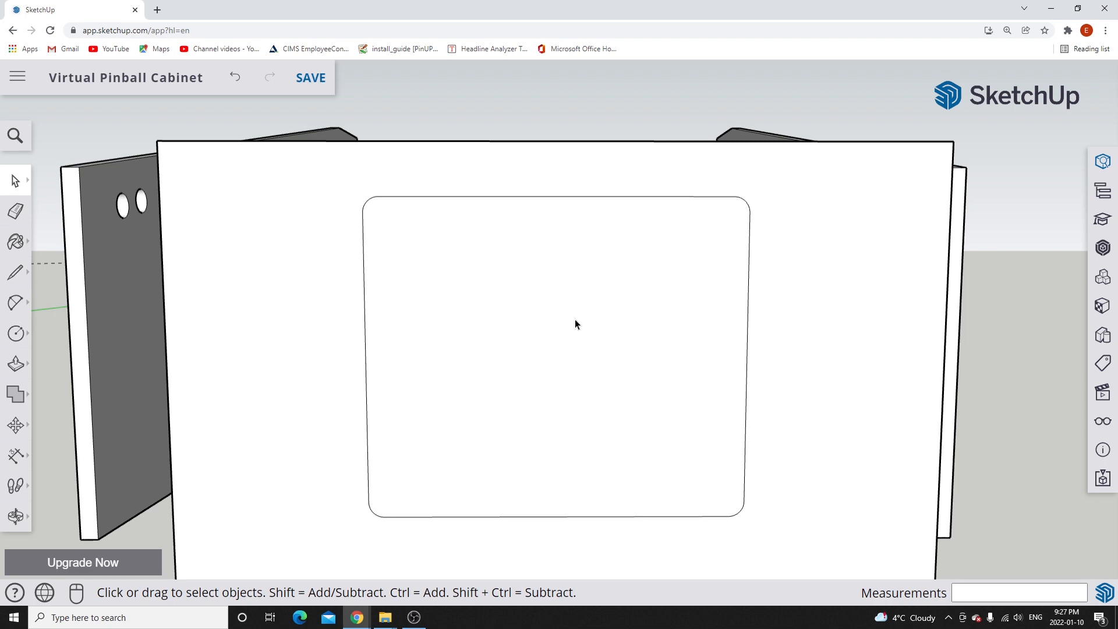
# Push the rounded rectangle 0.75 inches through the front panel to cut out the coin door opening.
pyautogui.click(16, 364)
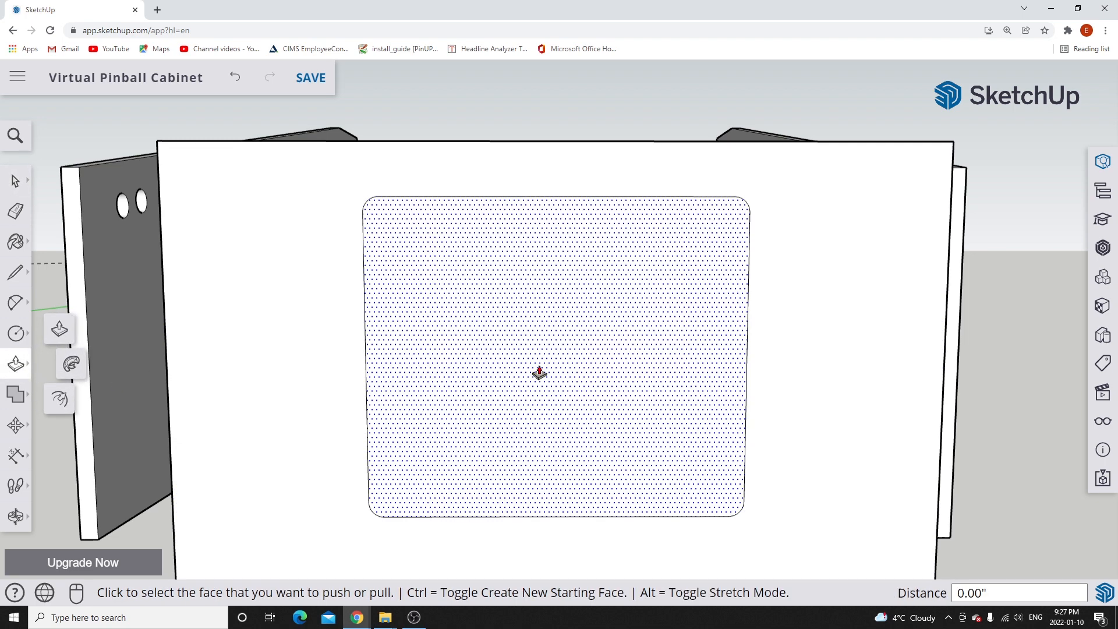
pyautogui.click(568, 381)
pyautogui.moveTo(588, 367); pyautogui.dragTo(523, 408, button='middle')
pyautogui.click(763, 353)
pyautogui.moveTo(670, 396); pyautogui.dragTo(334, 418, button='middle')
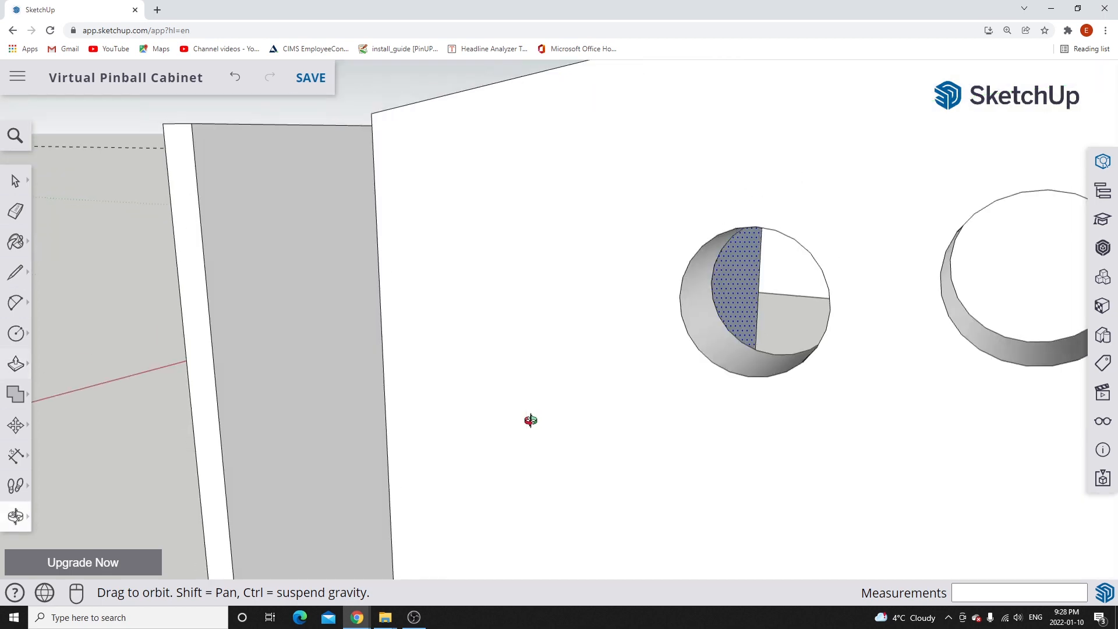
pyautogui.moveTo(530, 420); pyautogui.dragTo(460, 505, button='middle')
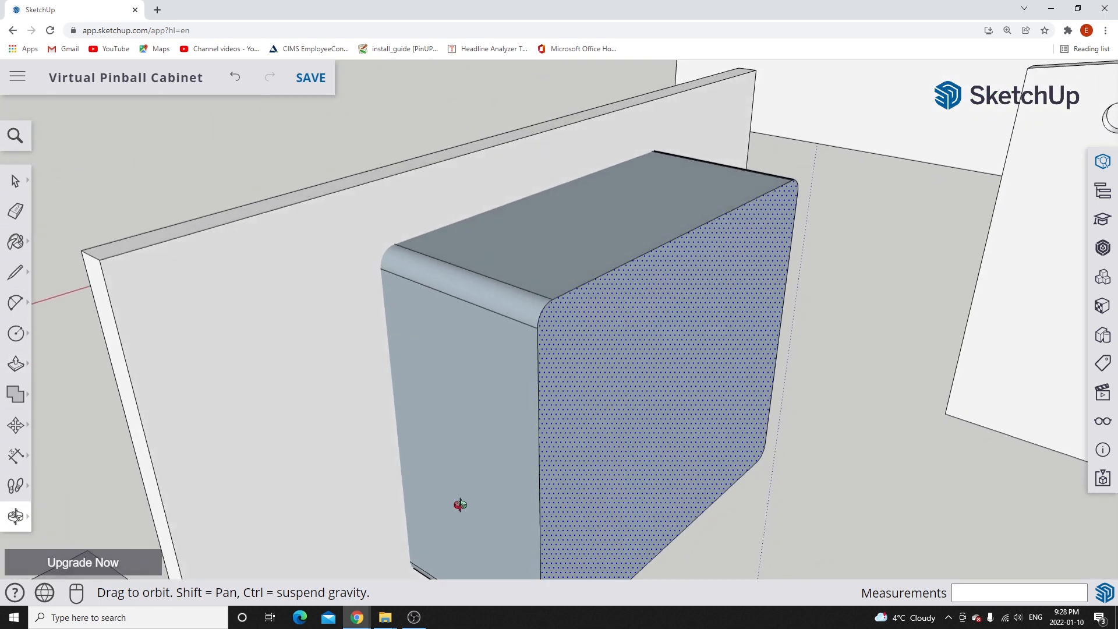
pyautogui.click(322, 415)
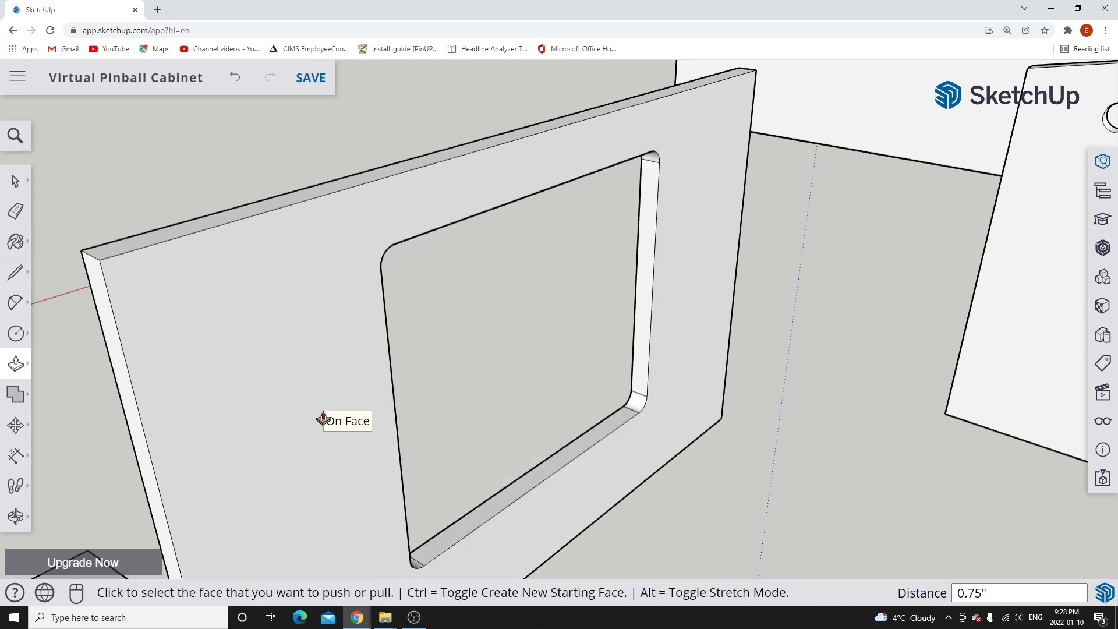
pyautogui.click(16, 187)
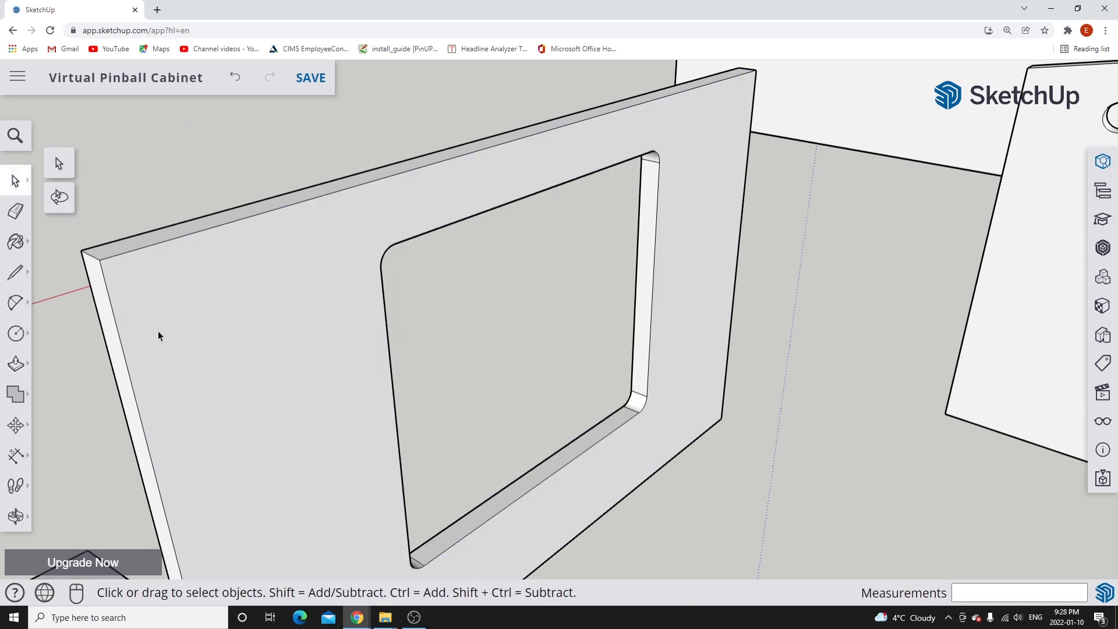
# Draw a vertical guide line down from the front panel's top edge and a 4.52 inch horizontal line from its end to the left edge.
pyautogui.moveTo(157, 332); pyautogui.dragTo(910, 286, button='middle')
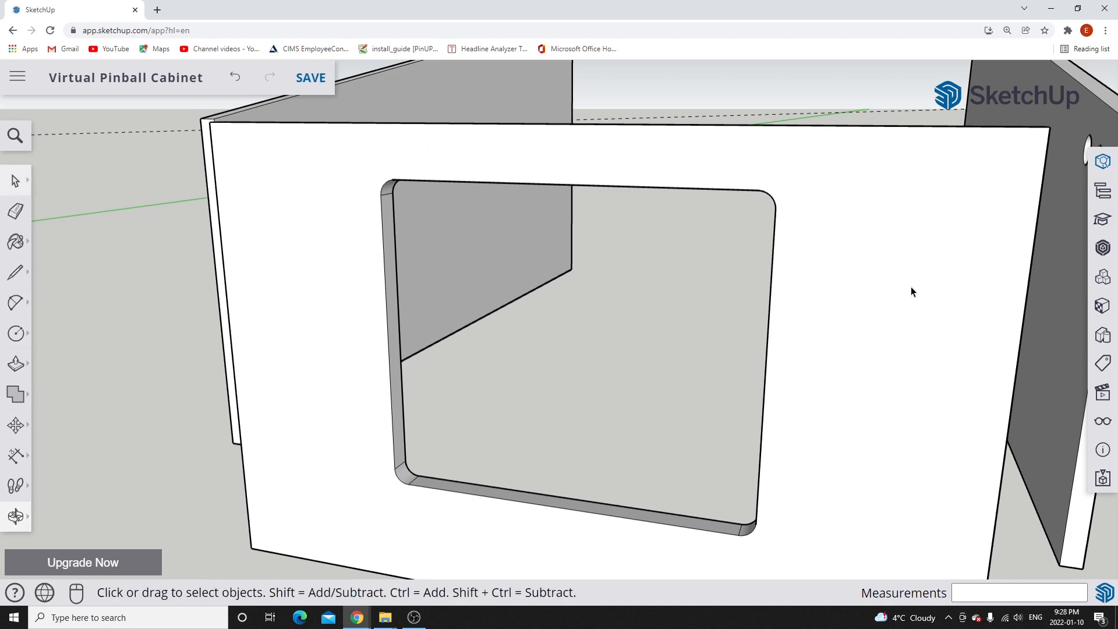
pyautogui.moveTo(657, 364); pyautogui.dragTo(770, 284, button='middle')
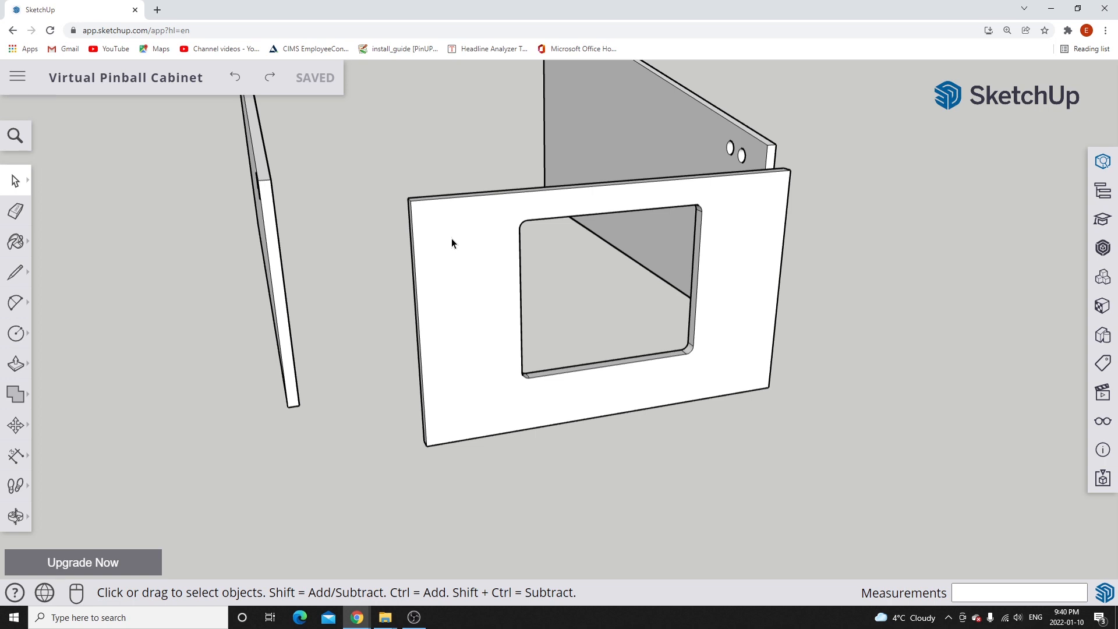
pyautogui.click(15, 271)
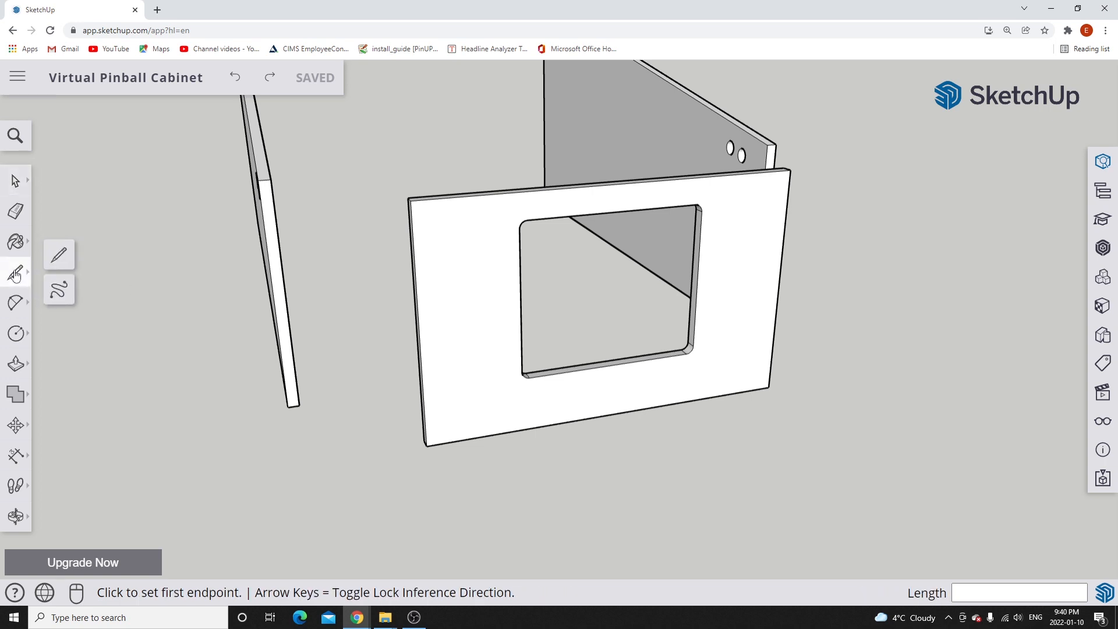
pyautogui.scroll(2, 474, 220)
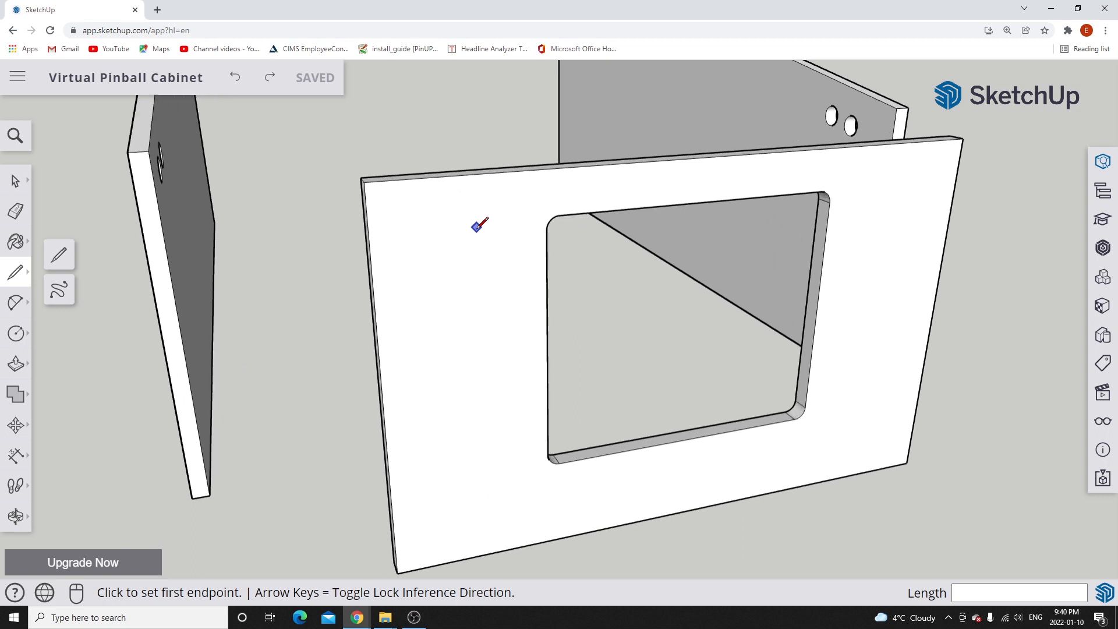
pyautogui.click(496, 173)
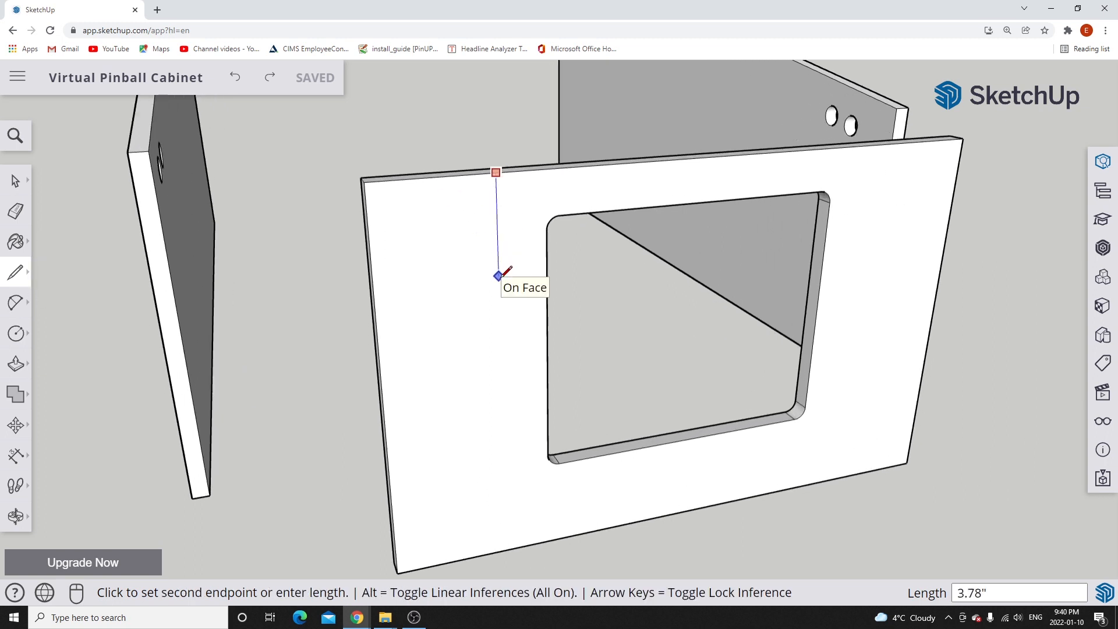
pyautogui.click(497, 256)
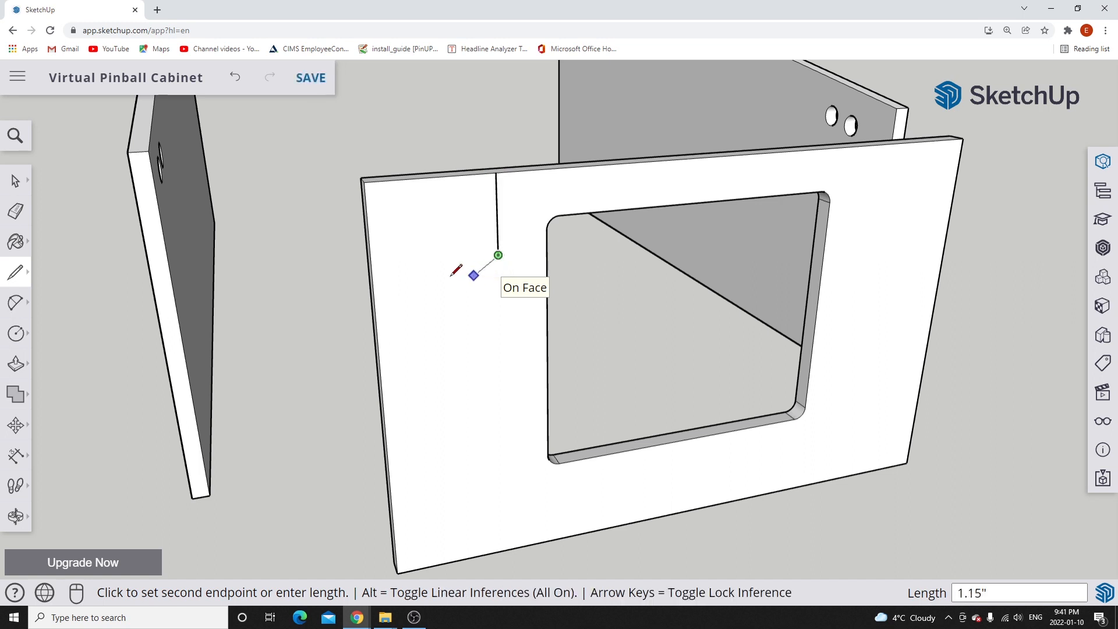
pyautogui.click(374, 269)
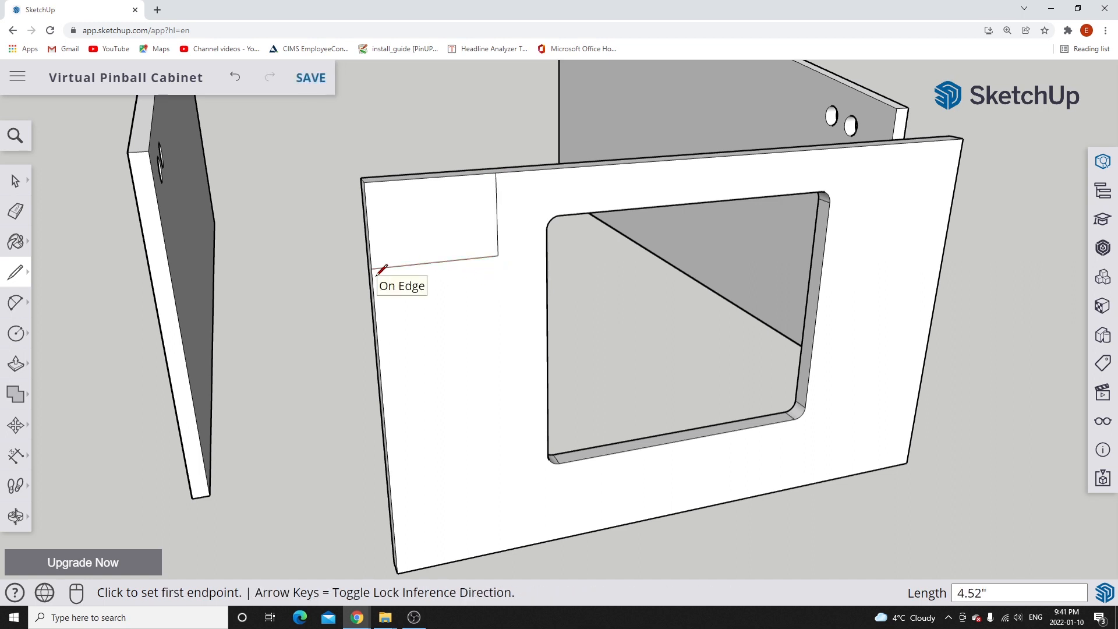
# Mark a point 1.6875 inches from the panel's left edge along the horizontal guide line.
pyautogui.scroll(2, 378, 271)
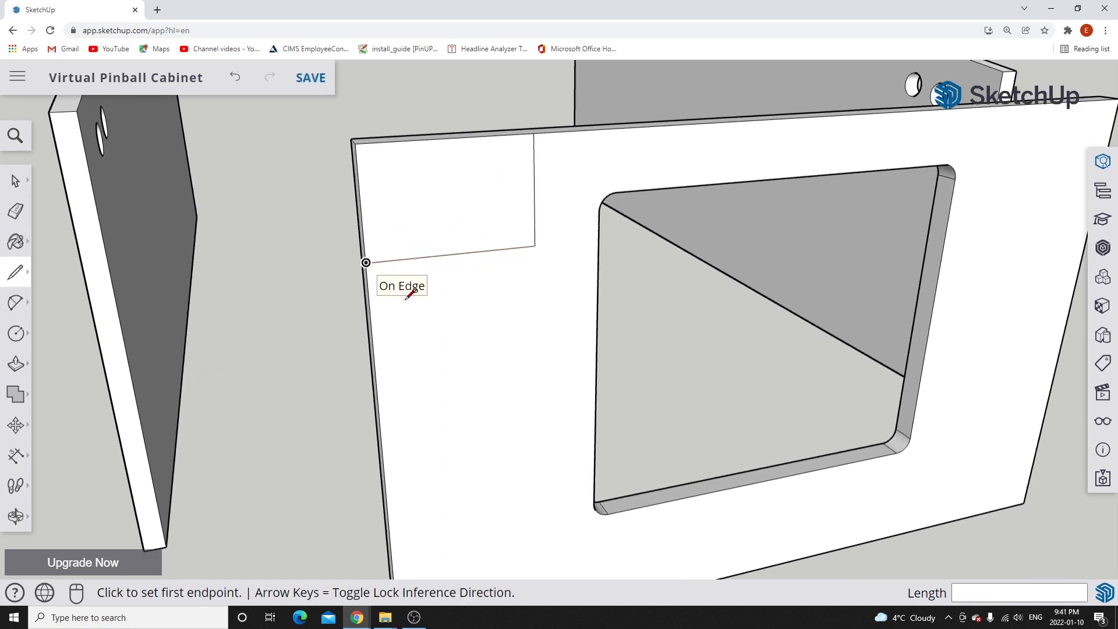
pyautogui.click(366, 262)
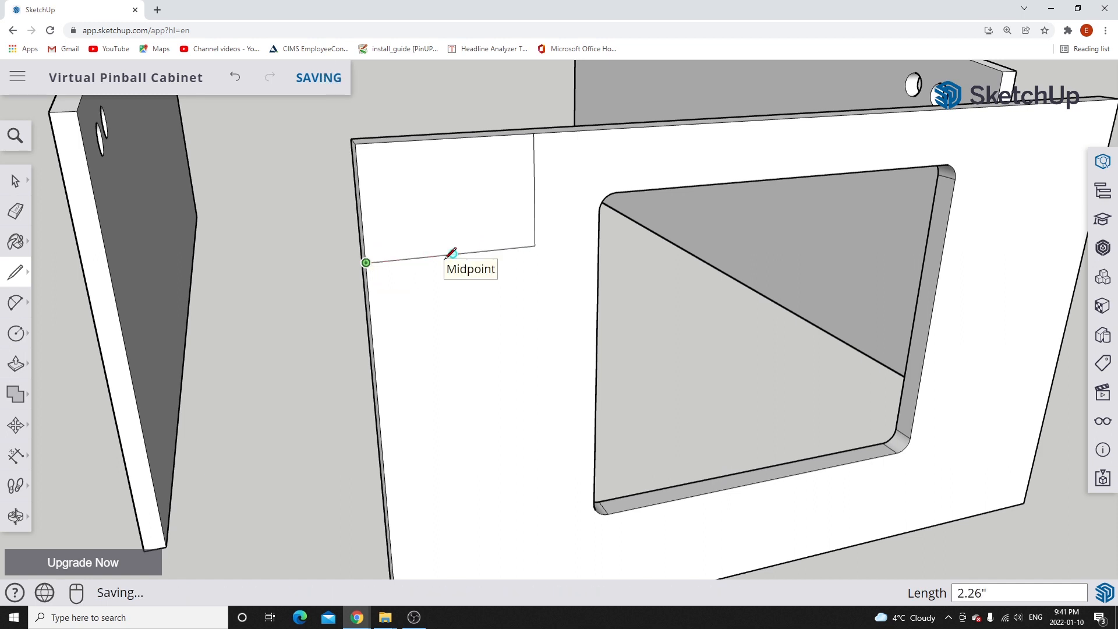
pyautogui.write('1.6875')
pyautogui.press('Return')
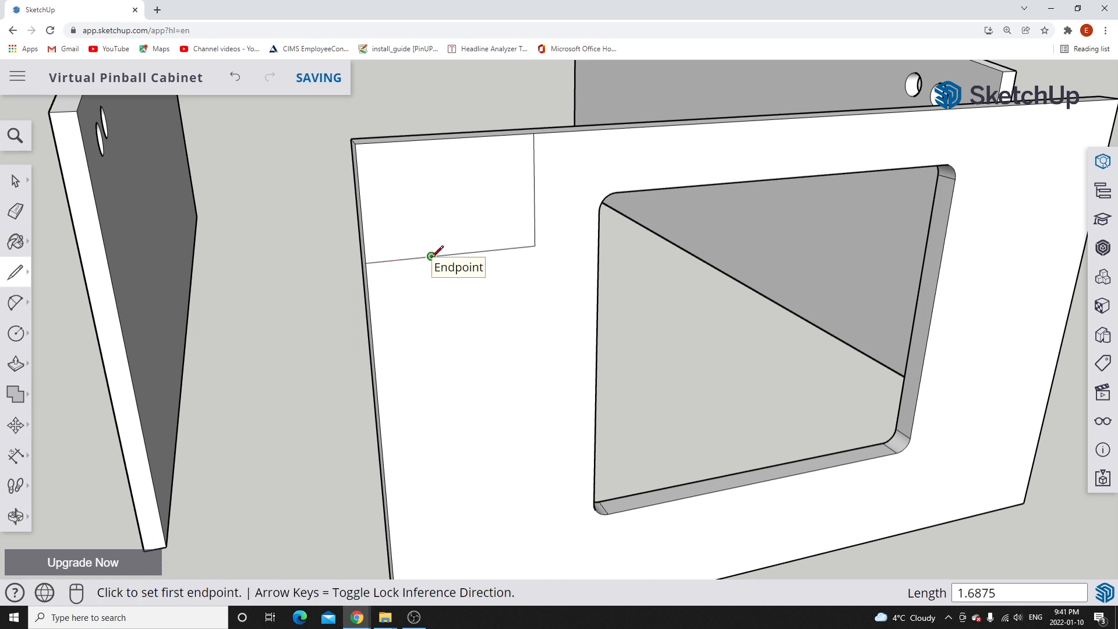
# Draw a circle of 0.6875 inch radius centred on the marked point of the horizontal guide line.
pyautogui.click(17, 337)
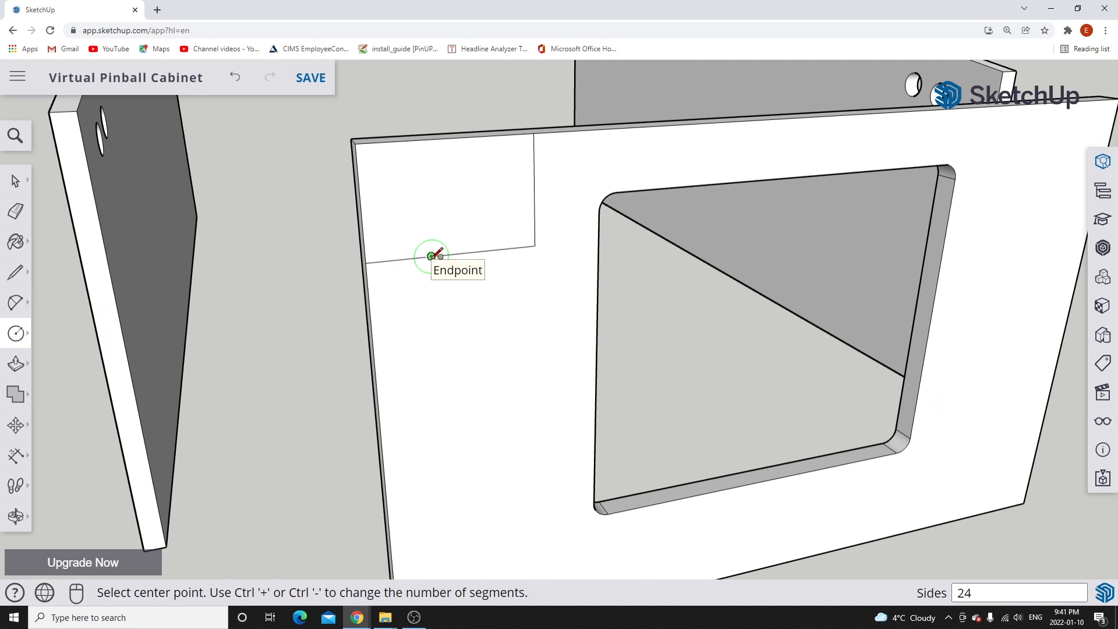
pyautogui.click(431, 256)
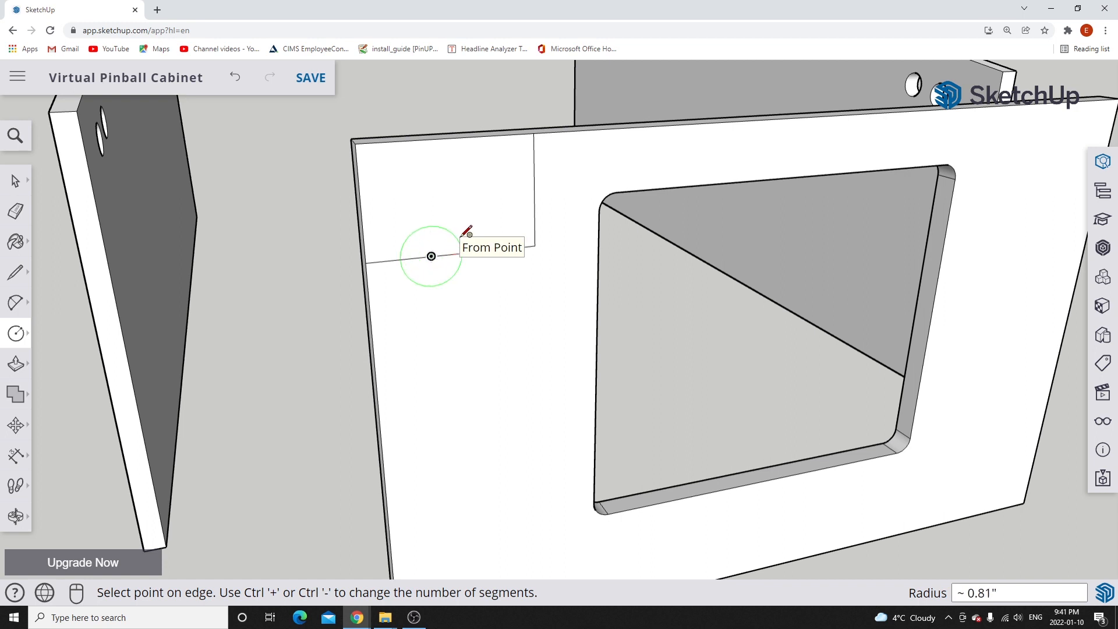
pyautogui.write('.6875')
pyautogui.press('Return')
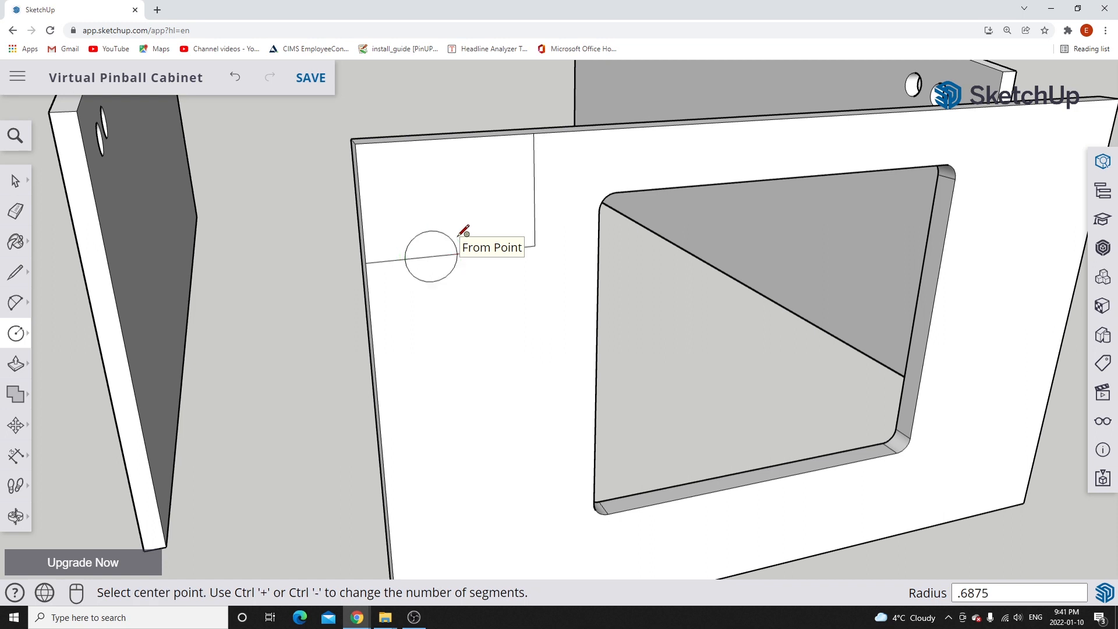
# Delete the horizontal and vertical guide lines around the circle, undoing the accidental deletion of the panel's front face.
pyautogui.click(16, 181)
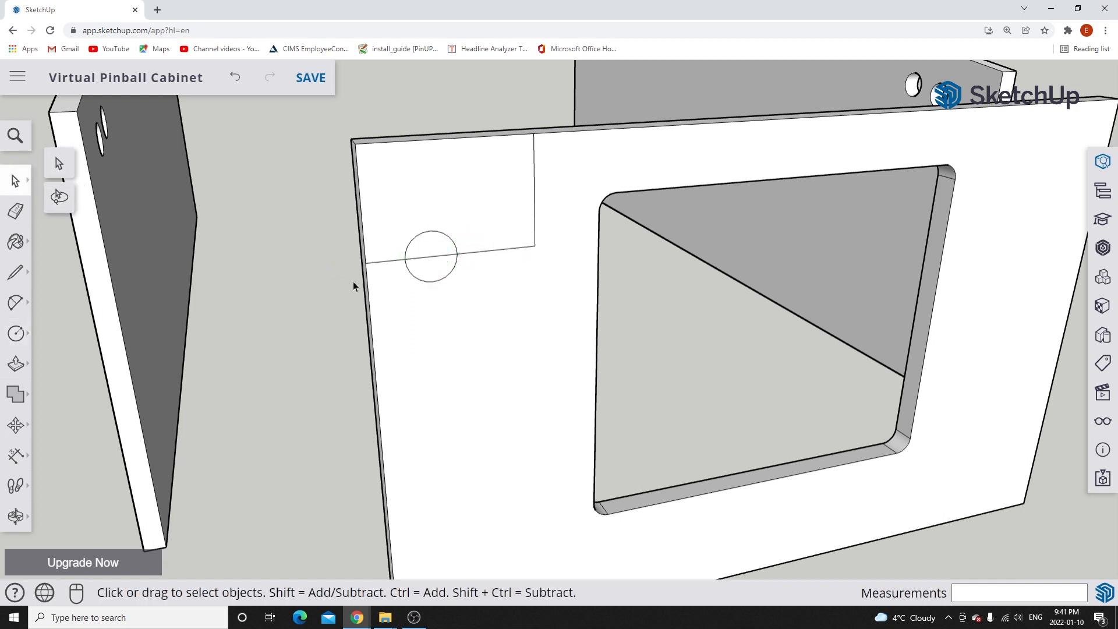
pyautogui.click(386, 263)
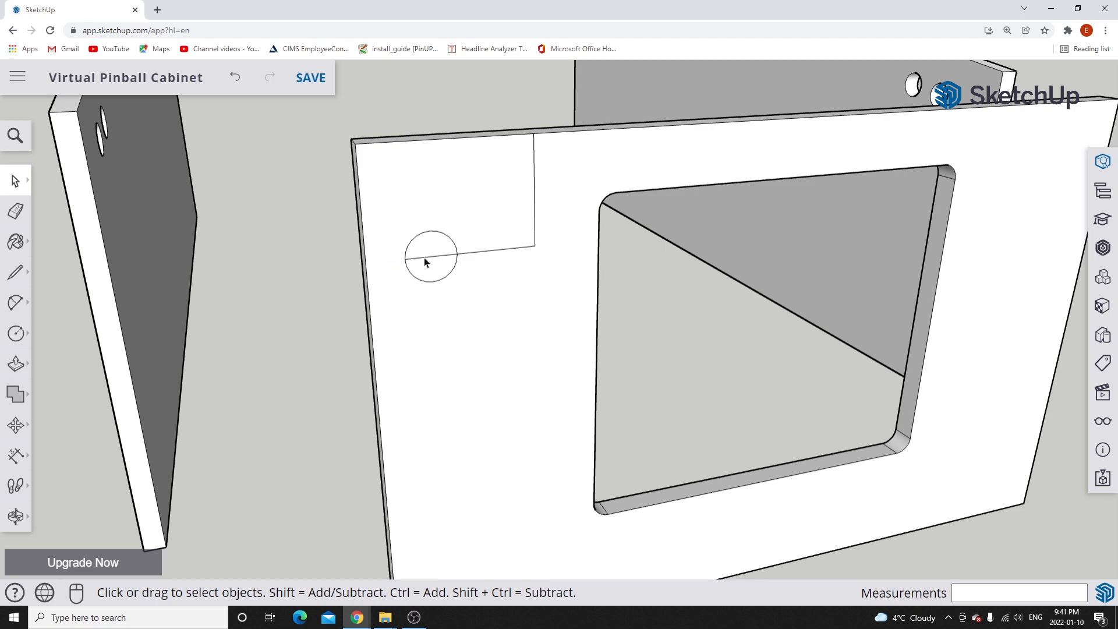
pyautogui.click(478, 252)
pyautogui.press('Delete')
pyautogui.click(535, 223)
pyautogui.click(519, 243)
pyautogui.press('Delete')
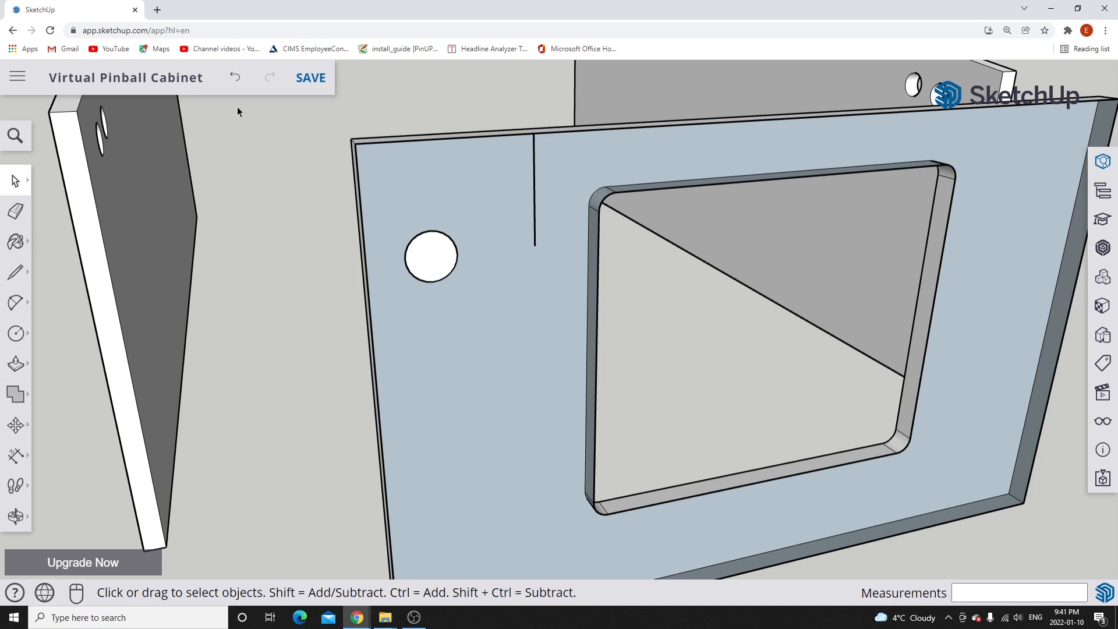
pyautogui.click(235, 78)
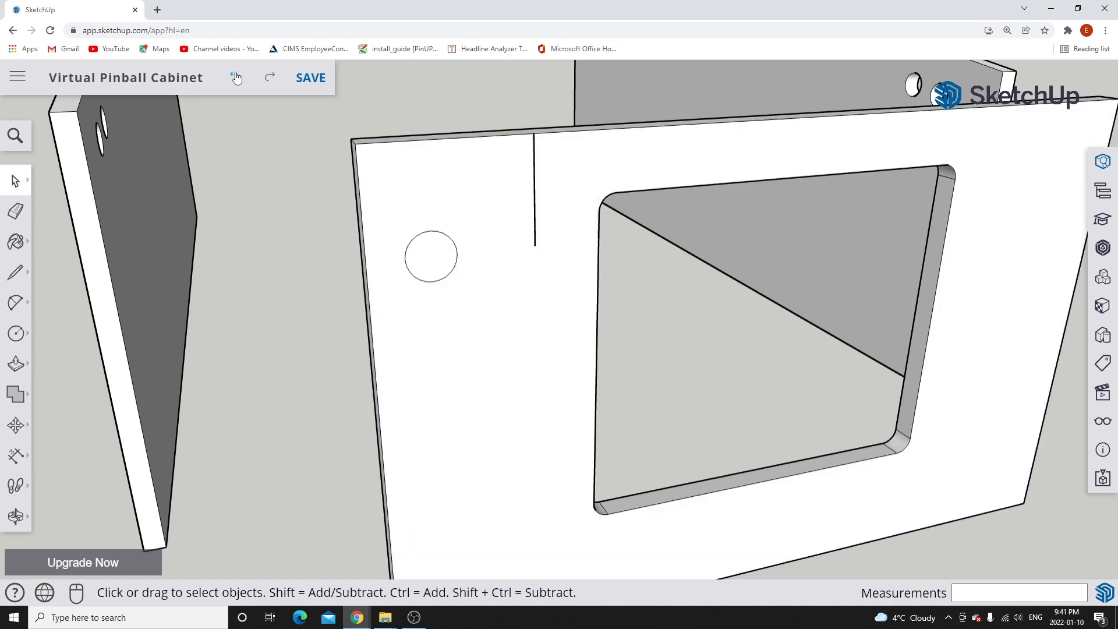
pyautogui.click(535, 218)
pyautogui.press('Delete')
# Push the circle 0.3875 inches into the front panel to form a round recess.
pyautogui.click(15, 366)
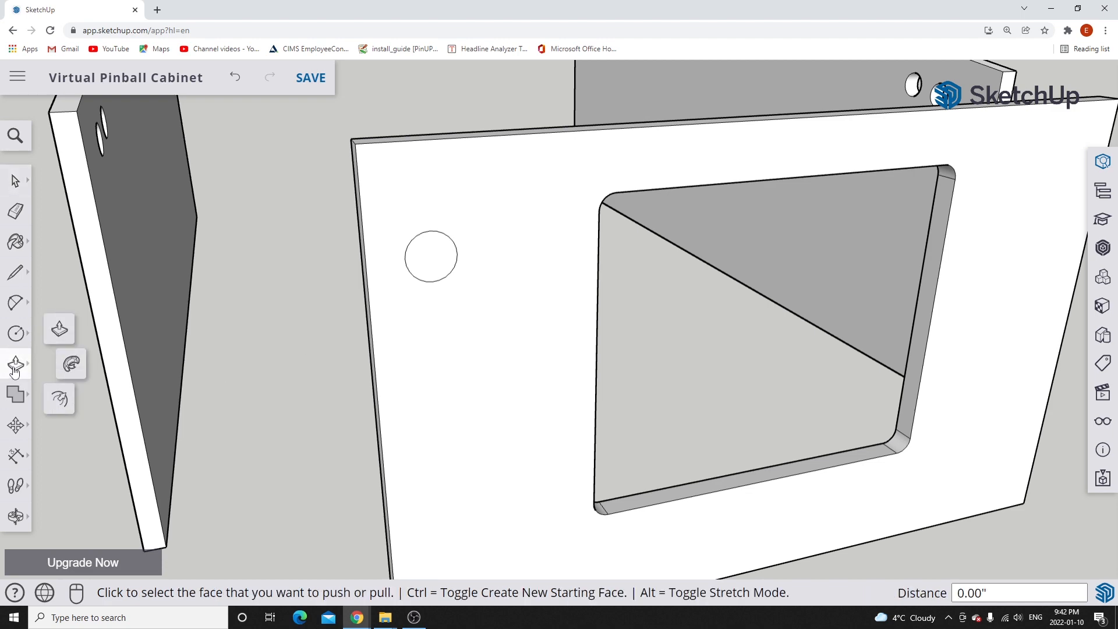
pyautogui.click(430, 260)
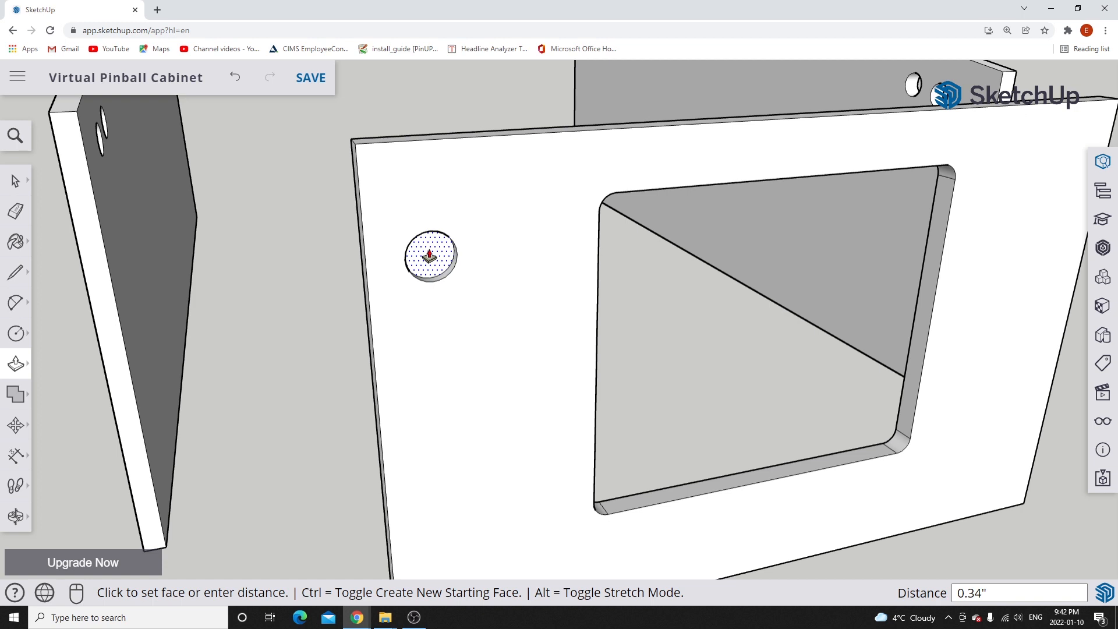
pyautogui.write('.3875')
pyautogui.press('Return')
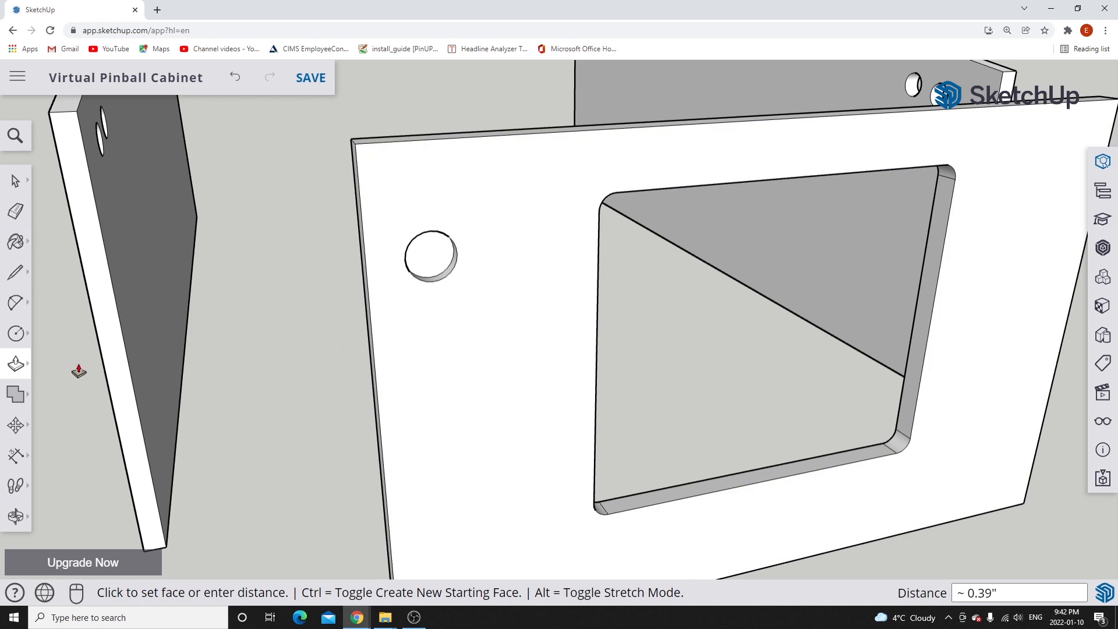
# Draw a circle of 0.5 inch radius on the recess floor in the front panel, concentric with the recess.
pyautogui.click(15, 335)
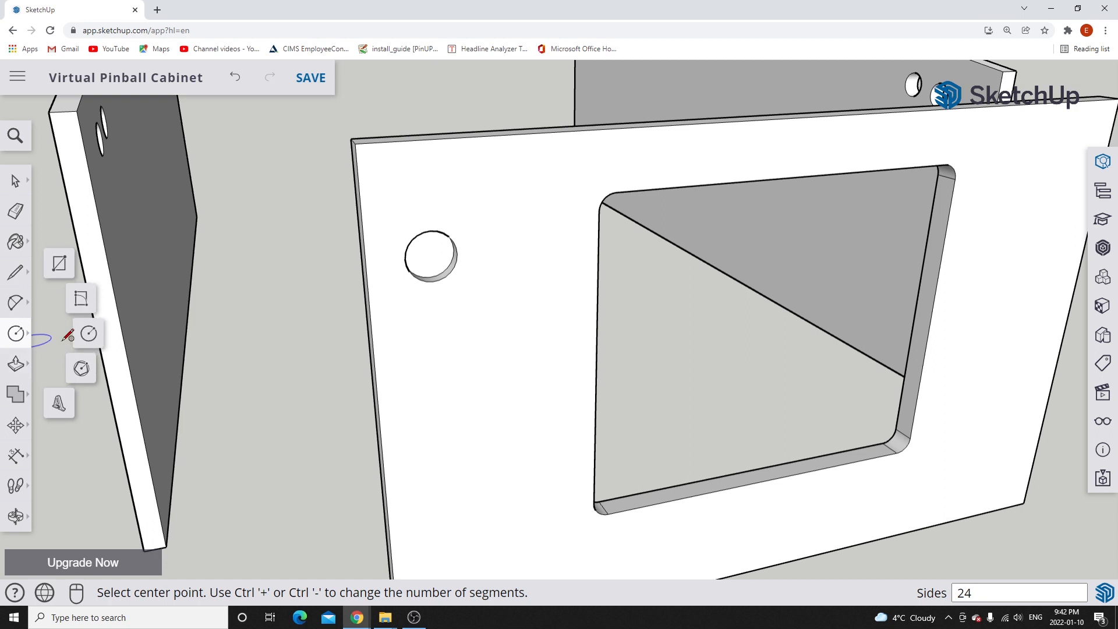
pyautogui.scroll(3, 431, 262)
pyautogui.moveTo(449, 286); pyautogui.dragTo(439, 230, button='middle')
pyautogui.scroll(1, 437, 233)
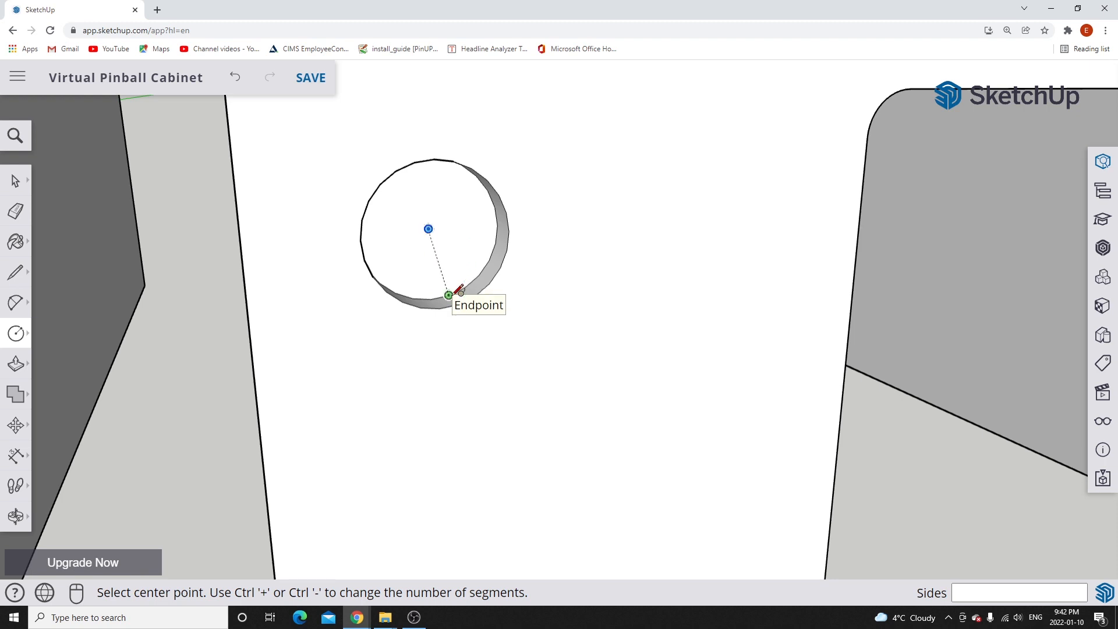
pyautogui.click(428, 229)
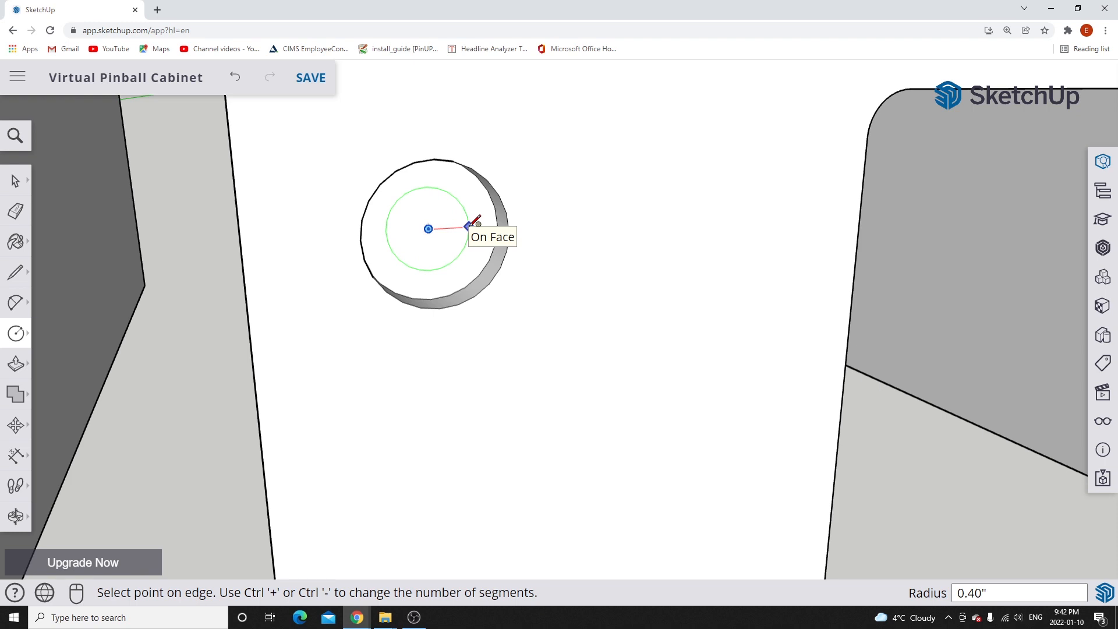
pyautogui.write('.5')
pyautogui.press('Return')
# Push the inner circle through to the front panel's back face to open a stepped button hole.
pyautogui.moveTo(479, 237); pyautogui.dragTo(448, 261, button='middle')
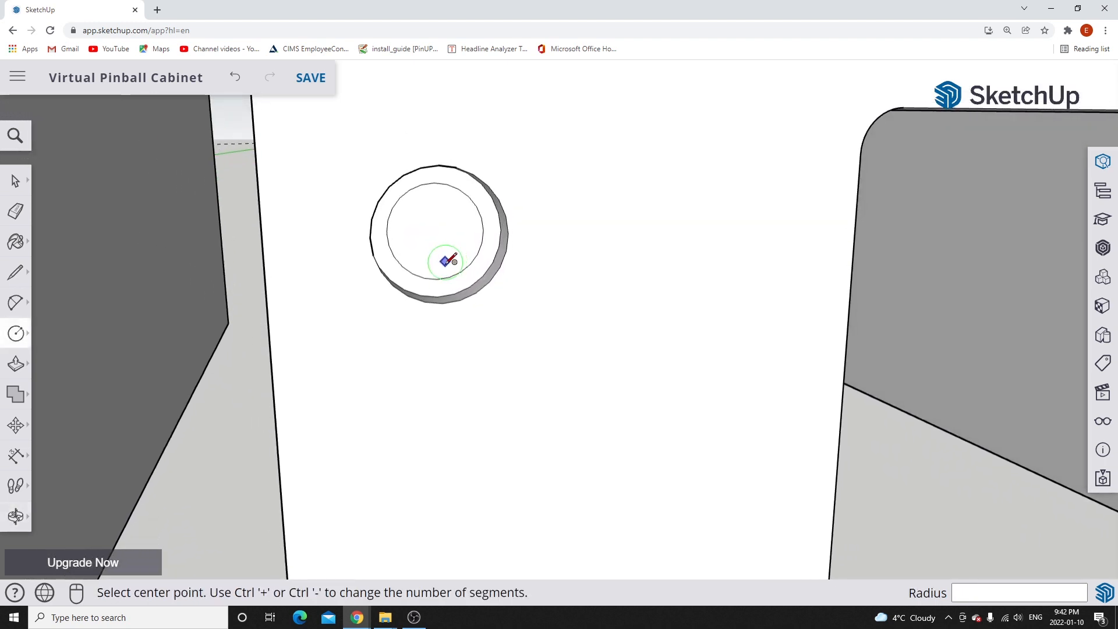
pyautogui.click(15, 367)
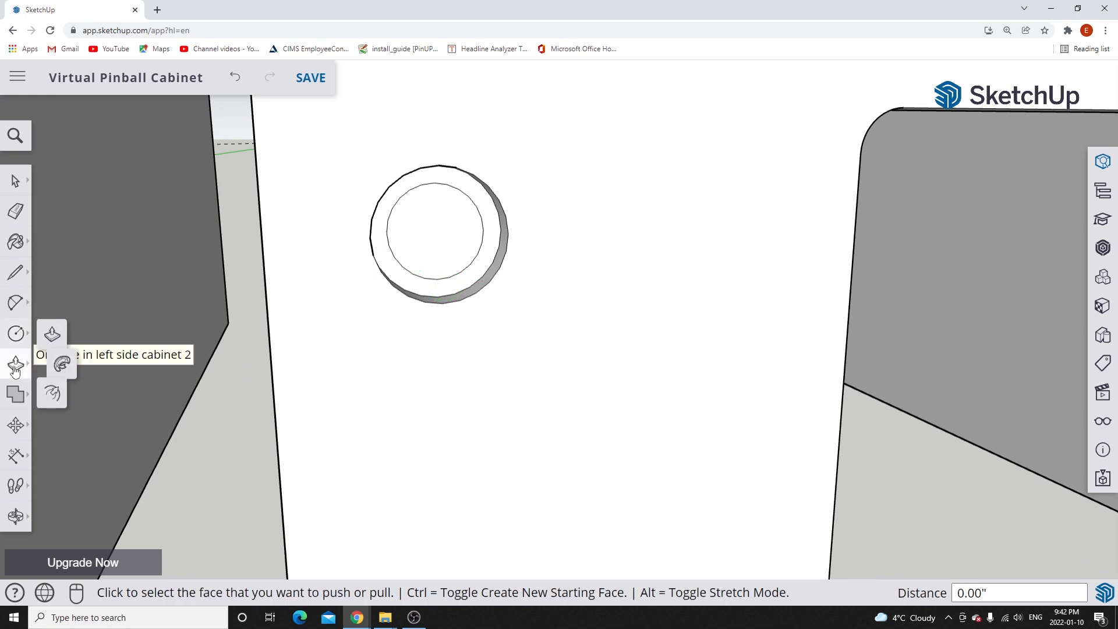
pyautogui.click(437, 241)
pyautogui.click(357, 227)
pyautogui.moveTo(360, 230); pyautogui.dragTo(981, 305, button='middle')
pyautogui.click(533, 273)
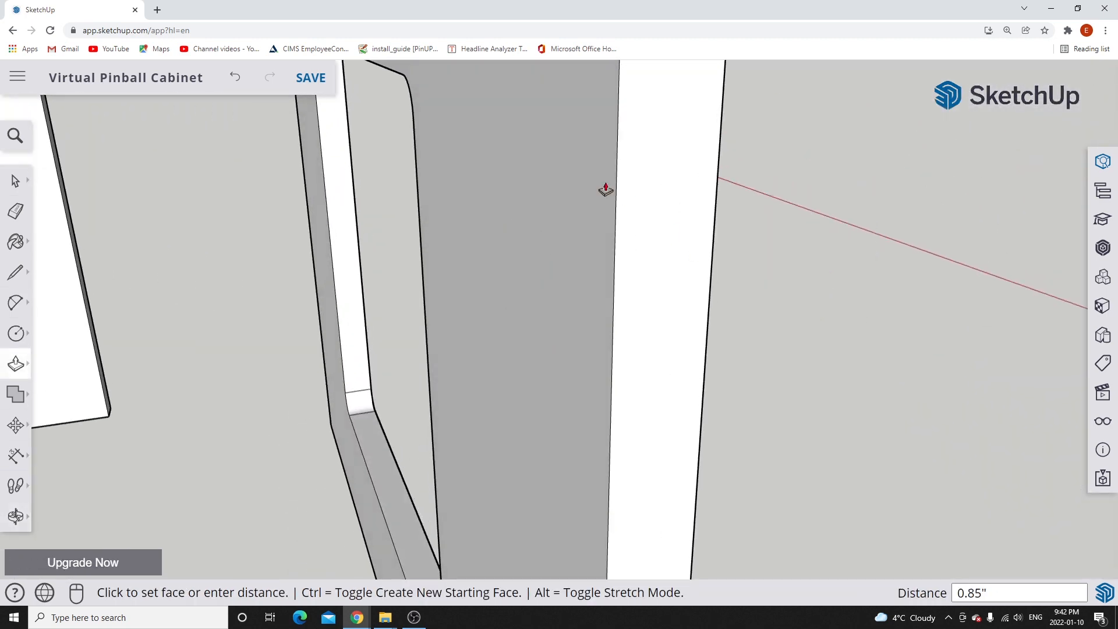
pyautogui.click(543, 165)
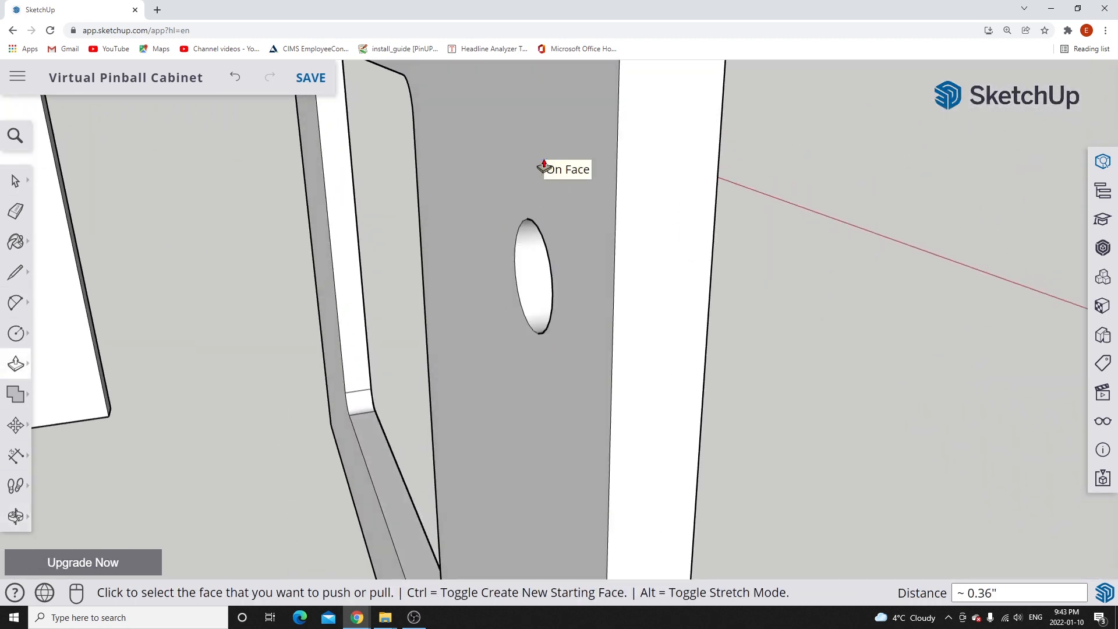
pyautogui.click(26, 186)
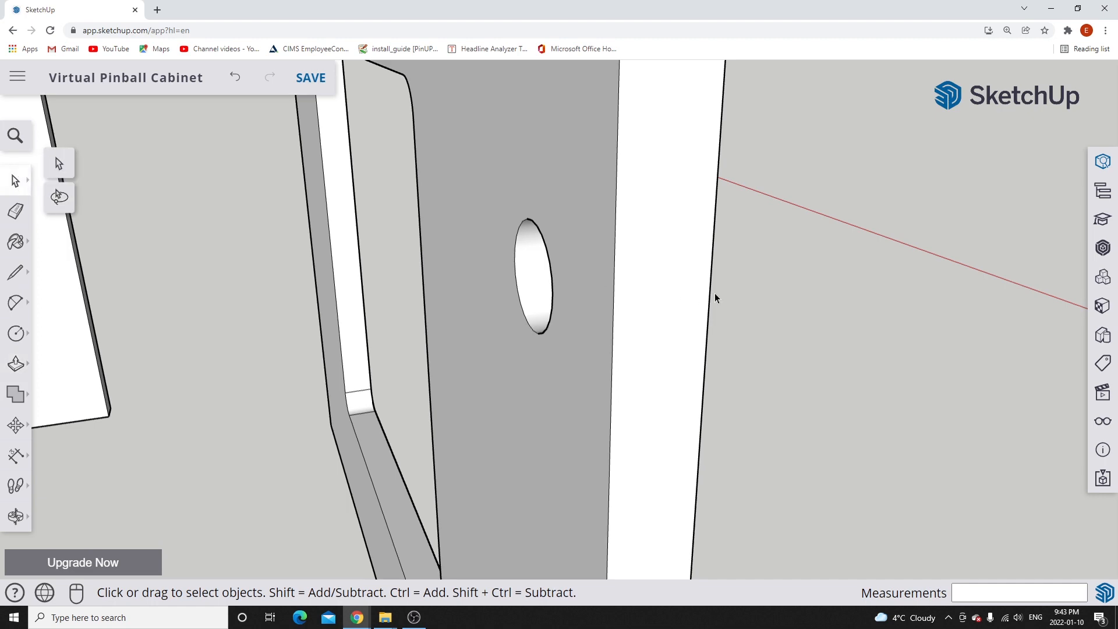
# Examine the stepped hole in the new front panel and the cutouts beside the coin door opening on the finished reference cabinet.
pyautogui.scroll(-6, 662, 294)
pyautogui.moveTo(639, 291); pyautogui.dragTo(126, 233, button='middle')
pyautogui.scroll(6, 375, 275)
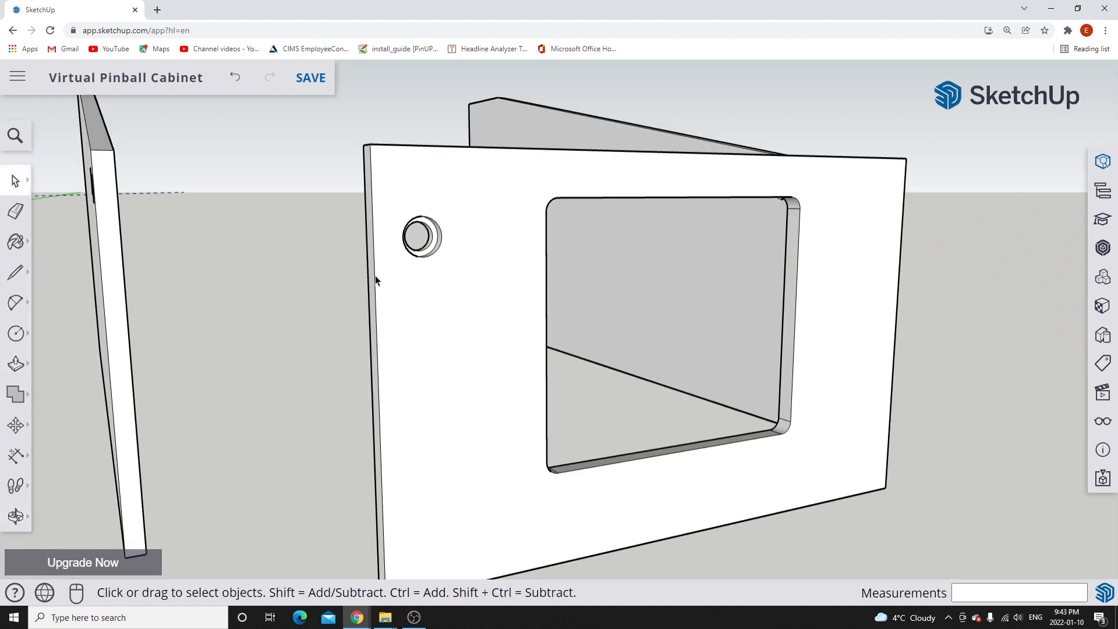
pyautogui.moveTo(344, 270); pyautogui.dragTo(417, 342, button='middle')
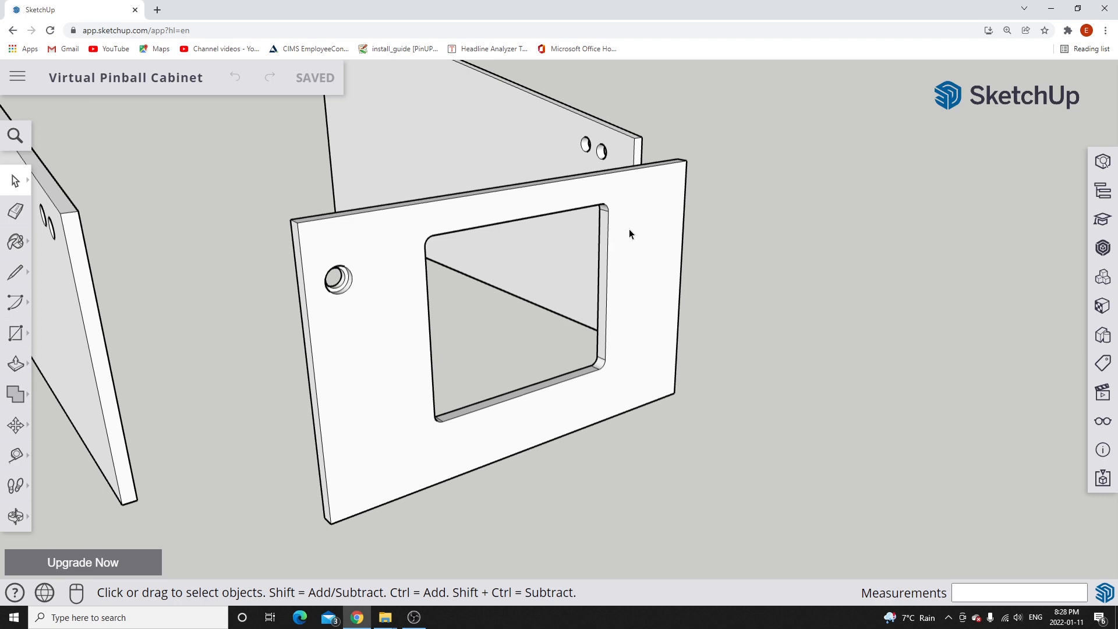
pyautogui.scroll(-10, 639, 215)
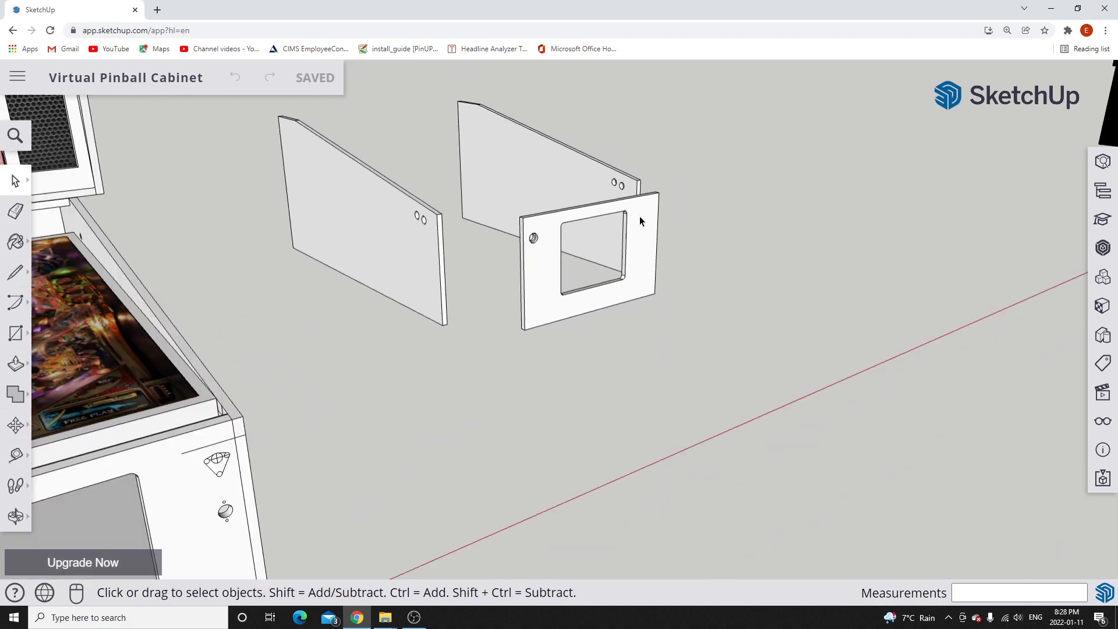
pyautogui.scroll(8, 456, 320)
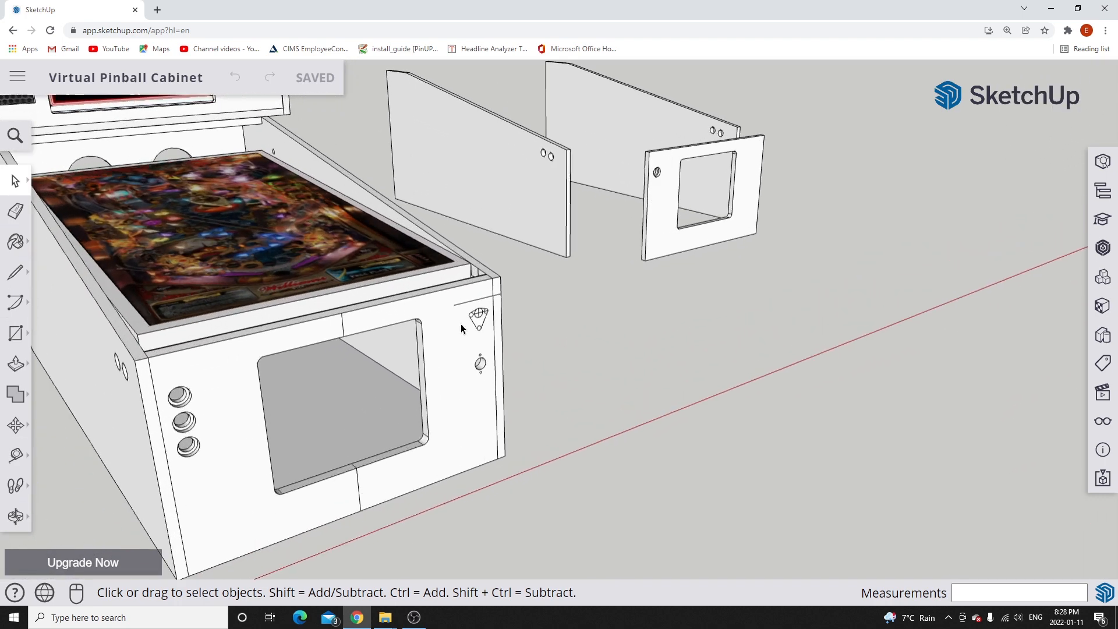
pyautogui.moveTo(467, 337); pyautogui.dragTo(369, 285, button='middle')
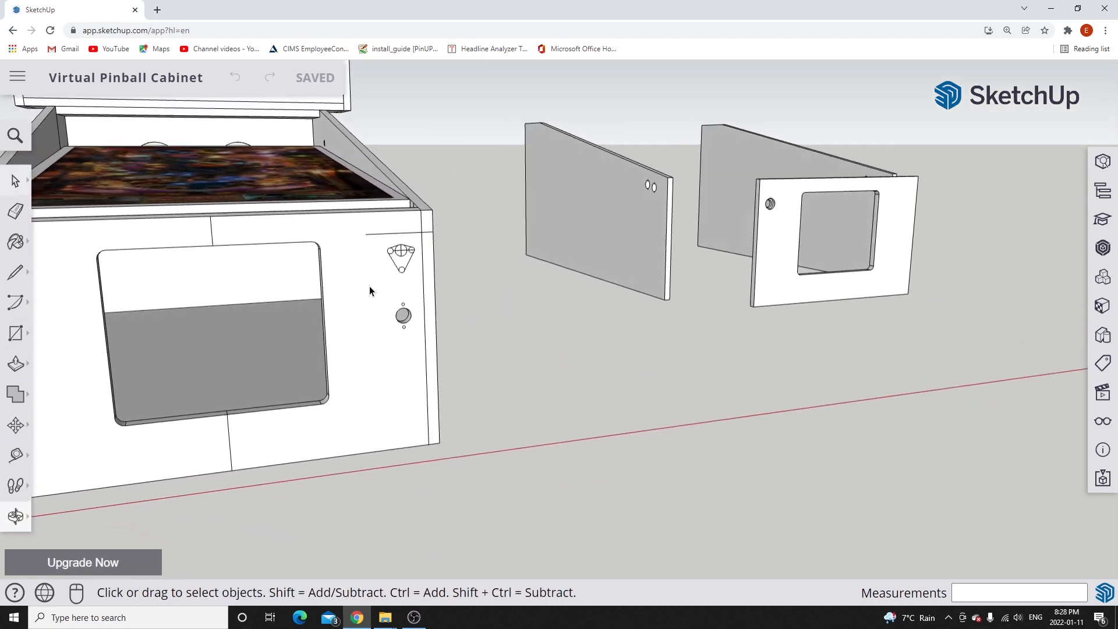
pyautogui.scroll(5, 393, 281)
pyautogui.scroll(2, 393, 286)
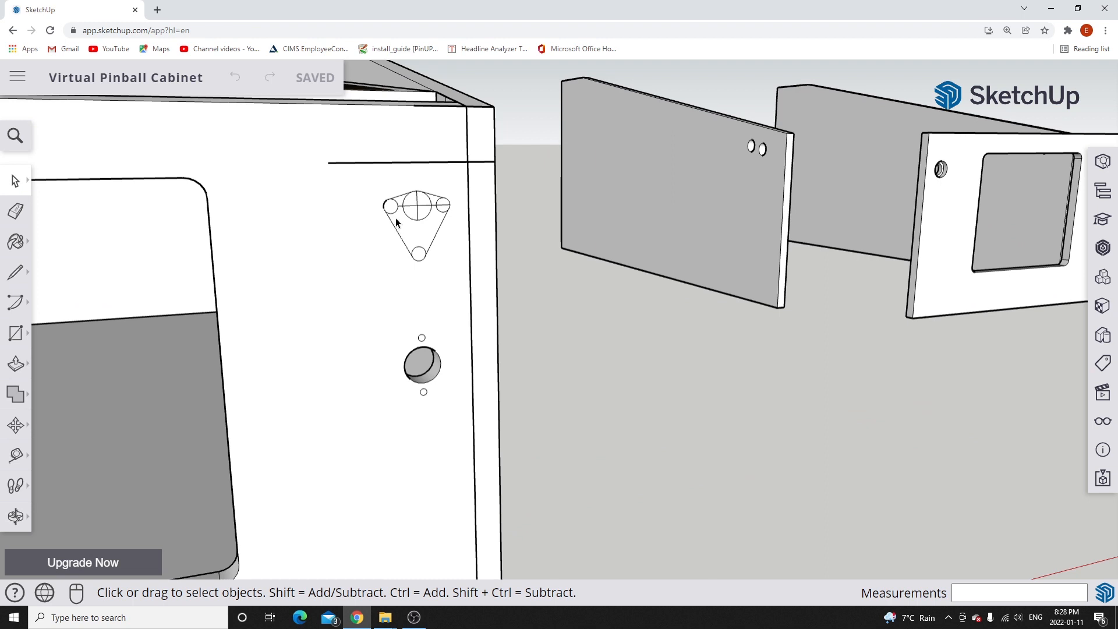
pyautogui.scroll(2, 413, 221)
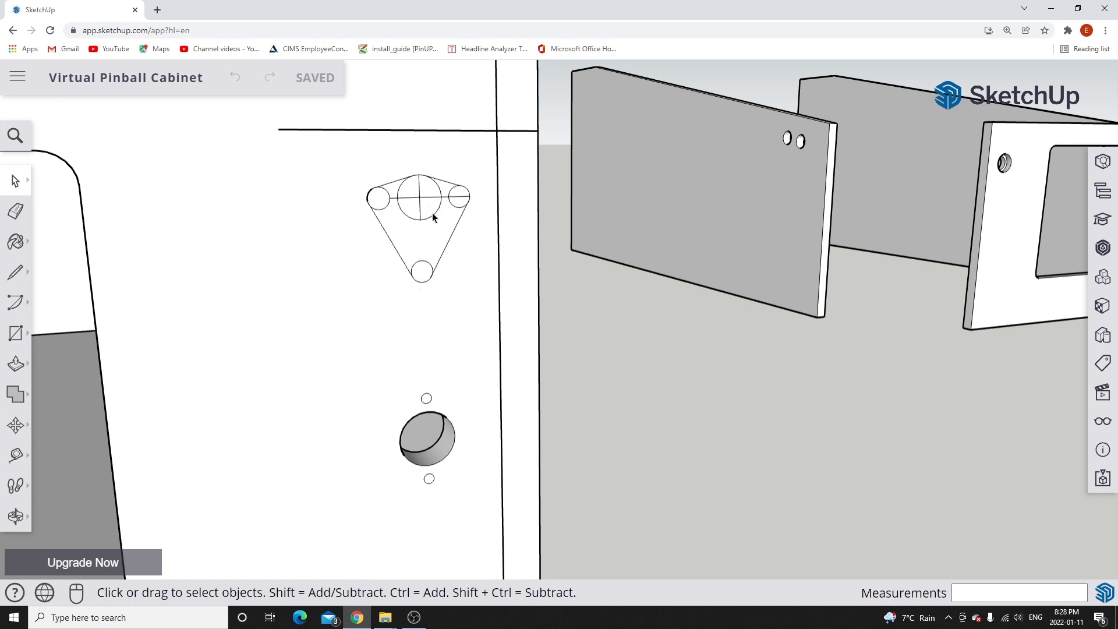
pyautogui.scroll(1, 424, 216)
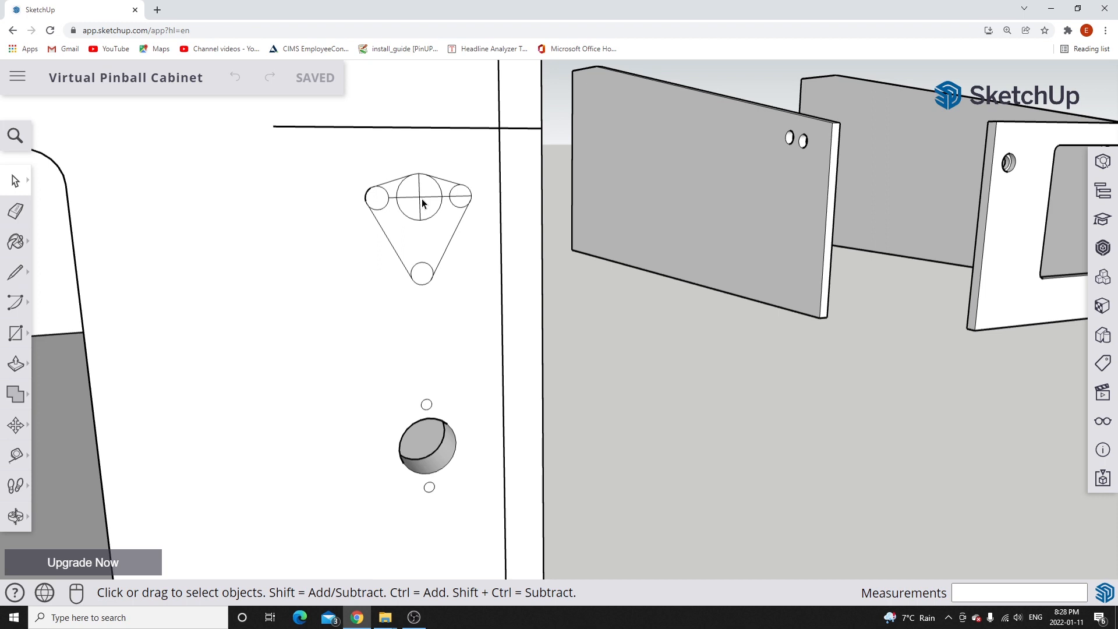
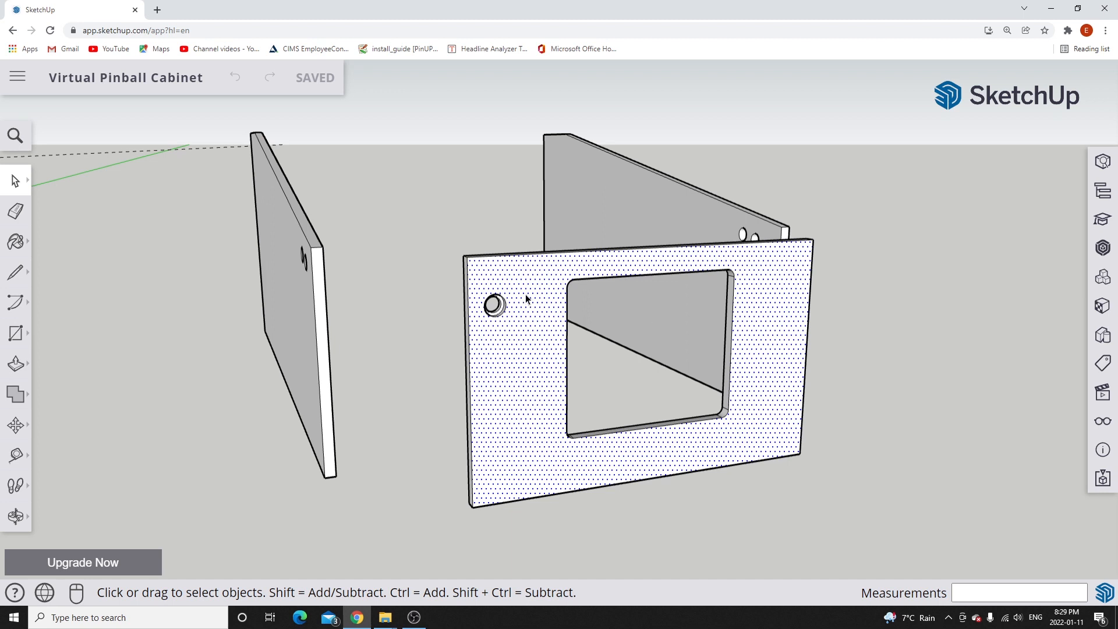
# Make all of the new front panel's geometry into a component named "front cabinet 2".
pyautogui.moveTo(656, 193); pyautogui.dragTo(499, 187, button='middle')
pyautogui.scroll(-3, 614, 195)
pyautogui.moveTo(620, 184); pyautogui.dragTo(559, 501, button='middle')
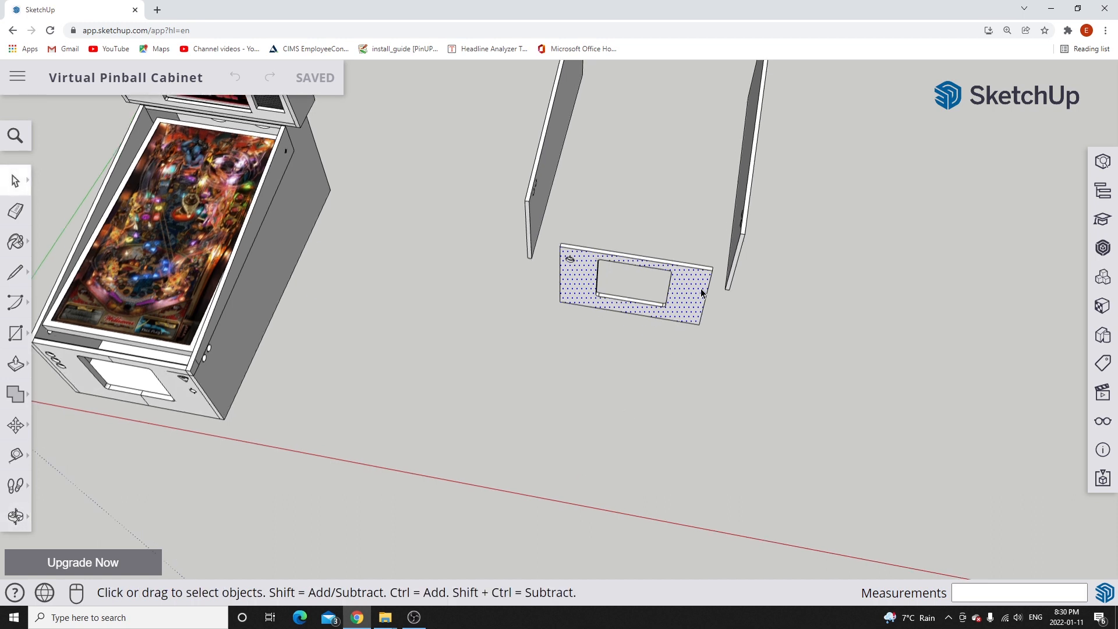
pyautogui.scroll(4, 700, 289)
pyautogui.moveTo(497, 216)
pyautogui.mouseDown()
pyautogui.moveTo(585, 316)
pyautogui.moveTo(728, 375)
pyautogui.mouseUp()
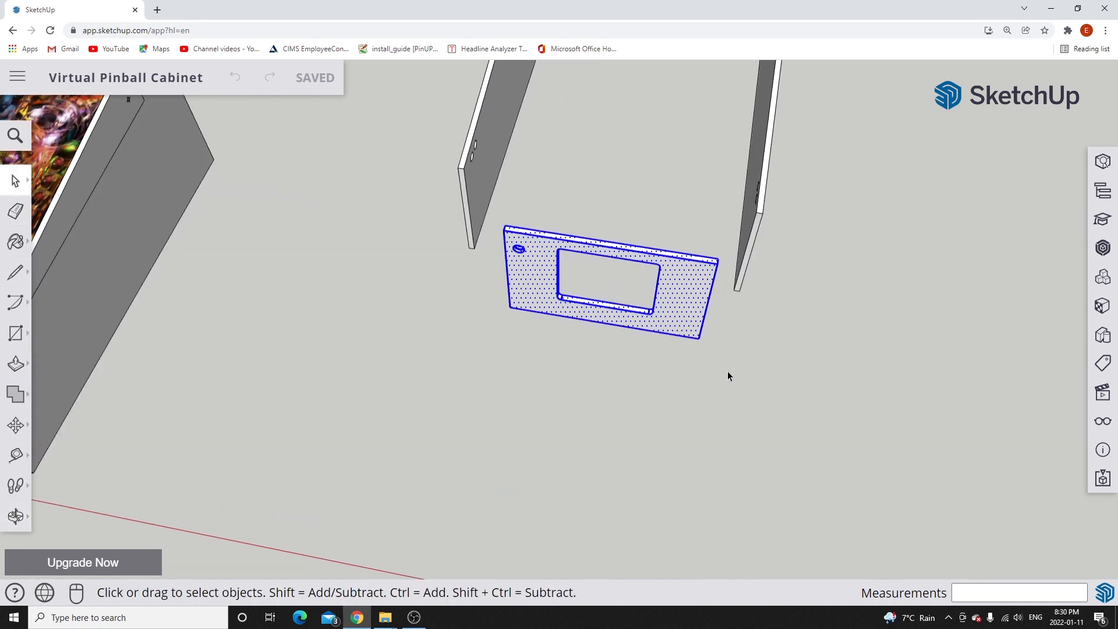
pyautogui.rightClick(673, 302)
pyautogui.moveTo(675, 306)
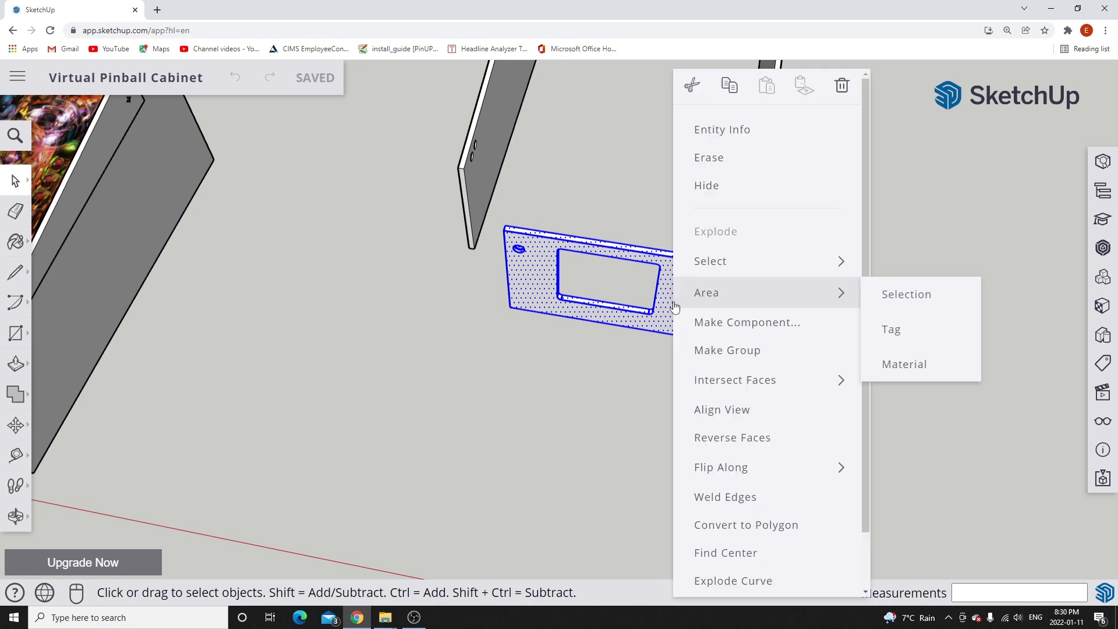
pyautogui.click(718, 322)
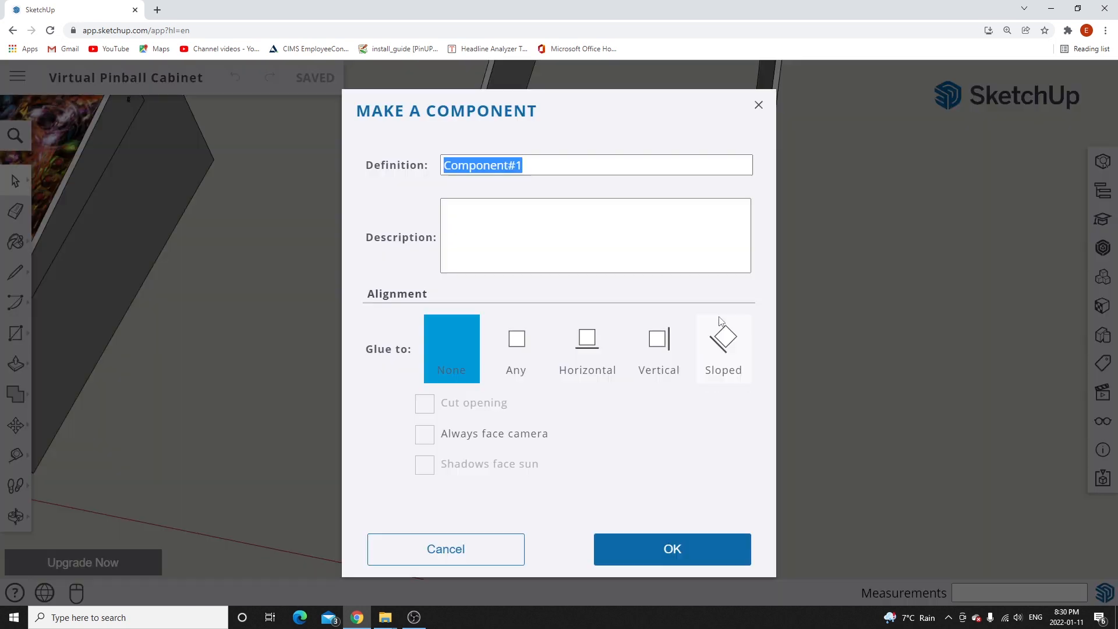
pyautogui.write('fro')
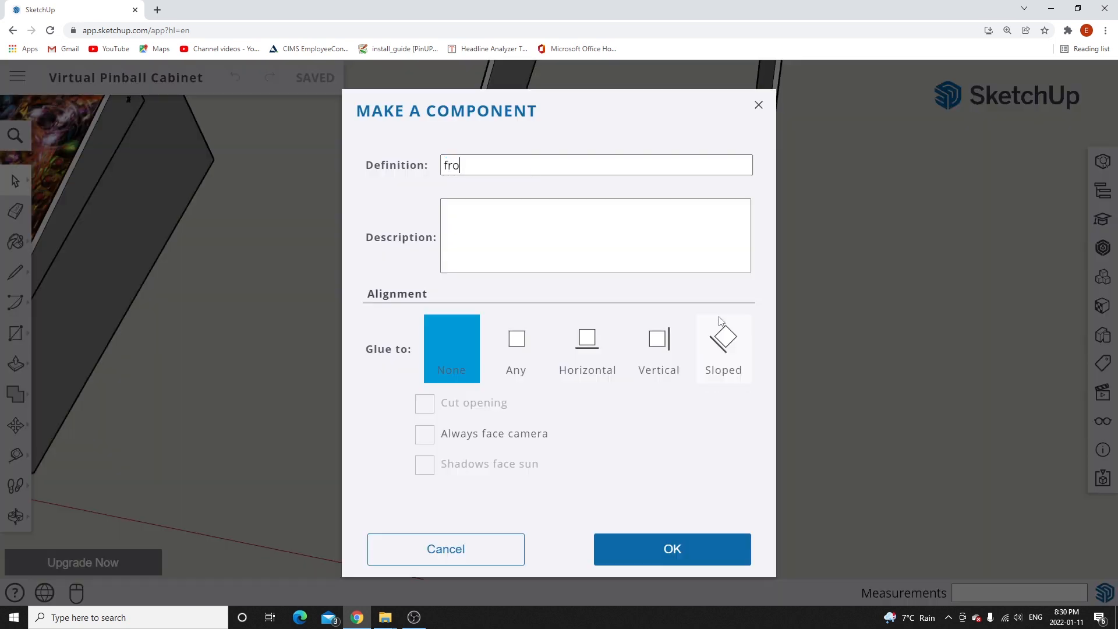
pyautogui.write('nt cabinet')
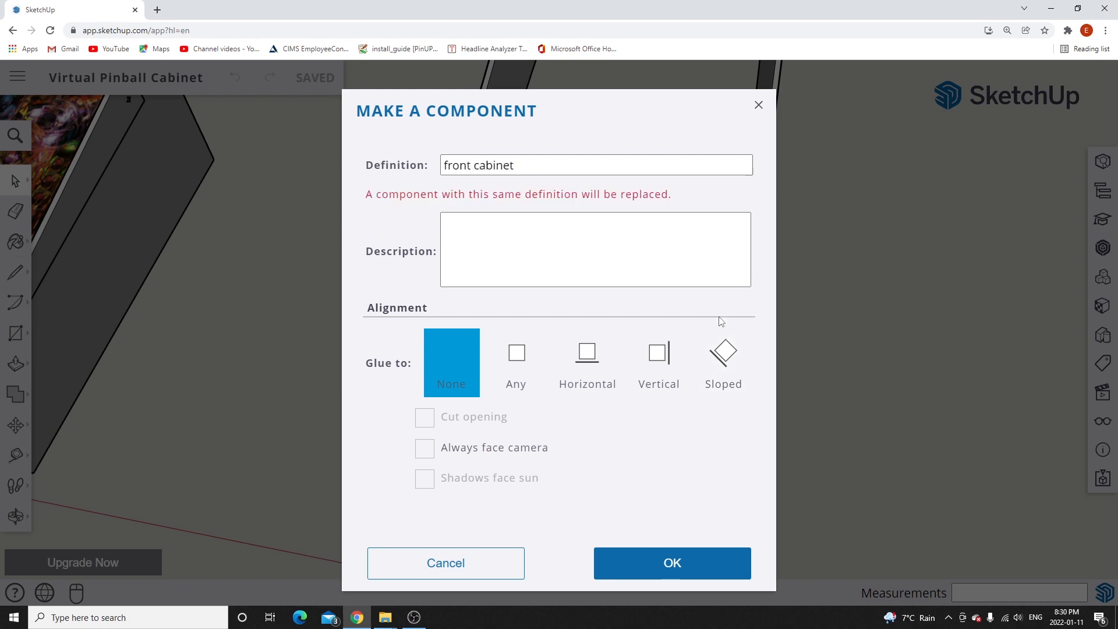
pyautogui.write(' 2')
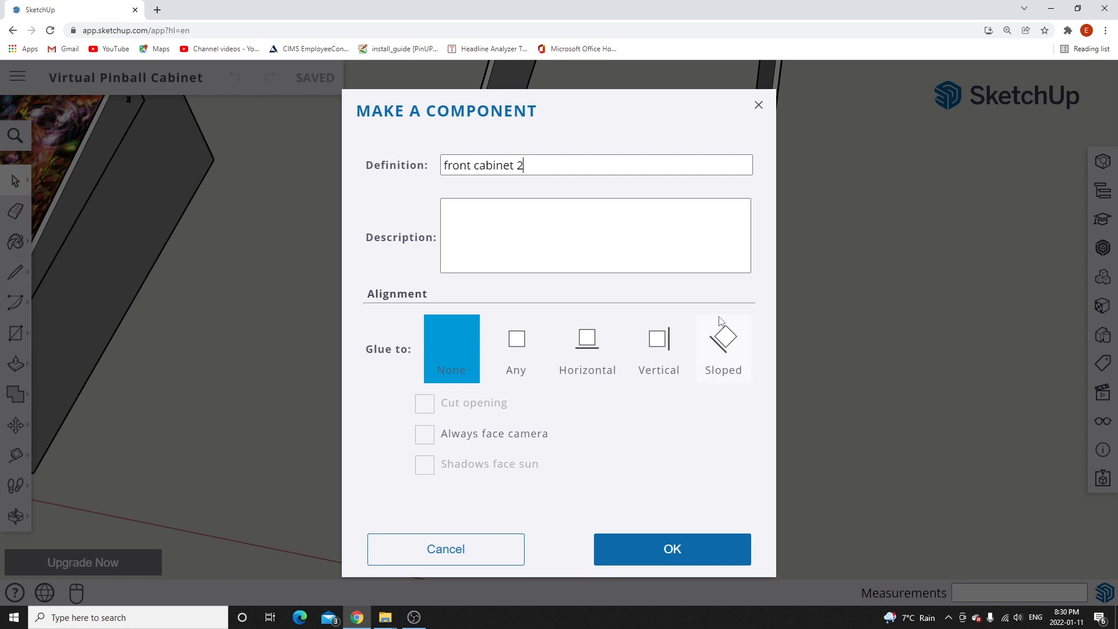
pyautogui.click(709, 547)
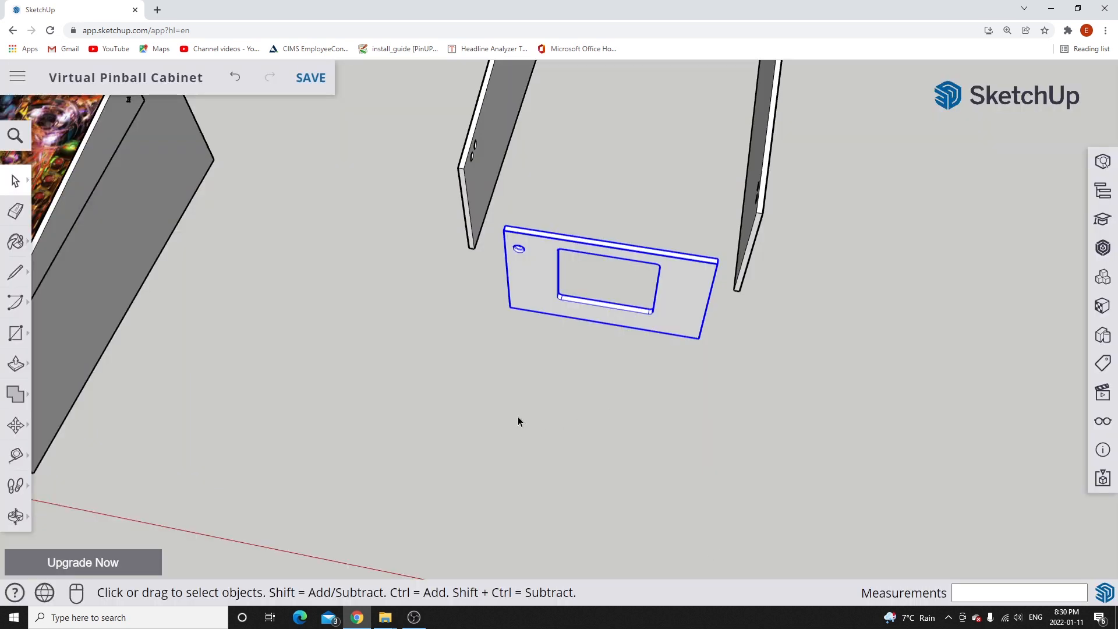
# Check that the front panel and both side panels can each be selected as separate objects.
pyautogui.click(494, 335)
pyautogui.click(522, 297)
pyautogui.click(758, 231)
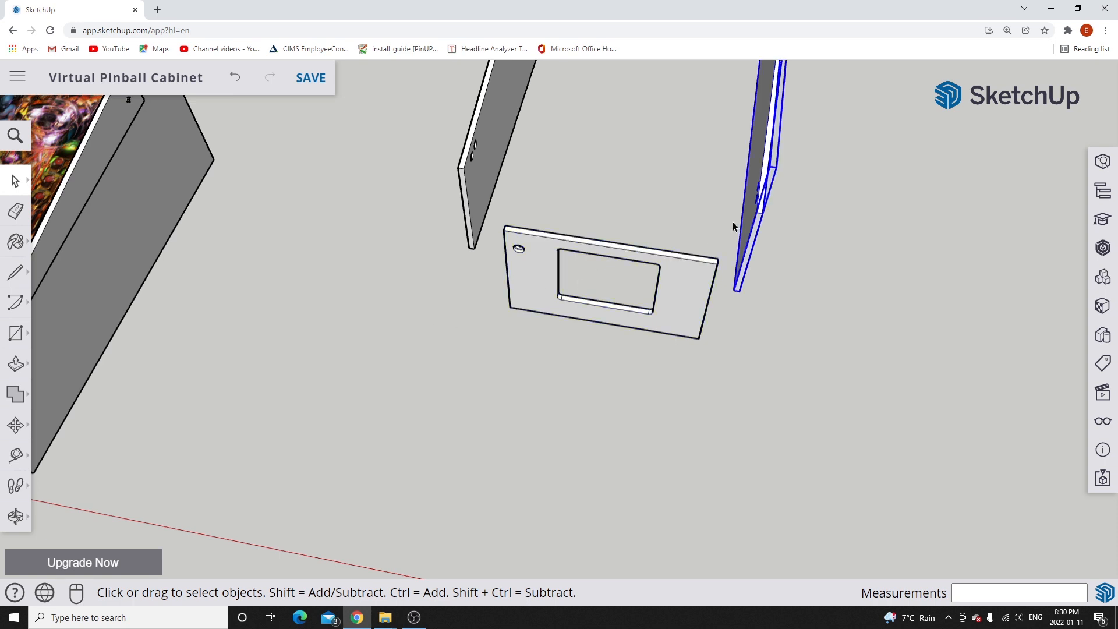
pyautogui.click(481, 182)
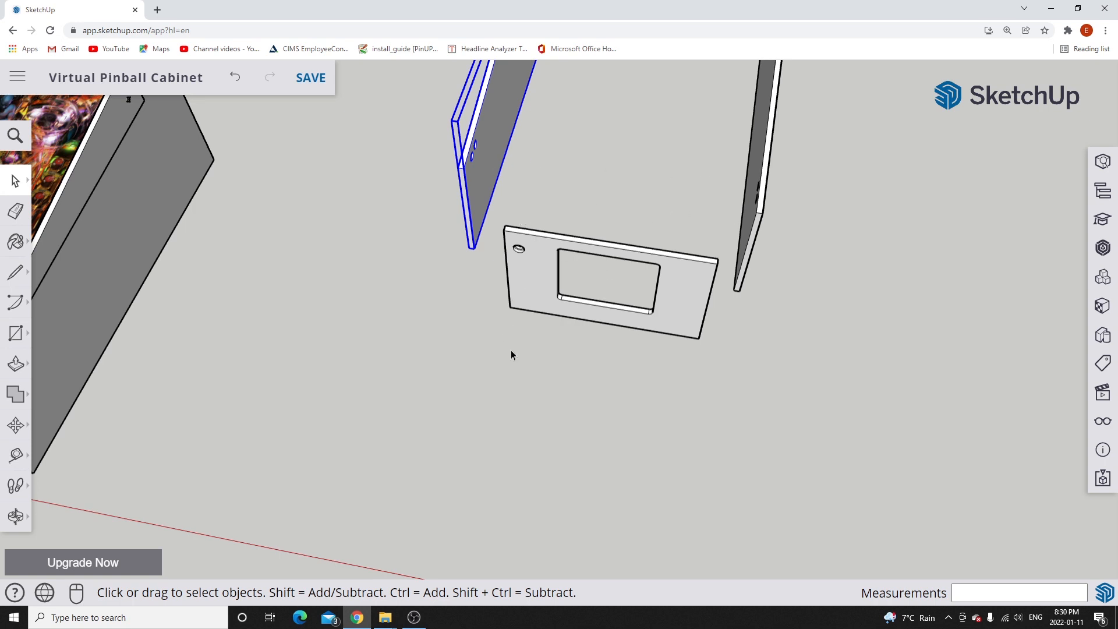
pyautogui.scroll(1, 529, 456)
pyautogui.scroll(3, 583, 175)
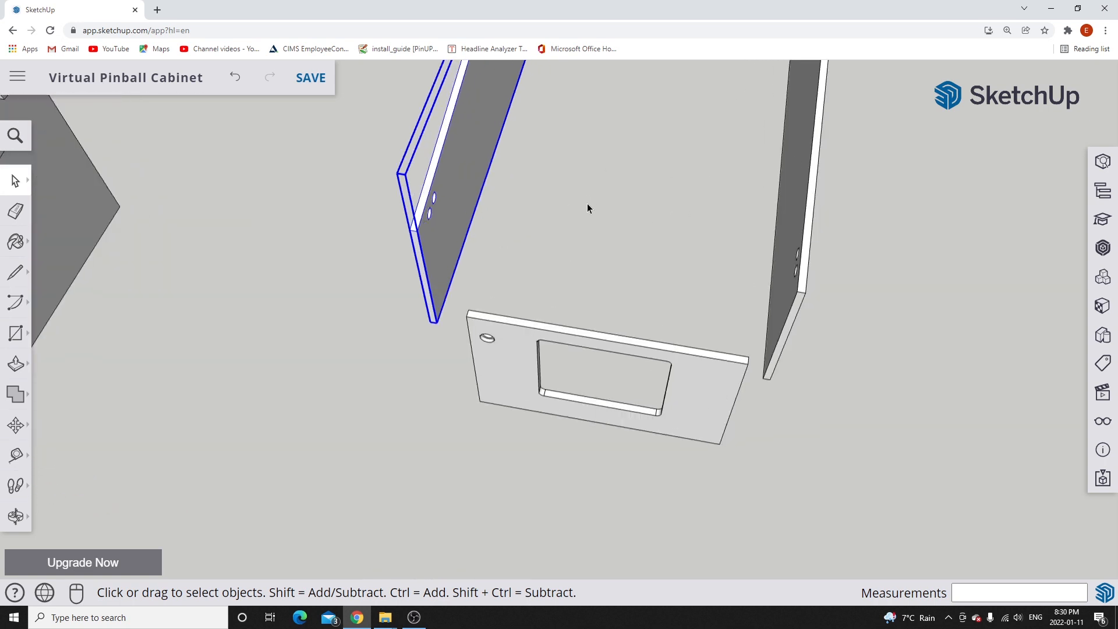
pyautogui.scroll(1, 577, 256)
pyautogui.moveTo(562, 252); pyautogui.dragTo(569, 124, button='middle')
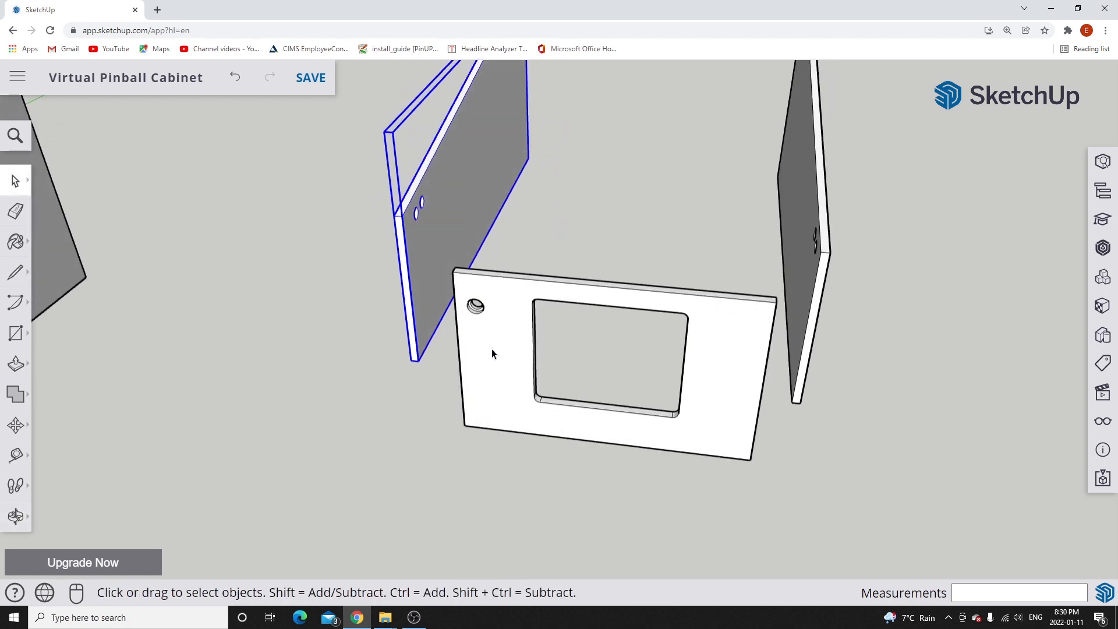
# Move the front panel by its lower front left corner onto the lower inner front corner of the left side panel.
pyautogui.click(481, 385)
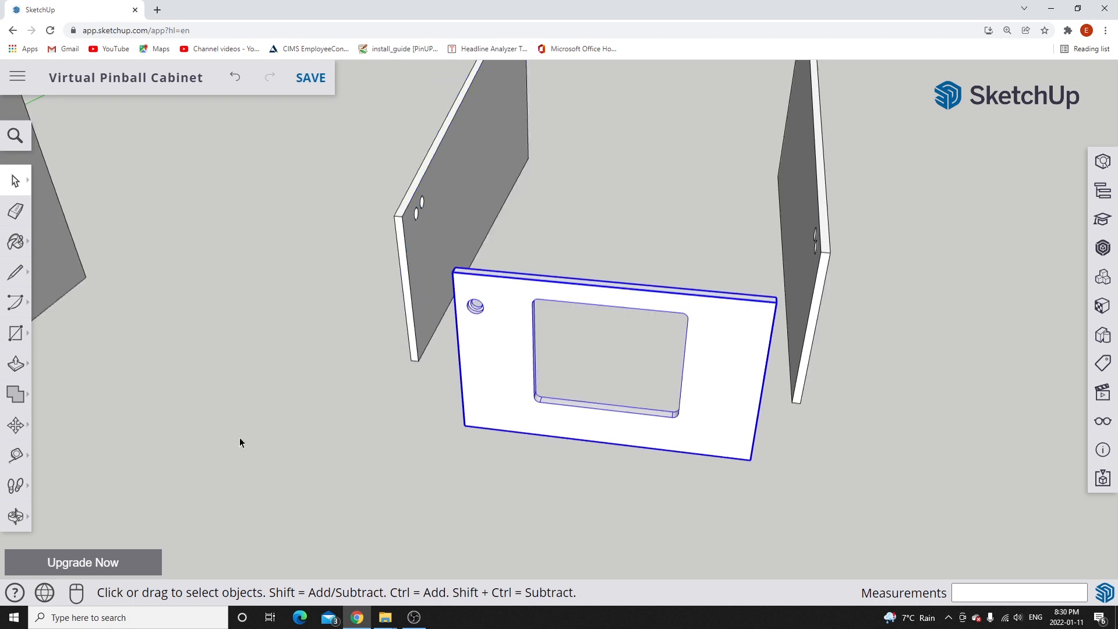
pyautogui.click(15, 425)
pyautogui.scroll(4, 463, 424)
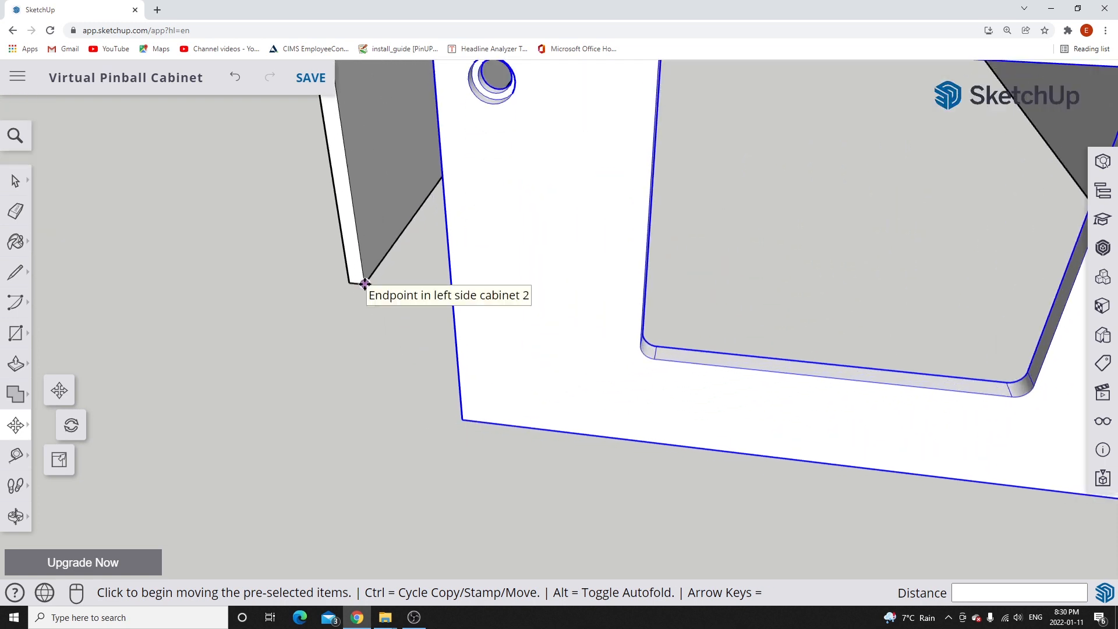
pyautogui.moveTo(422, 407); pyautogui.dragTo(624, 491, button='middle')
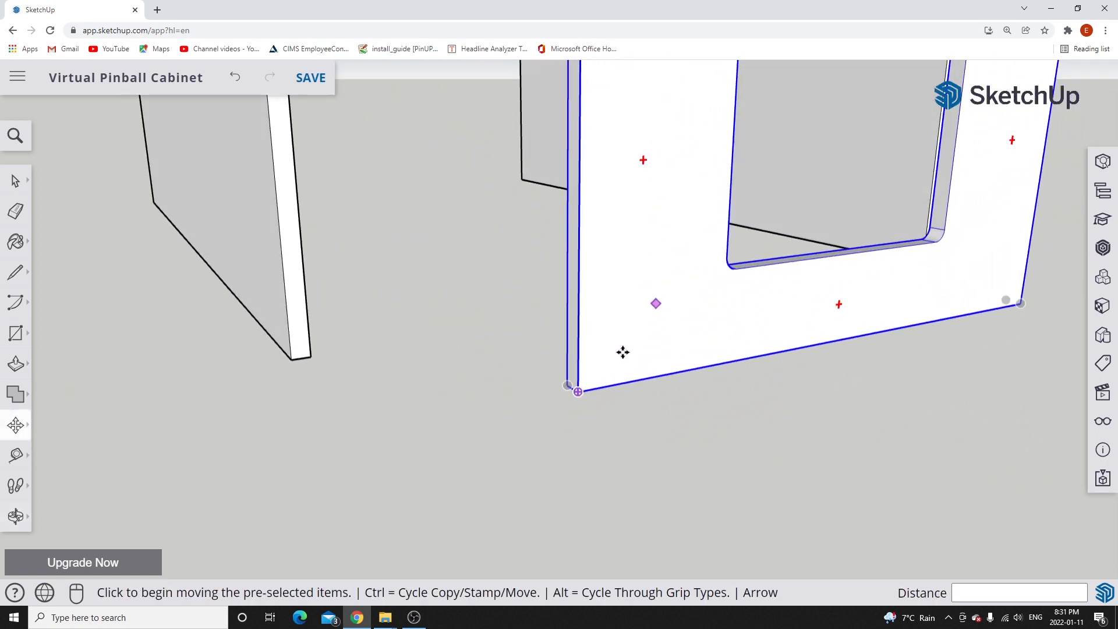
pyautogui.click(578, 391)
pyautogui.moveTo(384, 347); pyautogui.dragTo(245, 367, button='middle')
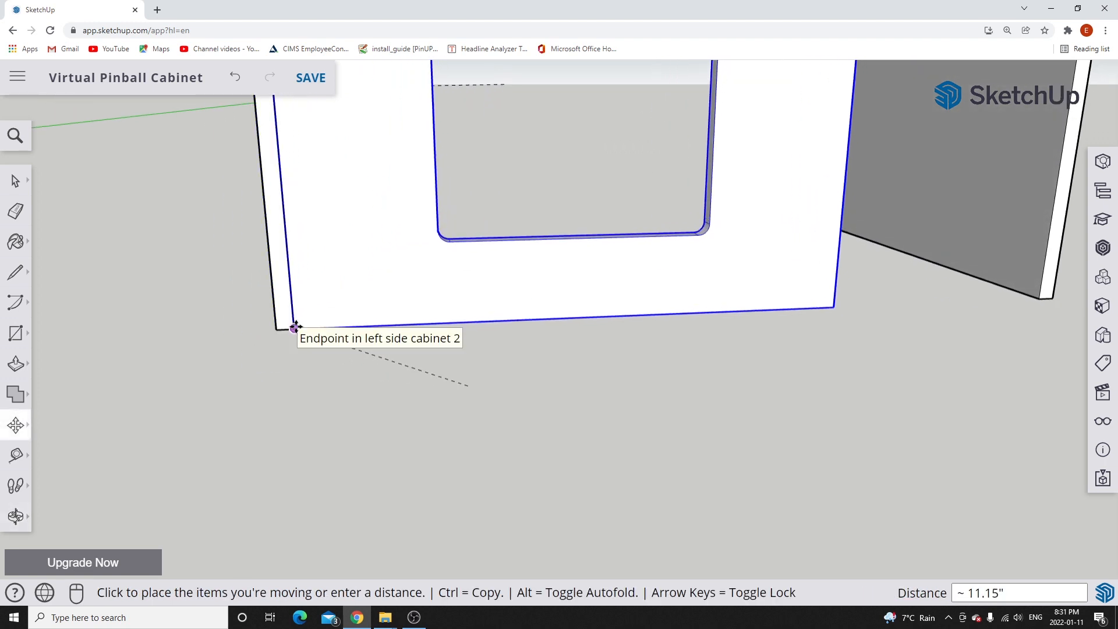
pyautogui.click(294, 327)
pyautogui.scroll(-5, 296, 388)
pyautogui.moveTo(341, 402); pyautogui.dragTo(297, 451, button='middle')
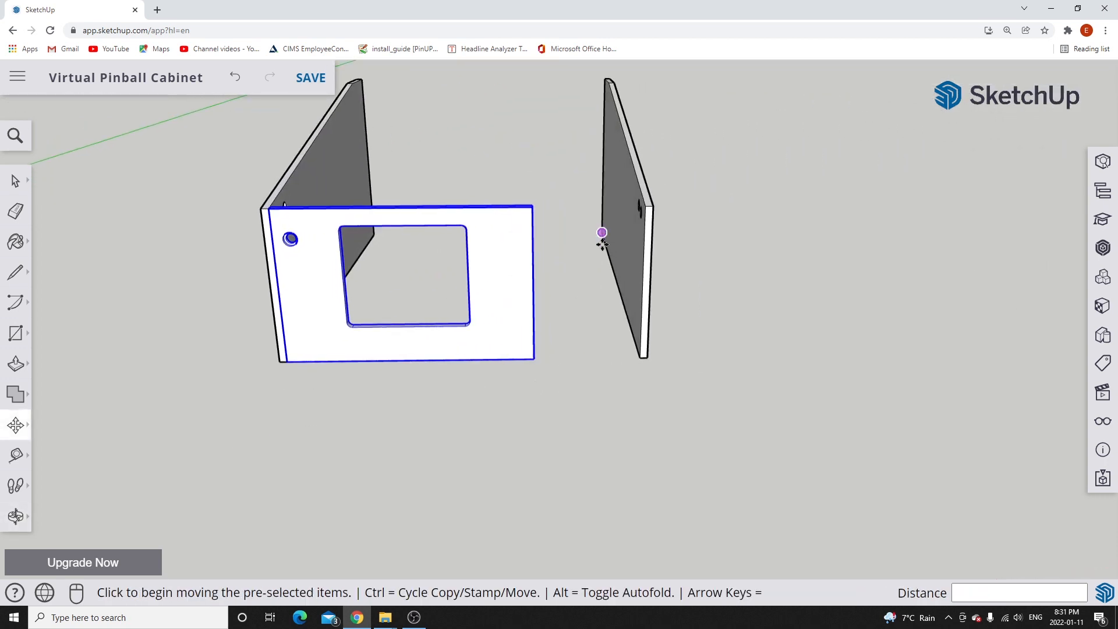
pyautogui.click(13, 184)
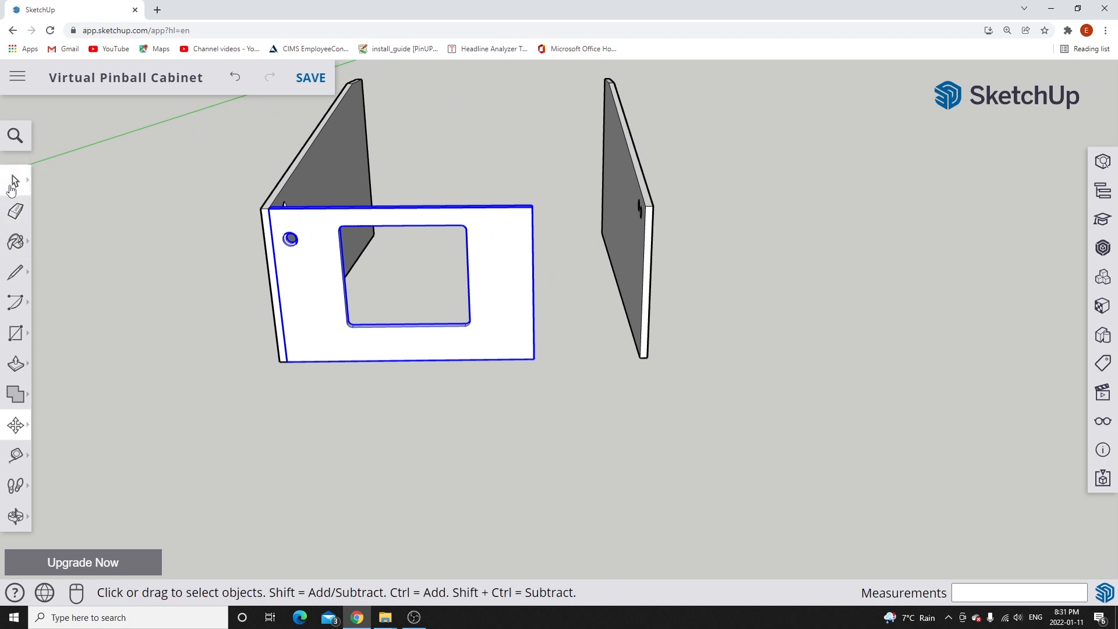
# Move the right side panel by its lower inner front corner onto the front panel's lower front right corner.
pyautogui.click(621, 243)
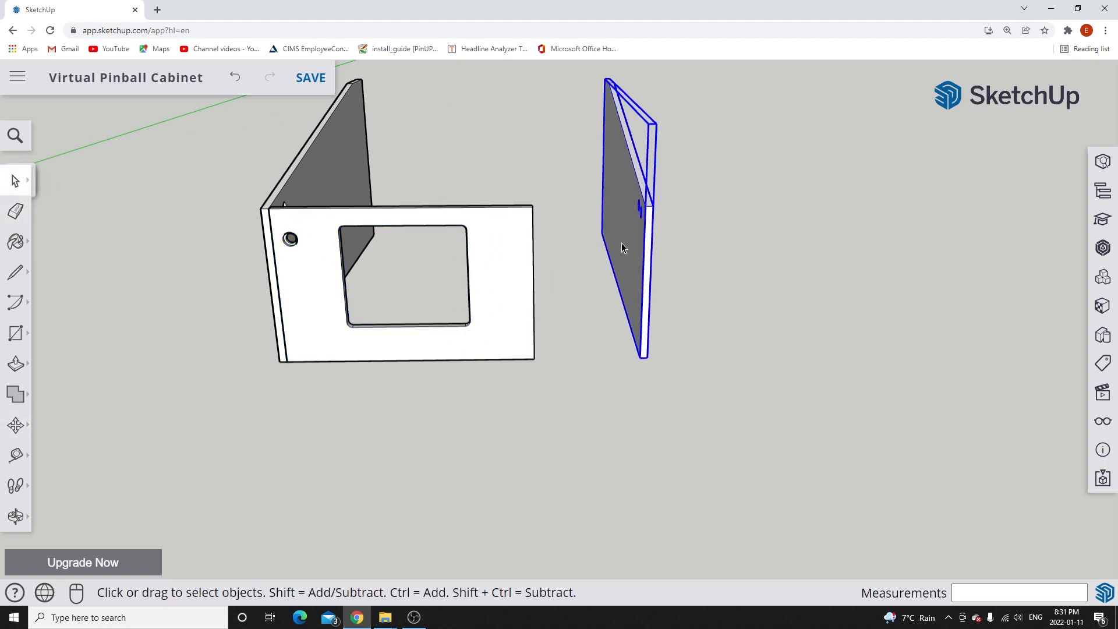
pyautogui.click(16, 425)
pyautogui.scroll(5, 613, 371)
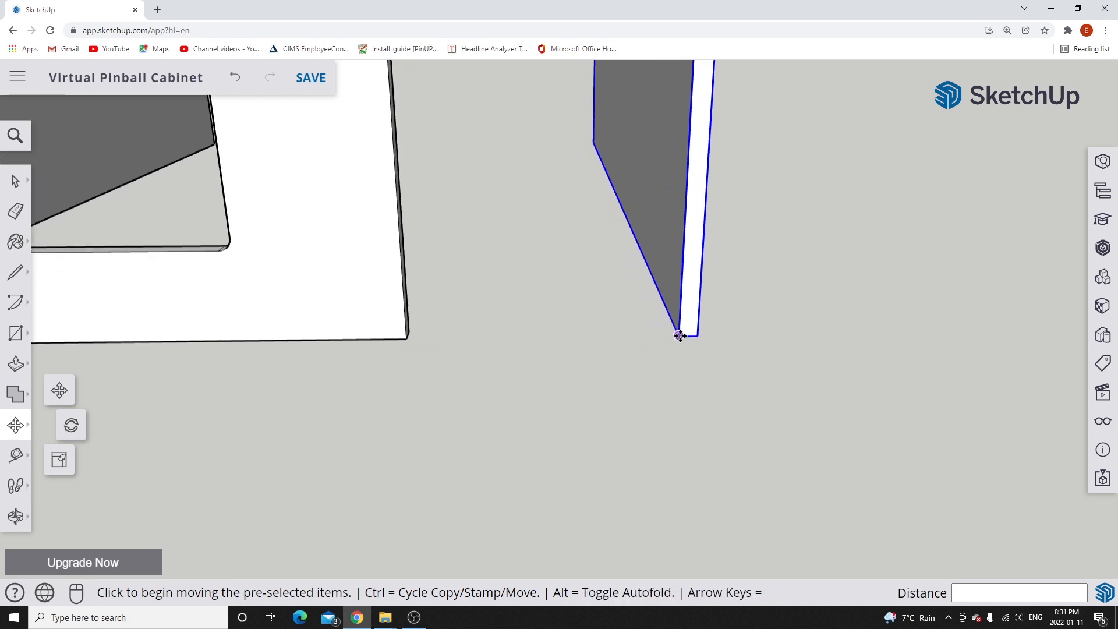
pyautogui.click(679, 336)
pyautogui.scroll(3, 434, 345)
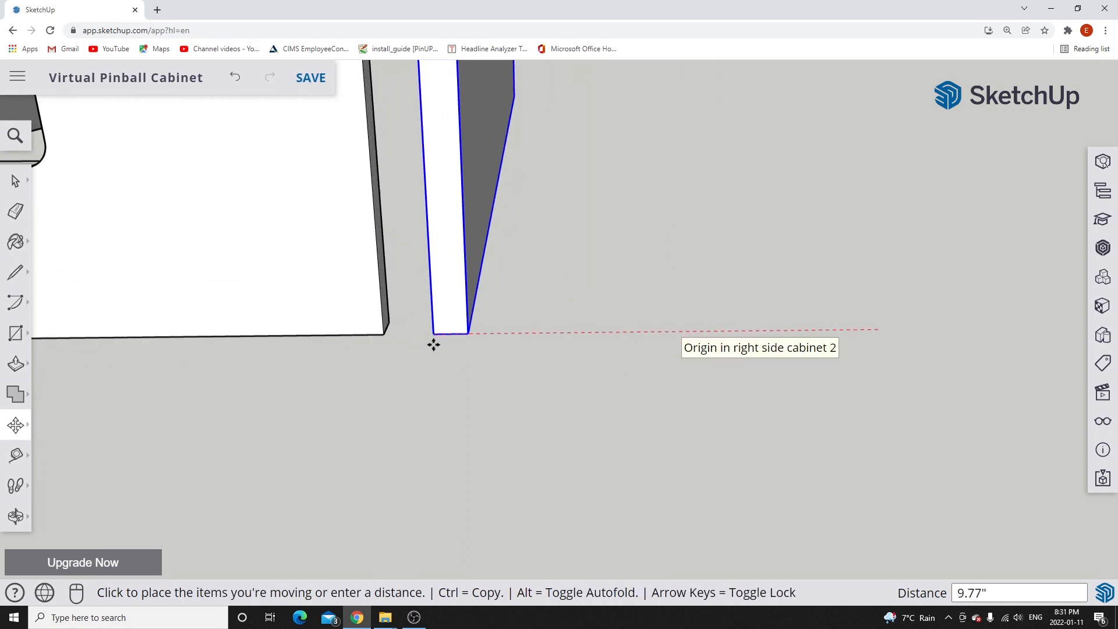
pyautogui.scroll(2, 402, 321)
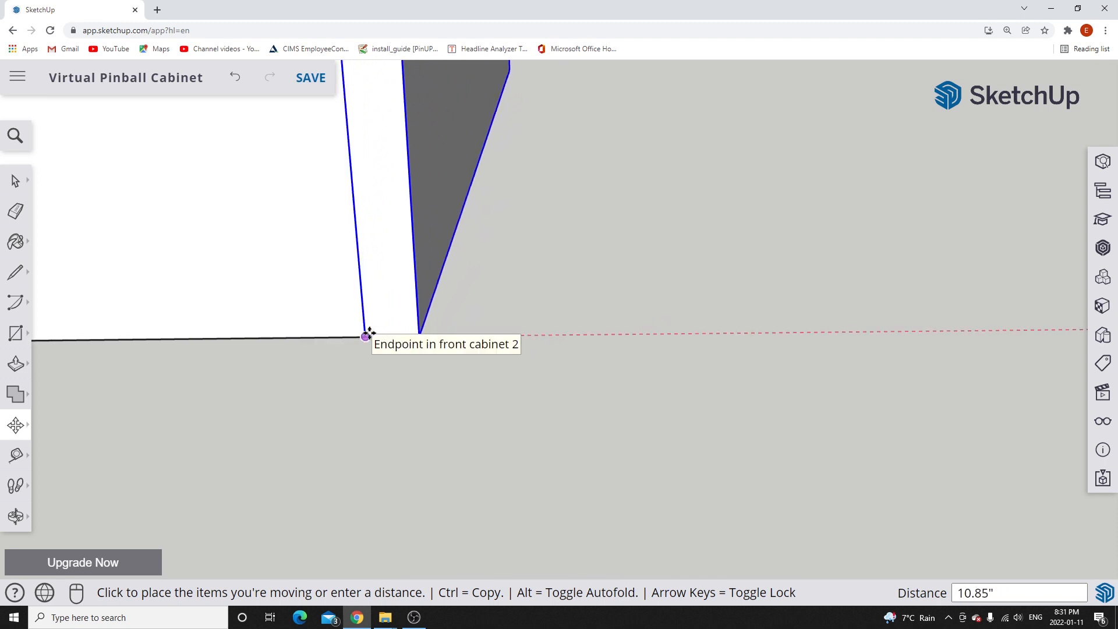
pyautogui.click(365, 335)
pyautogui.scroll(-1, 301, 317)
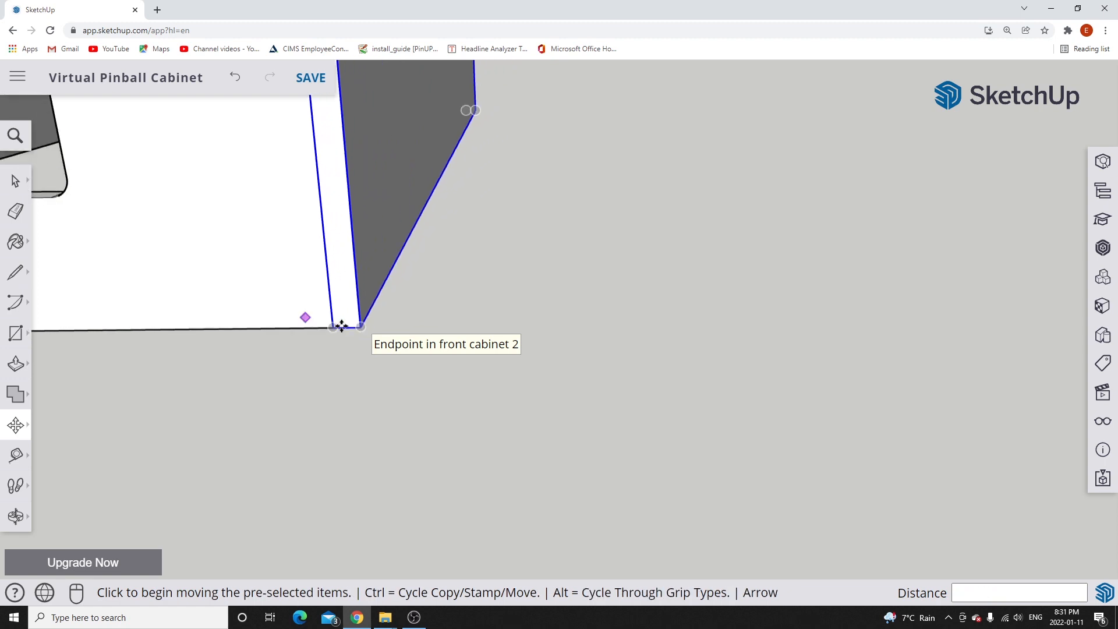
pyautogui.scroll(-5, 635, 369)
pyautogui.scroll(-3, 551, 309)
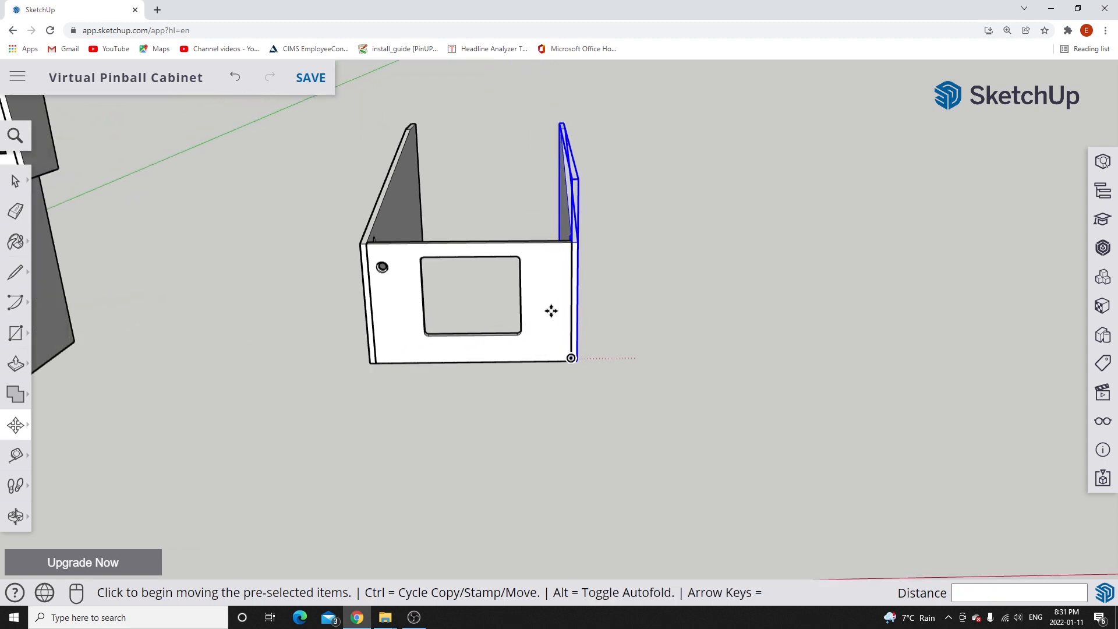
# Examine the corner where the front panel's top edge meets the sloped top of the left side panel.
pyautogui.click(19, 188)
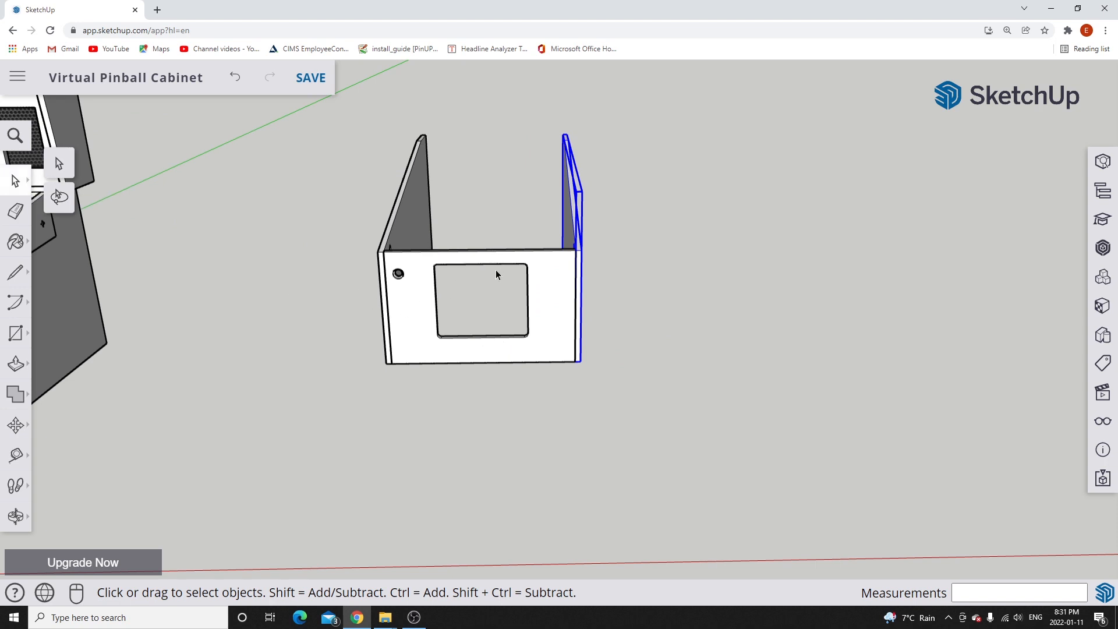
pyautogui.scroll(4, 486, 247)
pyautogui.moveTo(534, 233); pyautogui.dragTo(336, 231, button='middle')
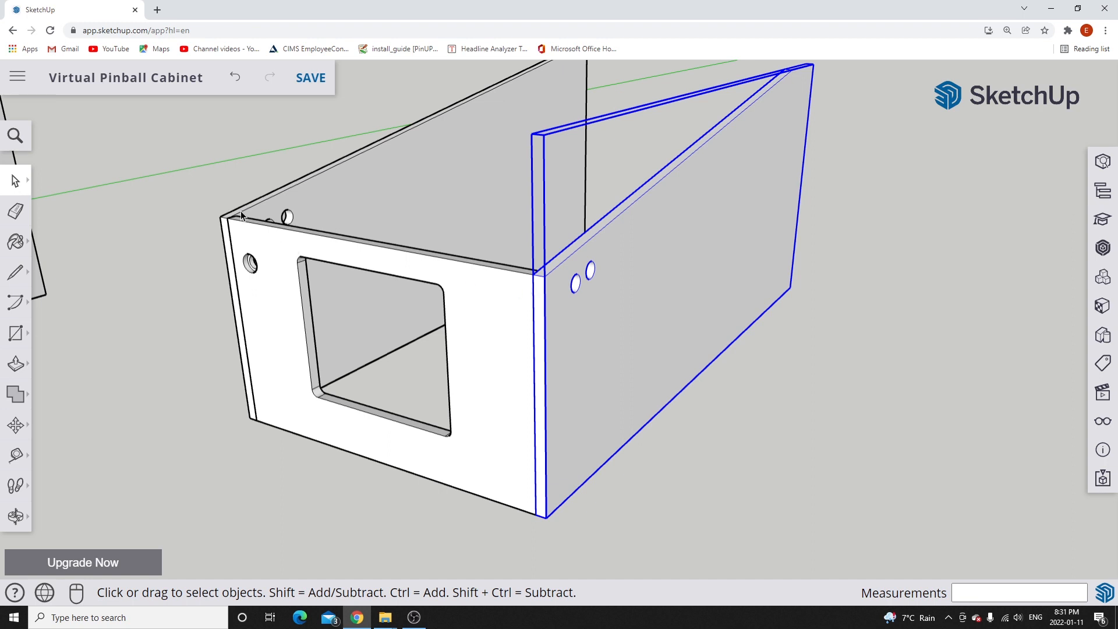
pyautogui.scroll(3, 230, 201)
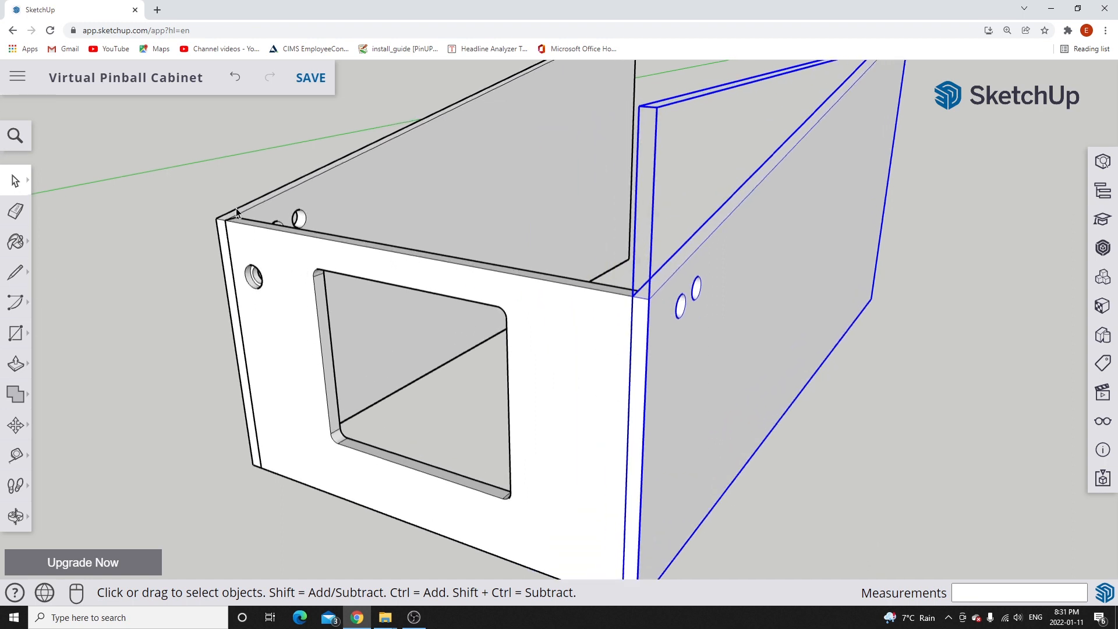
pyautogui.scroll(5, 236, 208)
pyautogui.scroll(-2, 241, 209)
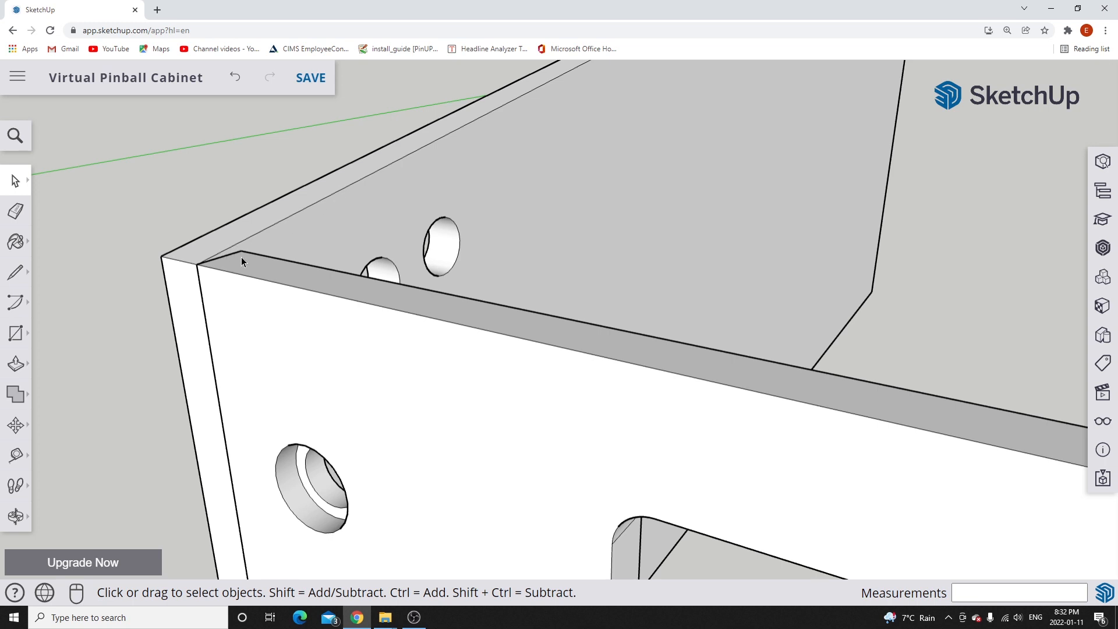
pyautogui.scroll(-5, 241, 257)
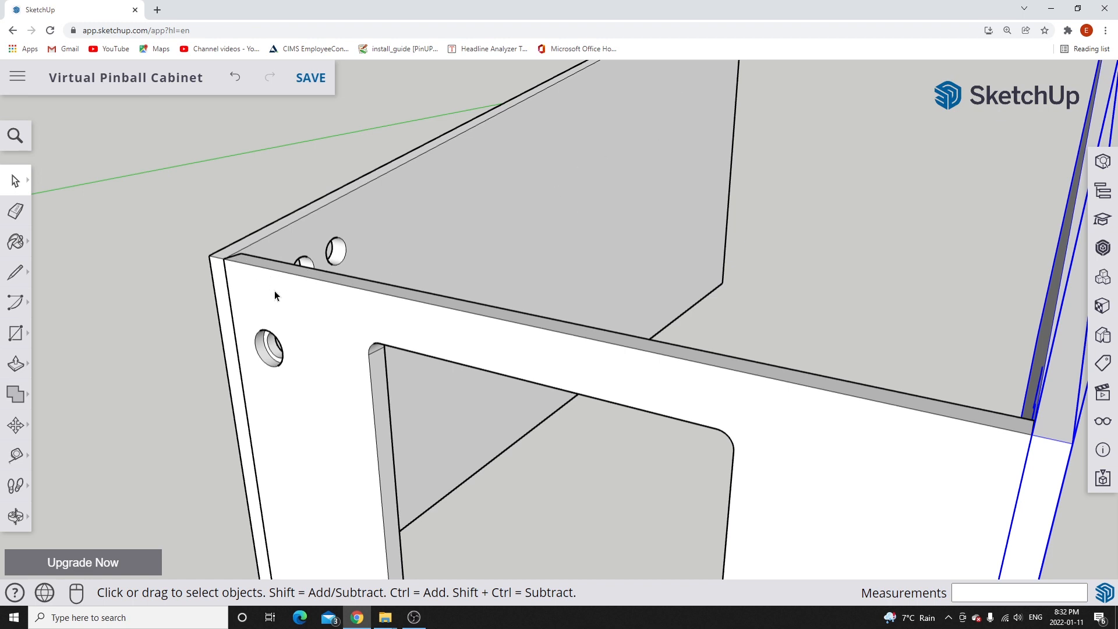
# Edit the front panel component, raising its inner top edge 0.13" onto the left side panel's sloped edge.
pyautogui.click(344, 306)
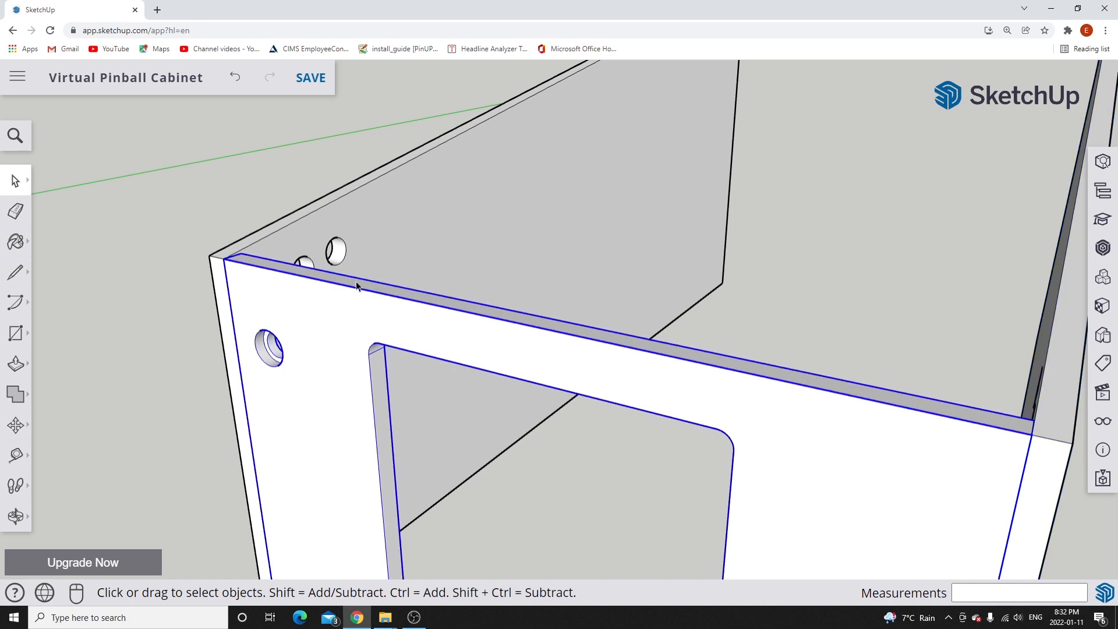
pyautogui.doubleClick(360, 311)
pyautogui.moveTo(362, 314); pyautogui.dragTo(317, 382, button='middle')
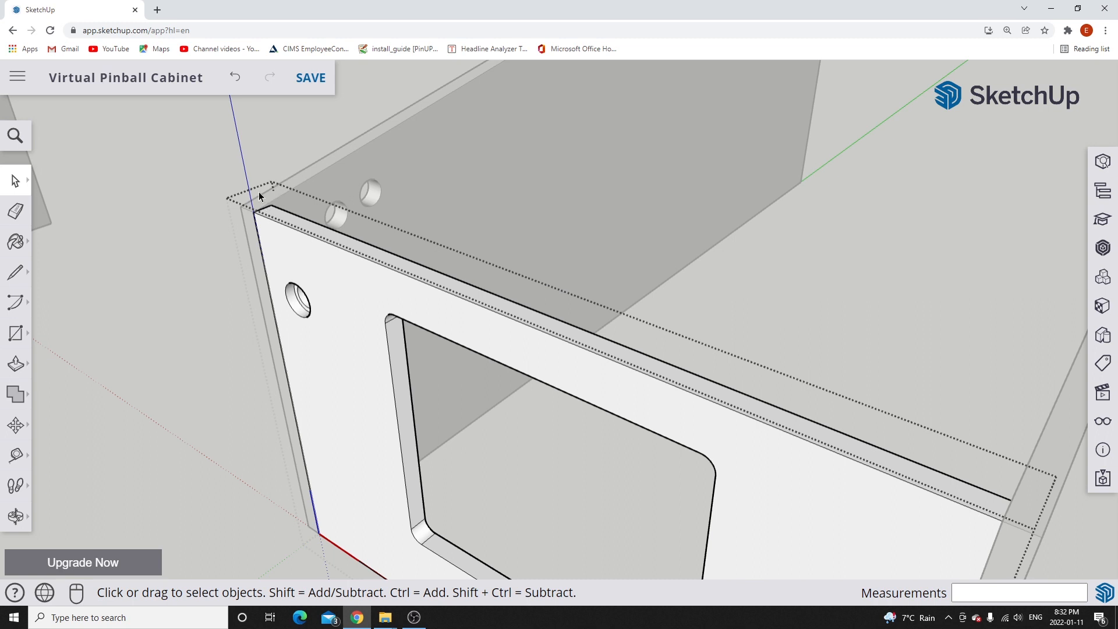
pyautogui.click(502, 297)
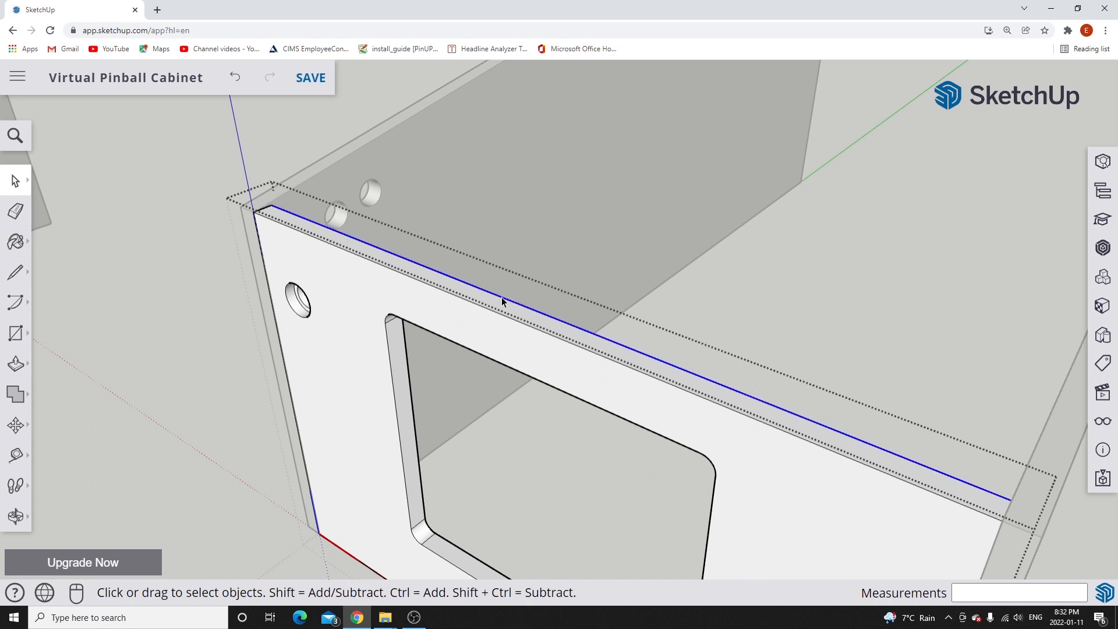
pyautogui.click(16, 425)
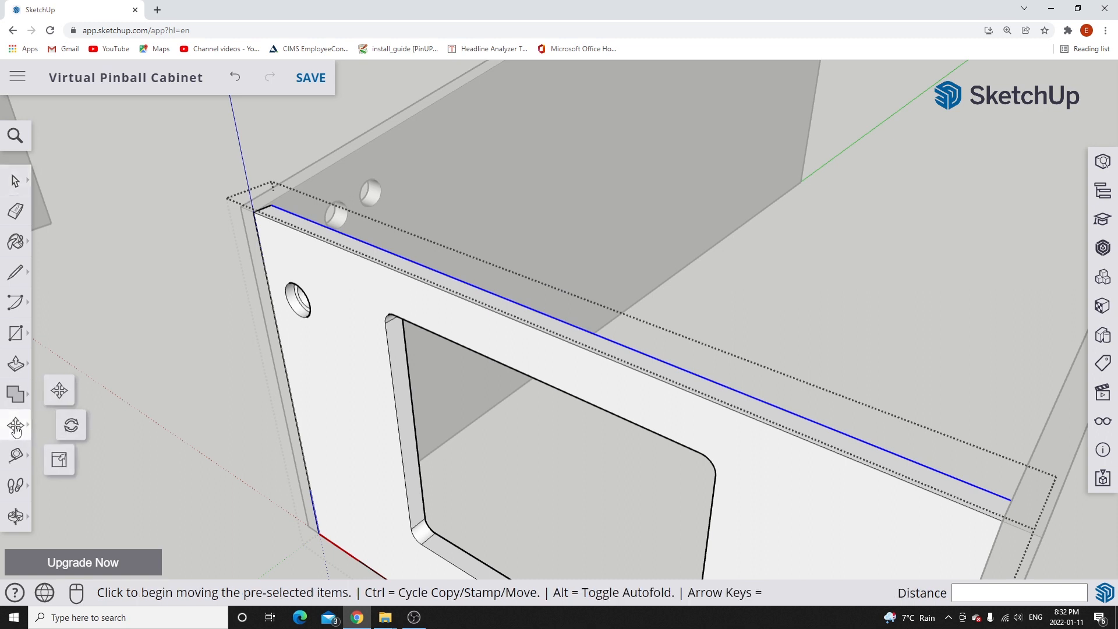
pyautogui.click(59, 390)
pyautogui.scroll(3, 271, 209)
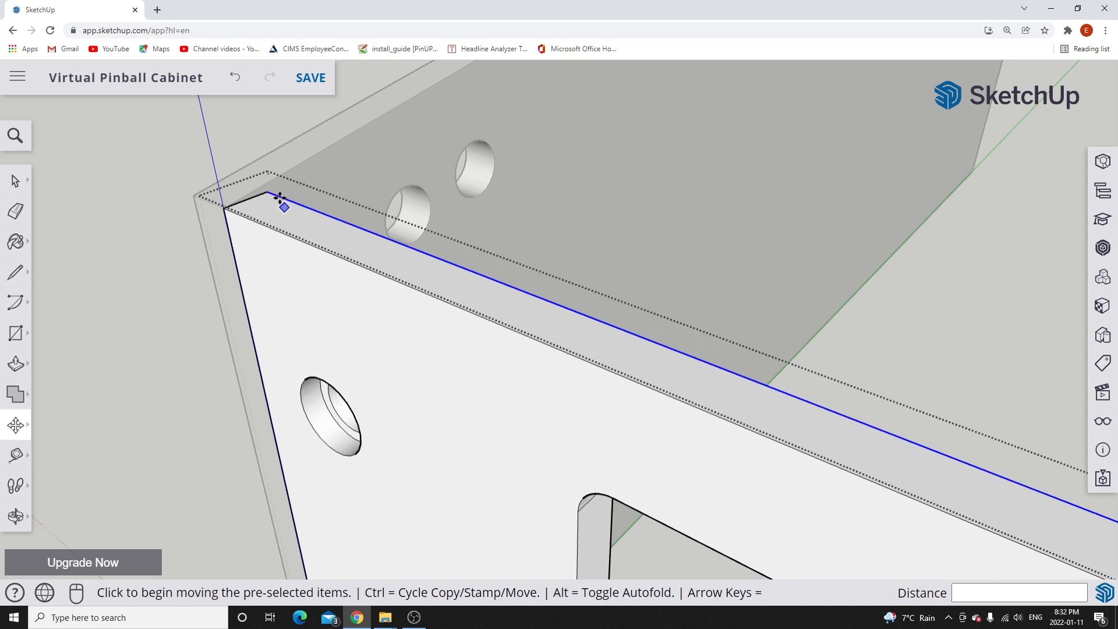
pyautogui.scroll(3, 268, 214)
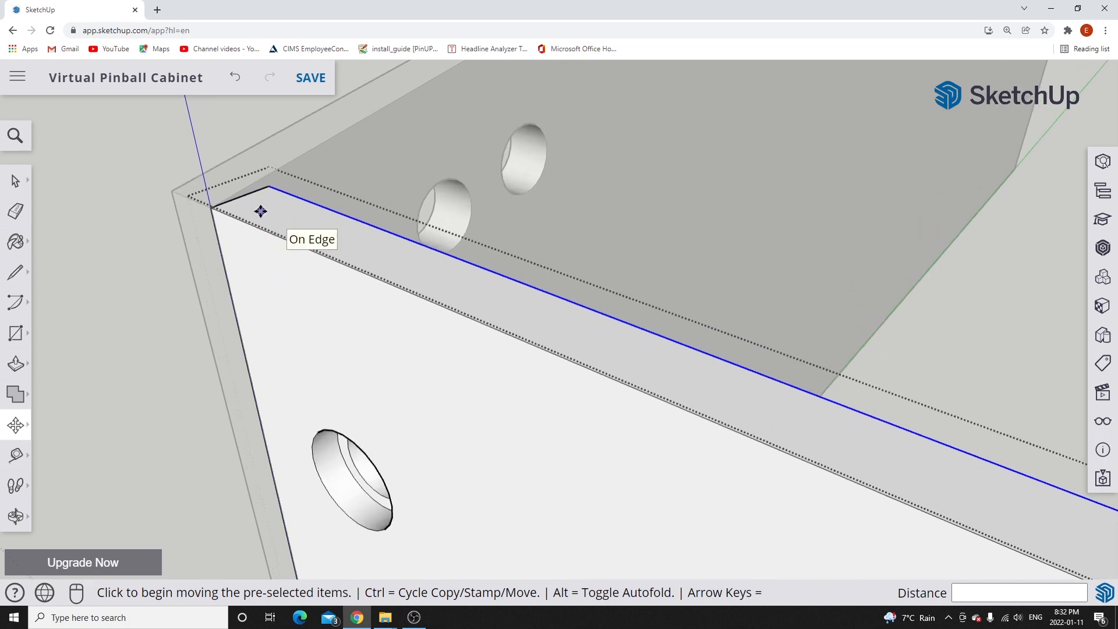
pyautogui.click(270, 181)
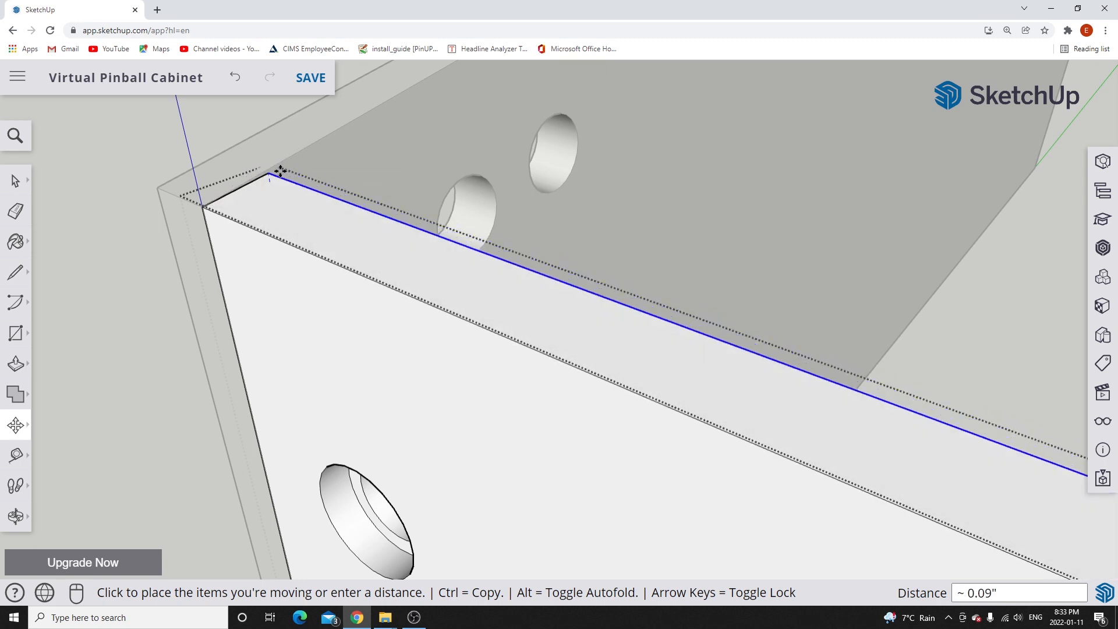
pyautogui.scroll(4, 280, 171)
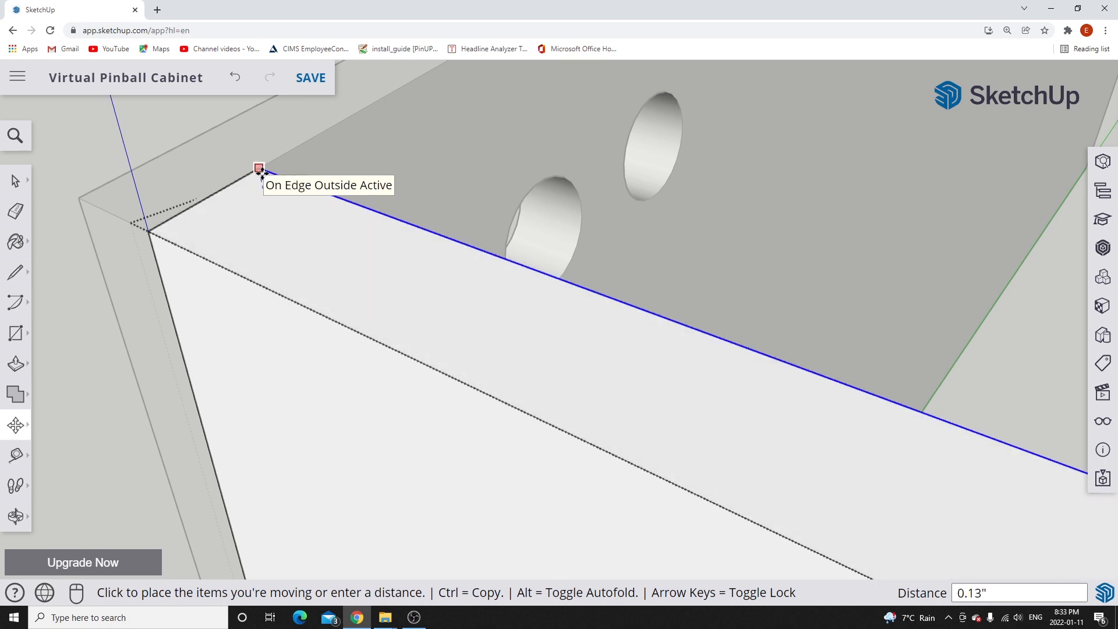
pyautogui.click(260, 171)
pyautogui.scroll(-1, 271, 242)
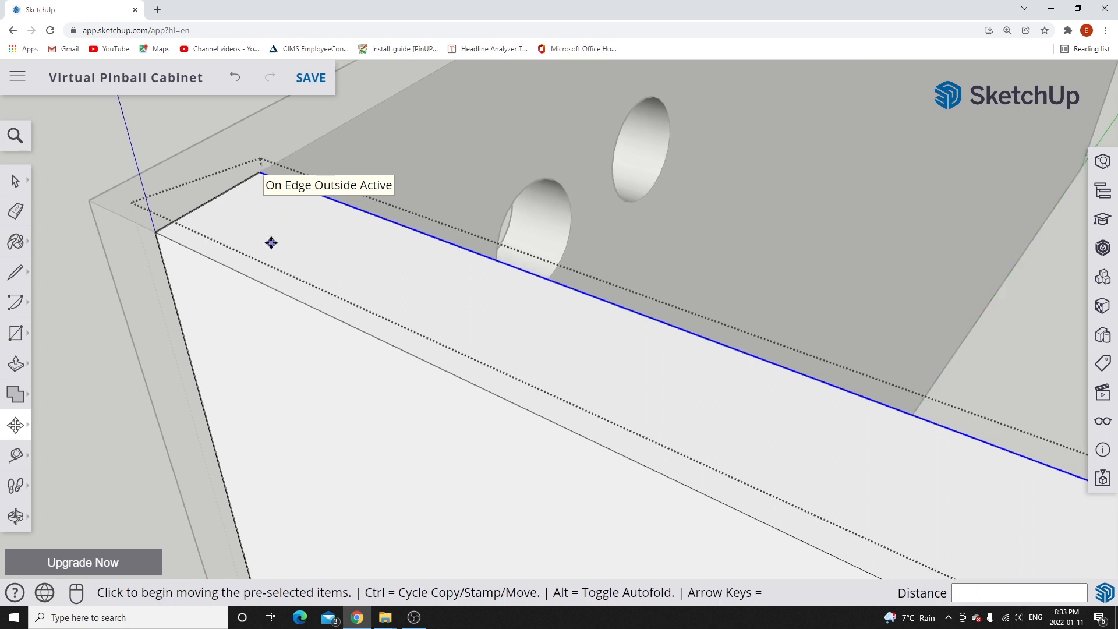
pyautogui.click(16, 181)
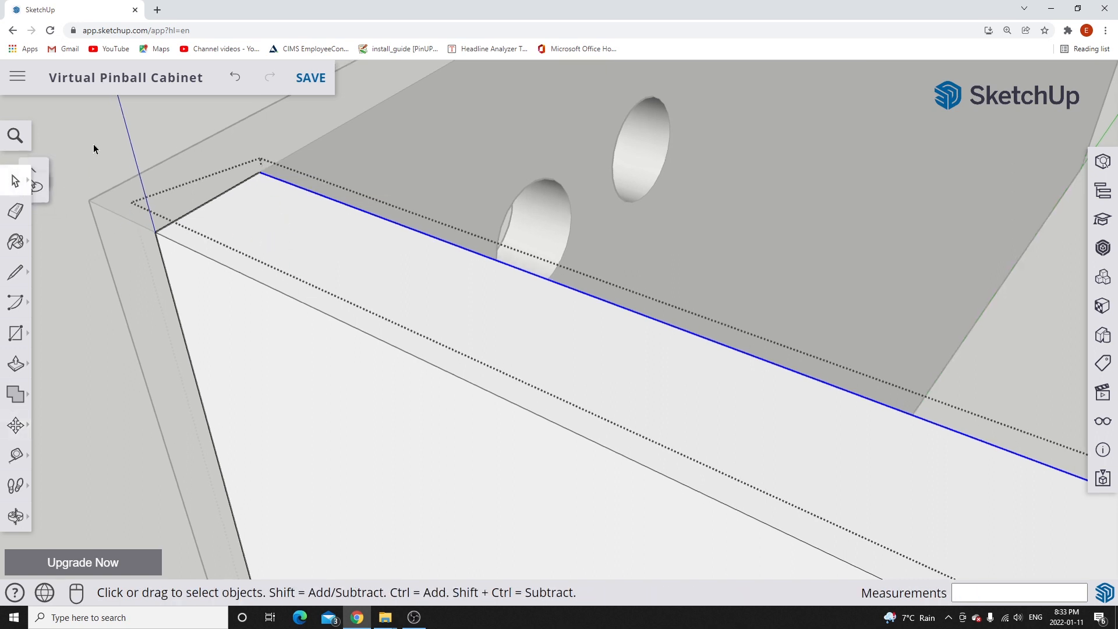
pyautogui.click(93, 149)
# Examine the front panel's angled top edge at both side panels and the button holes behind it.
pyautogui.scroll(2, 109, 198)
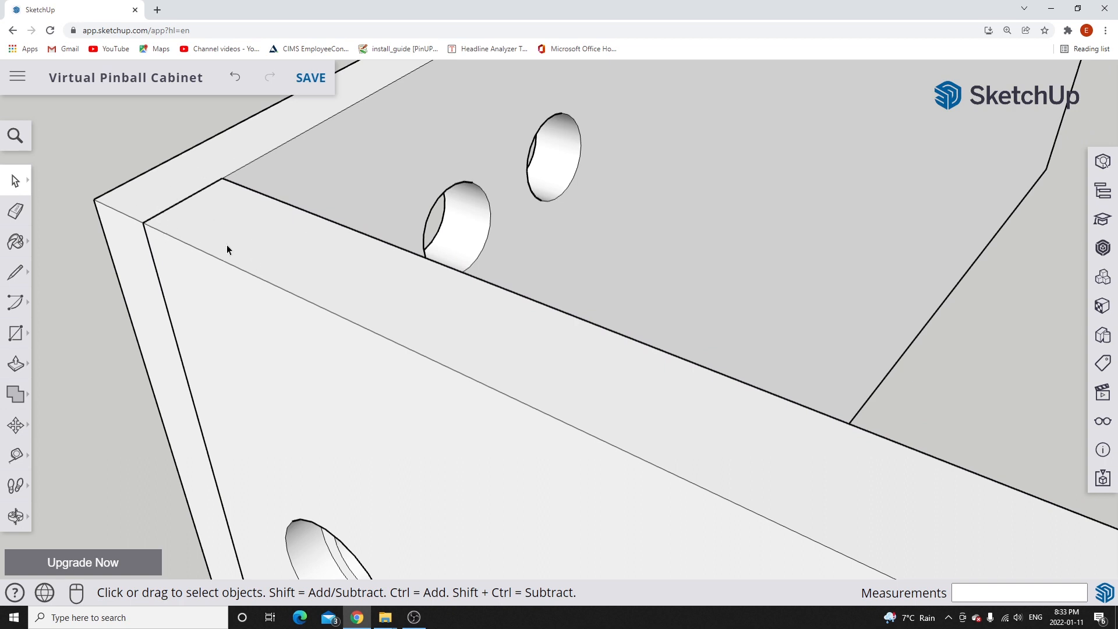
pyautogui.scroll(-3, 251, 263)
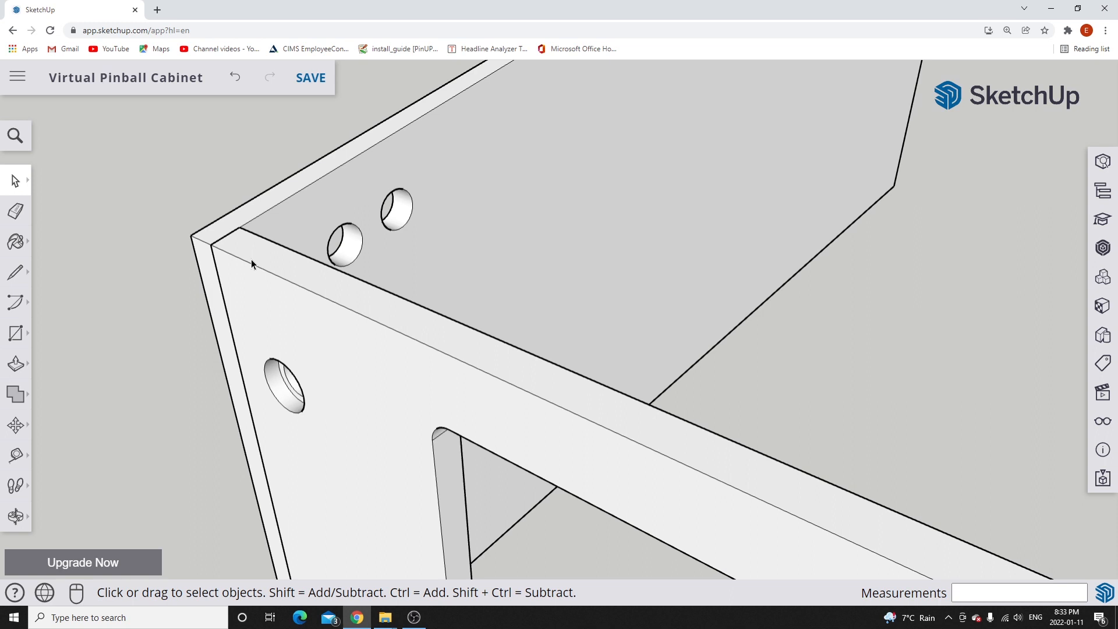
pyautogui.scroll(3, 259, 254)
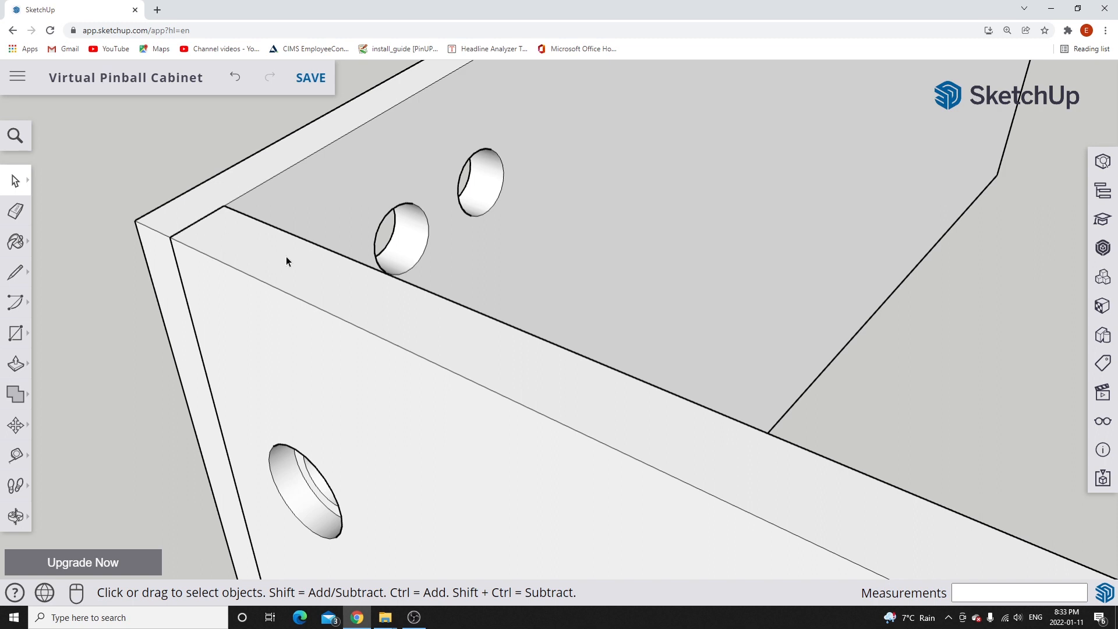
pyautogui.scroll(-3, 419, 310)
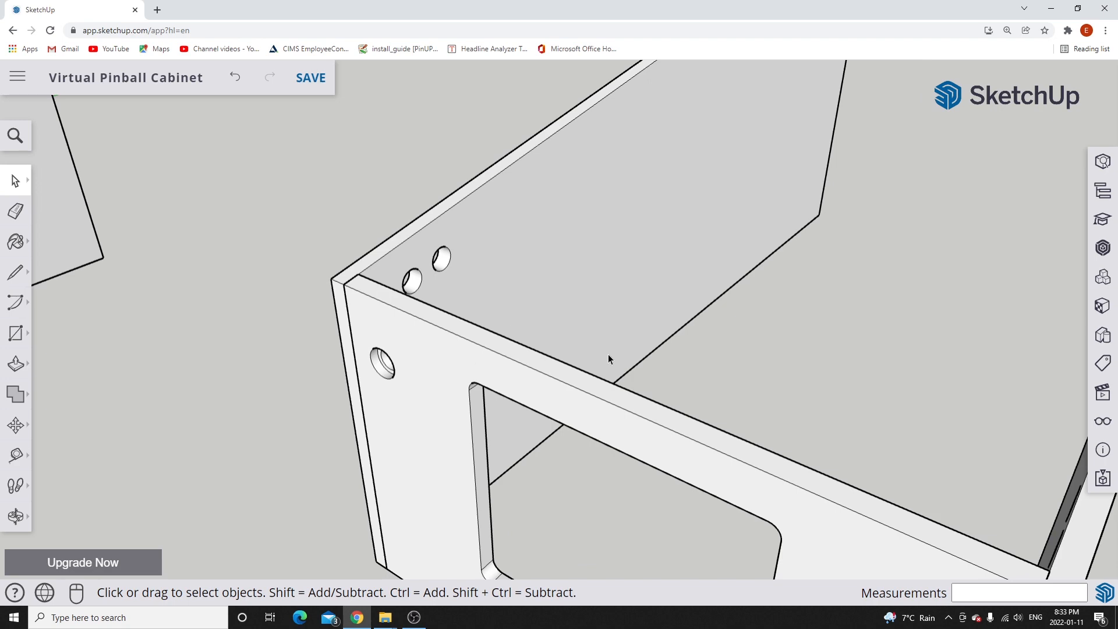
pyautogui.moveTo(648, 376); pyautogui.dragTo(501, 309, button='middle')
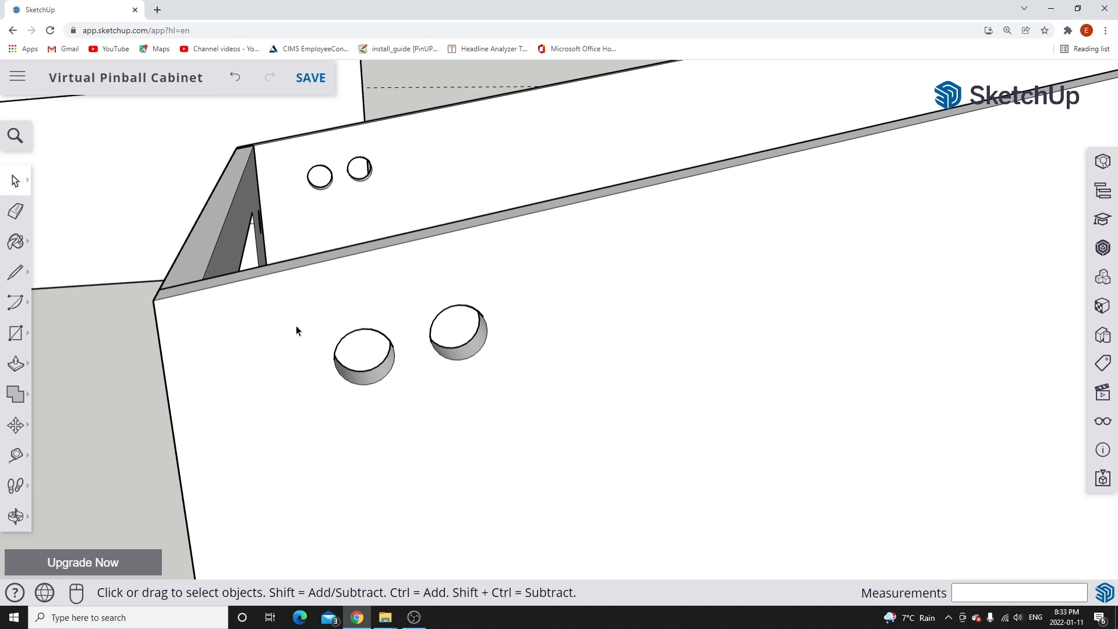
pyautogui.moveTo(318, 321); pyautogui.dragTo(404, 312, button='middle')
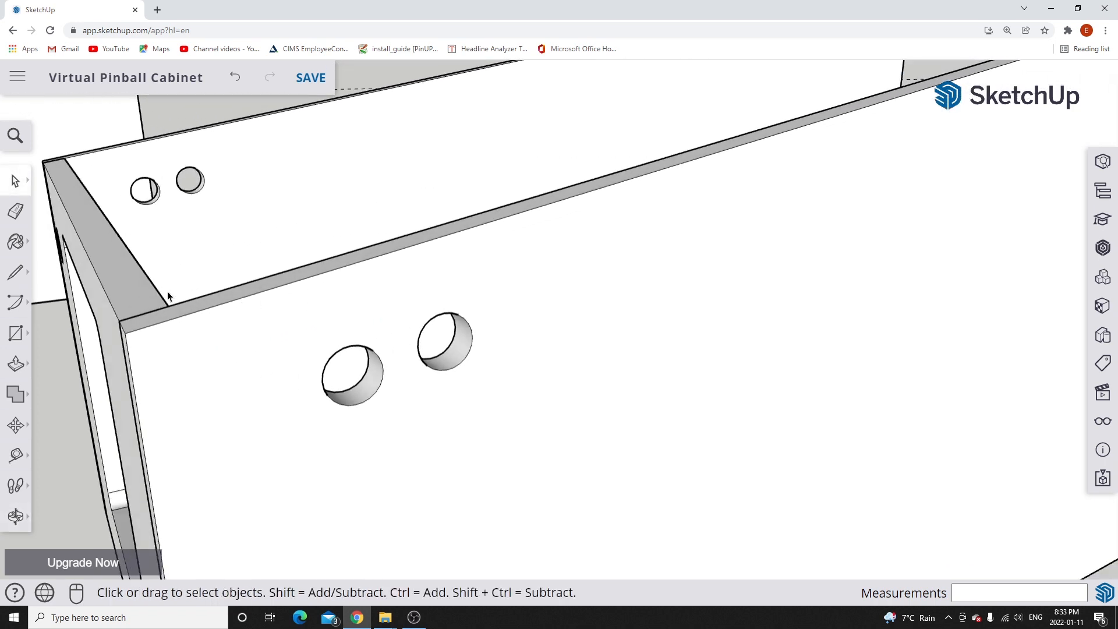
pyautogui.scroll(-4, 162, 297)
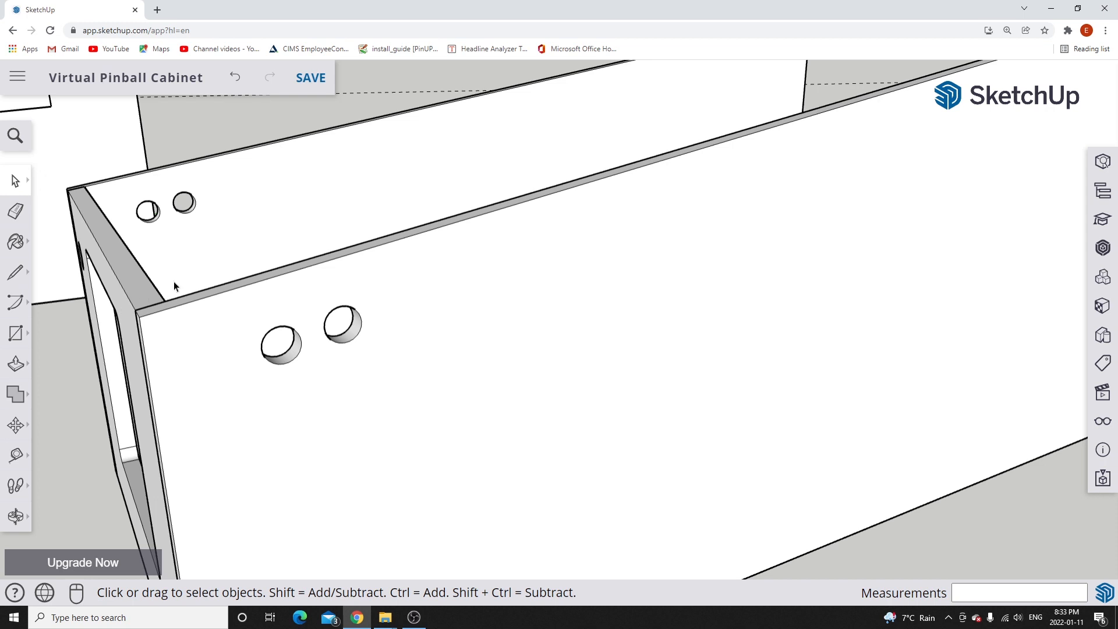
pyautogui.scroll(-5, 773, 292)
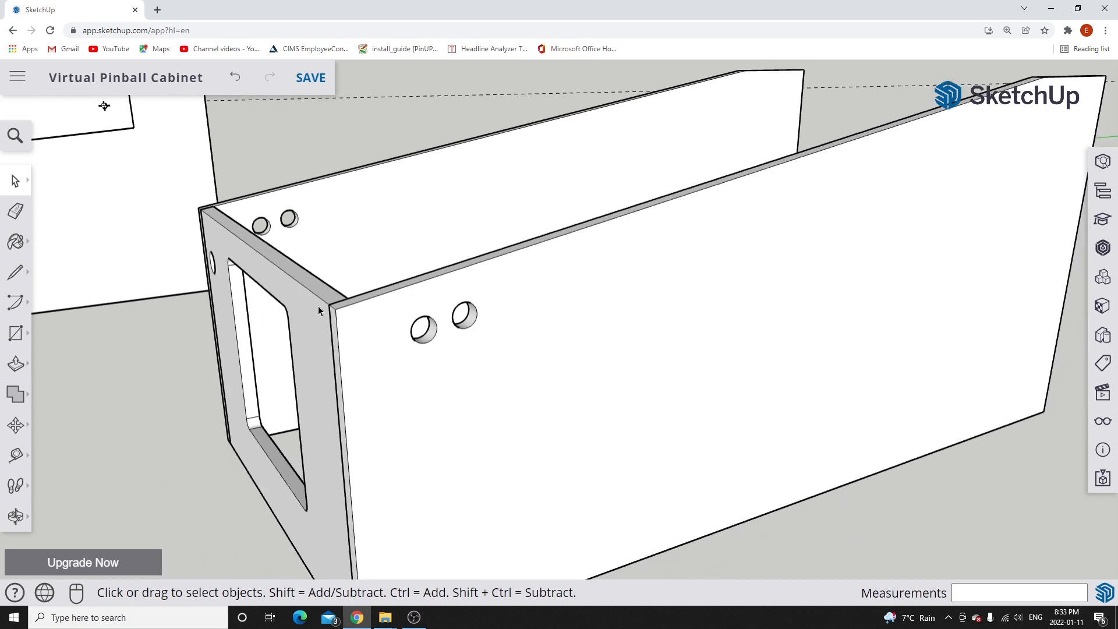
pyautogui.scroll(6, 342, 306)
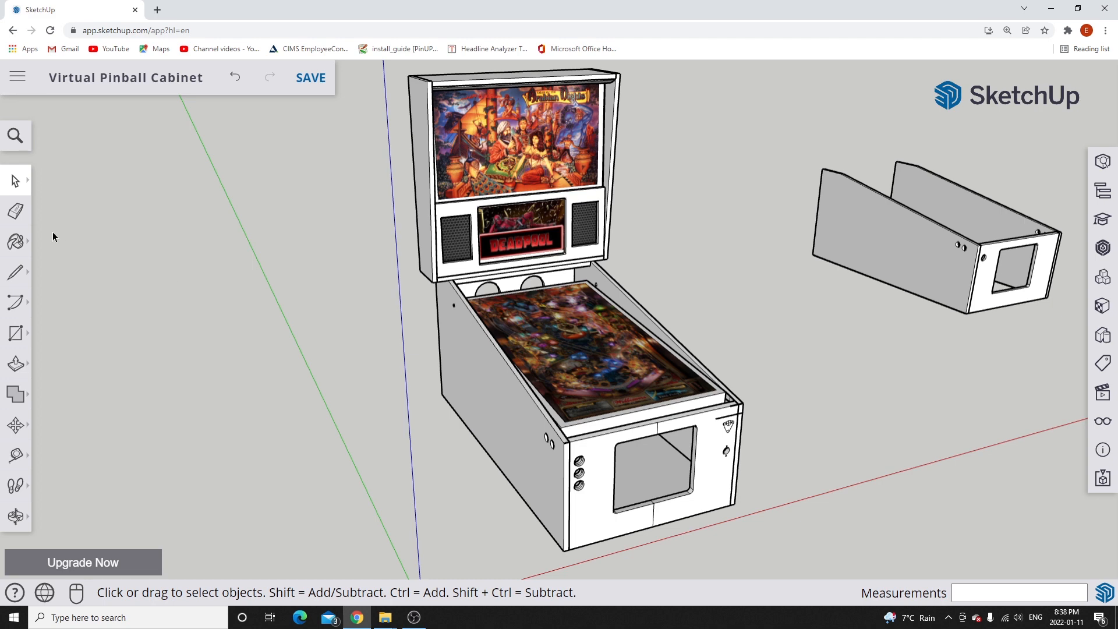
# Lift the playfield screen by its front right corner straight up out of the finished reference cabinet, along the blue axis.
pyautogui.click(669, 387)
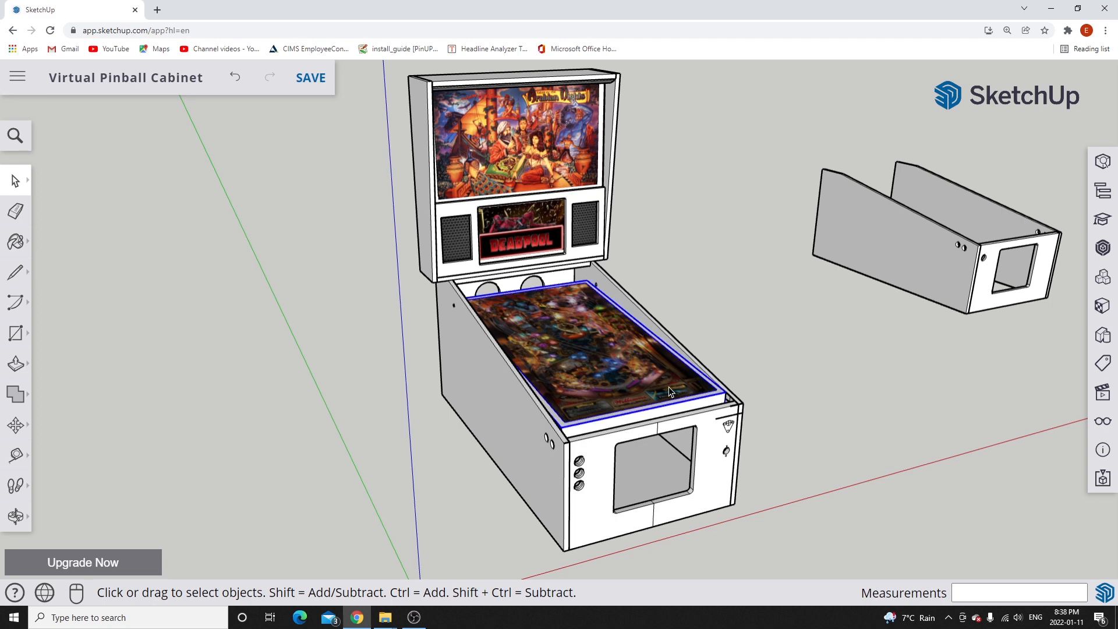
pyautogui.click(16, 425)
pyautogui.click(60, 391)
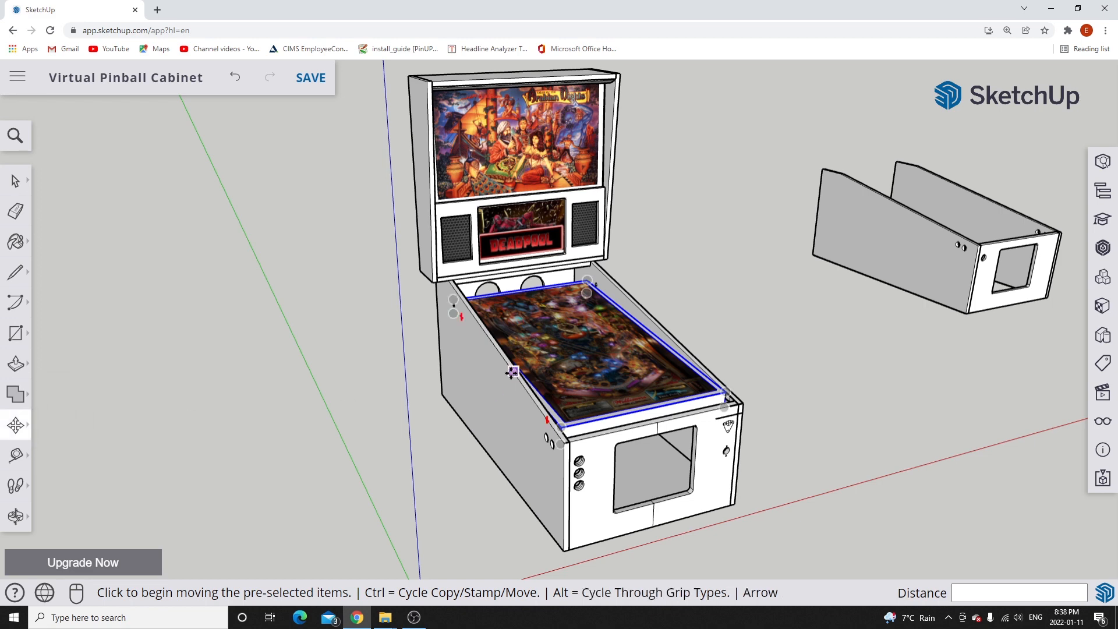
pyautogui.click(724, 392)
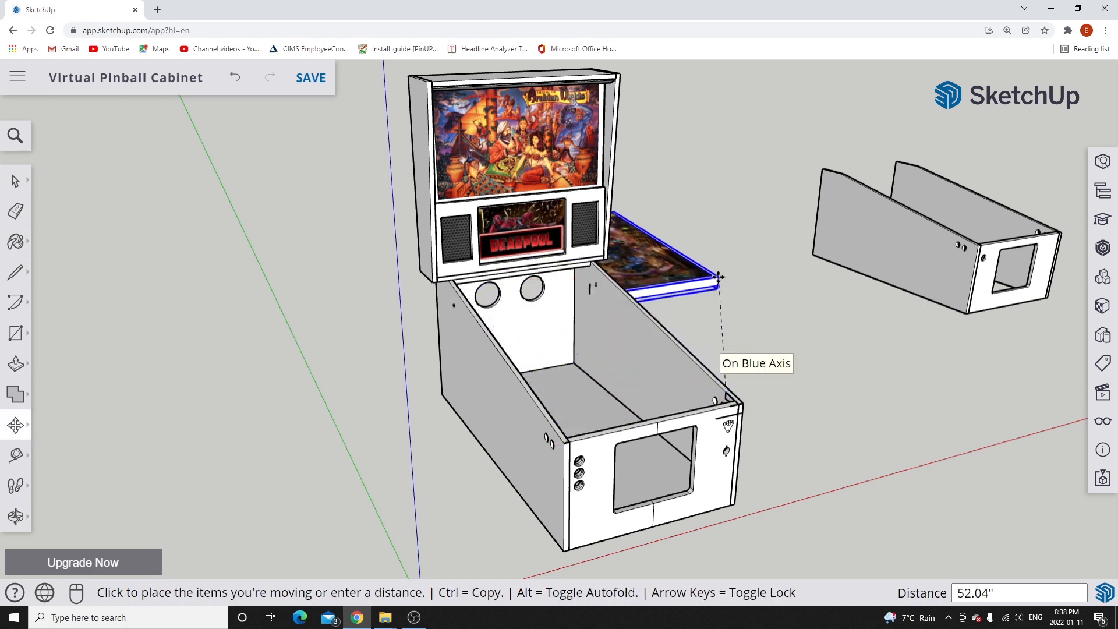
pyautogui.scroll(-5, 710, 361)
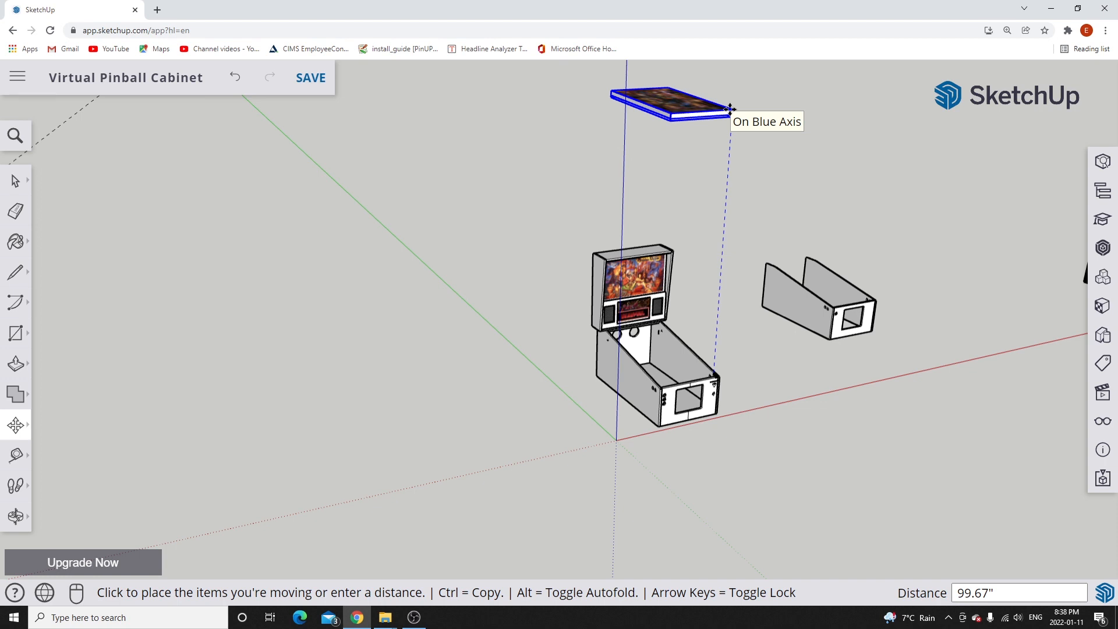
# Raise the playfield screen about 99.67" along the blue axis above the cabinet and deselect it.
pyautogui.click(729, 109)
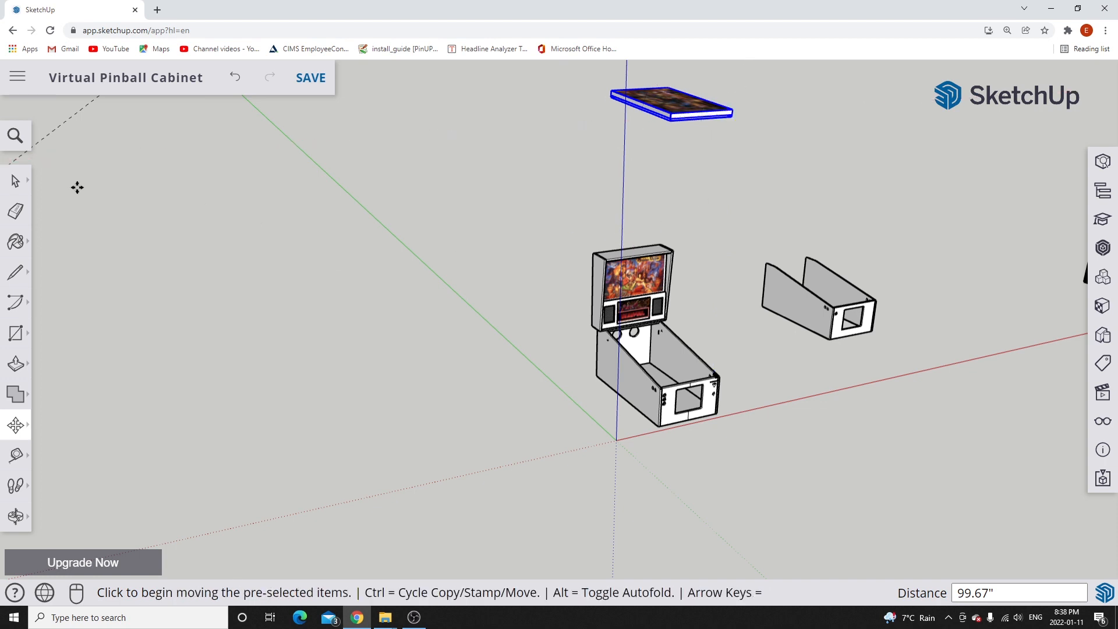
pyautogui.click(16, 182)
pyautogui.click(527, 341)
# Open the raised playfield screen group for editing and delete the playfield image from its top face.
pyautogui.scroll(-3, 527, 331)
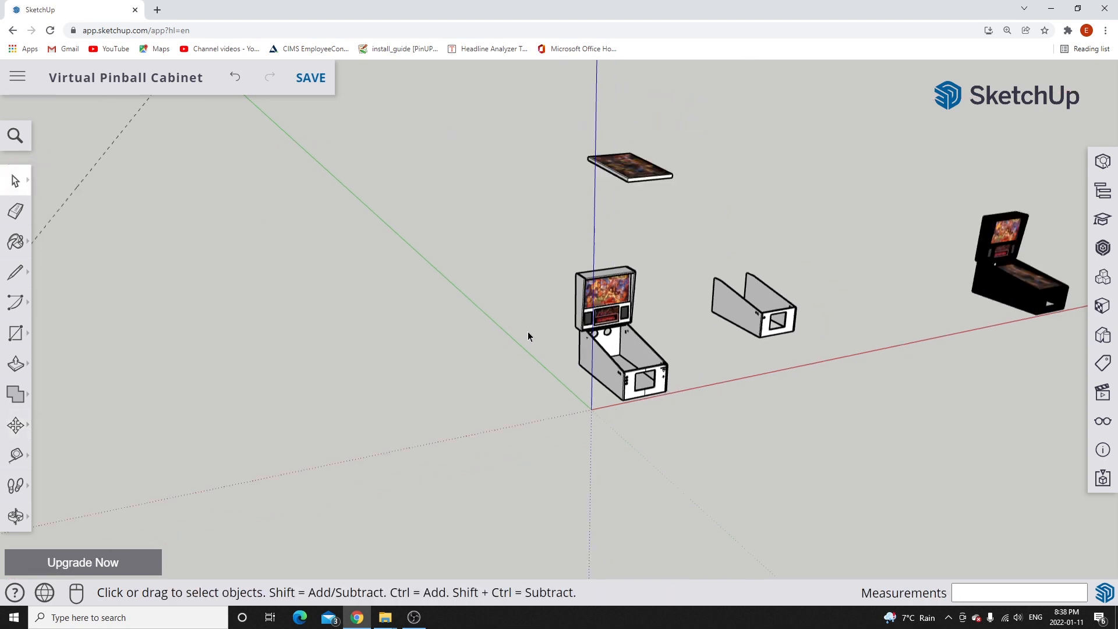
pyautogui.scroll(5, 620, 171)
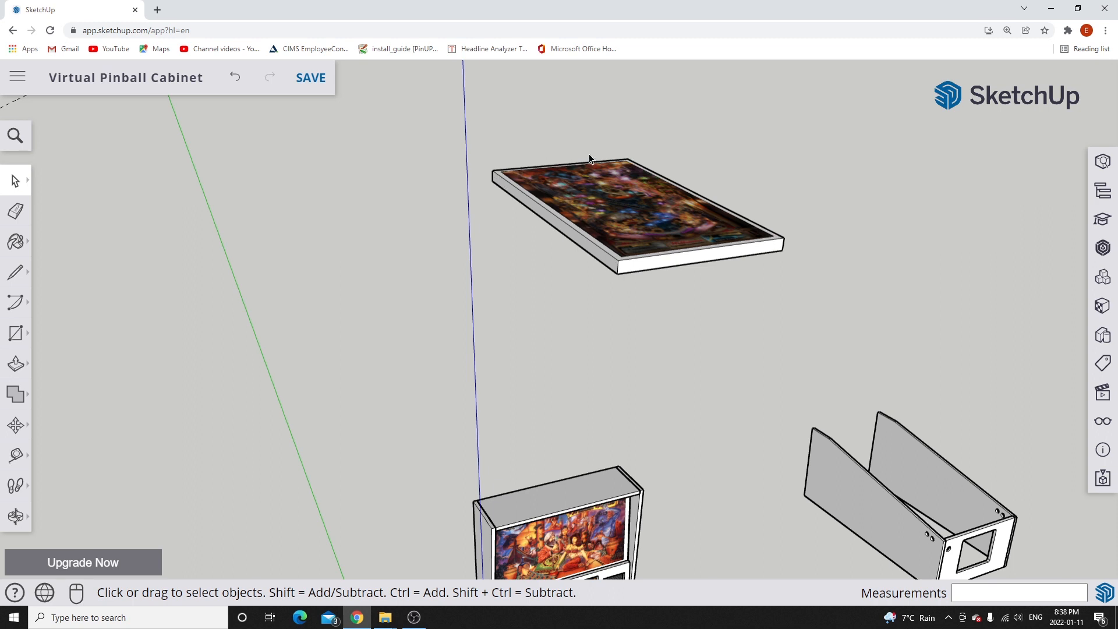
pyautogui.moveTo(651, 250); pyautogui.dragTo(655, 144, button='middle')
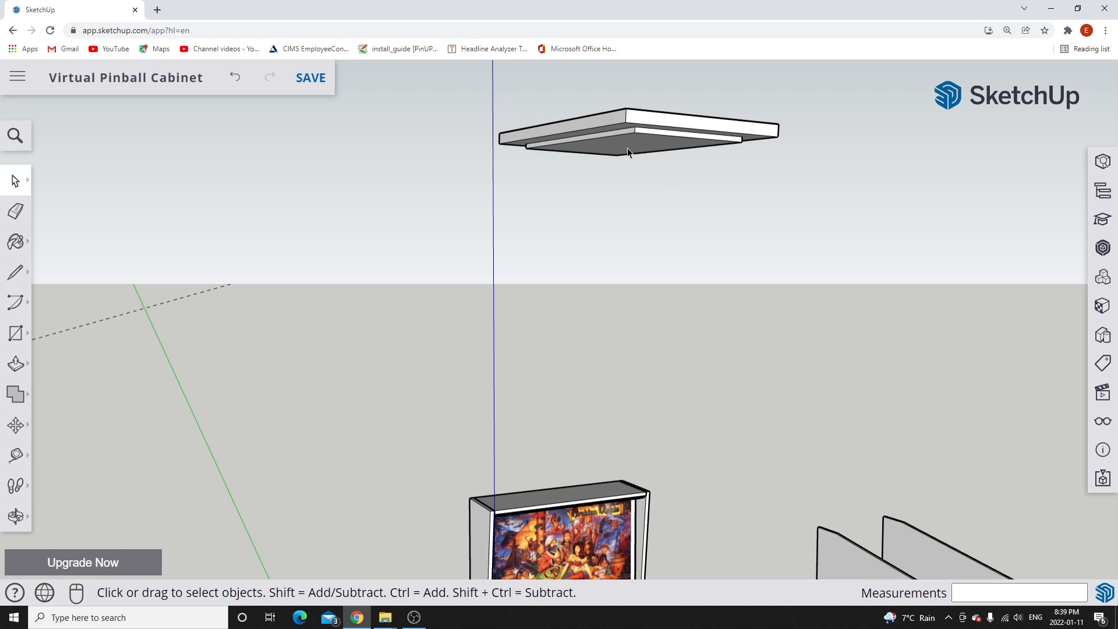
pyautogui.moveTo(610, 160); pyautogui.dragTo(582, 352, button='middle')
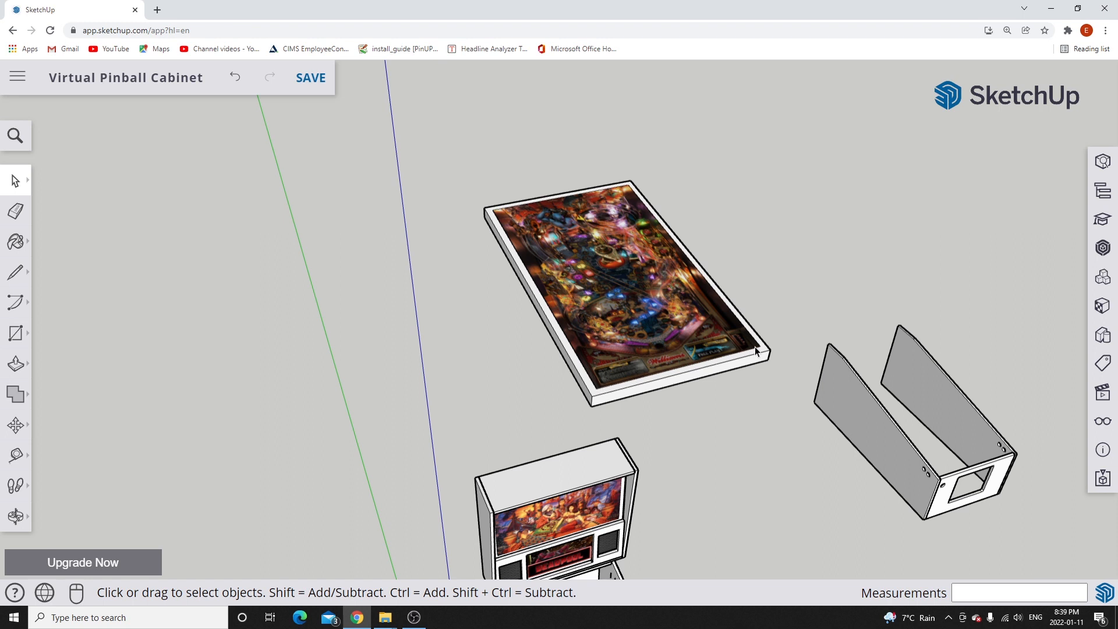
pyautogui.click(617, 324)
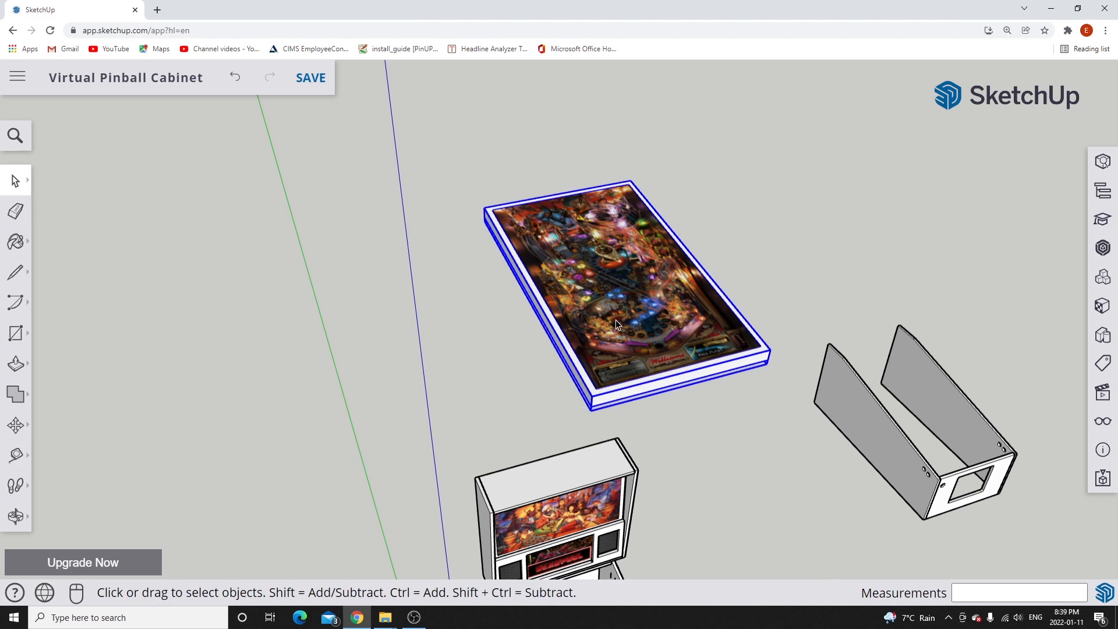
pyautogui.doubleClick(616, 320)
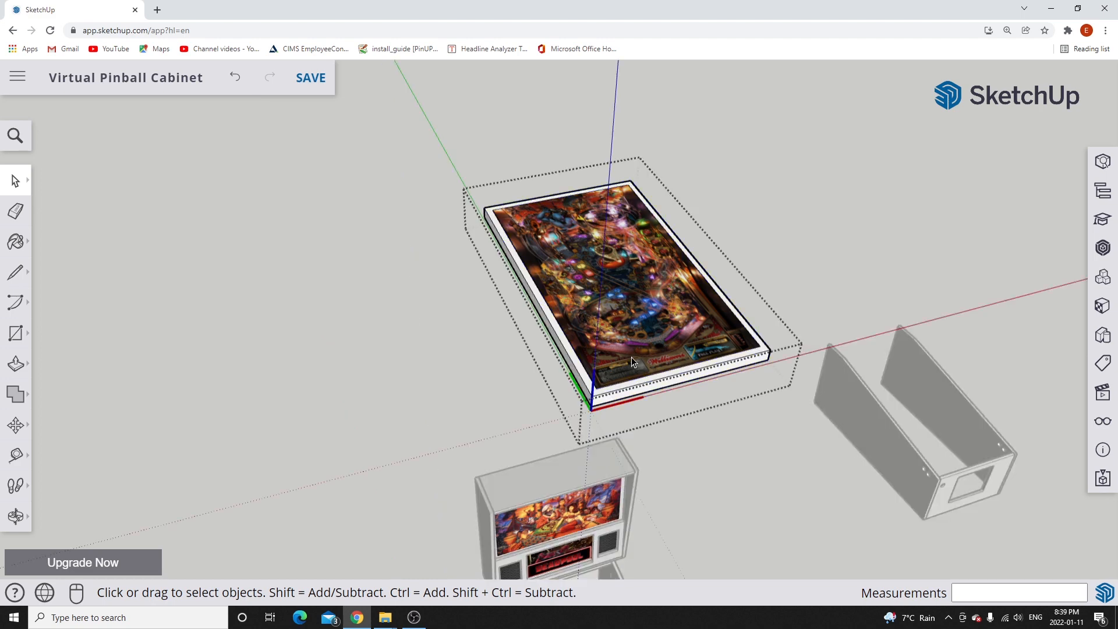
pyautogui.scroll(5, 631, 353)
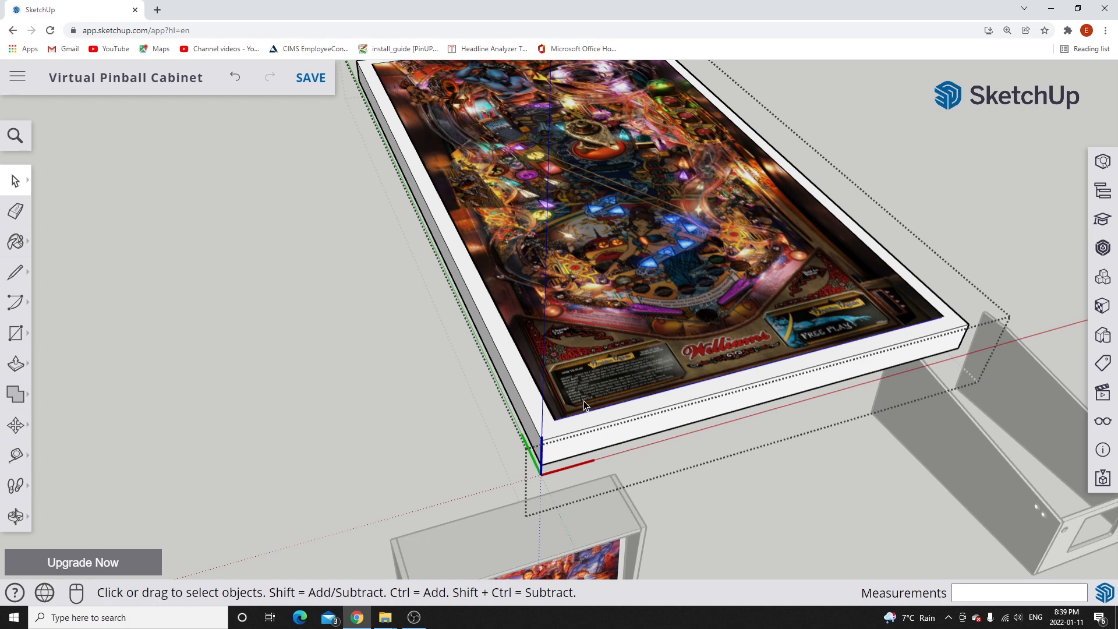
pyautogui.scroll(-5, 583, 400)
pyautogui.click(582, 341)
pyautogui.press('Delete')
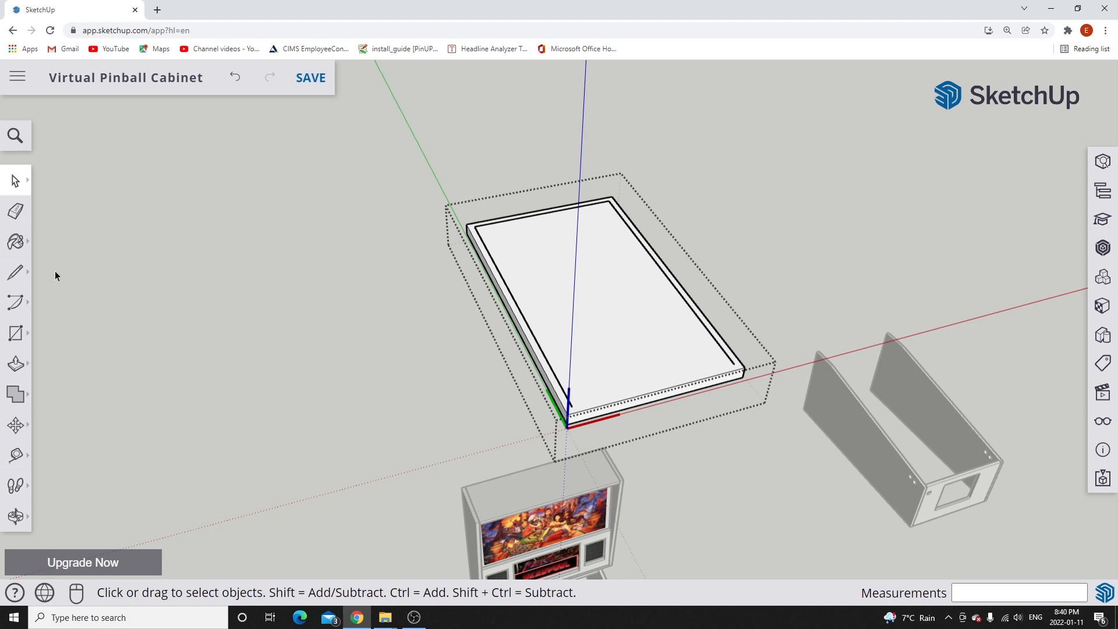
# Draw a 22.75" line between the two front inner corners of the screen to close its display face.
pyautogui.click(15, 272)
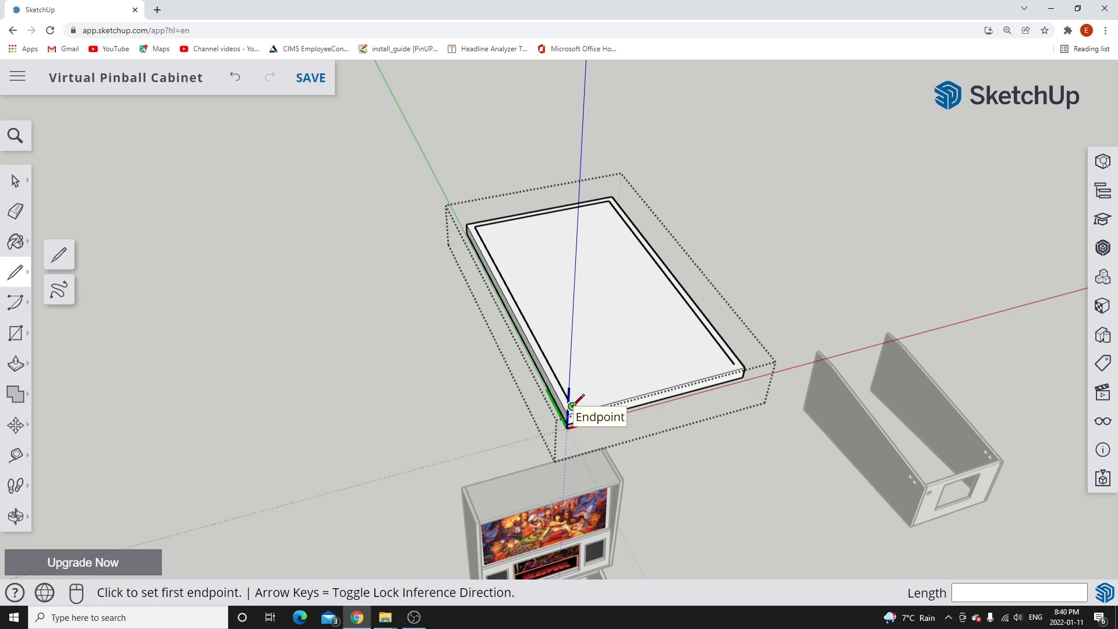
pyautogui.click(572, 406)
pyautogui.click(735, 362)
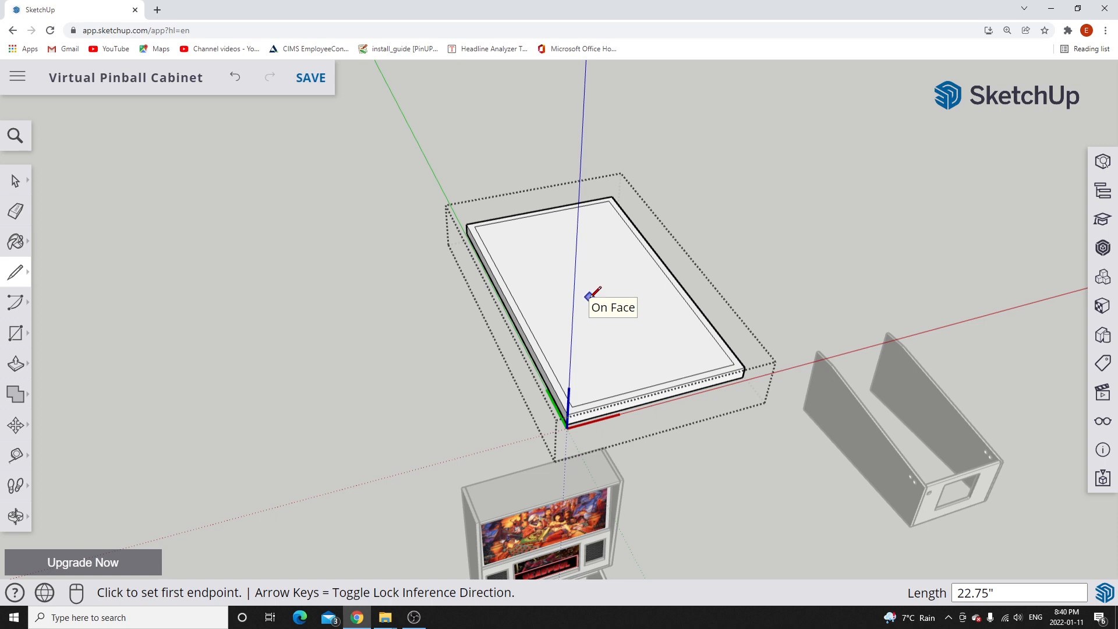
# Import the playfield picture monthly_10_2019_230efa0afe6affe5d79c2e8e7845c03d-screenshot4k3.jpg from the Desktop as an image.
pyautogui.moveTo(355, 622)
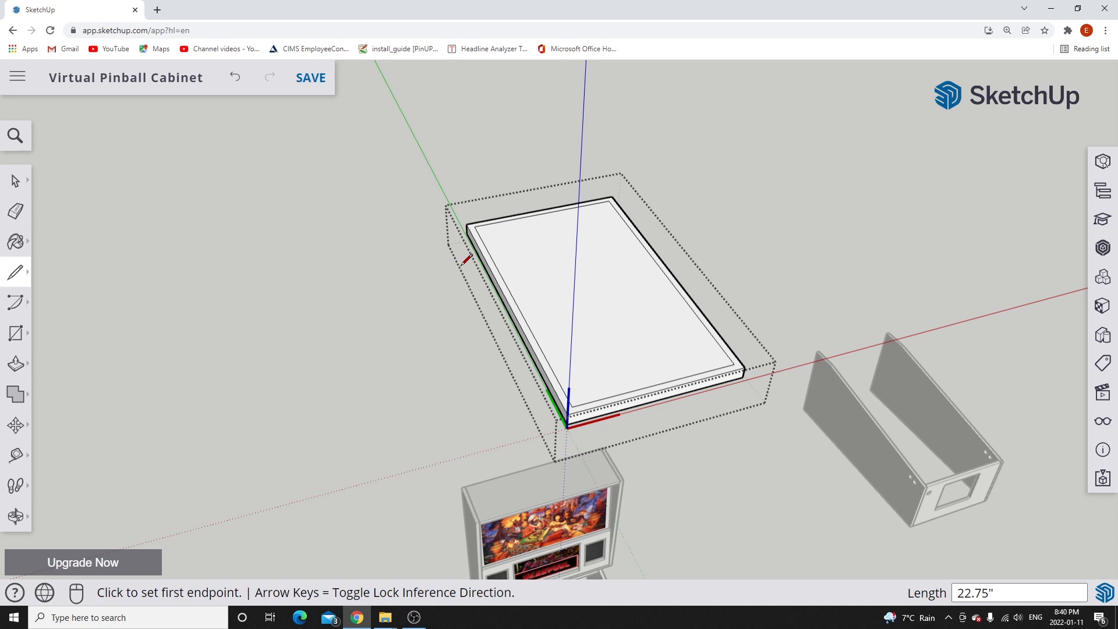
pyautogui.click(16, 80)
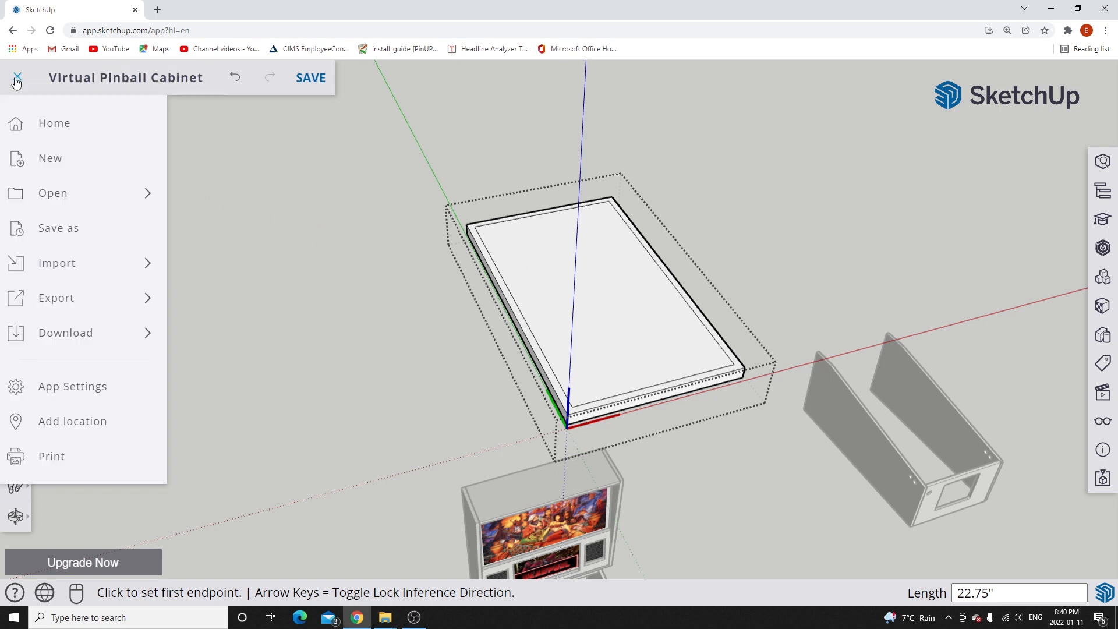
pyautogui.click(90, 267)
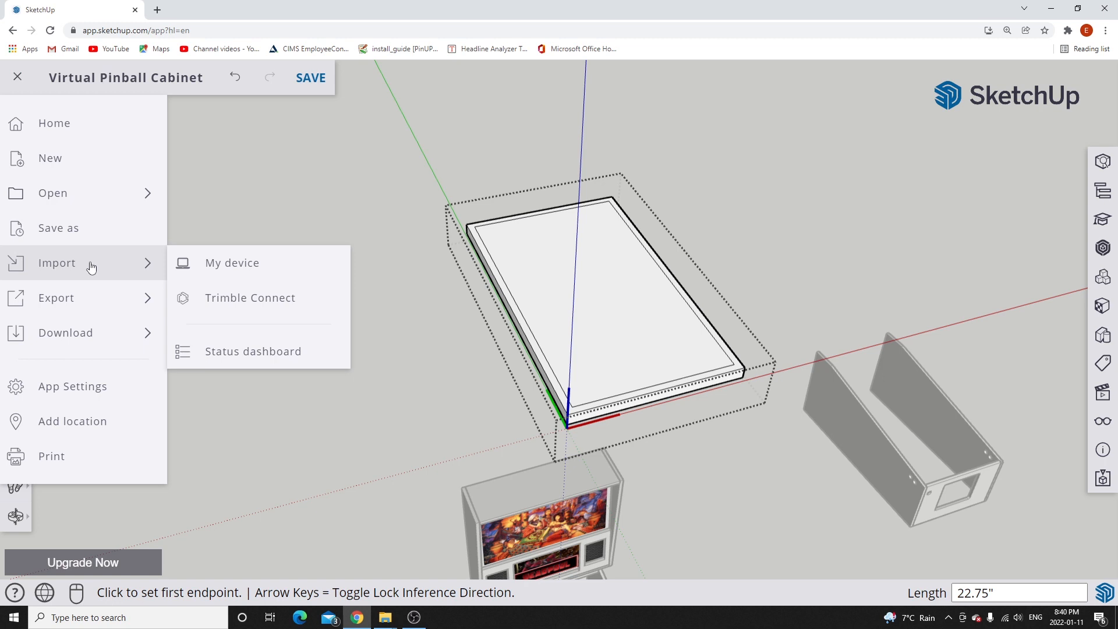
pyautogui.click(222, 264)
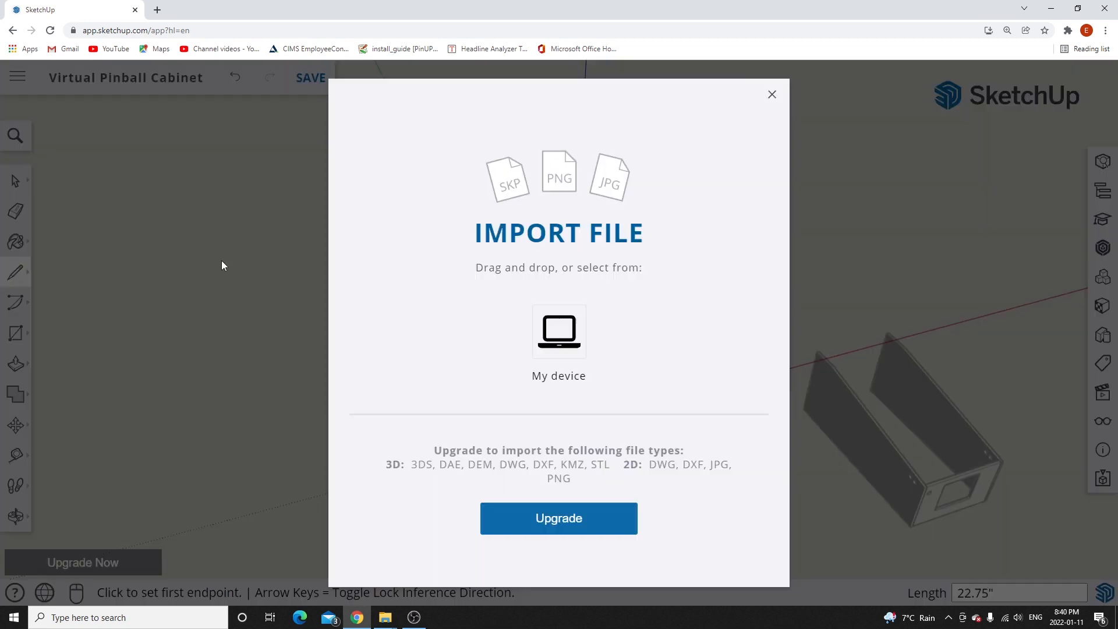
pyautogui.click(558, 342)
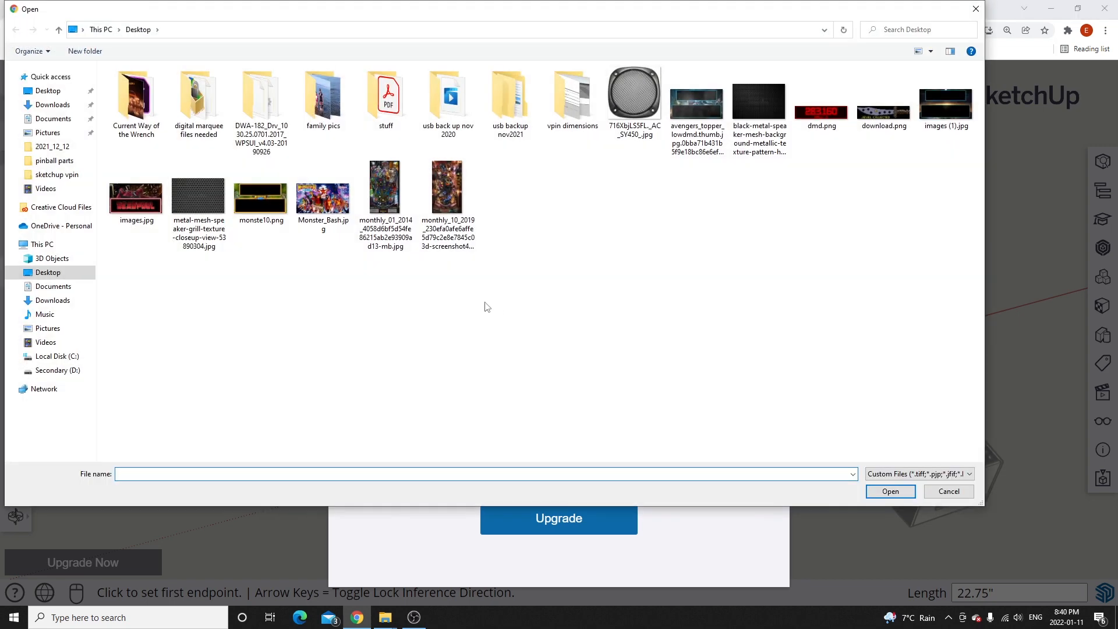
pyautogui.doubleClick(450, 198)
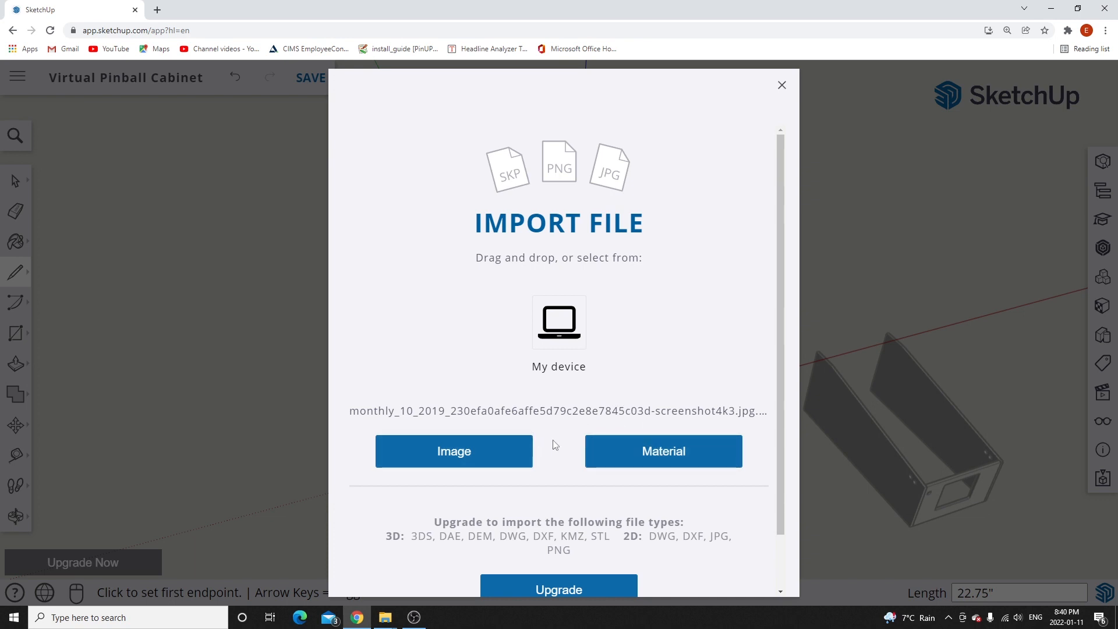
pyautogui.click(470, 454)
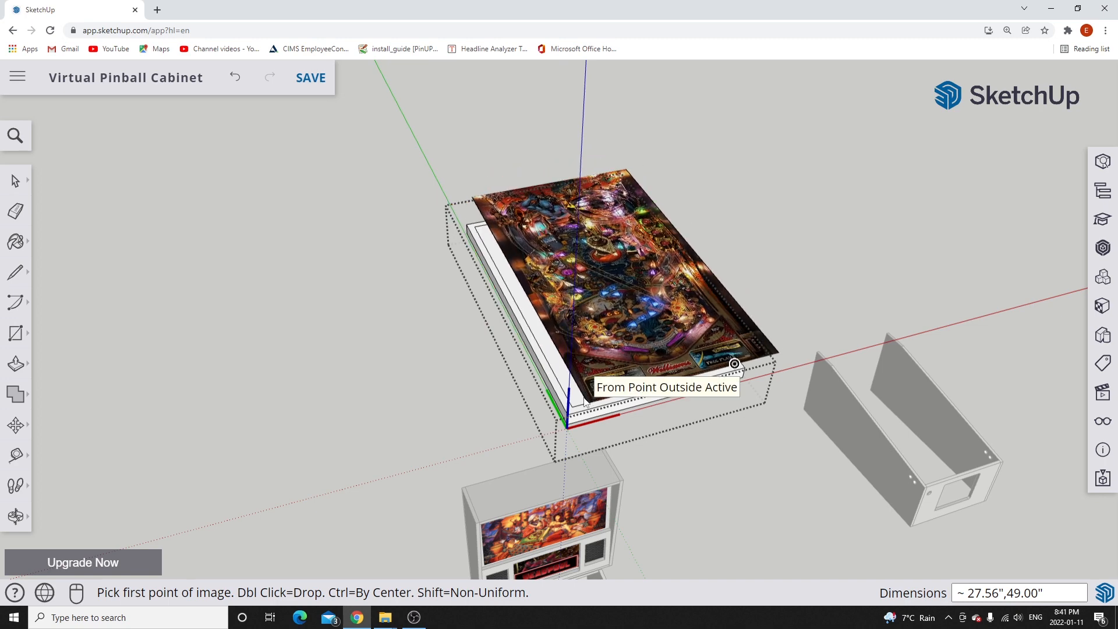
# Place the playfield image from the display face's front inner corner to the diagonally opposite back corner, and exit the group.
pyautogui.scroll(5, 584, 401)
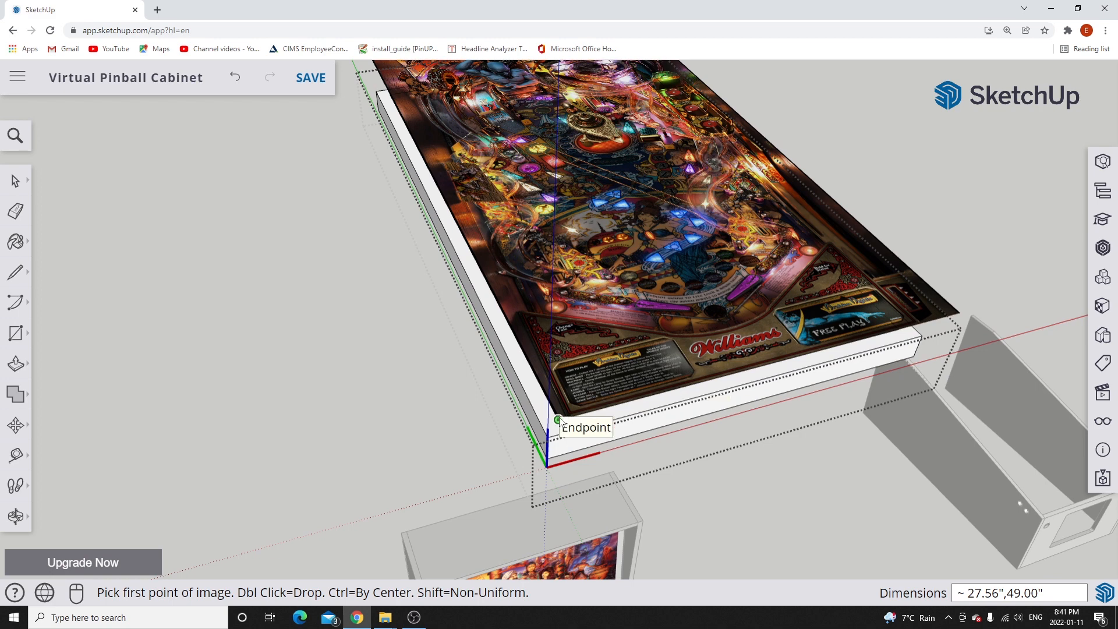
pyautogui.click(558, 419)
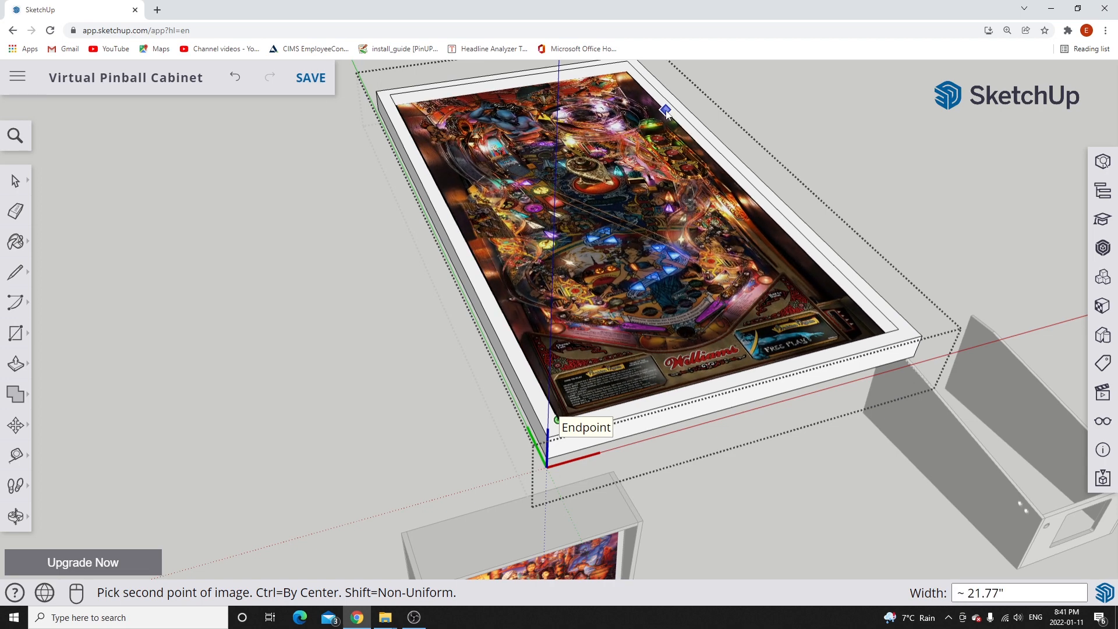
pyautogui.scroll(-3, 606, 361)
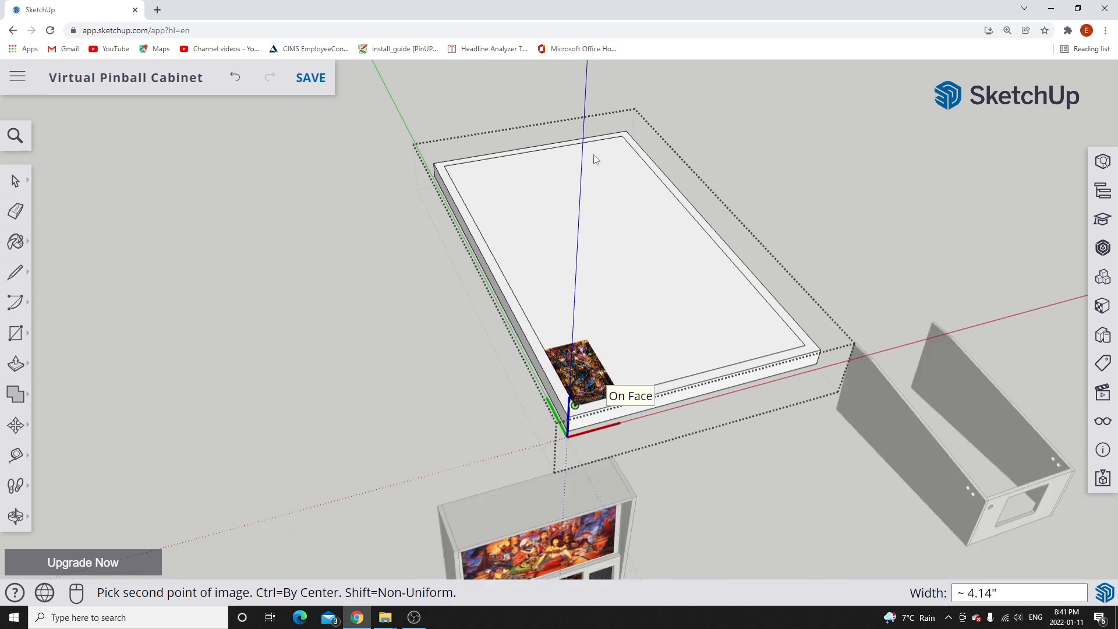
pyautogui.scroll(3, 594, 156)
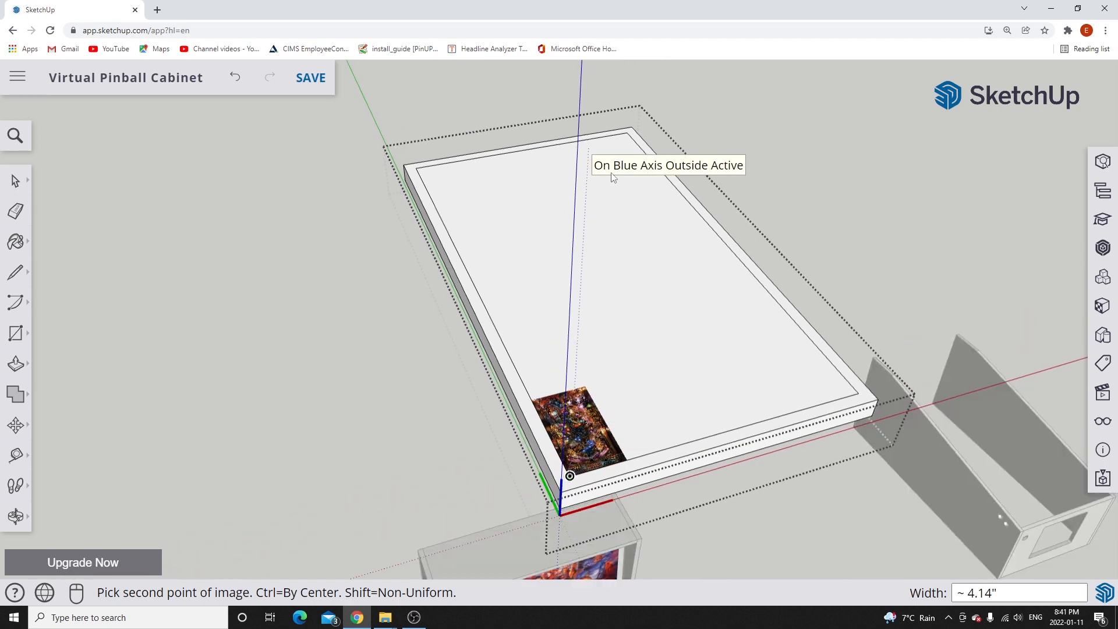
pyautogui.scroll(1, 611, 152)
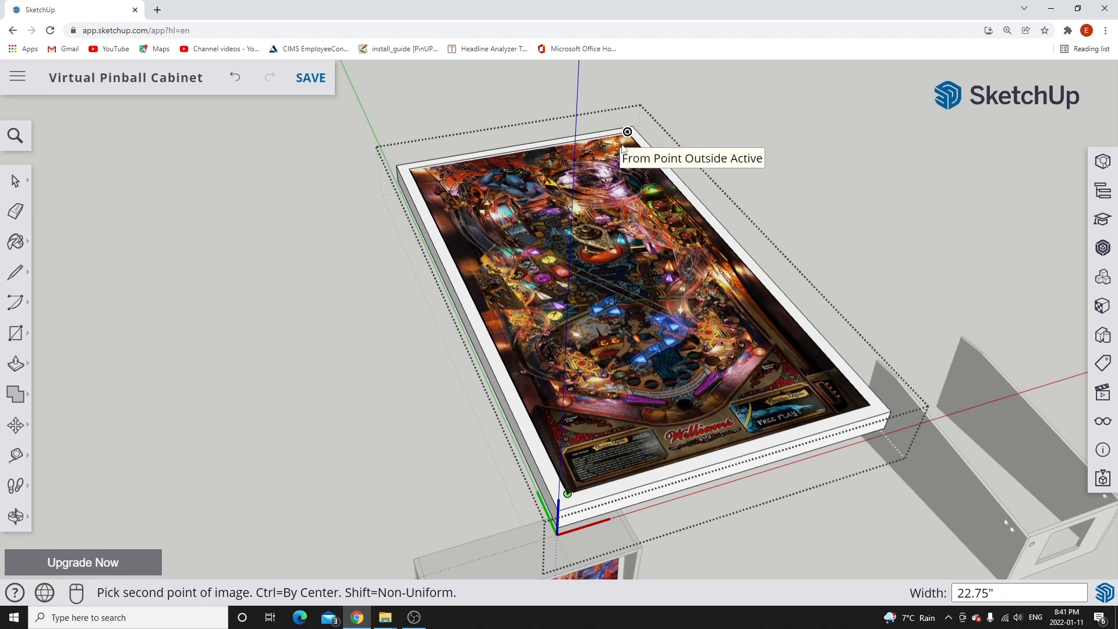
pyautogui.scroll(2, 623, 139)
pyautogui.scroll(3, 626, 136)
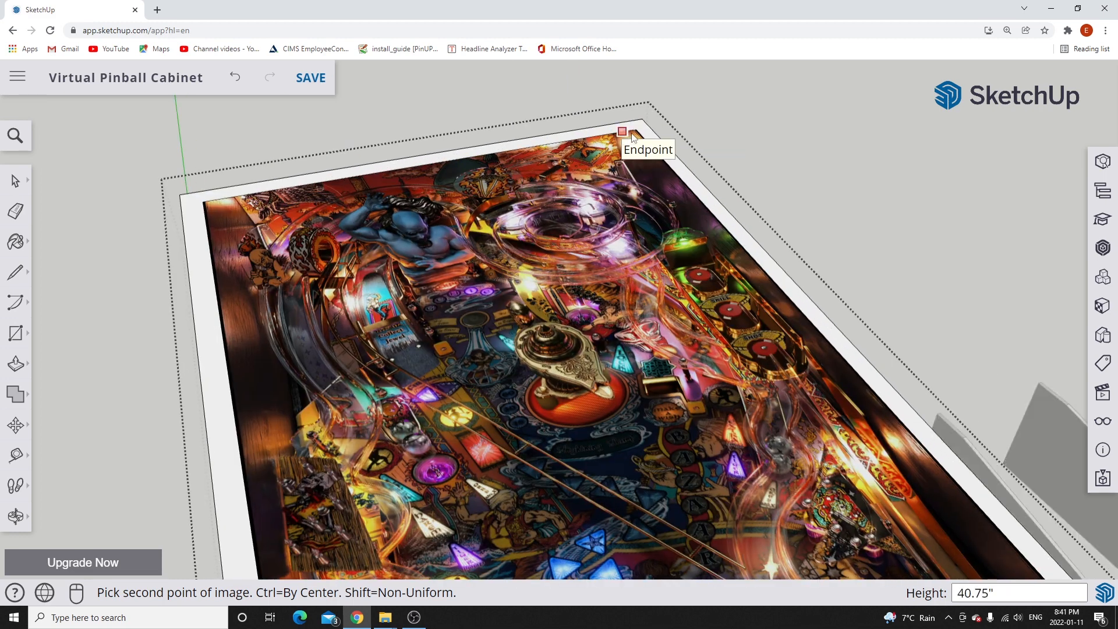
pyautogui.click(633, 129)
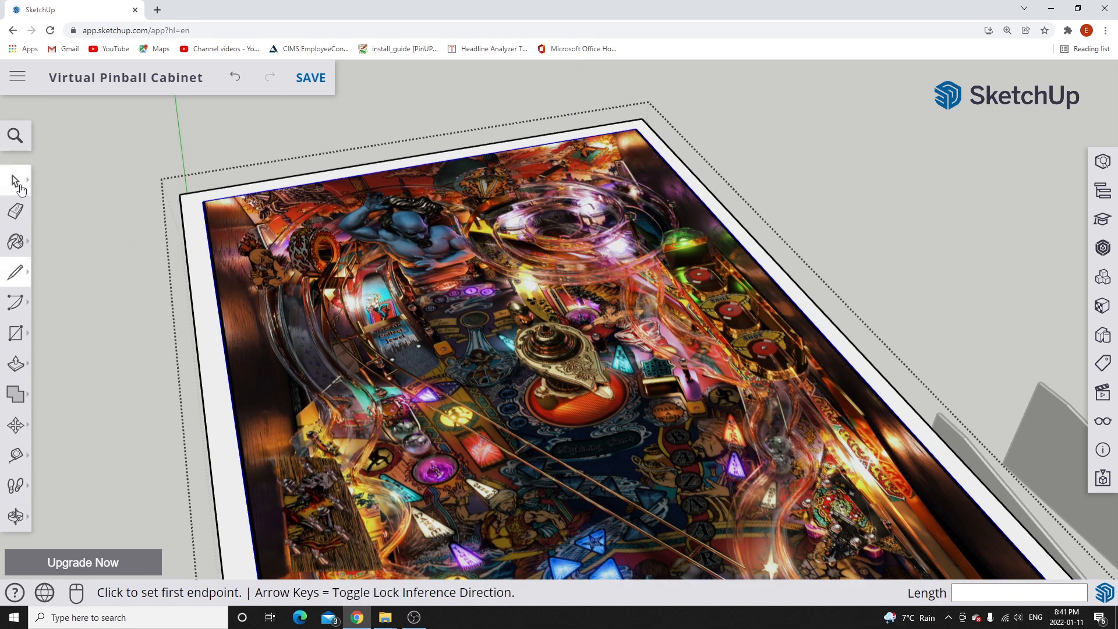
pyautogui.click(17, 182)
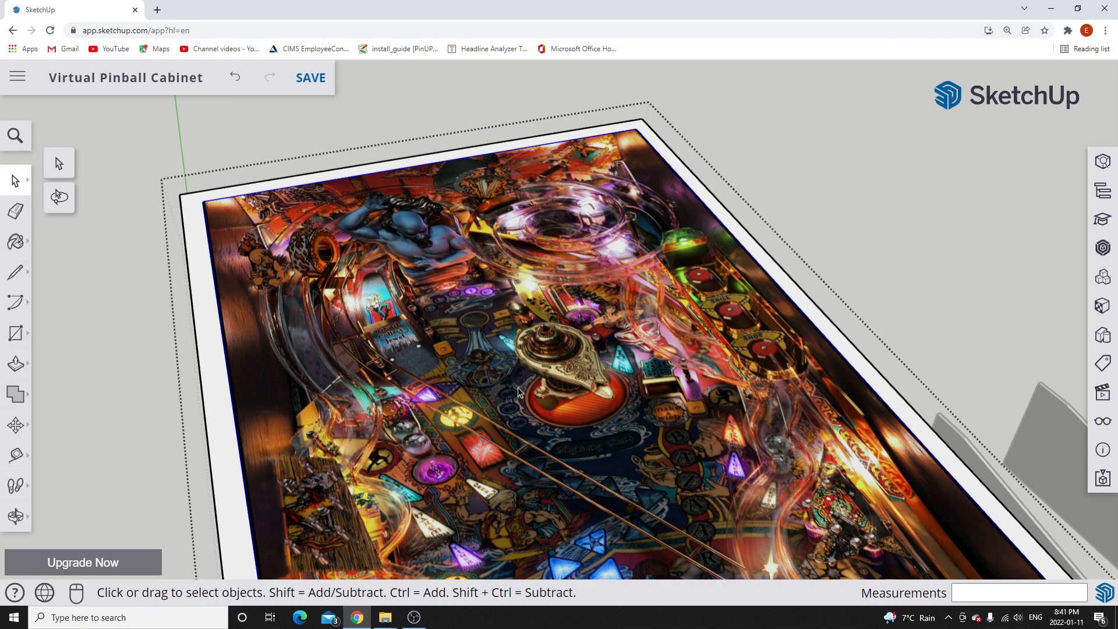
pyautogui.scroll(-2, 127, 333)
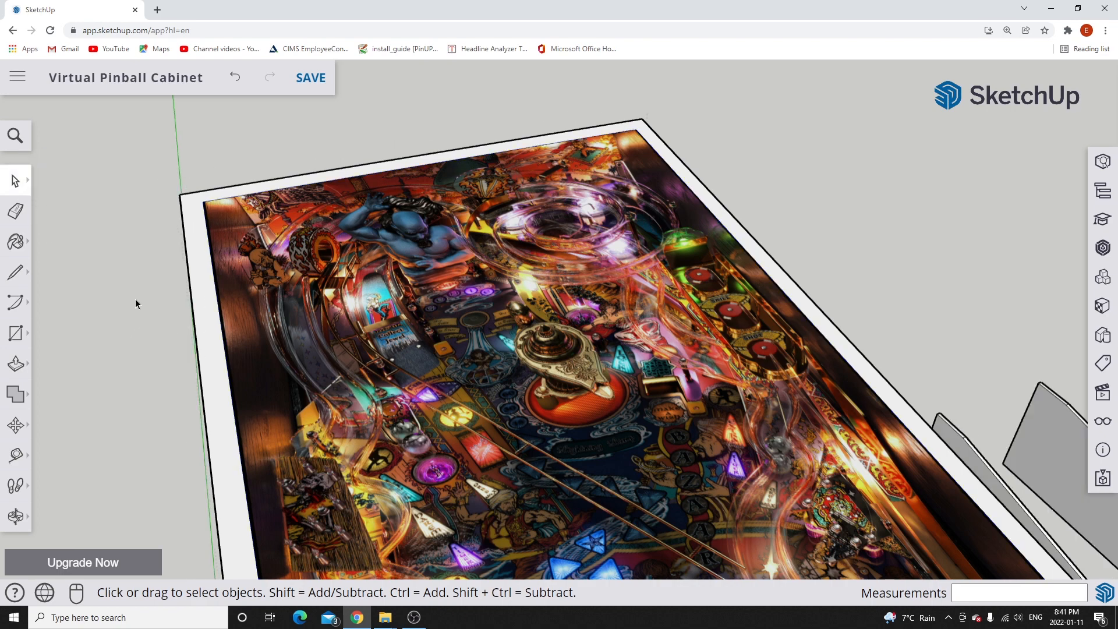
pyautogui.scroll(-5, 135, 299)
# Examine the inside of the cabinet body, especially the side panel's holes and the notched block near the front corner.
pyautogui.moveTo(225, 331); pyautogui.dragTo(464, 340, button='middle')
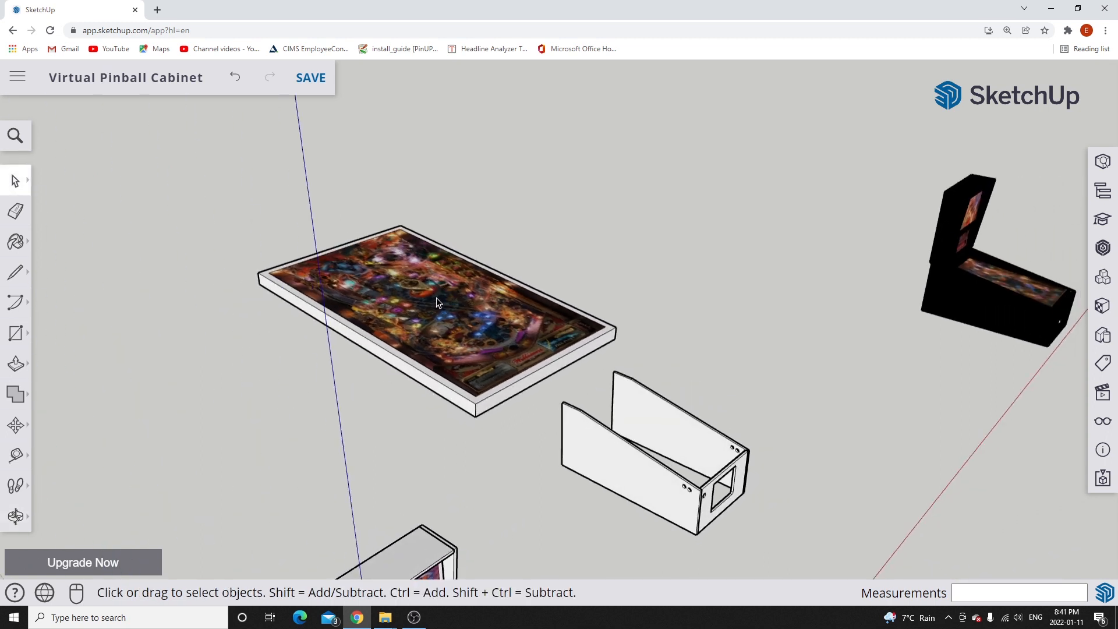
pyautogui.scroll(-5, 337, 285)
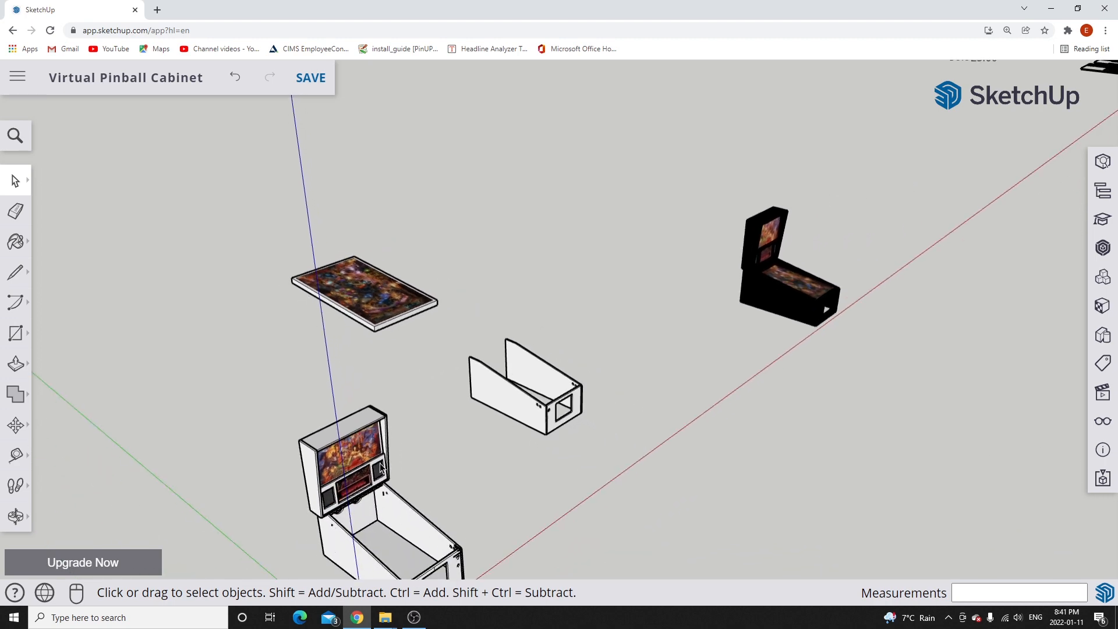
pyautogui.scroll(-1, 438, 421)
pyautogui.scroll(6, 402, 500)
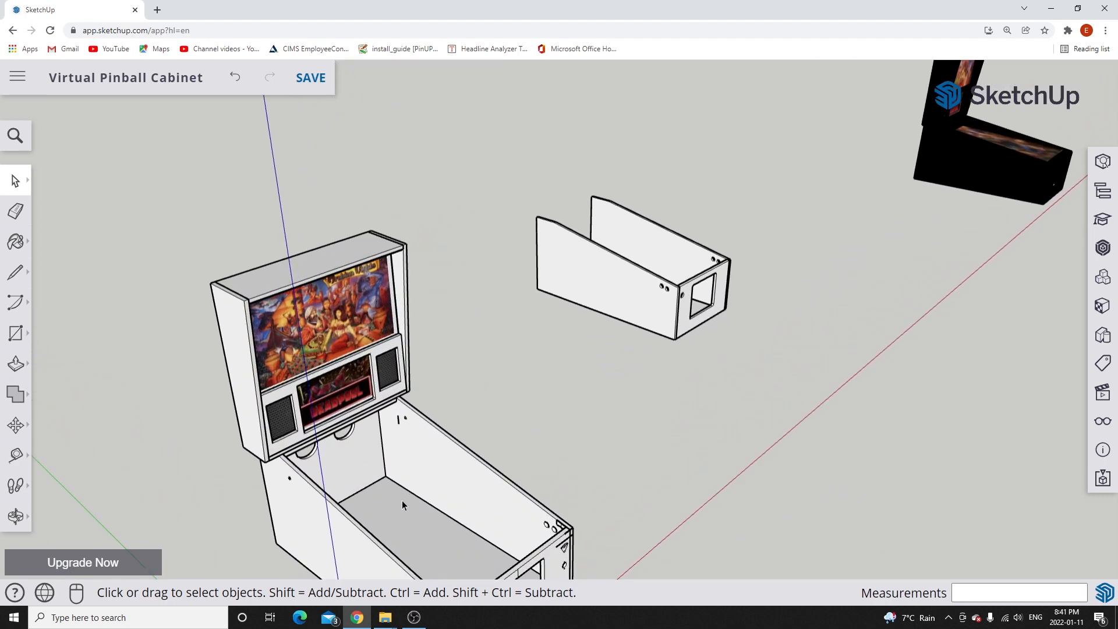
pyautogui.scroll(-3, 466, 321)
pyautogui.scroll(5, 442, 435)
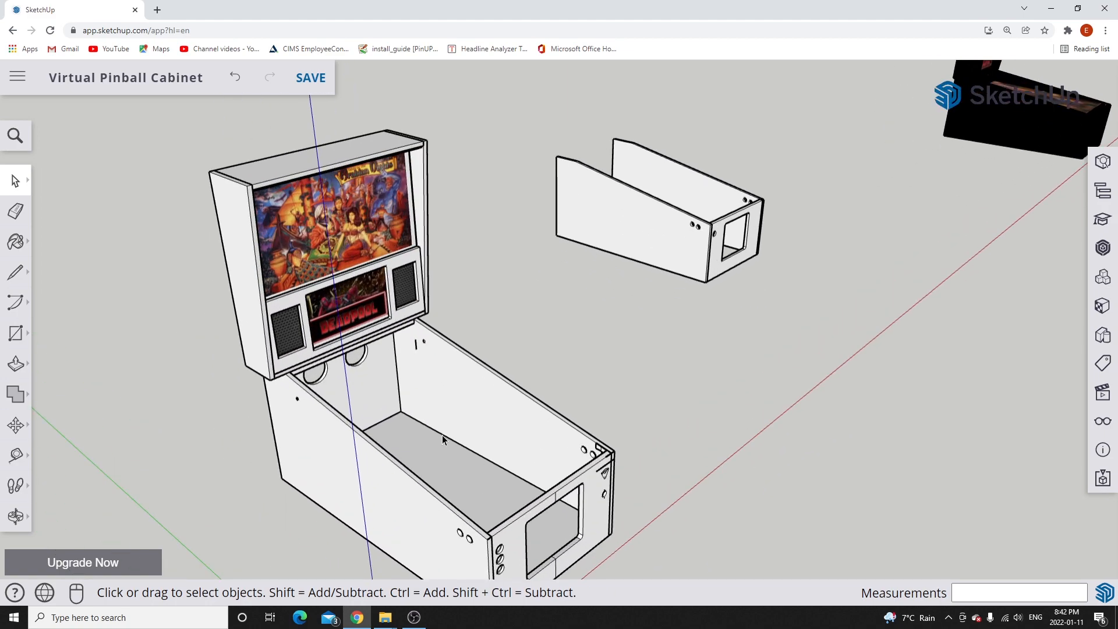
pyautogui.scroll(4, 445, 437)
pyautogui.moveTo(456, 412); pyautogui.dragTo(546, 395, button='middle')
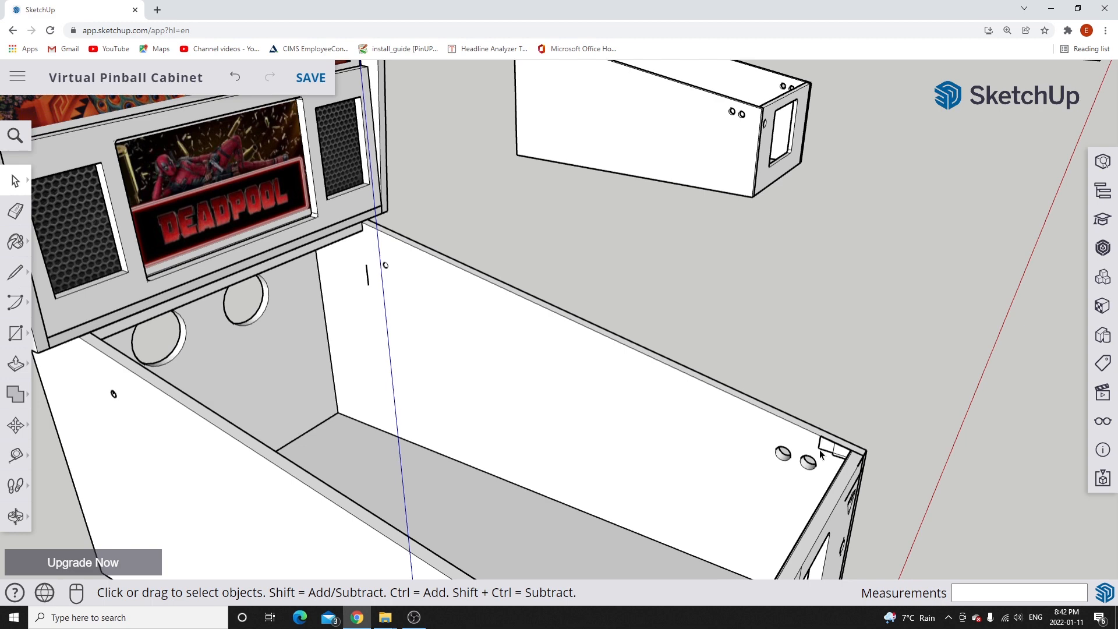
pyautogui.scroll(5, 821, 454)
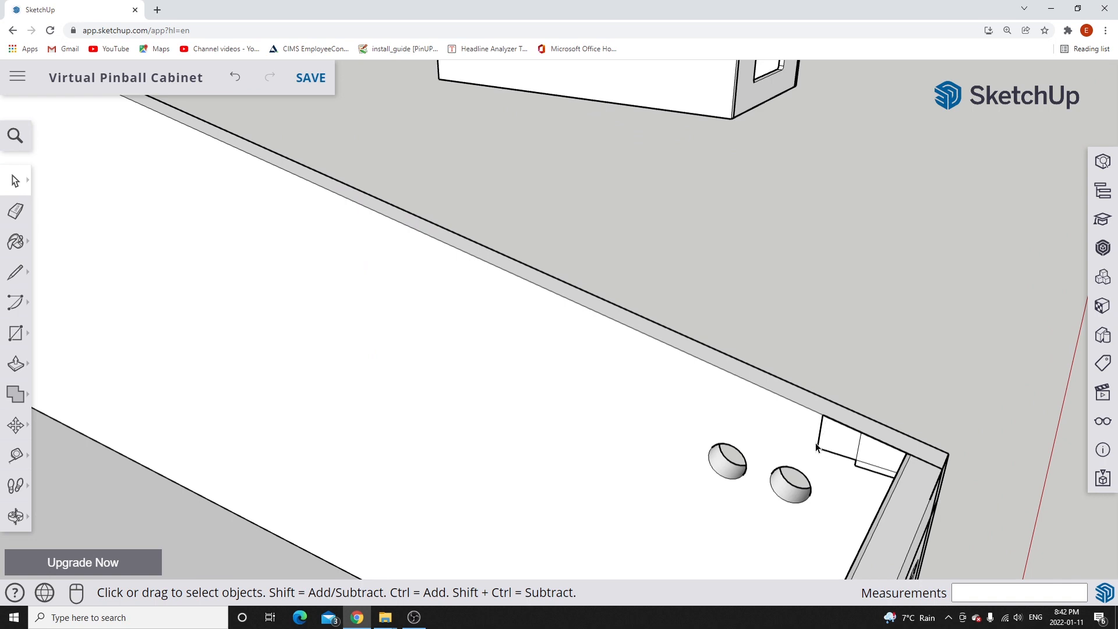
pyautogui.scroll(-2, 745, 433)
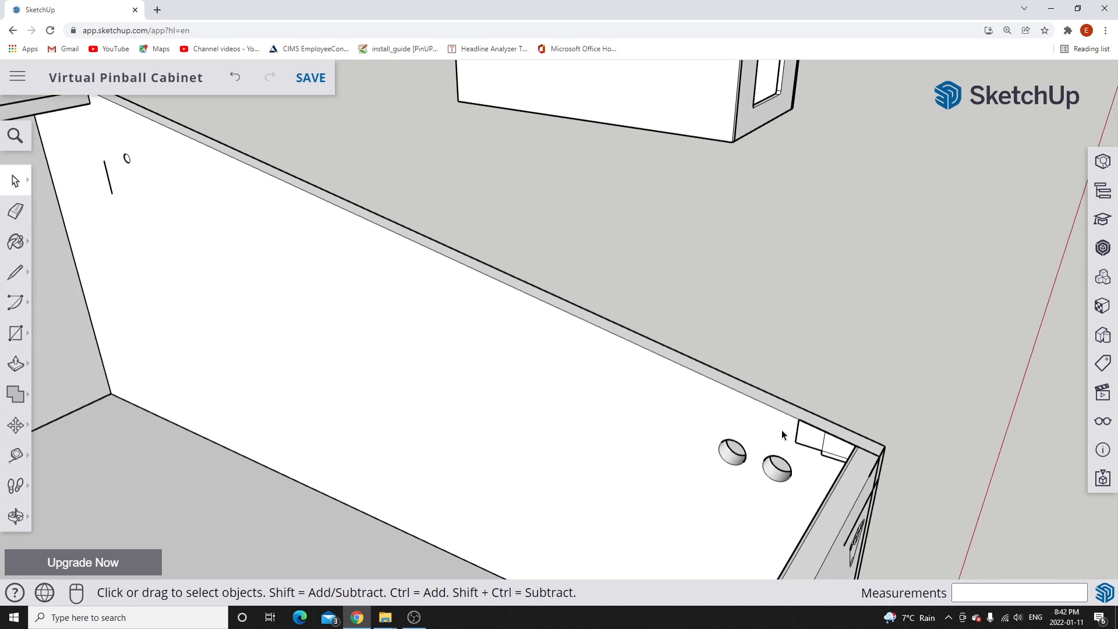
pyautogui.scroll(-2, 781, 435)
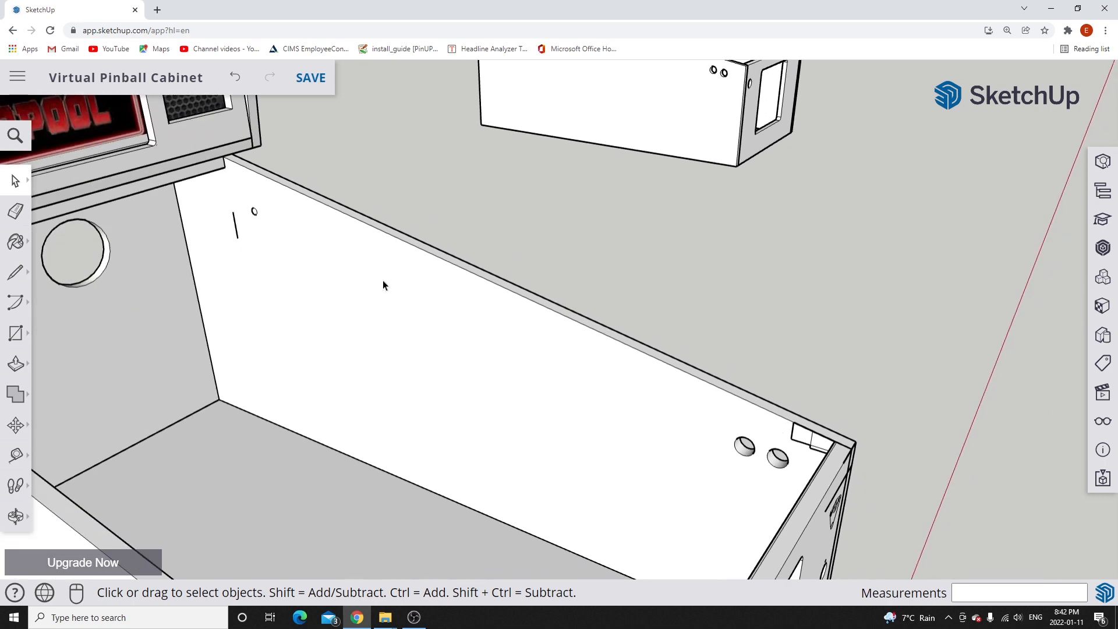
# Examine the slot line and hole near the back of the cabinet's side panel and the playfield monitor floating above the cabinet.
pyautogui.scroll(5, 232, 225)
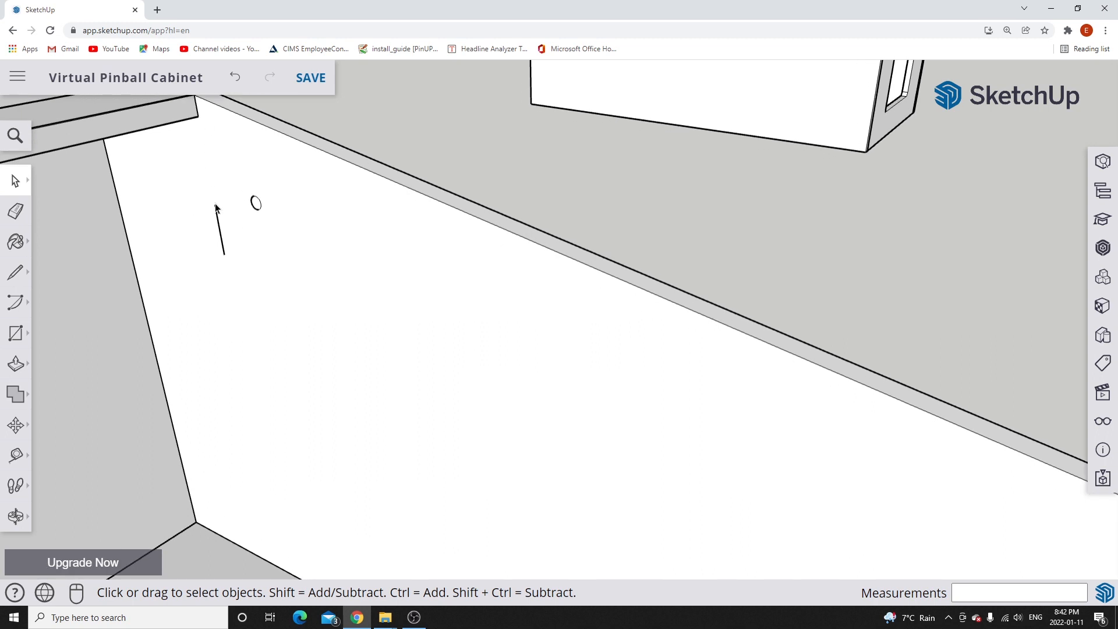
pyautogui.scroll(-3, 252, 282)
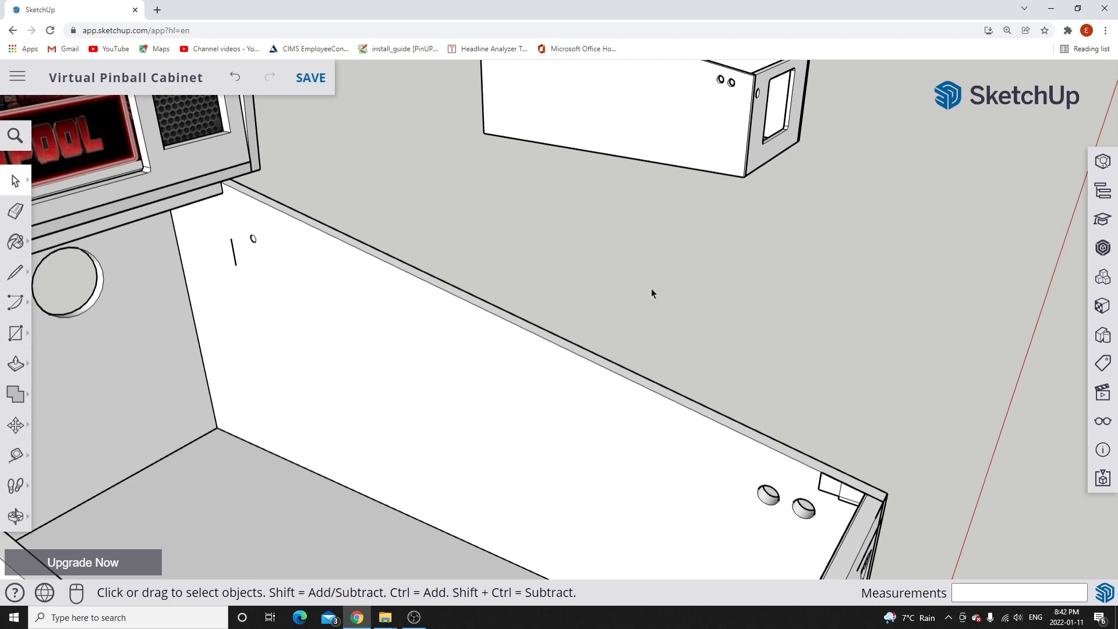
pyautogui.scroll(-6, 689, 330)
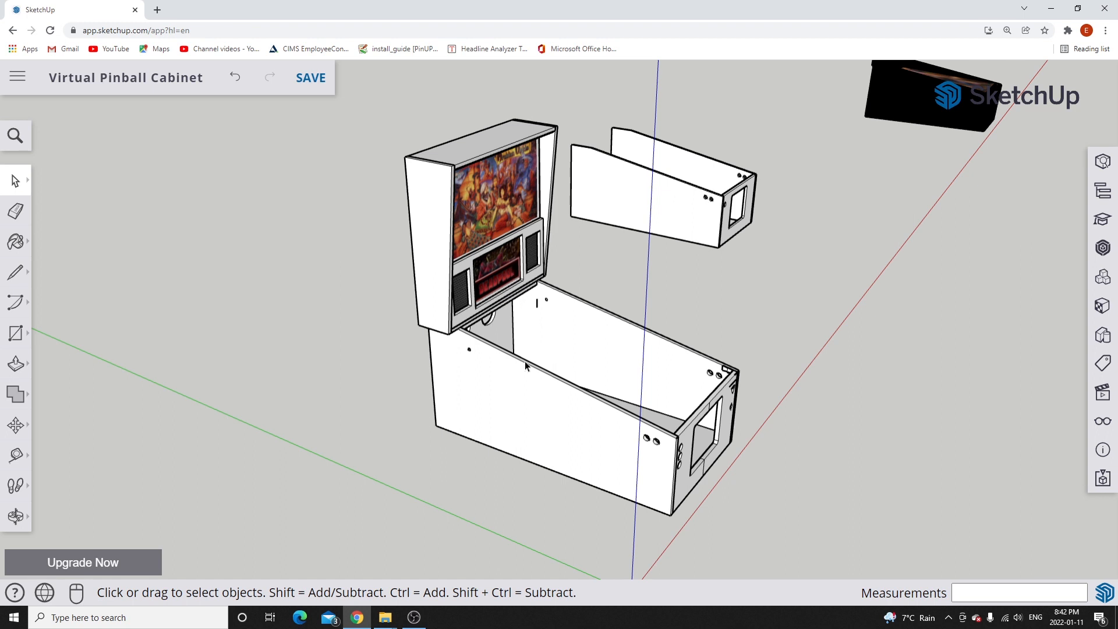
pyautogui.scroll(-5, 525, 365)
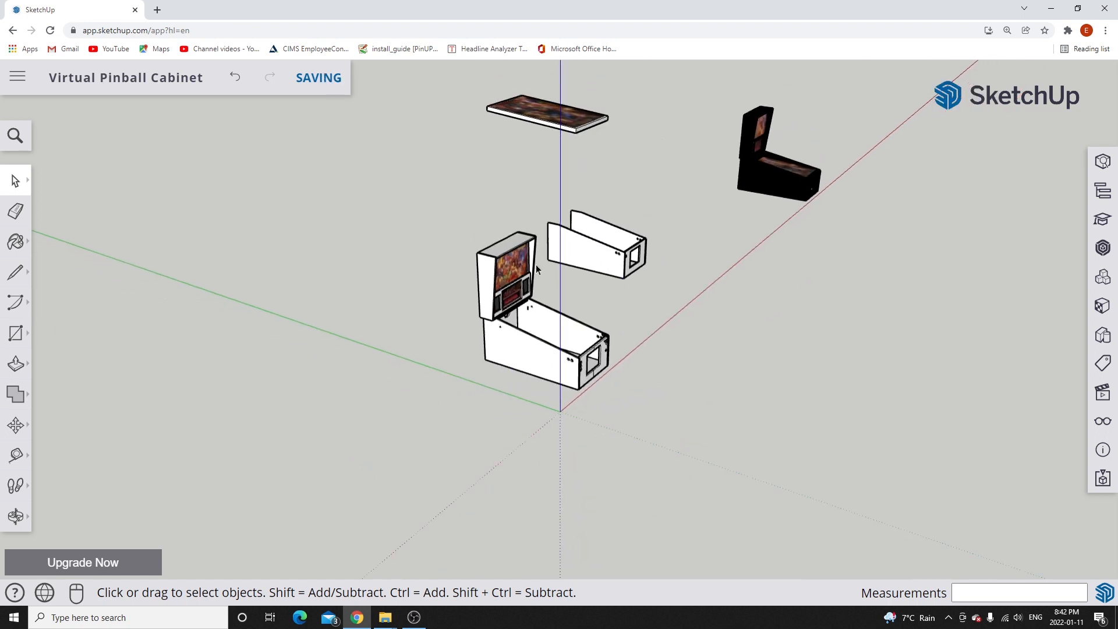
pyautogui.scroll(3, 557, 131)
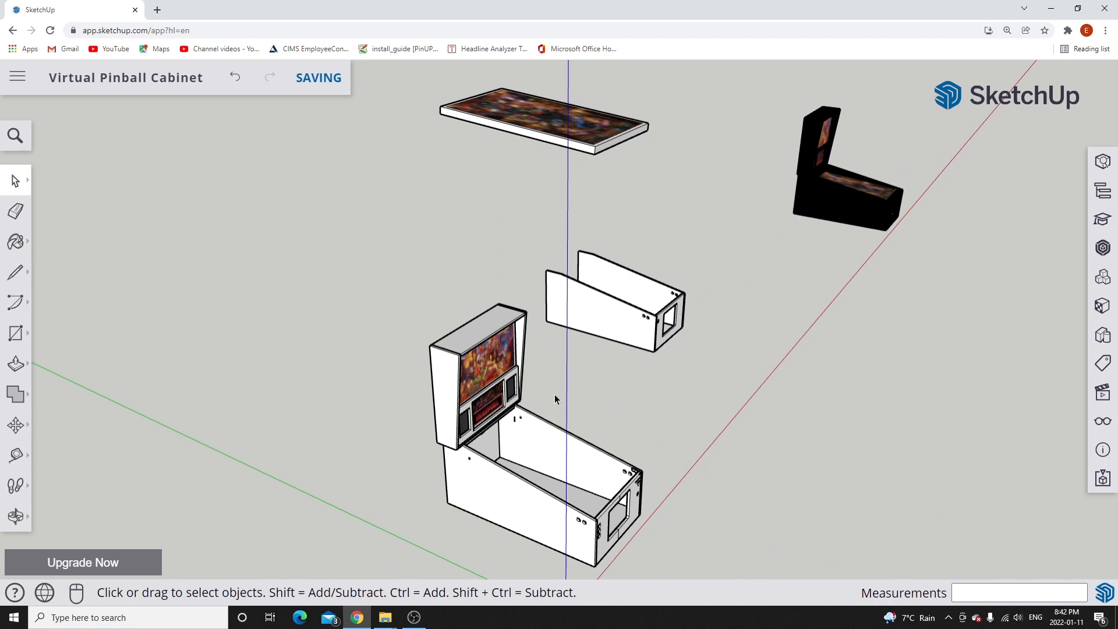
pyautogui.scroll(-3, 555, 399)
pyautogui.scroll(4, 554, 253)
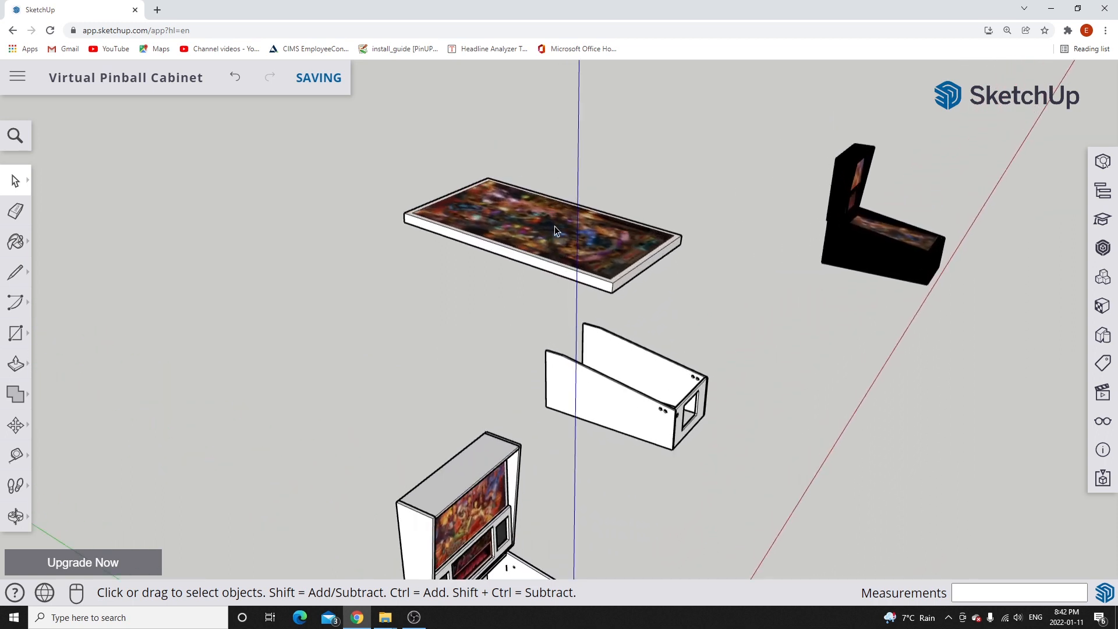
# Rotate the playfield monitor about its front upper corner, using its long upper edge as reference, so it lies along the green axis.
pyautogui.click(18, 181)
pyautogui.click(516, 240)
pyautogui.click(15, 427)
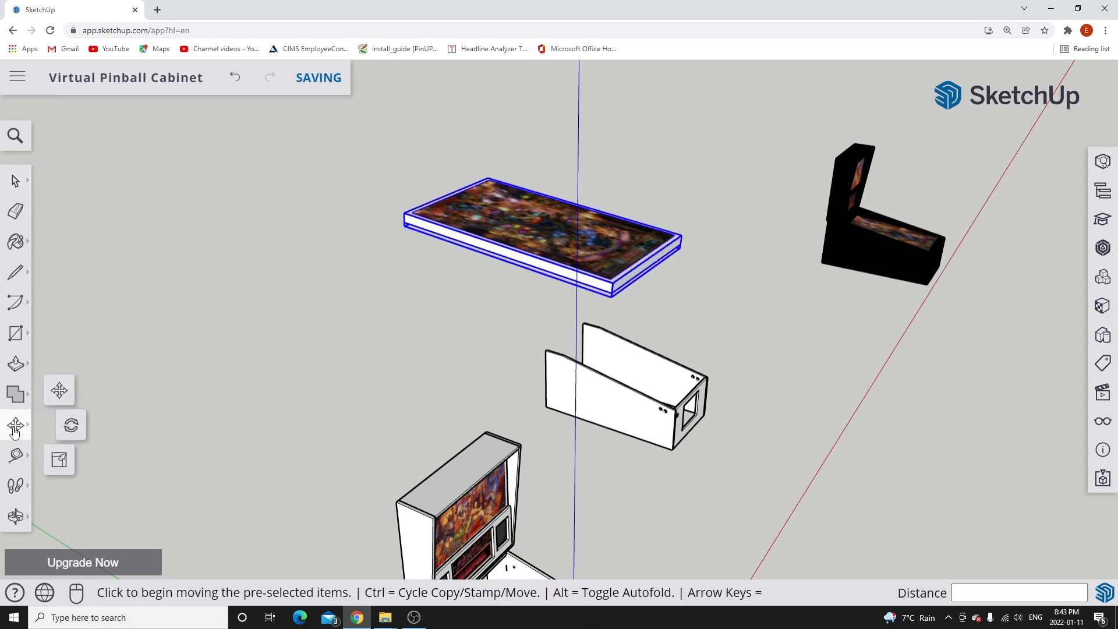
pyautogui.click(71, 430)
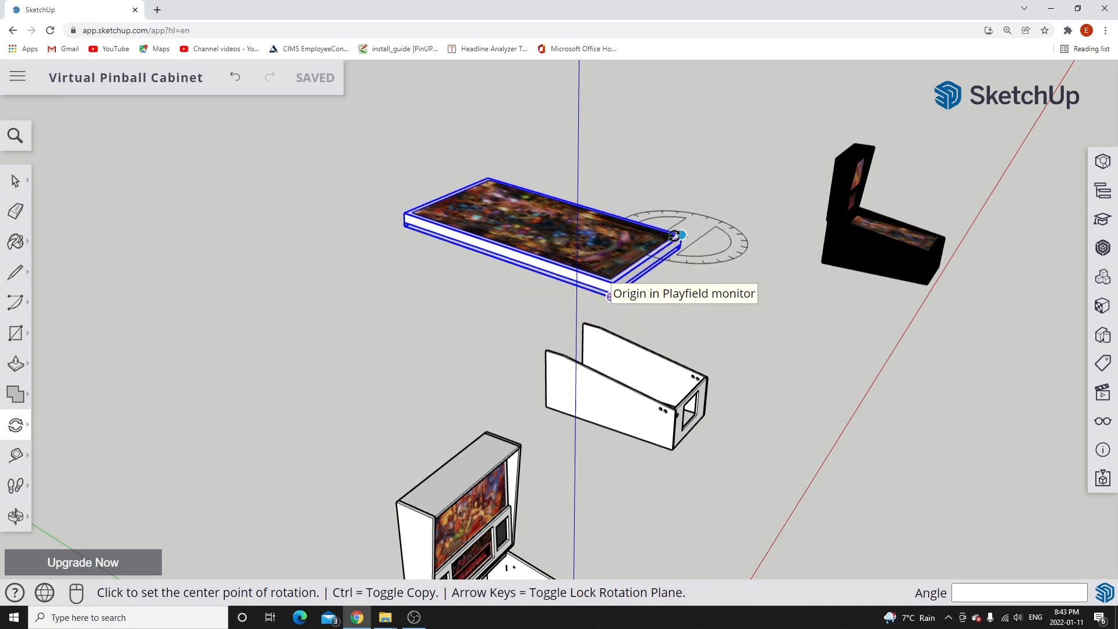
pyautogui.moveTo(674, 235); pyautogui.dragTo(130, 249, button='middle')
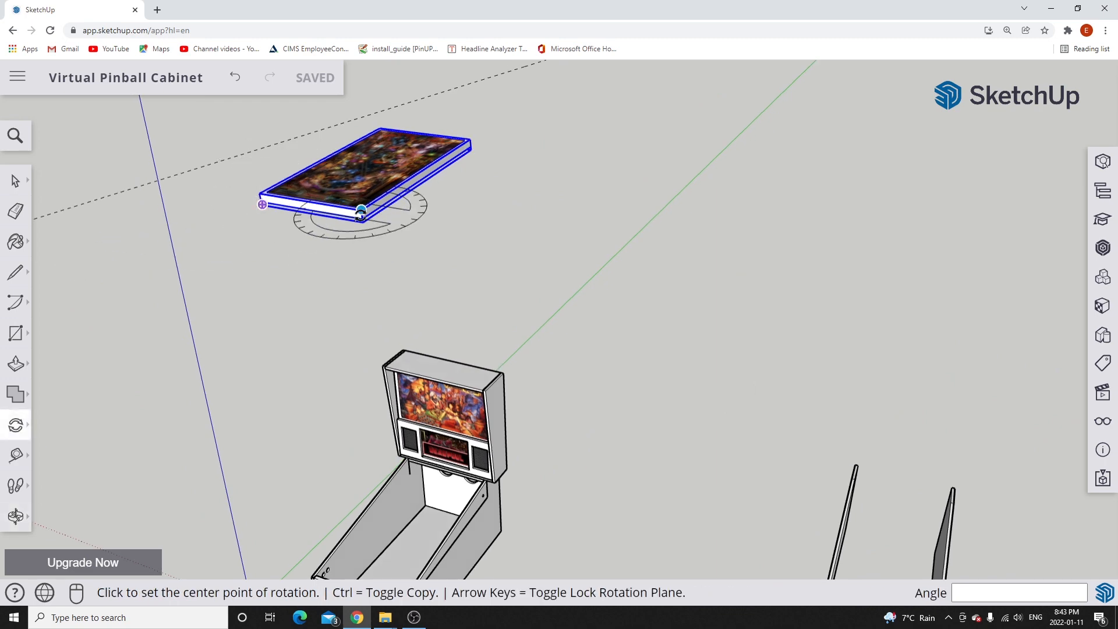
pyautogui.scroll(6, 361, 213)
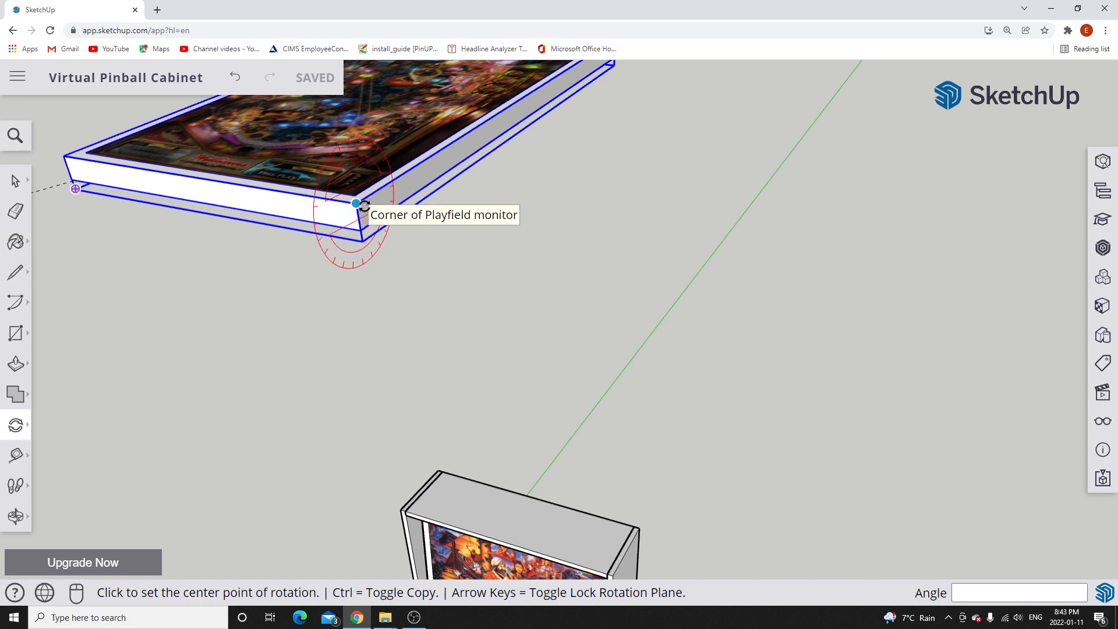
pyautogui.click(357, 204)
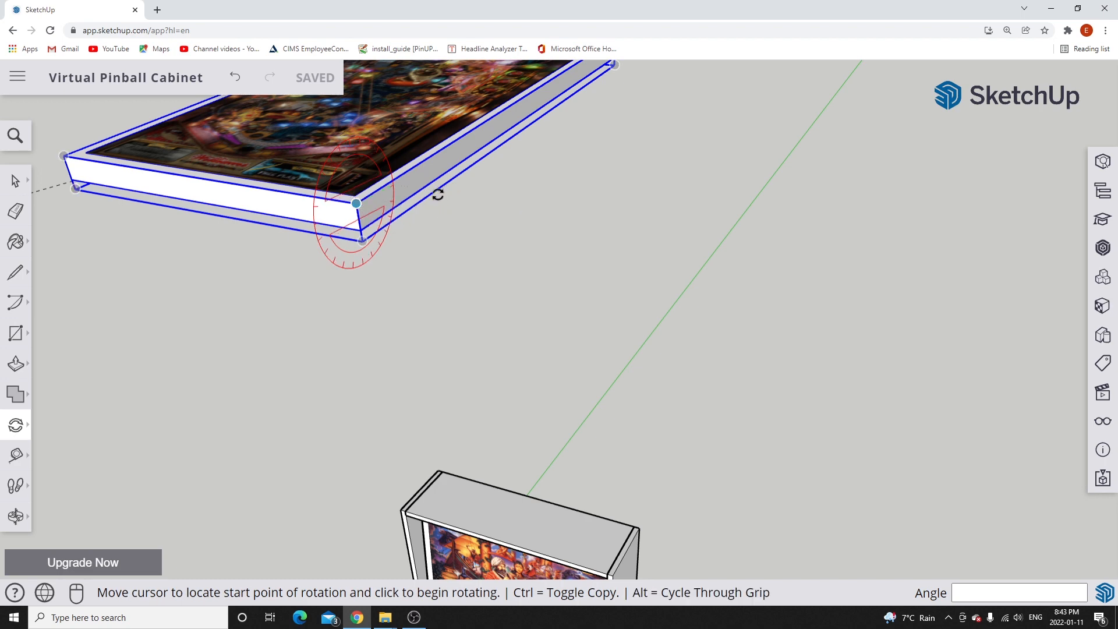
pyautogui.scroll(-5, 436, 194)
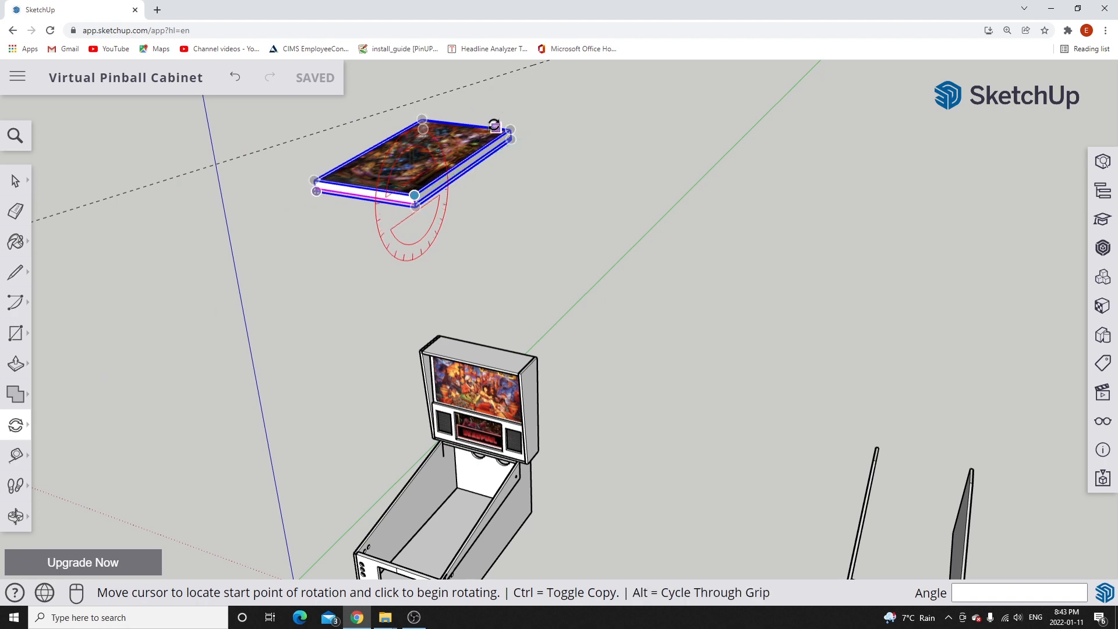
pyautogui.scroll(5, 504, 139)
pyautogui.scroll(-5, 502, 152)
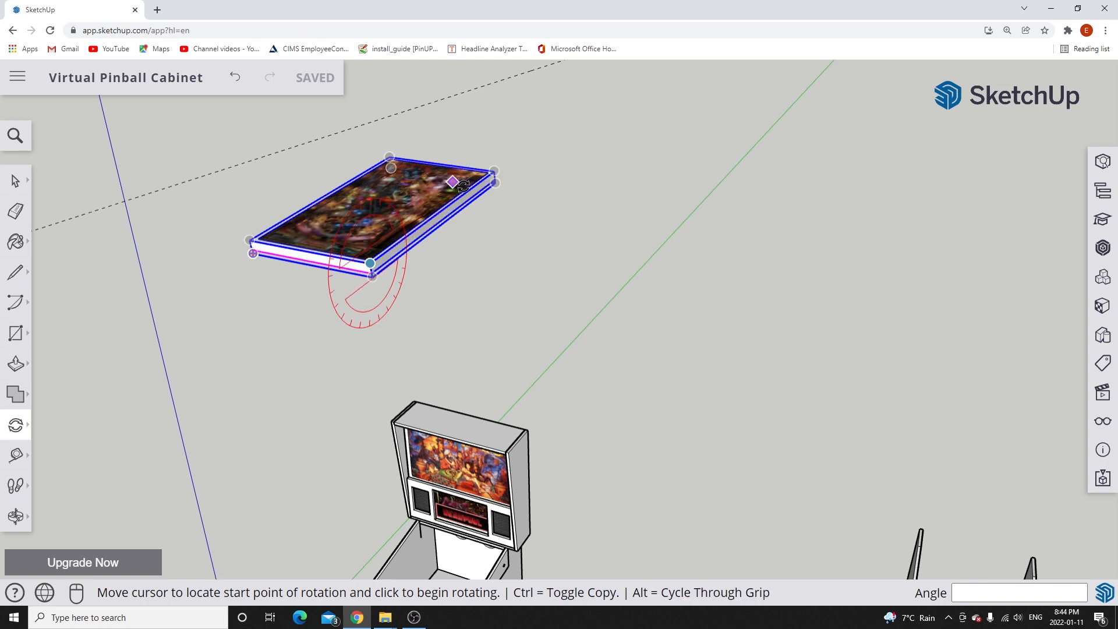
pyautogui.scroll(1, 463, 183)
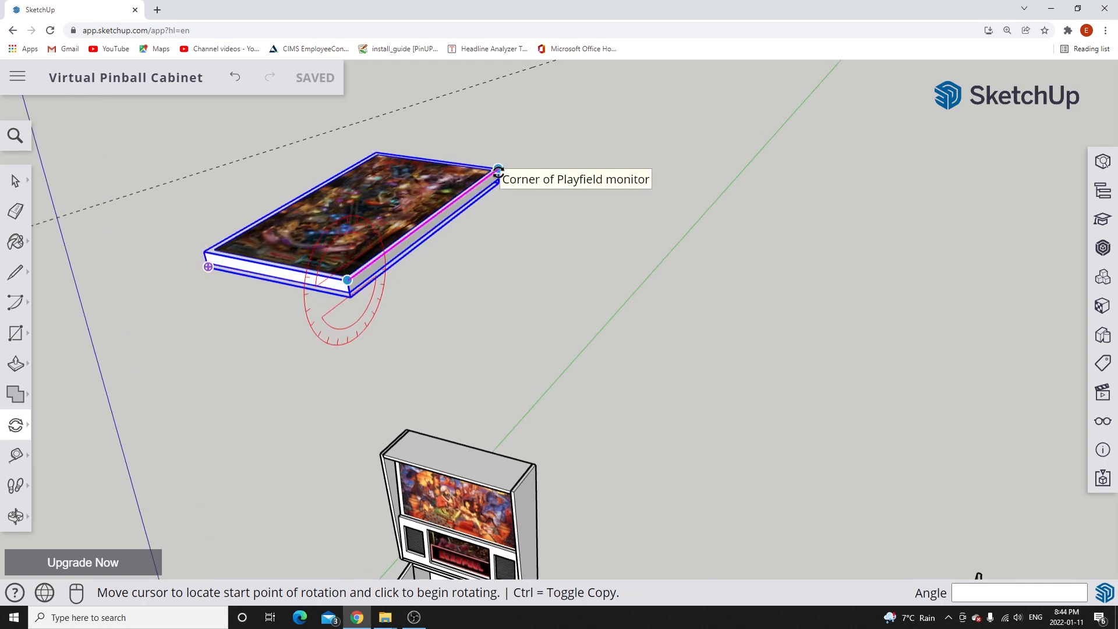
pyautogui.scroll(4, 498, 168)
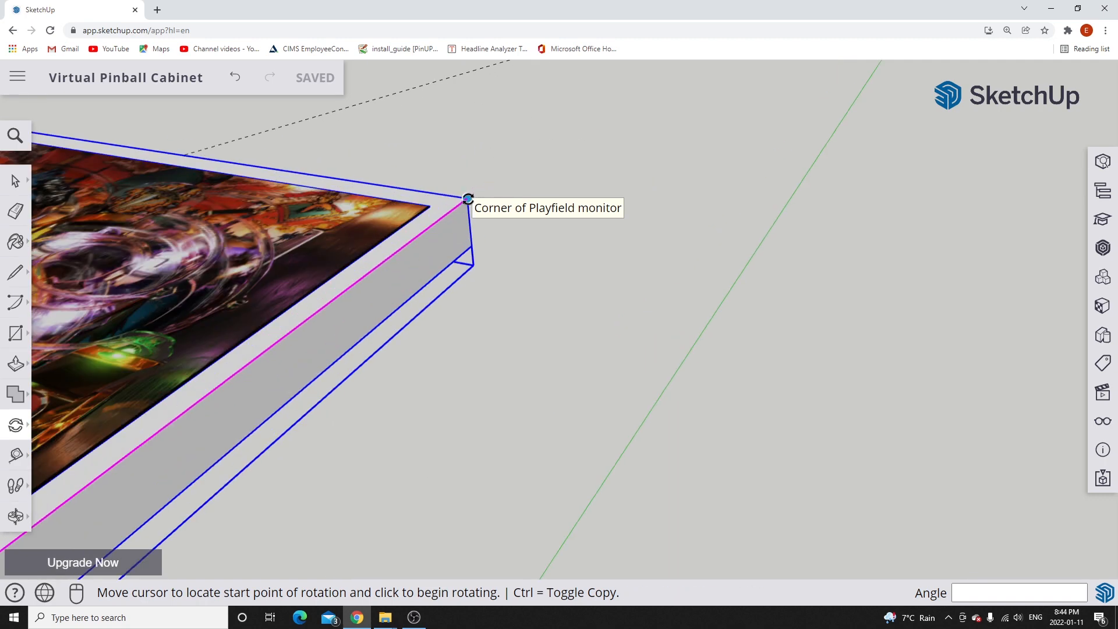
pyautogui.click(467, 199)
pyautogui.scroll(-5, 468, 199)
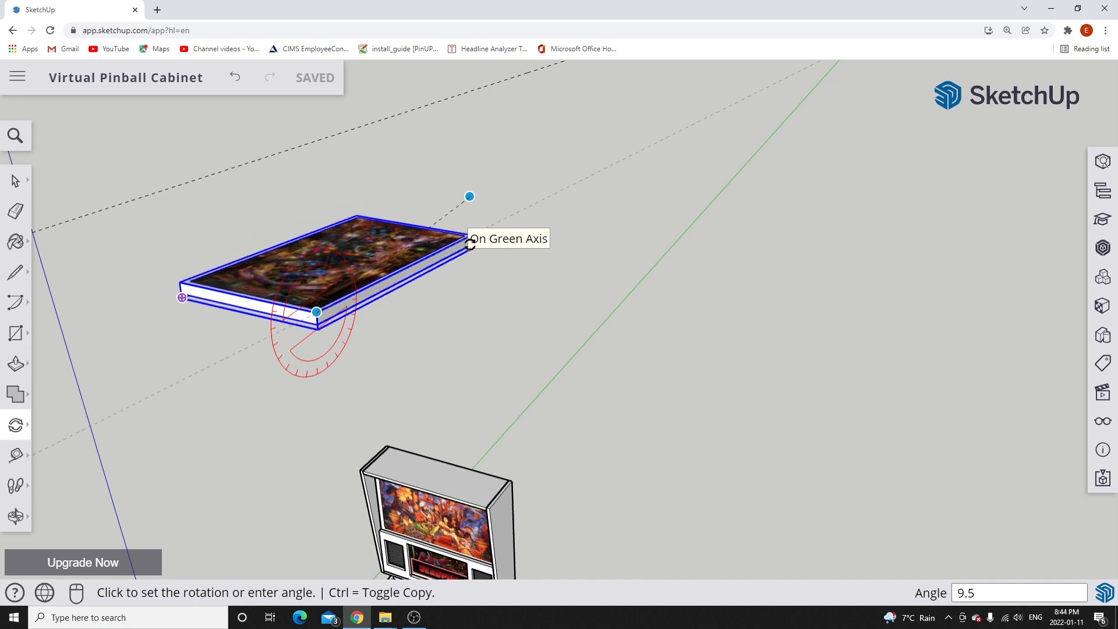
pyautogui.moveTo(507, 243); pyautogui.dragTo(358, 180, button='middle')
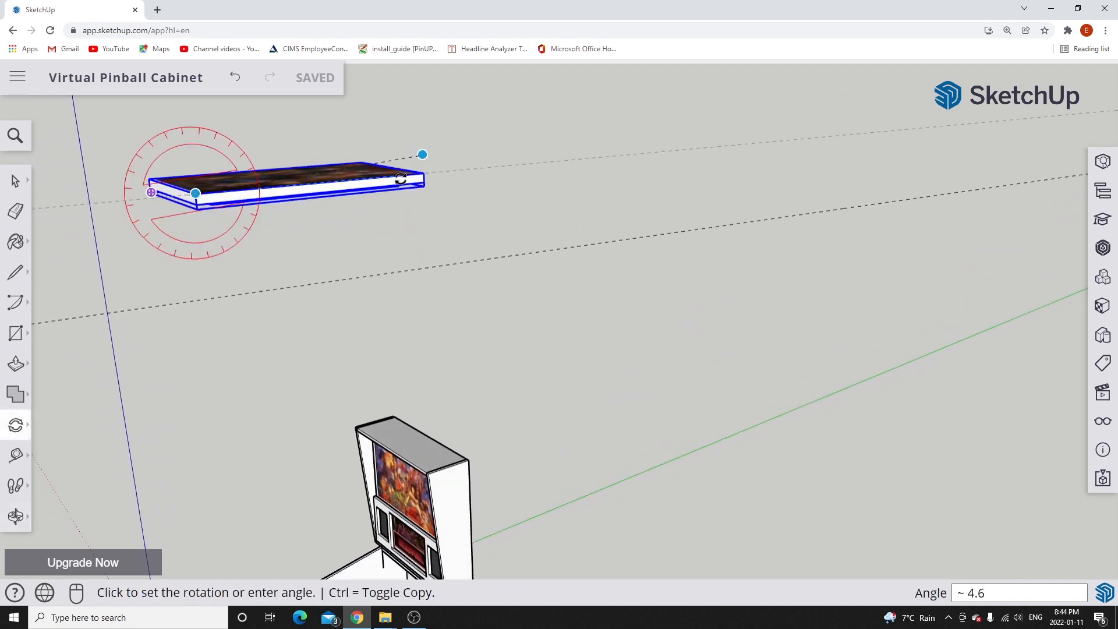
pyautogui.click(446, 176)
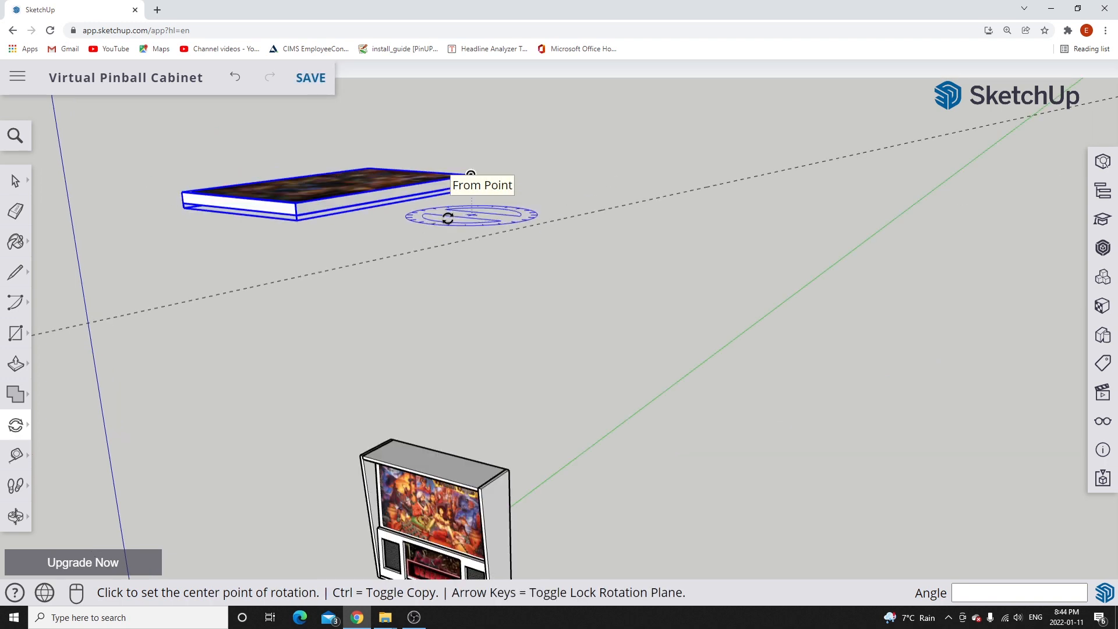
# Move the playfield monitor into the cabinet body, taking its front upper corner to the endpoint of the notched block on the side panel.
pyautogui.scroll(-4, 281, 270)
pyautogui.moveTo(369, 260); pyautogui.dragTo(751, 221, button='middle')
pyautogui.moveTo(372, 317)
pyautogui.mouseDown(button='middle')
pyautogui.moveTo(429, 315)
pyautogui.moveTo(390, 314)
pyautogui.mouseUp(button='middle')
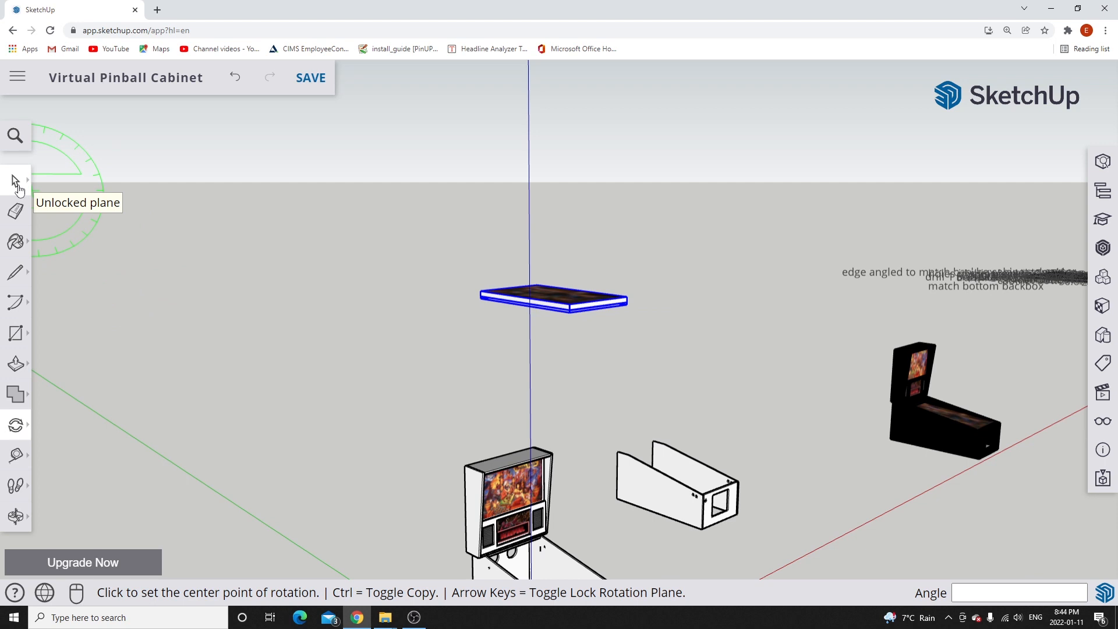
pyautogui.click(16, 180)
pyautogui.click(17, 425)
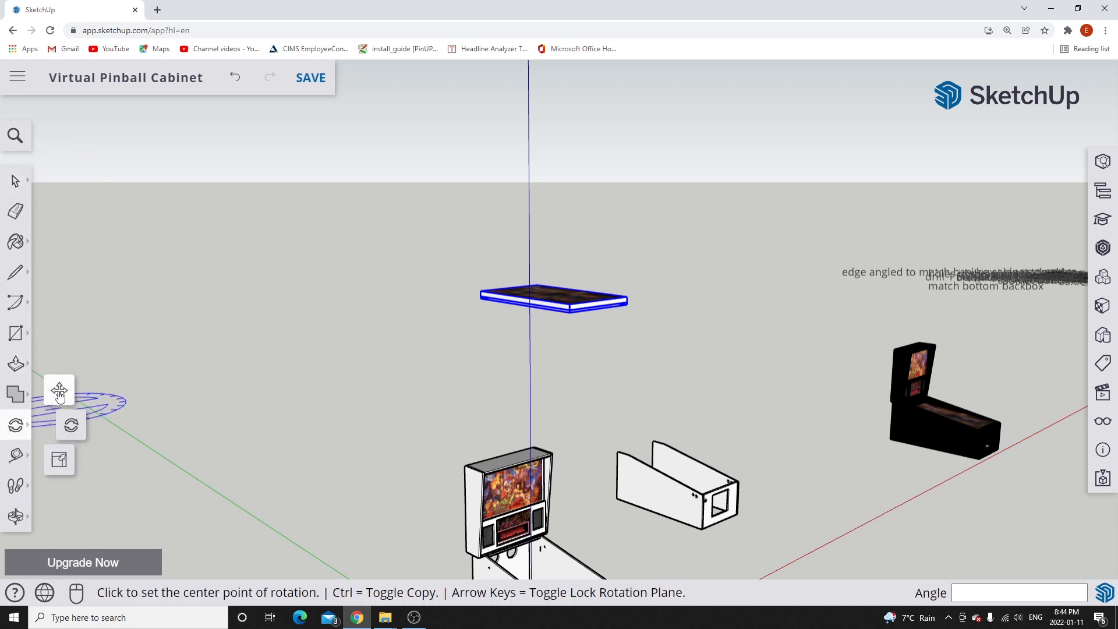
pyautogui.click(41, 403)
pyautogui.scroll(4, 565, 312)
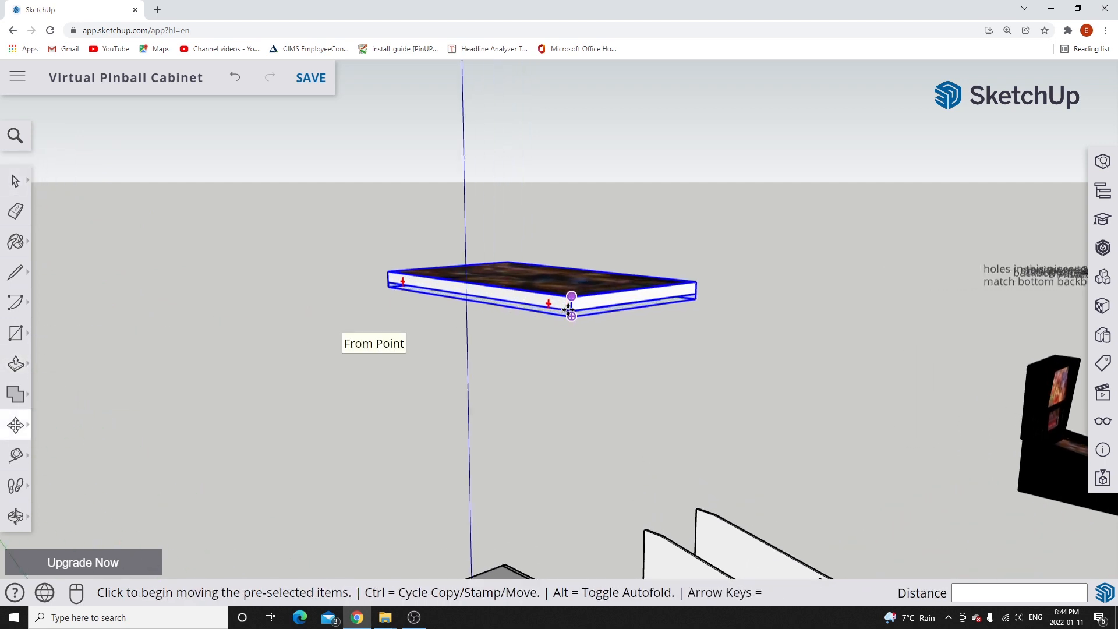
pyautogui.click(694, 281)
pyautogui.scroll(-4, 646, 364)
pyautogui.scroll(-5, 643, 365)
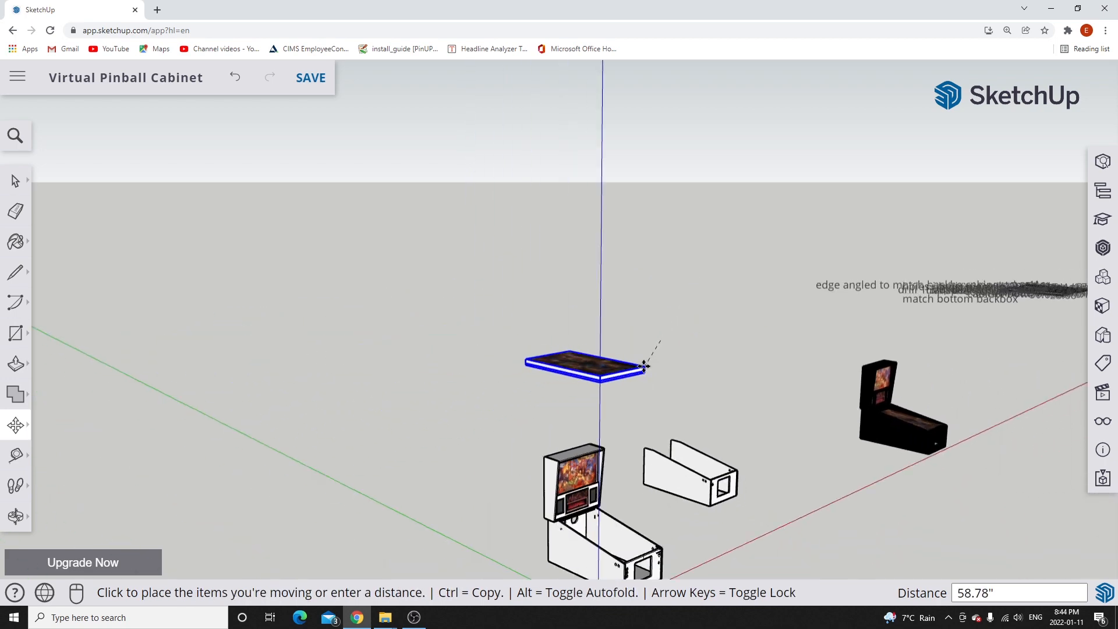
pyautogui.scroll(4, 647, 466)
pyautogui.scroll(8, 643, 483)
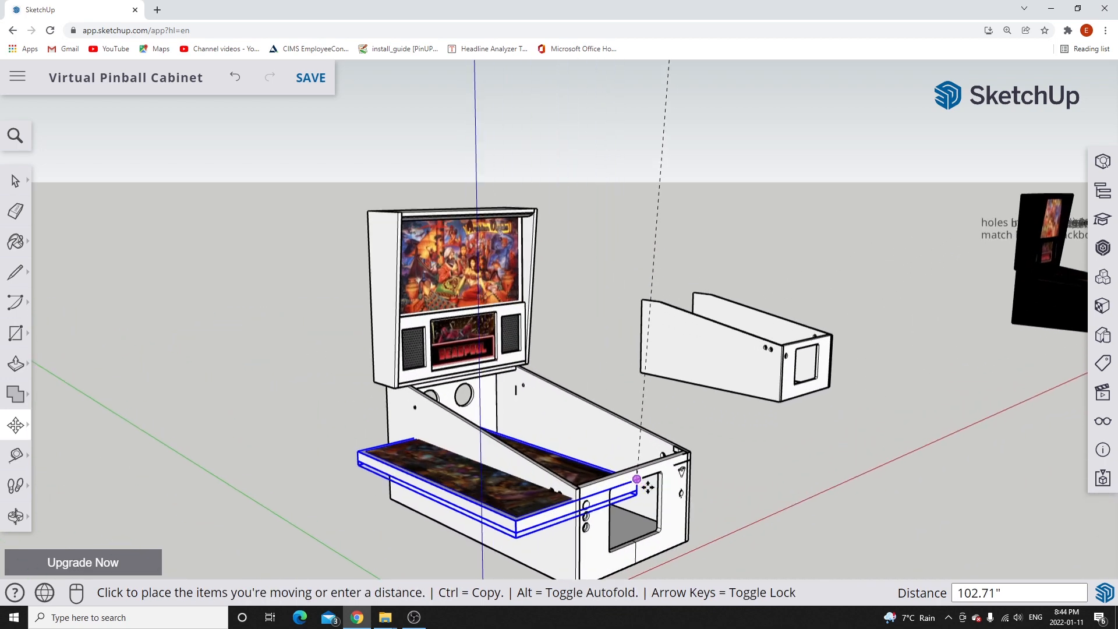
pyautogui.moveTo(646, 483); pyautogui.dragTo(798, 453, button='middle')
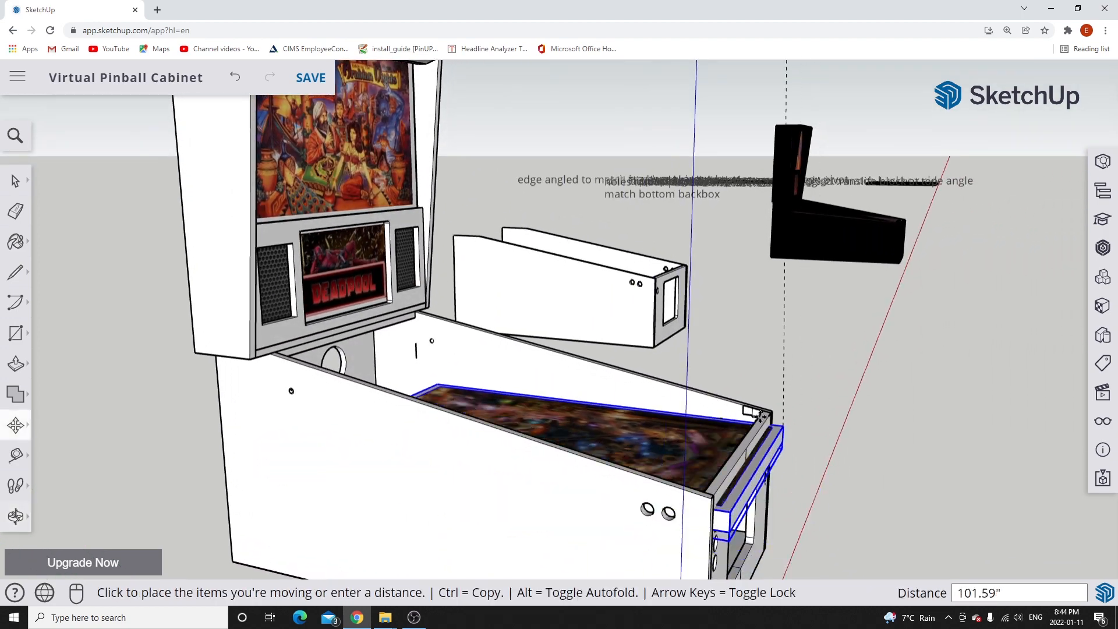
pyautogui.scroll(5, 739, 416)
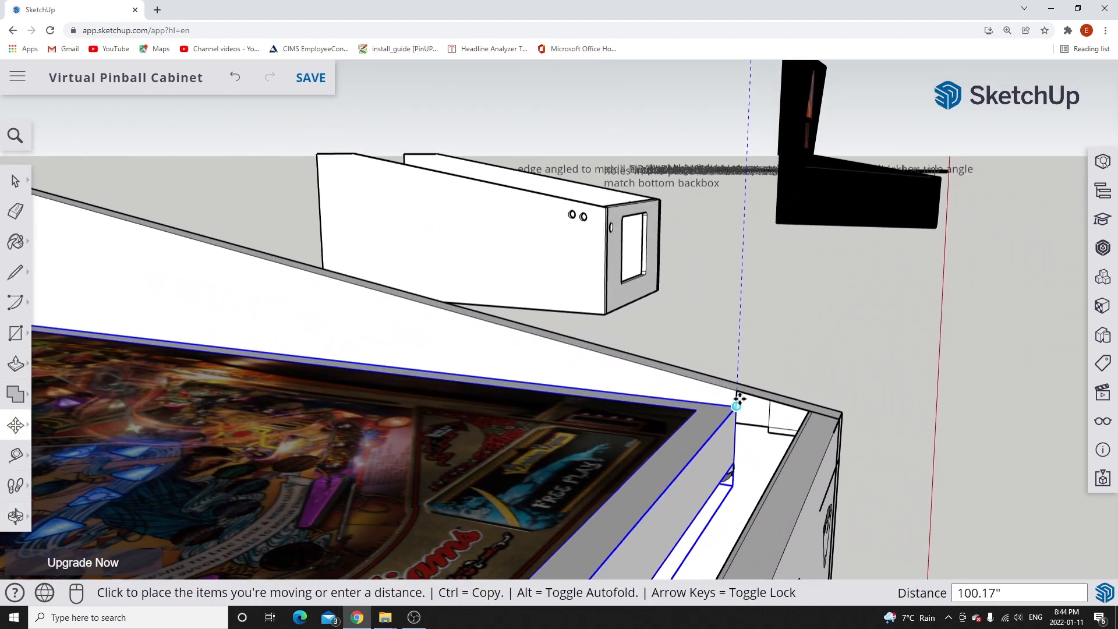
pyautogui.click(763, 406)
# Rotate the playfield monitor about 4.5 degrees around its front upper corner, raising its back corner to the slot line's endpoint on the side panel.
pyautogui.scroll(-6, 652, 404)
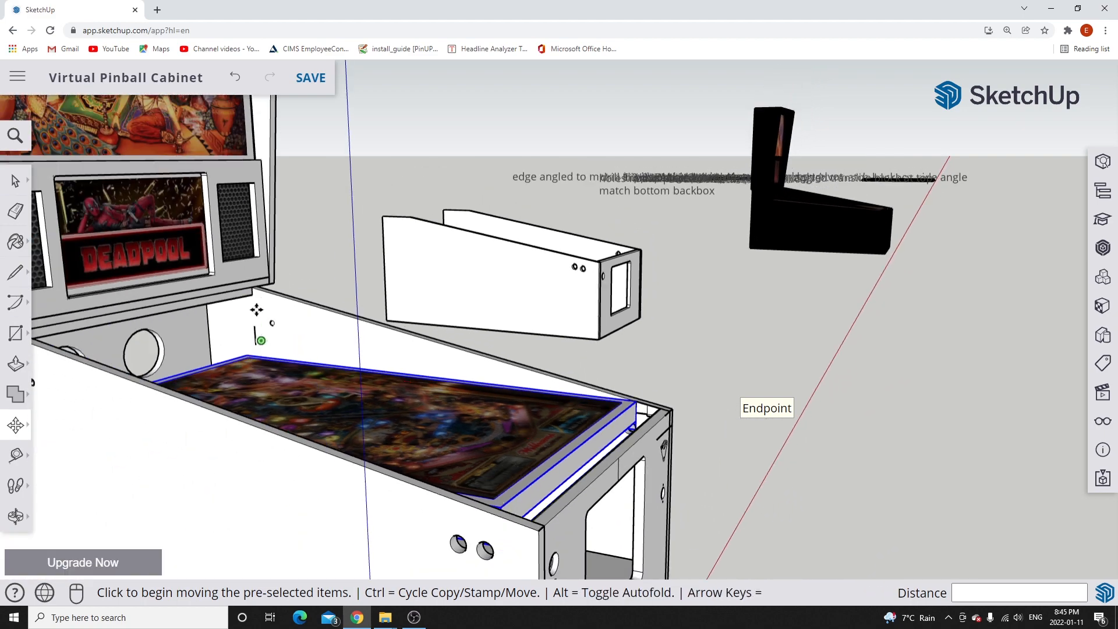
pyautogui.moveTo(327, 338); pyautogui.dragTo(115, 395, button='middle')
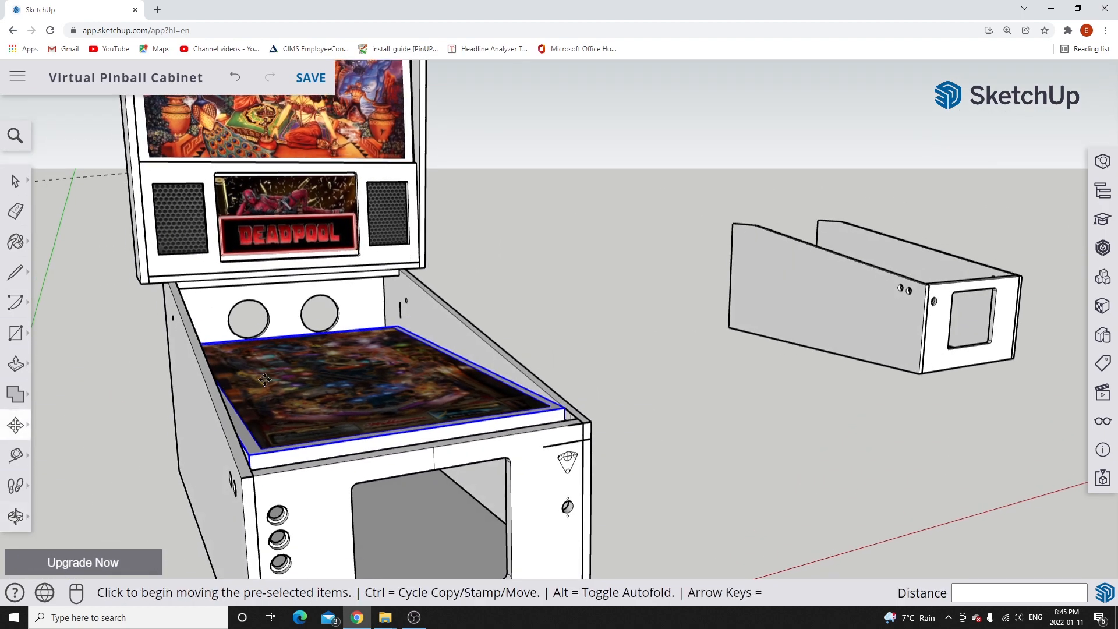
pyautogui.moveTo(373, 350); pyautogui.dragTo(573, 359, button='middle')
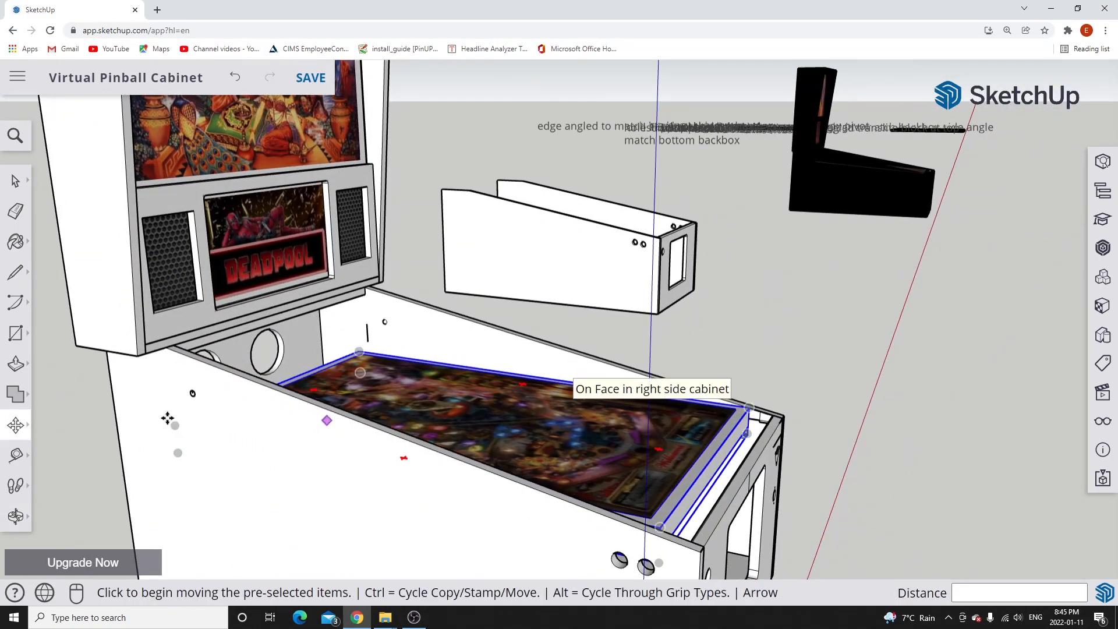
pyautogui.click(22, 424)
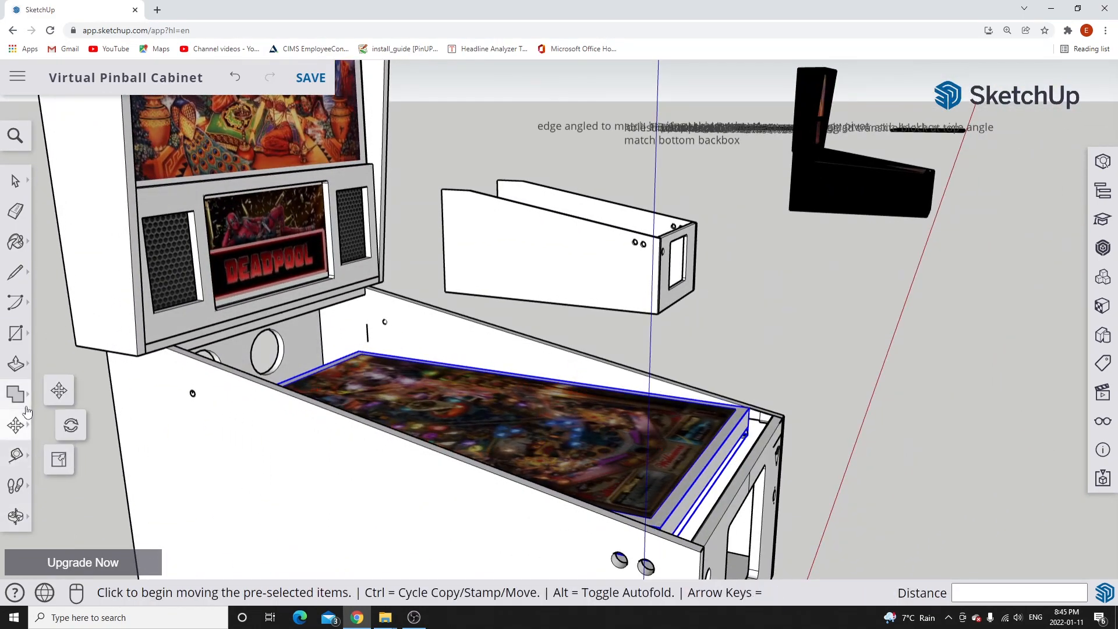
pyautogui.click(72, 429)
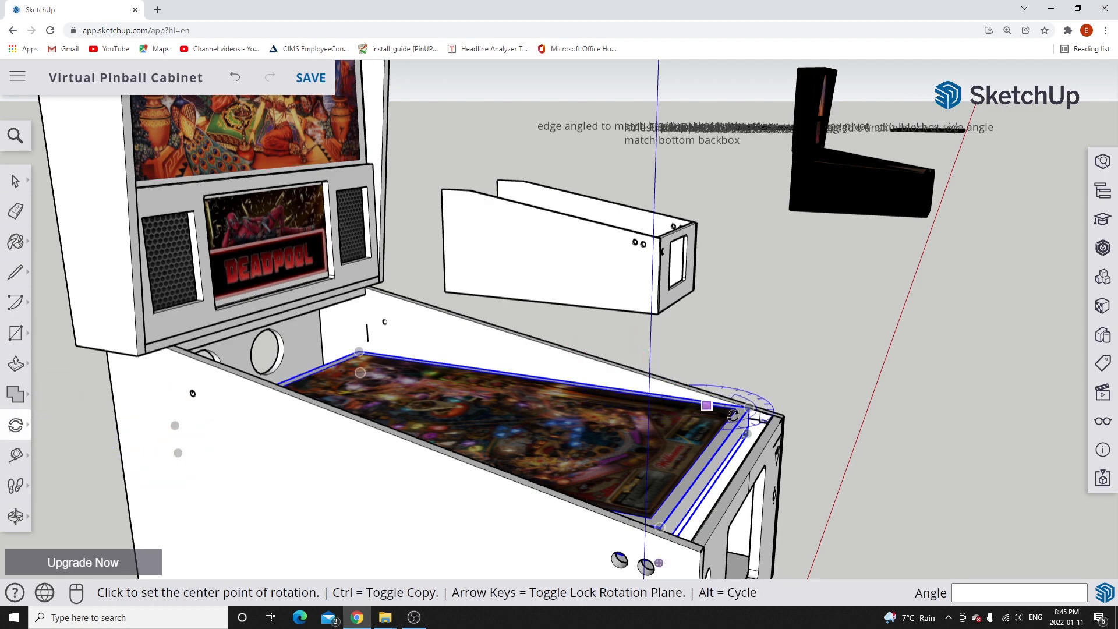
pyautogui.scroll(5, 750, 410)
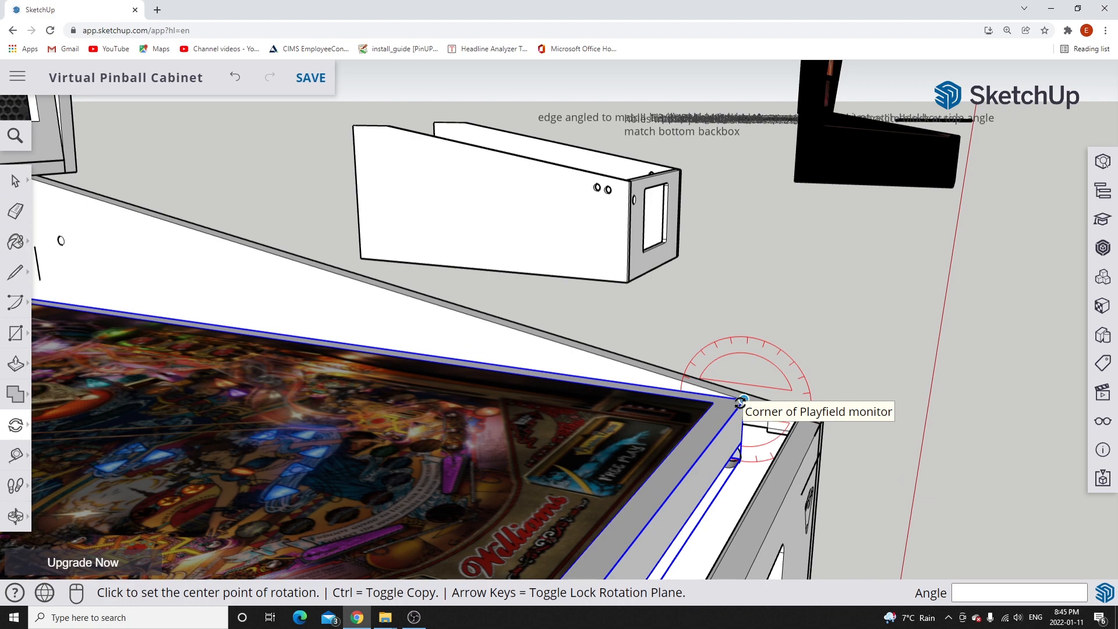
pyautogui.click(739, 403)
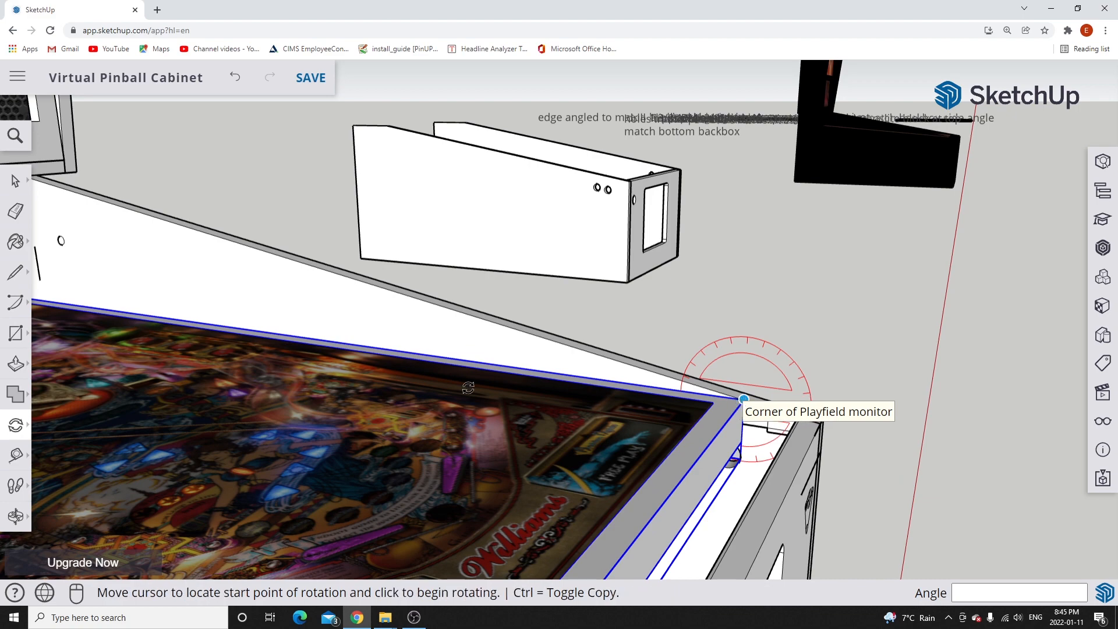
pyautogui.scroll(-4, 462, 369)
pyautogui.scroll(5, 210, 326)
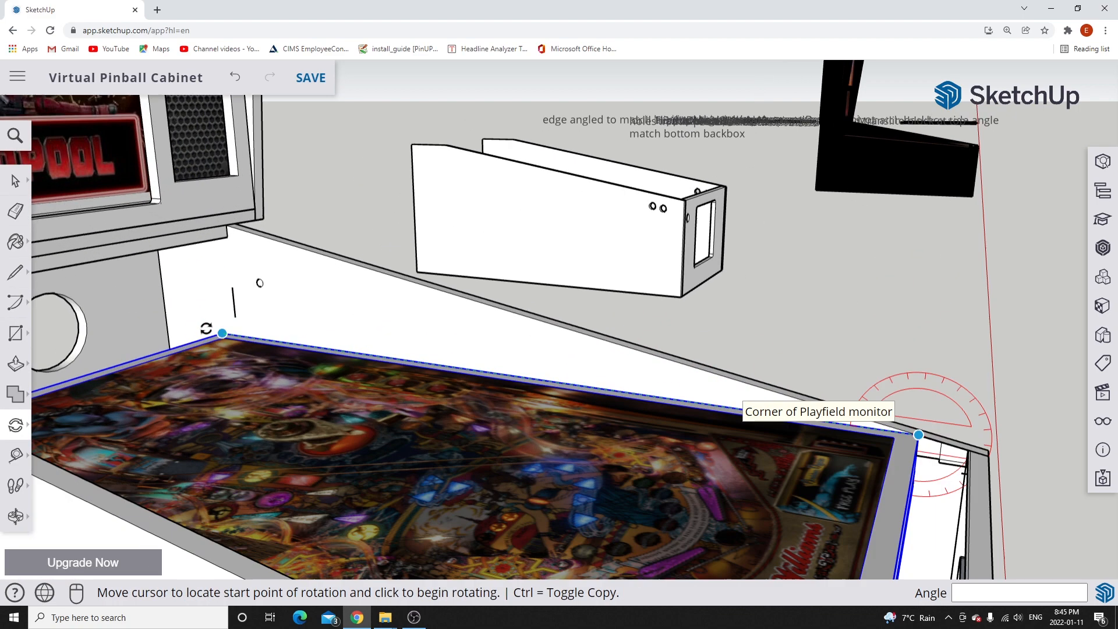
pyautogui.click(226, 334)
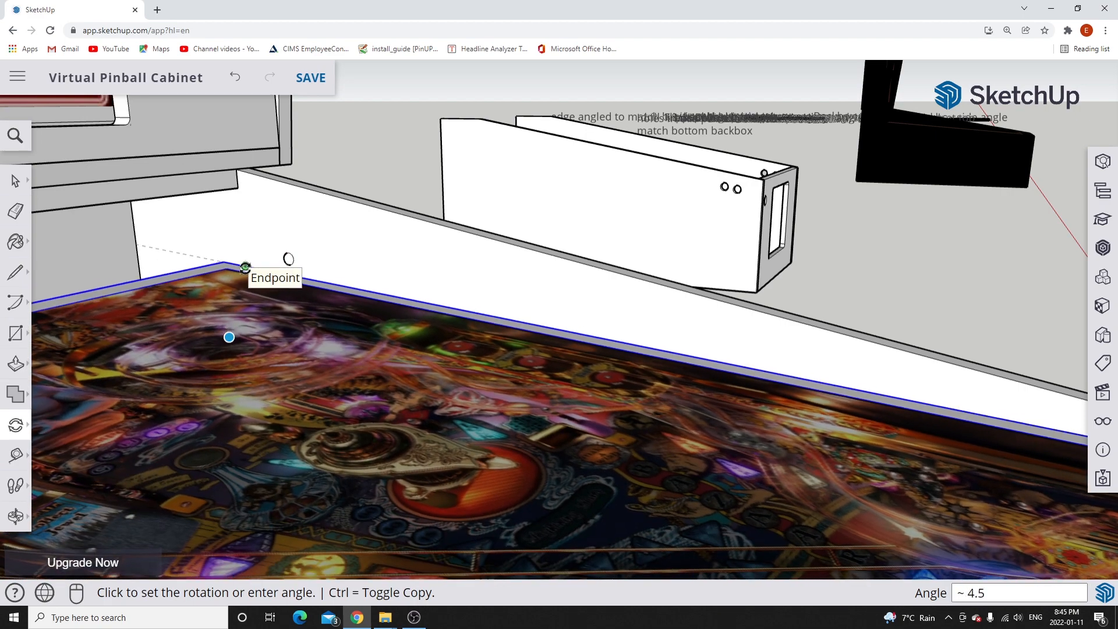
pyautogui.click(245, 267)
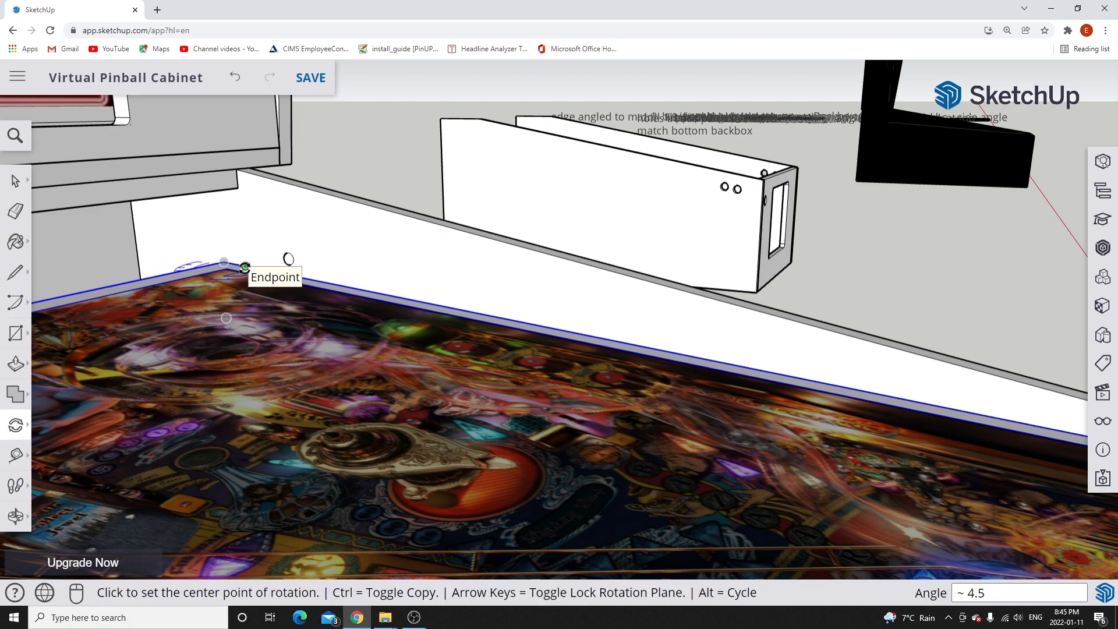
# Examine how the fitted playfield monitor sits inside the cabinet body, viewing it from the front and above.
pyautogui.scroll(-2, 255, 324)
pyautogui.scroll(-3, 255, 324)
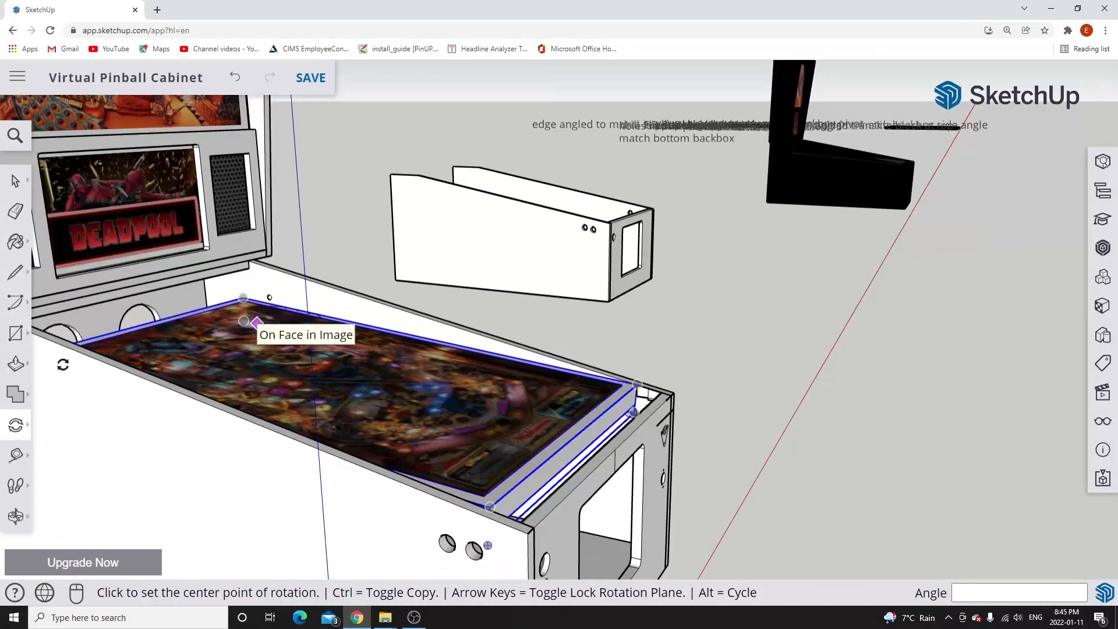
pyautogui.click(13, 185)
pyautogui.moveTo(446, 382); pyautogui.dragTo(340, 431, button='middle')
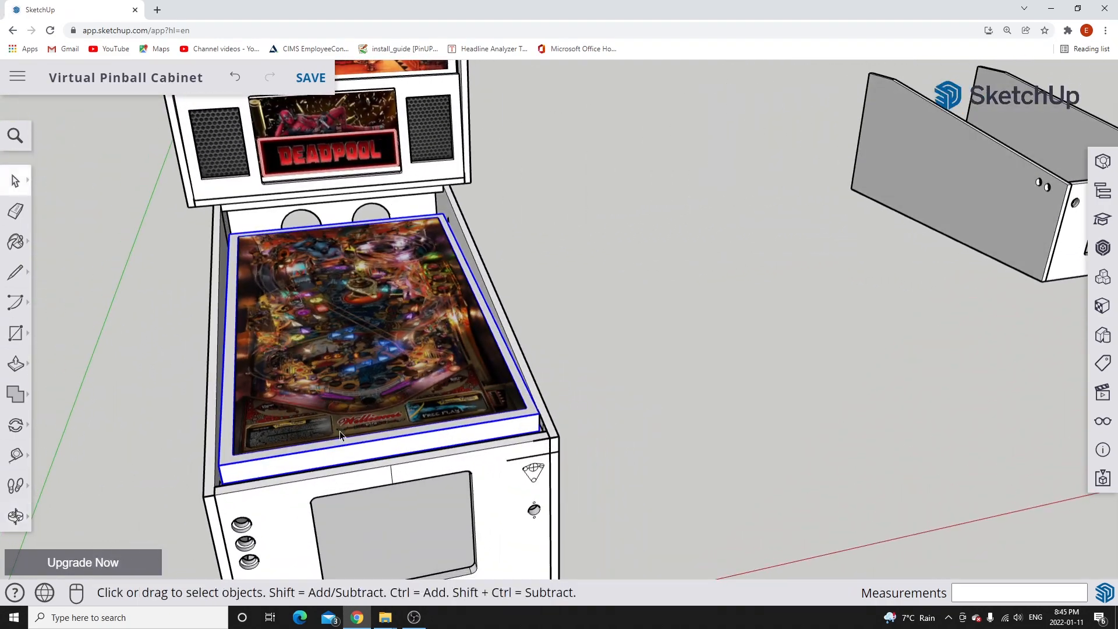
pyautogui.moveTo(587, 330); pyautogui.dragTo(378, 236, button='middle')
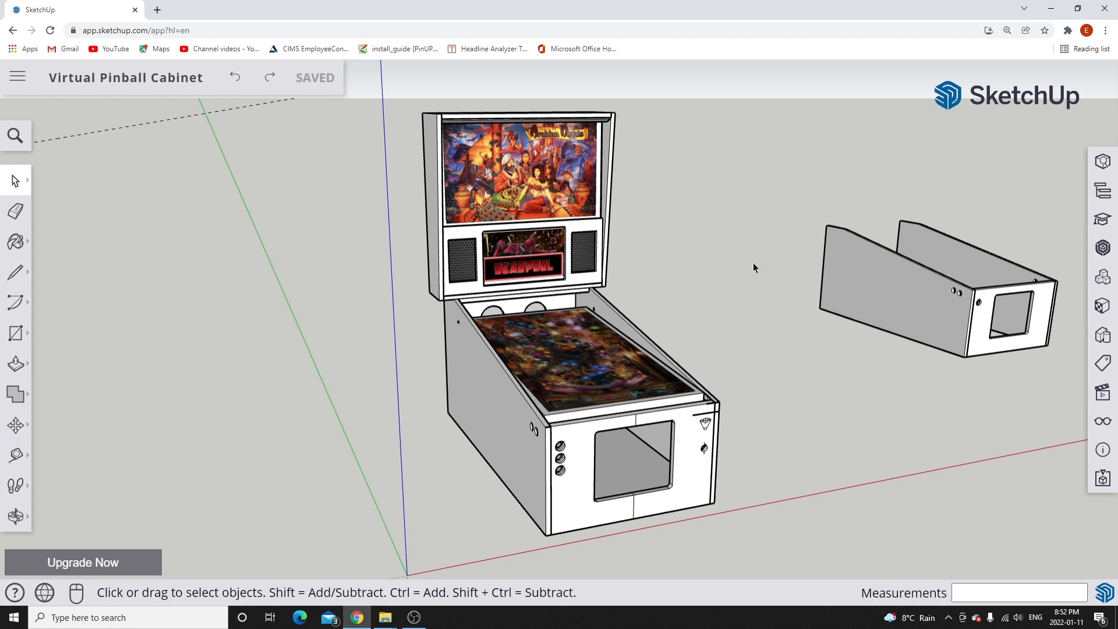
# Copy the complete cabinet with its backbox and screens about 163" along the red axis, away from the original and the empty body.
pyautogui.scroll(-3, 753, 263)
pyautogui.moveTo(539, 159); pyautogui.dragTo(758, 417)
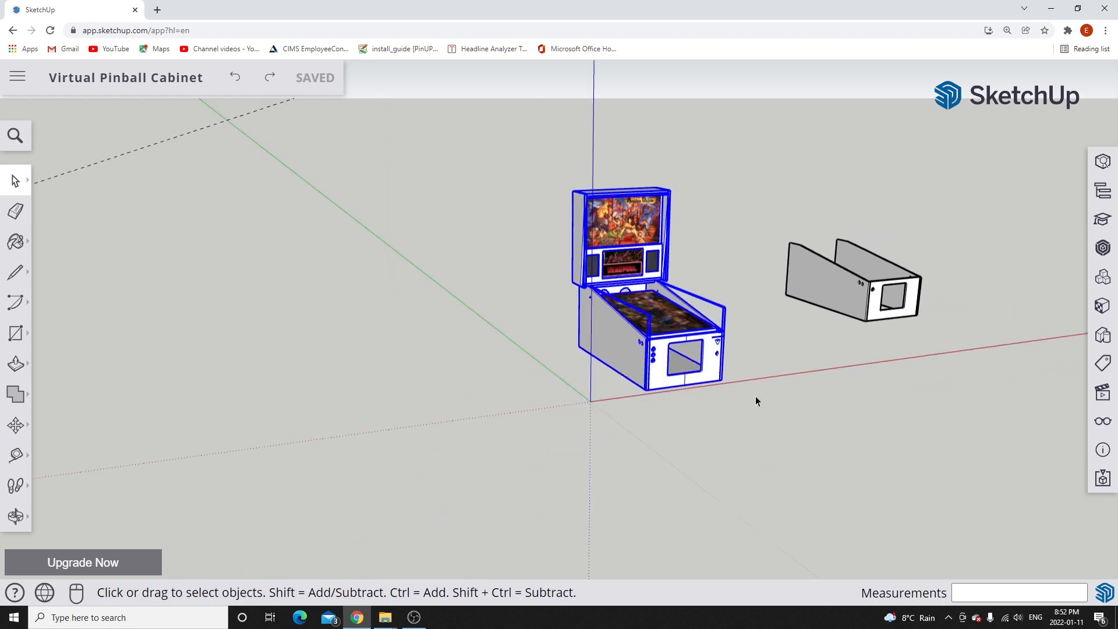
pyautogui.click(16, 424)
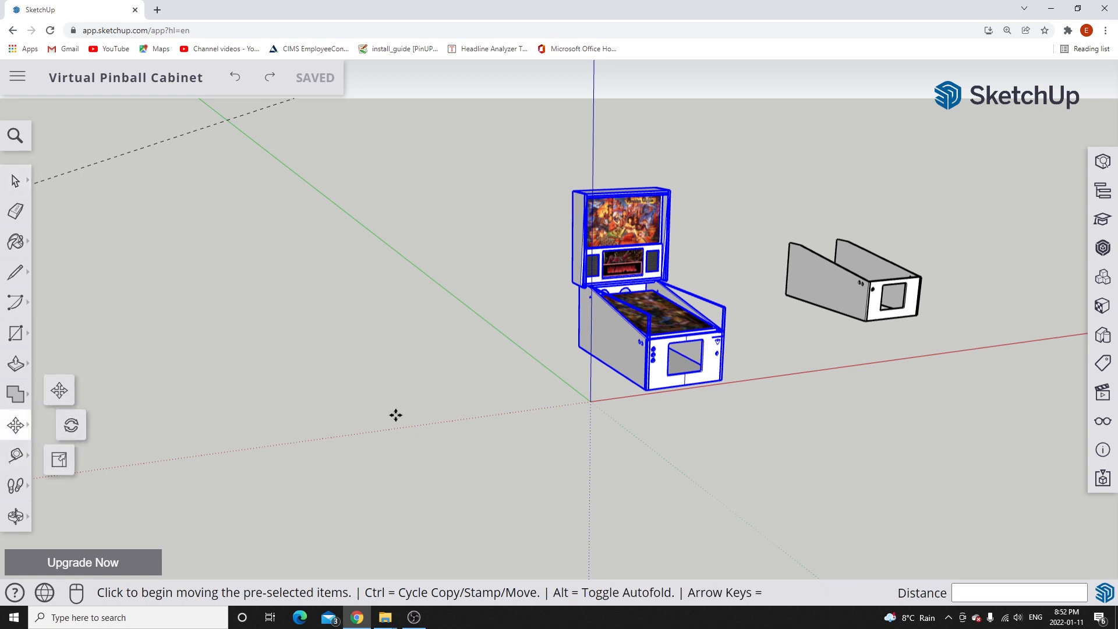
pyautogui.press('ctrl')
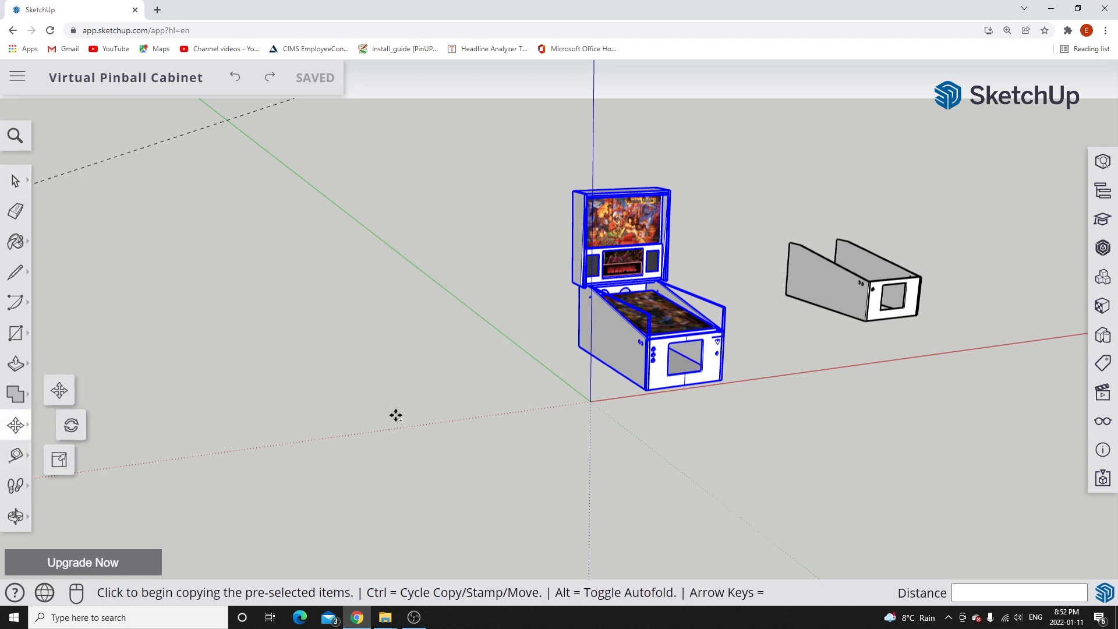
pyautogui.click(646, 391)
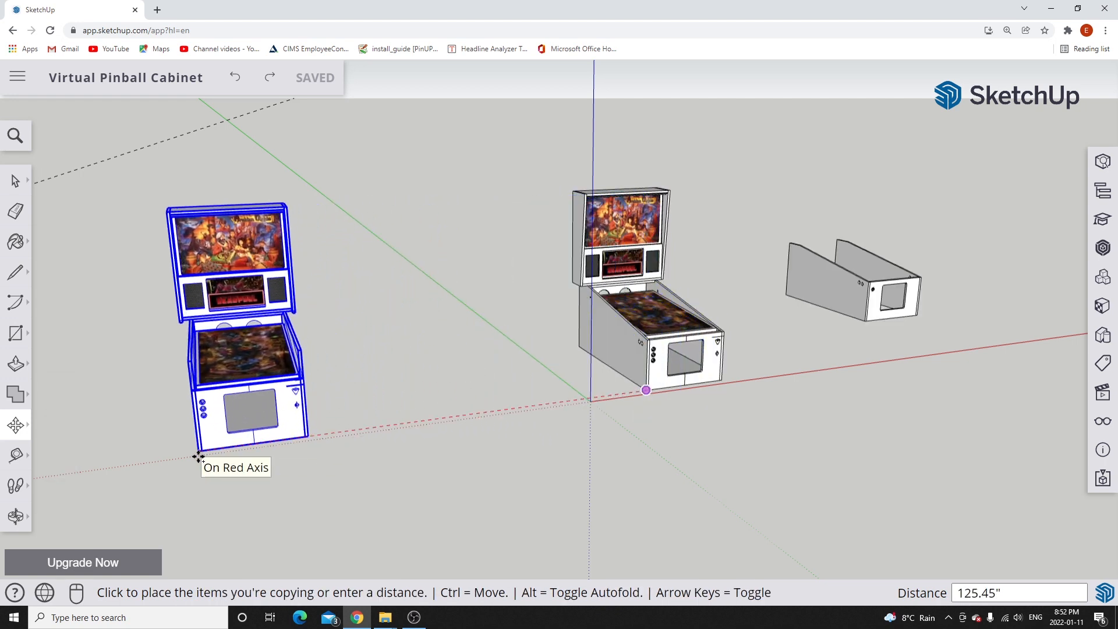
pyautogui.scroll(-2, 404, 425)
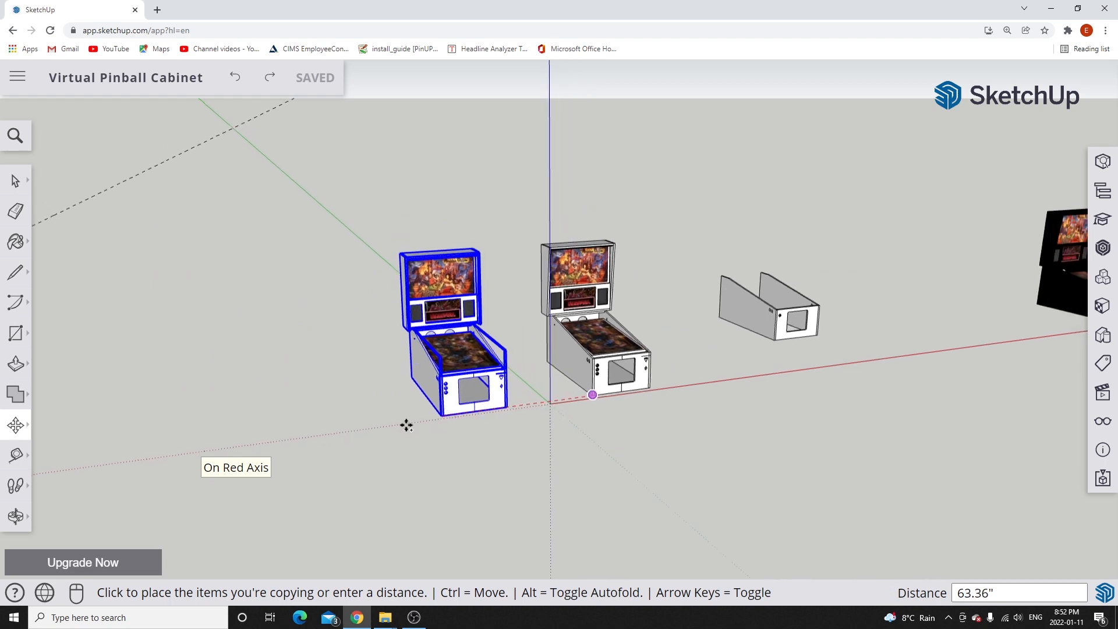
pyautogui.click(157, 453)
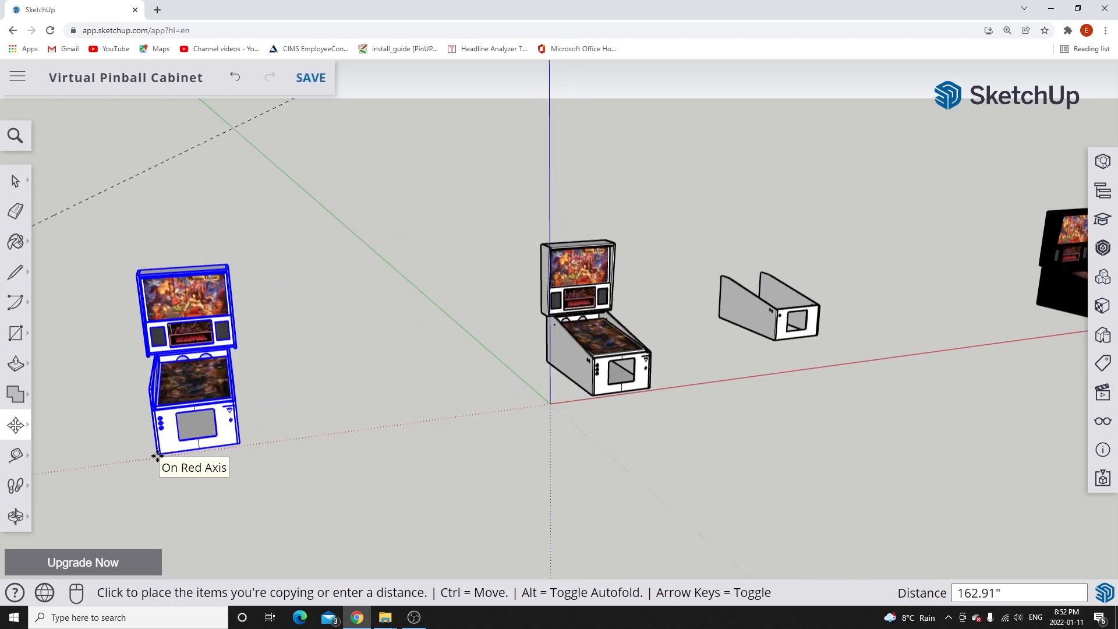
# Move the playfield monitor out of the copied cabinet into the free space between the two cabinets.
pyautogui.click(408, 388)
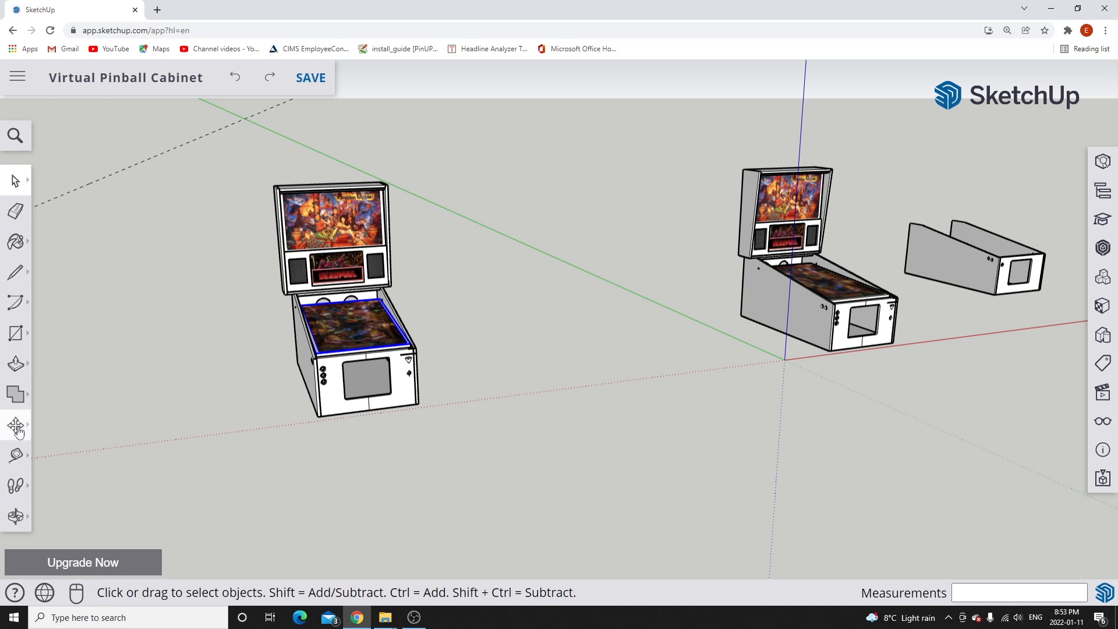
pyautogui.click(17, 426)
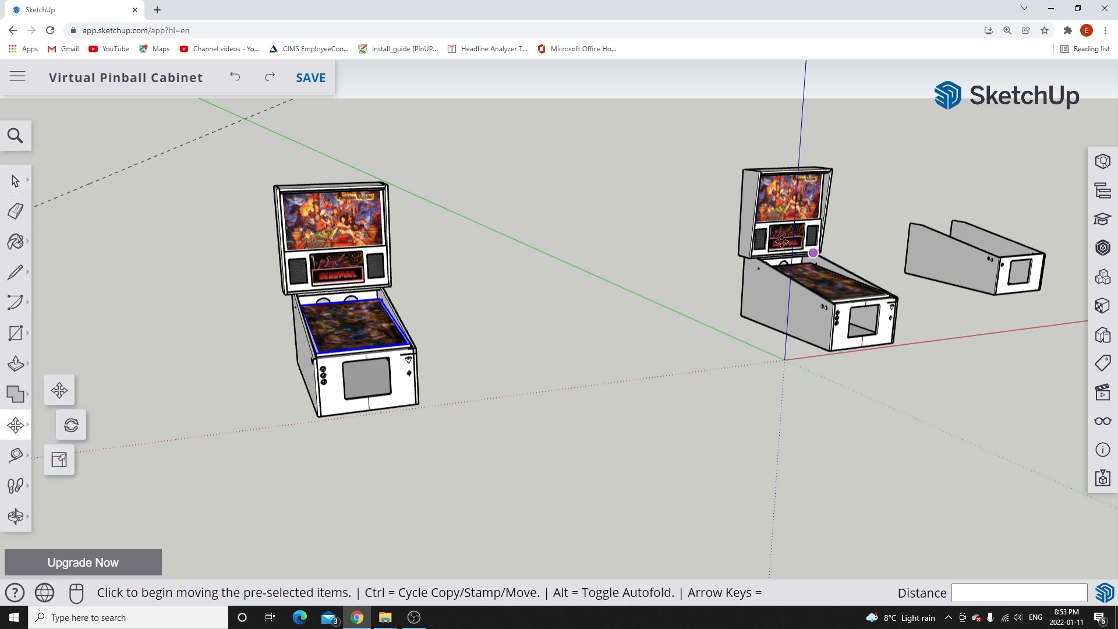
pyautogui.click(325, 347)
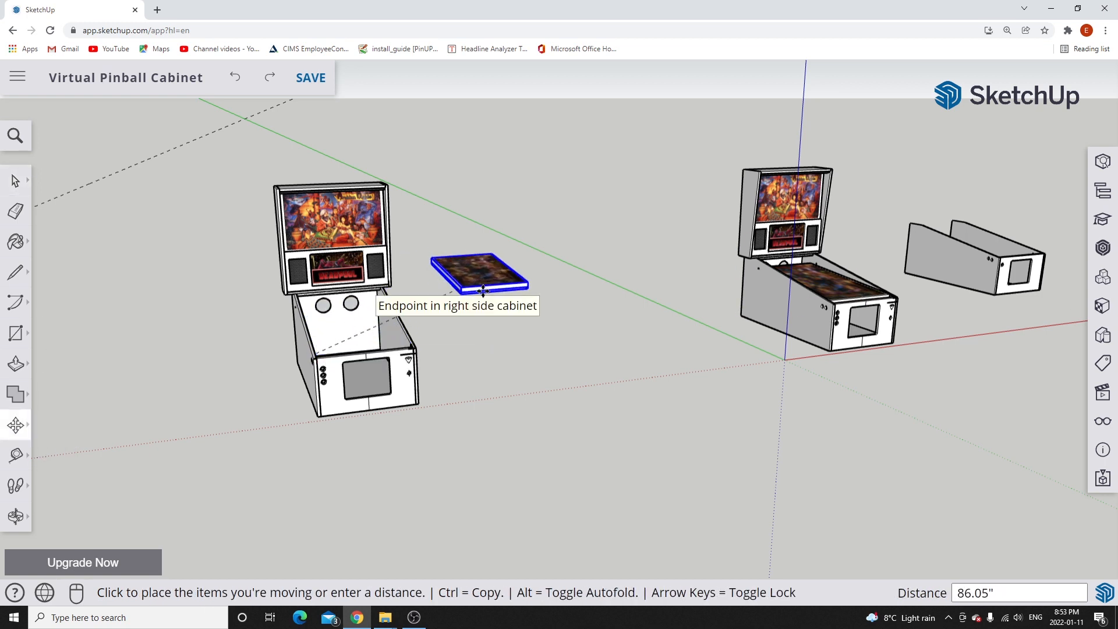
pyautogui.click(533, 271)
pyautogui.click(16, 183)
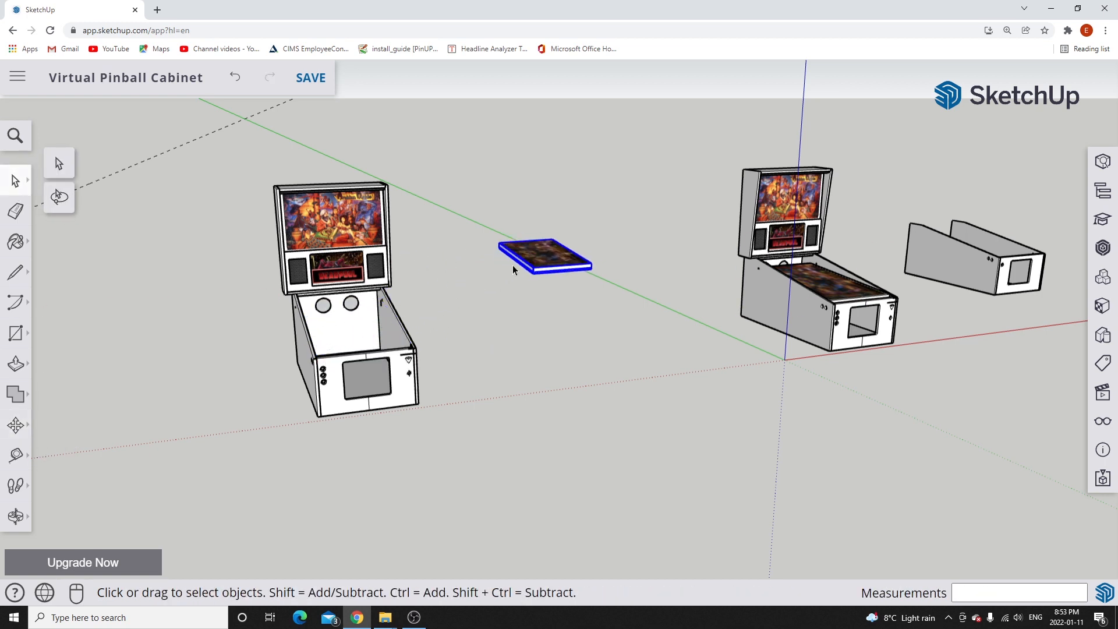
# Examine the copied cabinet's open interior, its rear panel with the two round holes, and the front of the backbox.
pyautogui.moveTo(362, 316); pyautogui.dragTo(333, 412, button='middle')
pyautogui.scroll(3, 338, 407)
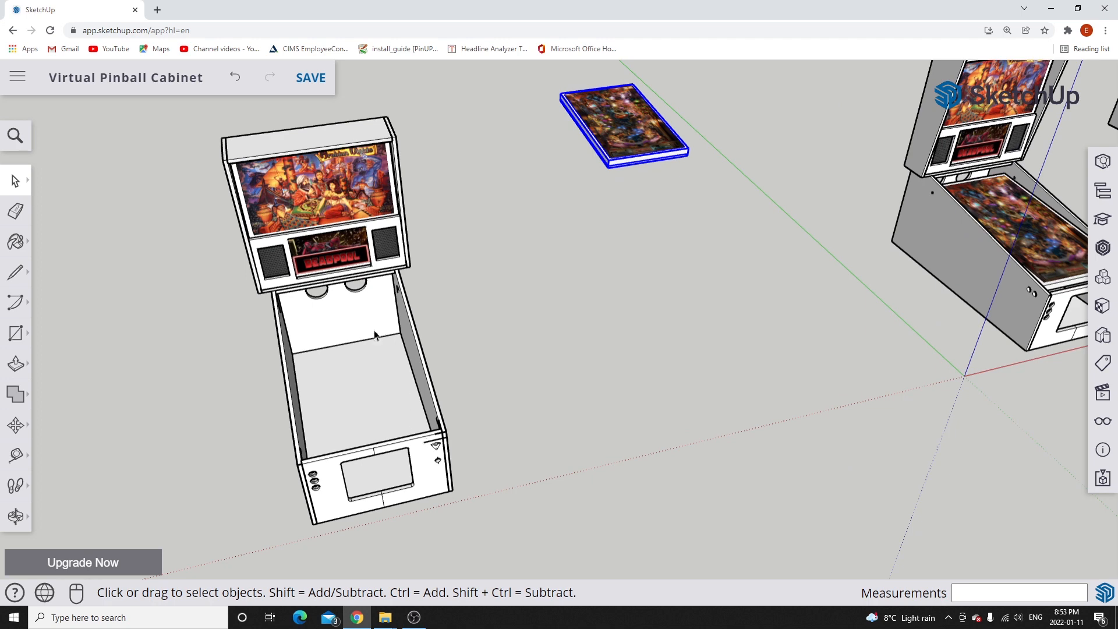
pyautogui.moveTo(335, 317); pyautogui.dragTo(711, 380, button='middle')
pyautogui.moveTo(502, 387); pyautogui.dragTo(697, 344, button='middle')
pyautogui.scroll(5, 948, 263)
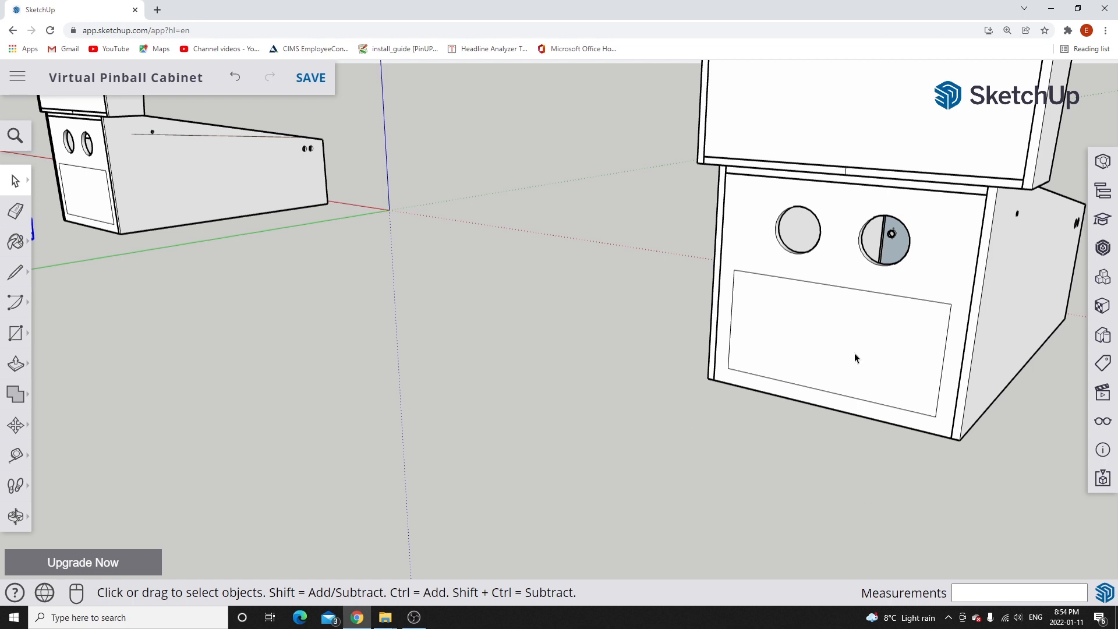
pyautogui.moveTo(716, 402); pyautogui.dragTo(632, 333, button='middle')
pyautogui.moveTo(888, 250); pyautogui.dragTo(808, 301, button='middle')
pyautogui.scroll(-3, 808, 301)
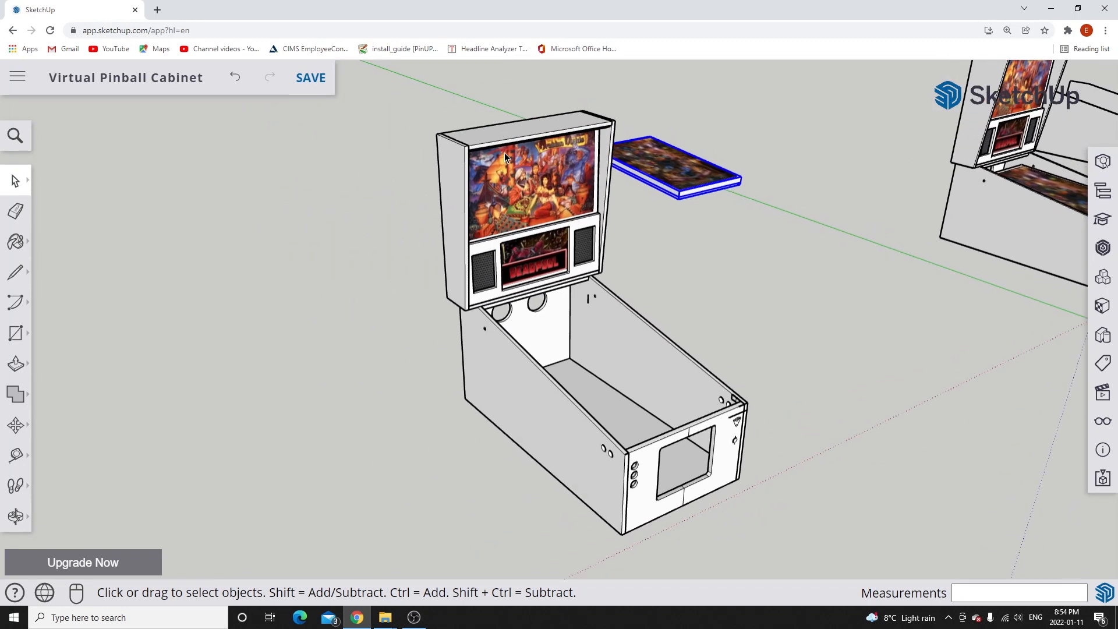
pyautogui.scroll(5, 504, 152)
pyautogui.moveTo(748, 278); pyautogui.dragTo(666, 289, button='middle')
pyautogui.moveTo(679, 342); pyautogui.dragTo(638, 285, button='middle')
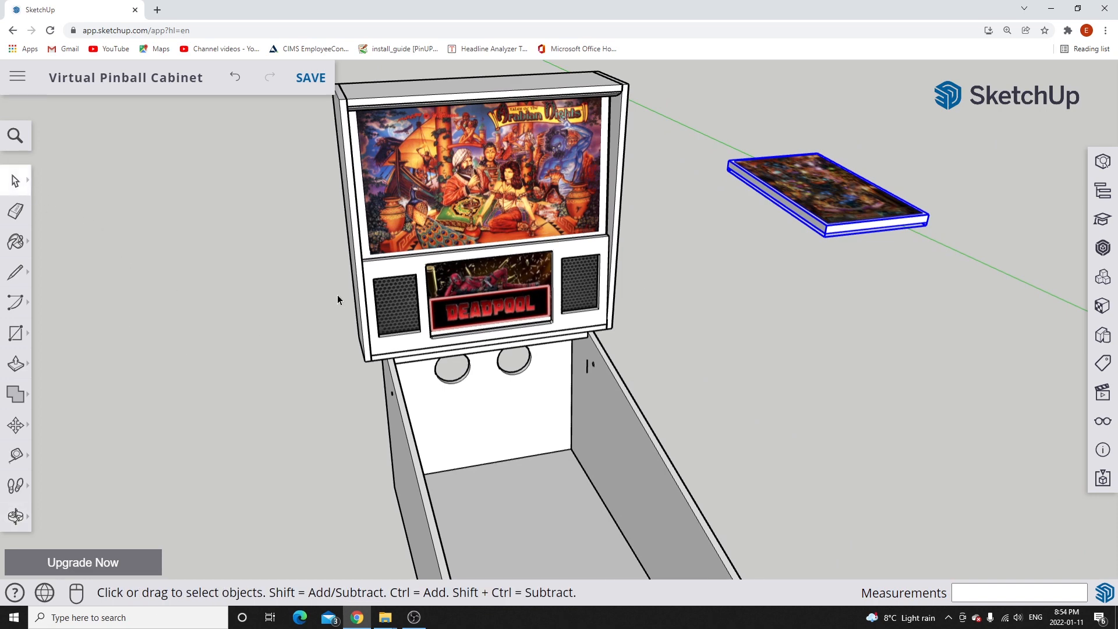
# Move the speaker panel out of the copied backbox, about 108" along the red axis, away from both cabinets.
pyautogui.click(389, 276)
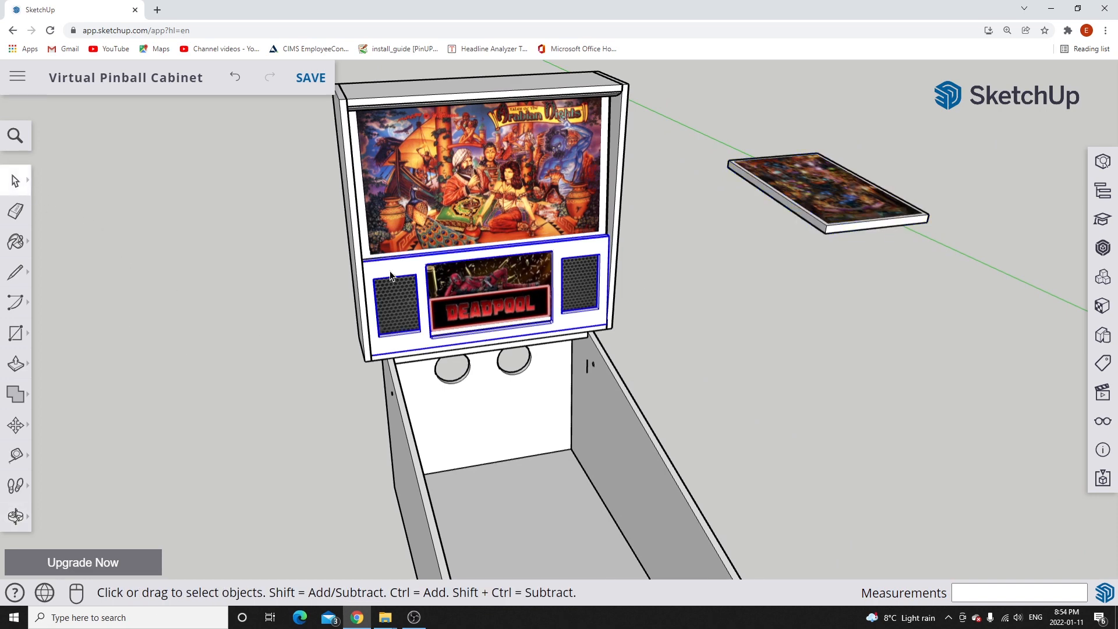
pyautogui.click(16, 425)
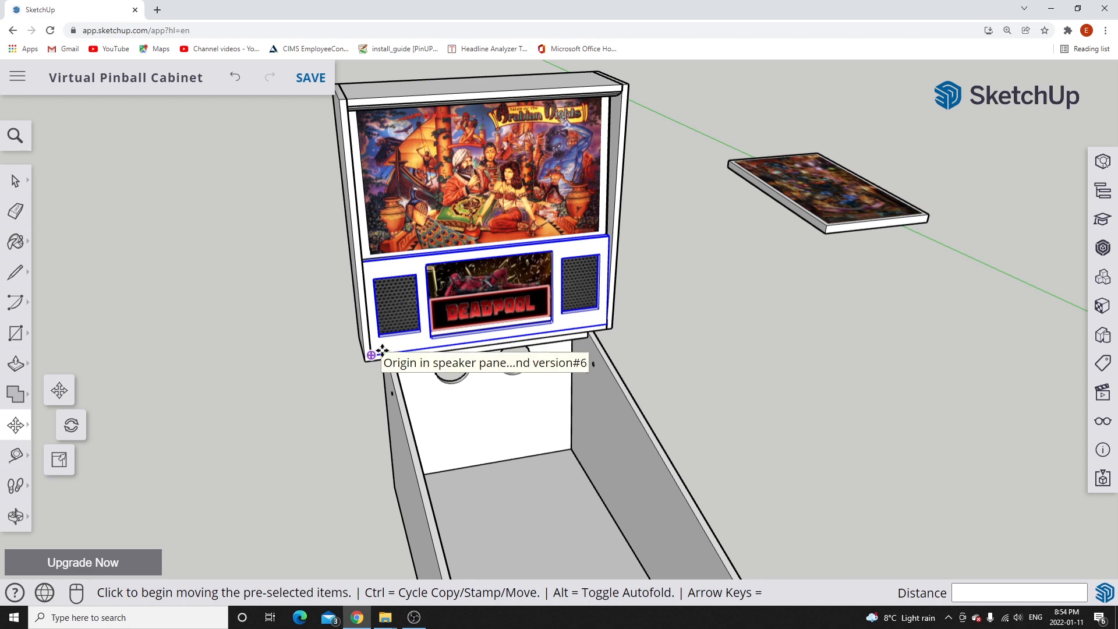
pyautogui.click(373, 354)
pyautogui.scroll(-2, 541, 333)
pyautogui.scroll(-3, 541, 333)
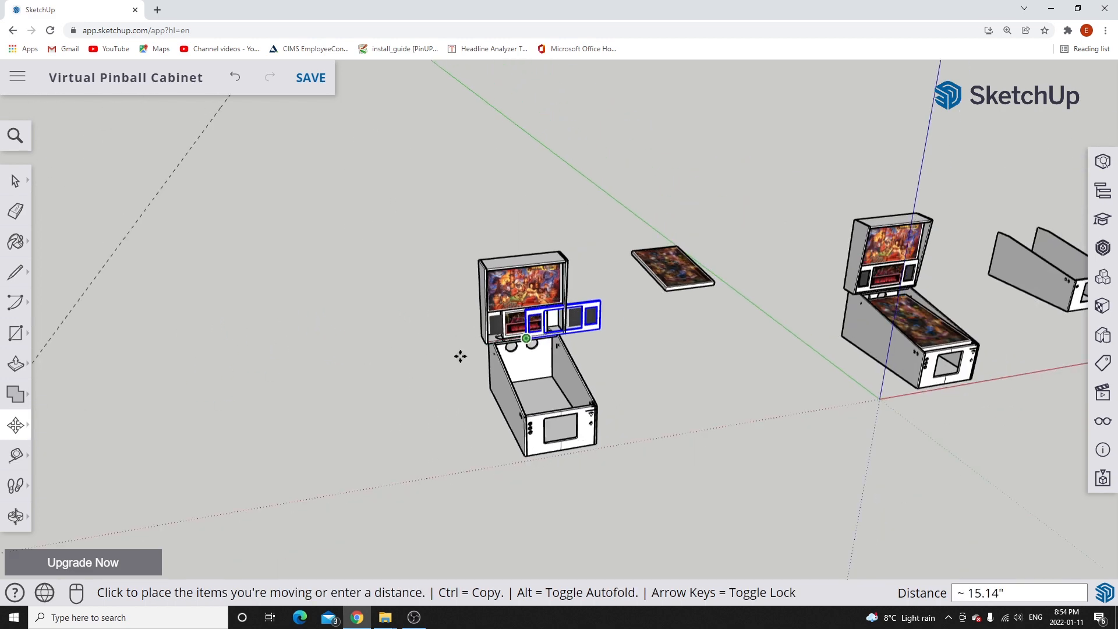
pyautogui.click(181, 376)
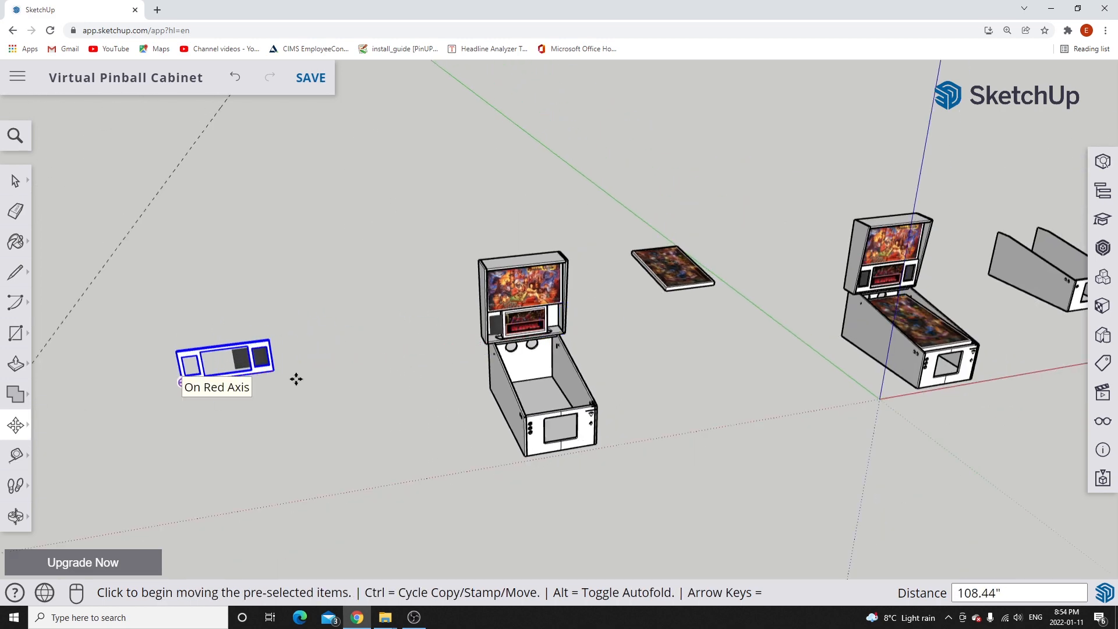
# Examine the small Deadpool screen, the speaker grille and the holes in the backbox floor behind the removed panel.
pyautogui.scroll(5, 543, 327)
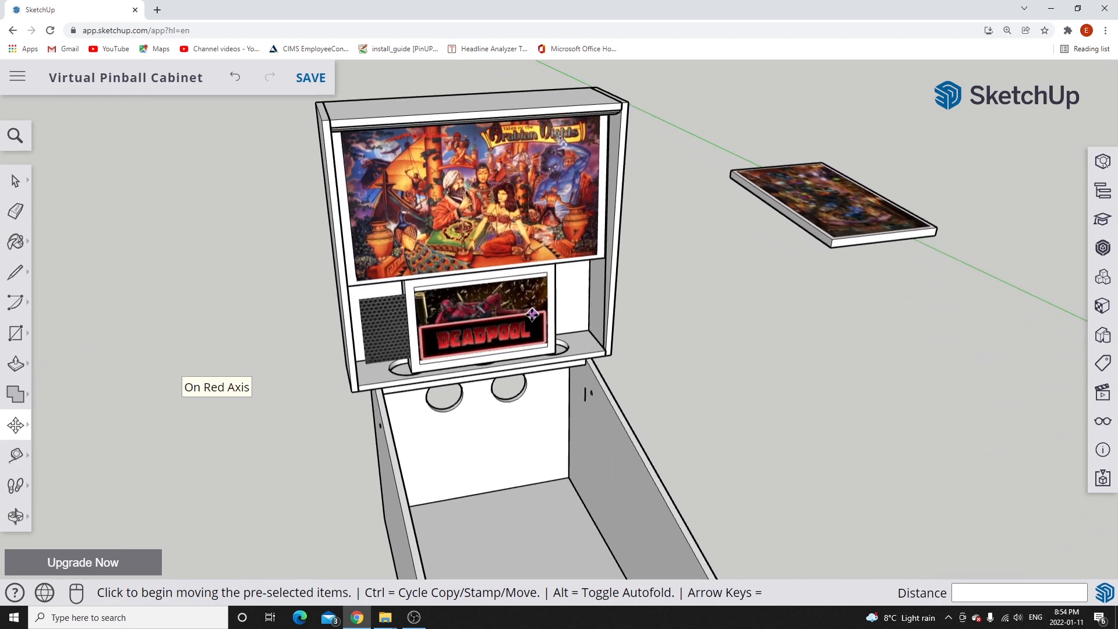
pyautogui.click(16, 181)
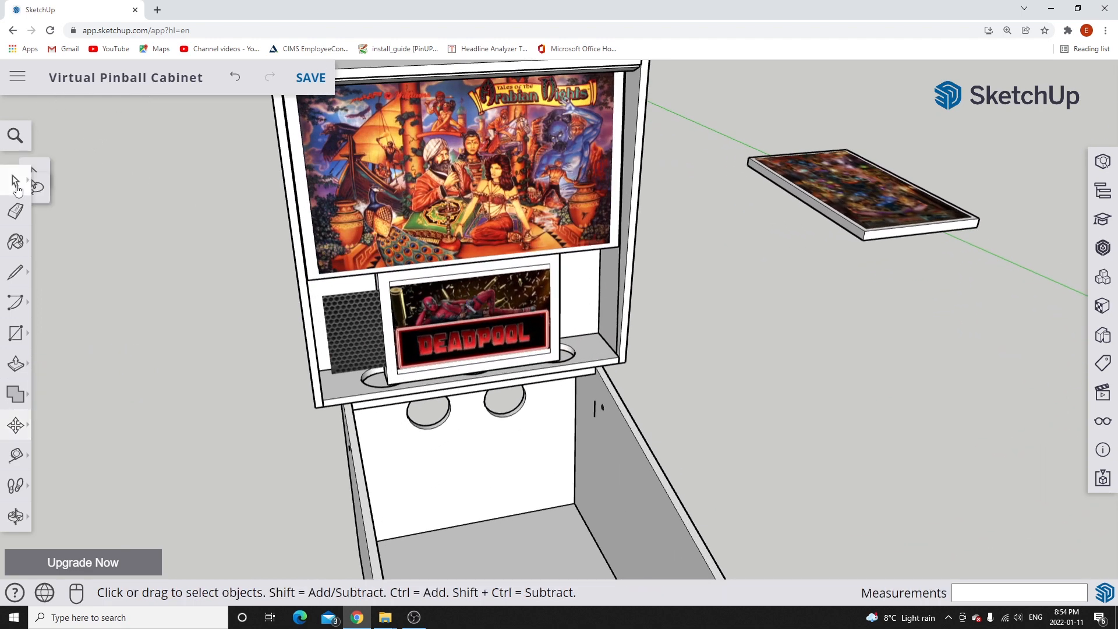
pyautogui.scroll(3, 405, 354)
pyautogui.moveTo(401, 383); pyautogui.dragTo(507, 365, button='middle')
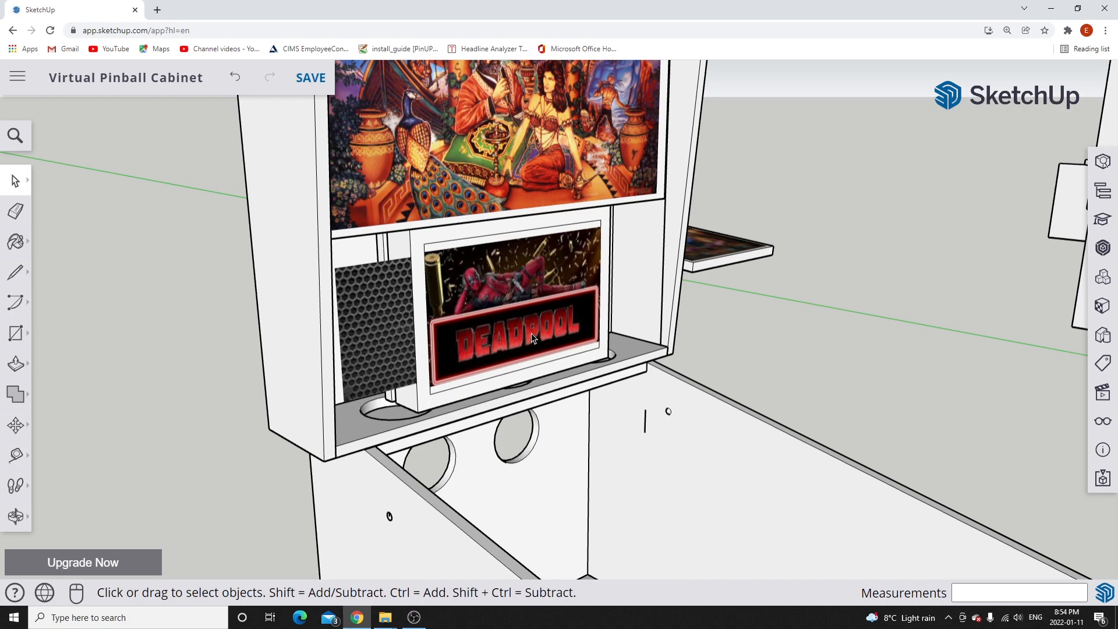
pyautogui.scroll(5, 539, 379)
pyautogui.moveTo(538, 377); pyautogui.dragTo(453, 396, button='middle')
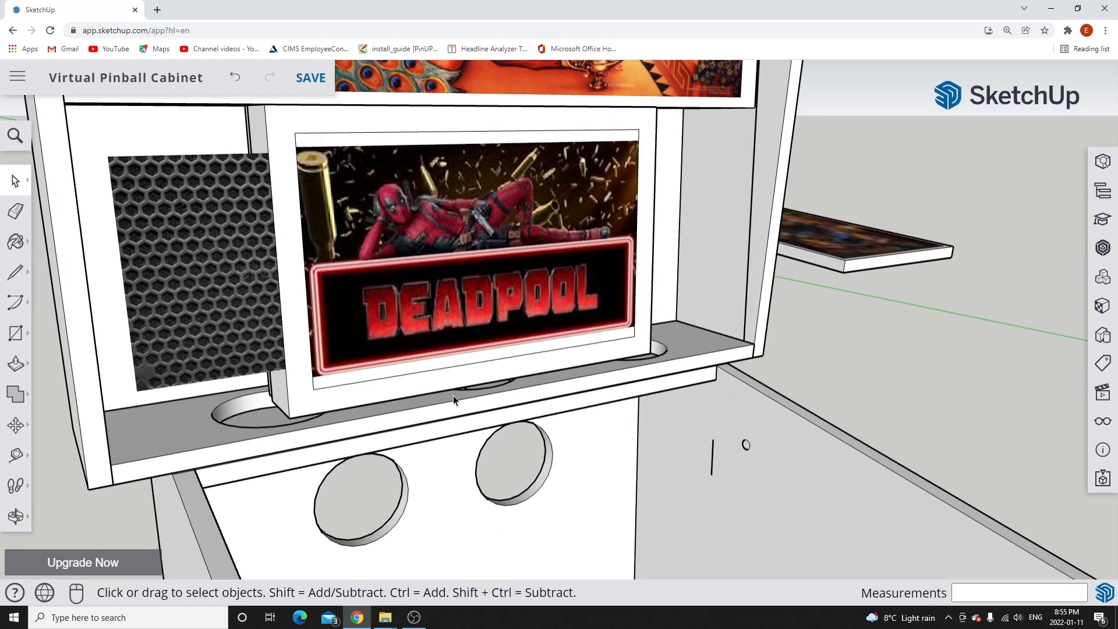
pyautogui.scroll(-4, 454, 397)
pyautogui.moveTo(473, 165); pyautogui.dragTo(459, 124, button='middle')
pyautogui.scroll(3, 460, 125)
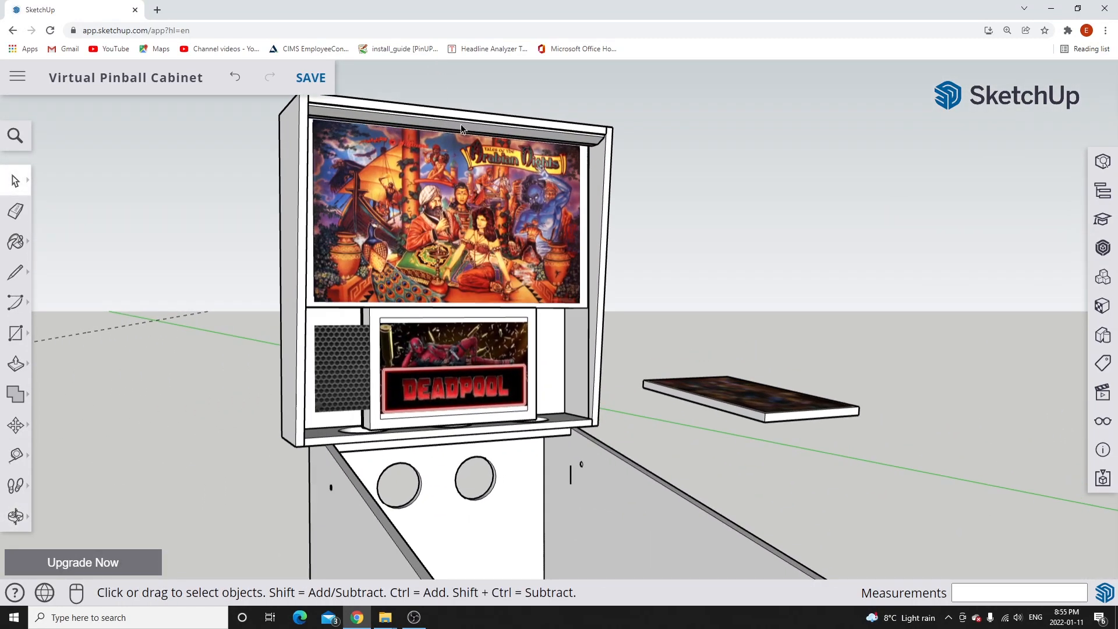
# Move the thin strip beneath the backbox's top panel about 101" out of the backbox, placing it above the removed speaker panel.
pyautogui.scroll(4, 466, 133)
pyautogui.scroll(-1, 463, 131)
pyautogui.scroll(-3, 460, 131)
pyautogui.scroll(-2, 509, 414)
pyautogui.scroll(2, 465, 216)
pyautogui.scroll(-3, 466, 221)
pyautogui.scroll(1, 466, 225)
pyautogui.click(434, 256)
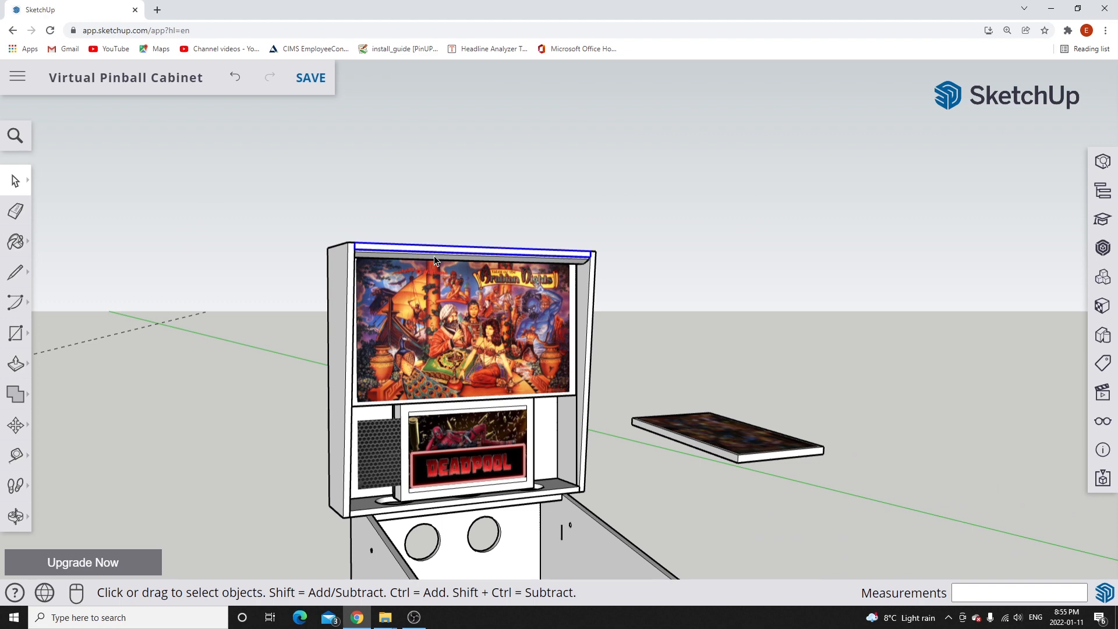
pyautogui.scroll(3, 442, 260)
pyautogui.click(440, 257)
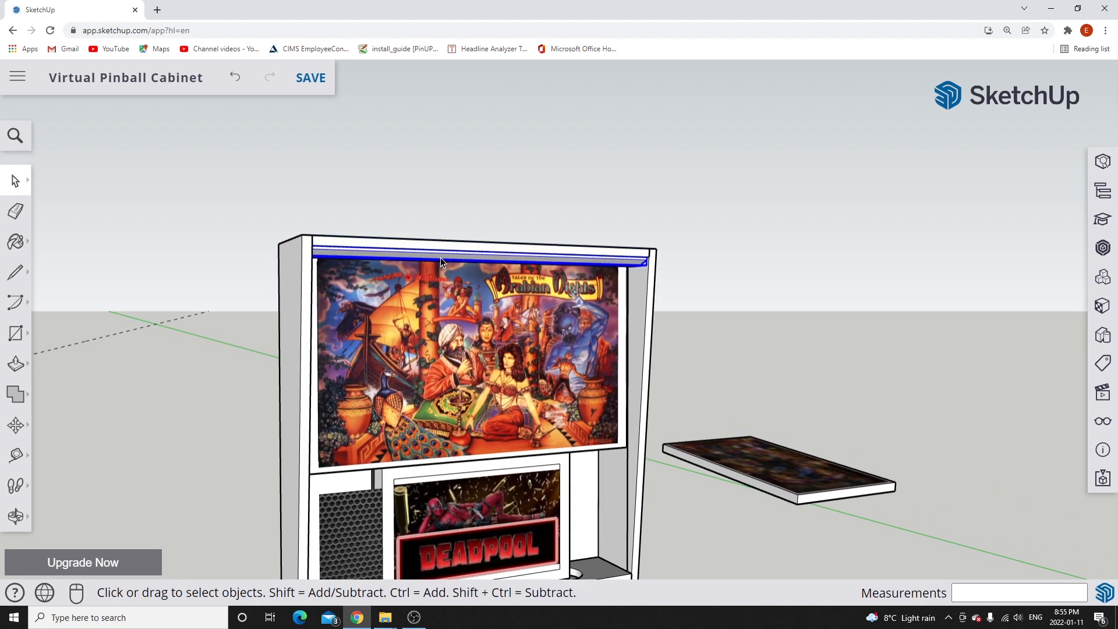
pyautogui.click(30, 429)
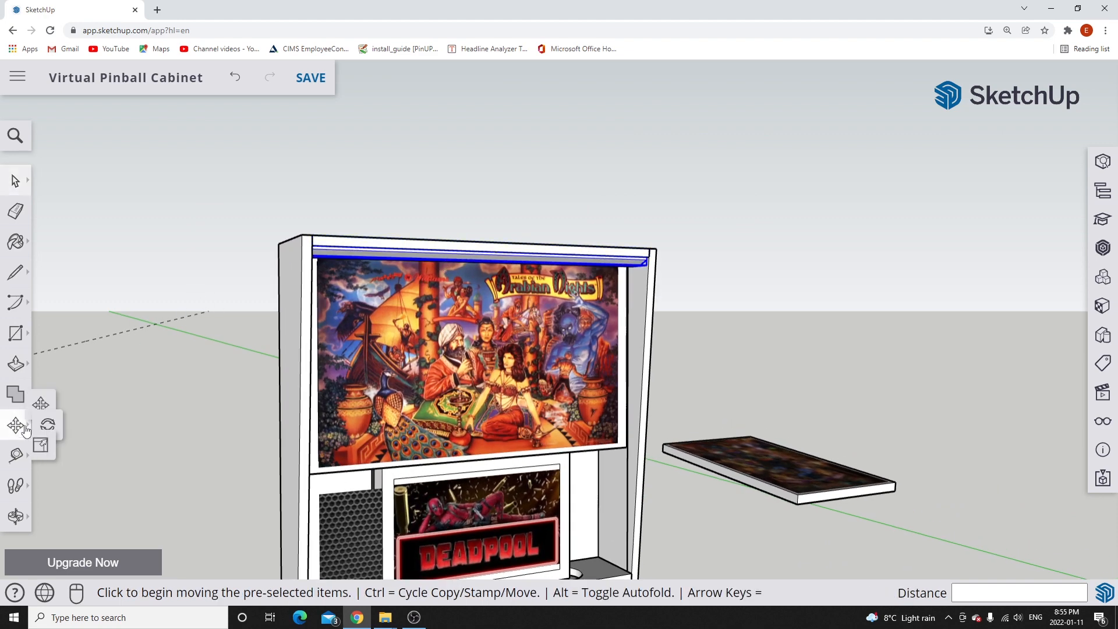
pyautogui.click(640, 264)
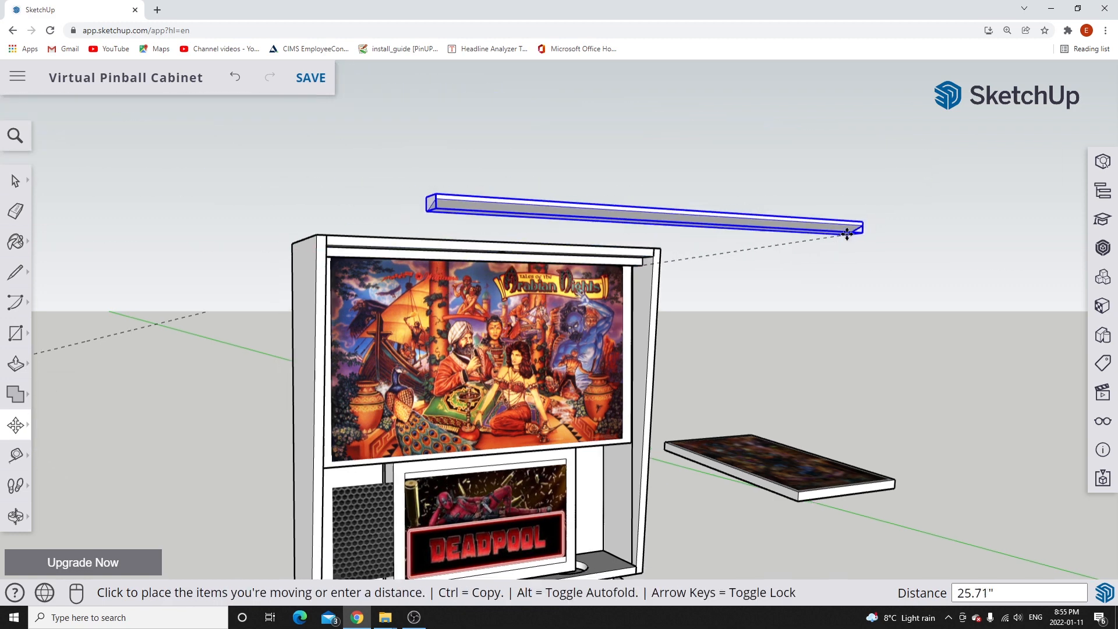
pyautogui.scroll(-3, 847, 233)
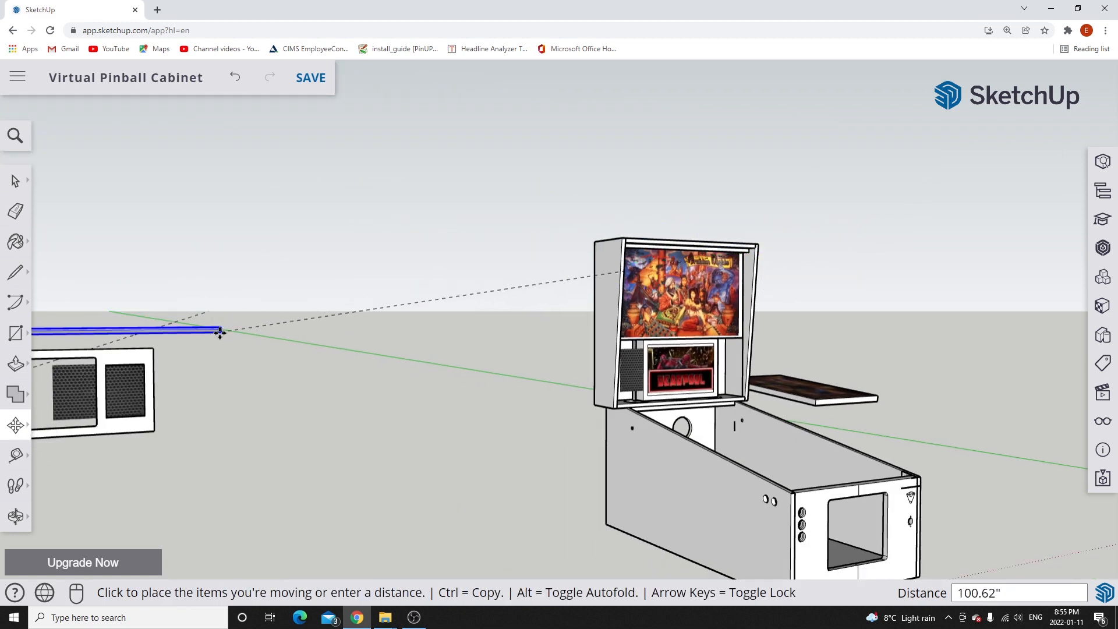
pyautogui.click(220, 328)
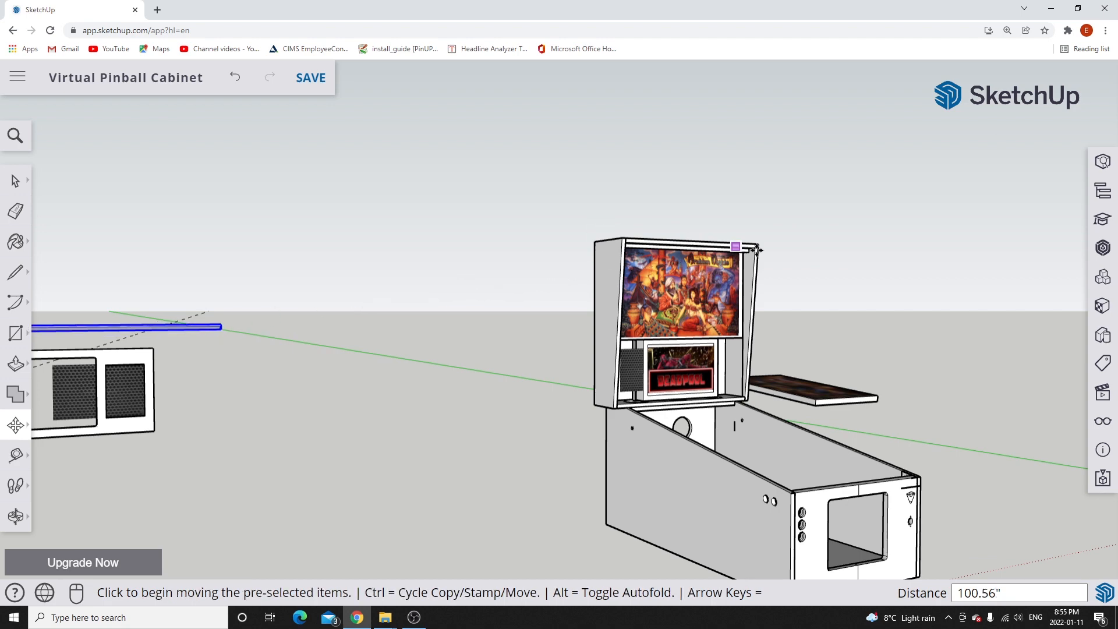
# Examine the top panel's front edge and the strip above the Arabian Nights screen in the copied backbox.
pyautogui.scroll(8, 756, 250)
pyautogui.press('o')
pyautogui.moveTo(676, 225); pyautogui.dragTo(601, 175)
pyautogui.press('m')
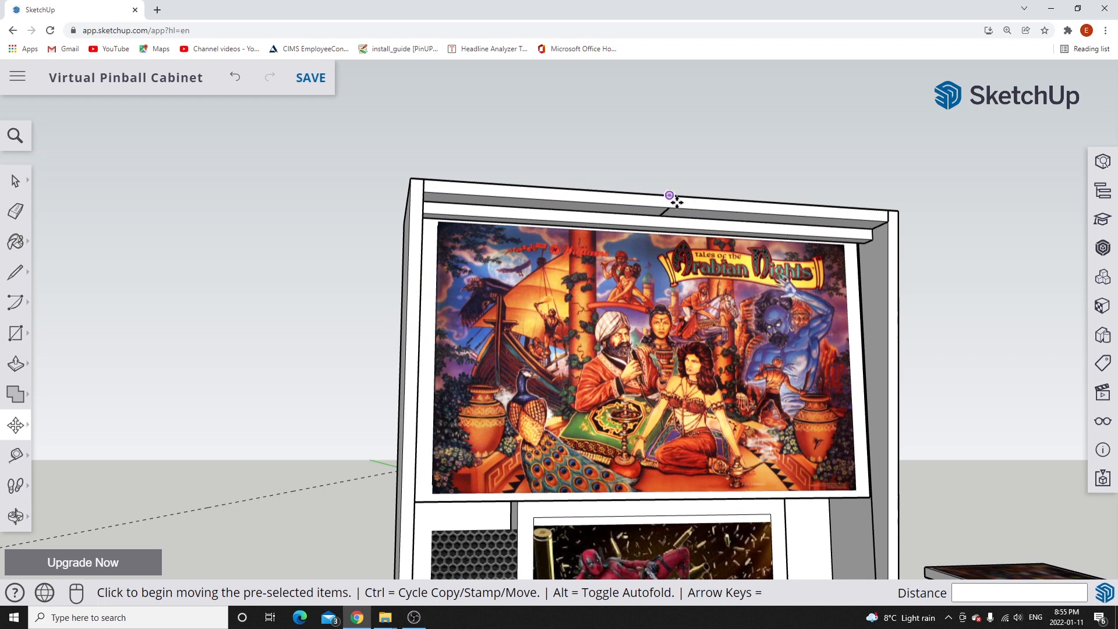
pyautogui.scroll(2, 675, 201)
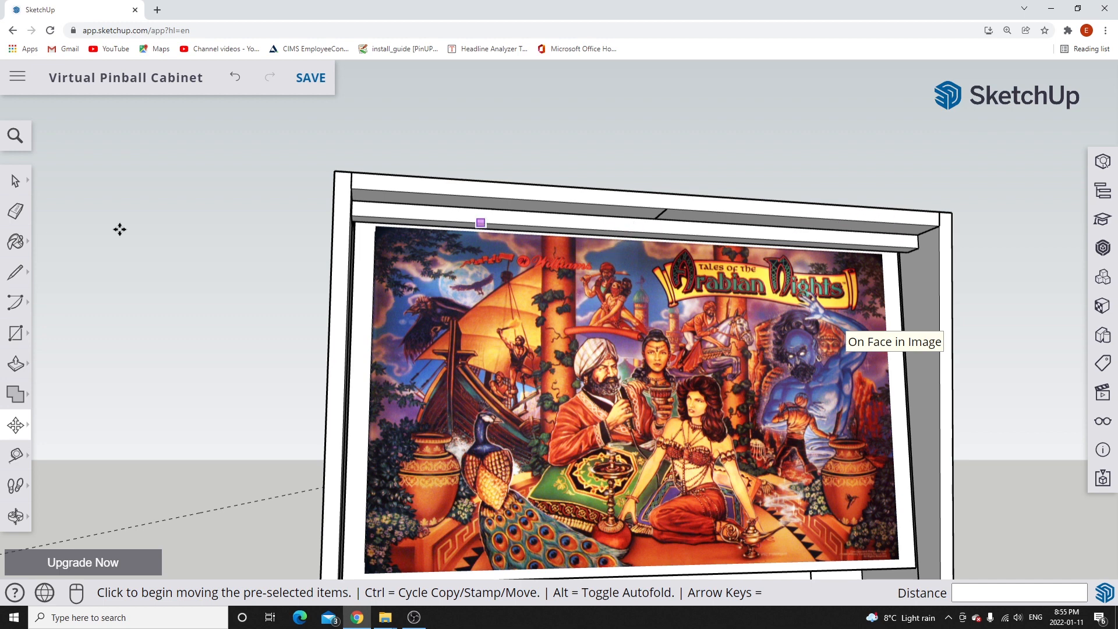
pyautogui.click(16, 274)
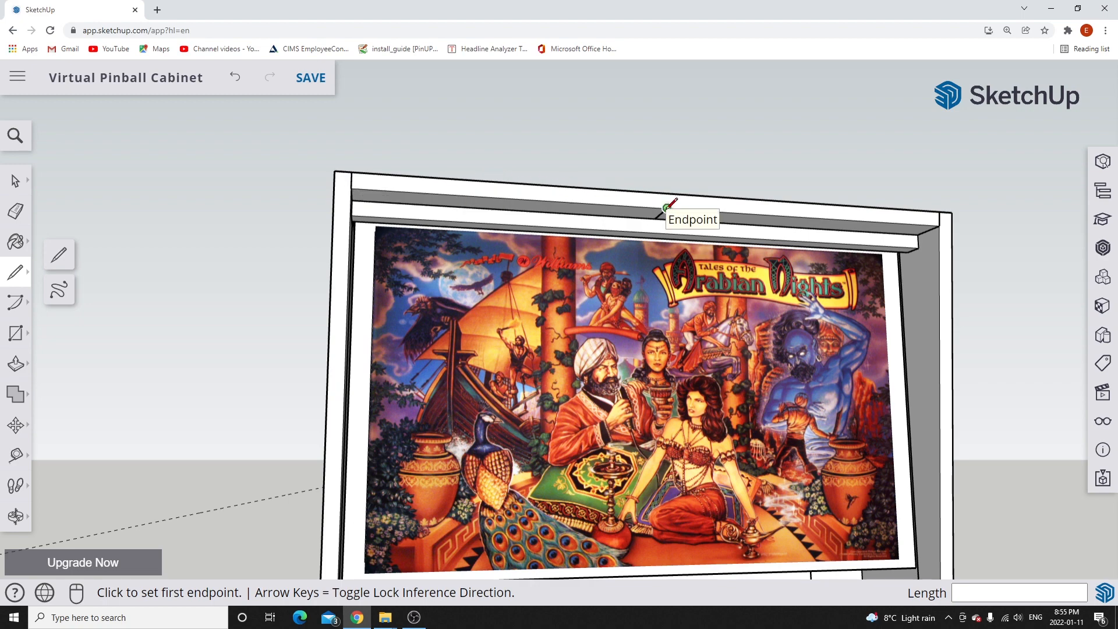
pyautogui.scroll(3, 661, 214)
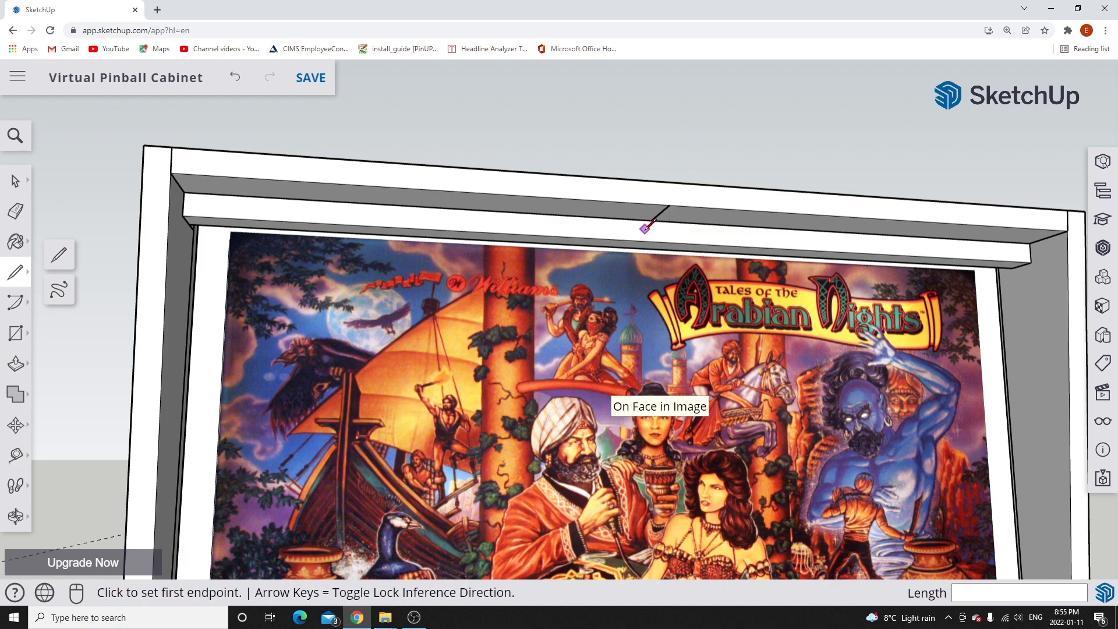
# Move the remaining strip above the large backbox screen about 97" out of the copied backbox, placing it above the other removed strip.
pyautogui.click(16, 180)
pyautogui.click(211, 208)
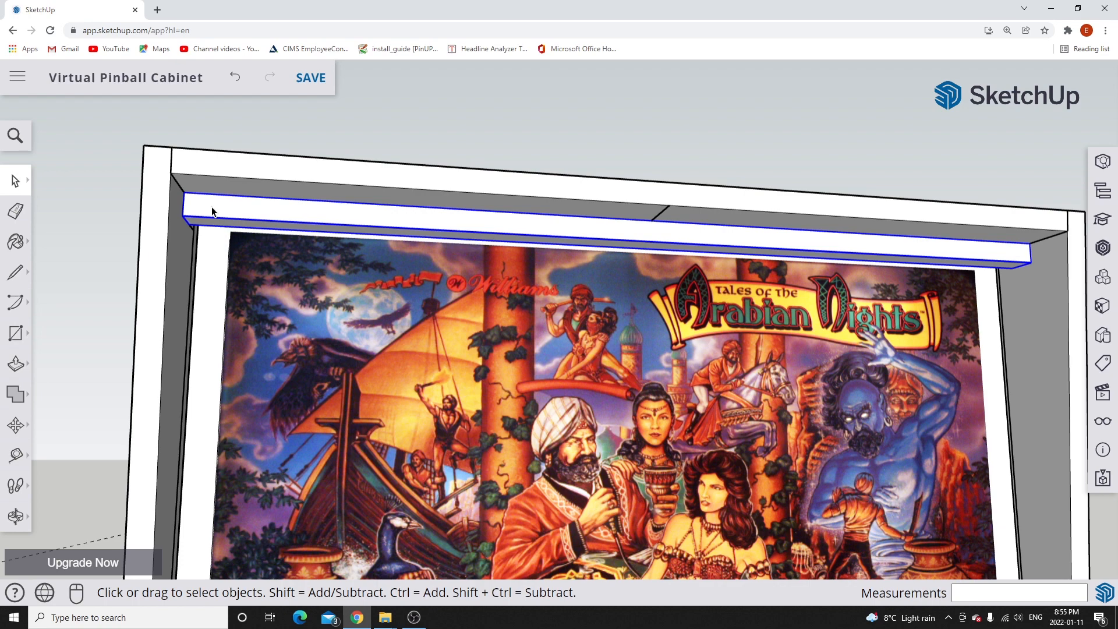
pyautogui.scroll(-3, 211, 207)
pyautogui.scroll(-1, 212, 208)
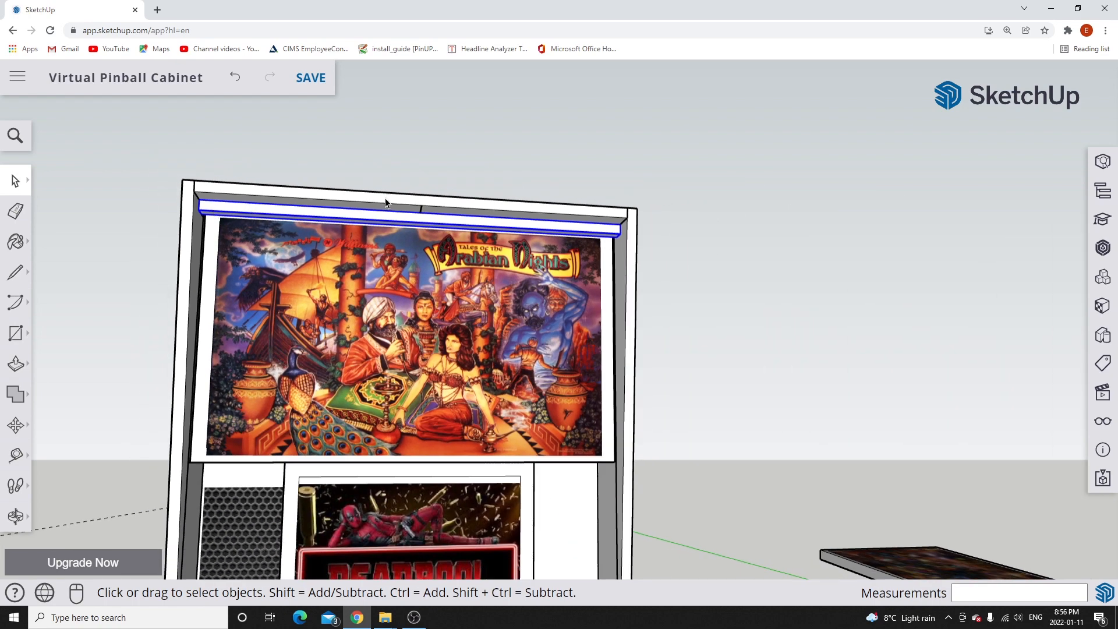
pyautogui.click(15, 424)
pyautogui.scroll(2, 228, 214)
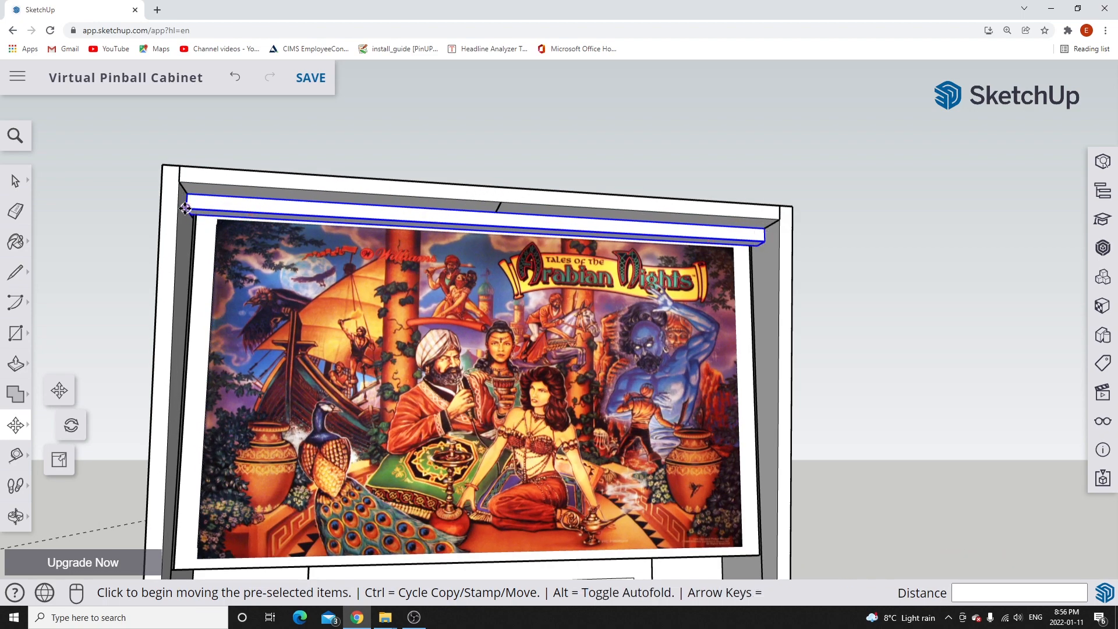
pyautogui.click(185, 208)
pyautogui.scroll(-4, 181, 215)
pyautogui.scroll(-3, 534, 193)
pyautogui.click(99, 225)
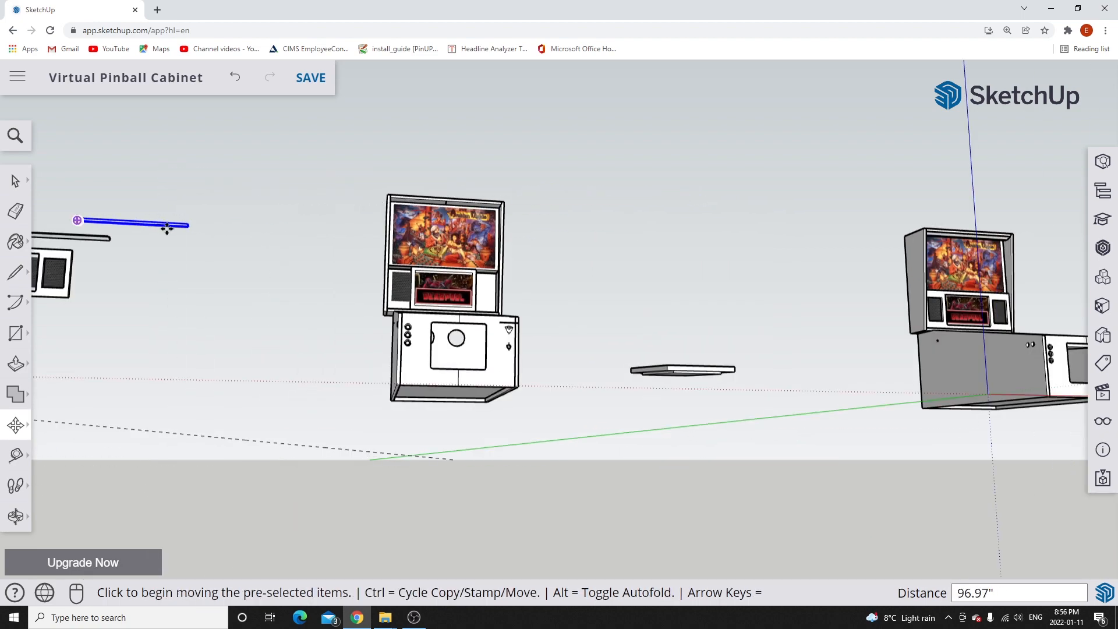
# Move the metal-mesh speaker grille image out of the copied backbox along the red axis, placing it beside the removed speaker panel.
pyautogui.scroll(5, 445, 201)
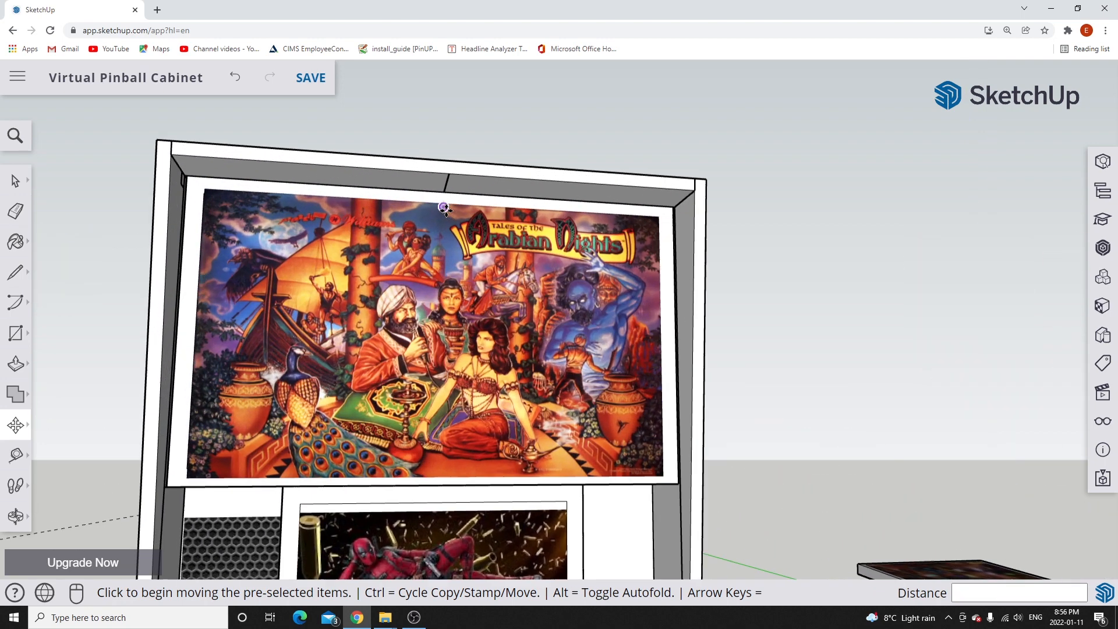
pyautogui.scroll(2, 445, 208)
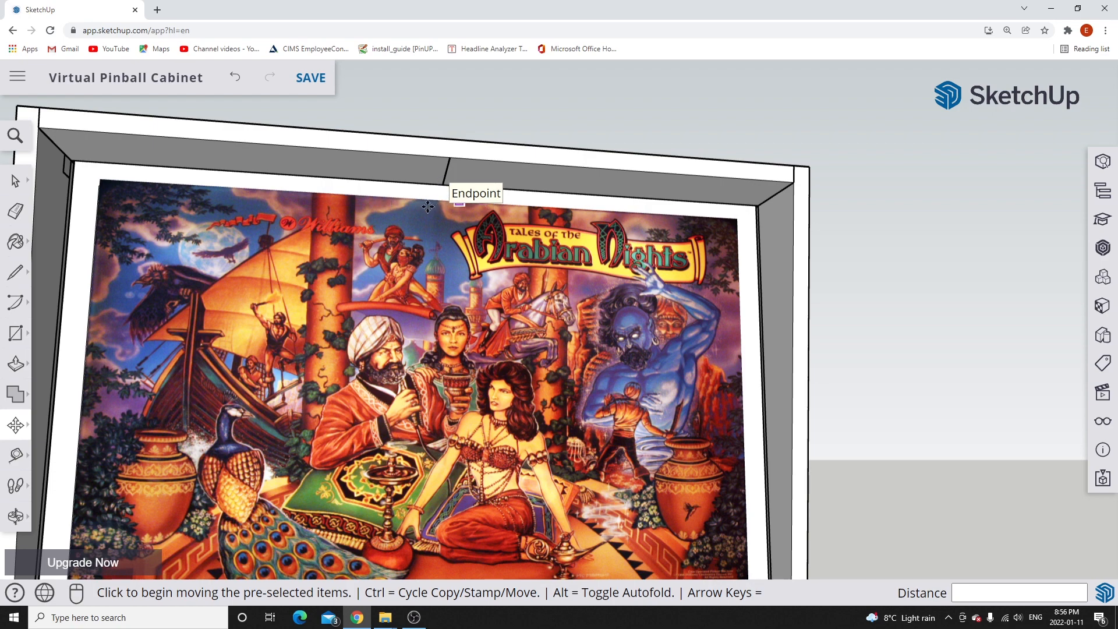
pyautogui.scroll(-4, 611, 153)
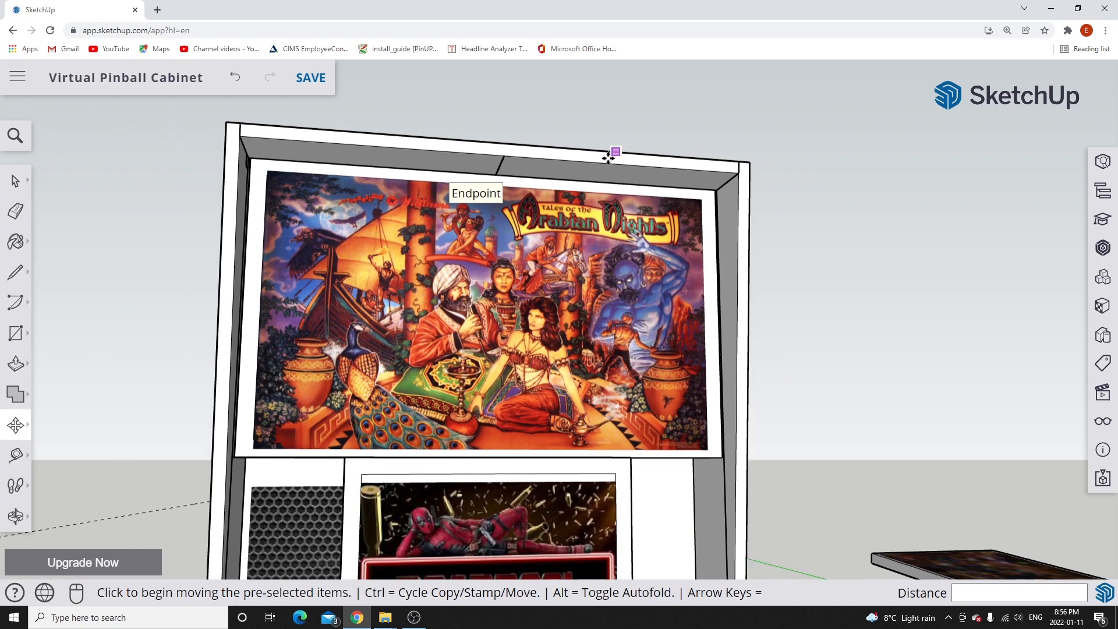
pyautogui.click(14, 184)
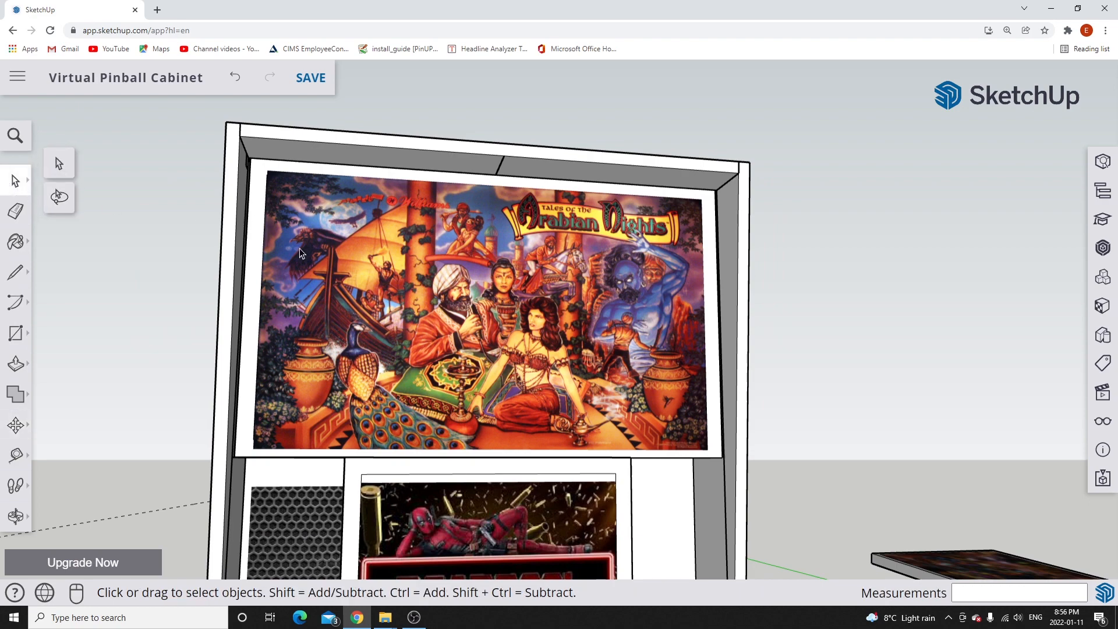
pyautogui.scroll(-2, 507, 233)
pyautogui.moveTo(382, 436); pyautogui.dragTo(373, 460, button='middle')
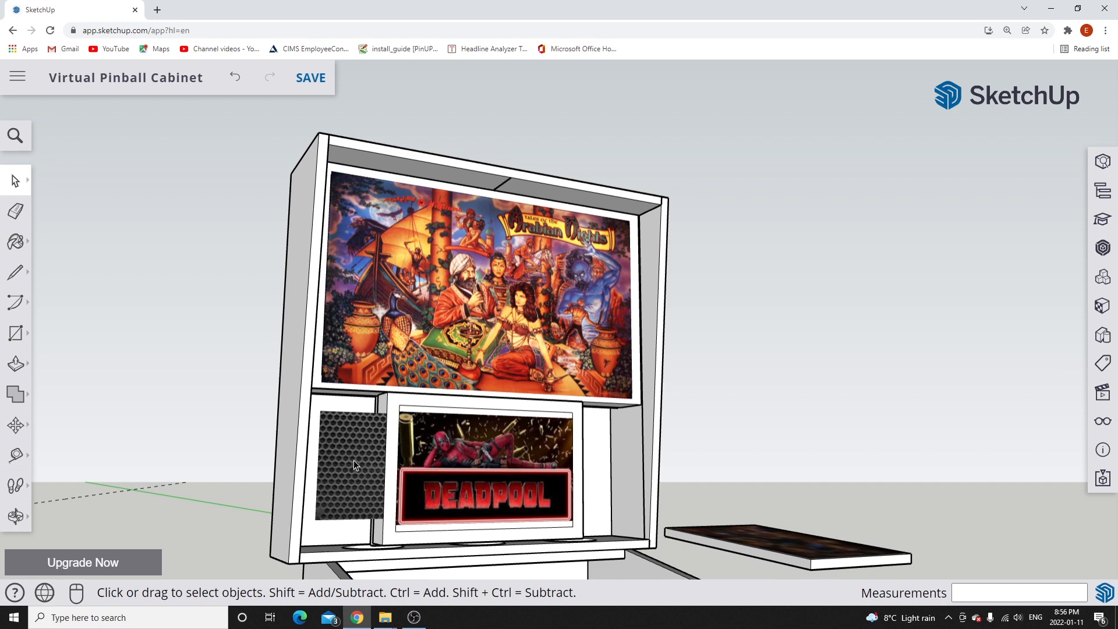
pyautogui.click(352, 442)
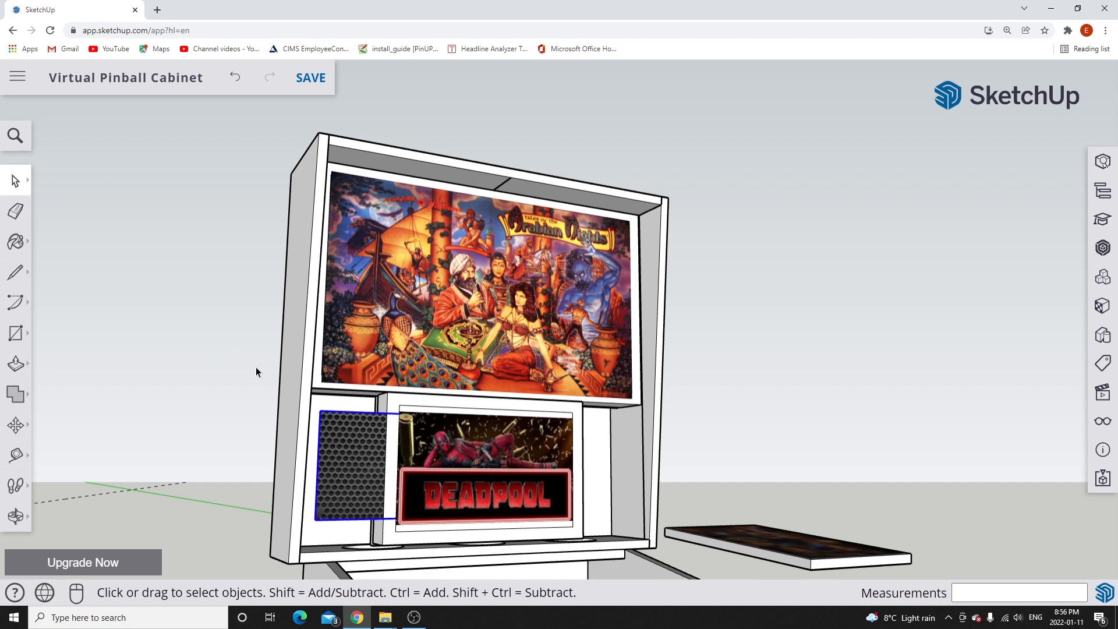
pyautogui.click(16, 425)
pyautogui.scroll(-5, 242, 437)
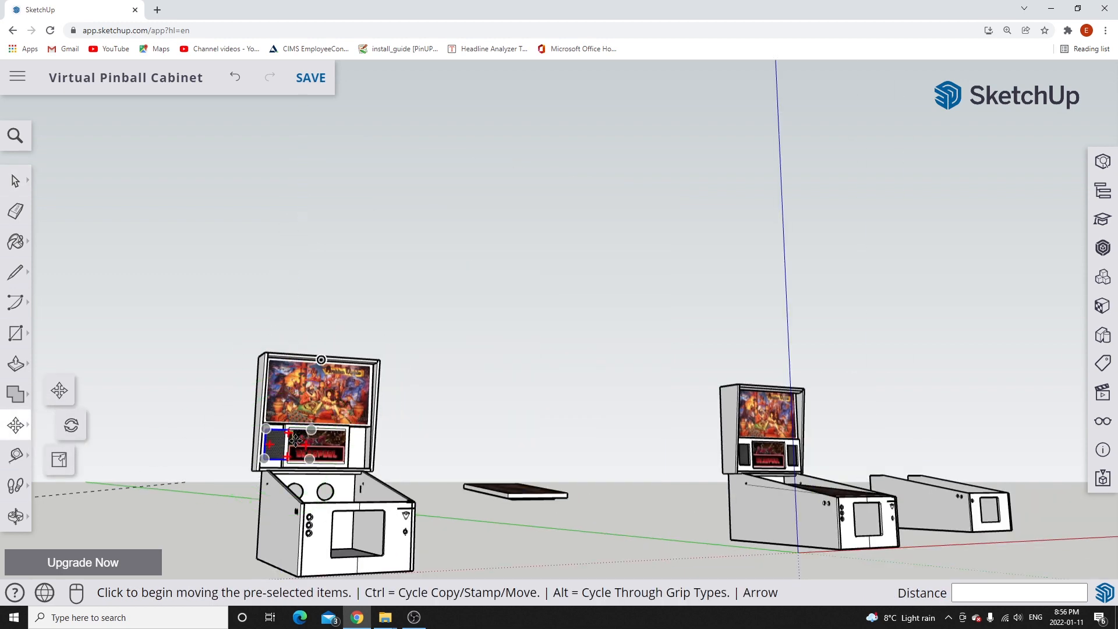
pyautogui.click(251, 463)
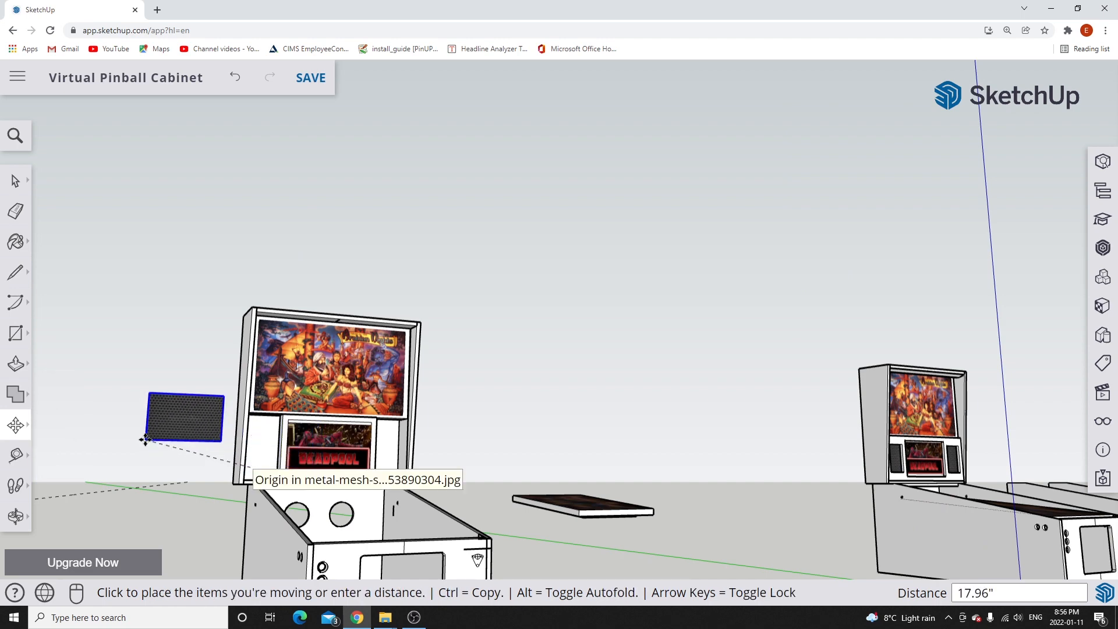
pyautogui.scroll(-5, 337, 403)
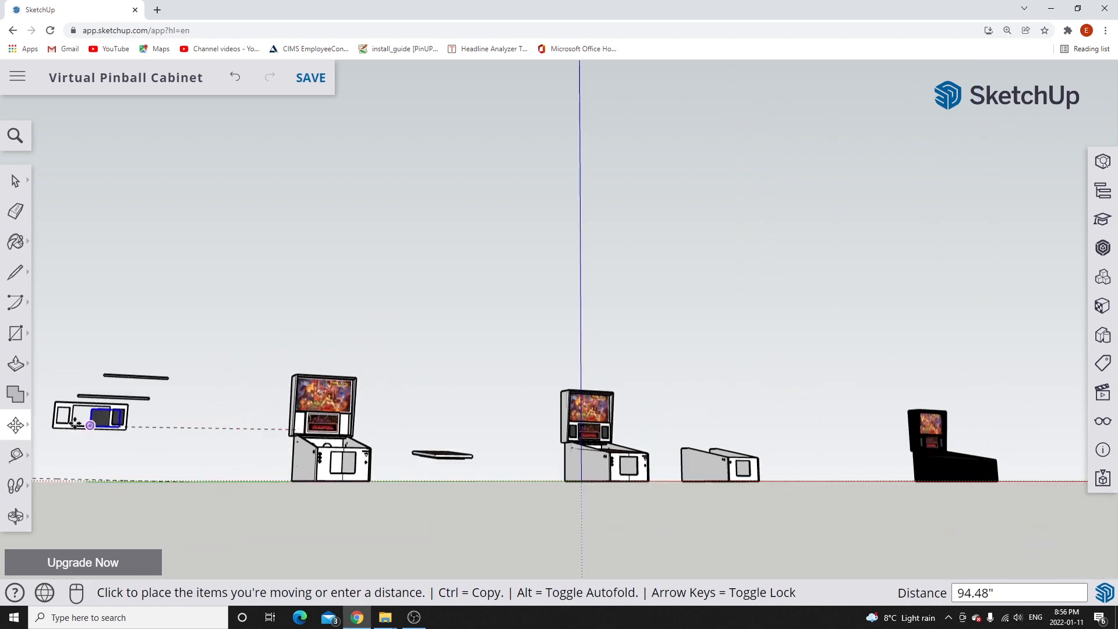
pyautogui.click(146, 430)
# Examine the small Deadpool screen's surroundings, then the rear of the copied backbox with its row of round ventilation holes.
pyautogui.scroll(5, 312, 421)
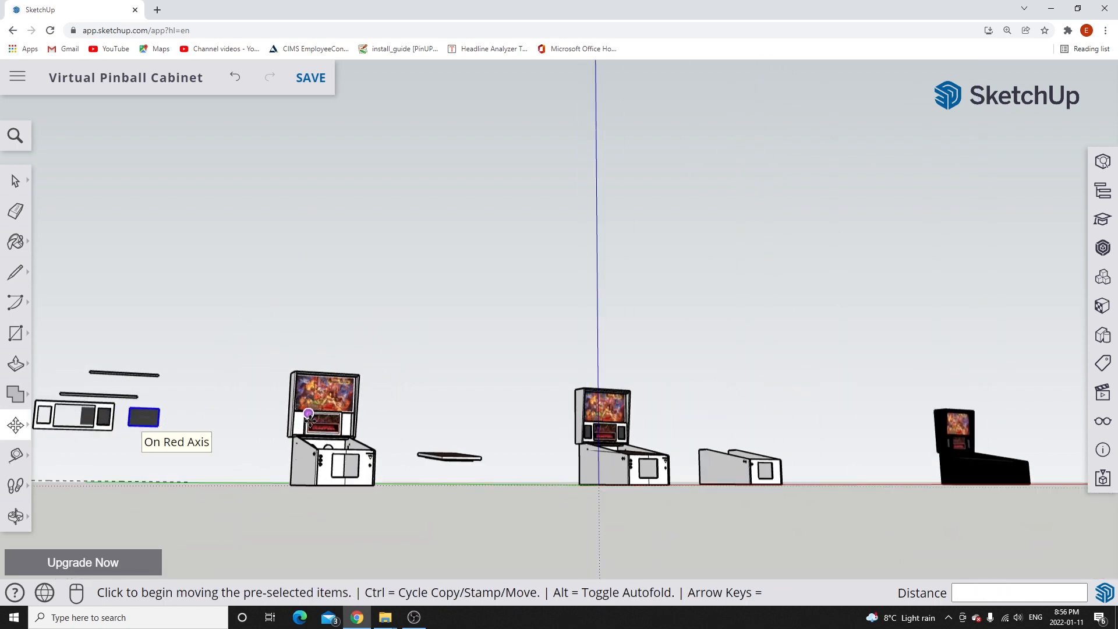
pyautogui.scroll(3, 311, 421)
pyautogui.moveTo(309, 407); pyautogui.dragTo(401, 460, button='middle')
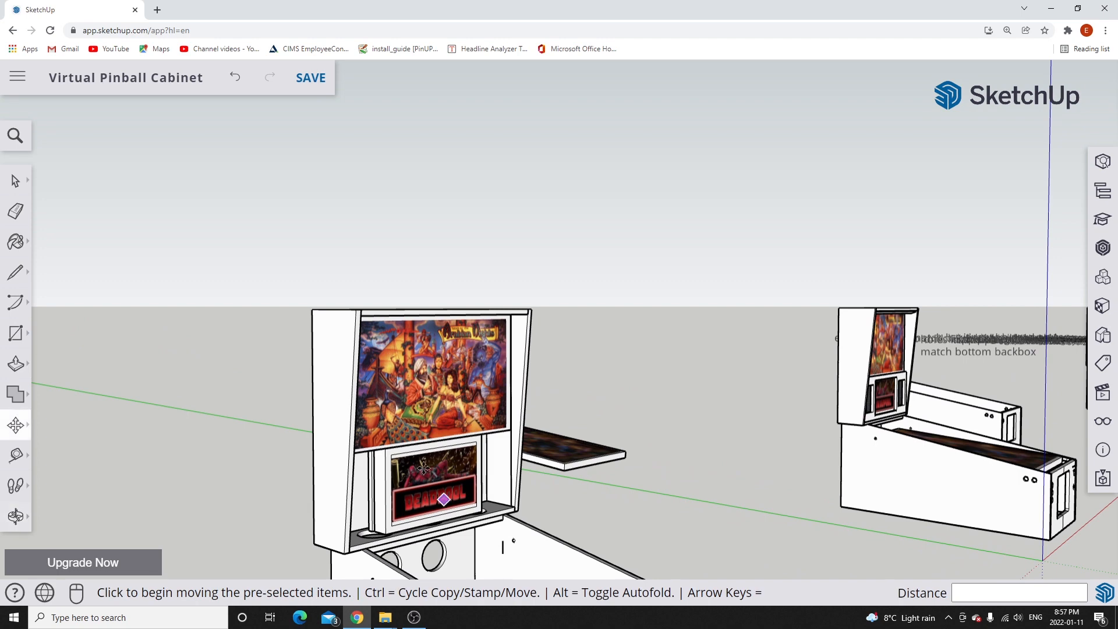
pyautogui.moveTo(319, 475); pyautogui.dragTo(931, 475, button='middle')
pyautogui.scroll(-3, 539, 445)
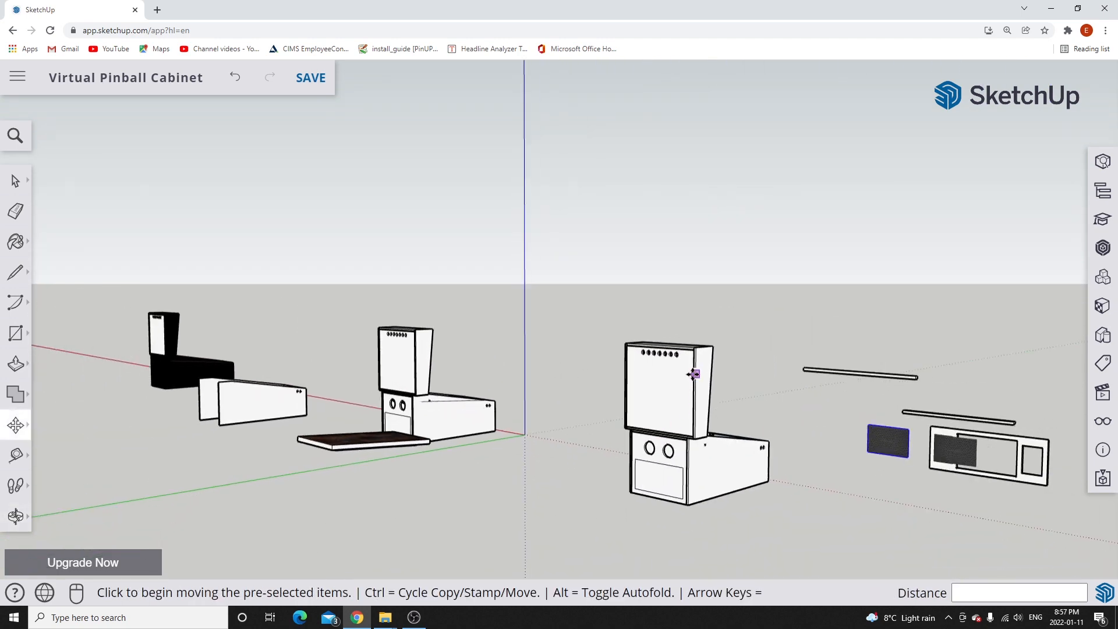
pyautogui.scroll(3, 691, 381)
pyautogui.scroll(2, 692, 381)
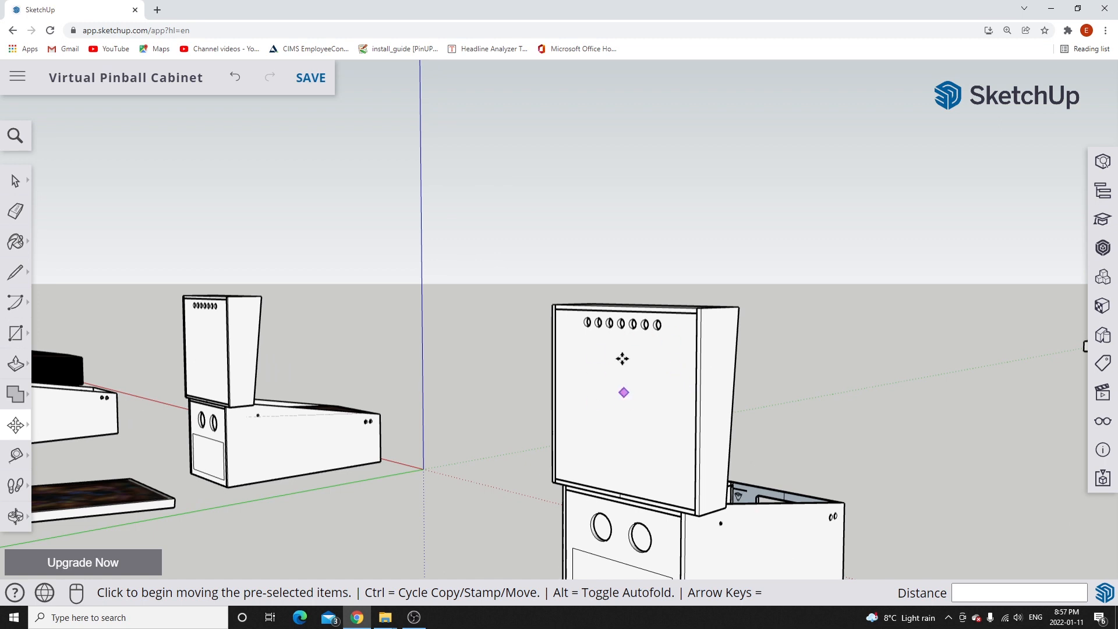
pyautogui.click(15, 181)
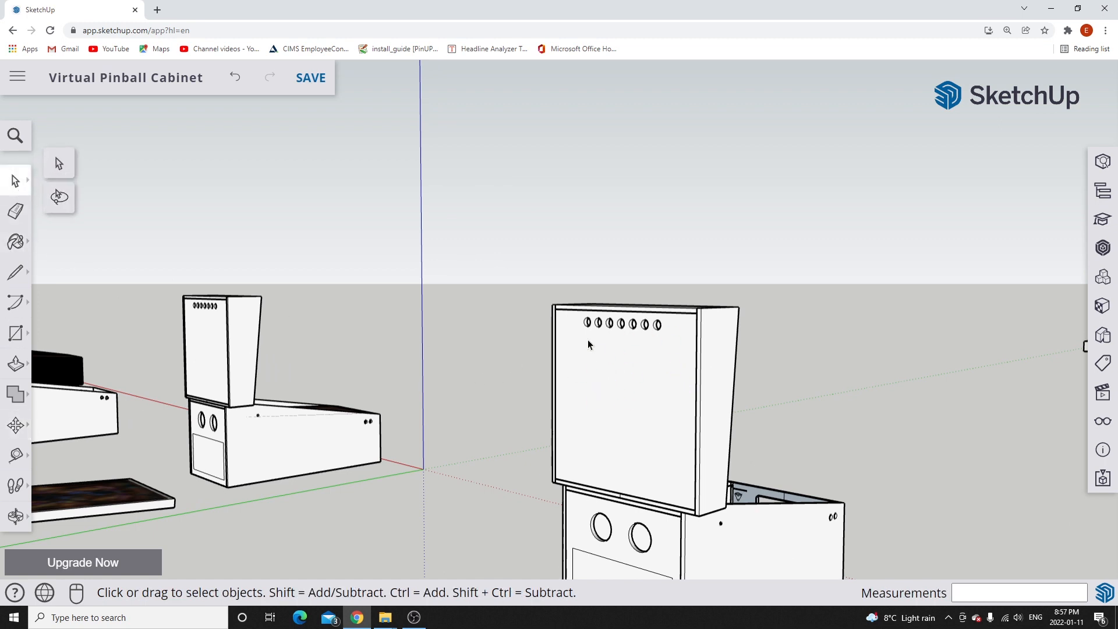
pyautogui.scroll(1, 589, 333)
pyautogui.scroll(2, 589, 333)
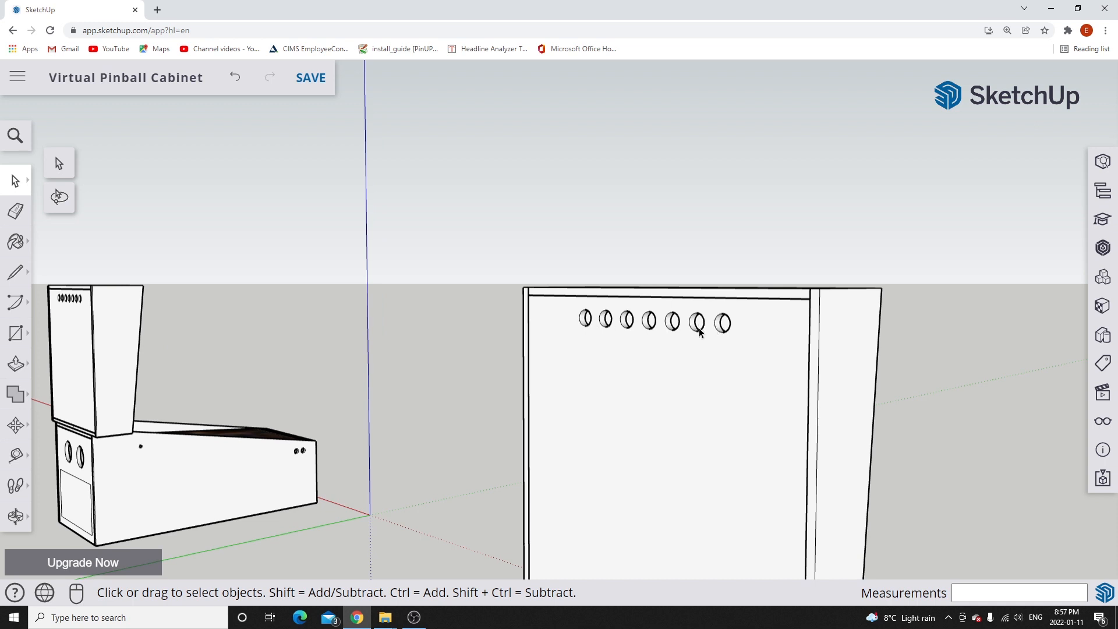
pyautogui.scroll(-2, 699, 331)
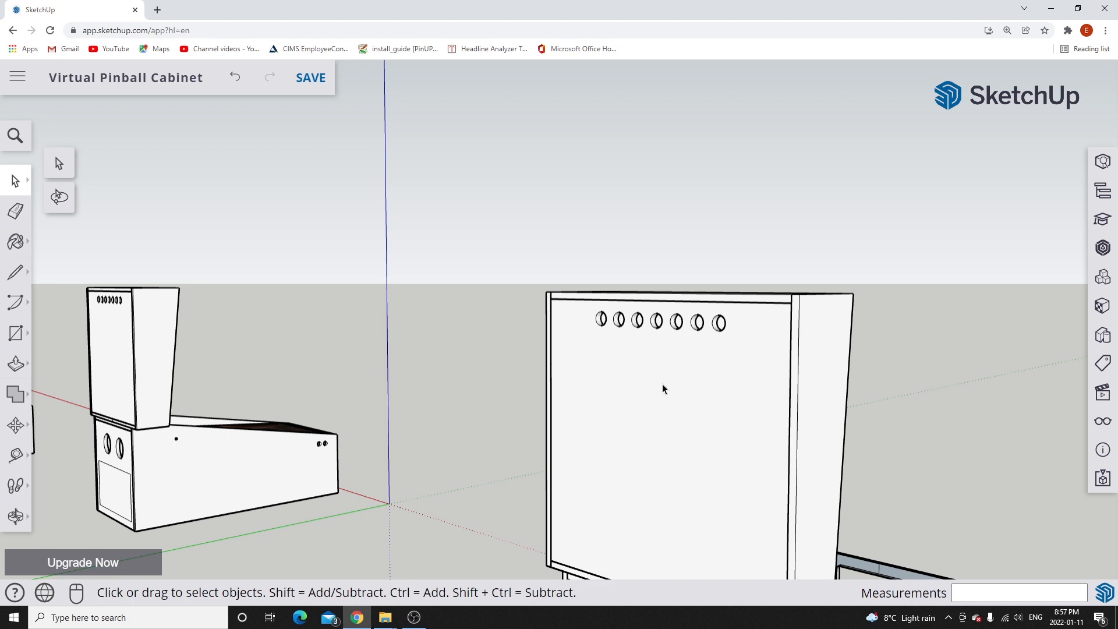
pyautogui.scroll(-3, 666, 393)
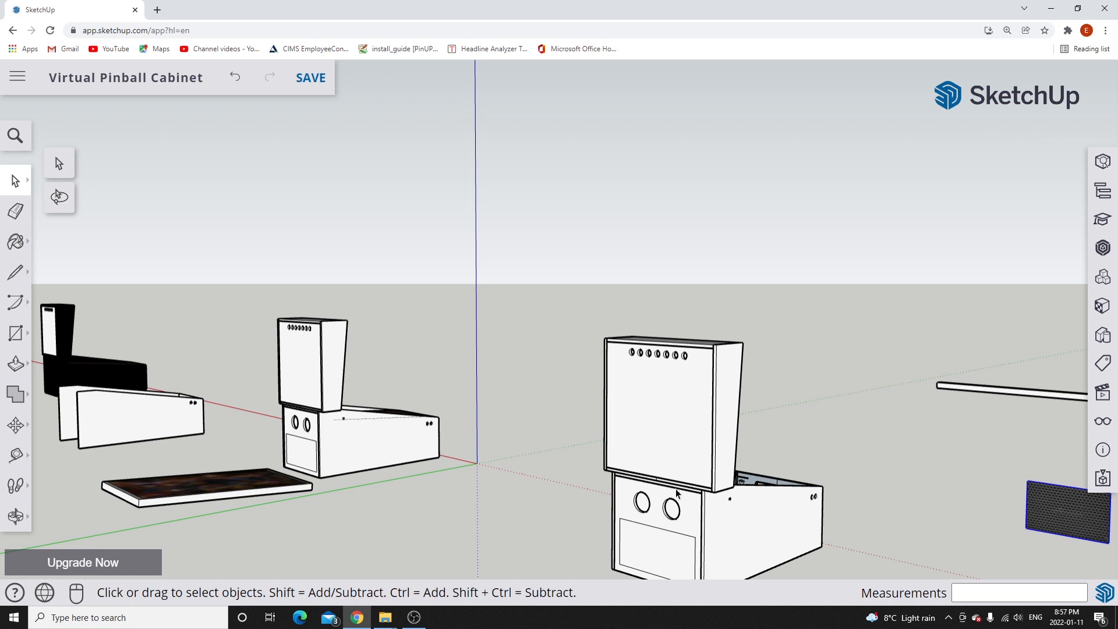
# Save the model and move the copied backbox's back panel about 154" away, placing it beyond the removed speaker panel.
pyautogui.click(664, 418)
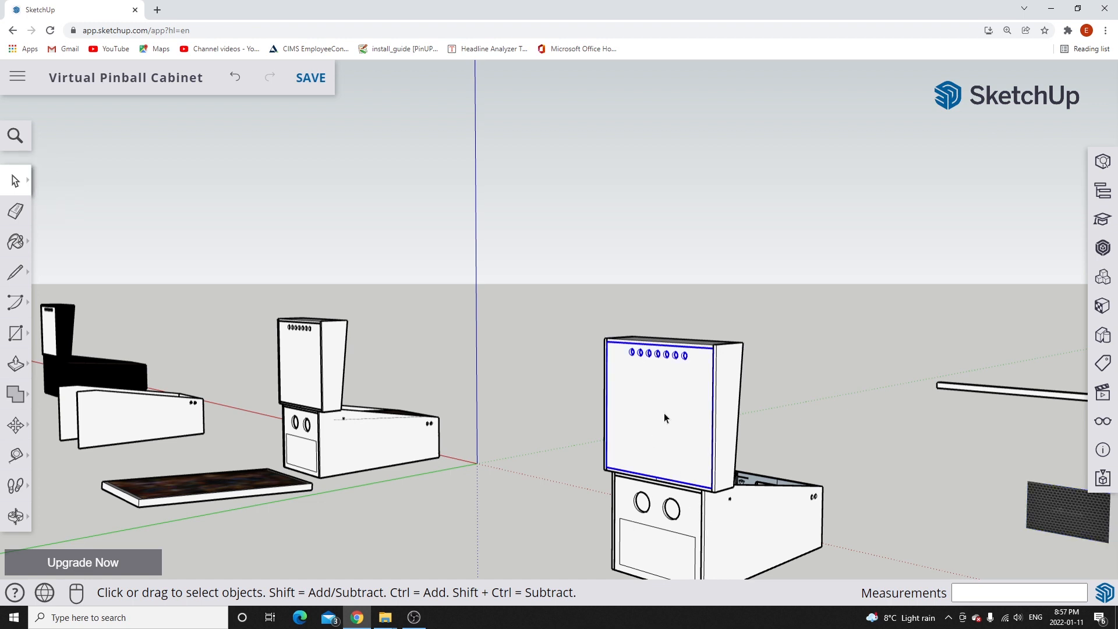
pyautogui.scroll(1, 666, 417)
pyautogui.scroll(2, 666, 421)
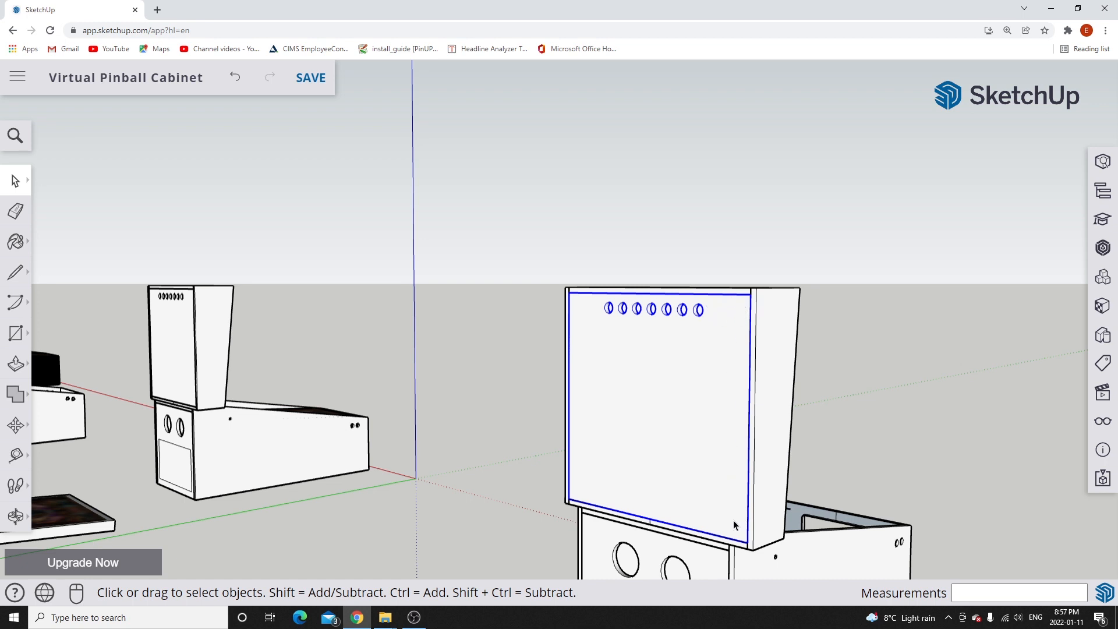
pyautogui.hotkey('ctrl', 's')
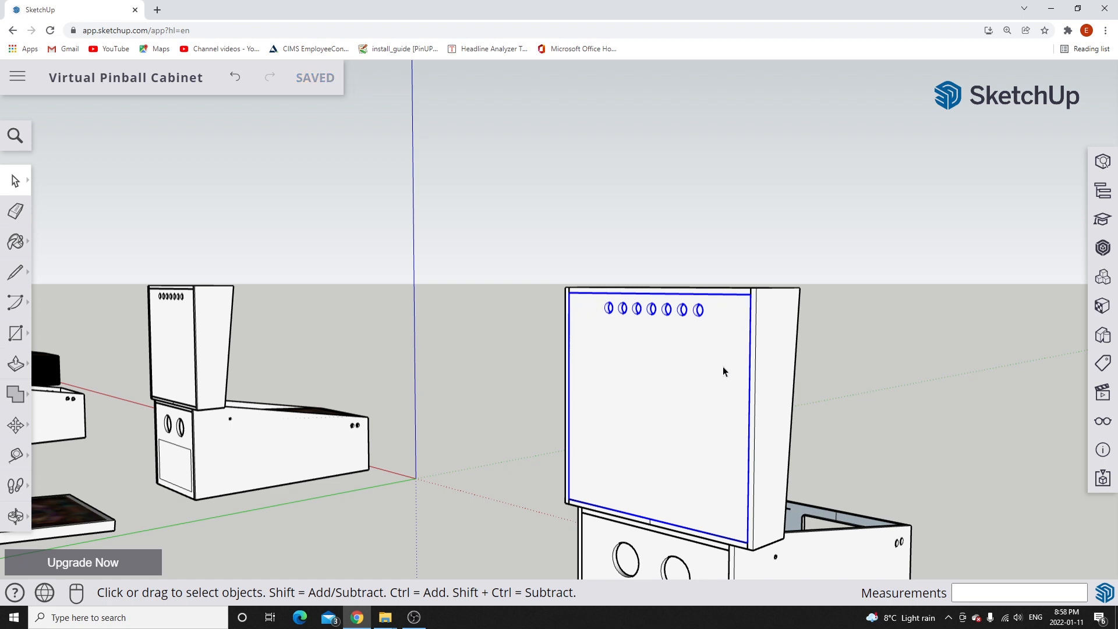
pyautogui.click(15, 425)
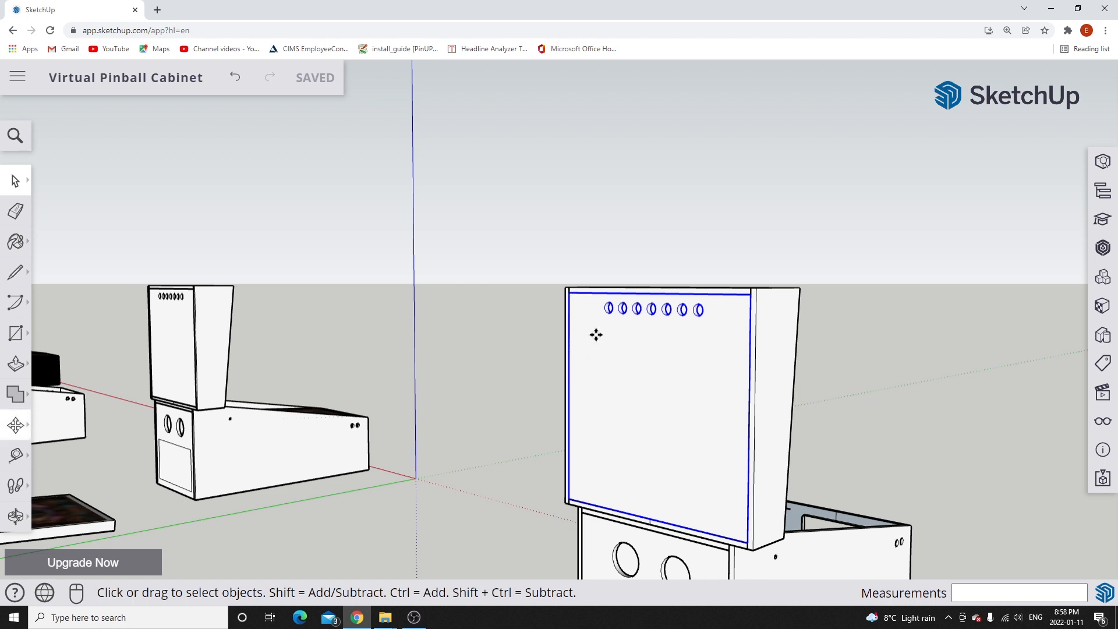
pyautogui.press('m')
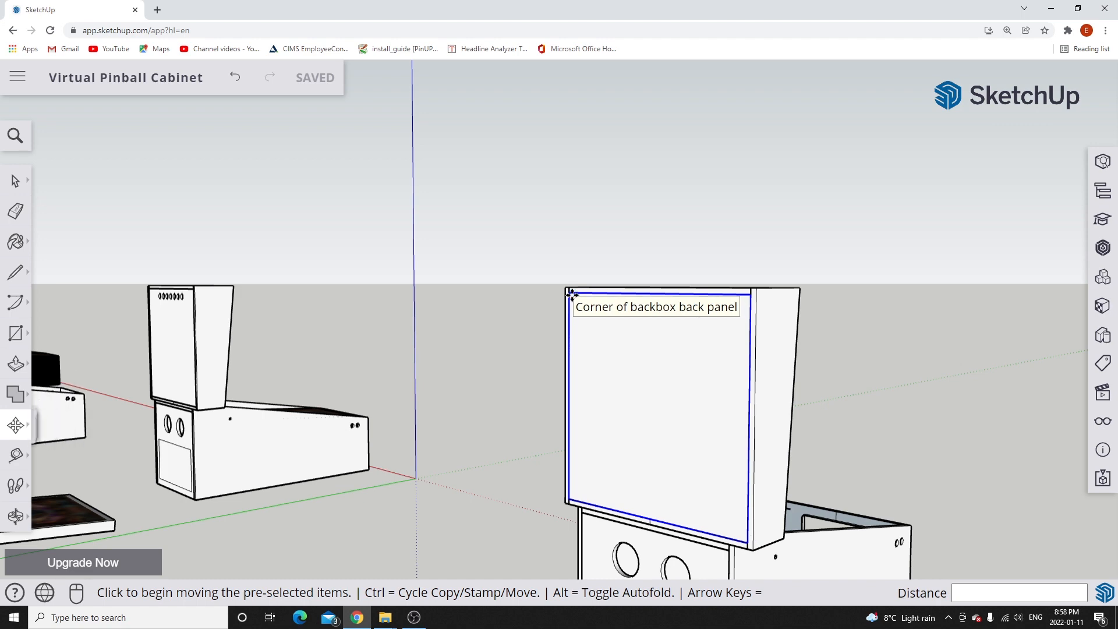
pyautogui.click(572, 294)
pyautogui.scroll(-4, 569, 296)
pyautogui.scroll(-2, 567, 296)
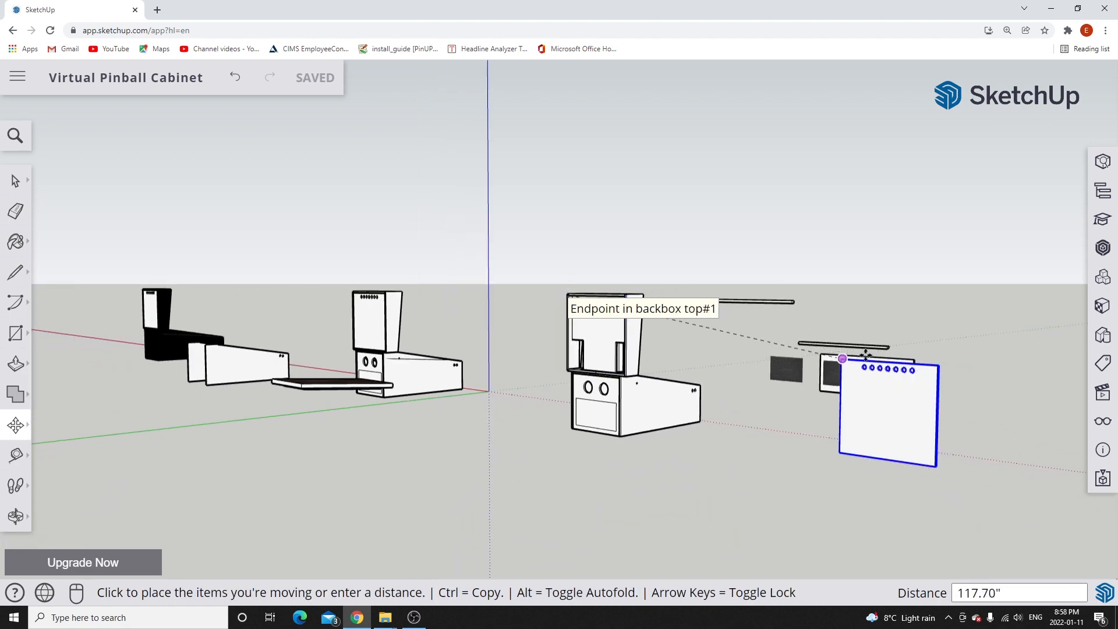
pyautogui.click(956, 346)
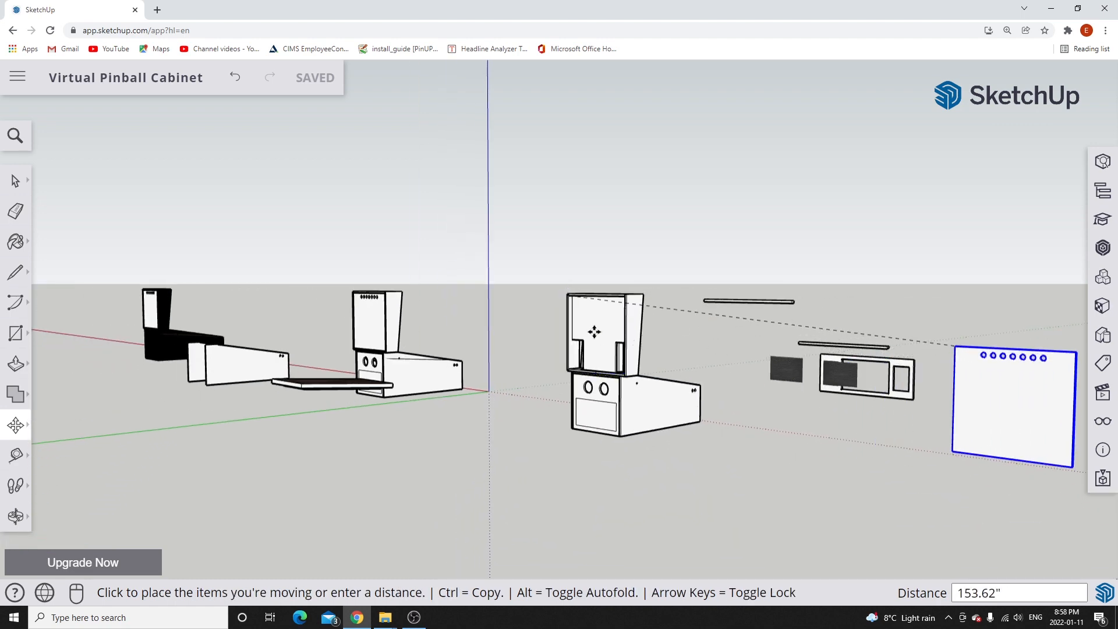
# Examine the monitor holder plate and the backbox floor holes through the open rear of the copied backbox.
pyautogui.scroll(5, 586, 317)
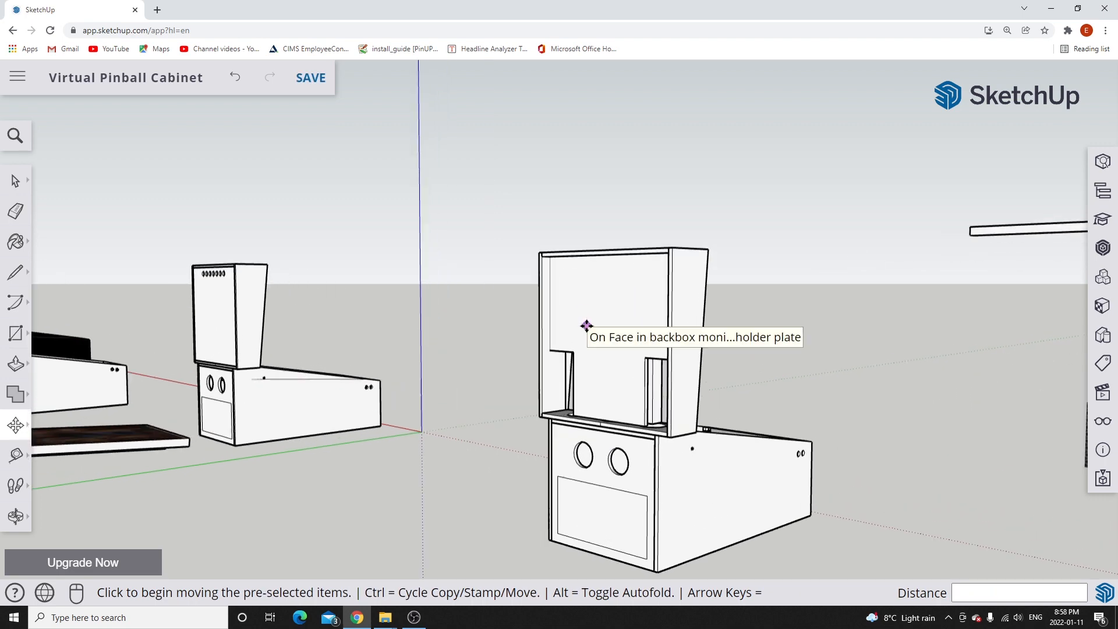
pyautogui.press('space')
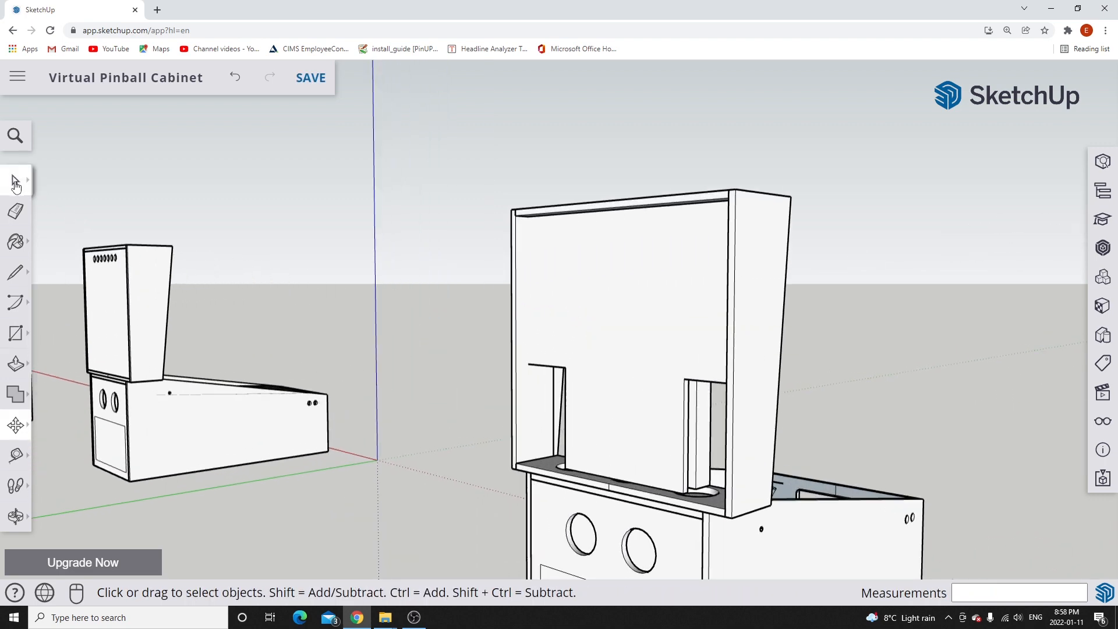
pyautogui.moveTo(481, 242); pyautogui.dragTo(549, 233, button='middle')
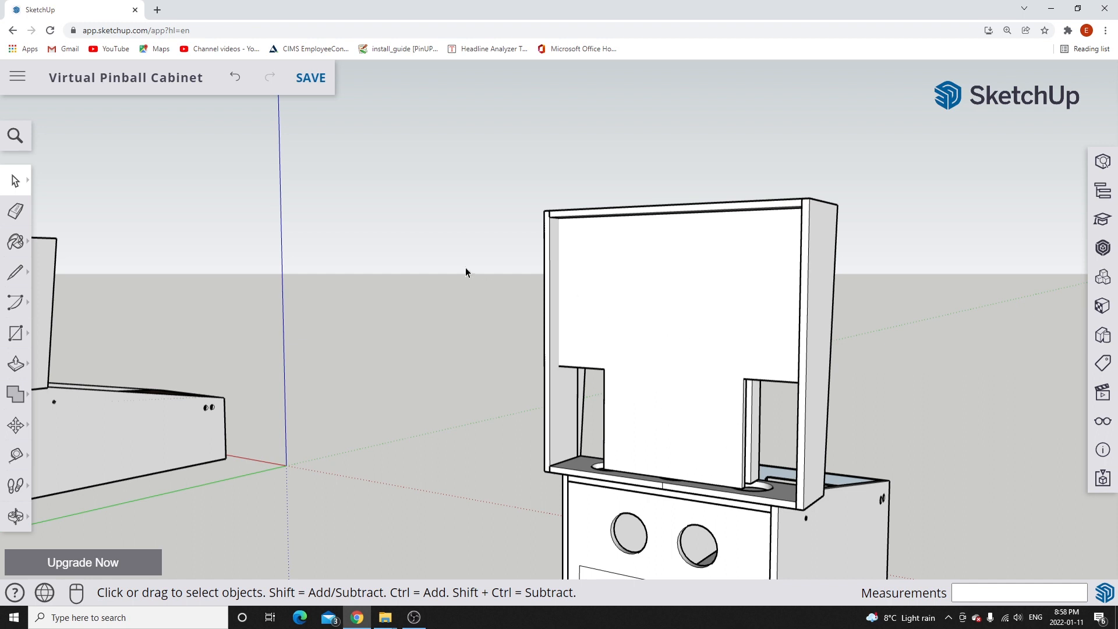
# Move the monitor holder plate about 226" out of the copied backbox along the red axis, placing it beyond the removed back panel.
pyautogui.scroll(-5, 466, 267)
pyautogui.scroll(4, 574, 287)
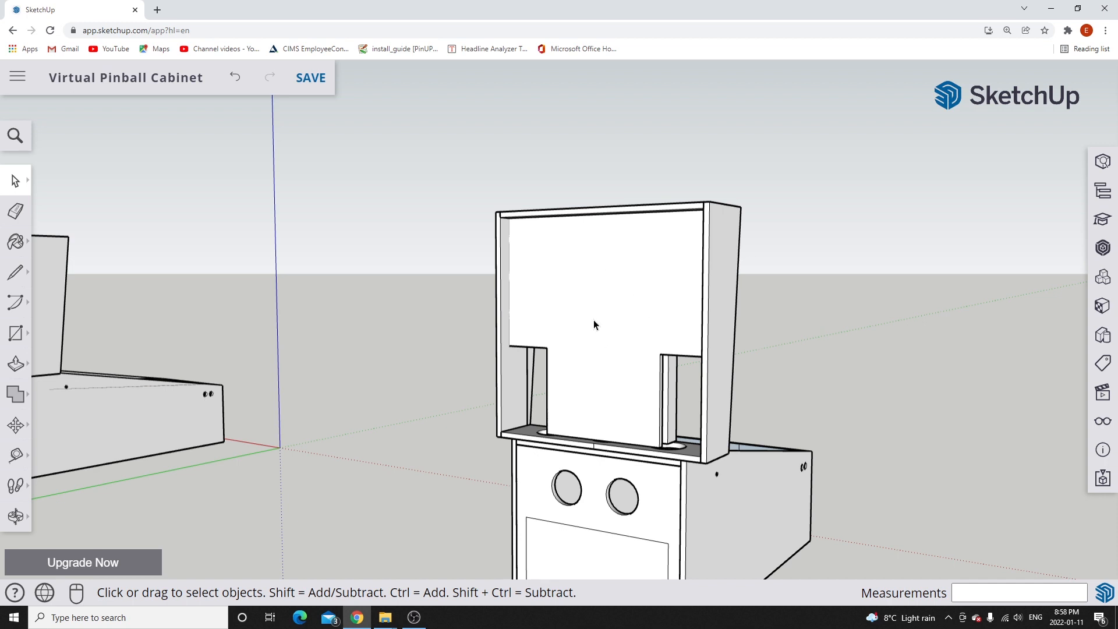
pyautogui.doubleClick(592, 336)
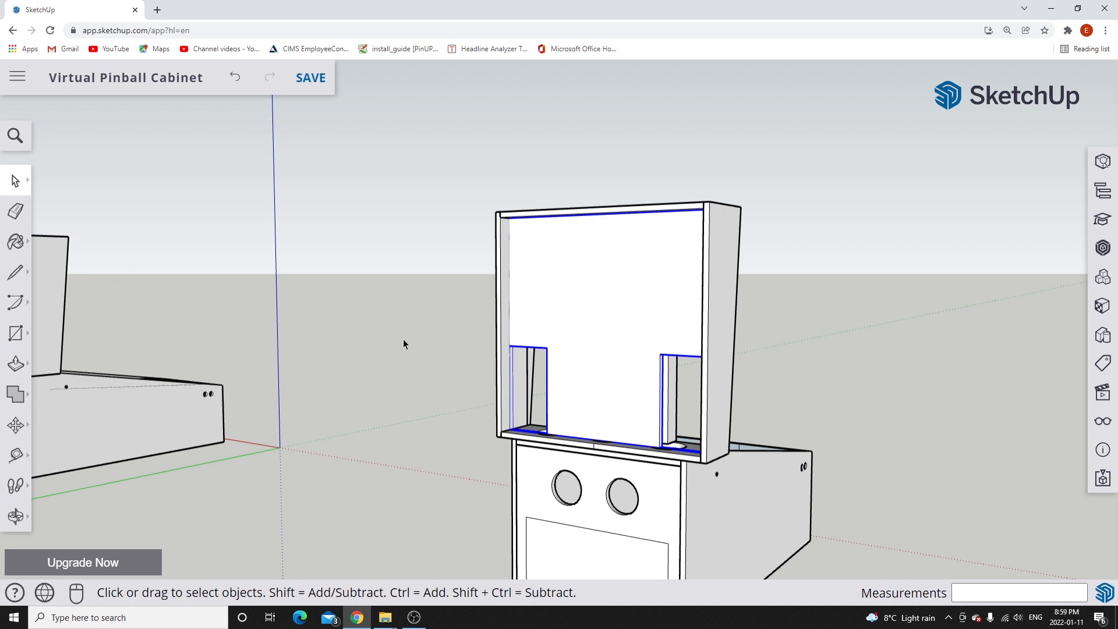
pyautogui.click(15, 424)
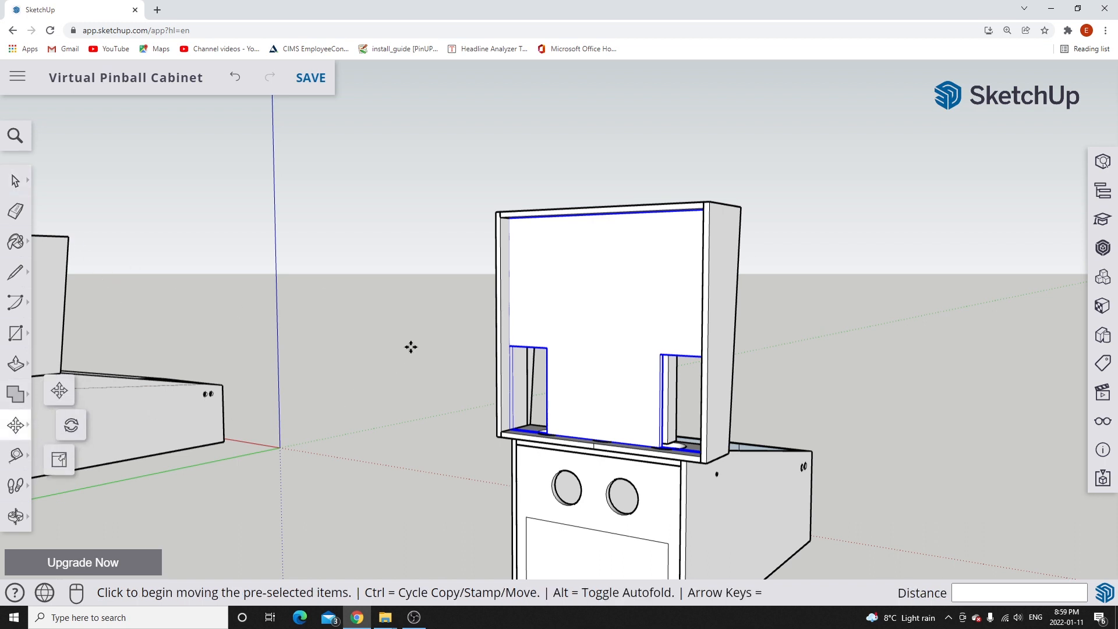
pyautogui.click(548, 347)
pyautogui.scroll(-3, 527, 348)
pyautogui.scroll(-3, 526, 348)
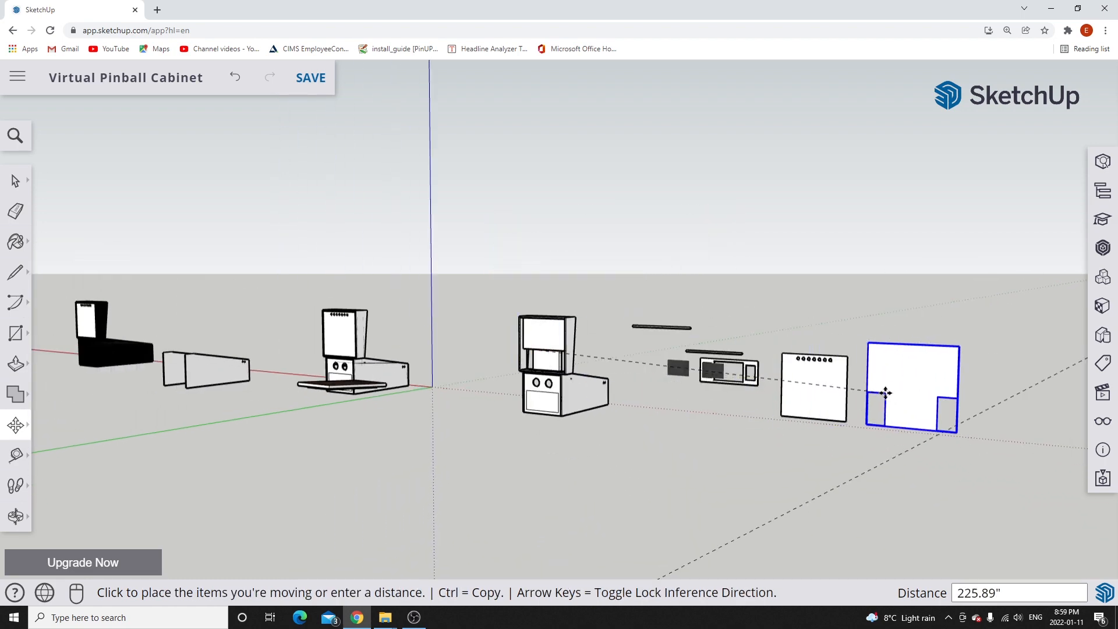
pyautogui.click(887, 393)
pyautogui.scroll(5, 540, 350)
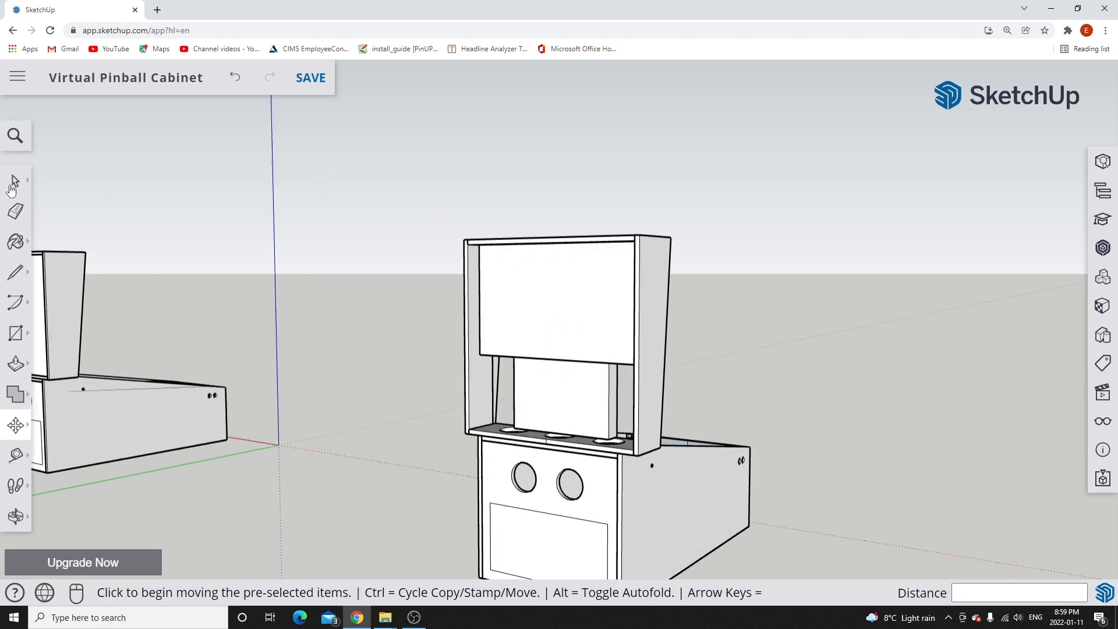
pyautogui.click(28, 185)
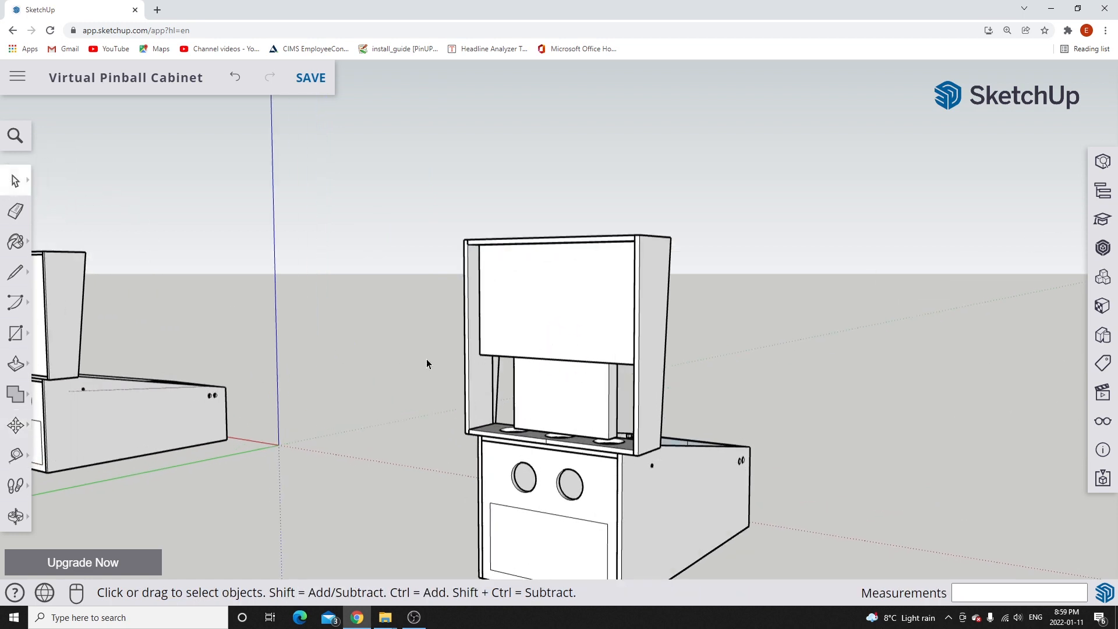
# Examine the rear of both screens and the round floor holes inside the copied backbox from the side and straight from behind.
pyautogui.moveTo(549, 376); pyautogui.dragTo(388, 326, button='middle')
pyautogui.scroll(3, 388, 330)
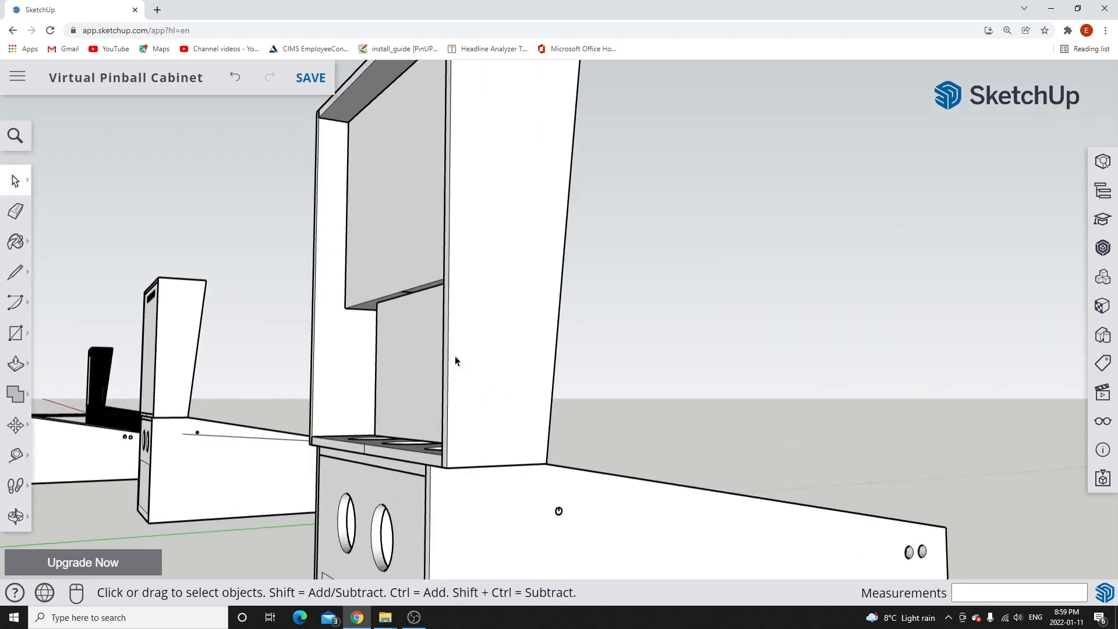
pyautogui.scroll(3, 411, 334)
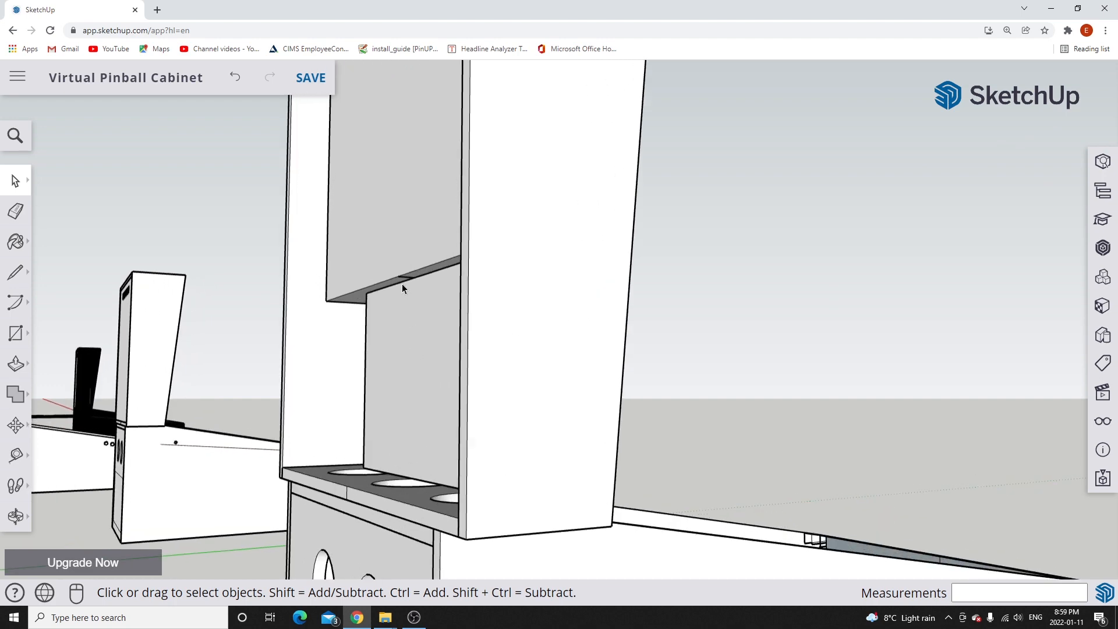
pyautogui.scroll(-5, 460, 356)
pyautogui.moveTo(427, 340); pyautogui.dragTo(798, 422, button='middle')
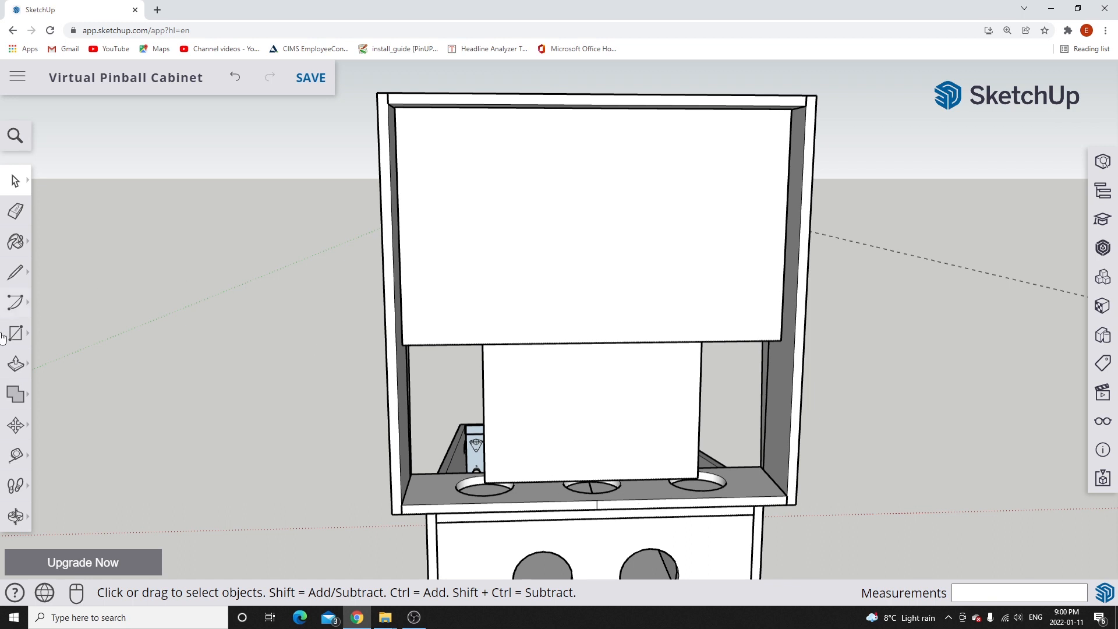
# Move the backbox floor with its three round holes out of the copied cabinet, placing it in front of the removed back panel.
pyautogui.click(16, 421)
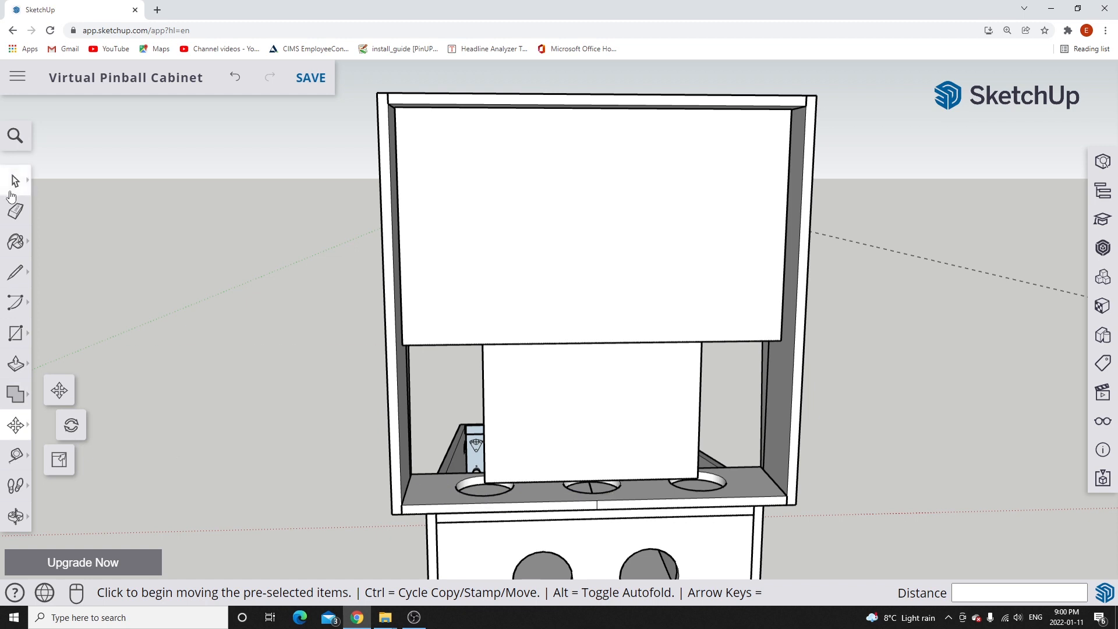
pyautogui.click(16, 180)
pyautogui.click(443, 492)
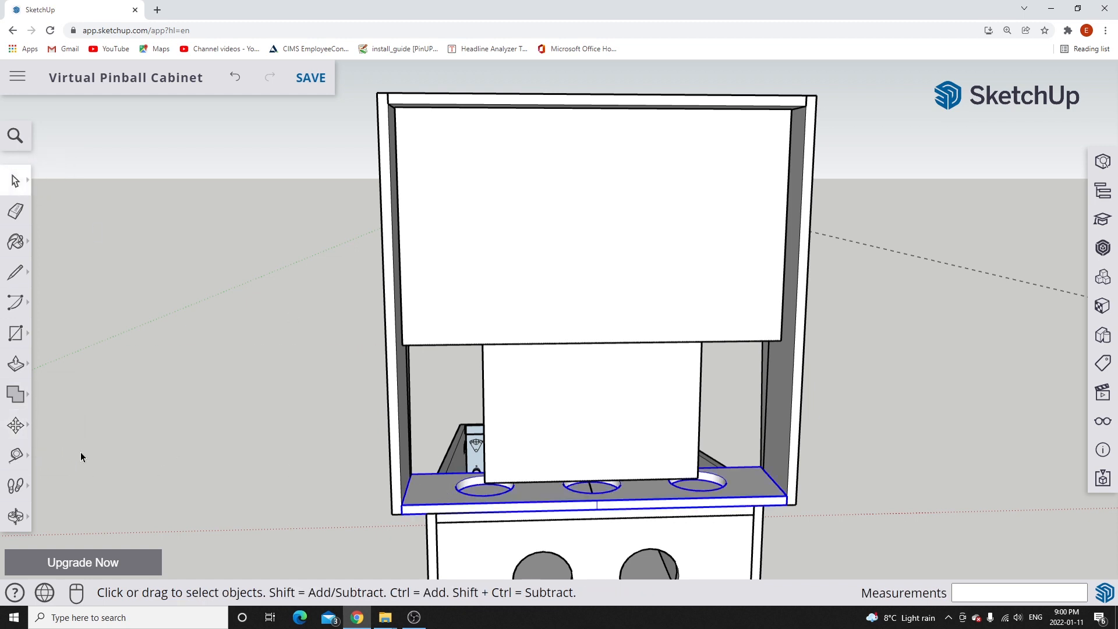
pyautogui.click(15, 424)
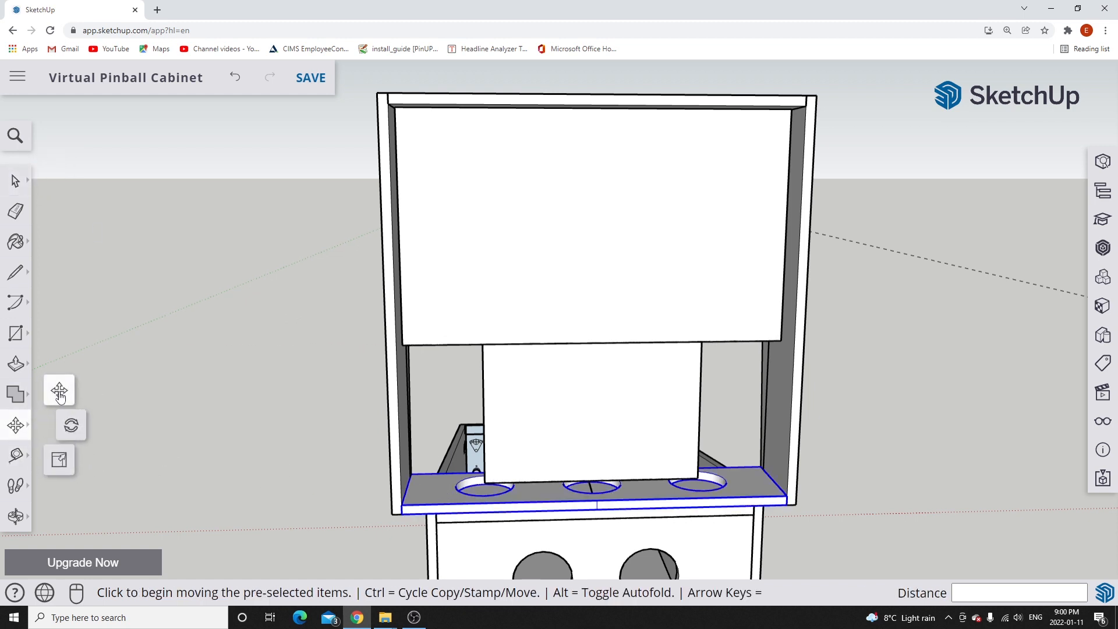
pyautogui.click(61, 398)
pyautogui.click(402, 504)
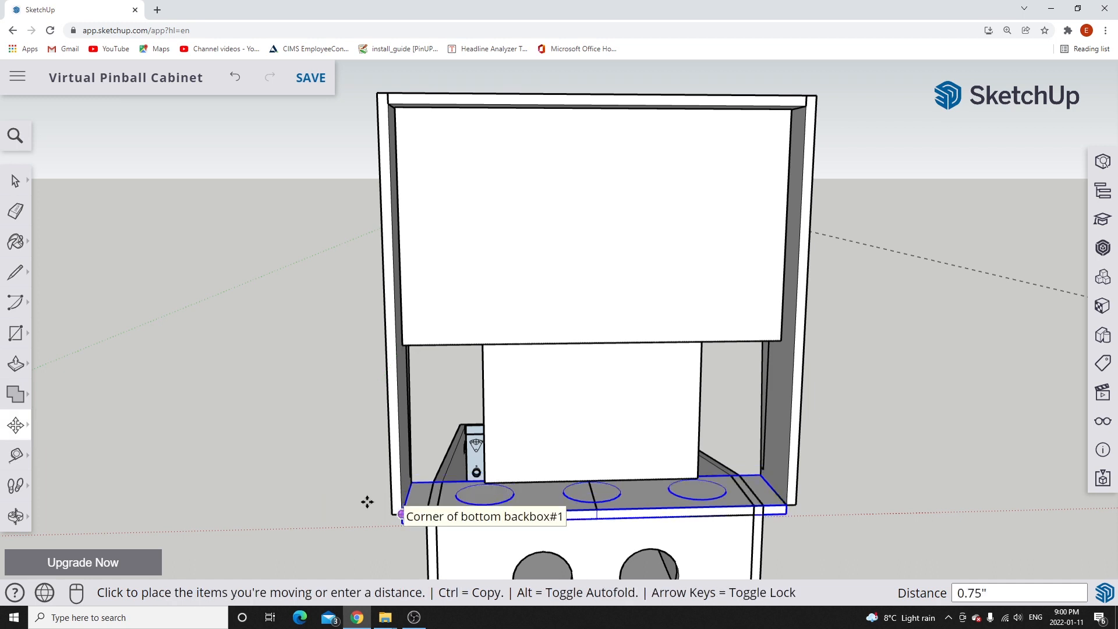
pyautogui.scroll(-5, 260, 483)
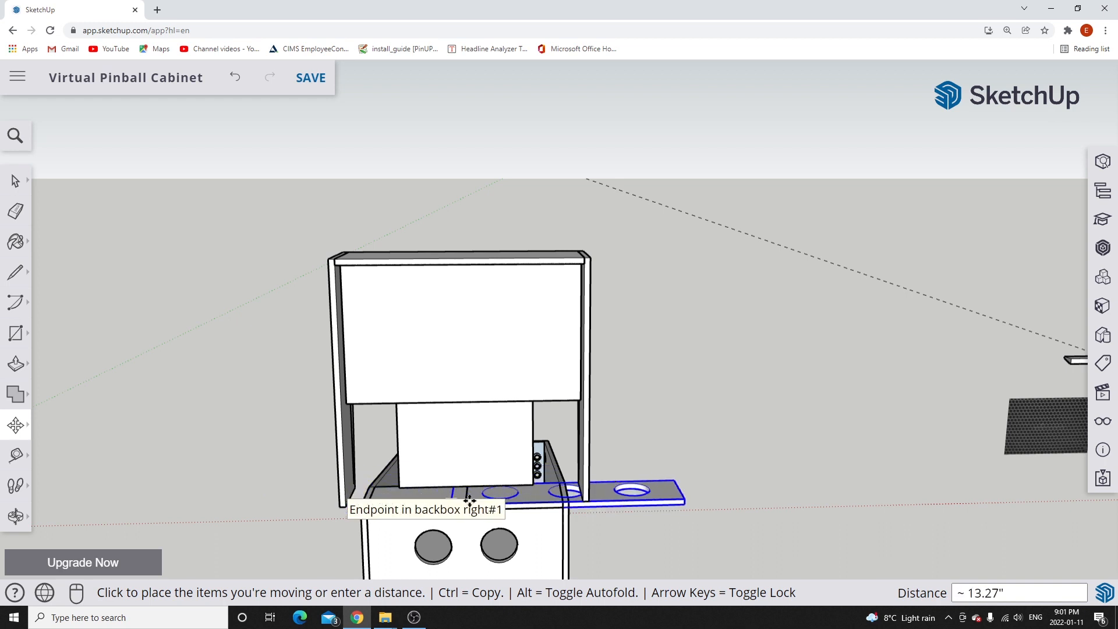
pyautogui.scroll(-1, 181, 455)
pyautogui.scroll(-3, 181, 455)
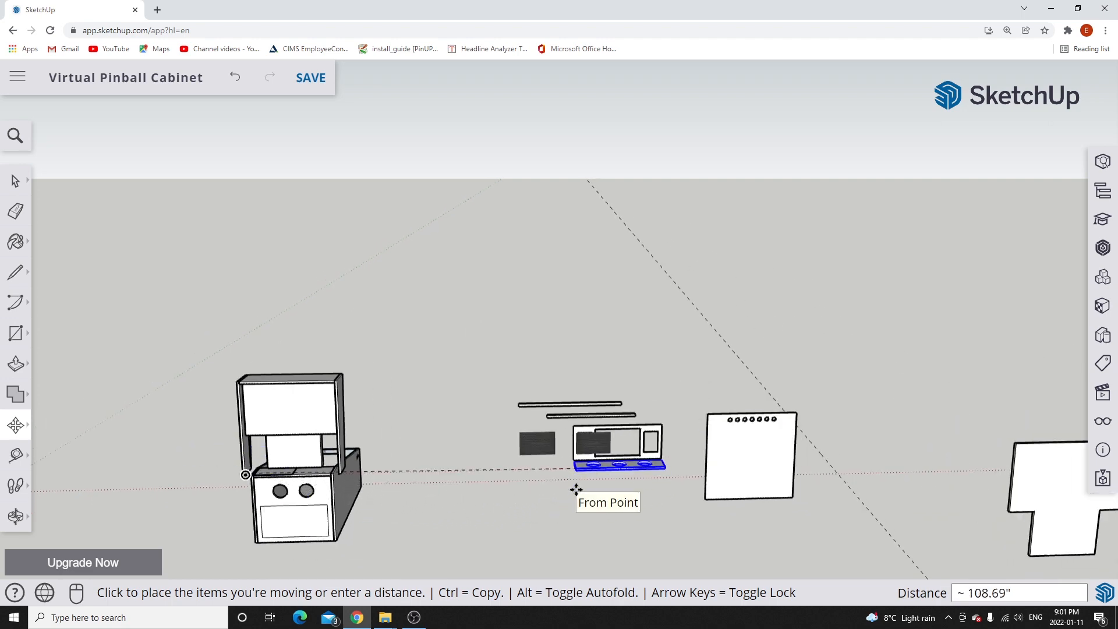
pyautogui.click(530, 568)
# Examine where the removed backbox floor sat, including the top of the cabinet body and its rear holes, from behind.
pyautogui.scroll(5, 376, 483)
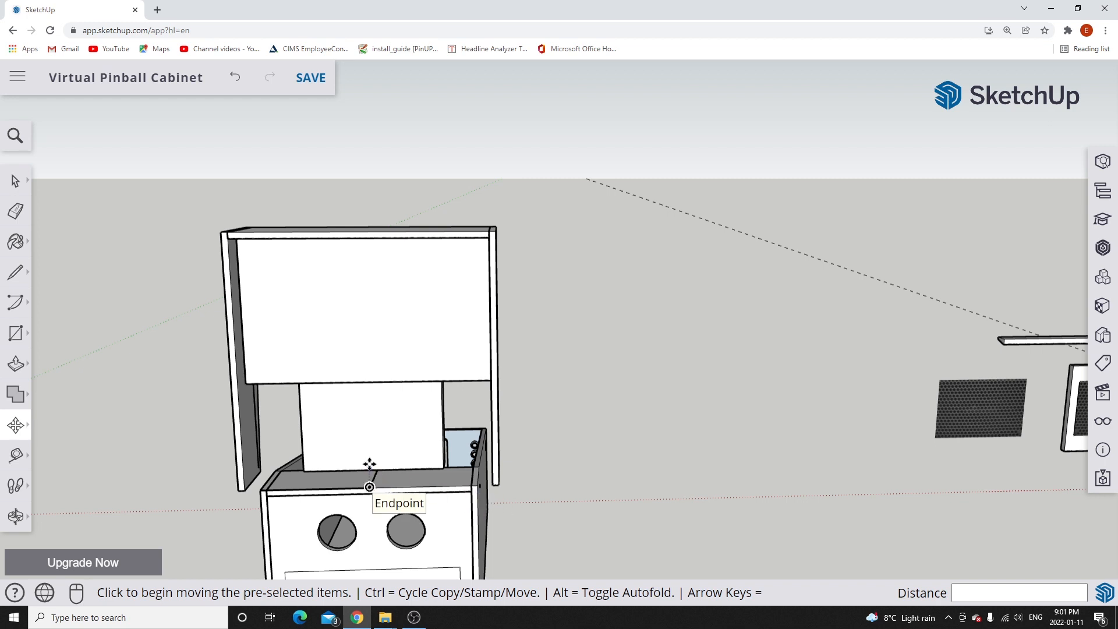
pyautogui.scroll(3, 371, 481)
pyautogui.scroll(-4, 370, 481)
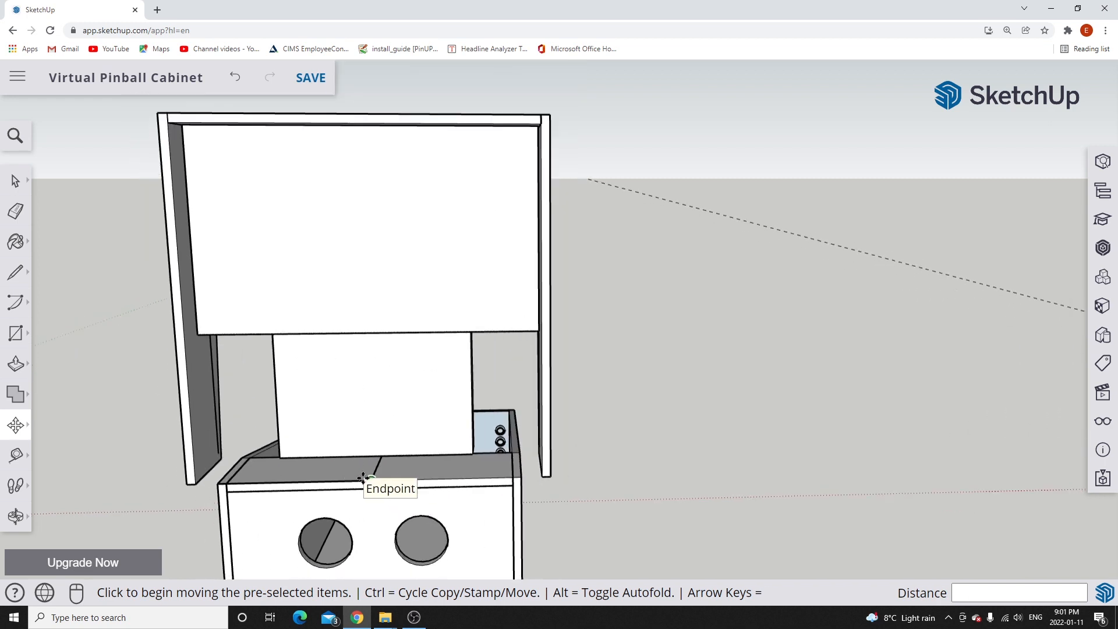
pyautogui.scroll(-2, 391, 474)
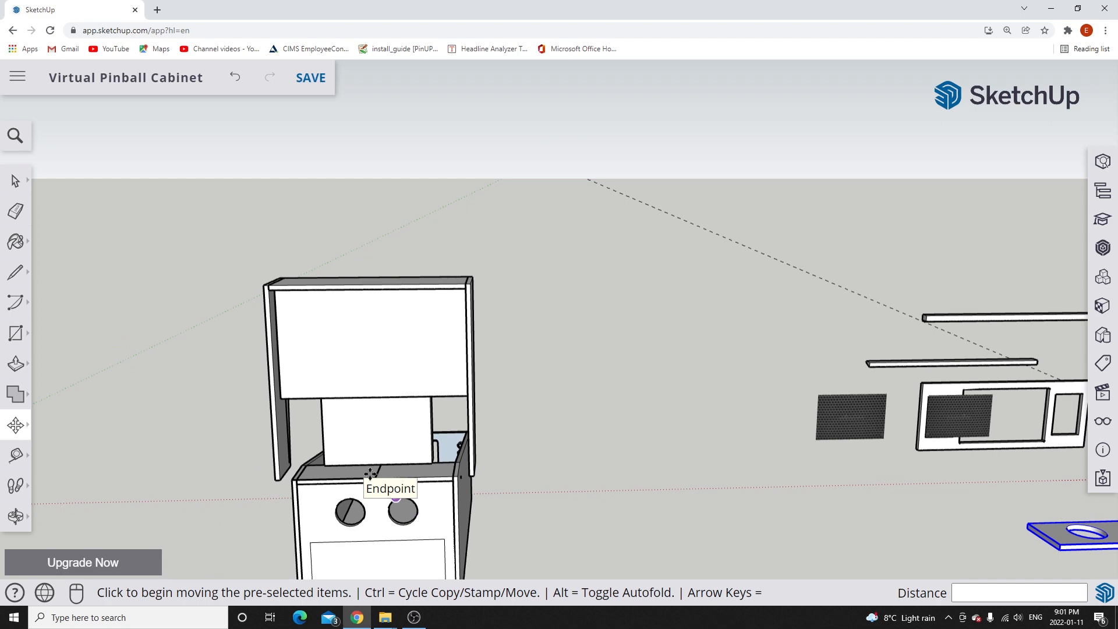
pyautogui.scroll(-2, 384, 469)
pyautogui.scroll(1, 402, 460)
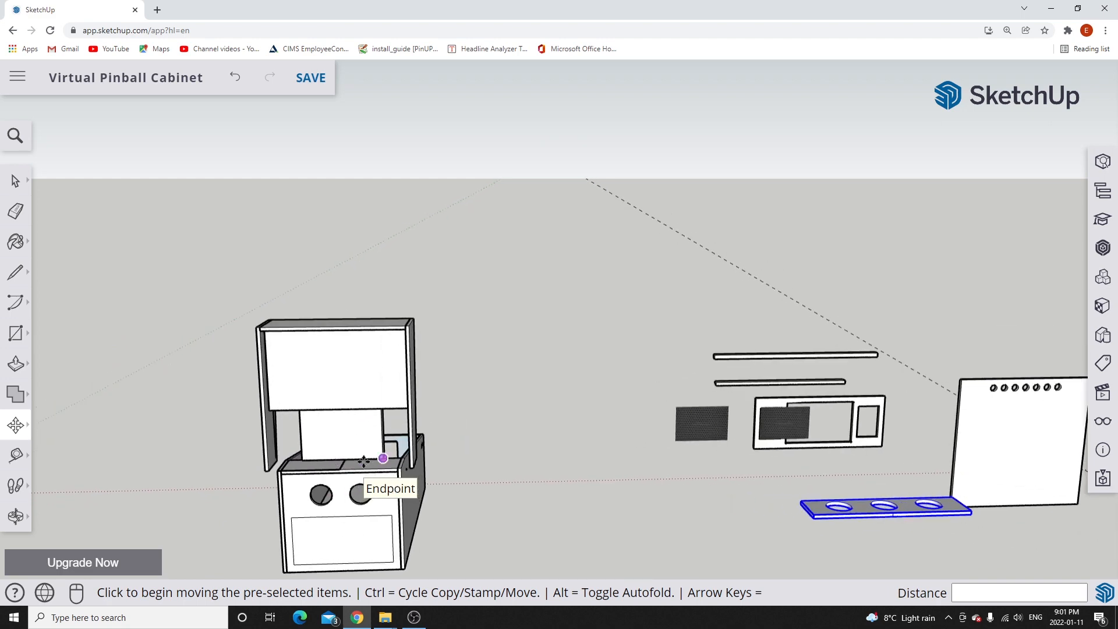
pyautogui.scroll(1, 384, 460)
pyautogui.click(16, 180)
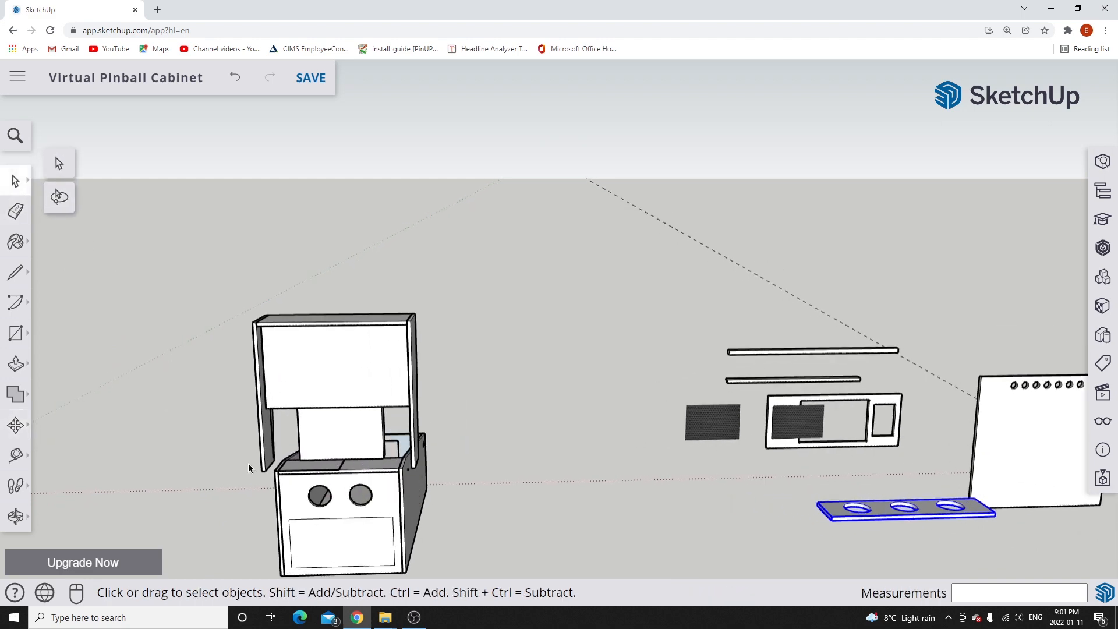
pyautogui.moveTo(314, 466); pyautogui.dragTo(576, 394, button='middle')
pyautogui.moveTo(515, 433); pyautogui.dragTo(466, 449, button='middle')
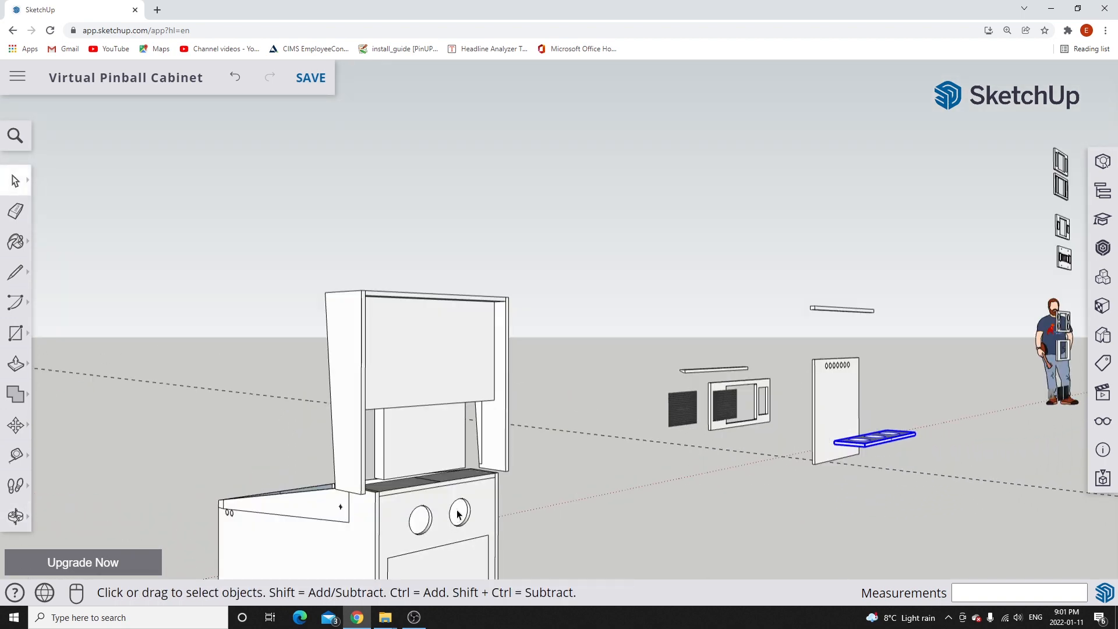
pyautogui.scroll(-3, 463, 475)
pyautogui.scroll(-2, 472, 316)
pyautogui.scroll(5, 435, 452)
pyautogui.scroll(5, 341, 518)
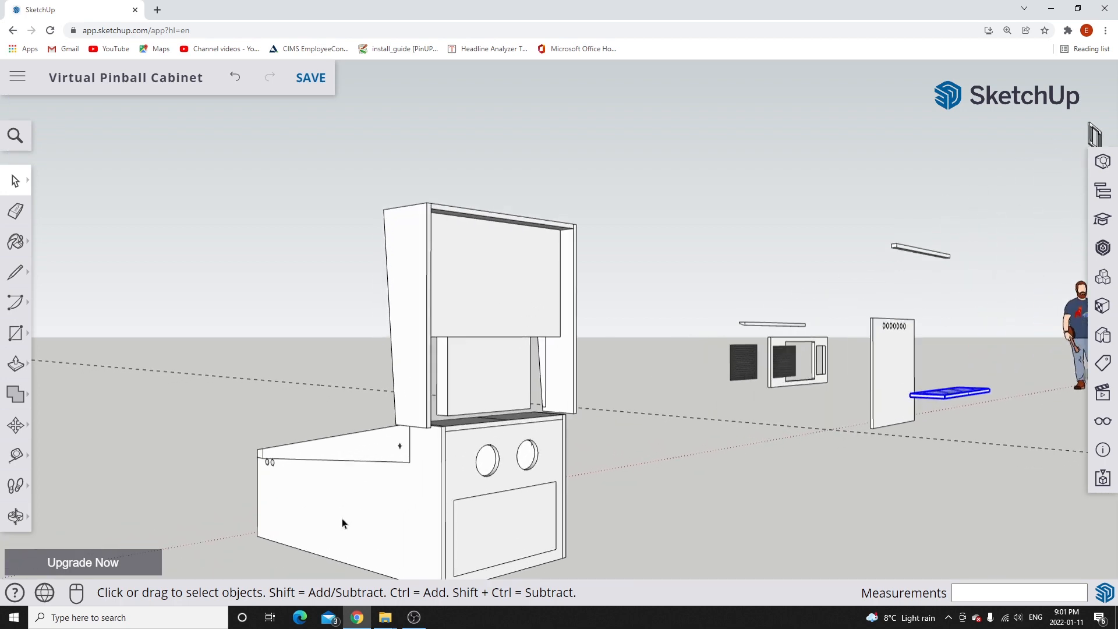
# Examine the front of the stripped copy, checking the side panel edges around the two screens and the open body below.
pyautogui.moveTo(550, 347); pyautogui.dragTo(799, 374, button='middle')
pyautogui.moveTo(512, 477); pyautogui.dragTo(718, 446, button='middle')
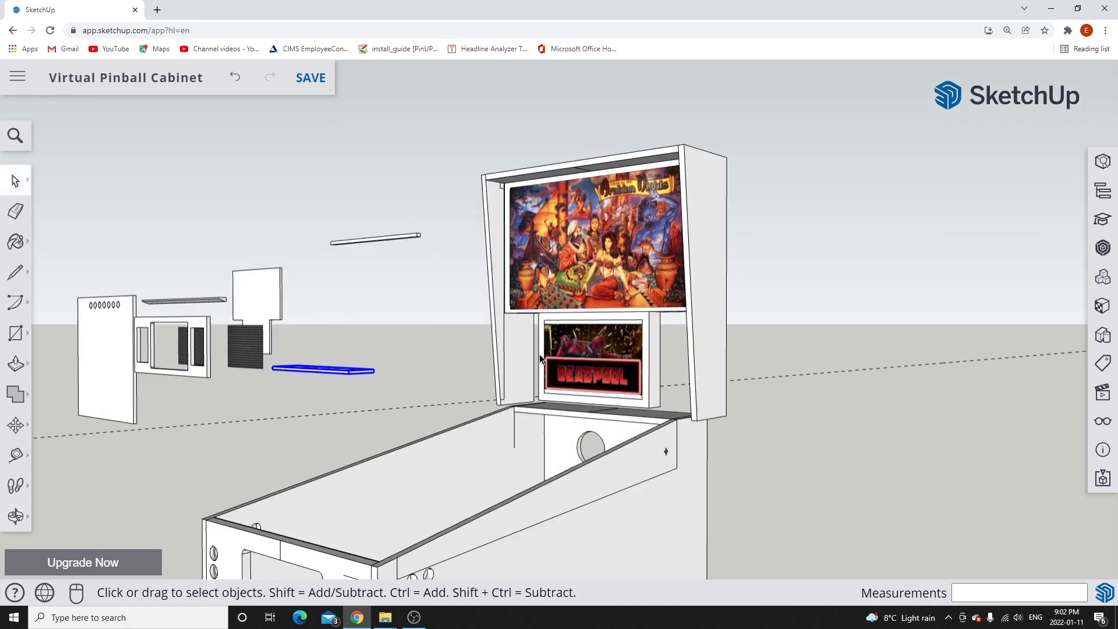
pyautogui.scroll(5, 536, 354)
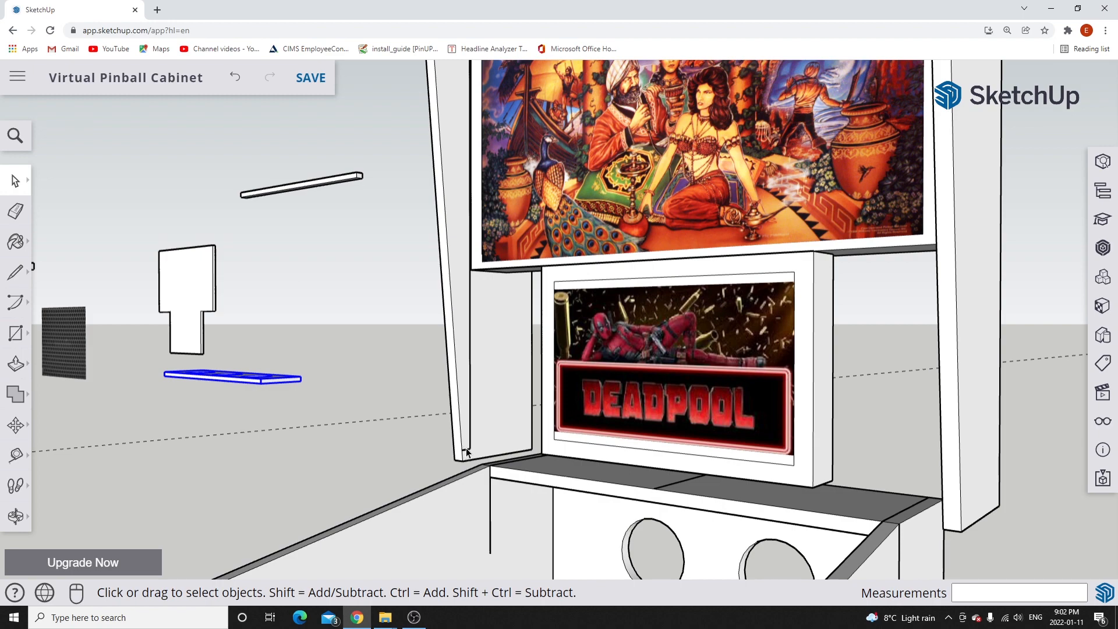
pyautogui.scroll(-5, 466, 285)
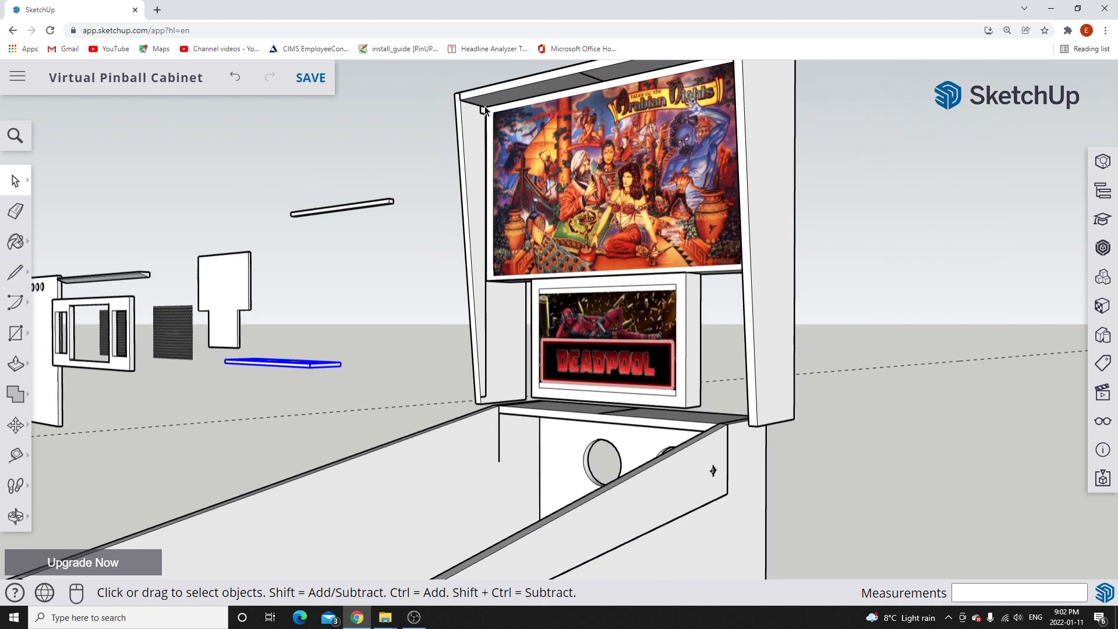
pyautogui.scroll(-3, 466, 180)
pyautogui.moveTo(455, 373); pyautogui.dragTo(442, 419, button='middle')
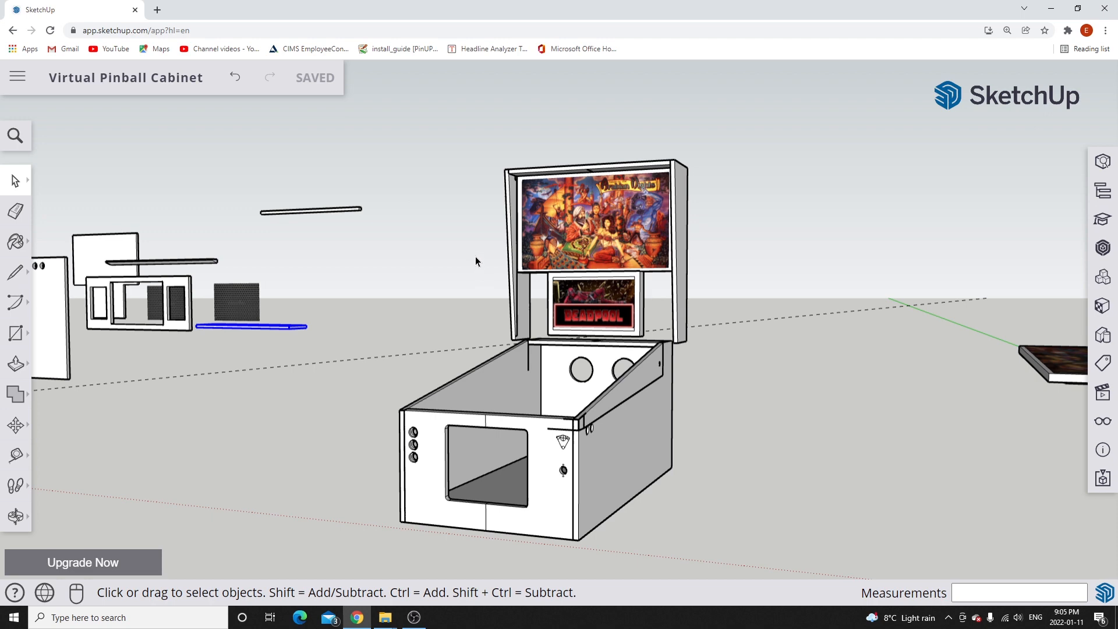
# Draw an 8' by 4' rectangular sheet on the ground near the removed backbox parts, with its long edges along the green axis.
pyautogui.scroll(-10, 451, 257)
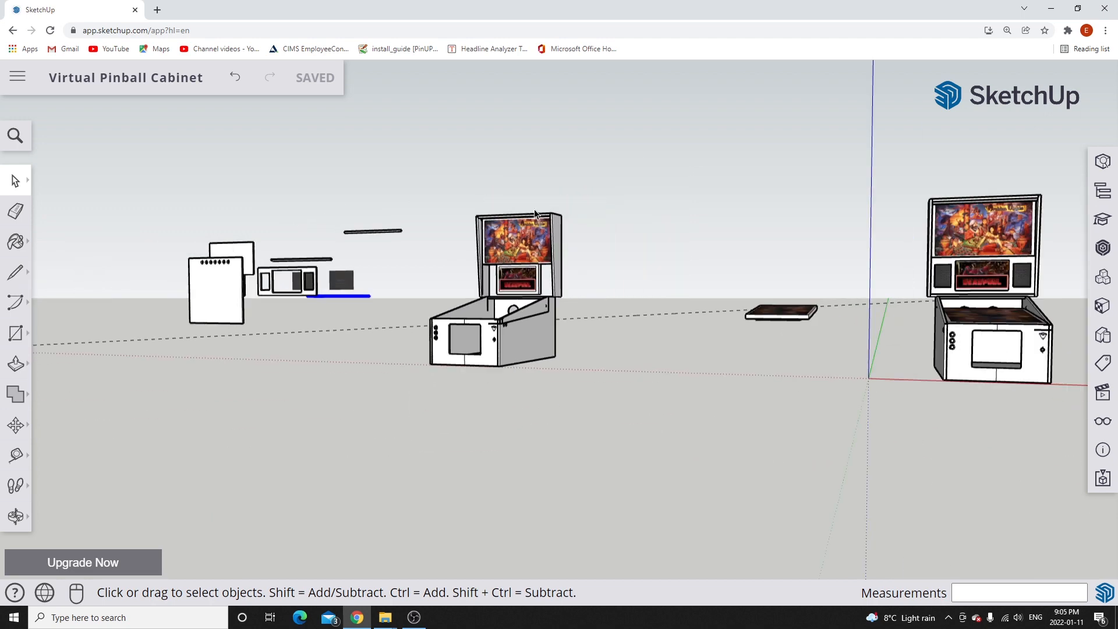
pyautogui.moveTo(510, 243); pyautogui.dragTo(437, 478, button='middle')
pyautogui.scroll(5, 565, 143)
pyautogui.scroll(-2, 505, 432)
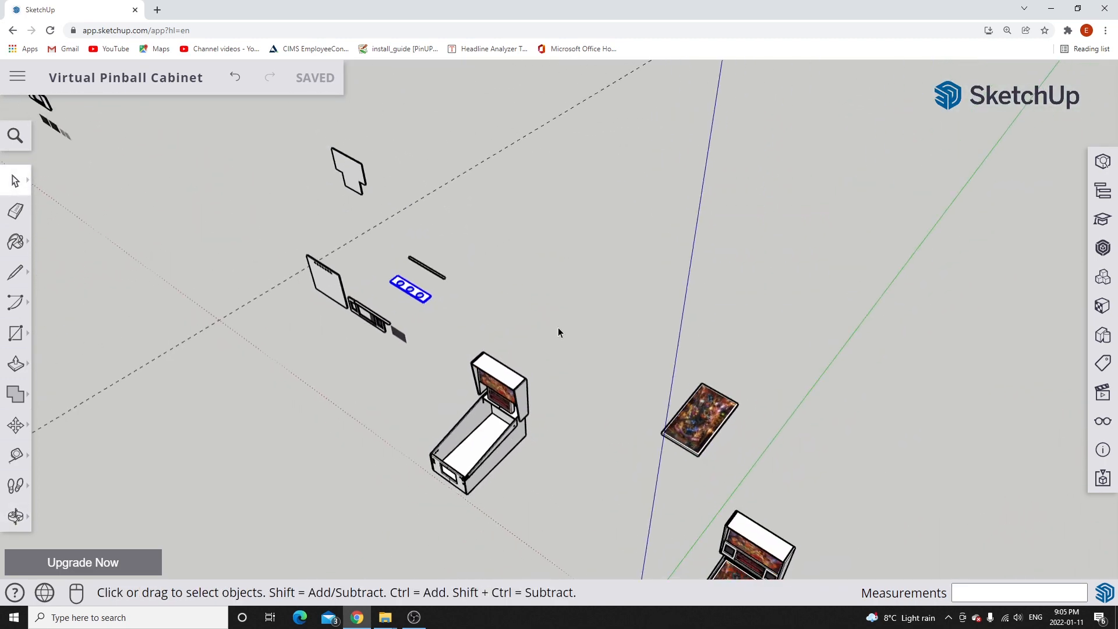
pyautogui.scroll(4, 630, 161)
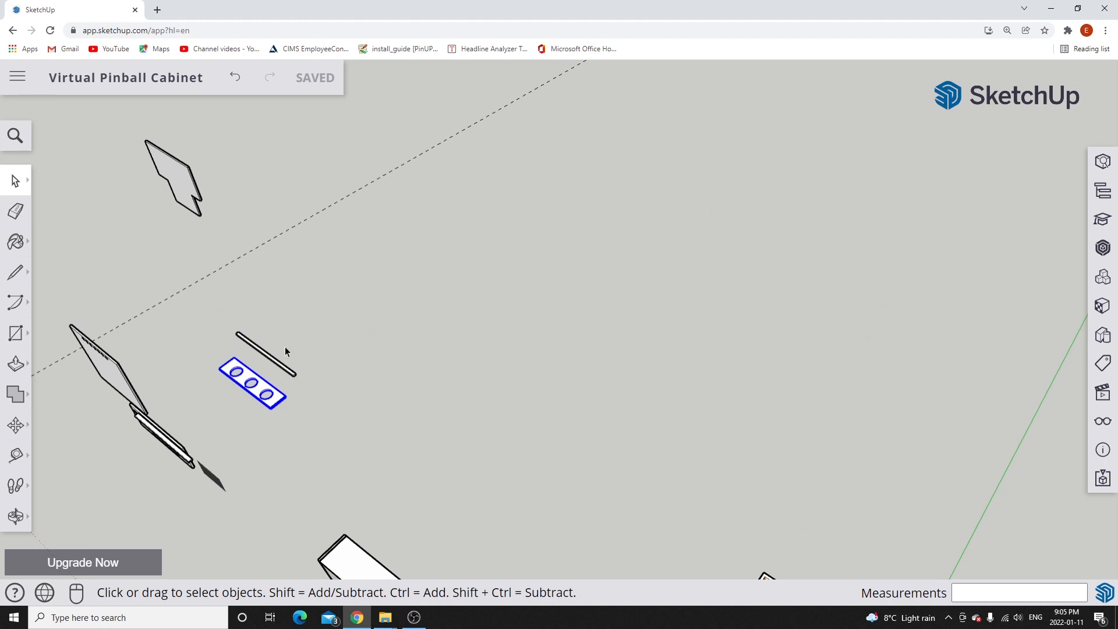
pyautogui.click(15, 272)
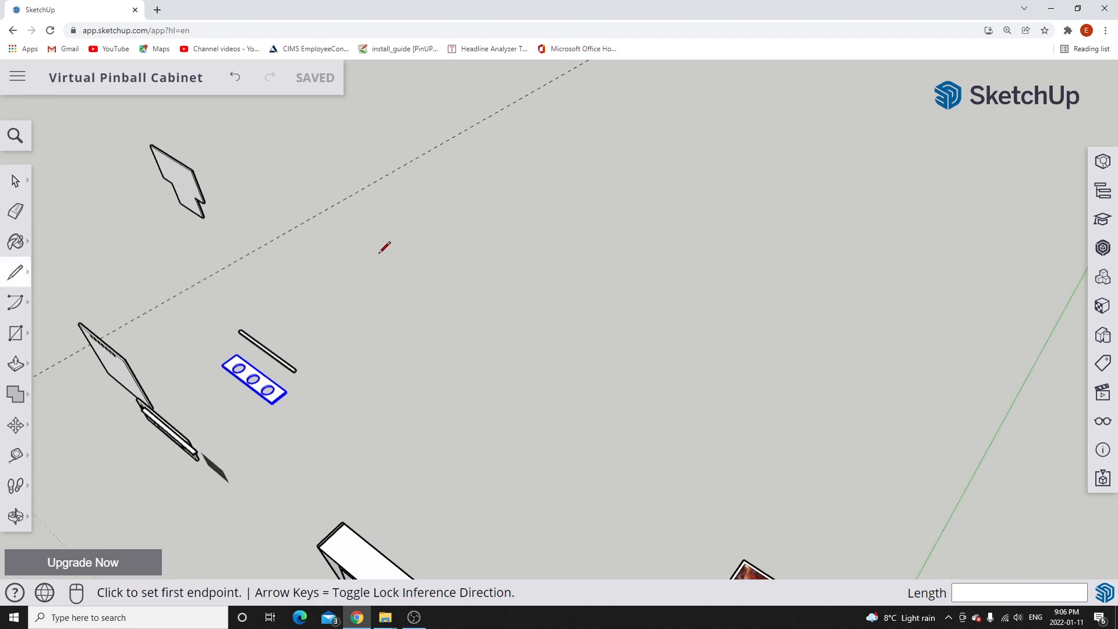
pyautogui.click(396, 266)
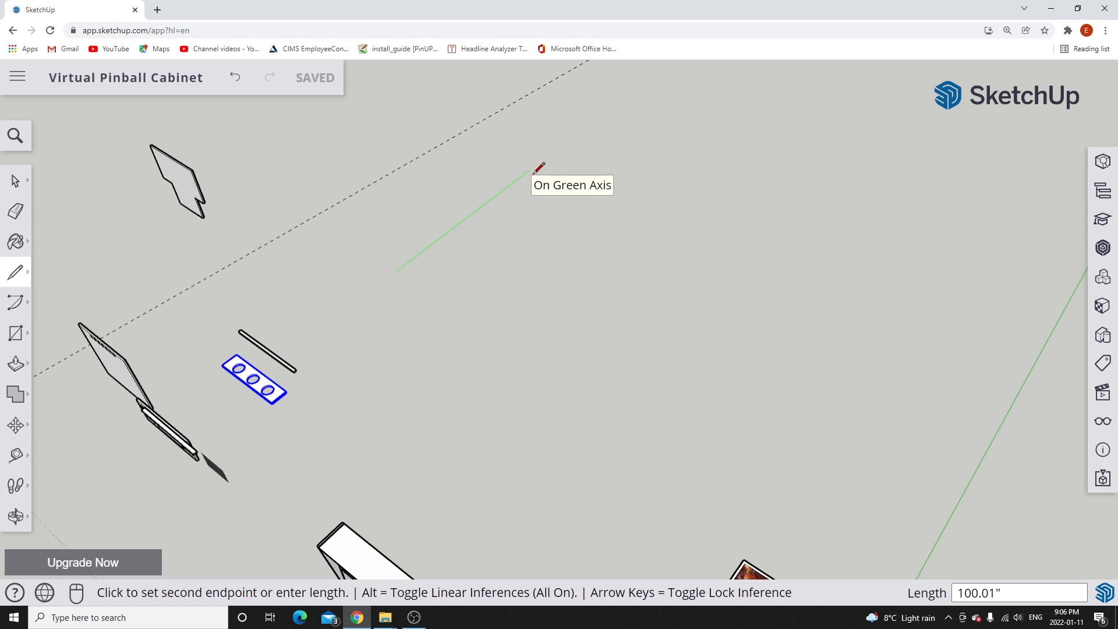
pyautogui.write('8')
pyautogui.press('Return')
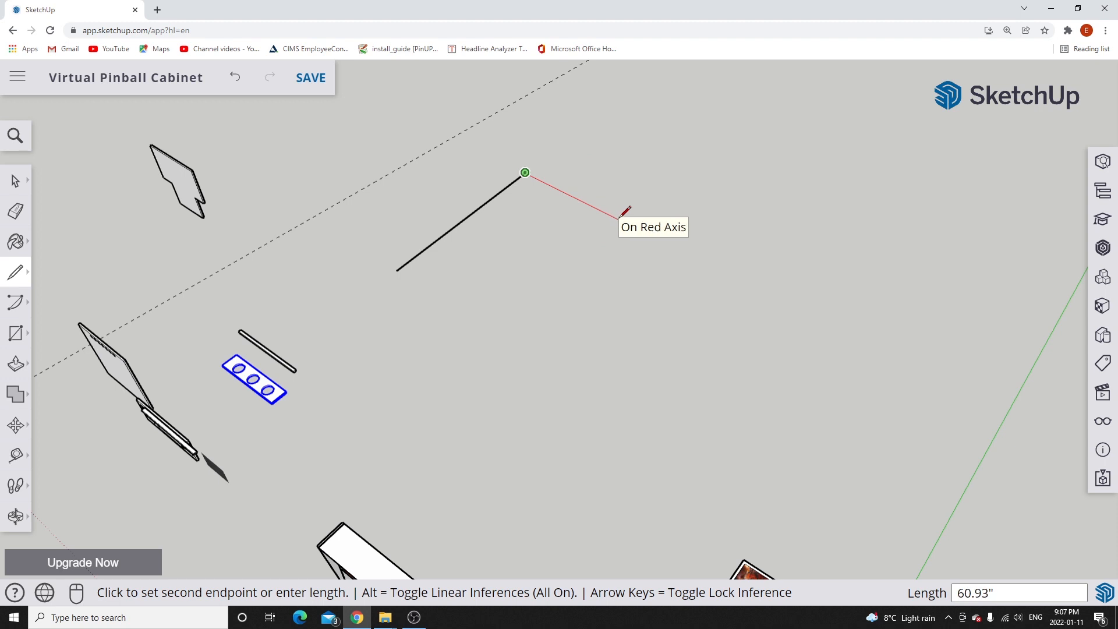
pyautogui.write('4')
pyautogui.press('Return')
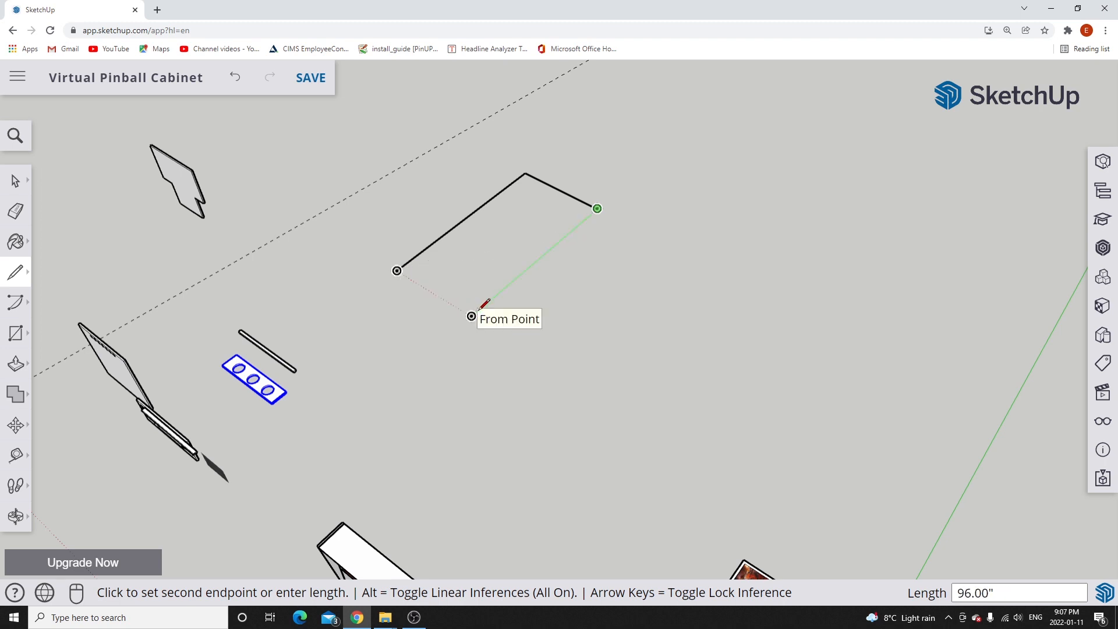
pyautogui.click(471, 316)
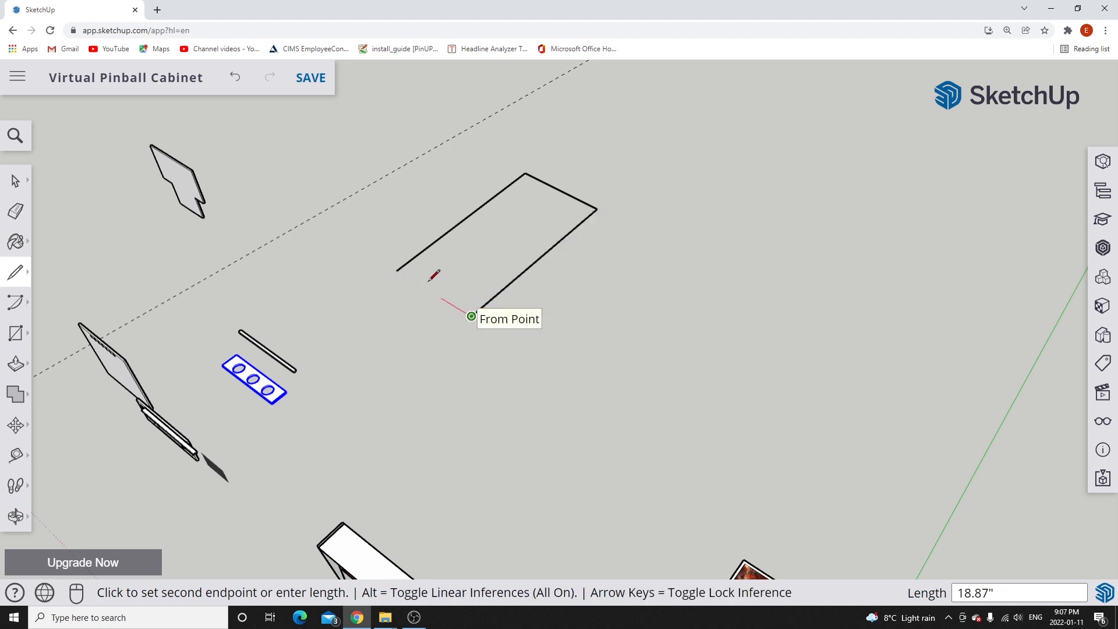
pyautogui.click(397, 271)
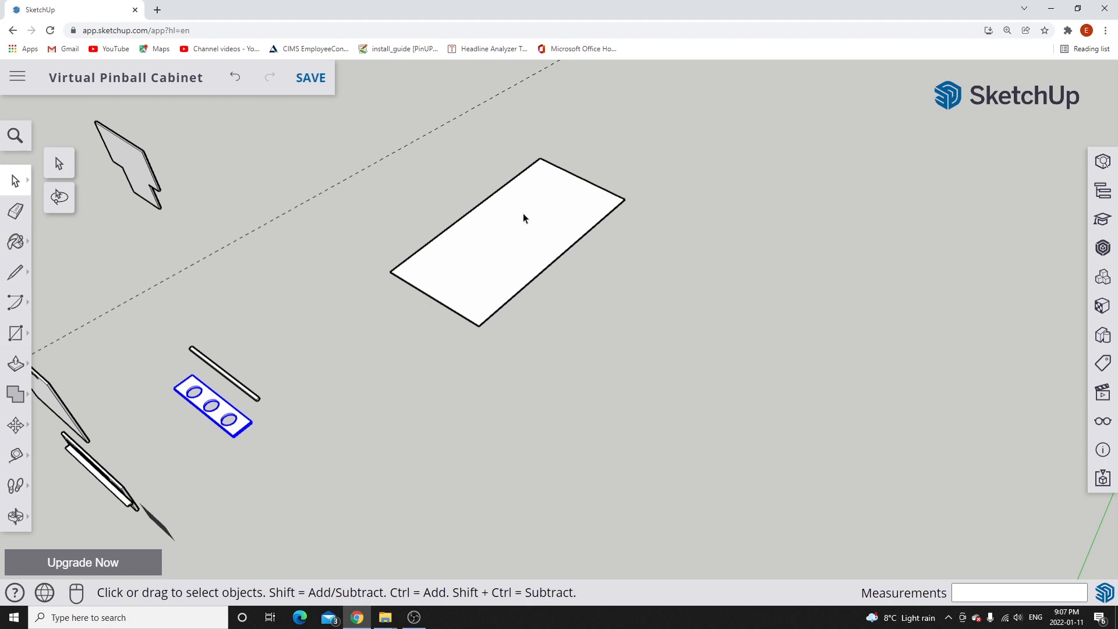
# Move the left side panel of the cabinet body about 173" out of the stripped copy, placing it upright beside the 8' by 4' sheet.
pyautogui.click(16, 181)
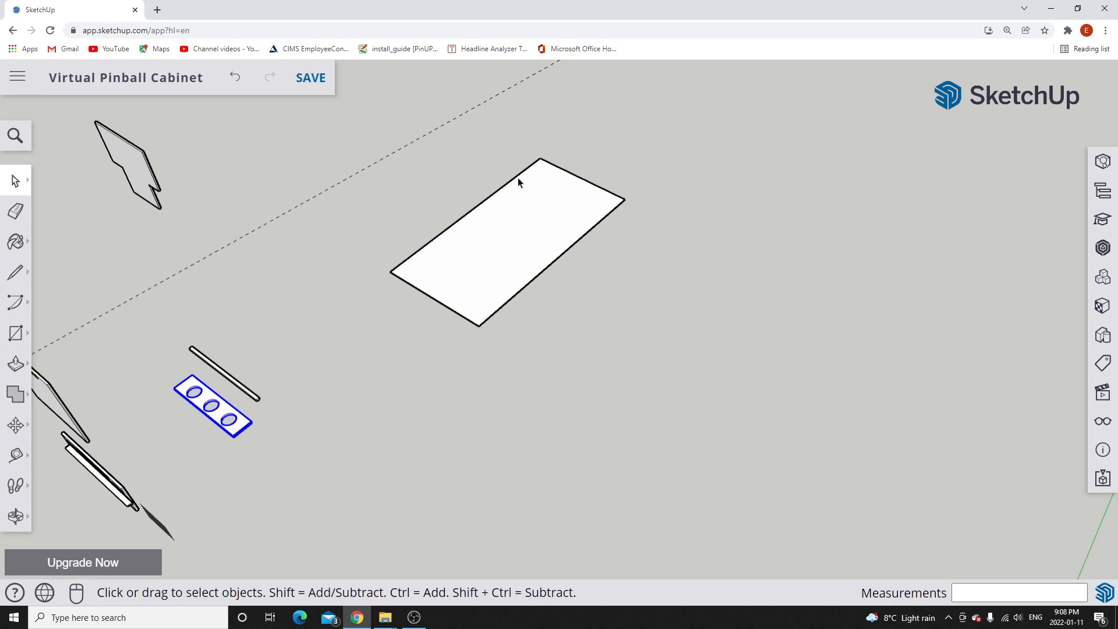
pyautogui.scroll(-4, 501, 202)
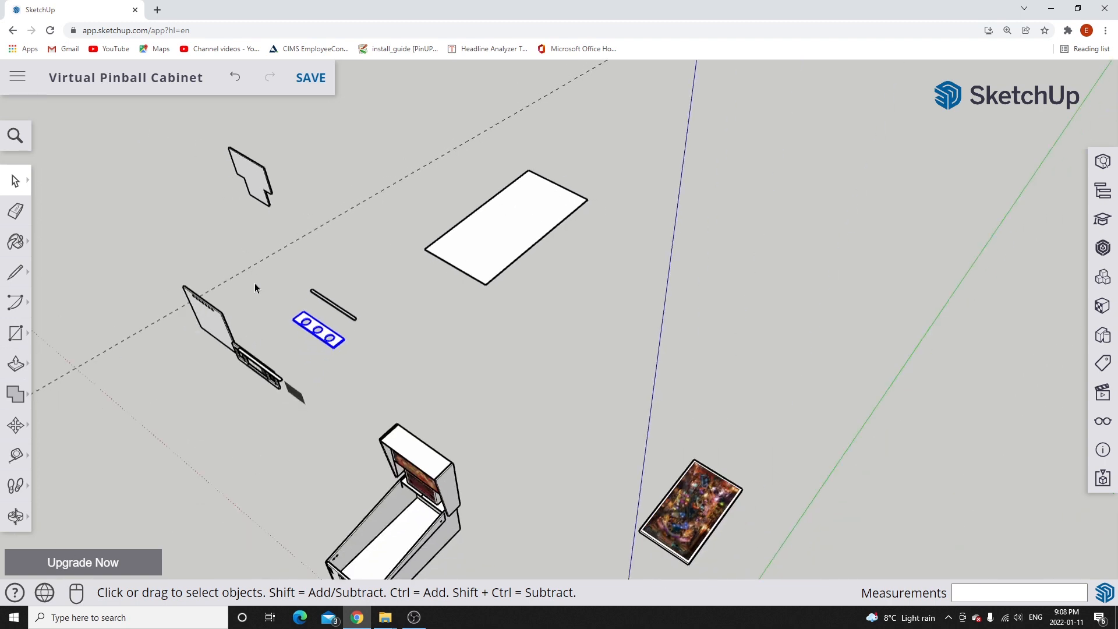
pyautogui.scroll(3, 225, 306)
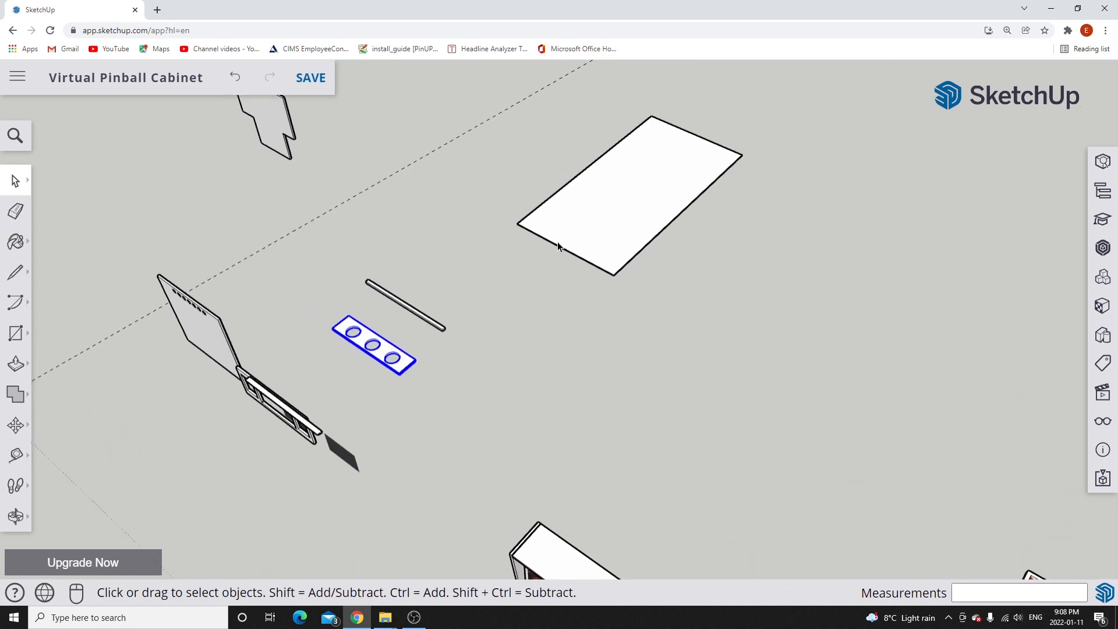
pyautogui.scroll(-4, 274, 287)
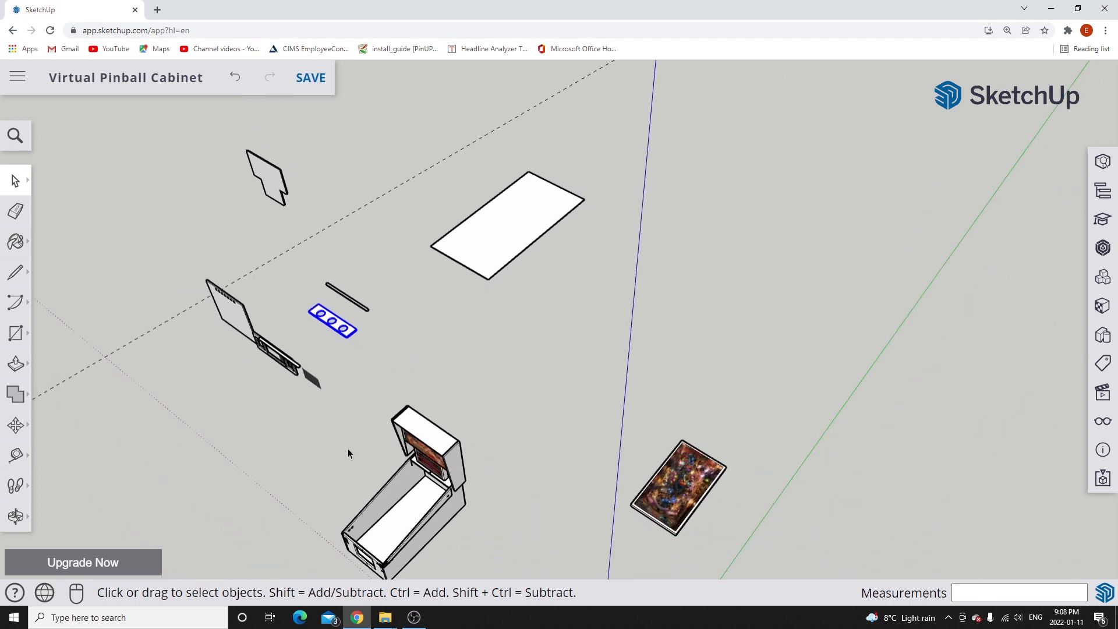
pyautogui.click(401, 484)
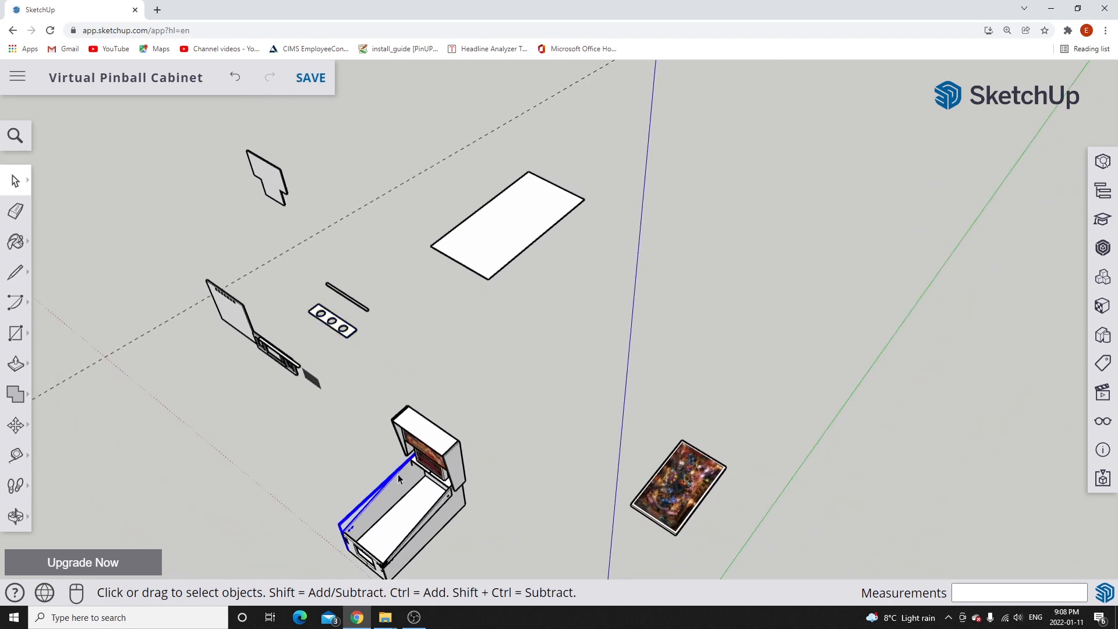
pyautogui.click(16, 425)
pyautogui.press('q')
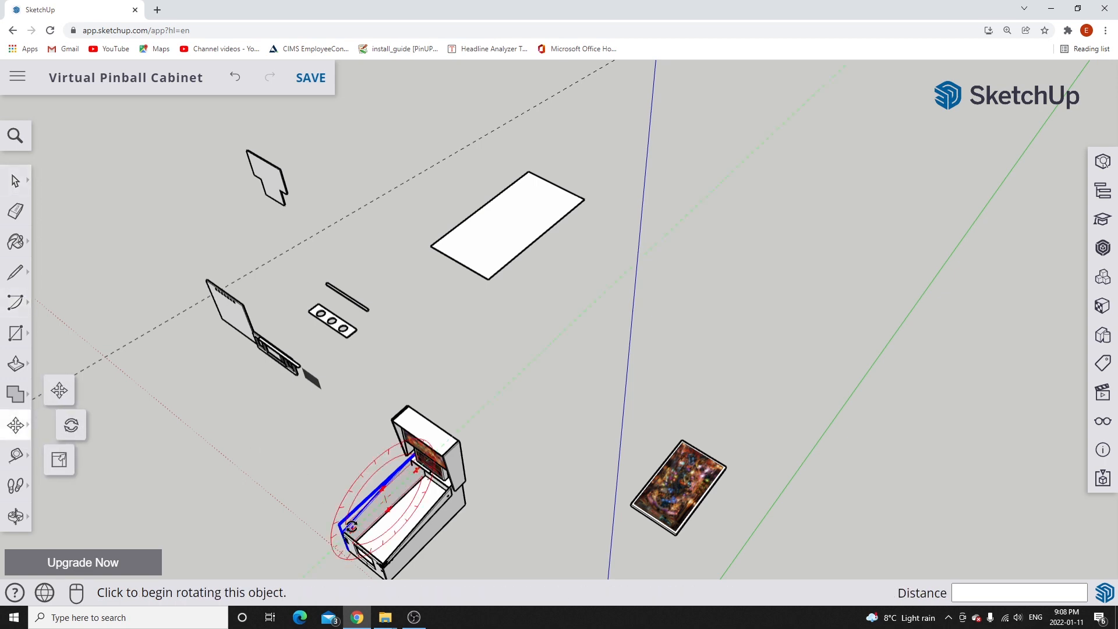
pyautogui.press('m')
pyautogui.scroll(3, 350, 516)
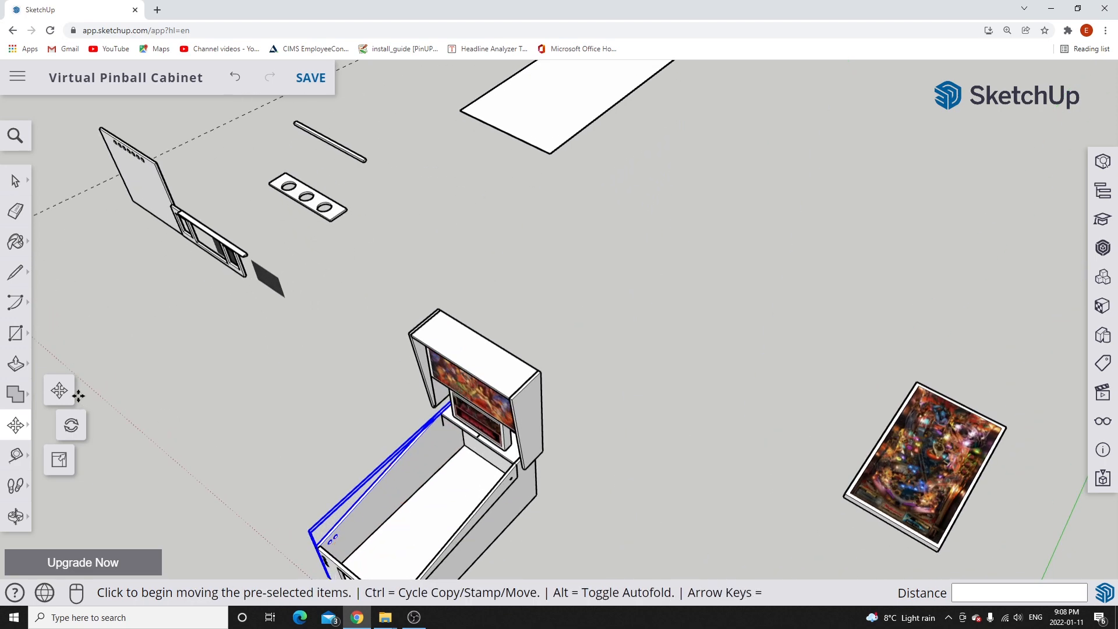
pyautogui.click(60, 390)
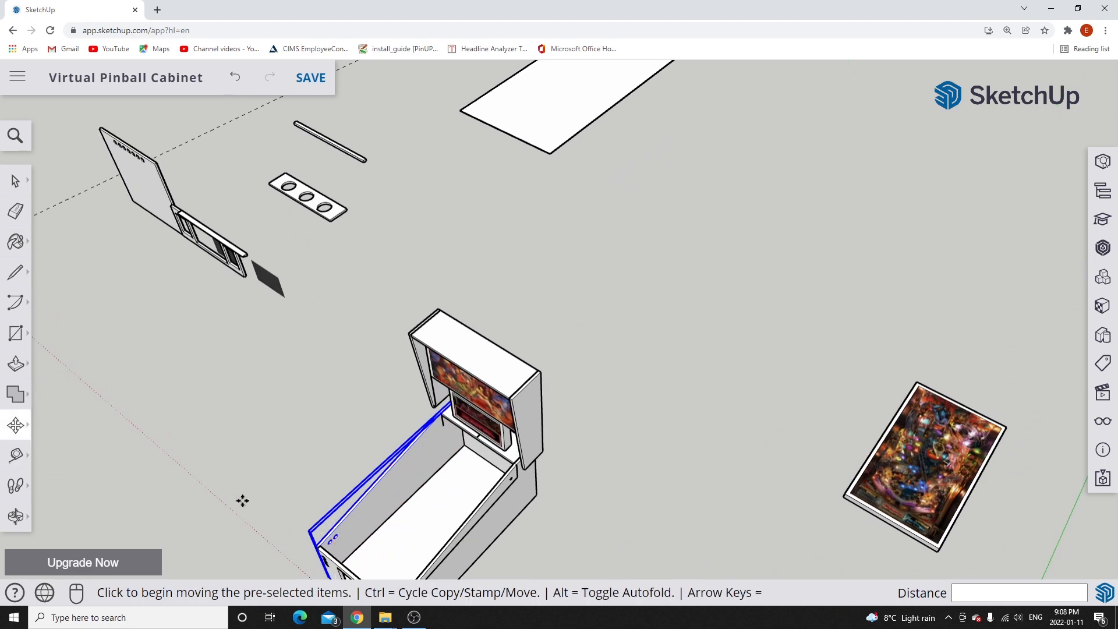
pyautogui.click(315, 531)
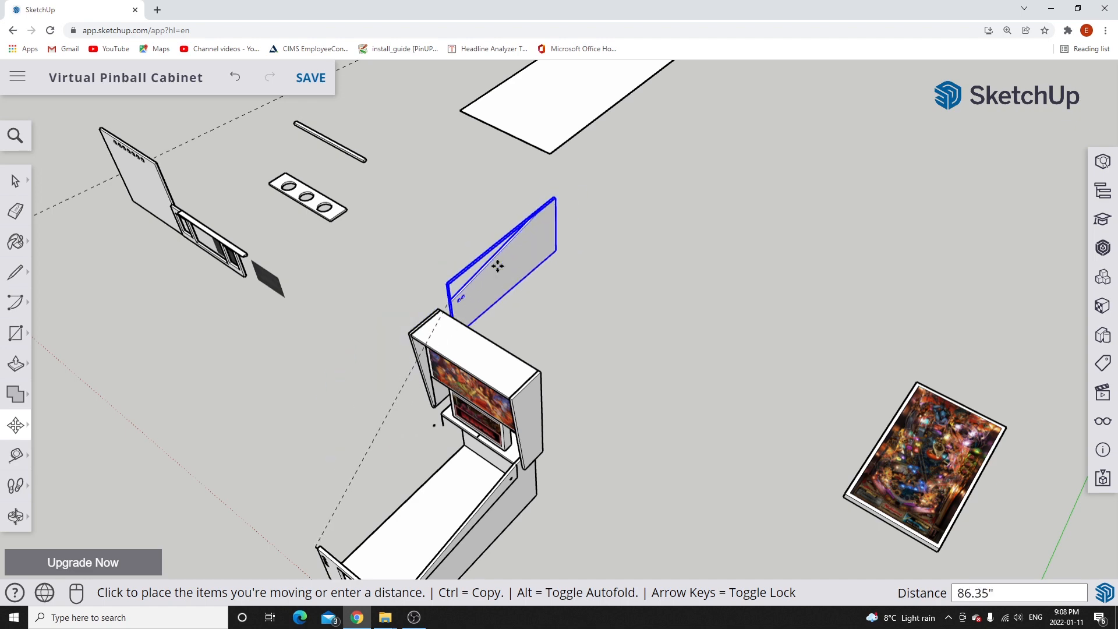
pyautogui.click(599, 154)
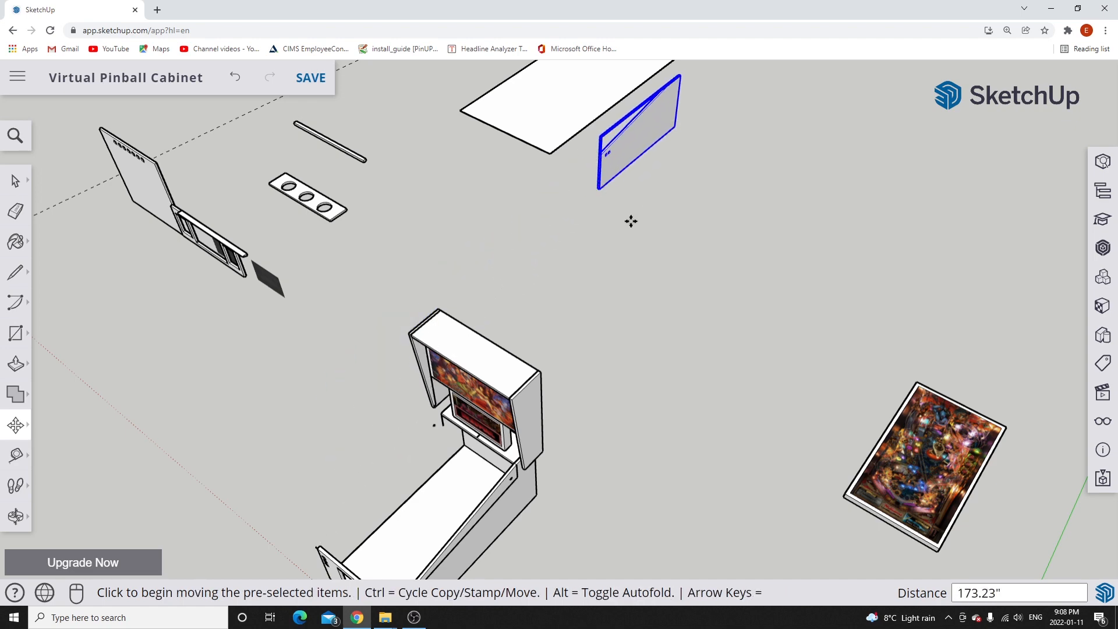
pyautogui.scroll(-1, 605, 481)
pyautogui.scroll(4, 658, 154)
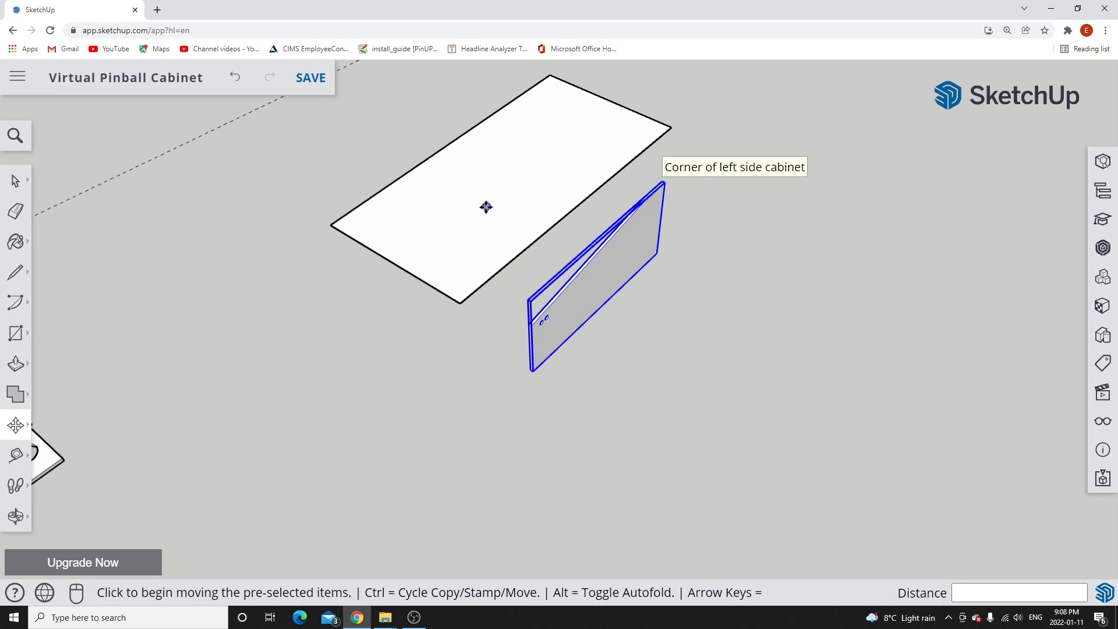
# Rotate the removed left side panel 90 degrees about its lower front corner to lay it flat on the ground.
pyautogui.click(16, 181)
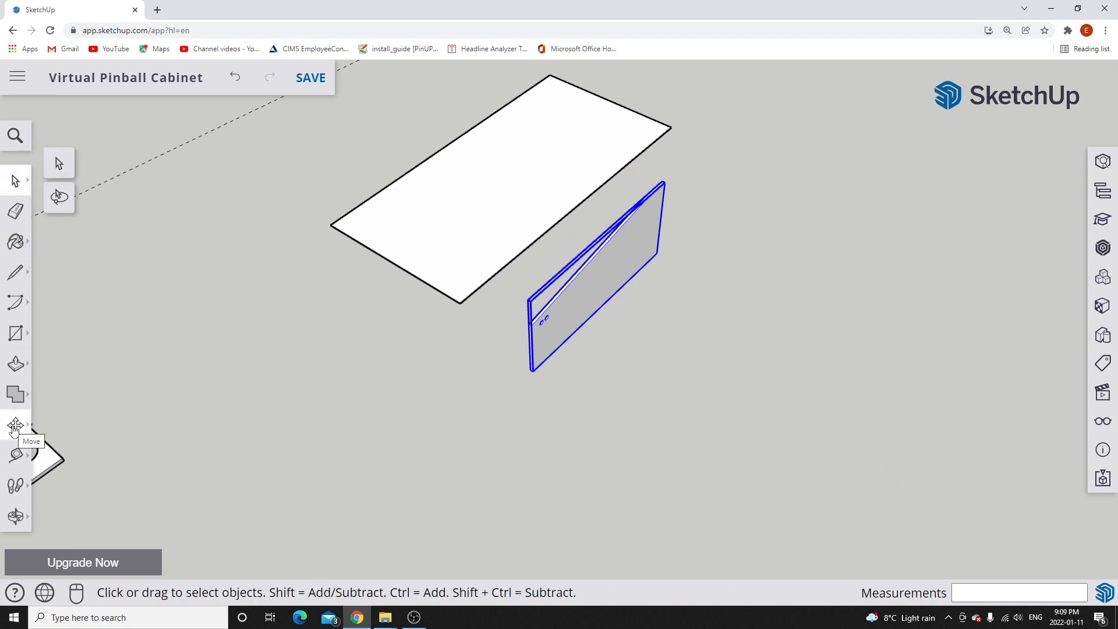
pyautogui.click(15, 428)
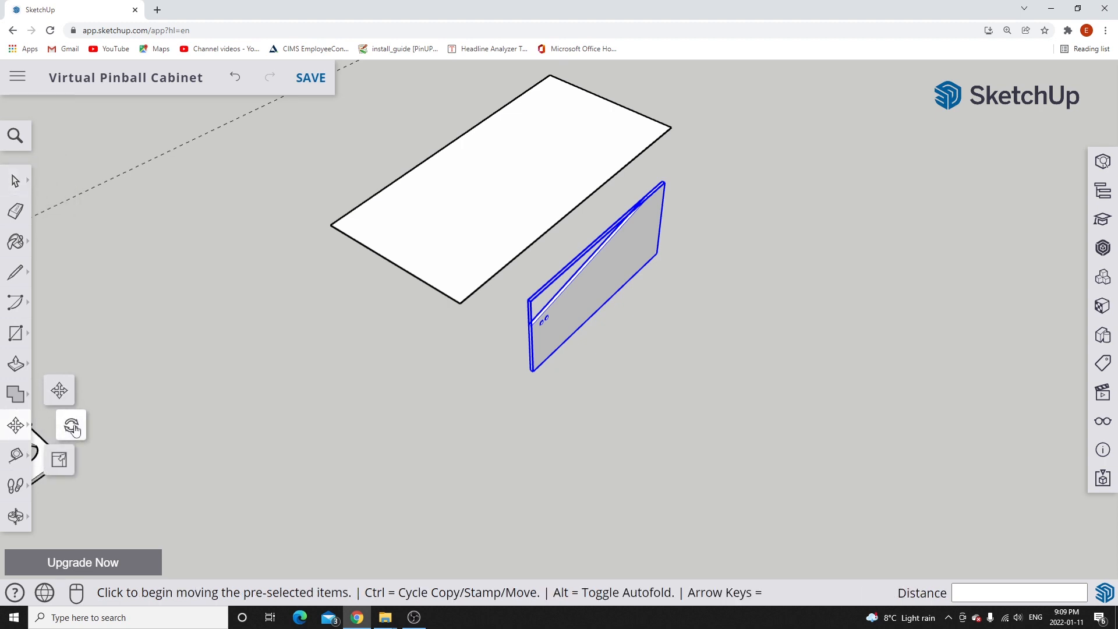
pyautogui.click(71, 426)
pyautogui.scroll(5, 505, 367)
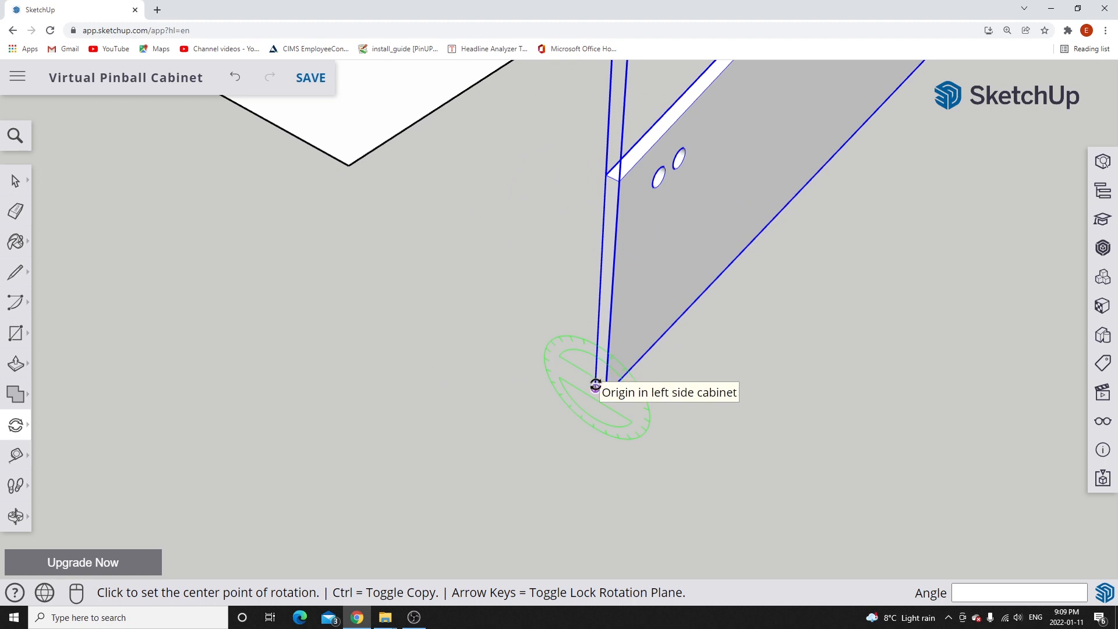
pyautogui.click(595, 386)
pyautogui.scroll(-2, 595, 385)
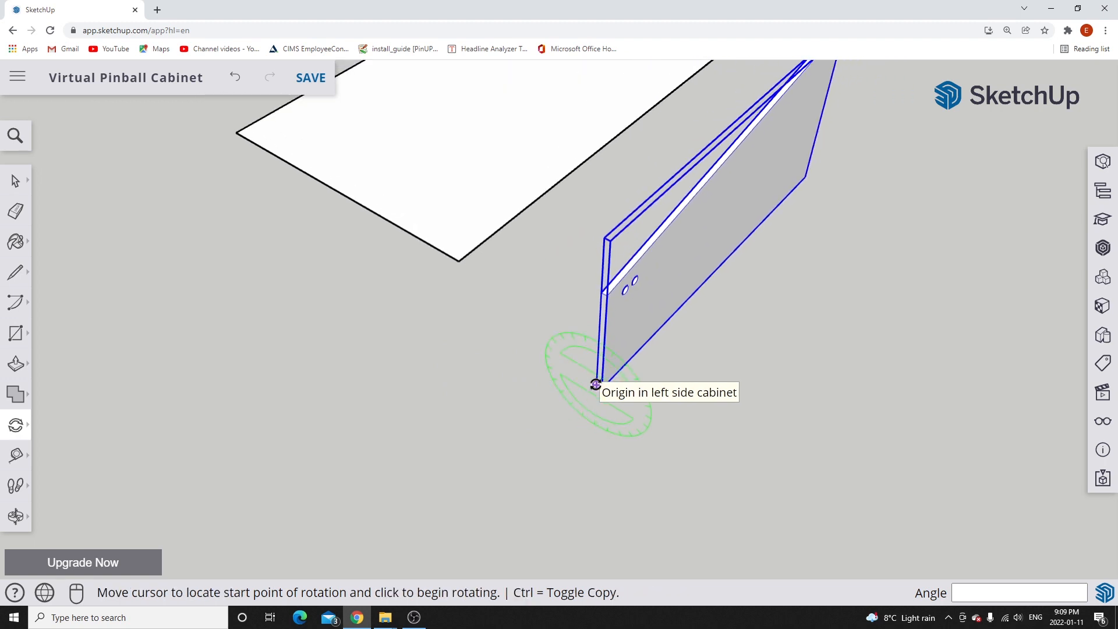
pyautogui.scroll(4, 595, 297)
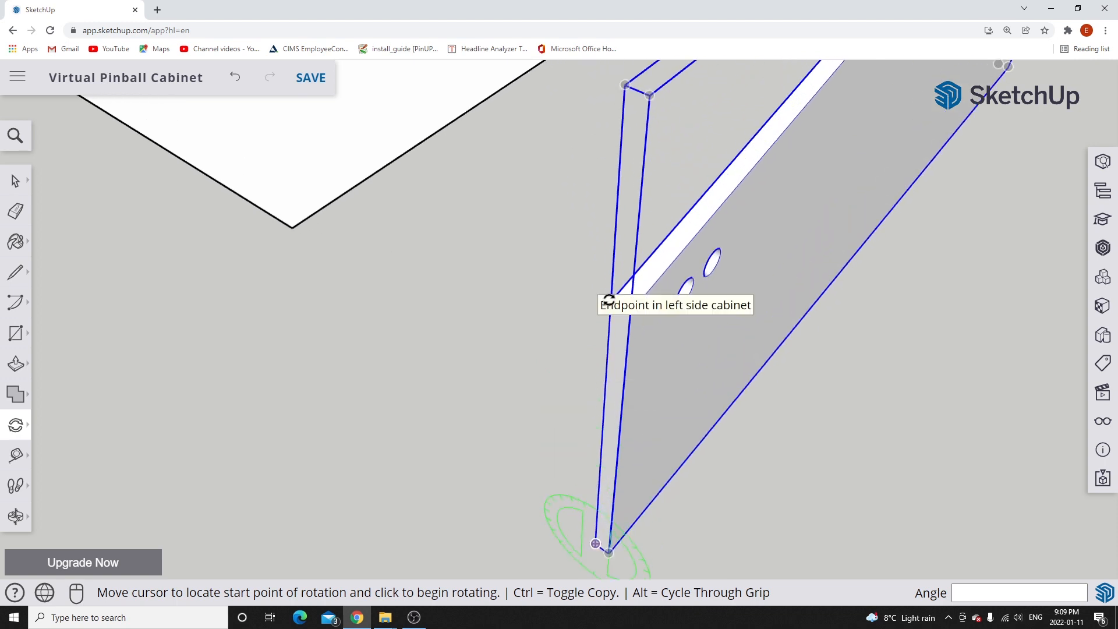
pyautogui.click(608, 299)
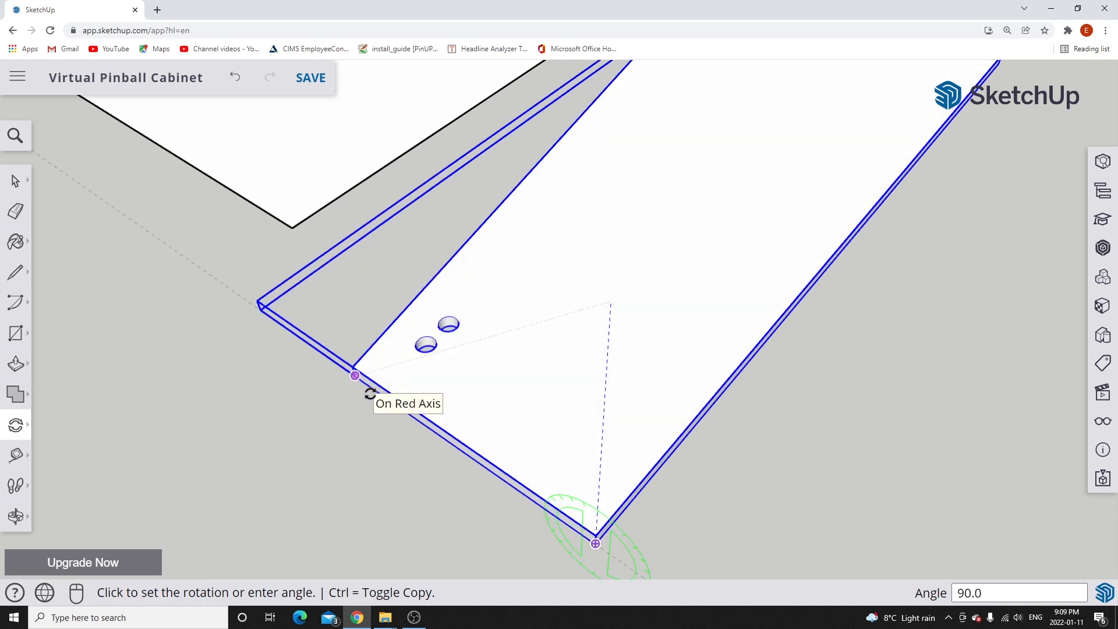
pyautogui.click(370, 393)
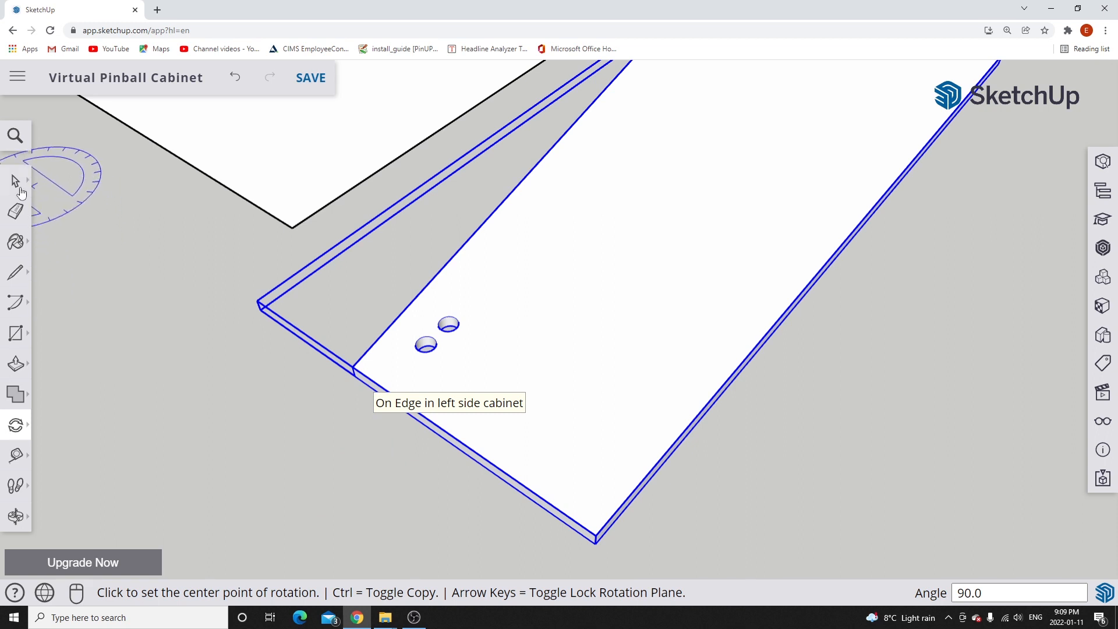
pyautogui.click(16, 181)
pyautogui.click(190, 365)
# Move the flat left side panel onto the 8' by 4' sheet, aligning its square lower front corner with the sheet's nearest corner.
pyautogui.moveTo(188, 350); pyautogui.dragTo(242, 351, button='middle')
pyautogui.moveTo(632, 412); pyautogui.dragTo(536, 470, button='middle')
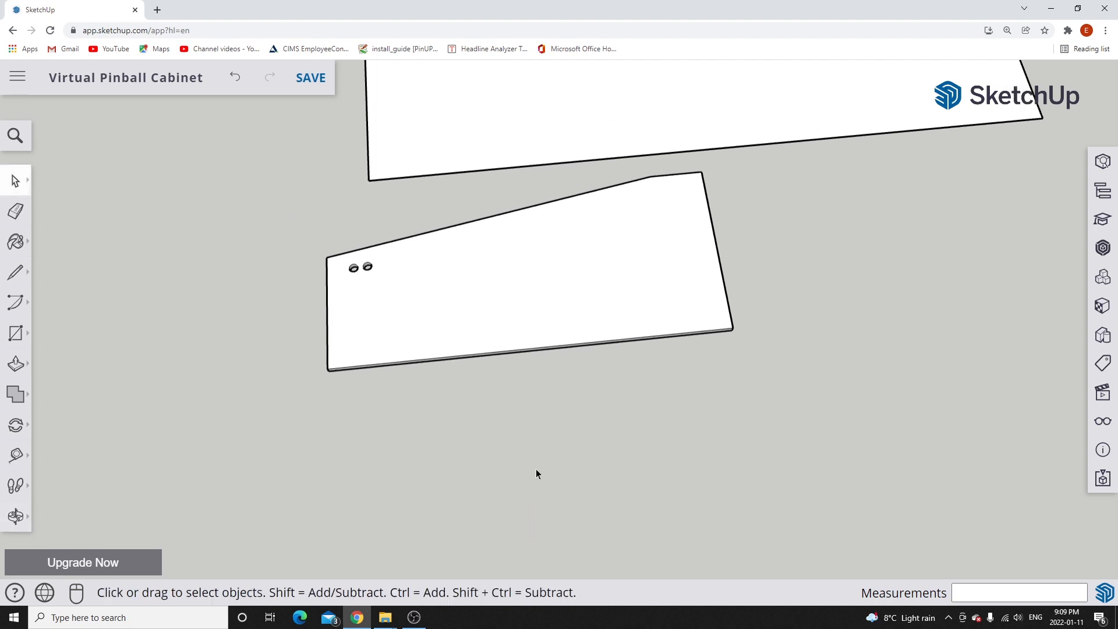
pyautogui.scroll(-3, 541, 469)
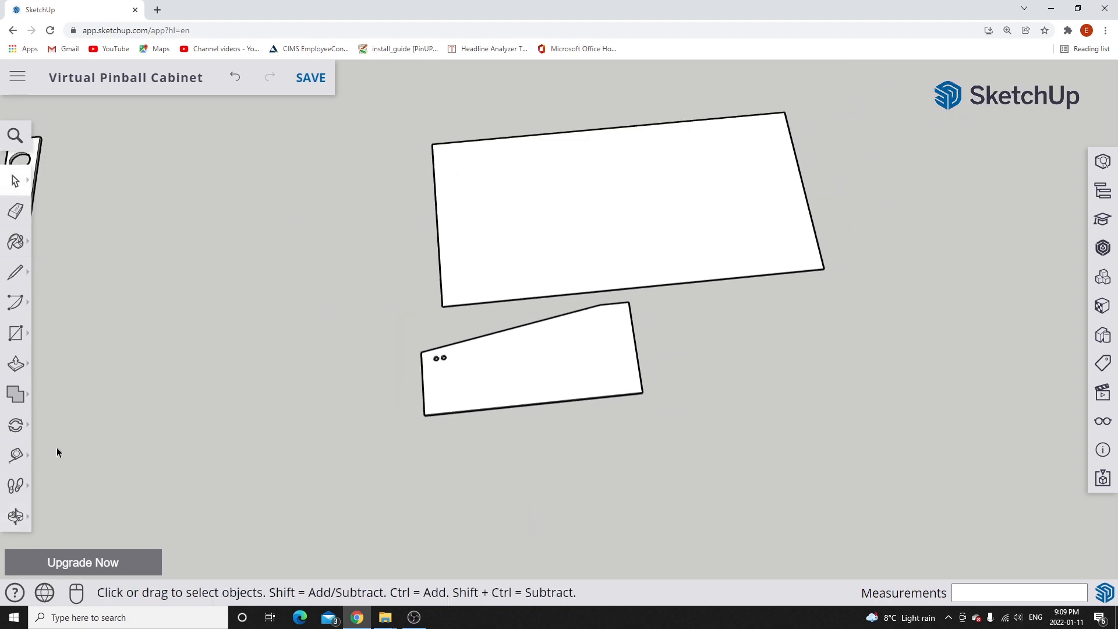
pyautogui.click(16, 425)
pyautogui.click(60, 391)
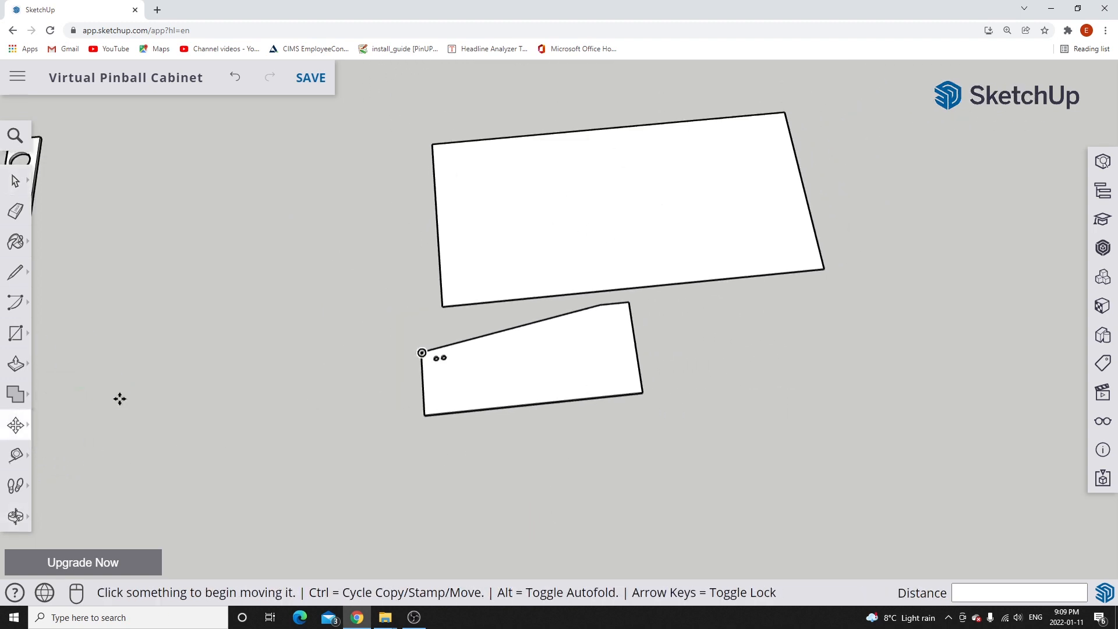
pyautogui.scroll(5, 444, 410)
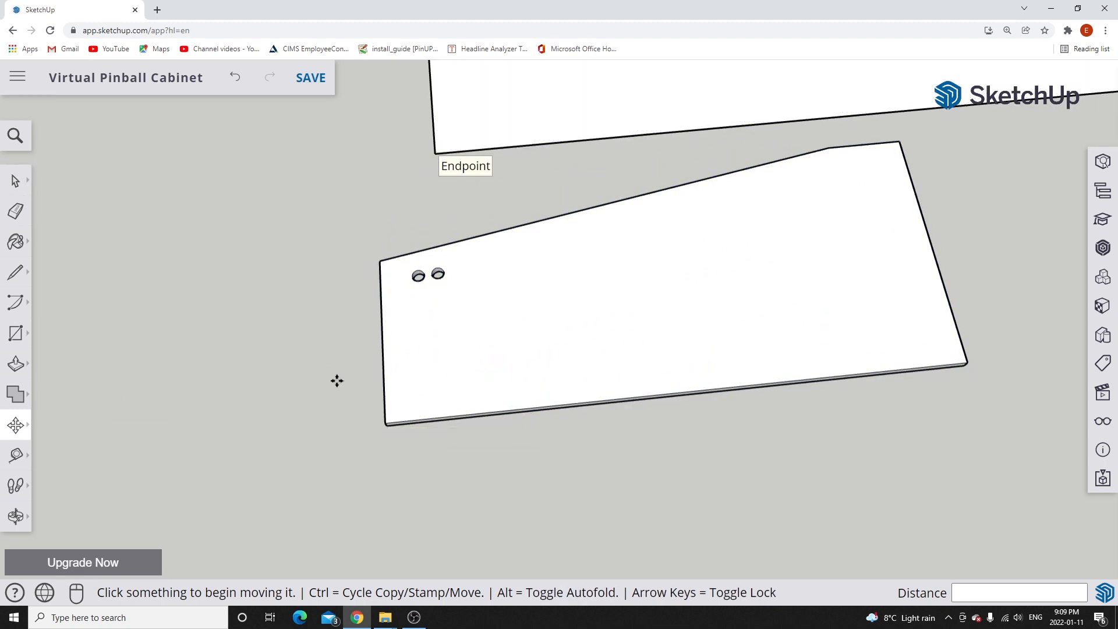
pyautogui.scroll(6, 384, 416)
pyautogui.scroll(2, 379, 414)
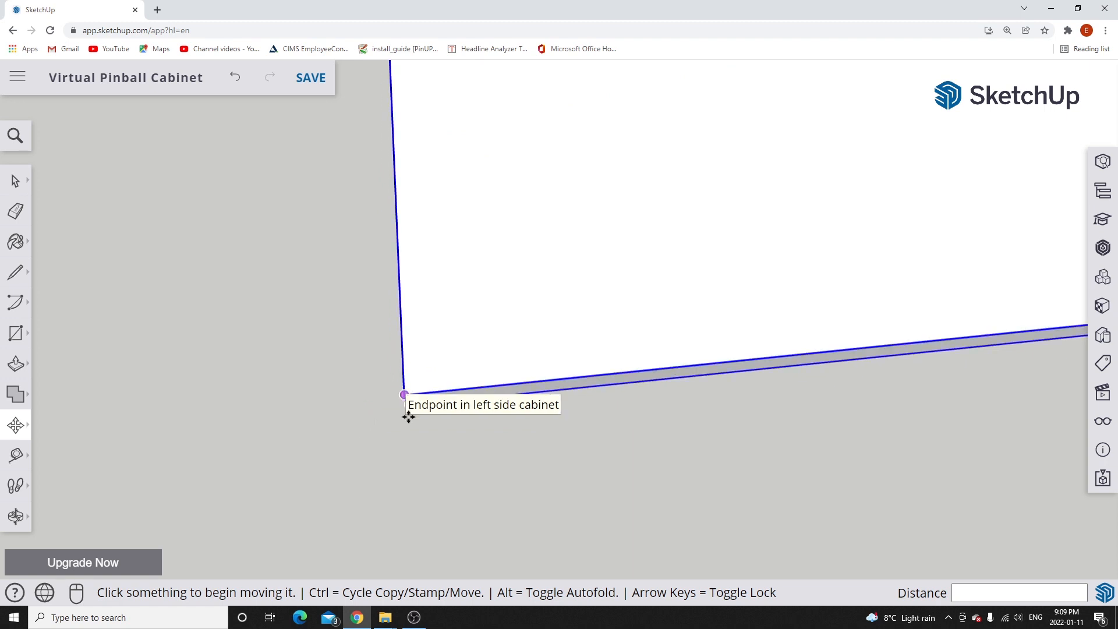
pyautogui.click(409, 416)
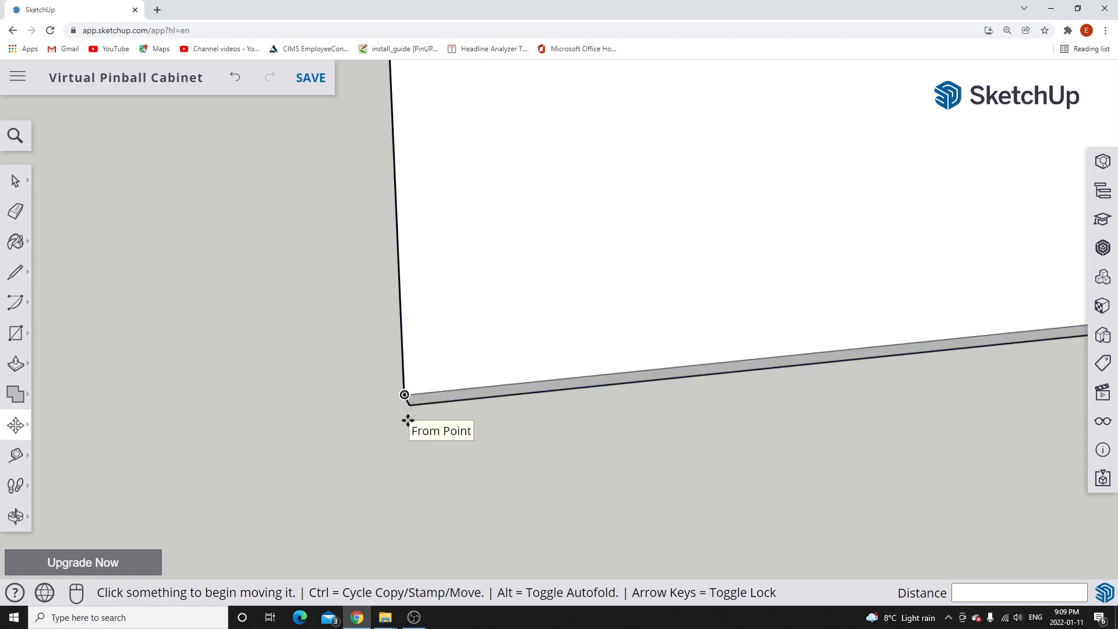
pyautogui.click(407, 389)
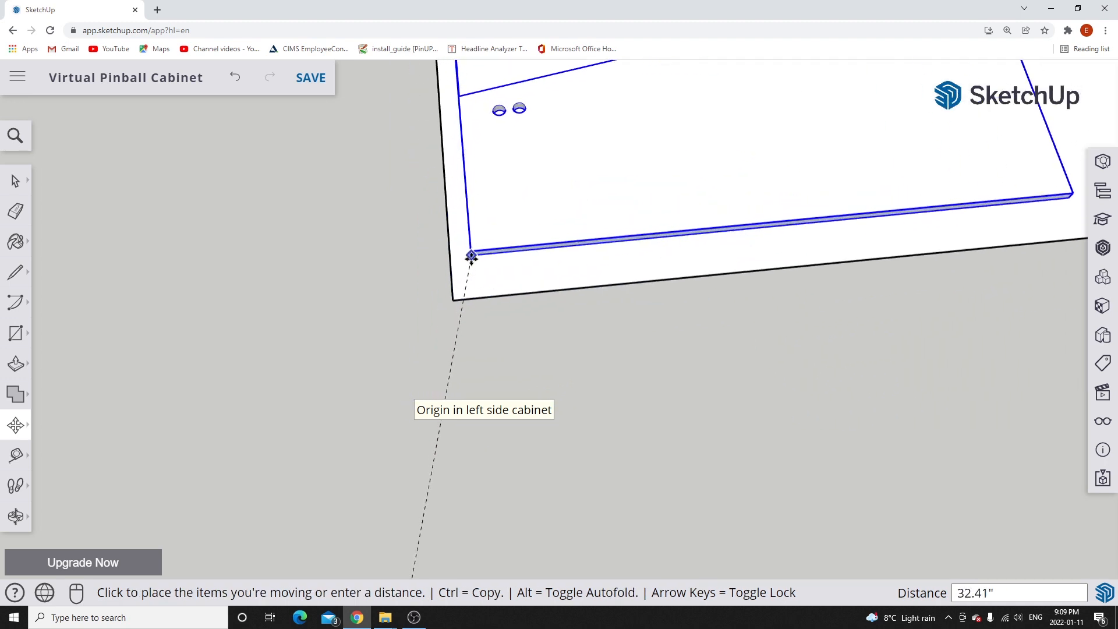
pyautogui.click(438, 333)
pyautogui.scroll(-3, 392, 385)
pyautogui.scroll(-2, 392, 384)
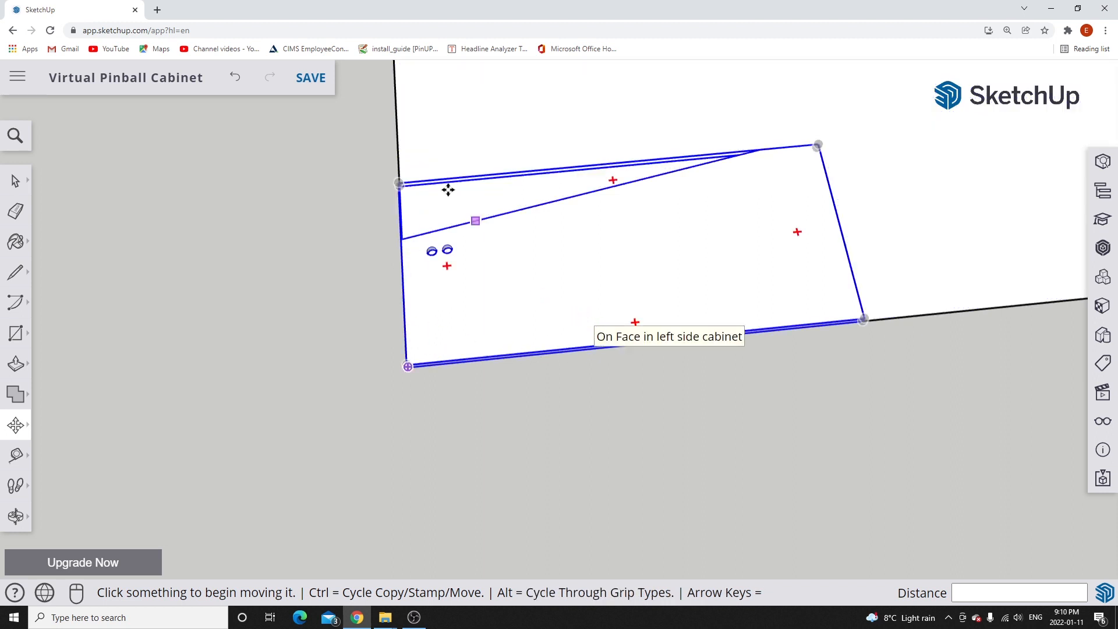
pyautogui.click(17, 181)
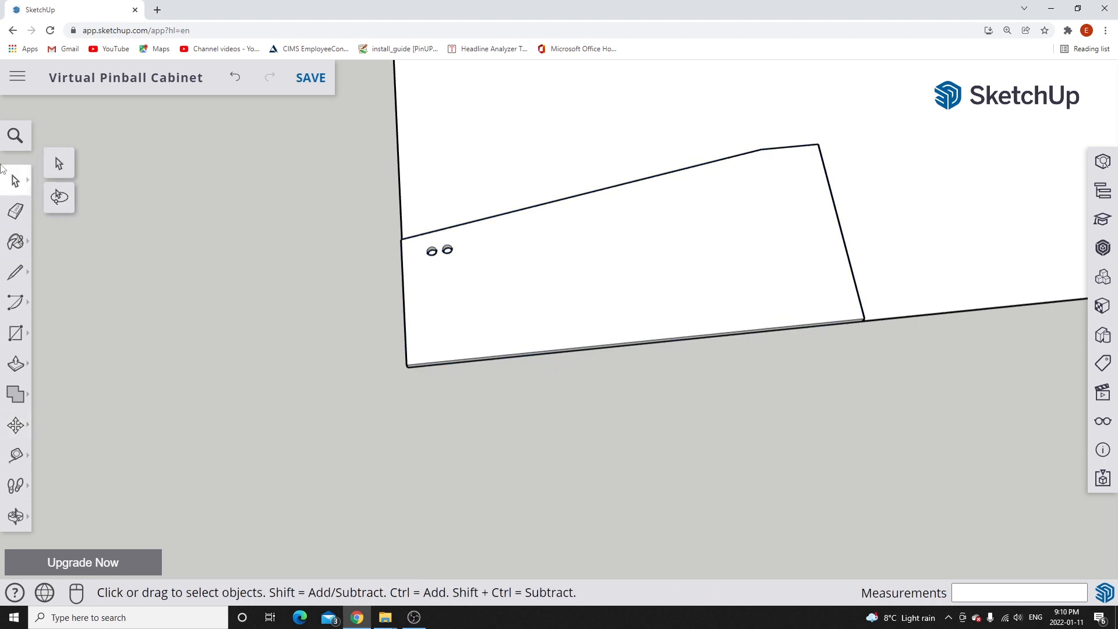
# Move the right side panel of the cabinet body about 180" out of the stripped copy, placing it upright beside the sheet.
pyautogui.scroll(-4, 281, 242)
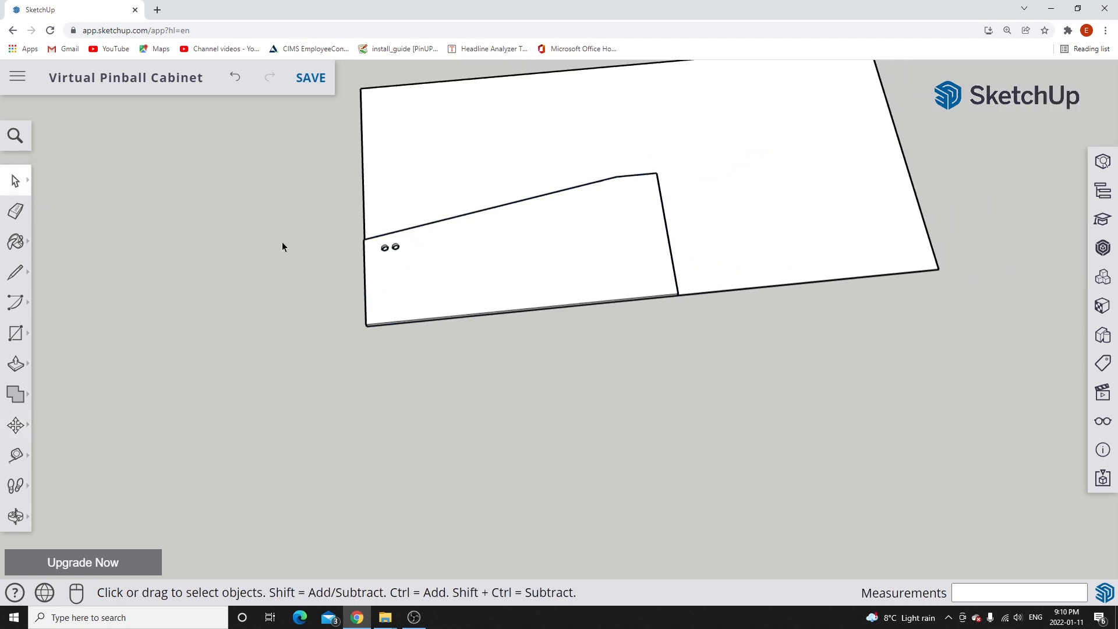
pyautogui.scroll(-1, 282, 242)
pyautogui.scroll(-2, 556, 382)
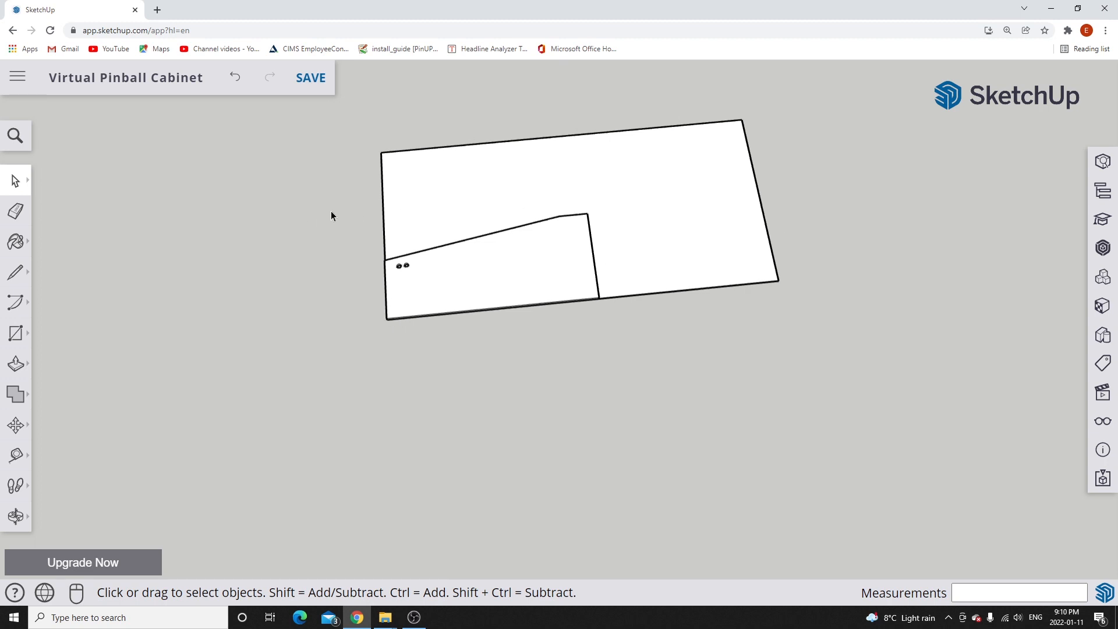
pyautogui.scroll(-5, 331, 211)
pyautogui.scroll(-3, 593, 178)
pyautogui.scroll(-1, 599, 176)
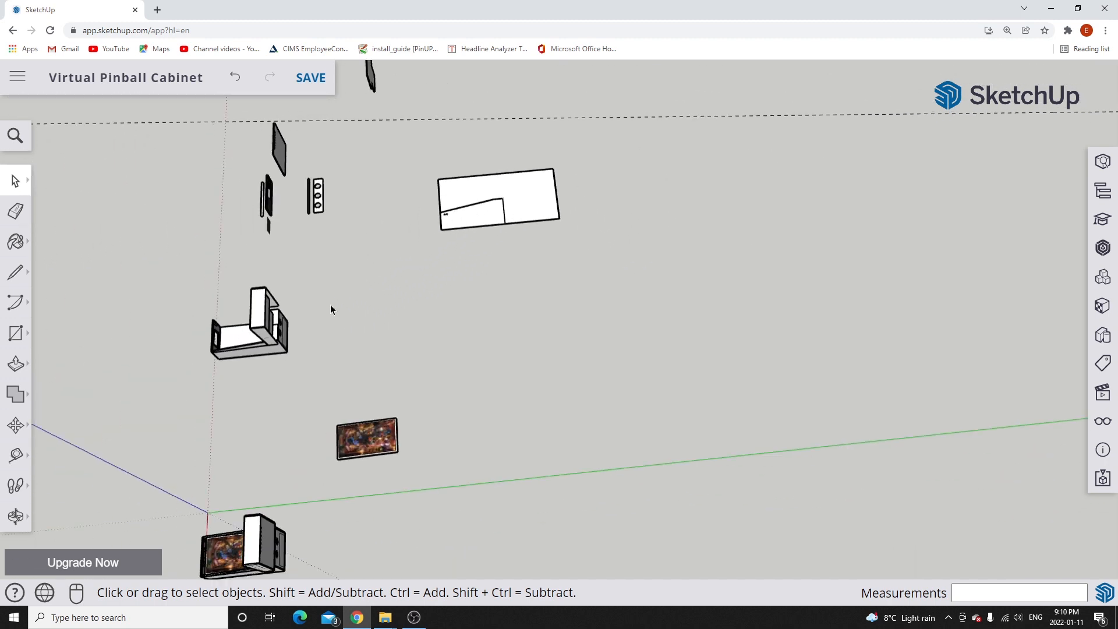
pyautogui.scroll(8, 246, 351)
pyautogui.moveTo(272, 382); pyautogui.dragTo(485, 260, button='middle')
pyautogui.scroll(-3, 484, 259)
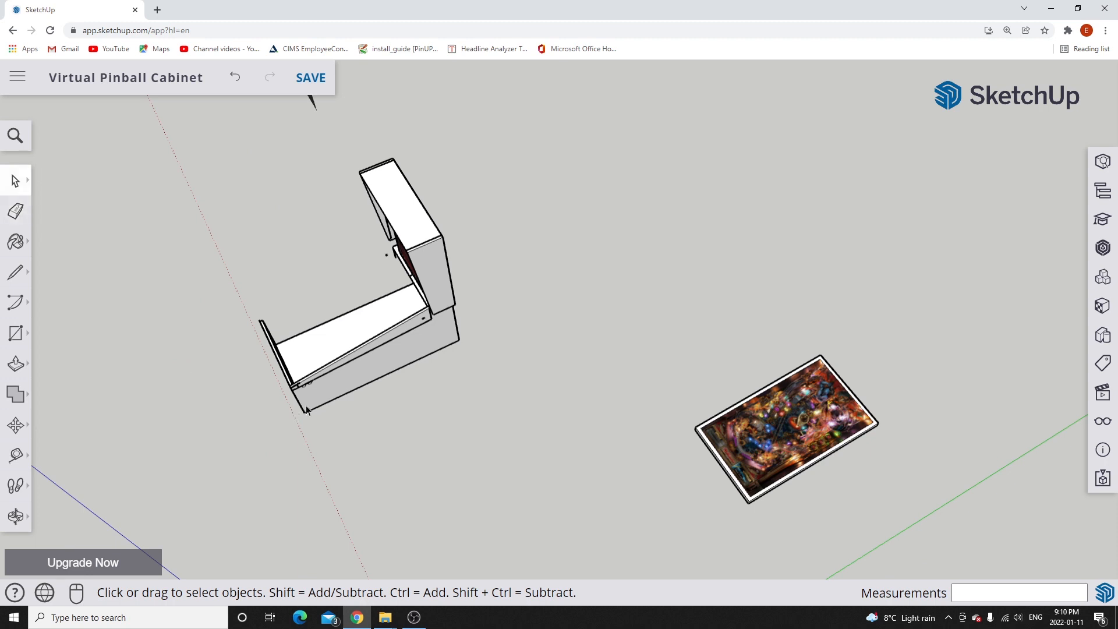
pyautogui.click(324, 394)
pyautogui.click(15, 424)
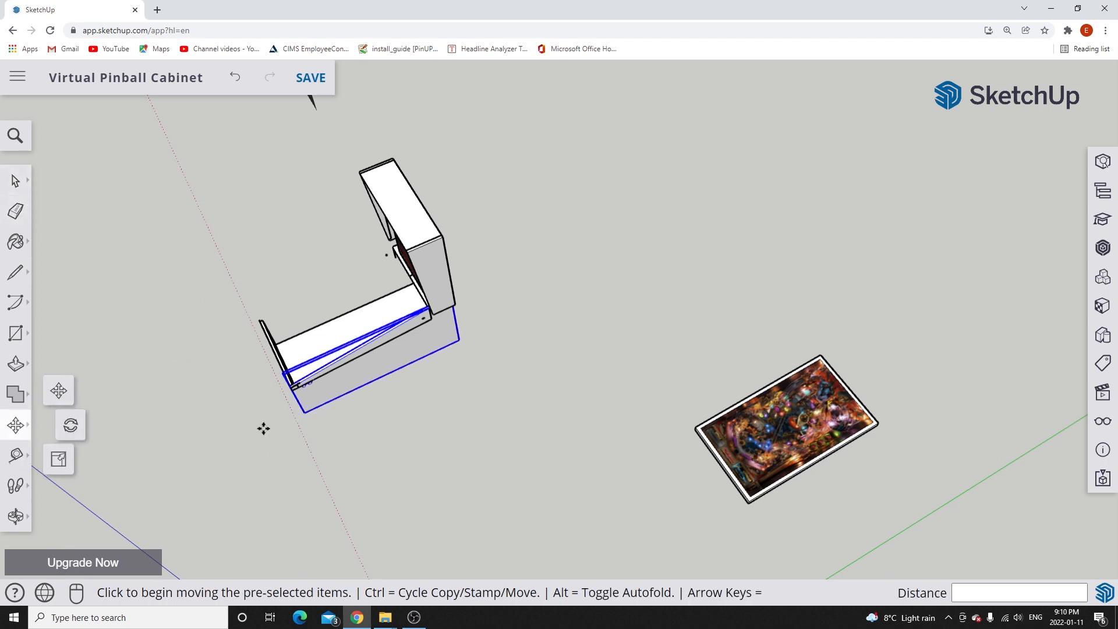
pyautogui.click(300, 414)
pyautogui.scroll(-4, 182, 454)
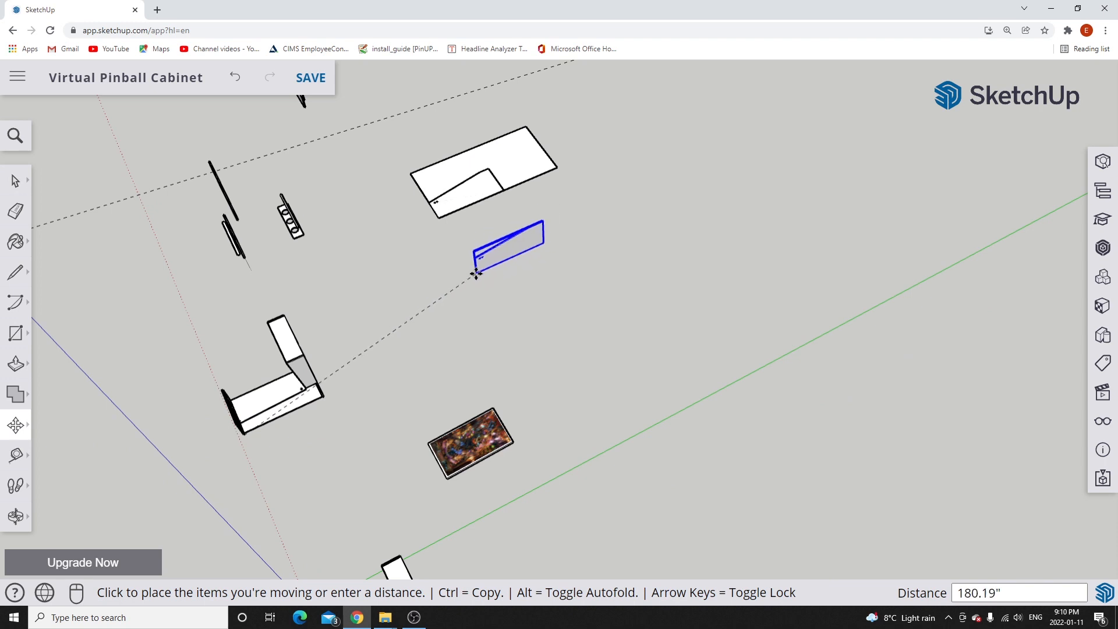
pyautogui.click(475, 268)
pyautogui.scroll(5, 439, 274)
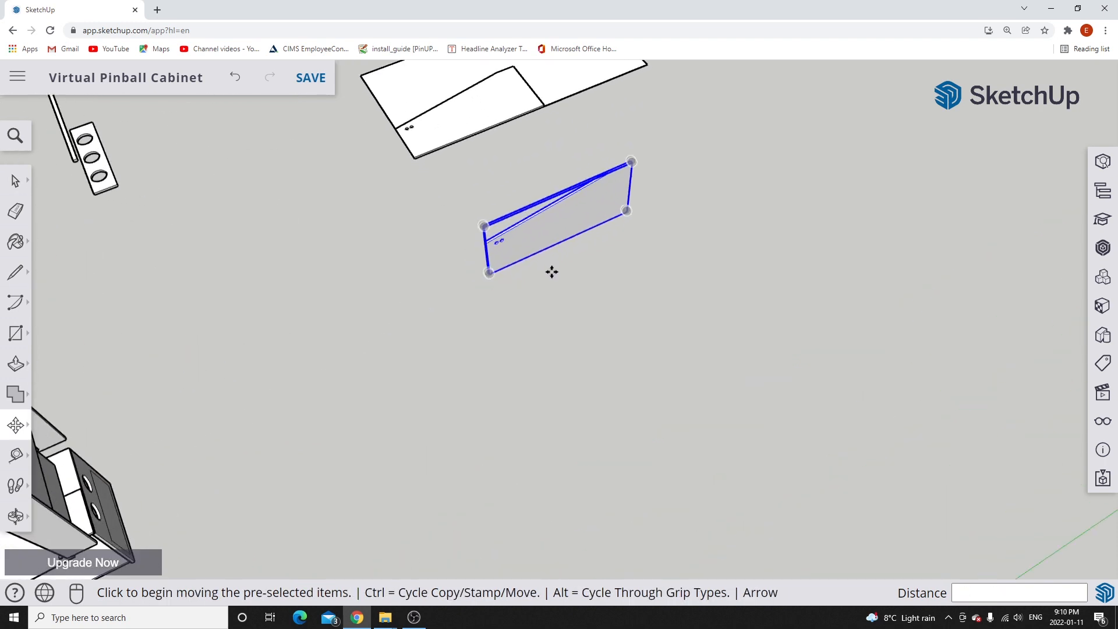
pyautogui.moveTo(501, 309); pyautogui.dragTo(644, 197, button='middle')
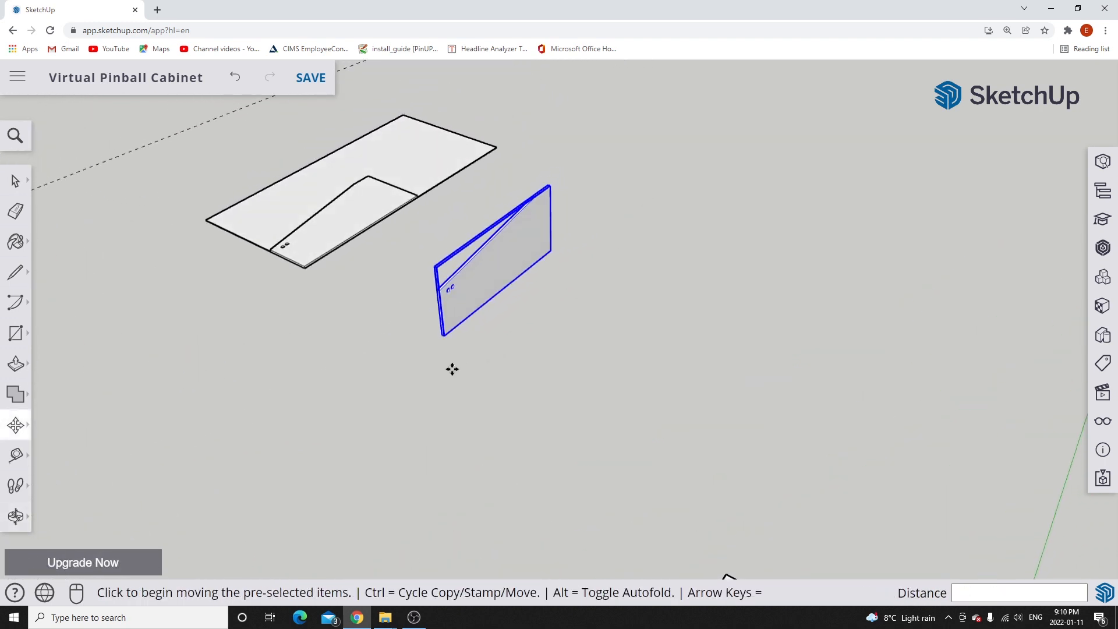
# Rotate the removed right side panel 90 degrees about its lower front corner to lay it flat on the ground.
pyautogui.scroll(3, 451, 369)
pyautogui.moveTo(443, 369); pyautogui.dragTo(550, 454, button='middle')
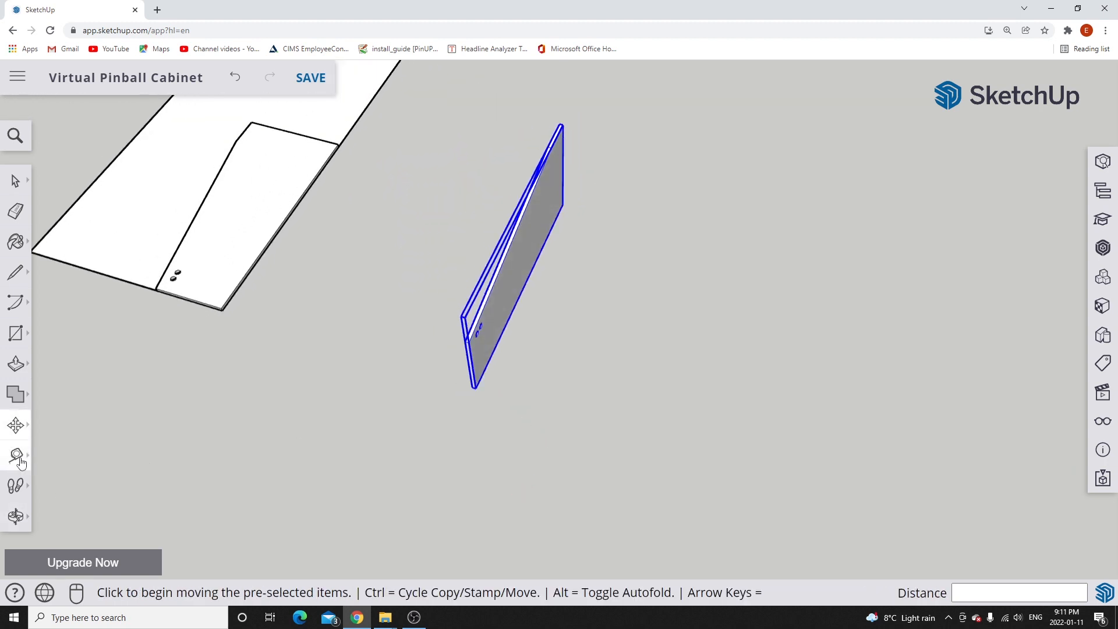
pyautogui.click(15, 424)
pyautogui.click(70, 426)
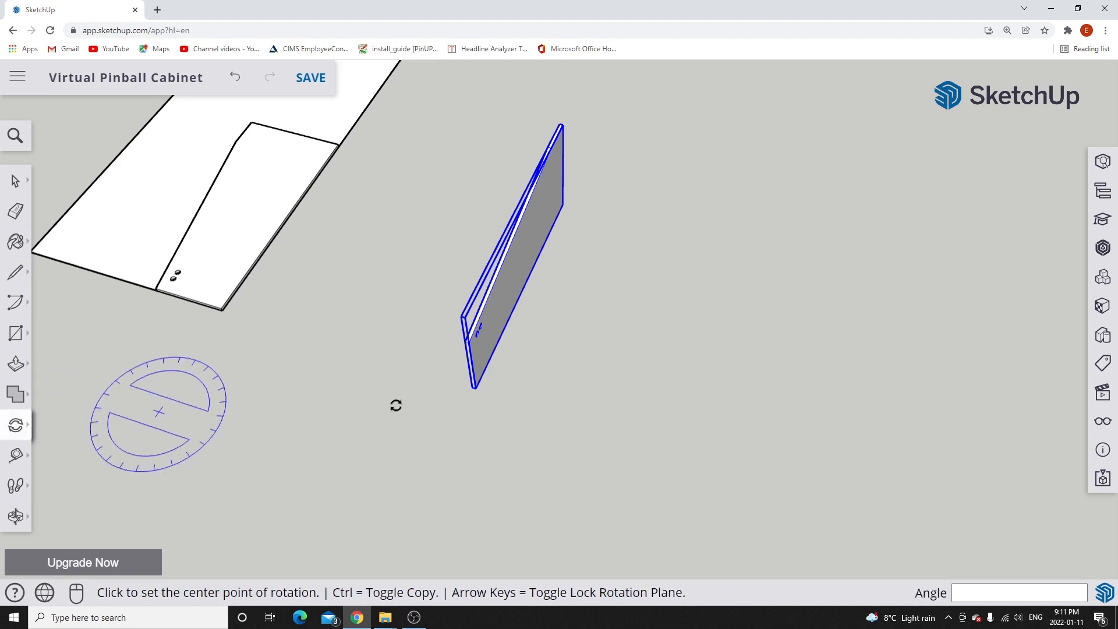
pyautogui.scroll(5, 457, 387)
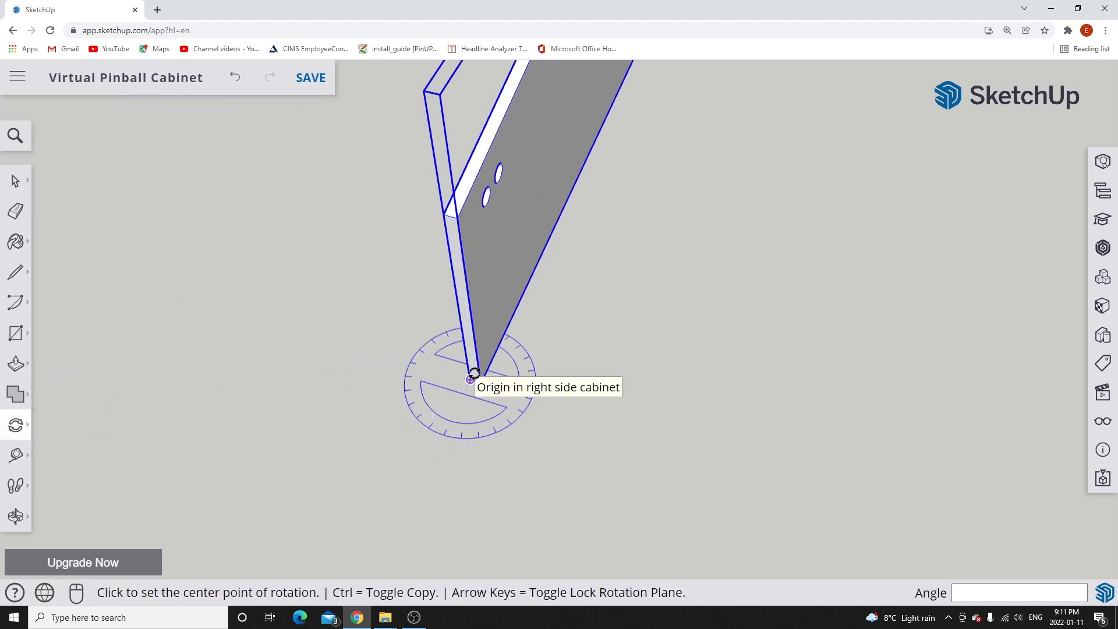
pyautogui.scroll(2, 471, 377)
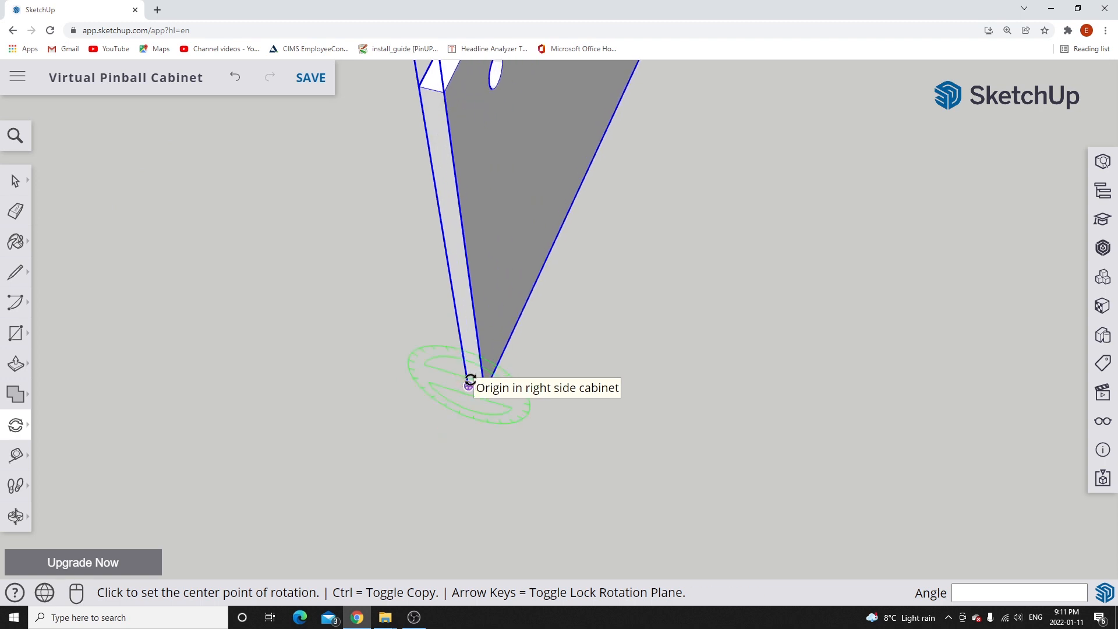
pyautogui.click(470, 383)
pyautogui.scroll(-3, 470, 380)
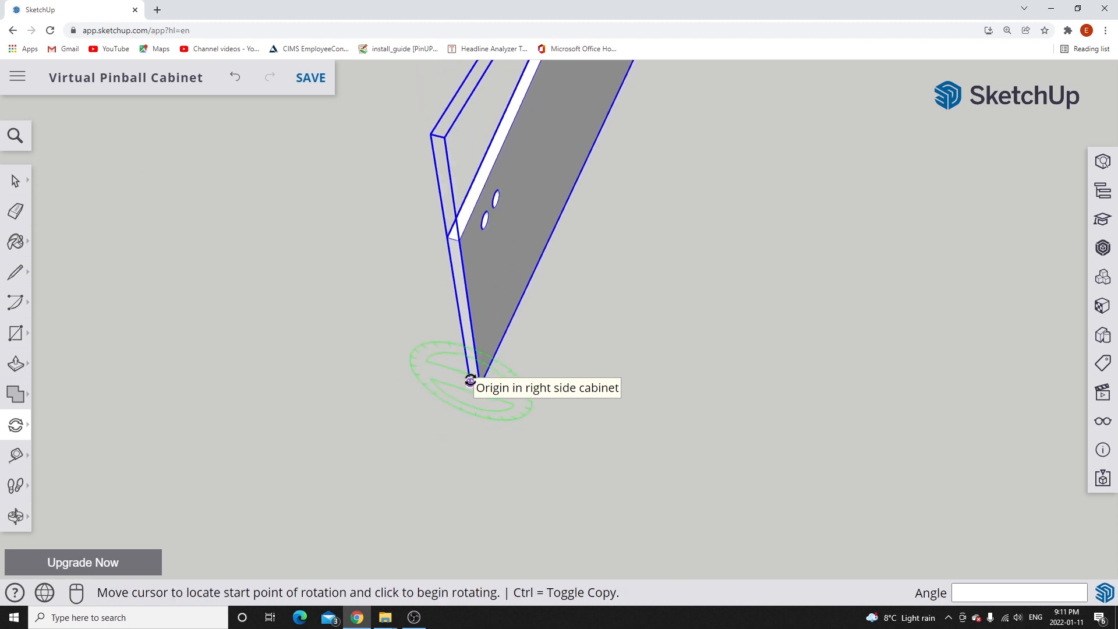
pyautogui.click(449, 258)
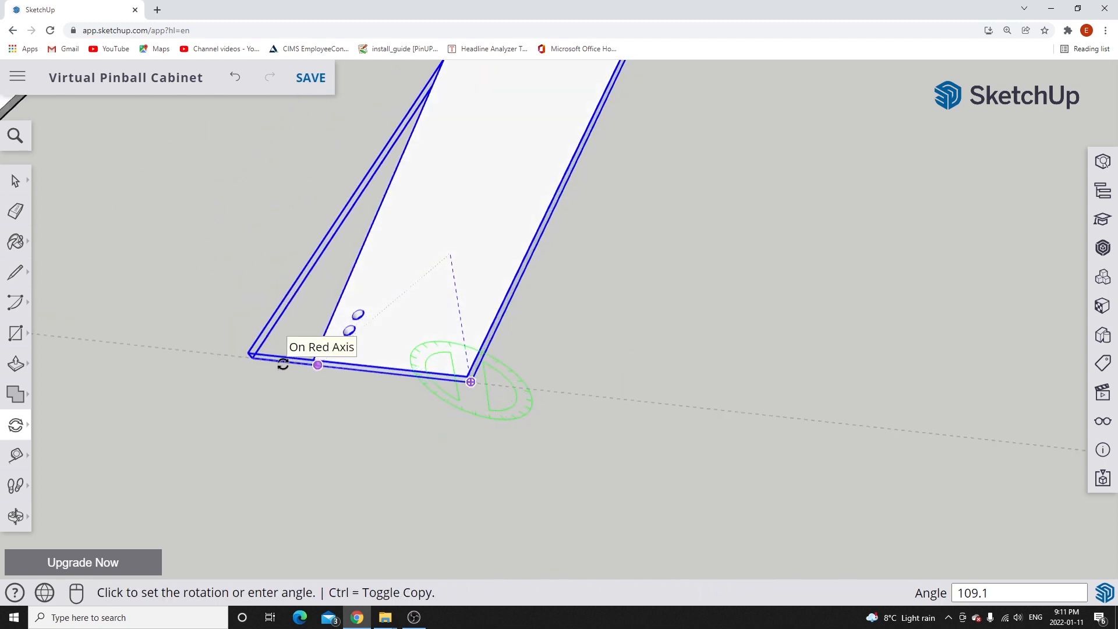
pyautogui.scroll(-5, 279, 346)
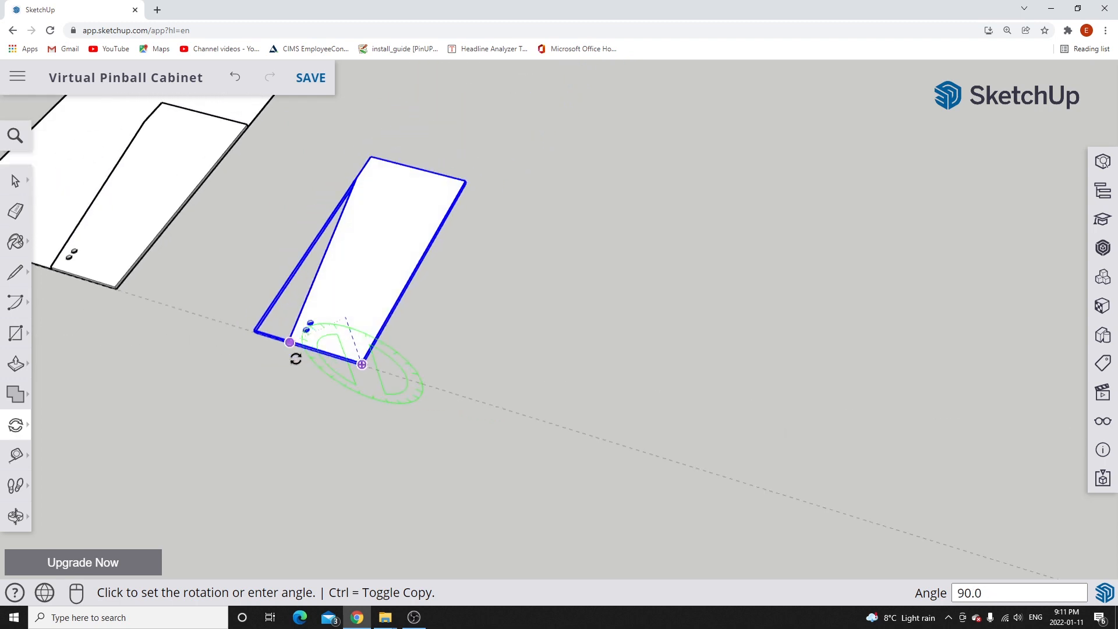
pyautogui.click(222, 327)
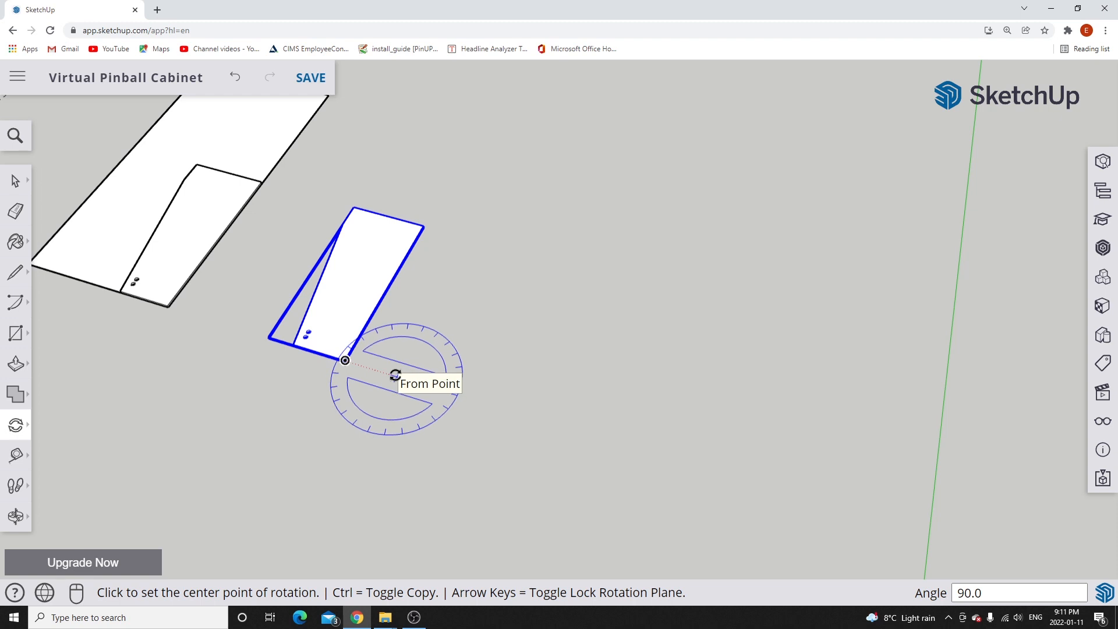
# Rotate the flat right side panel about its square front corner within the ground plane, turning it end for end relative to the left side panel.
pyautogui.scroll(1, 323, 307)
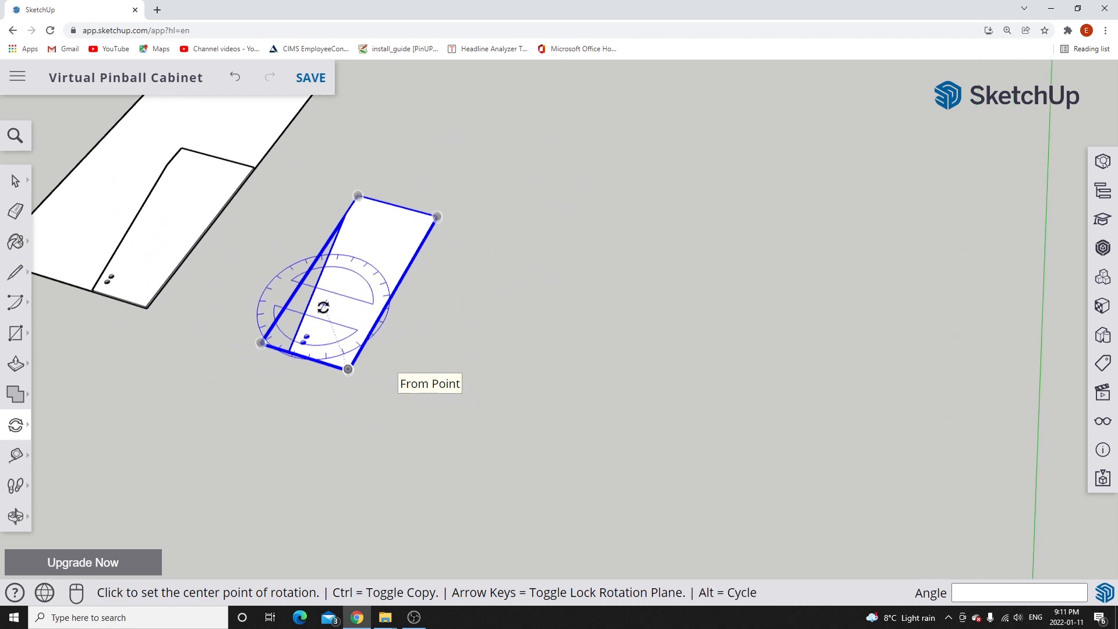
pyautogui.scroll(3, 349, 373)
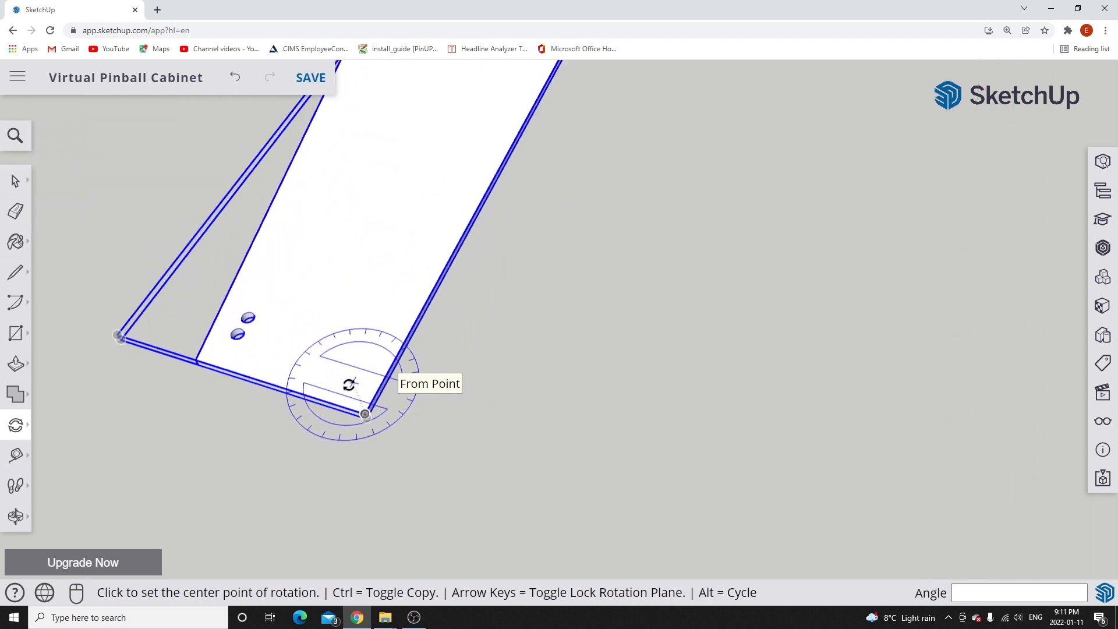
pyautogui.scroll(3, 349, 384)
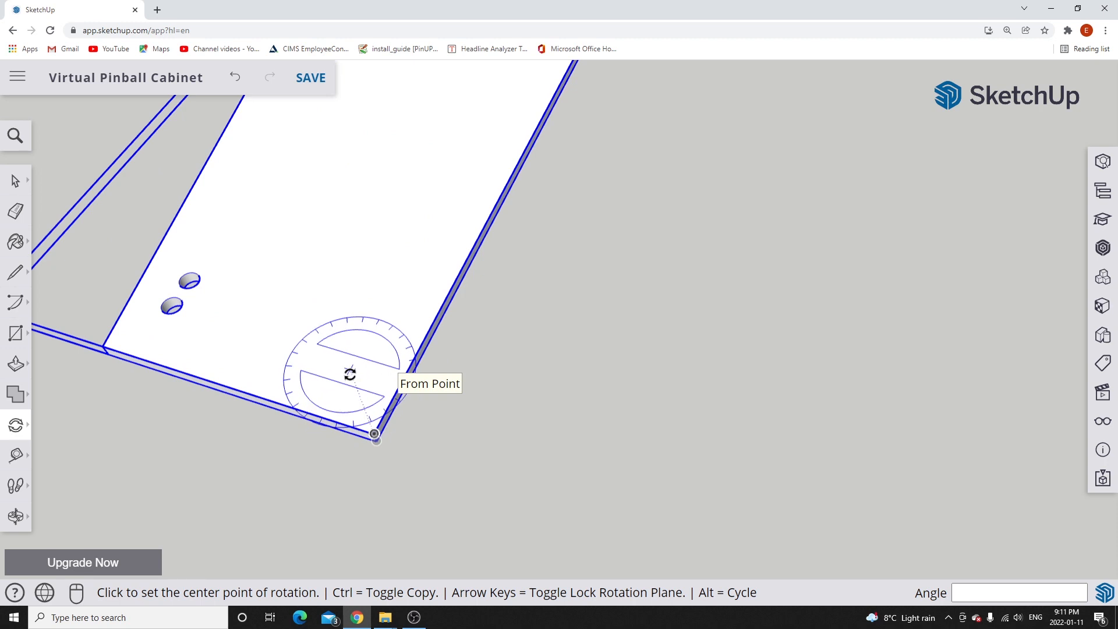
pyautogui.click(370, 423)
pyautogui.scroll(-4, 370, 424)
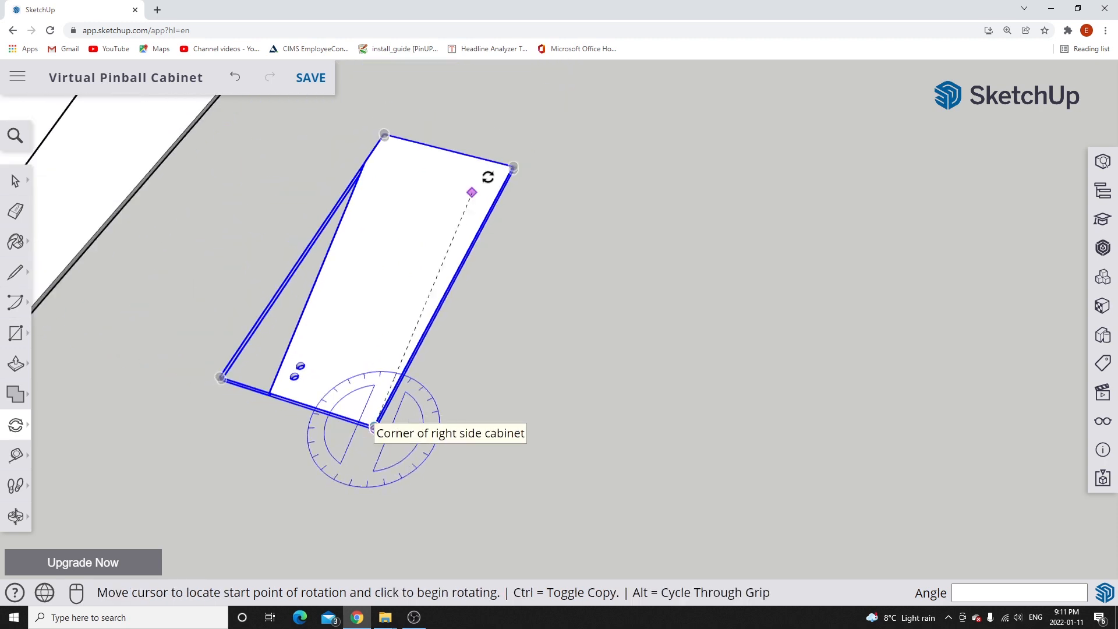
pyautogui.scroll(3, 514, 166)
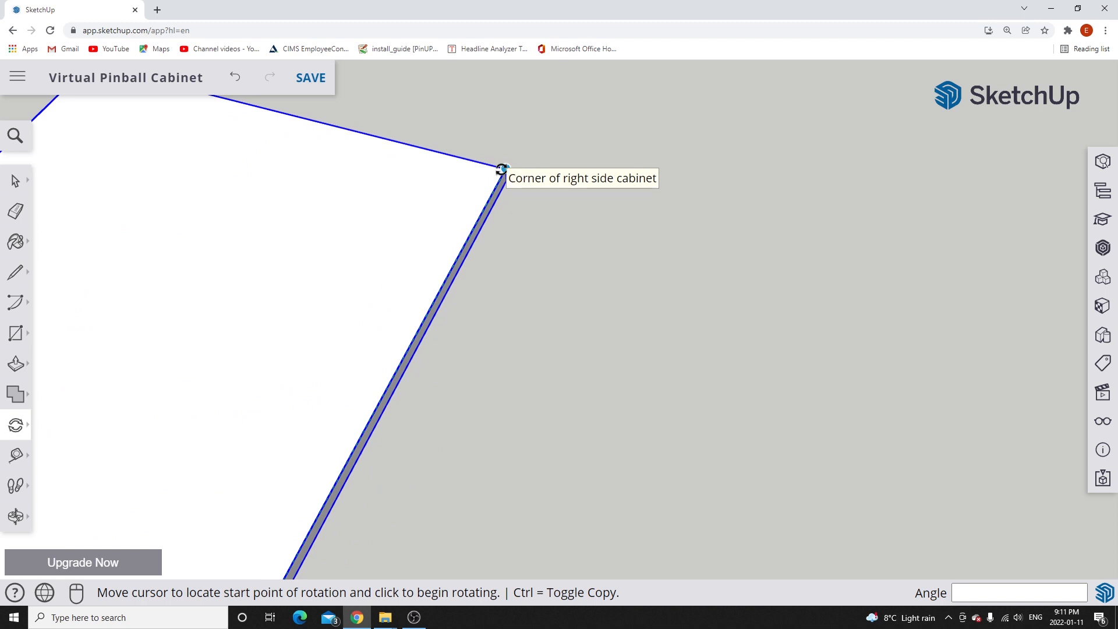
pyautogui.click(501, 170)
pyautogui.scroll(-5, 503, 168)
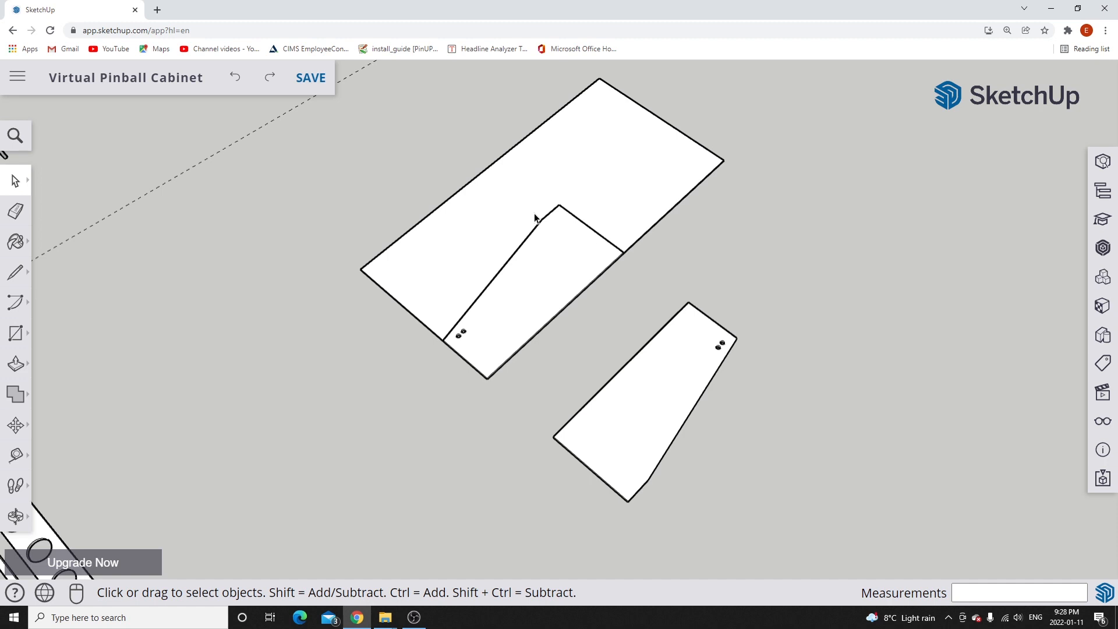
# Draw a 0.5" line along the sheet's short edge, starting at the left side panel's front corner beside the button holes.
pyautogui.scroll(1, 536, 227)
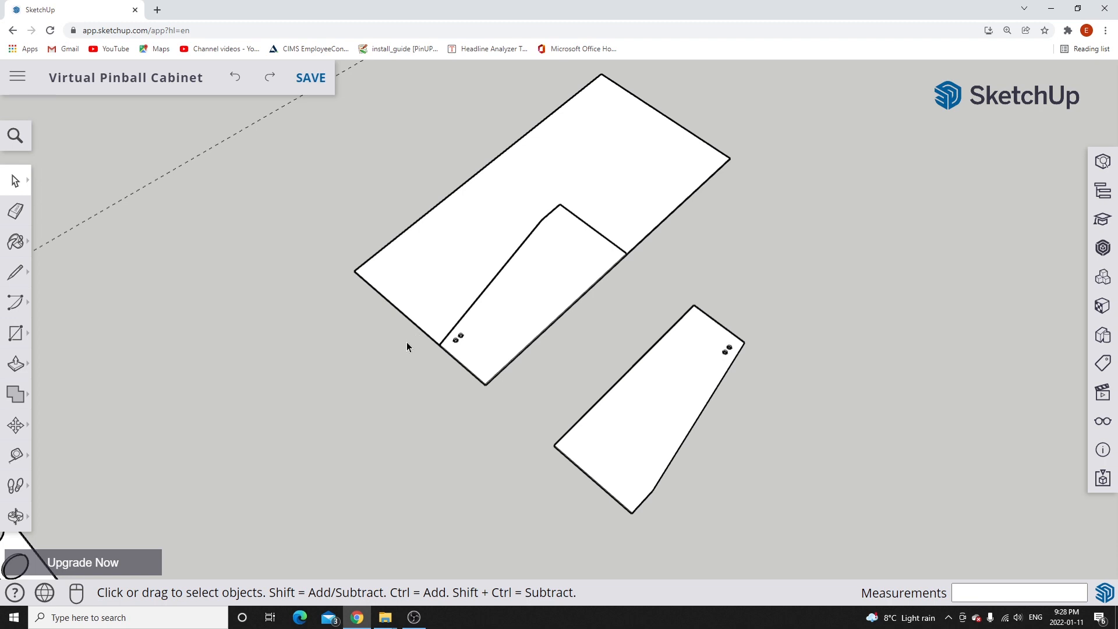
pyautogui.scroll(6, 407, 342)
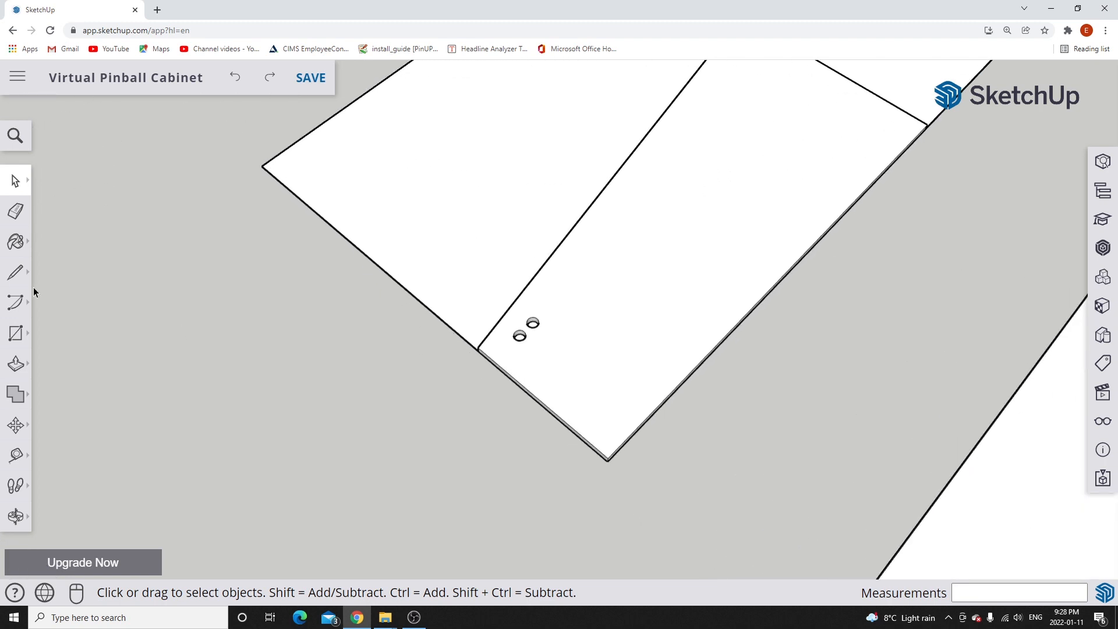
pyautogui.click(16, 272)
pyautogui.scroll(1, 472, 373)
pyautogui.moveTo(476, 369)
pyautogui.mouseDown(button='middle')
pyautogui.moveTo(469, 340)
pyautogui.moveTo(494, 361)
pyautogui.moveTo(741, 335)
pyautogui.mouseUp(button='middle')
pyautogui.moveTo(557, 392); pyautogui.dragTo(499, 464, button='middle')
pyautogui.scroll(3, 482, 397)
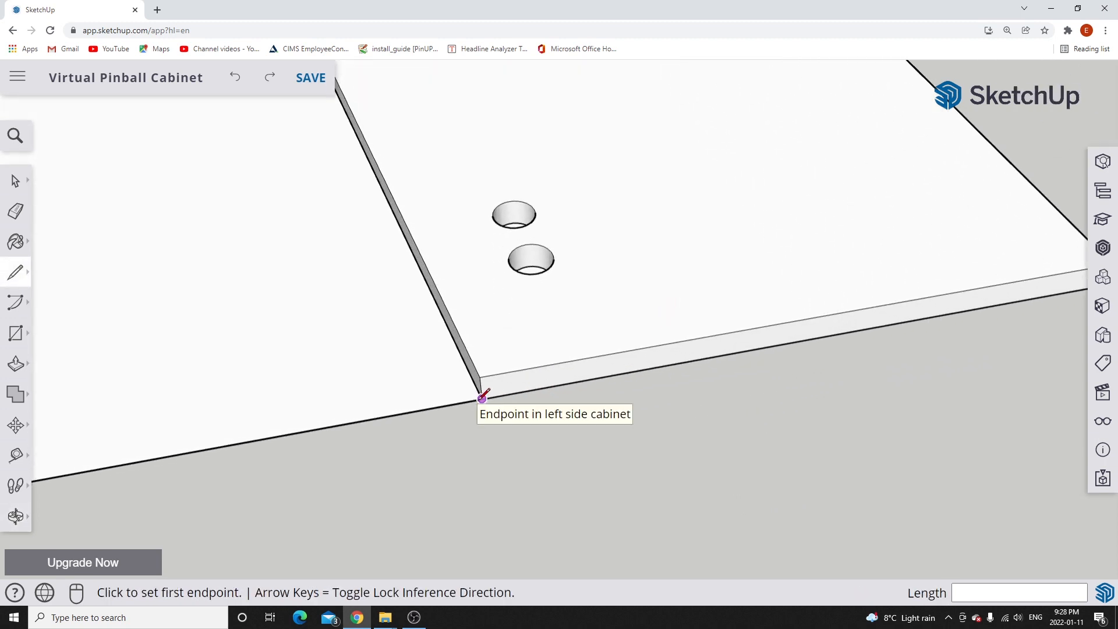
pyautogui.click(480, 399)
pyautogui.write('.5')
pyautogui.press('Return')
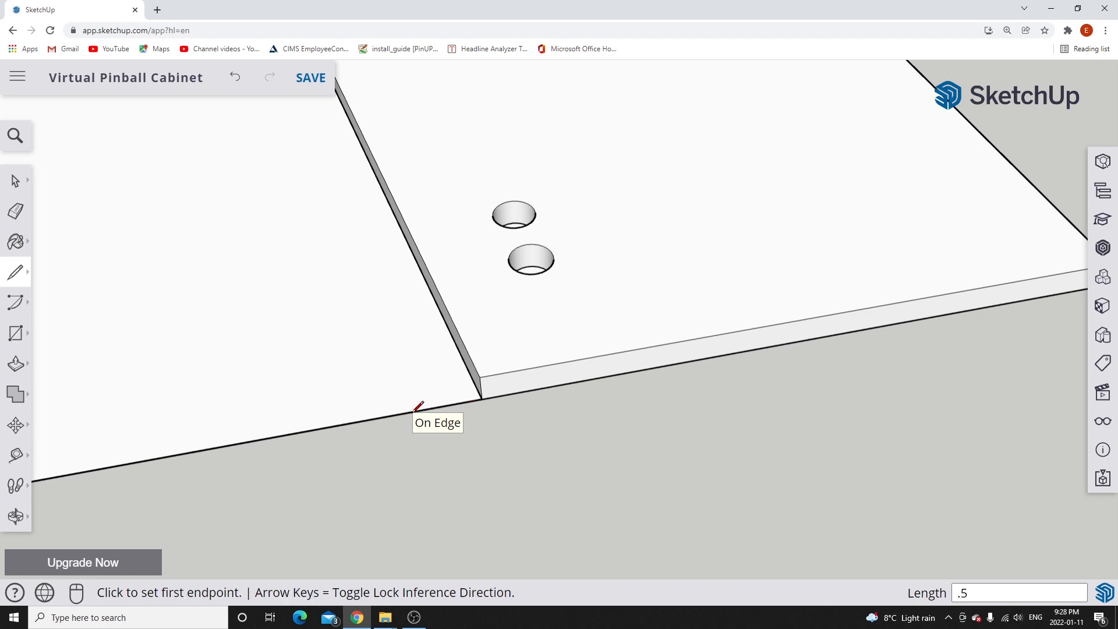
pyautogui.scroll(-8, 460, 400)
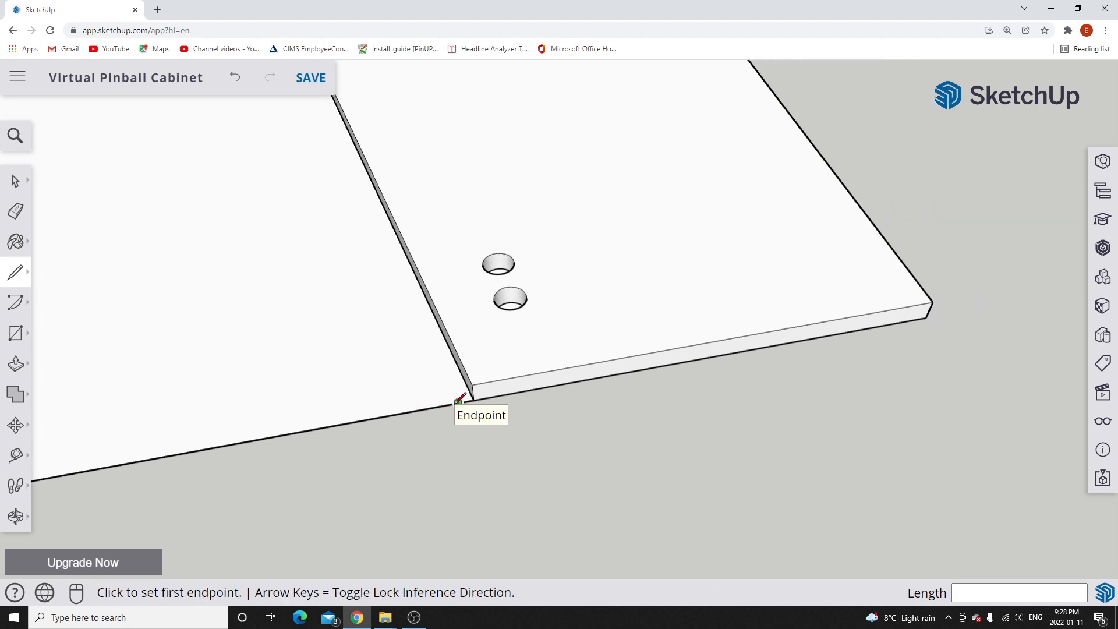
# Draw a 0.5" line on the sheet outward from the bend in the left side panel's sloped edge.
pyautogui.scroll(10, 373, 233)
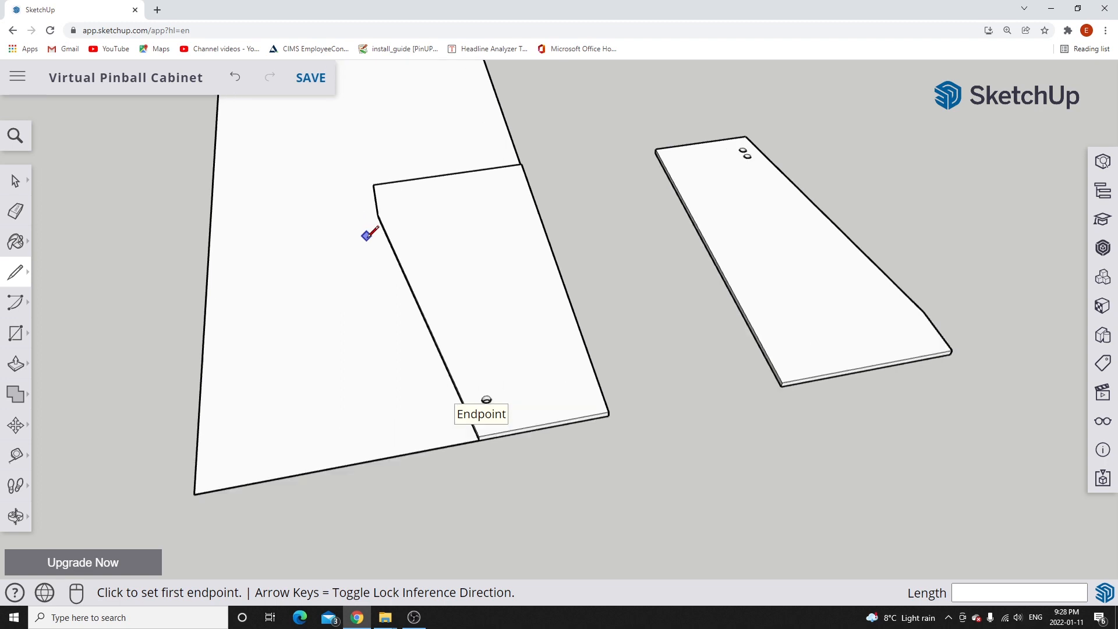
pyautogui.moveTo(378, 201); pyautogui.dragTo(486, 169, button='middle')
pyautogui.click(381, 182)
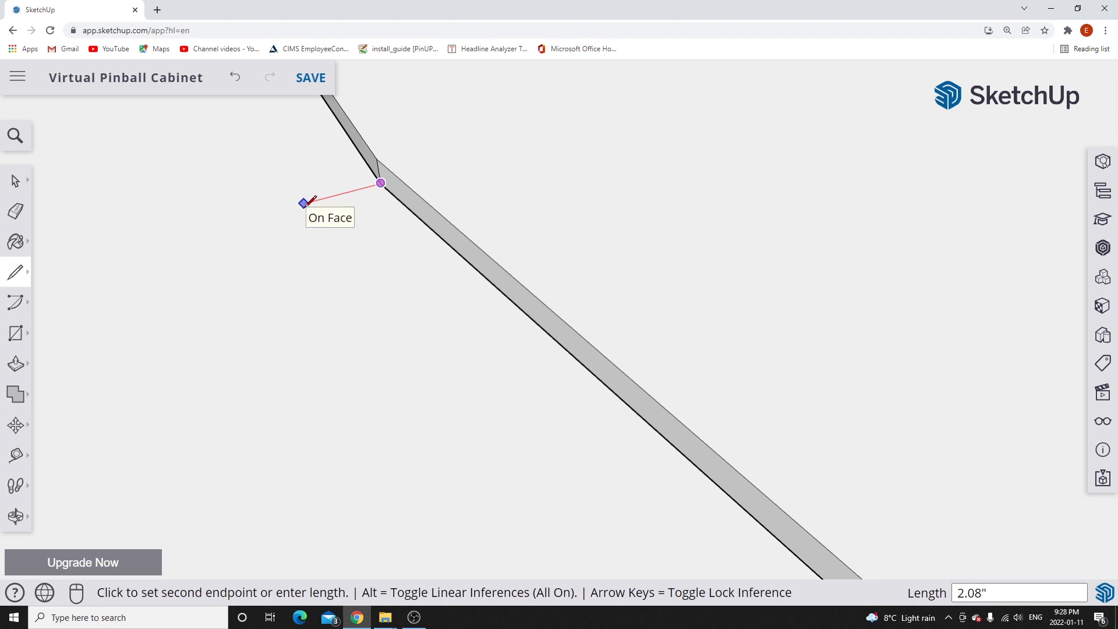
pyautogui.write('.5')
pyautogui.press('Return')
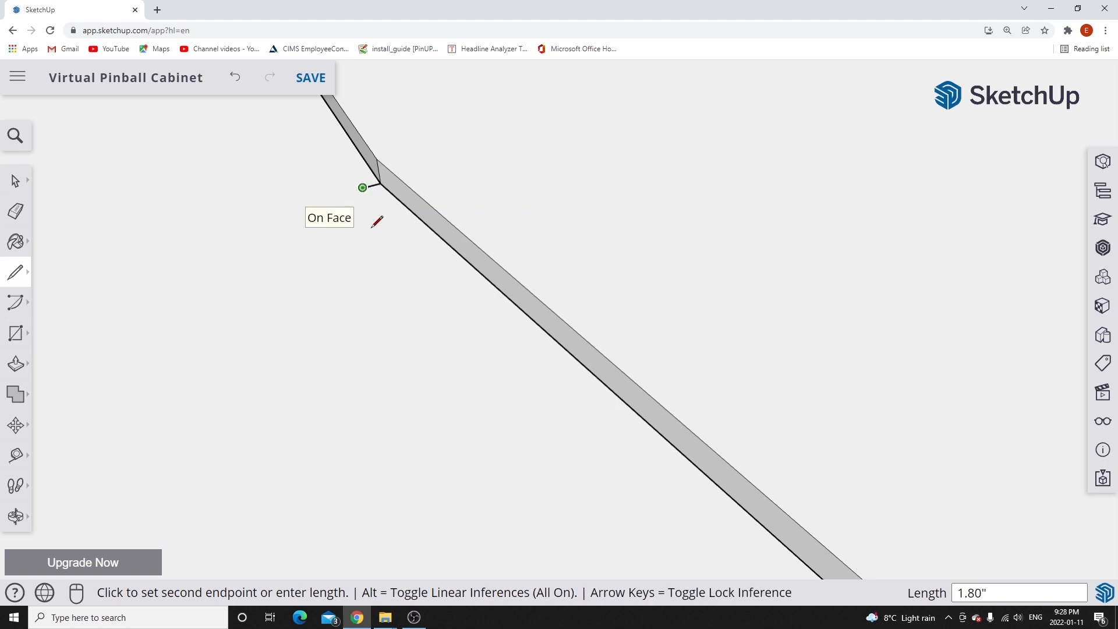
# Draw a line from the end of the bend offset to the offset point on the sheet's short edge, alongside the panel's sloped edge.
pyautogui.scroll(-1, 376, 208)
pyautogui.scroll(-5, 375, 207)
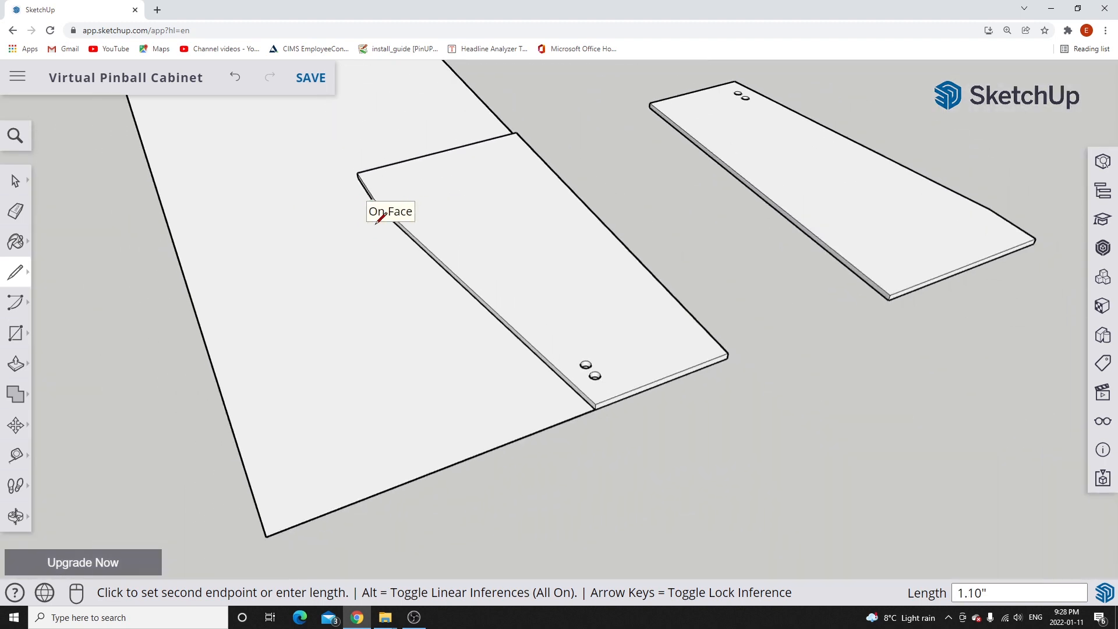
pyautogui.scroll(4, 540, 378)
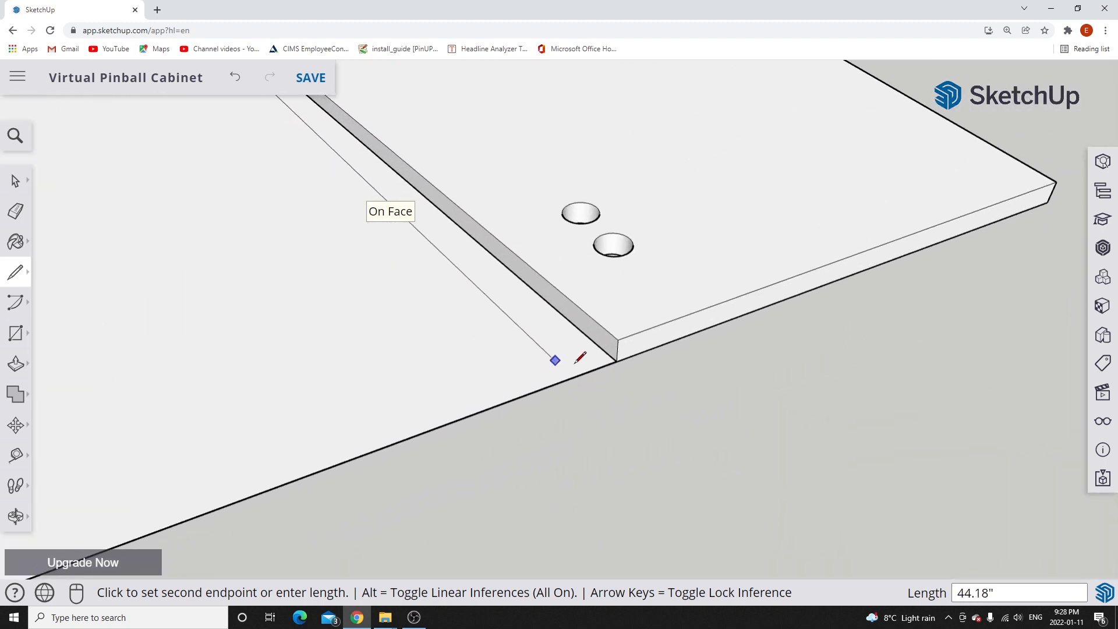
pyautogui.click(600, 366)
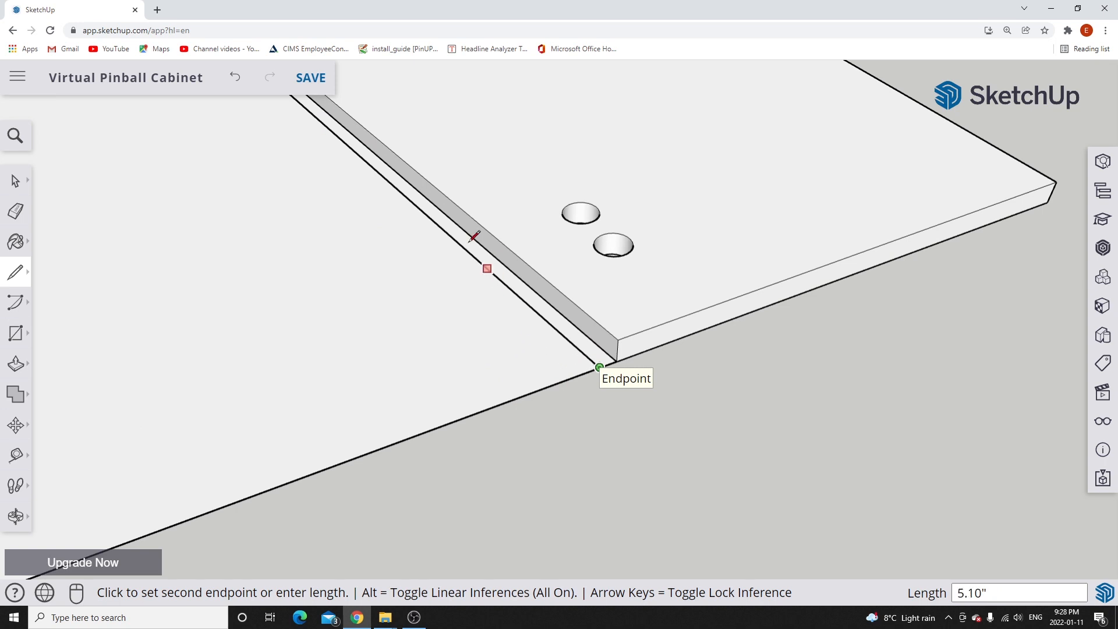
pyautogui.click(15, 180)
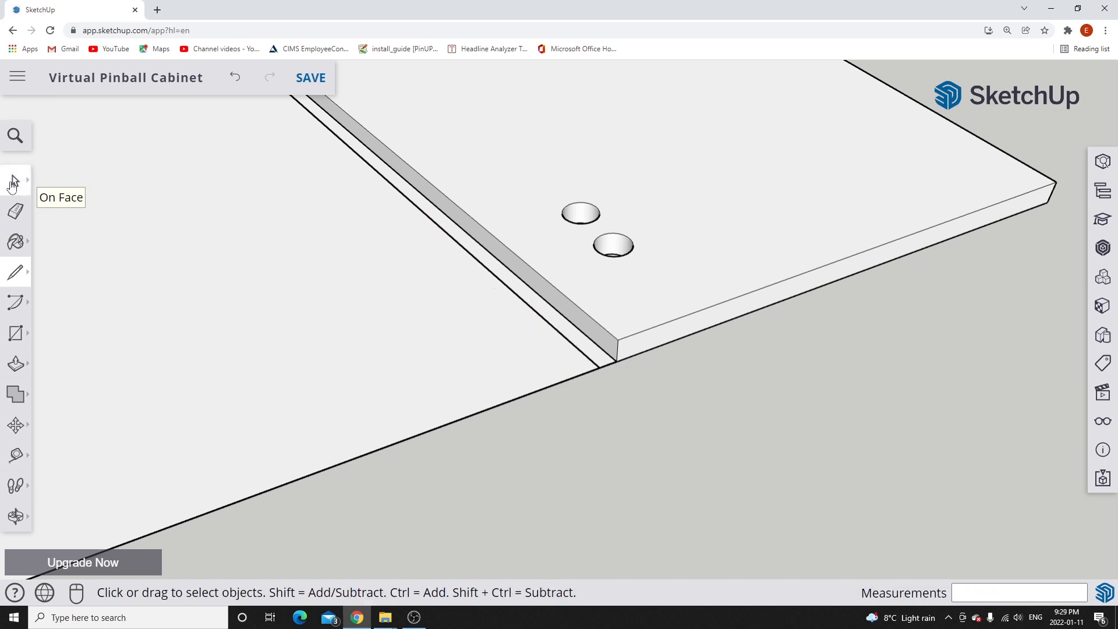
# Move the right side panel about 69" onto the sheet, placing its wide-end bottom corner on the sheet's short edge beside the left side panel.
pyautogui.scroll(-2, 449, 441)
pyautogui.scroll(-3, 449, 442)
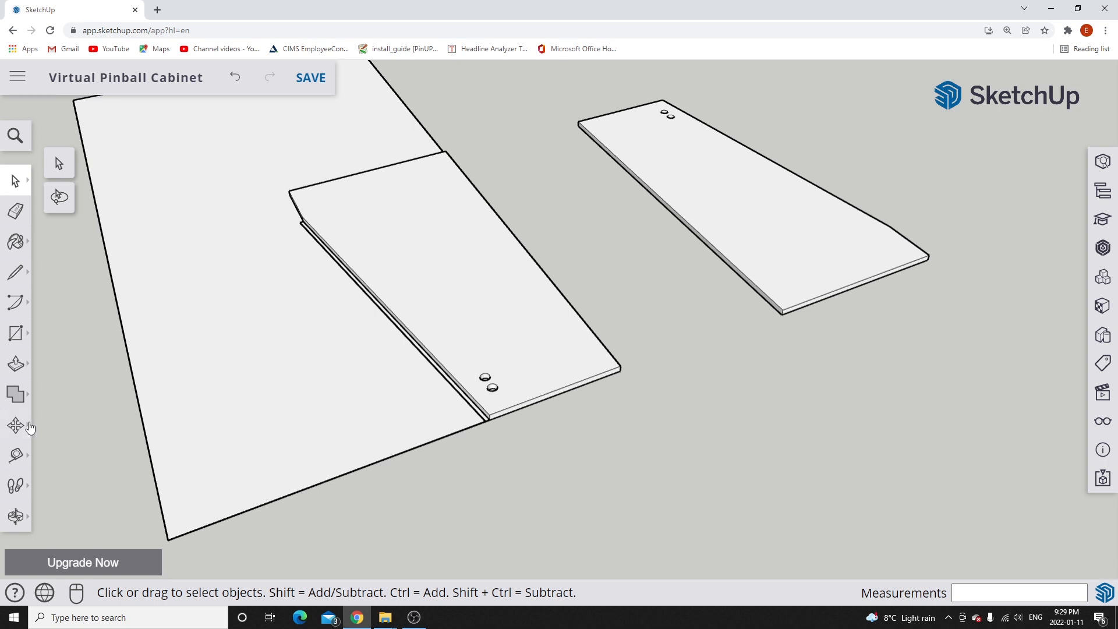
pyautogui.click(787, 249)
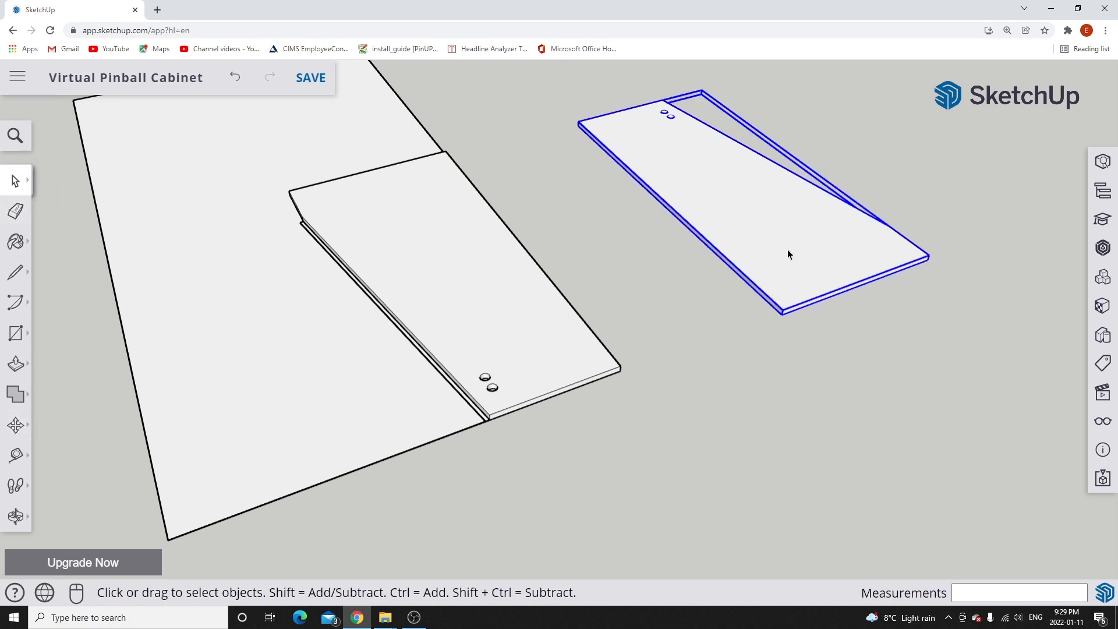
pyautogui.click(16, 424)
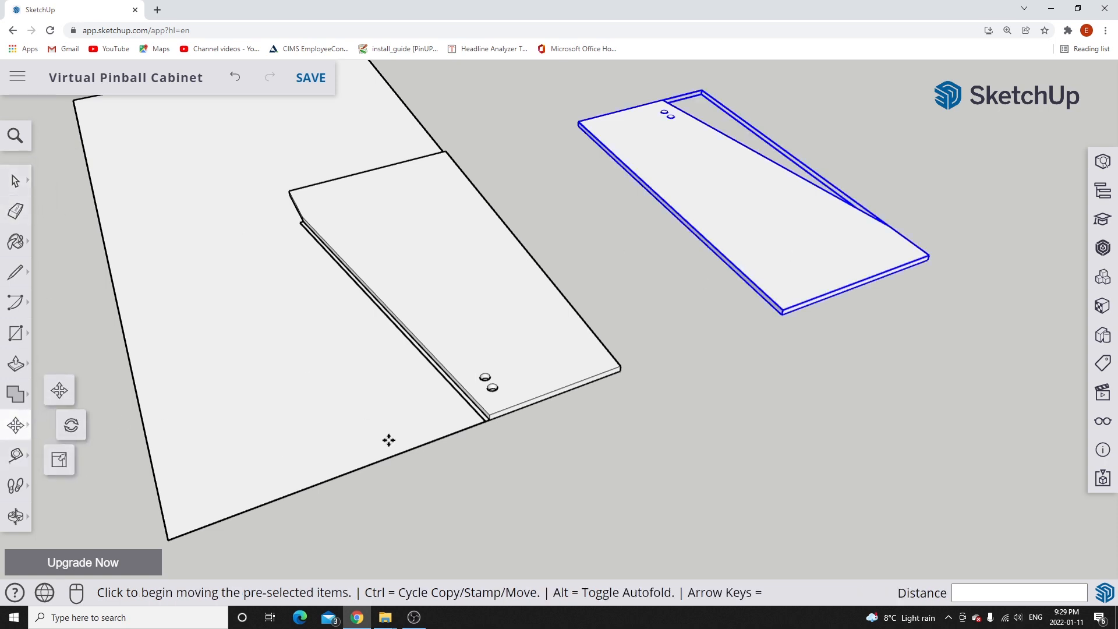
pyautogui.moveTo(884, 318); pyautogui.dragTo(473, 291, button='middle')
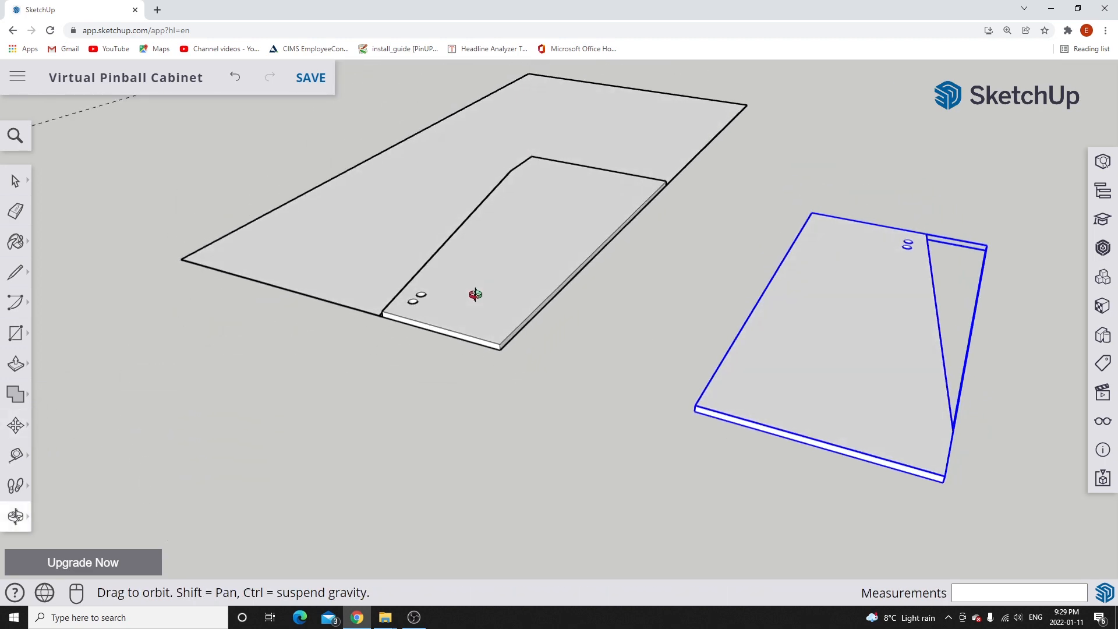
pyautogui.moveTo(948, 527); pyautogui.dragTo(770, 449, button='middle')
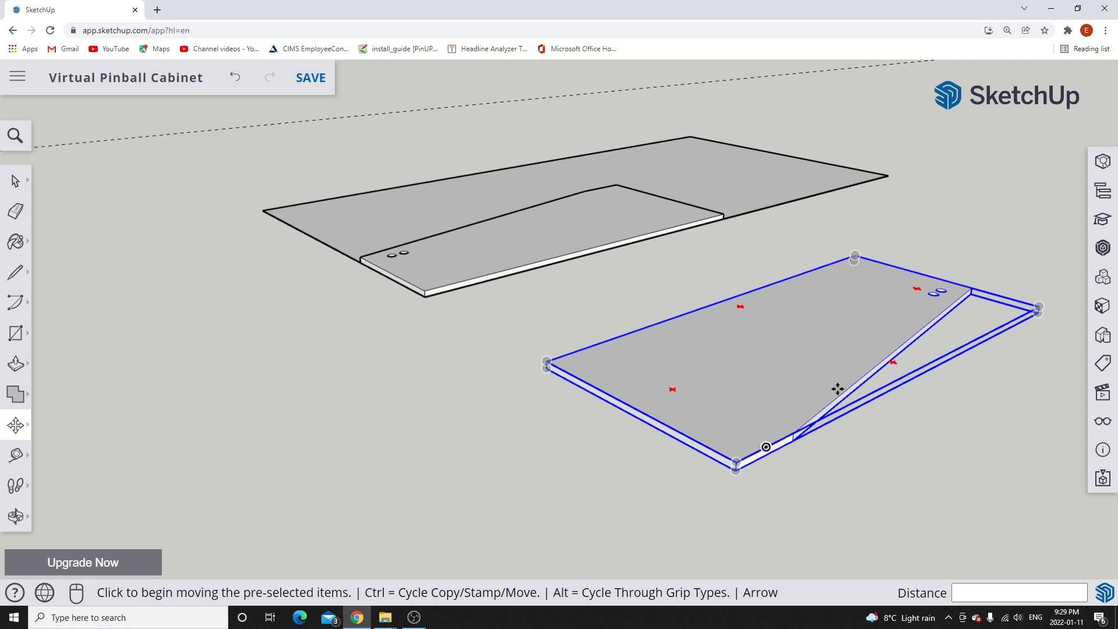
pyautogui.scroll(4, 730, 494)
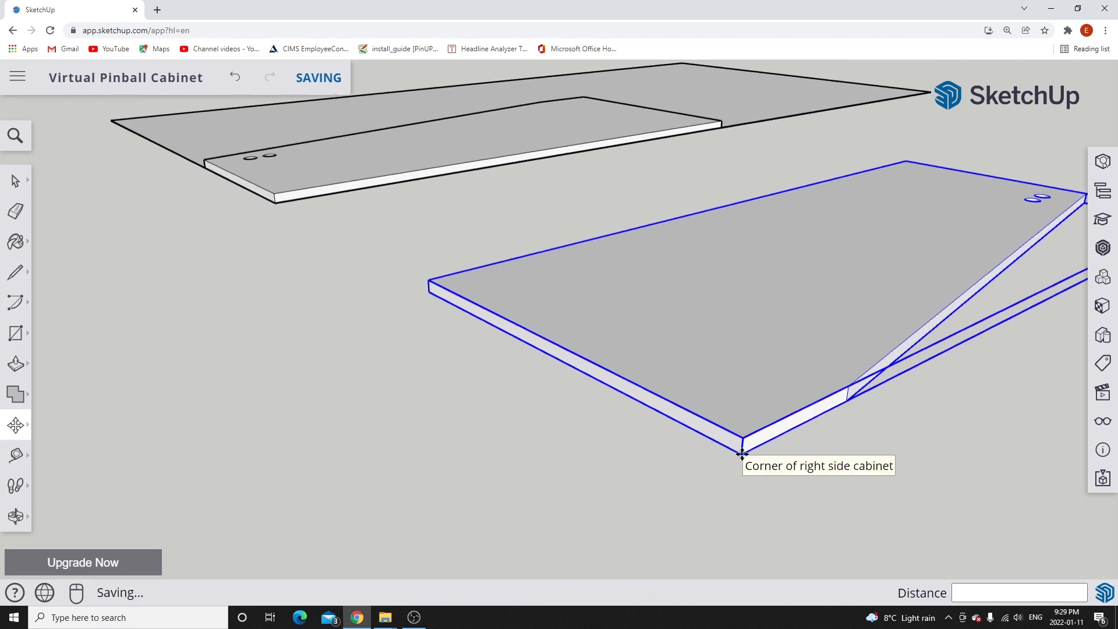
pyautogui.click(741, 454)
pyautogui.scroll(-5, 731, 443)
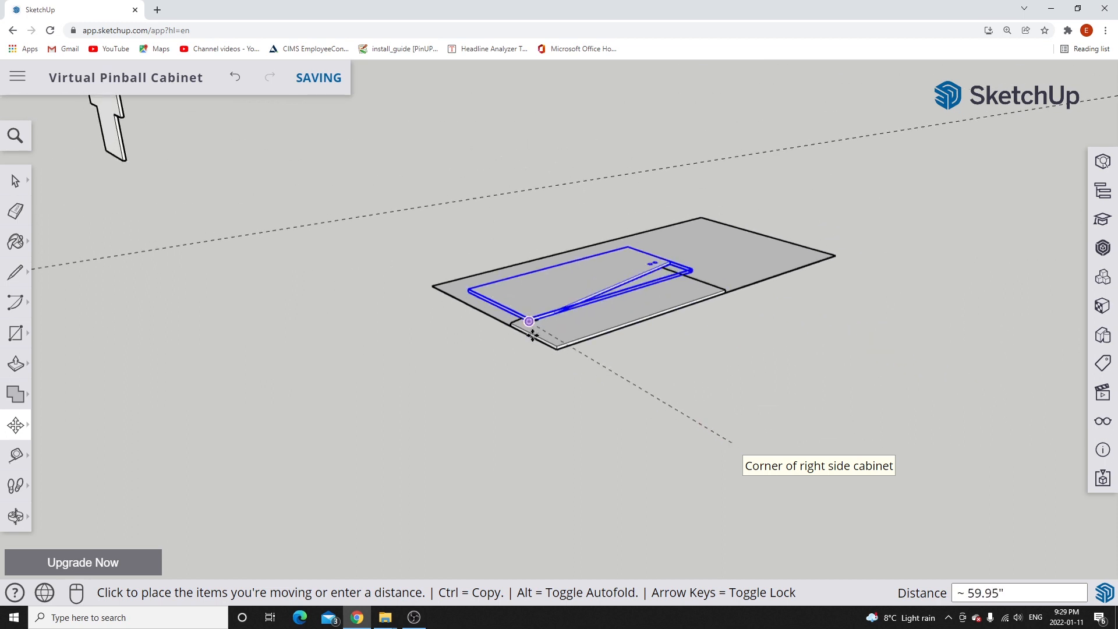
pyautogui.scroll(4, 475, 308)
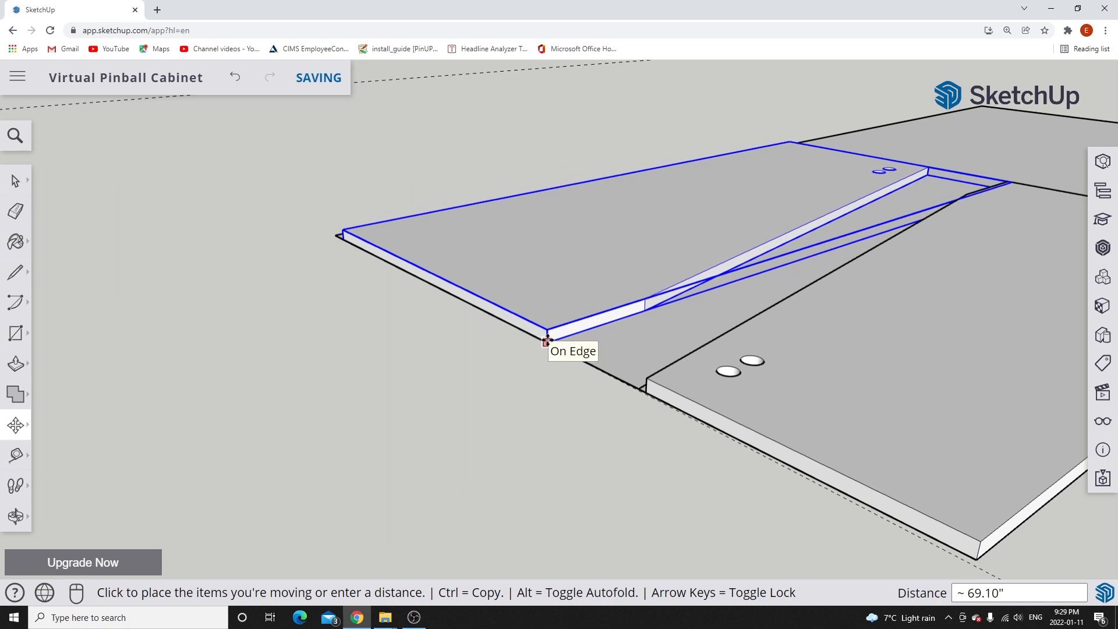
pyautogui.click(547, 340)
pyautogui.moveTo(586, 427); pyautogui.dragTo(823, 444, button='middle')
pyautogui.scroll(2, 717, 330)
pyautogui.scroll(1, 717, 330)
pyautogui.scroll(-4, 717, 329)
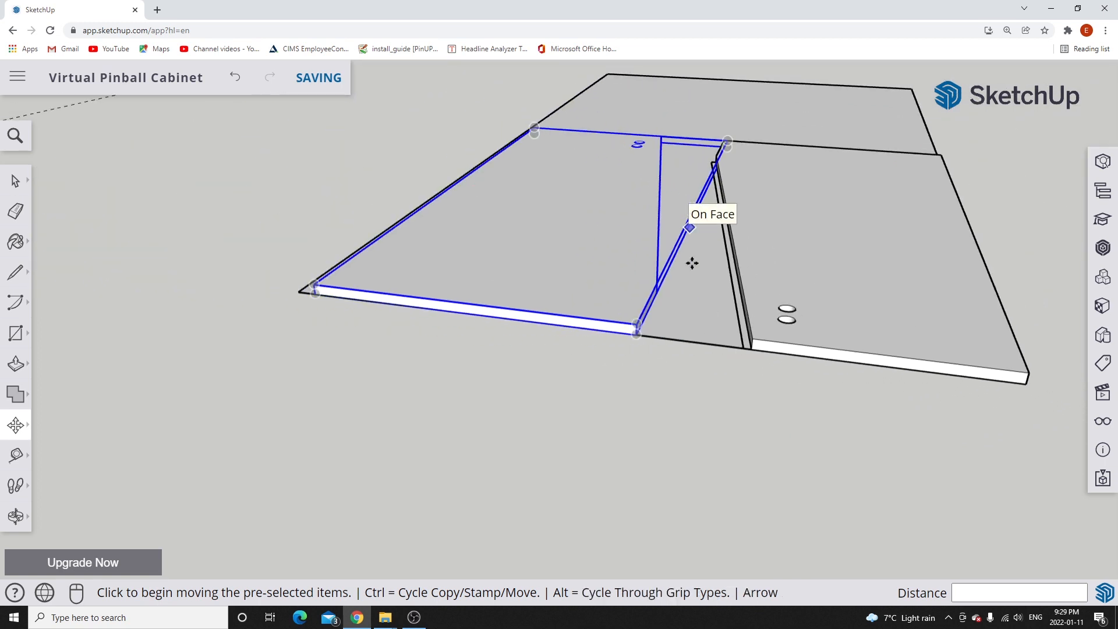
# Move the right side panel about 5.6" along the sheet's short edge, snapping its lower bend corner onto the offset line beside the left side panel.
pyautogui.scroll(5, 674, 302)
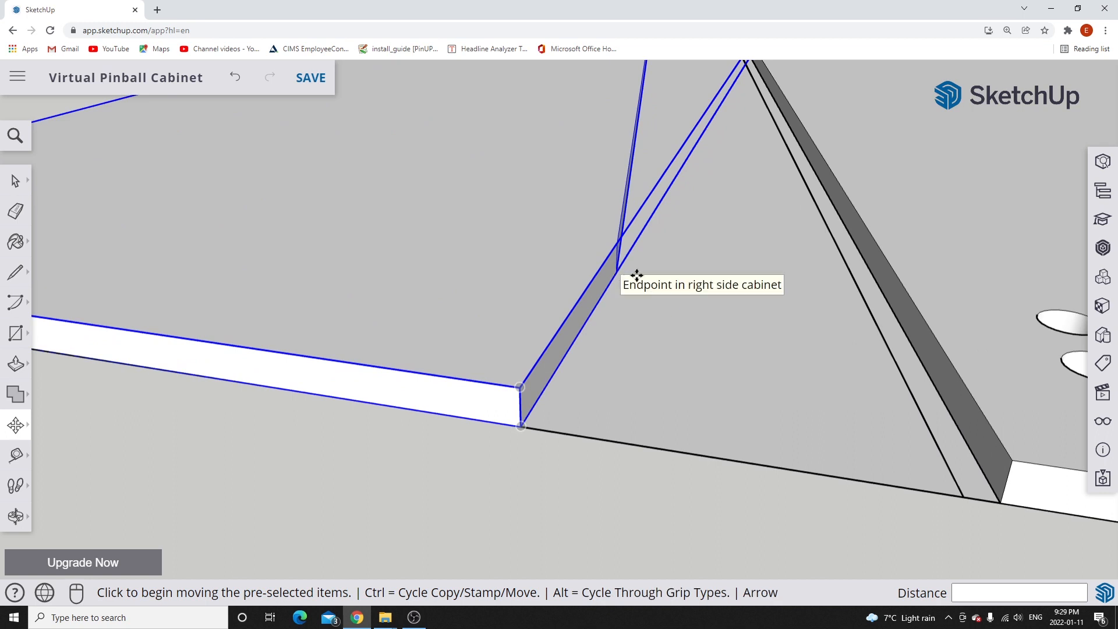
pyautogui.click(617, 273)
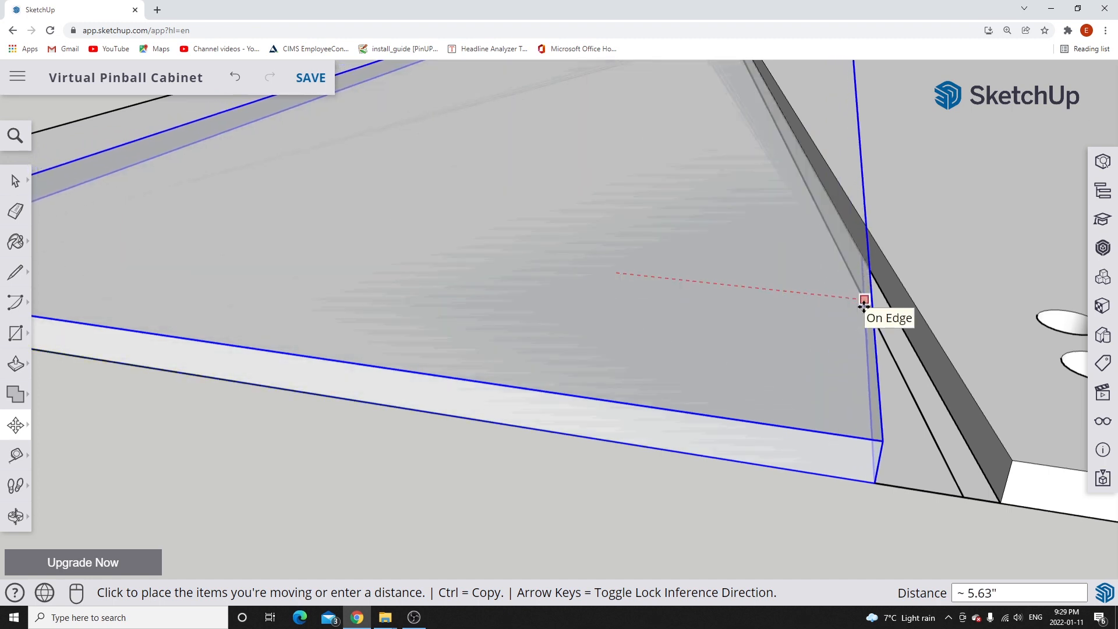
pyautogui.click(864, 303)
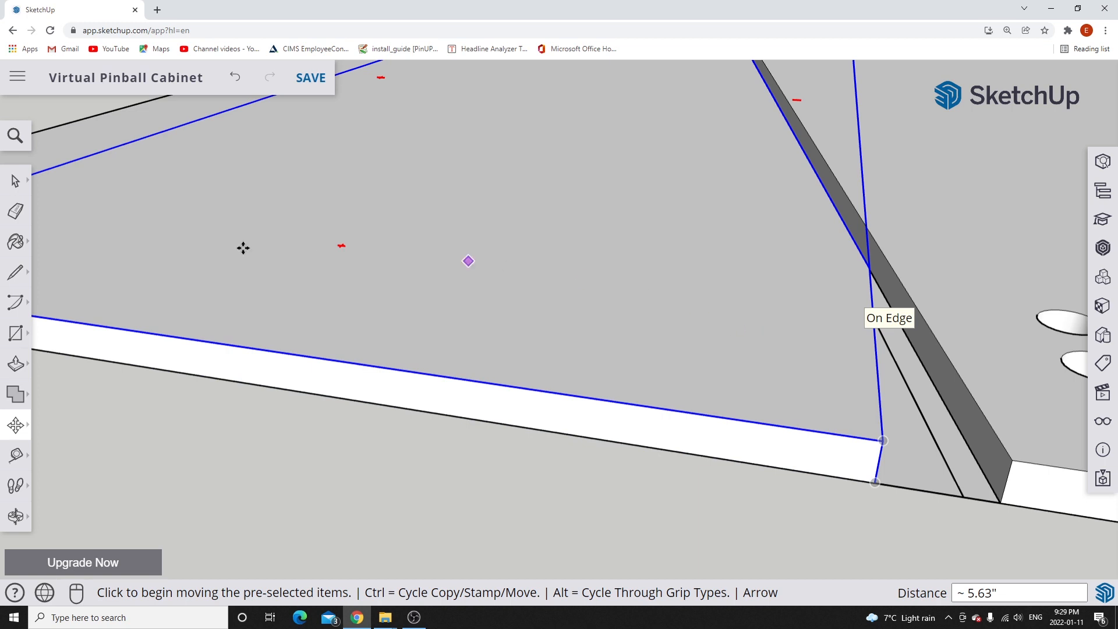
pyautogui.click(15, 181)
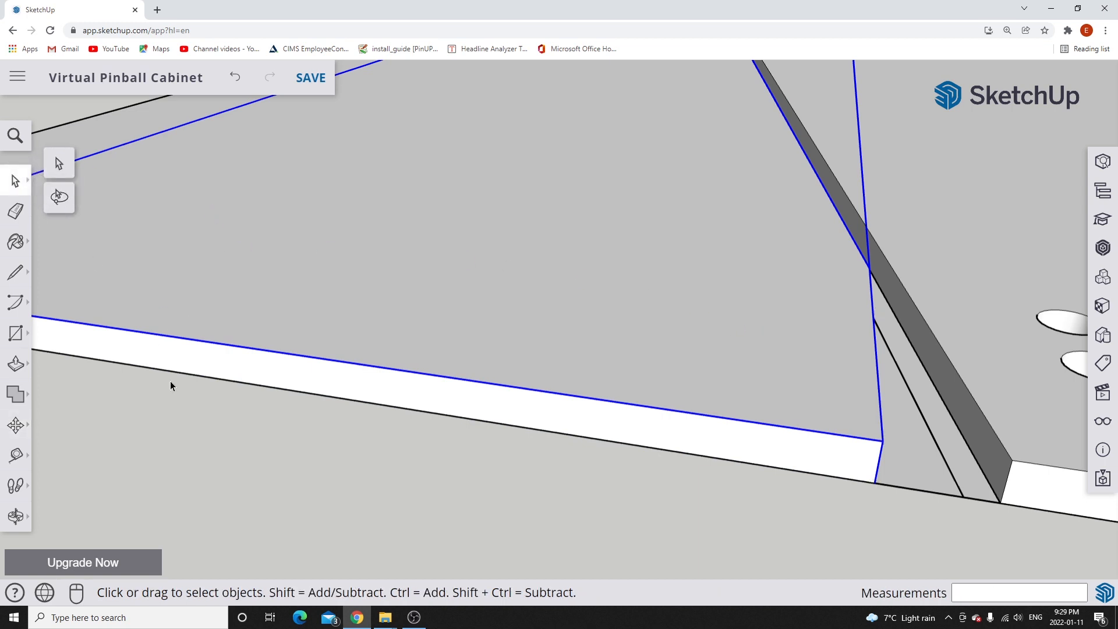
pyautogui.click(180, 404)
pyautogui.scroll(-4, 144, 349)
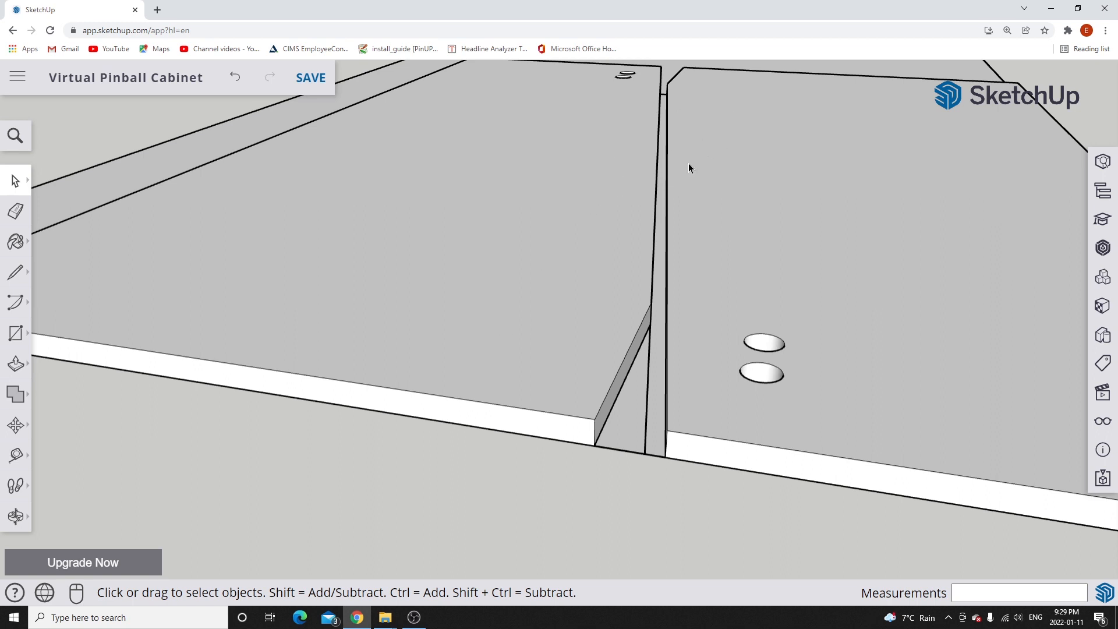
pyautogui.scroll(-5, 257, 448)
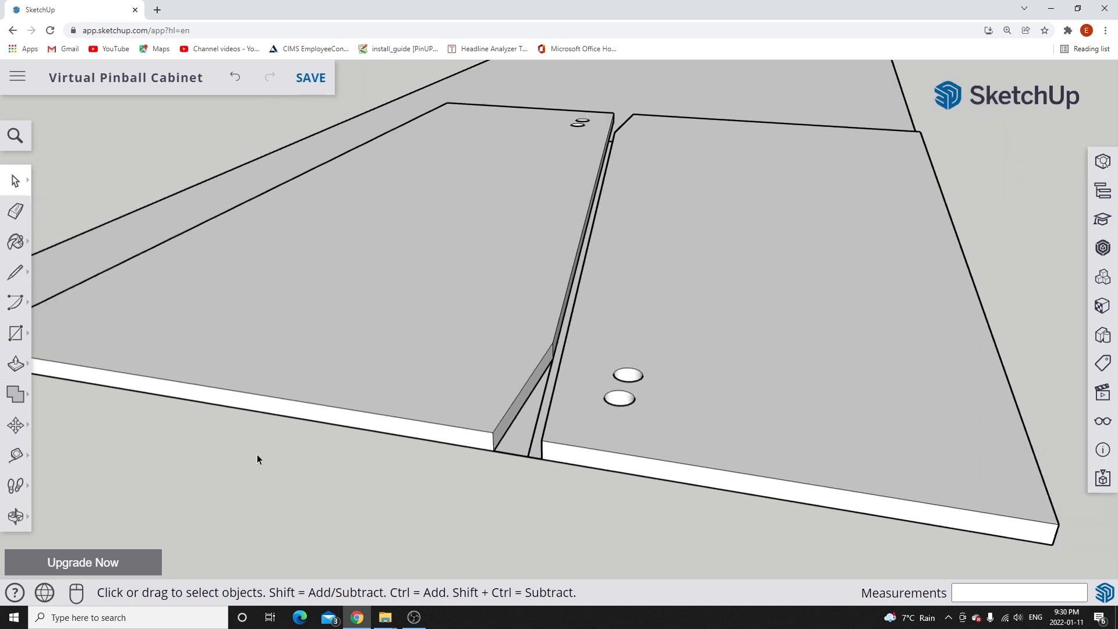
pyautogui.moveTo(267, 463); pyautogui.dragTo(405, 351, button='middle')
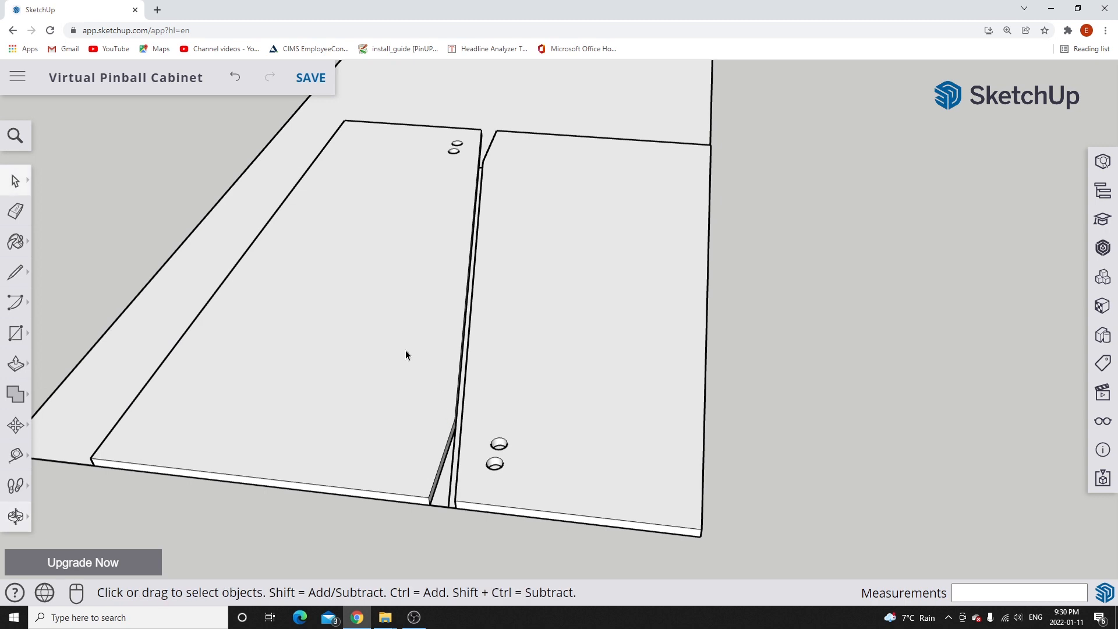
pyautogui.scroll(-4, 302, 295)
pyautogui.scroll(-3, 652, 357)
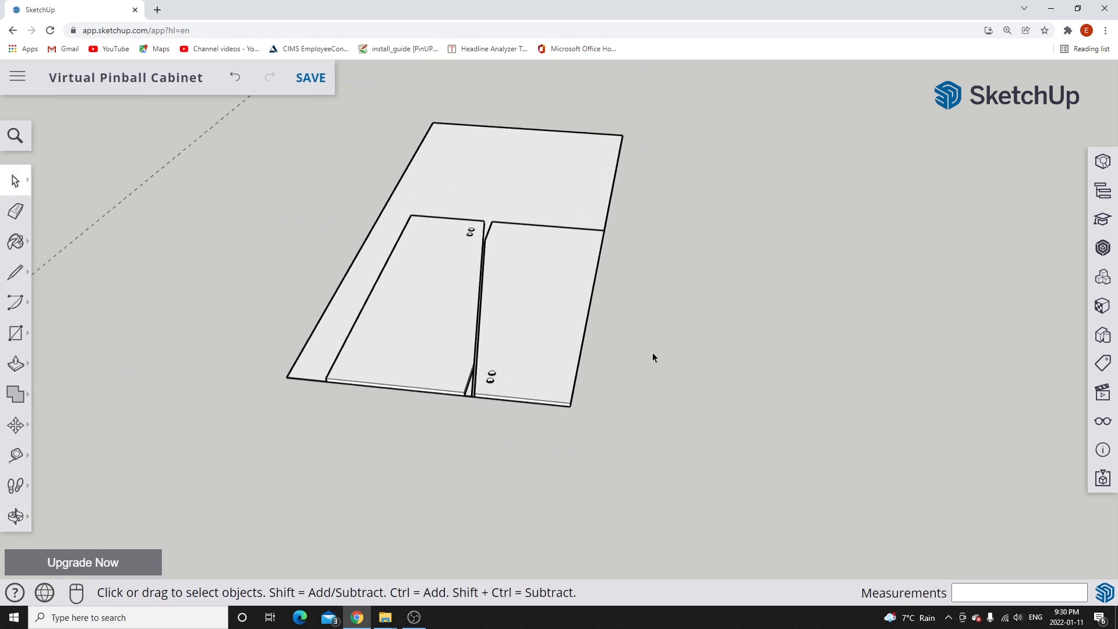
# Dimension the right side panel's long straight edge between its two end corners, placing the dimension just outside the sheet's long edge.
pyautogui.scroll(1, 298, 310)
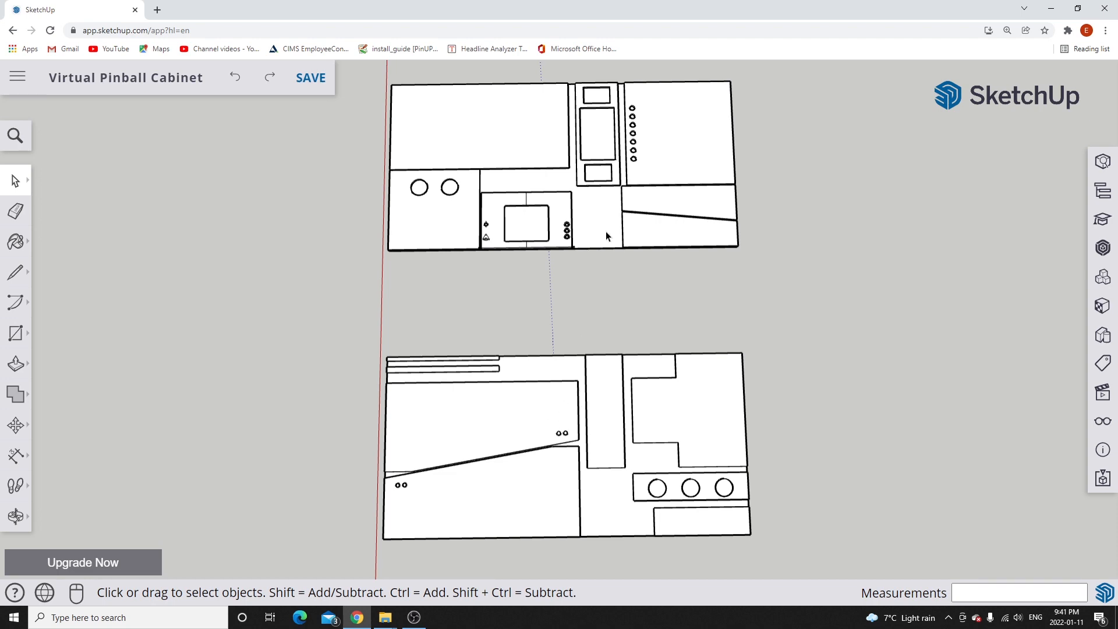
pyautogui.scroll(-3, 606, 231)
pyautogui.scroll(6, 547, 380)
pyautogui.scroll(-2, 624, 305)
pyautogui.scroll(4, 541, 369)
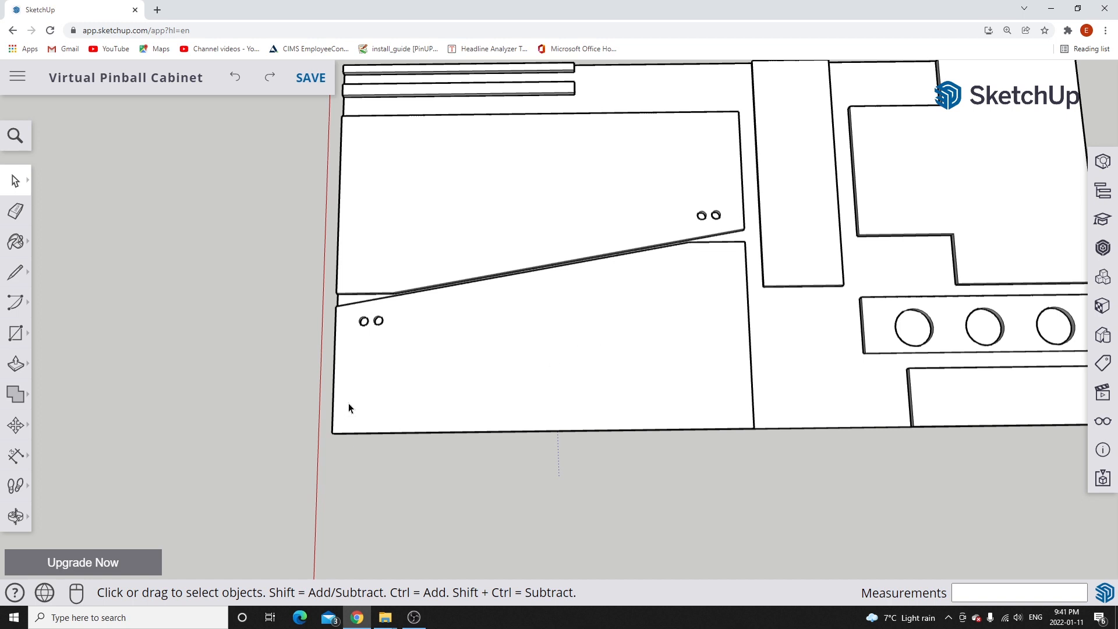
pyautogui.click(18, 460)
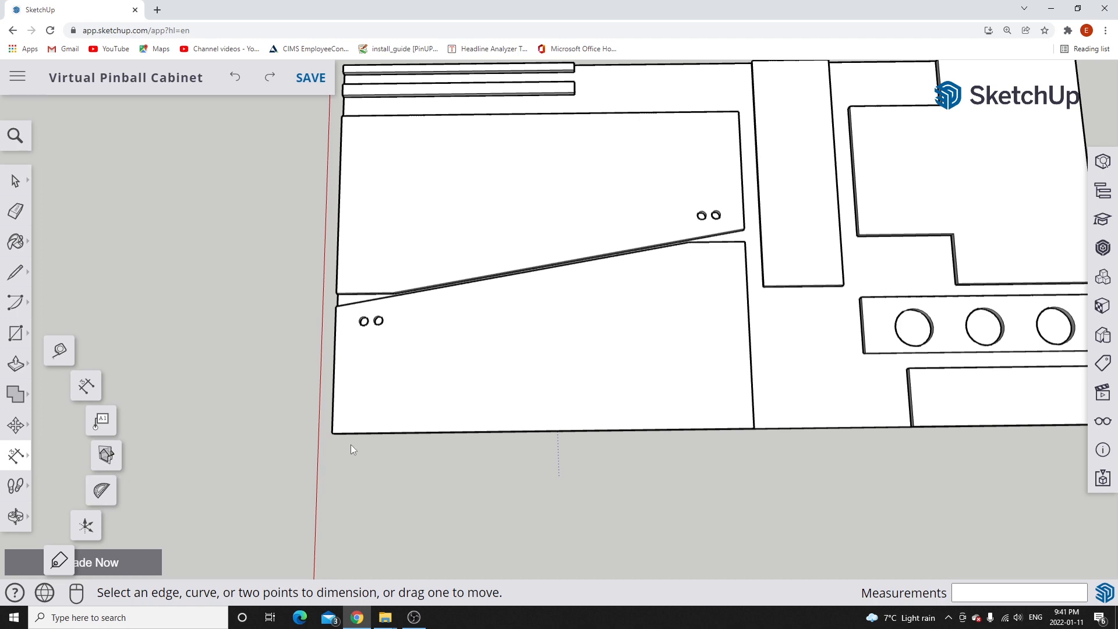
pyautogui.press('o')
pyautogui.moveTo(466, 386); pyautogui.dragTo(429, 259)
pyautogui.moveTo(429, 258); pyautogui.dragTo(497, 249, button='middle')
pyautogui.scroll(3, 282, 463)
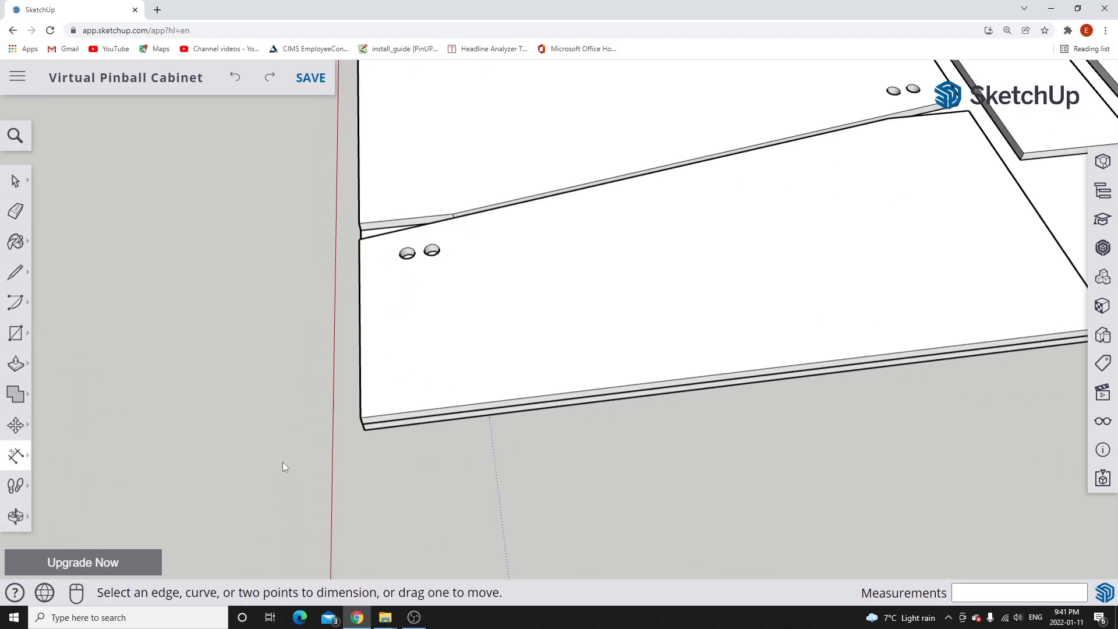
pyautogui.scroll(2, 282, 463)
pyautogui.click(396, 398)
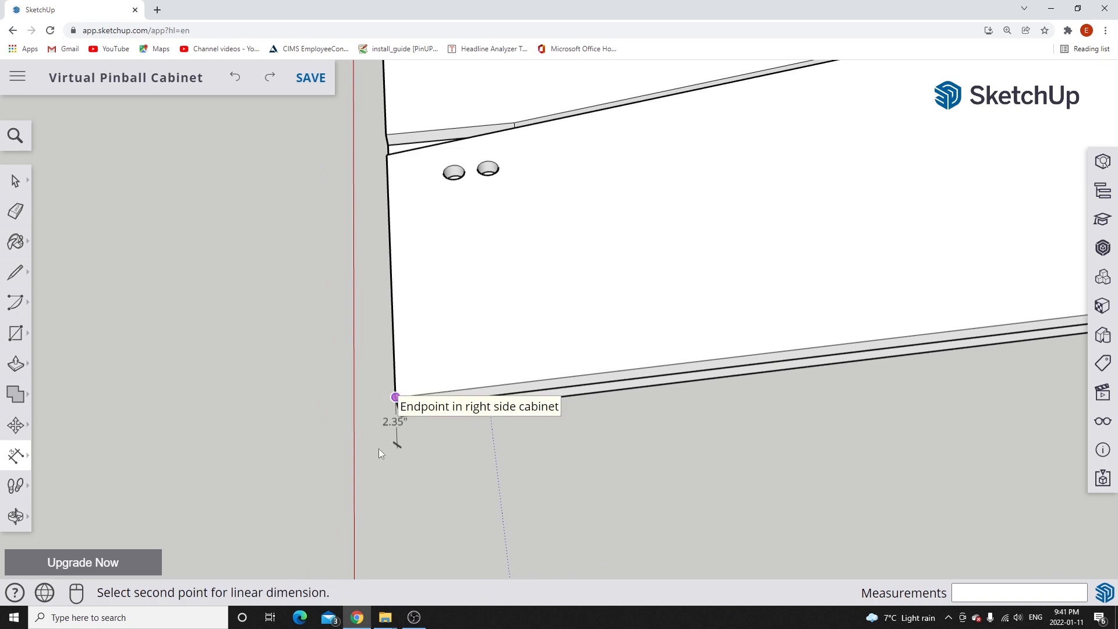
pyautogui.scroll(-5, 378, 453)
pyautogui.scroll(5, 792, 383)
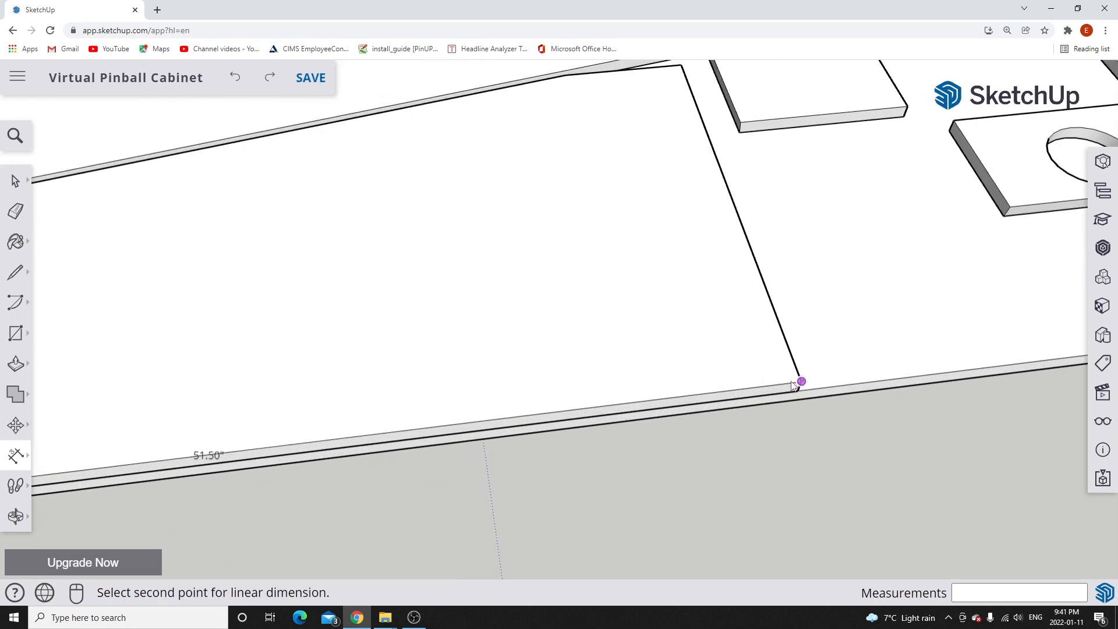
pyautogui.click(801, 383)
pyautogui.scroll(-5, 396, 476)
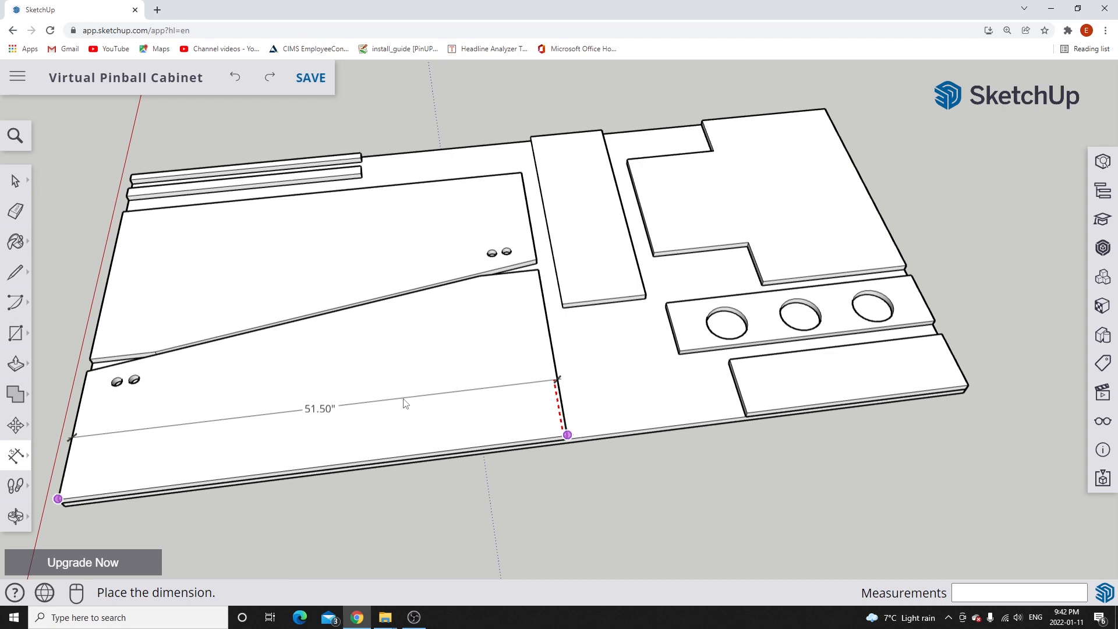
pyautogui.moveTo(254, 414); pyautogui.dragTo(225, 387, button='middle')
pyautogui.scroll(-4, 854, 434)
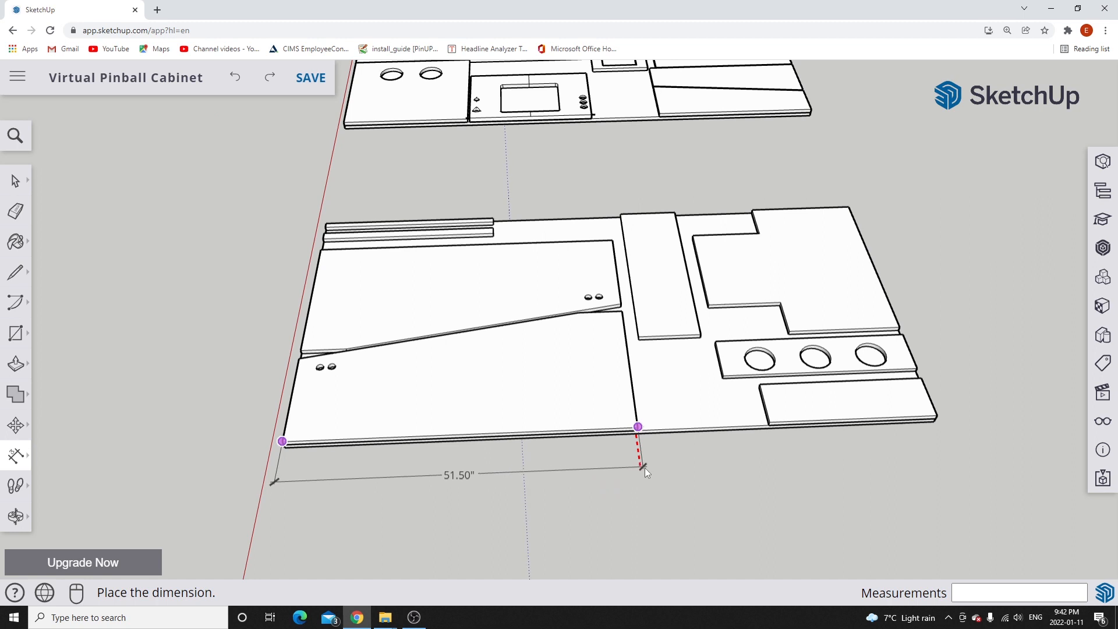
pyautogui.click(645, 468)
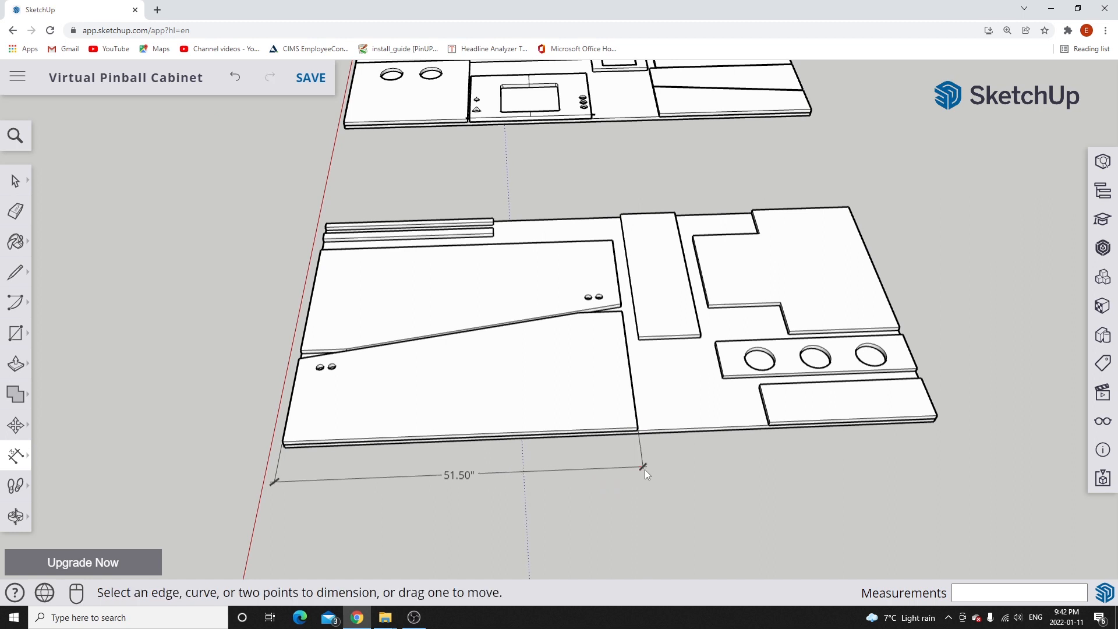
pyautogui.click(463, 476)
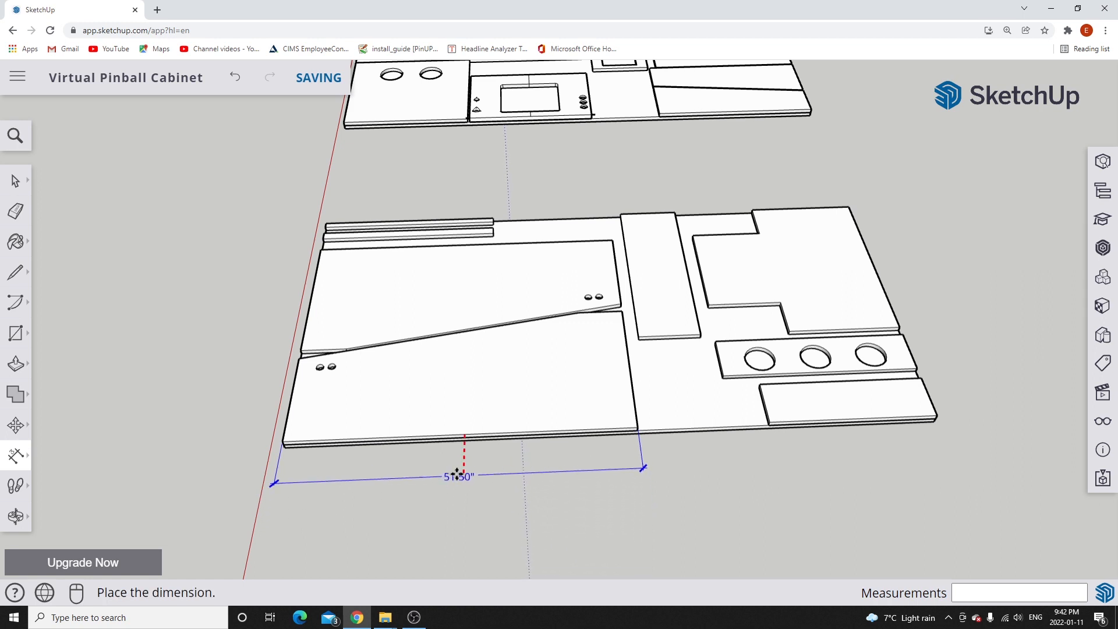
pyautogui.click(458, 475)
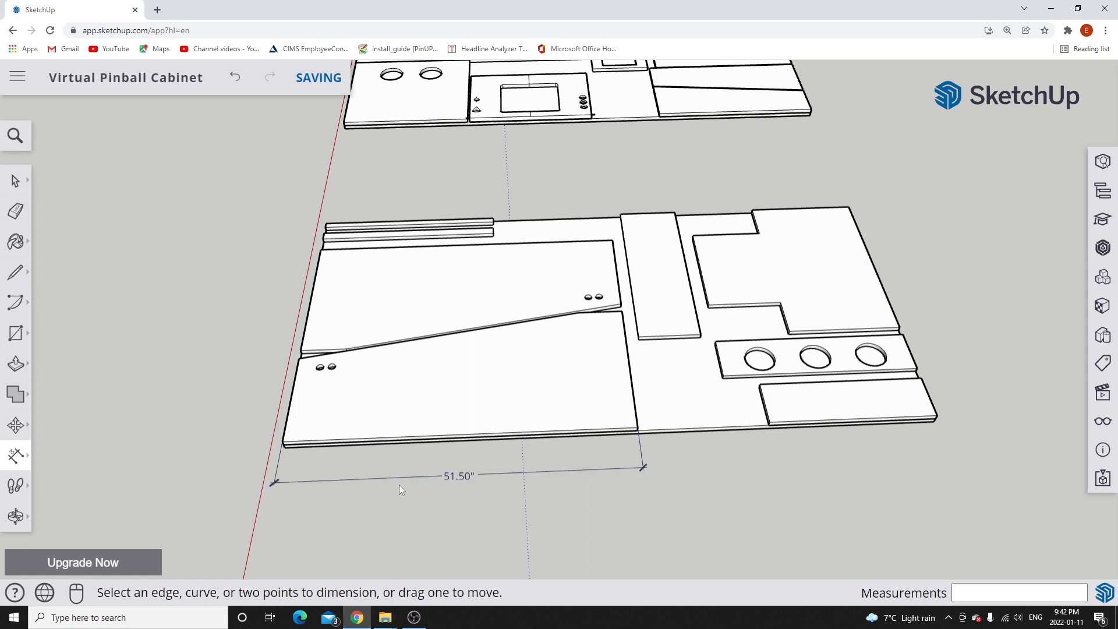
# Dimension the right side panel's front edge beside the button holes, placing the dimension outside the sheet's short edge.
pyautogui.moveTo(270, 469); pyautogui.dragTo(581, 274, button='middle')
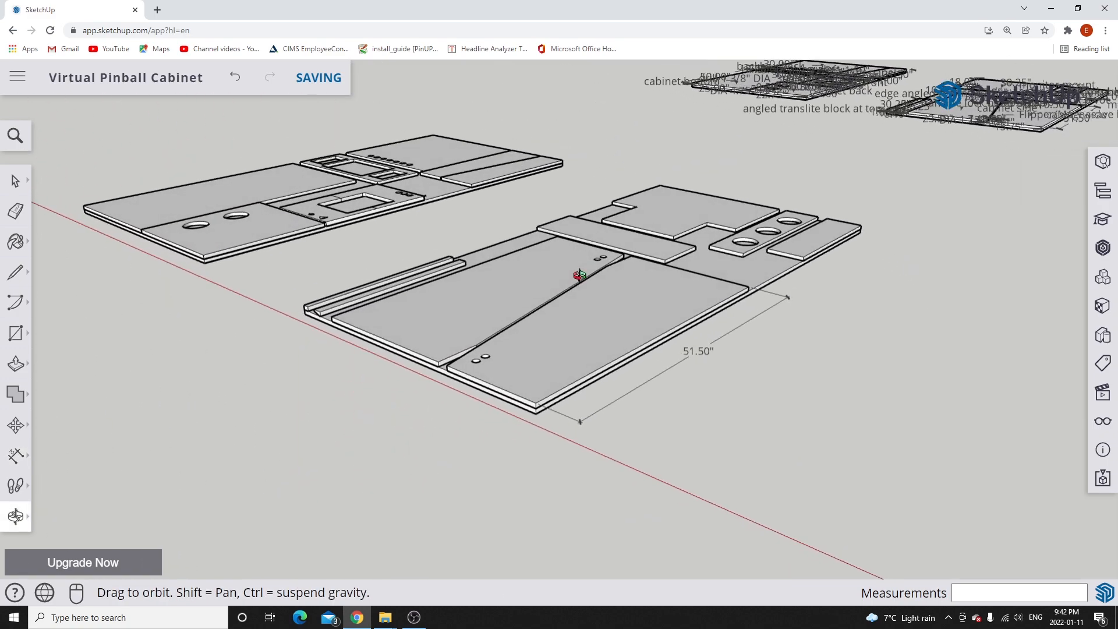
pyautogui.click(17, 456)
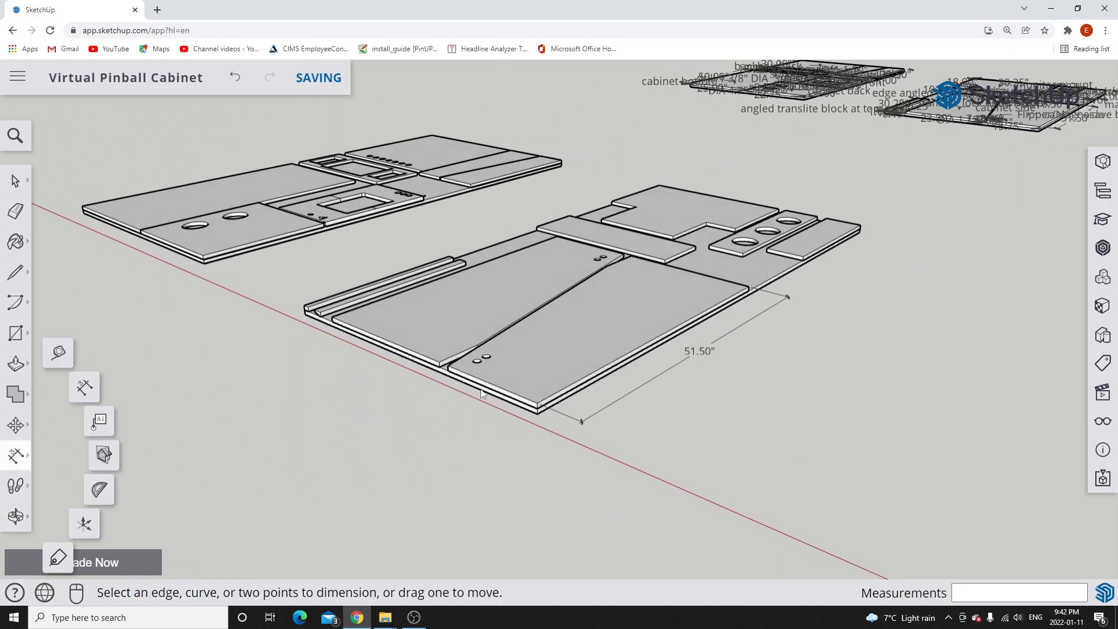
pyautogui.scroll(5, 449, 378)
pyautogui.click(454, 344)
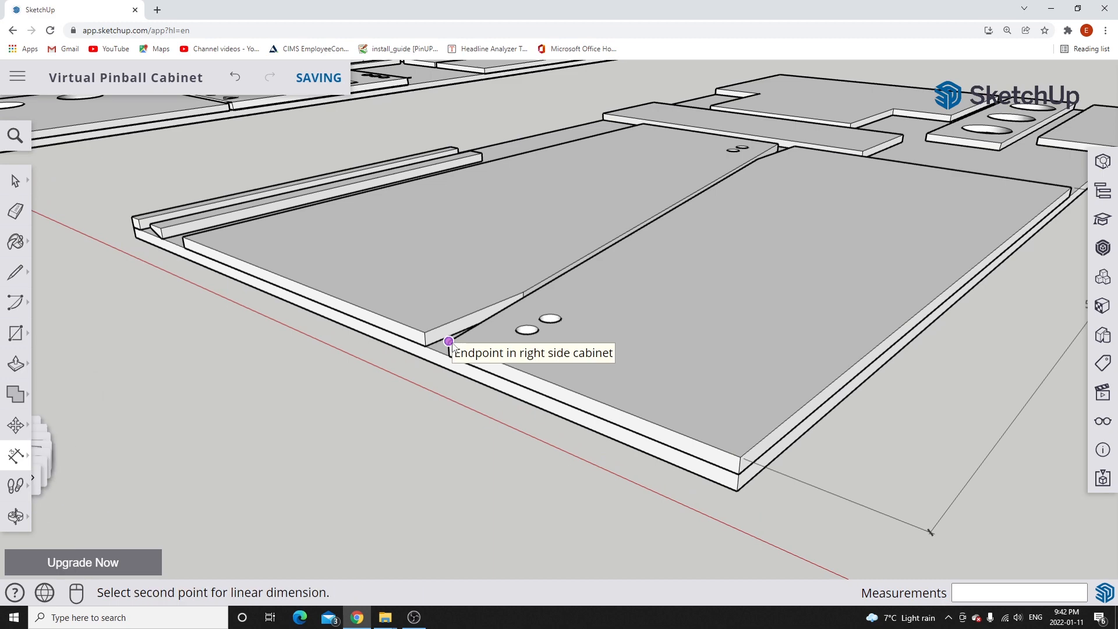
pyautogui.click(746, 456)
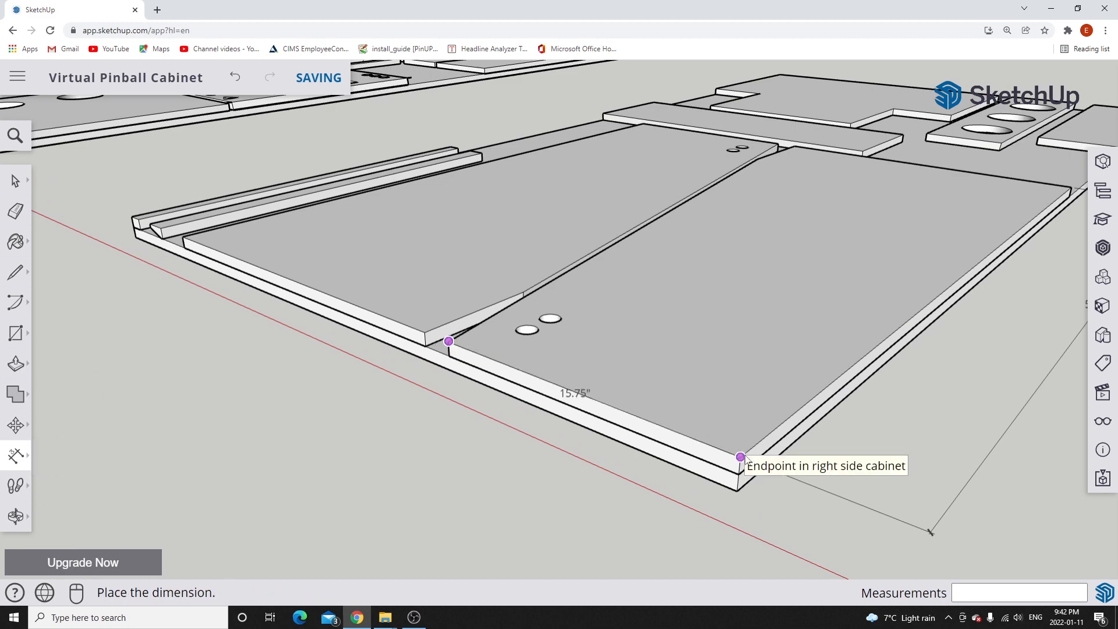
pyautogui.click(651, 512)
# Dimension the right side panel's wide back edge between its two corners, placing the dimension on the panel face alongside that edge.
pyautogui.scroll(-6, 654, 466)
pyautogui.moveTo(824, 378); pyautogui.dragTo(399, 457, button='middle')
pyautogui.scroll(5, 237, 355)
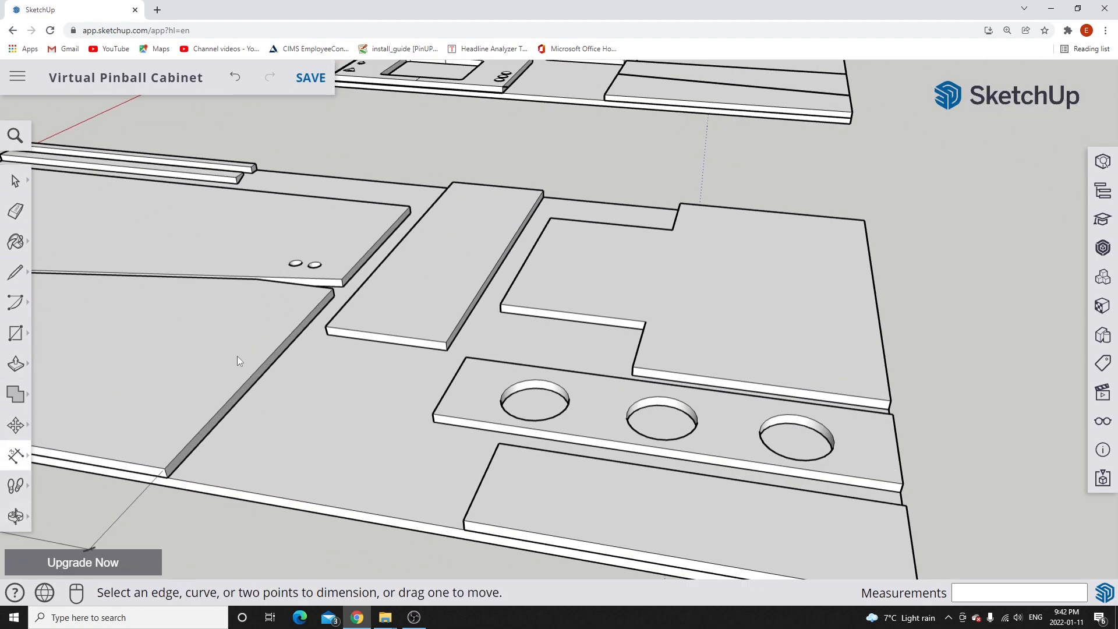
pyautogui.scroll(2, 238, 349)
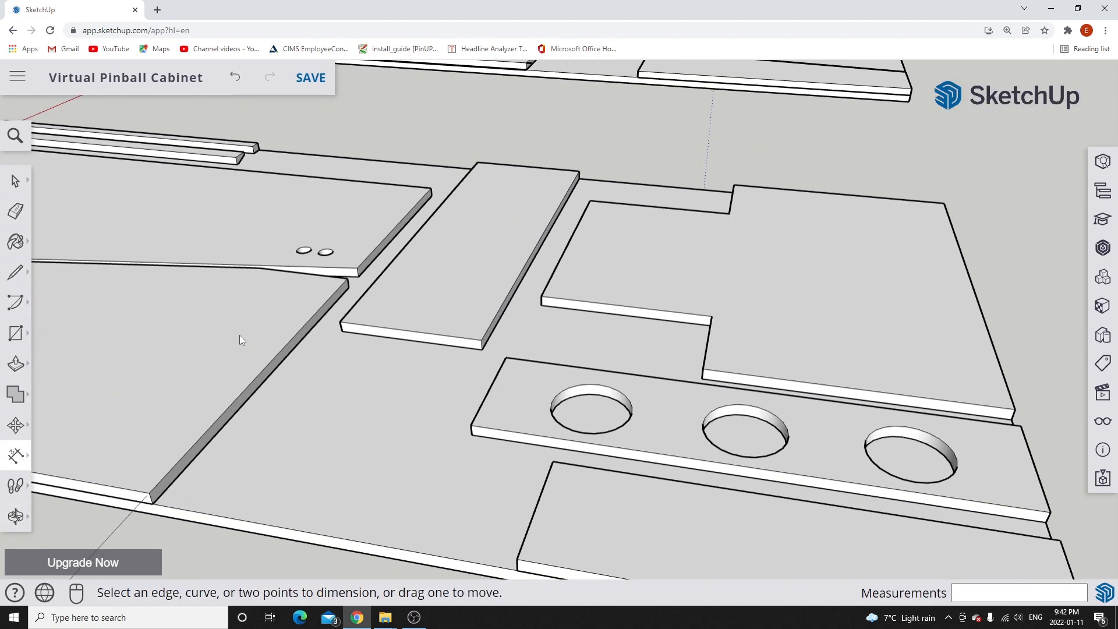
pyautogui.click(18, 456)
pyautogui.click(357, 279)
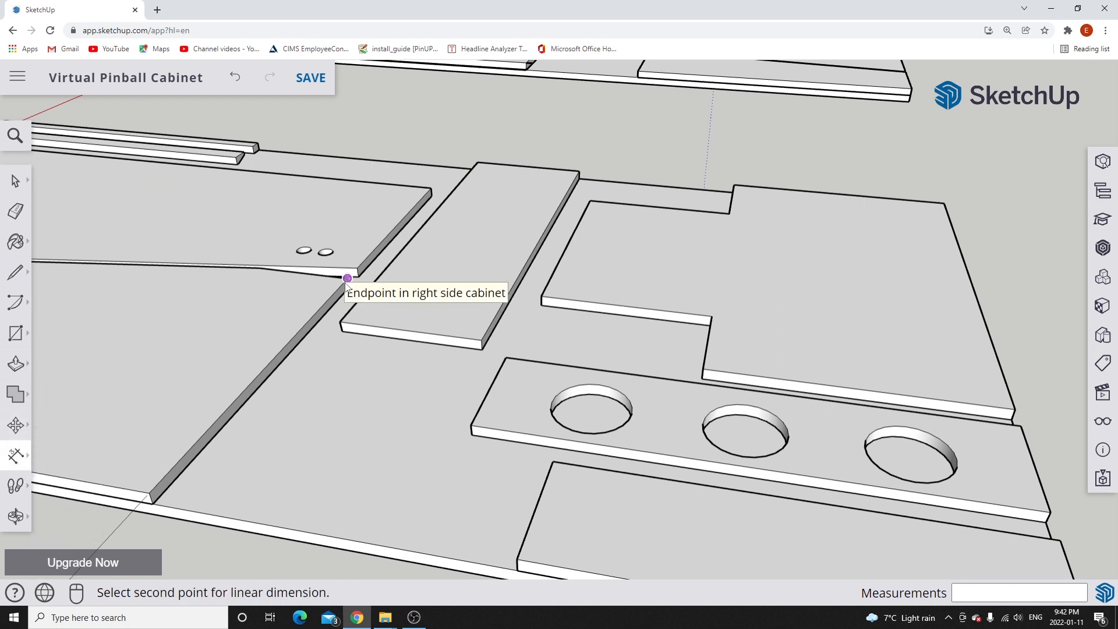
pyautogui.click(149, 493)
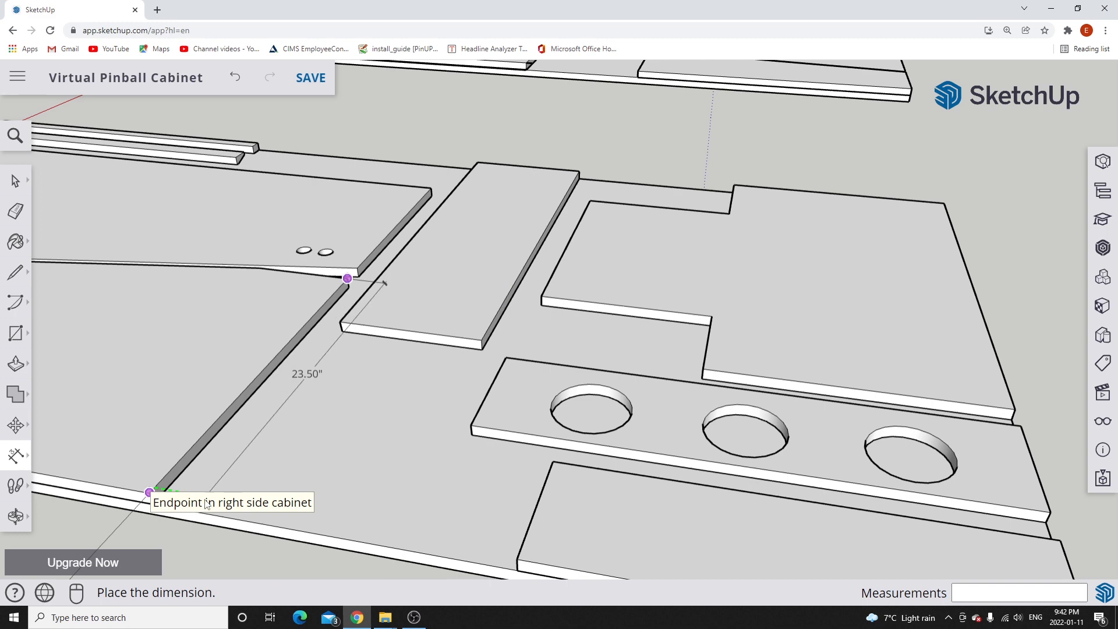
pyautogui.scroll(-3, 243, 478)
pyautogui.scroll(-5, 242, 473)
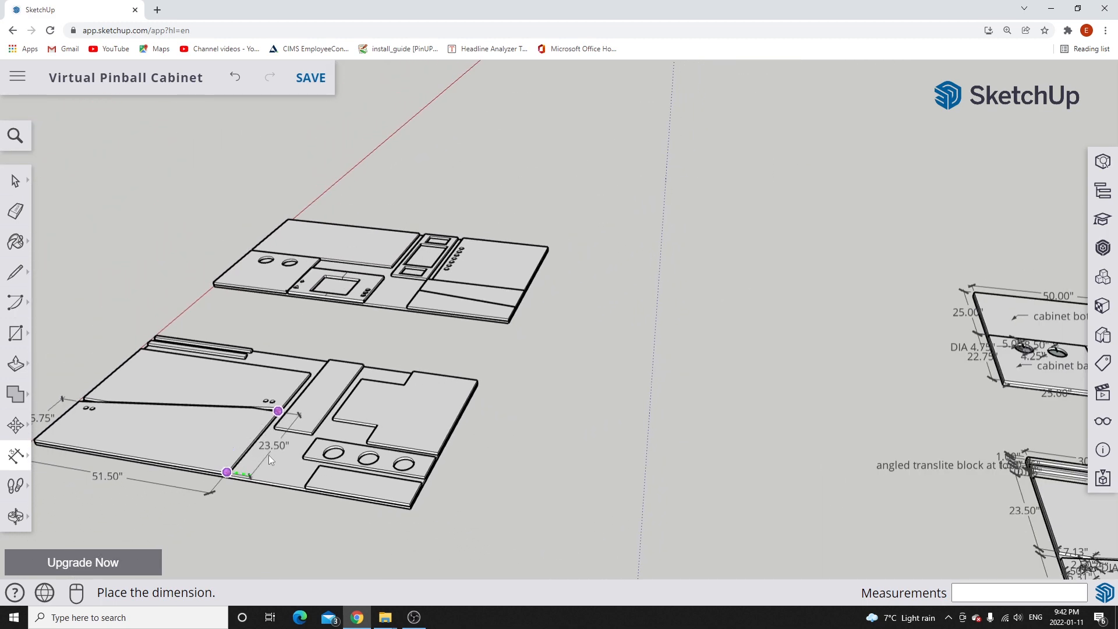
pyautogui.moveTo(264, 452); pyautogui.dragTo(391, 417, button='middle')
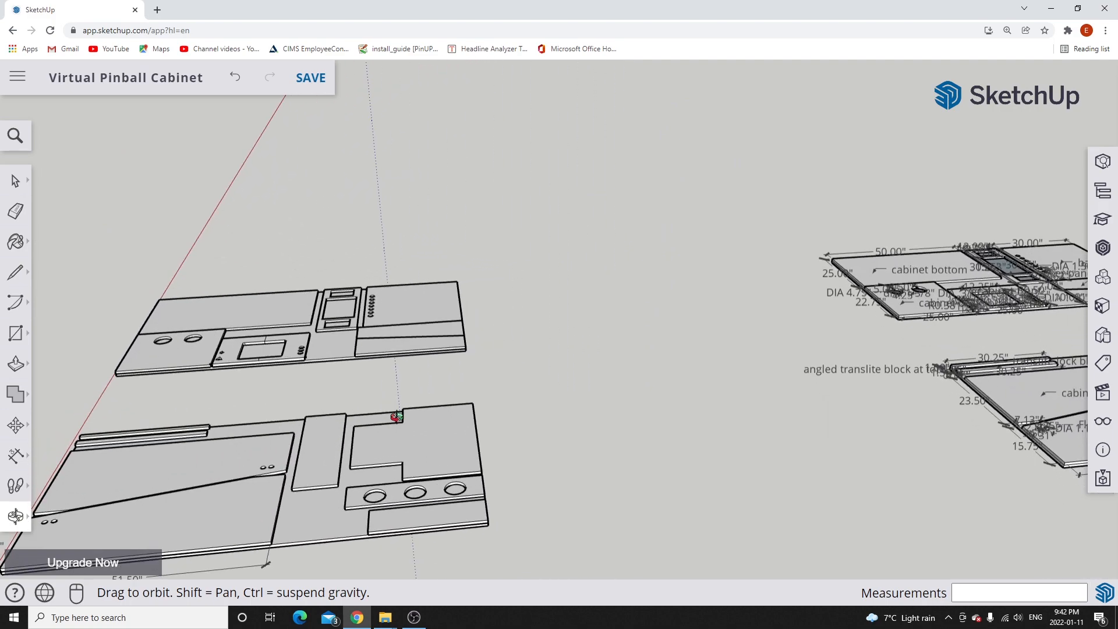
pyautogui.scroll(-5, 501, 390)
pyautogui.scroll(5, 420, 433)
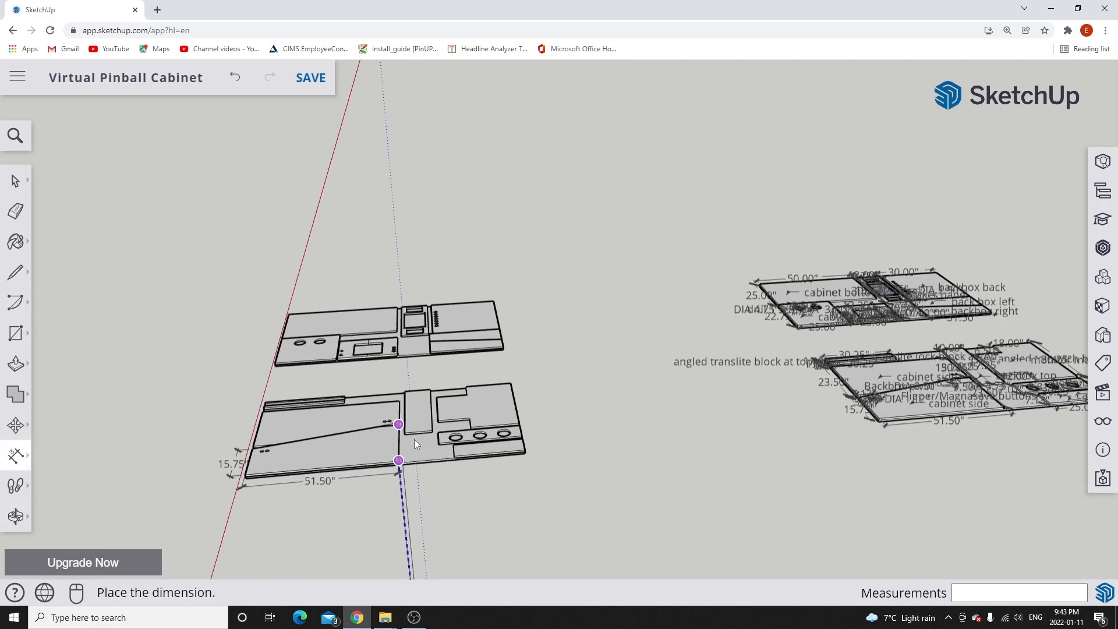
pyautogui.scroll(1, 397, 425)
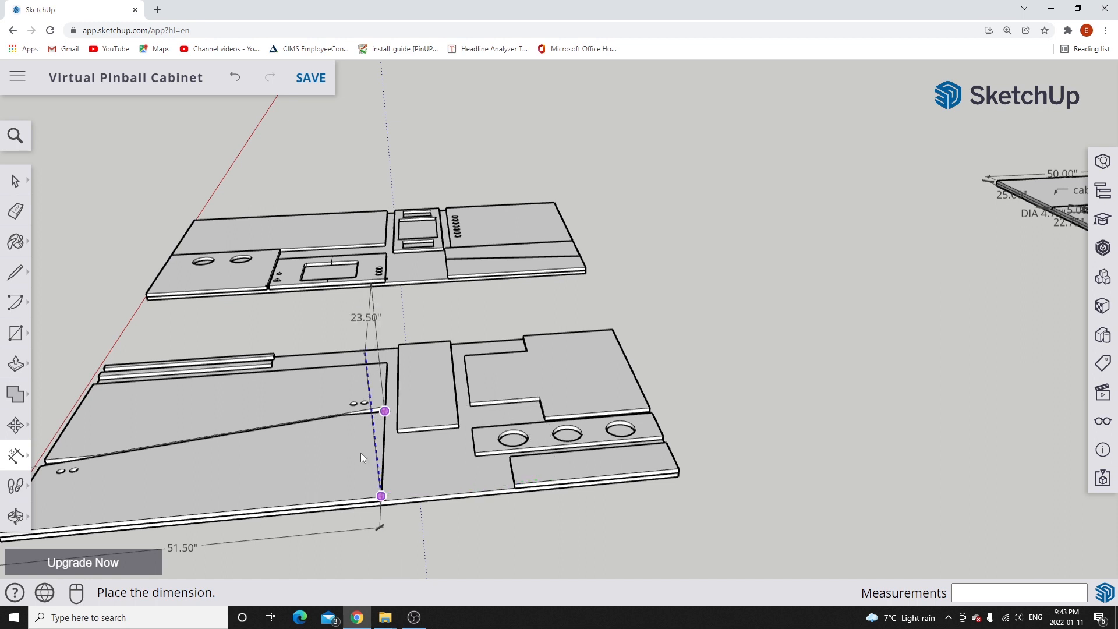
pyautogui.scroll(2, 371, 496)
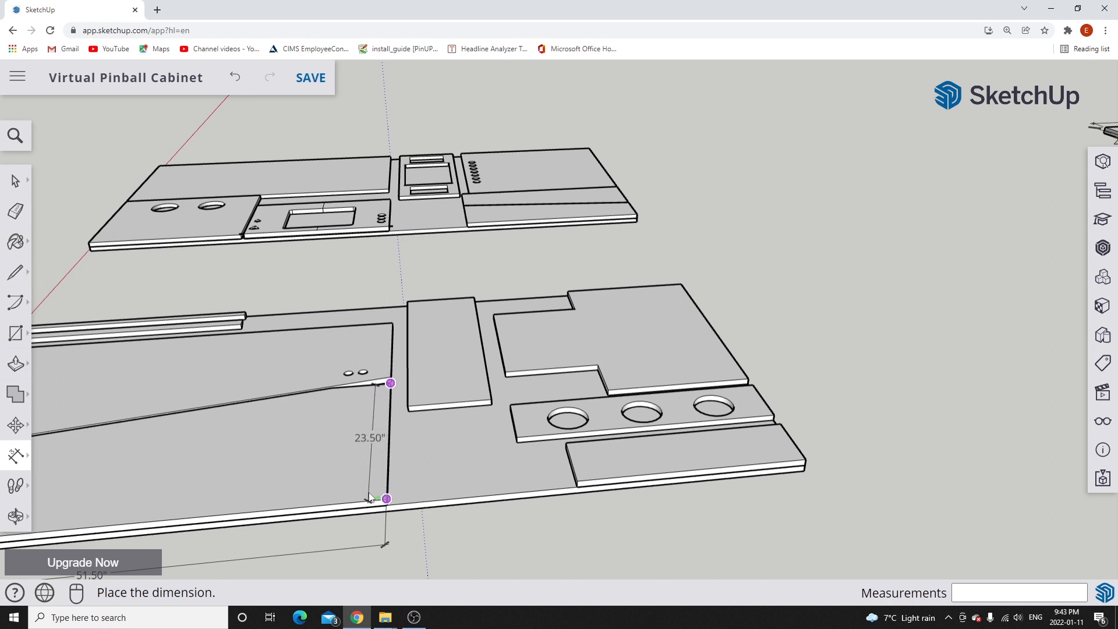
pyautogui.click(371, 496)
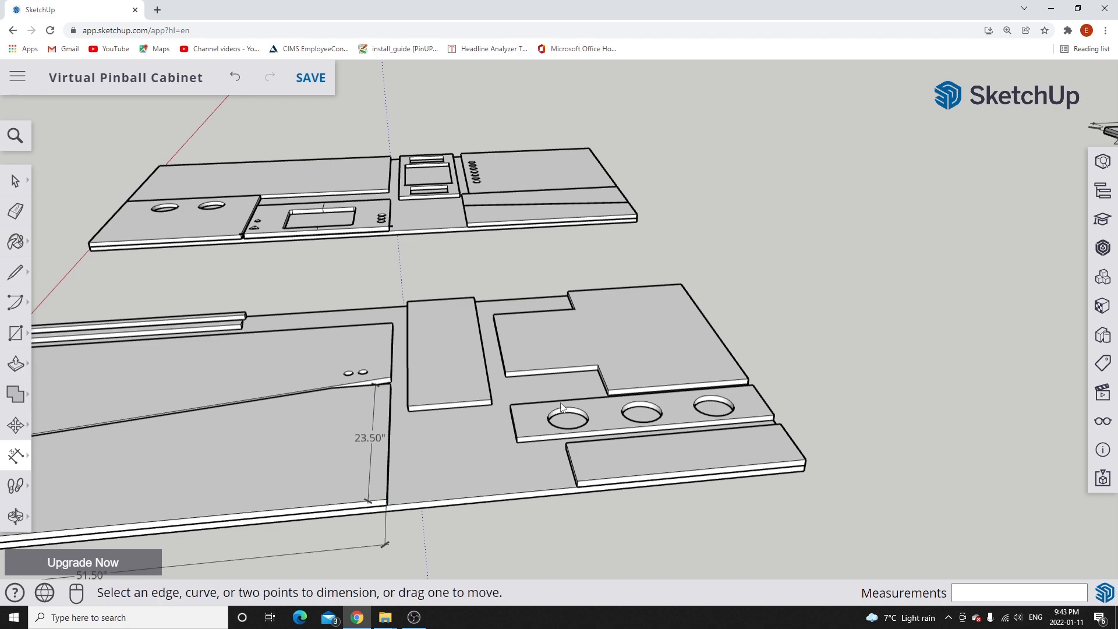
# Dimension the right side panel's short flat edge between its wide back corner and the bend, placing the dimension on the panel face.
pyautogui.scroll(-3, 562, 406)
pyautogui.scroll(6, 456, 402)
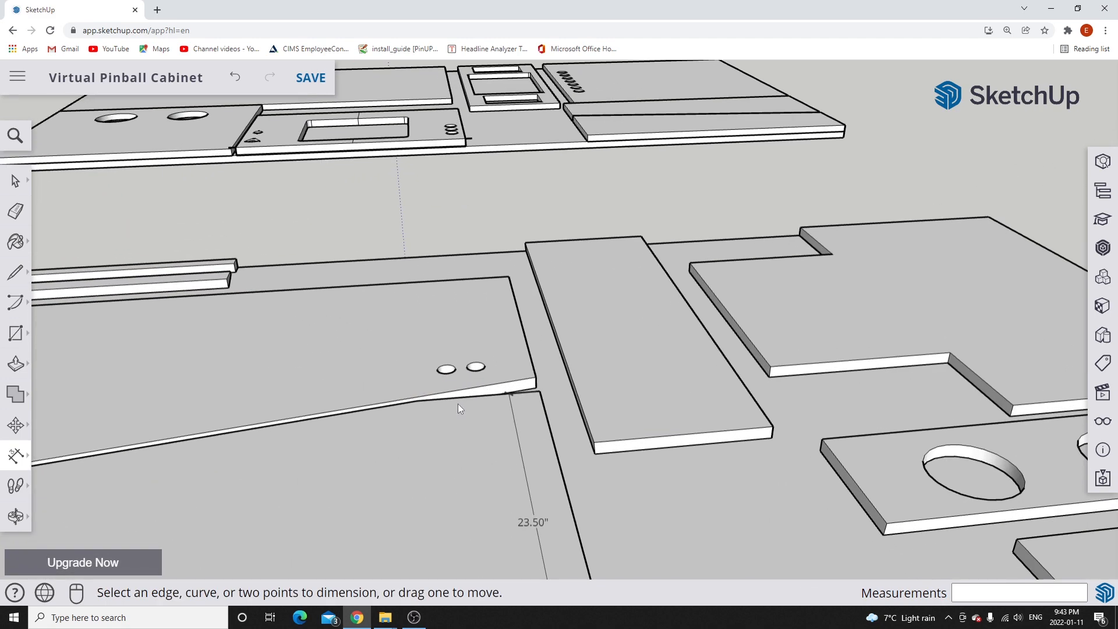
pyautogui.moveTo(456, 369); pyautogui.dragTo(387, 487, button='middle')
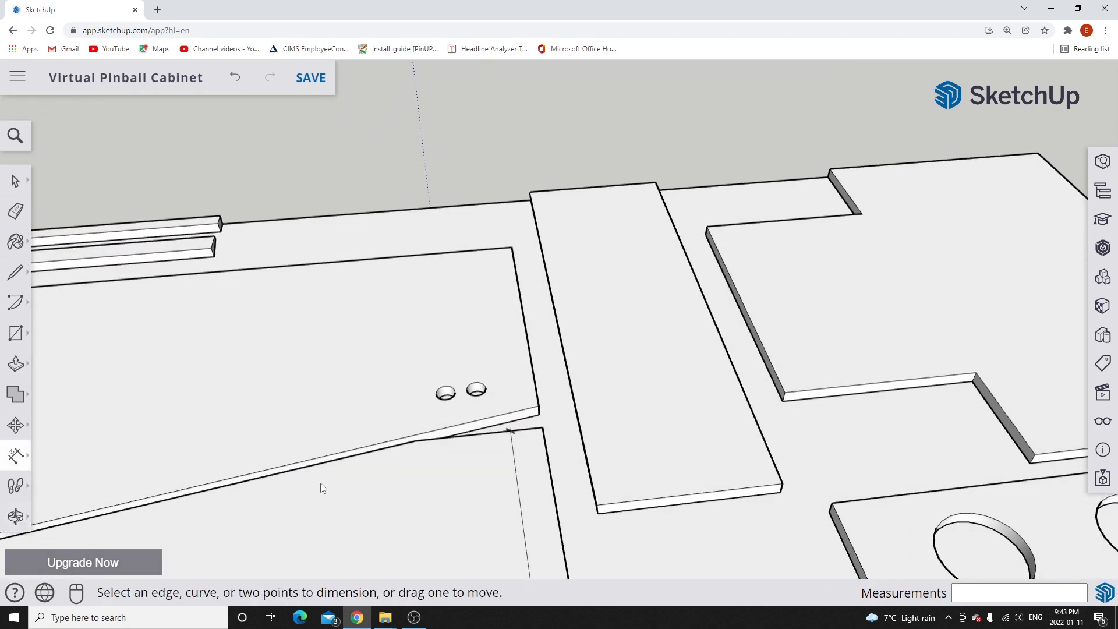
pyautogui.click(542, 428)
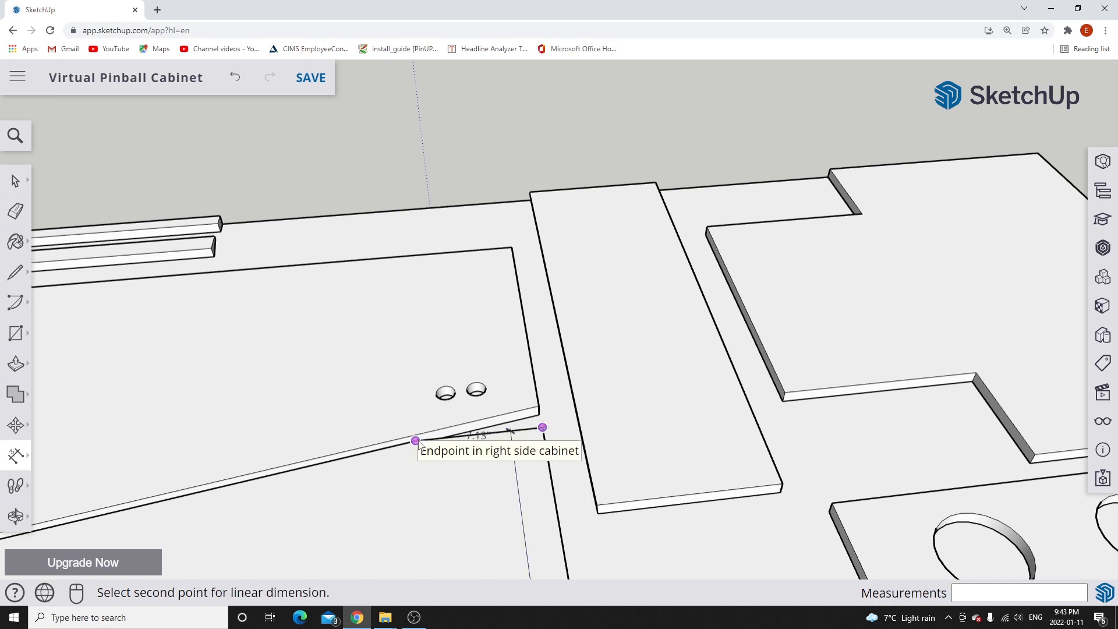
pyautogui.click(416, 441)
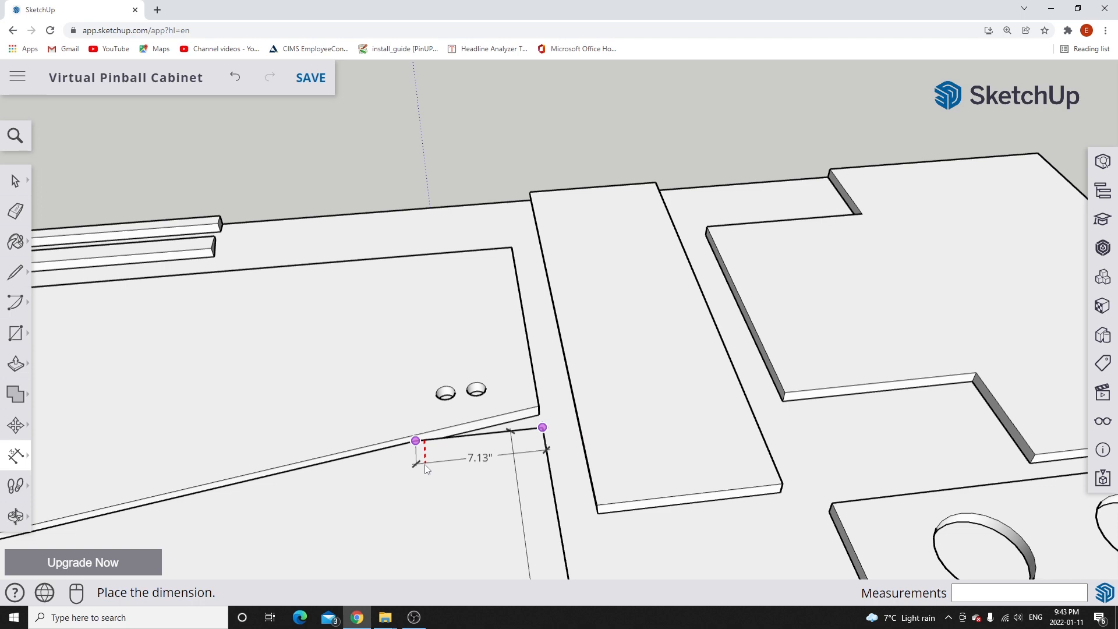
pyautogui.click(425, 464)
pyautogui.scroll(-6, 550, 353)
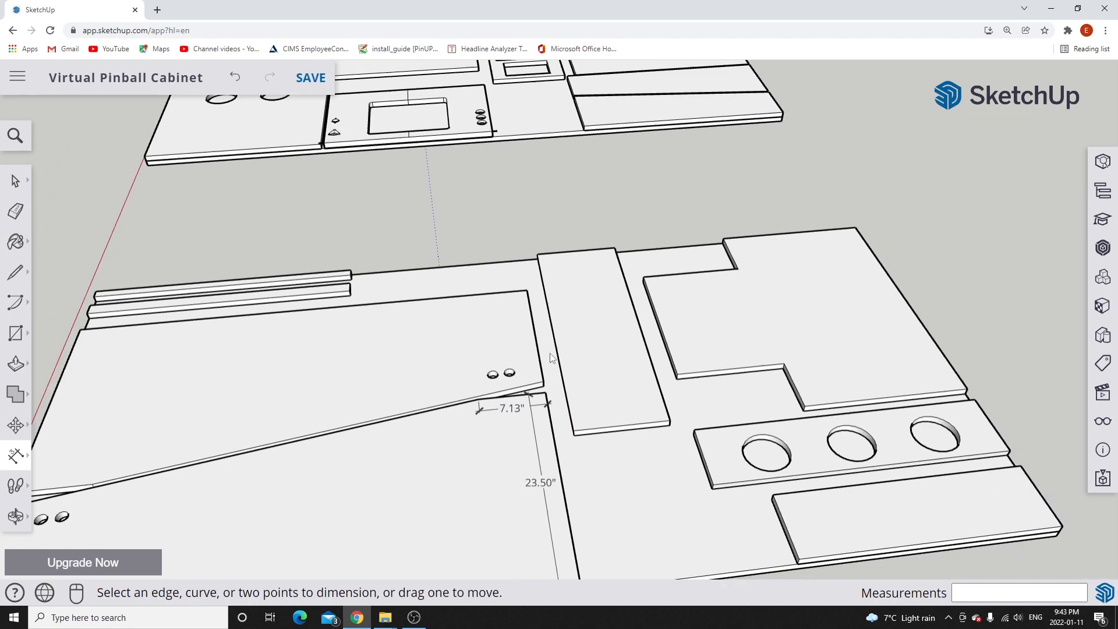
pyautogui.moveTo(527, 390); pyautogui.dragTo(469, 464, button='middle')
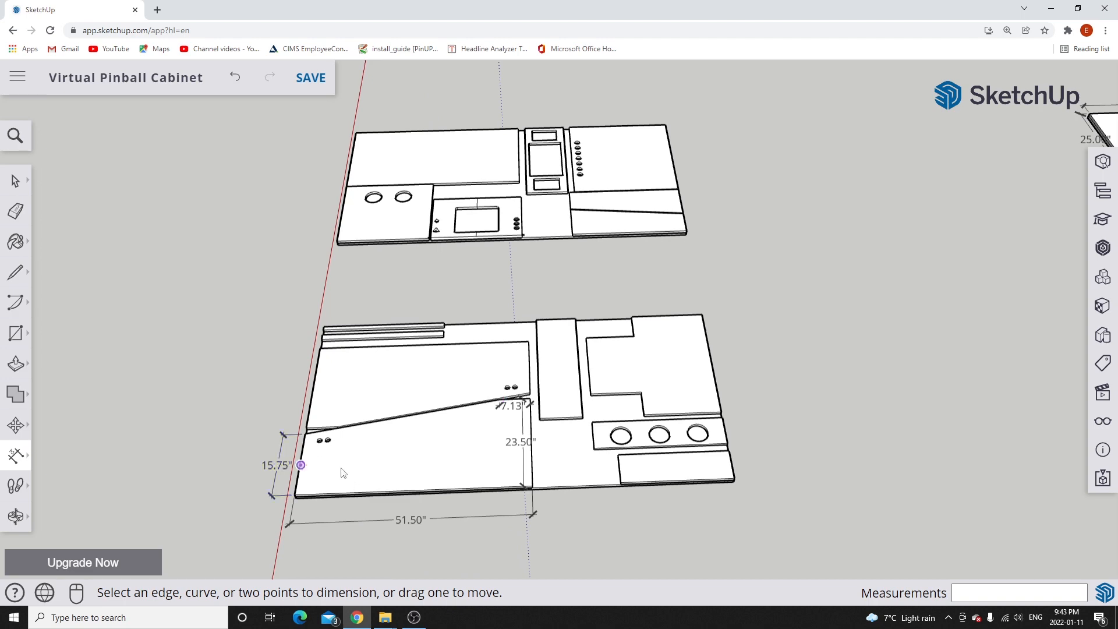
pyautogui.scroll(-3, 727, 329)
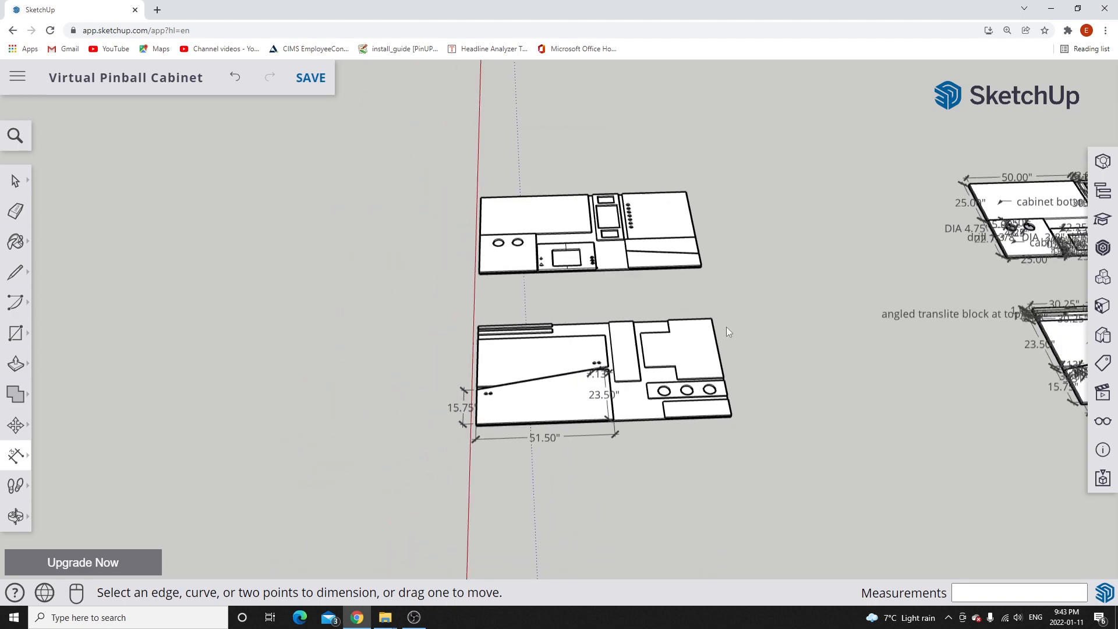
pyautogui.scroll(4, 495, 397)
pyautogui.scroll(3, 496, 402)
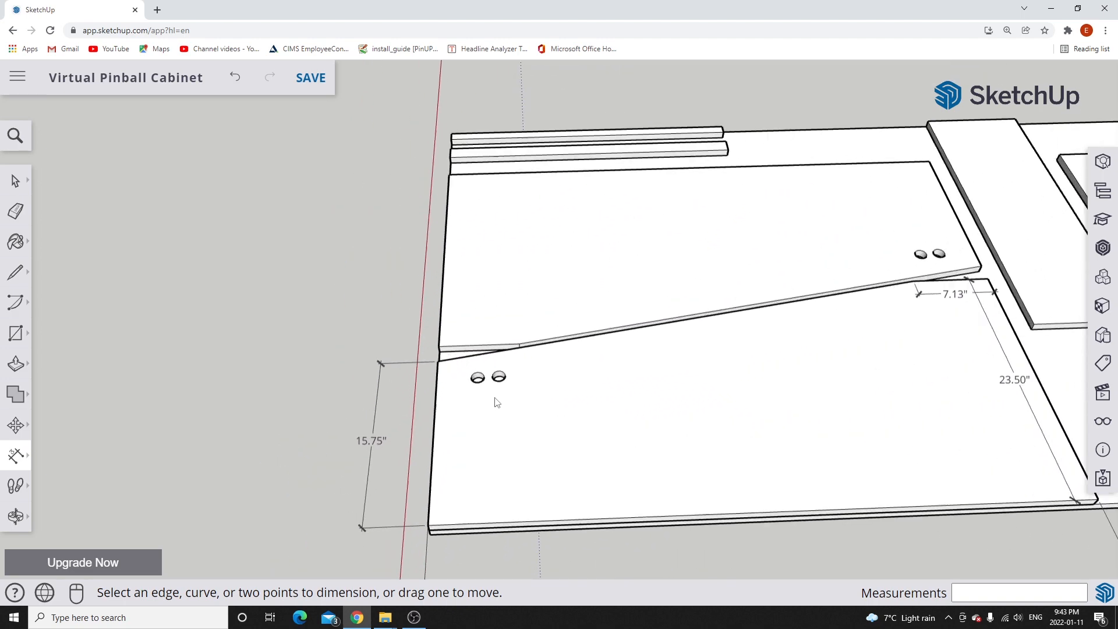
pyautogui.scroll(3, 510, 382)
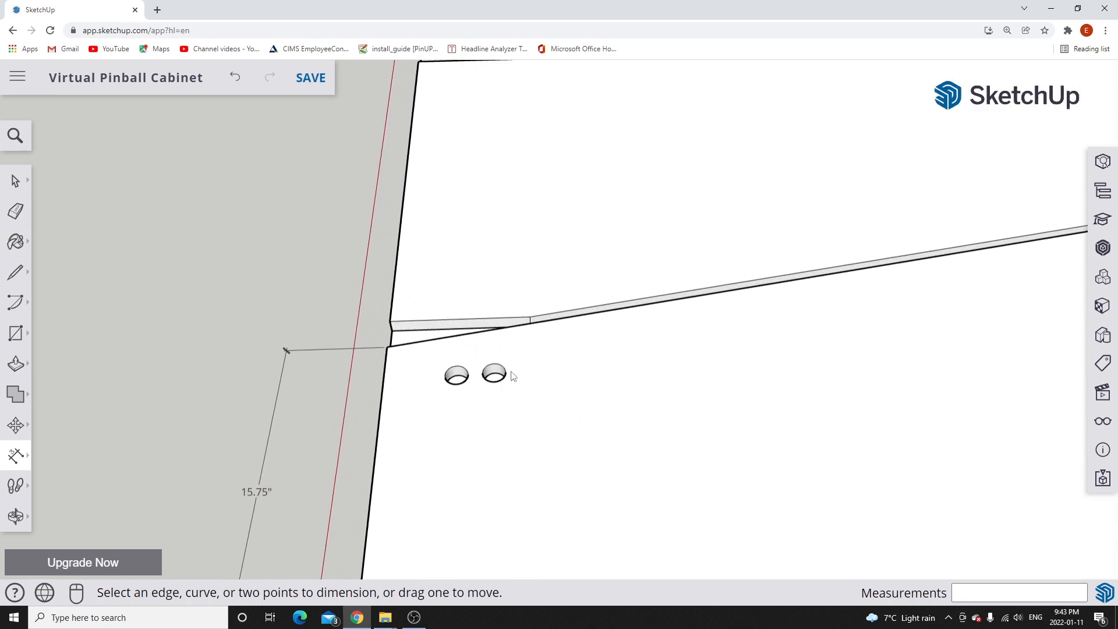
pyautogui.click(17, 182)
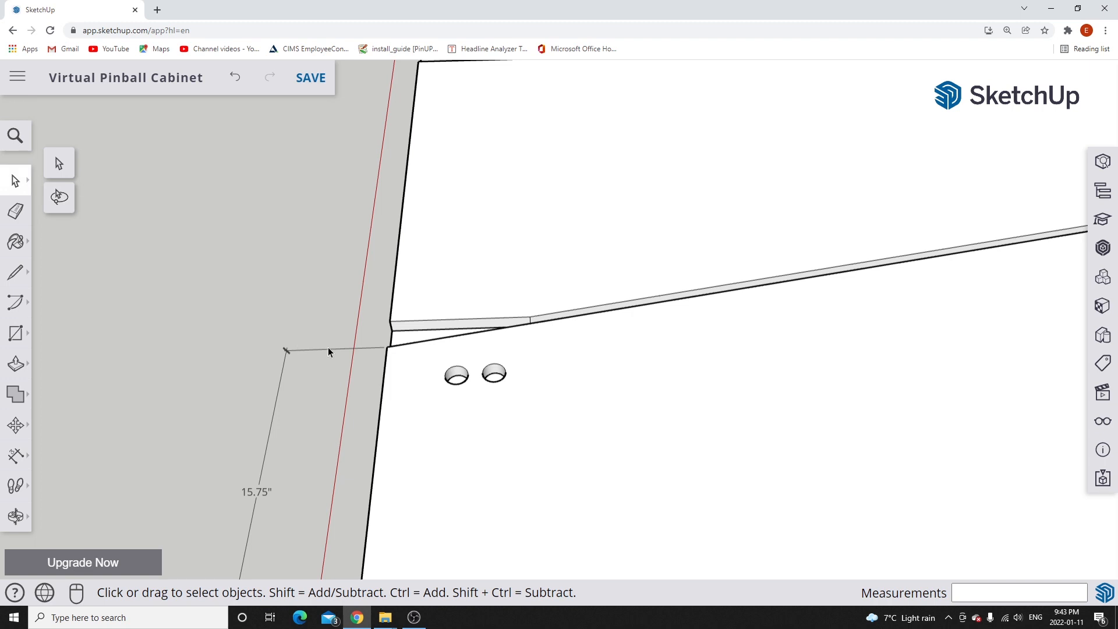
pyautogui.click(15, 455)
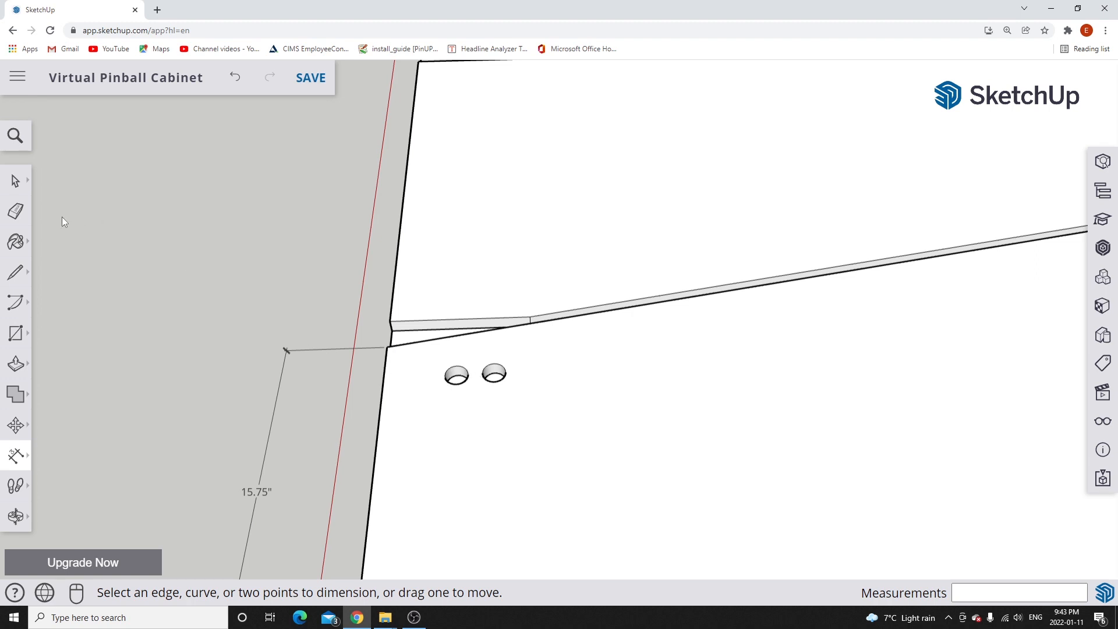
pyautogui.click(16, 181)
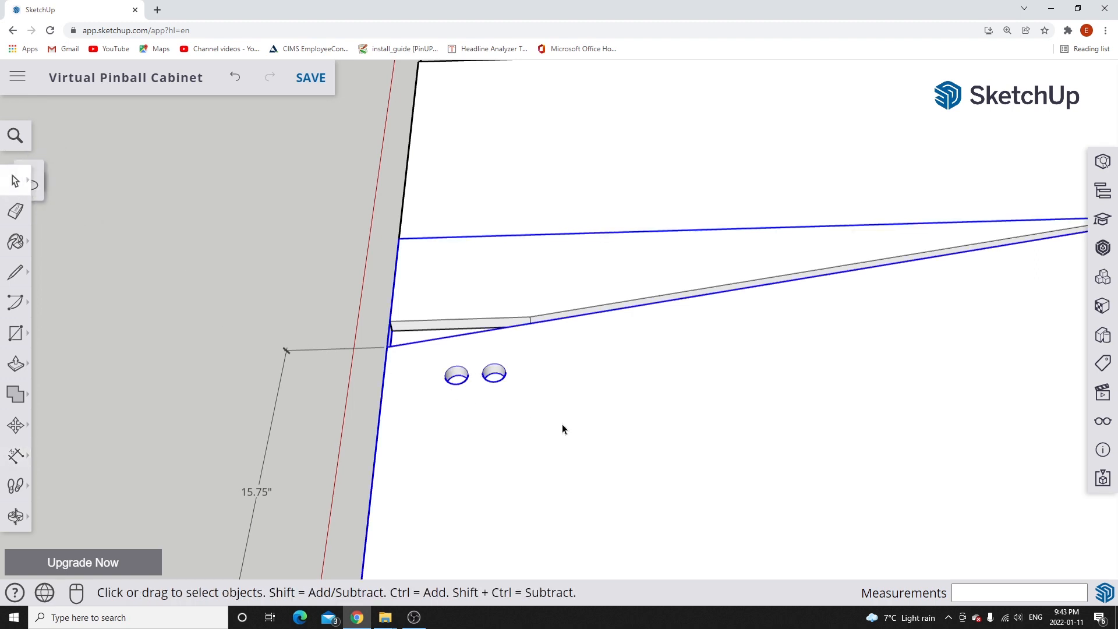
pyautogui.doubleClick(561, 425)
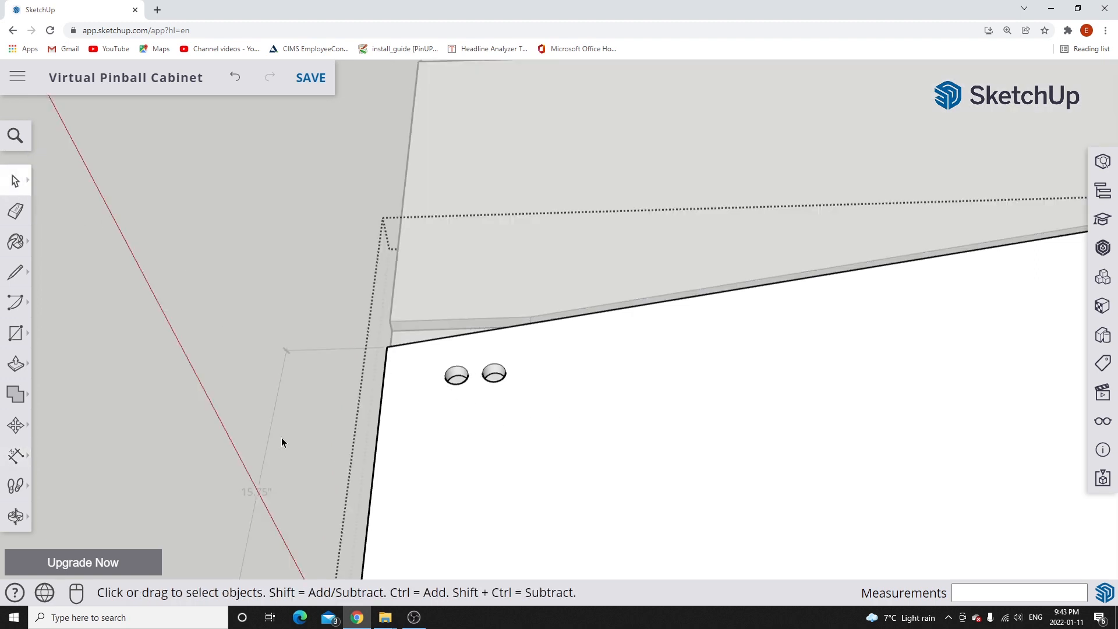
pyautogui.click(282, 281)
pyautogui.click(498, 409)
pyautogui.click(498, 380)
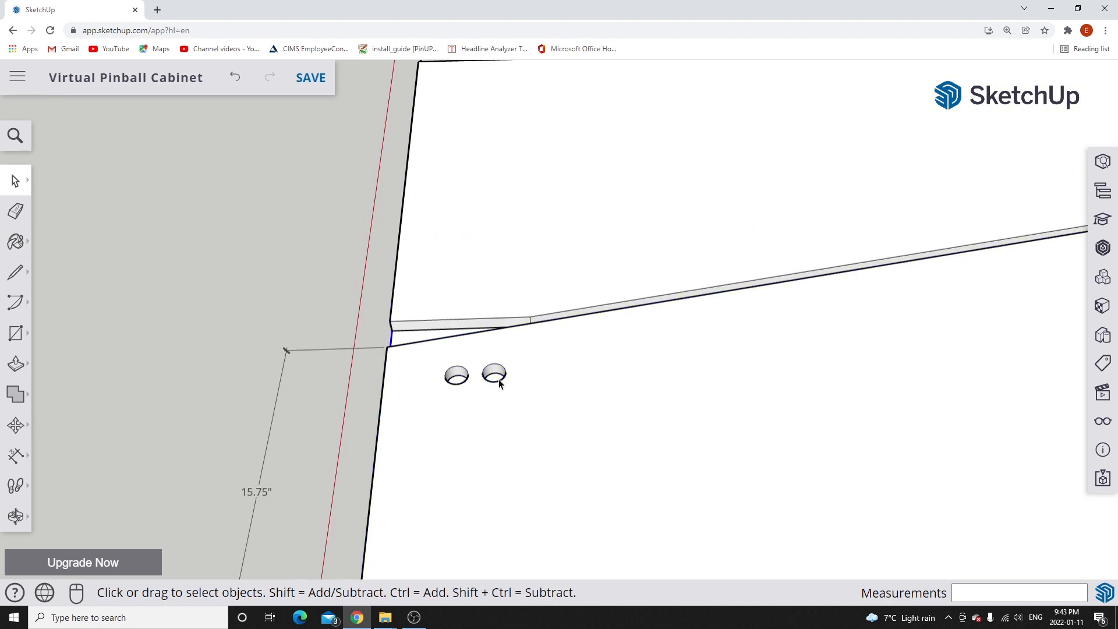
# Open the right side panel for editing and dimension the diameter of the button hole farther from the front edge.
pyautogui.doubleClick(522, 443)
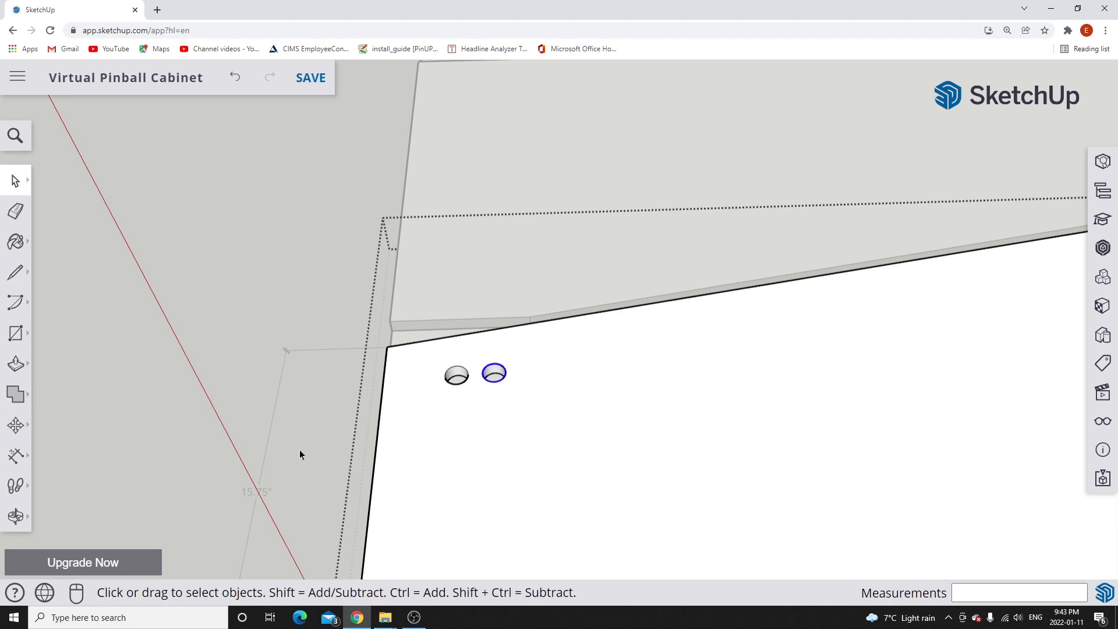
pyautogui.click(16, 455)
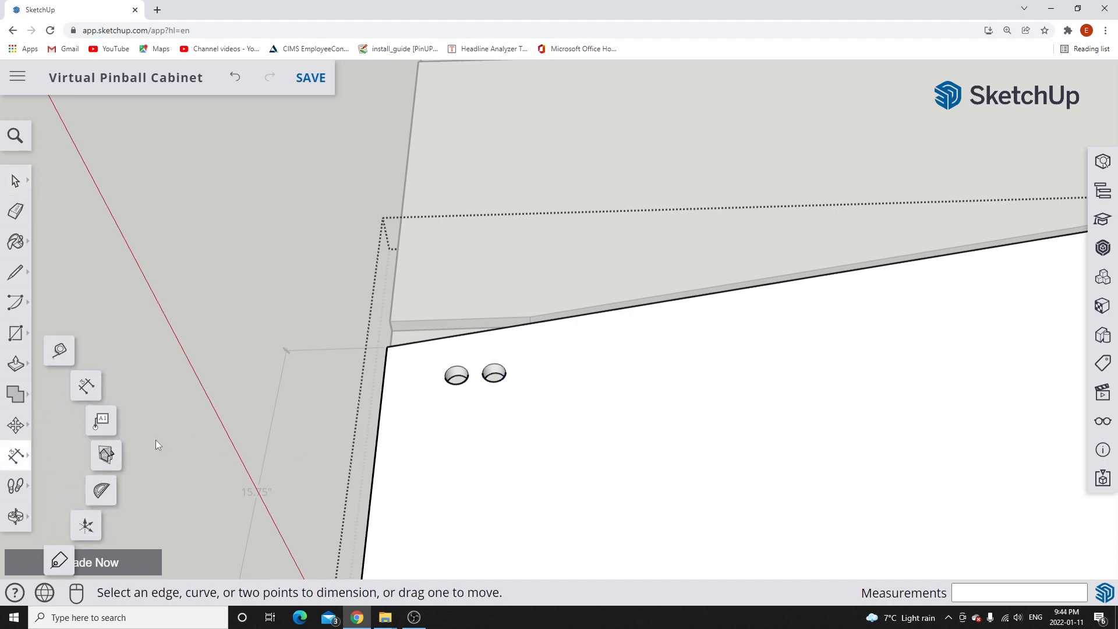
pyautogui.click(505, 379)
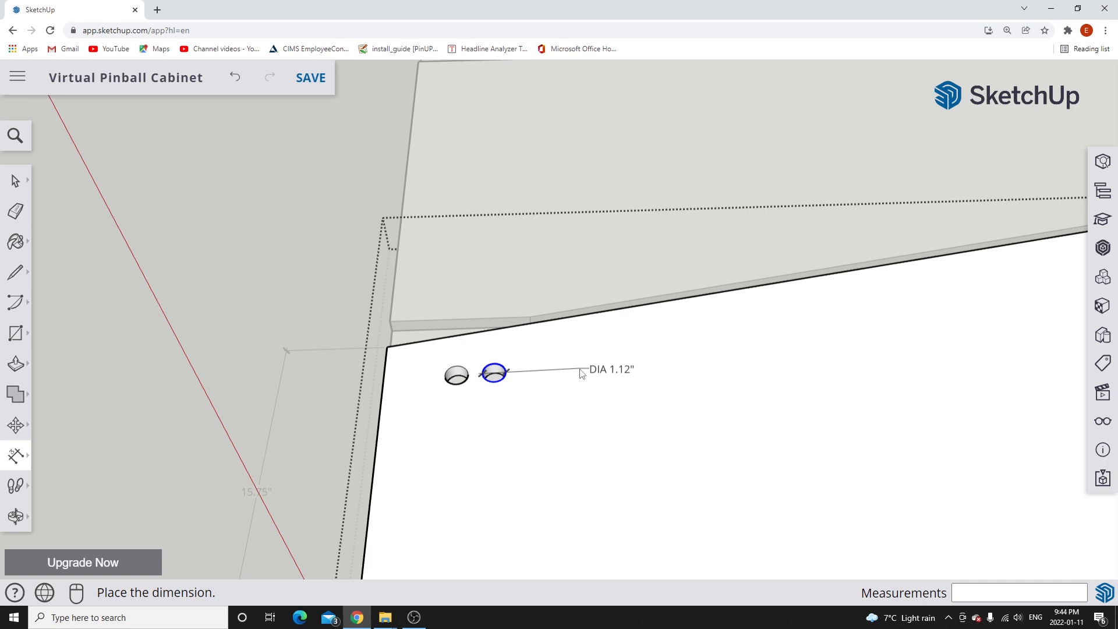
pyautogui.click(580, 373)
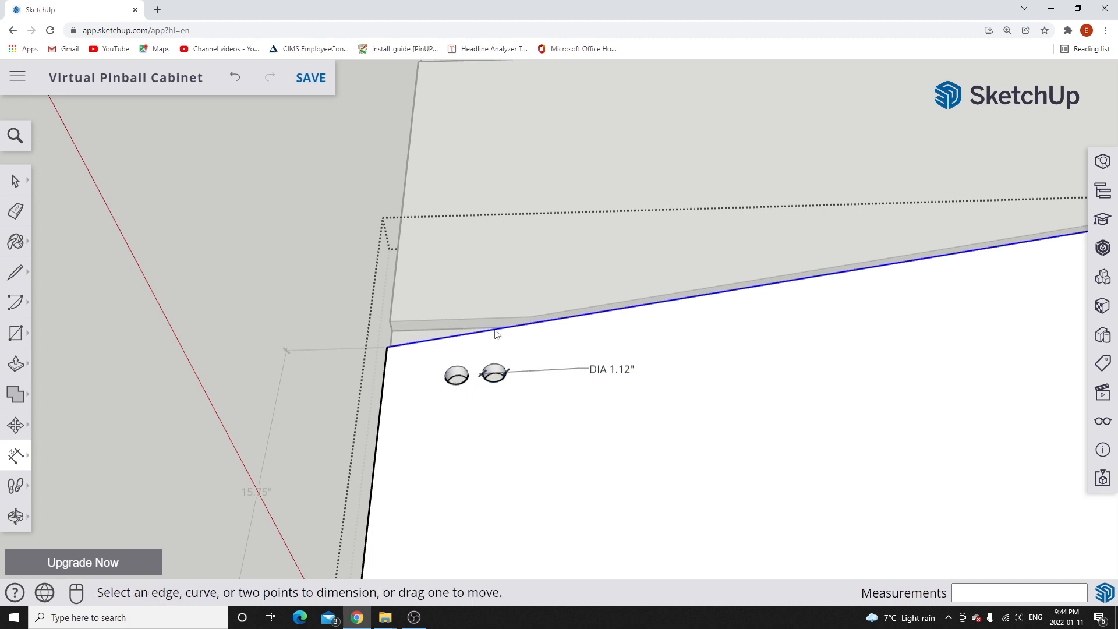
# Draw lines from the farther button hole's center to the panel's angled edge, about 2.75" long, and to its front edge, about 5.31" long.
pyautogui.moveTo(554, 419); pyautogui.dragTo(519, 554, button='middle')
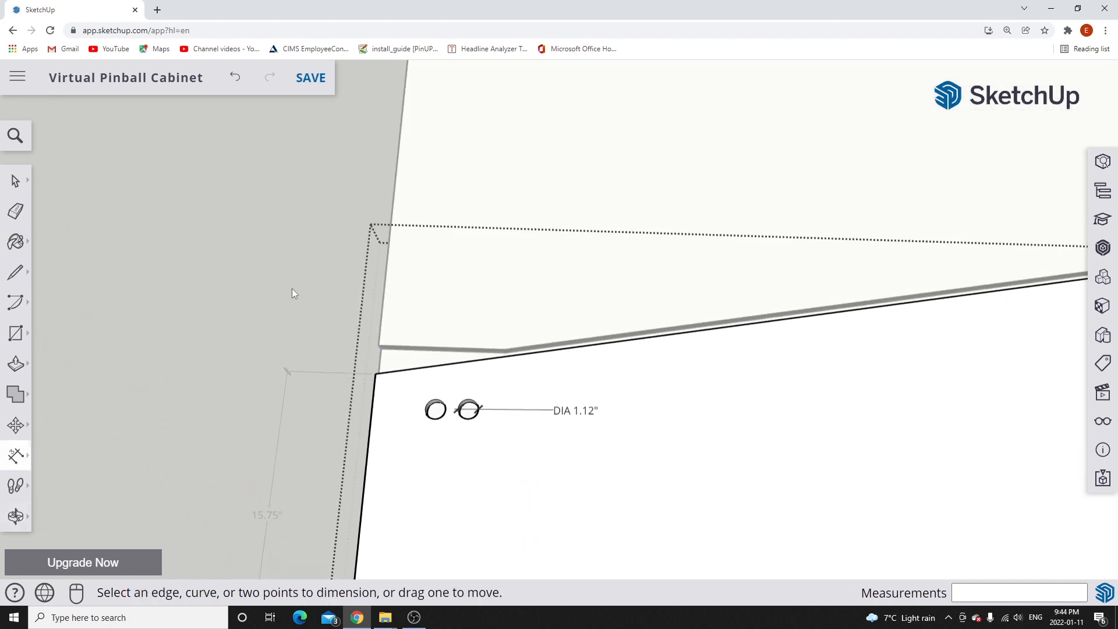
pyautogui.moveTo(504, 407); pyautogui.dragTo(512, 496, button='middle')
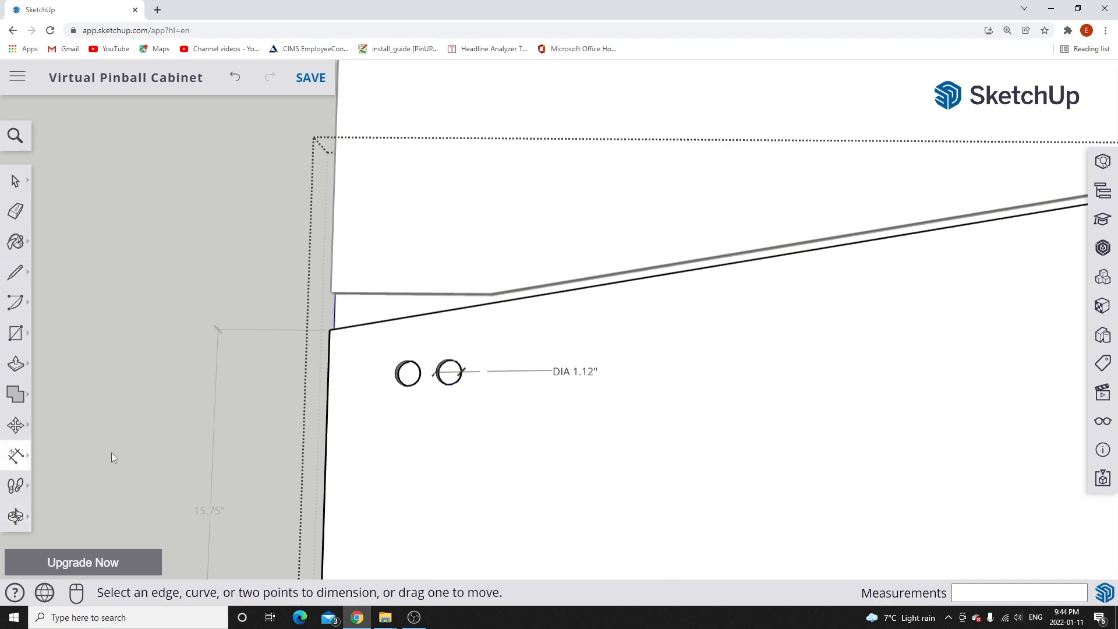
pyautogui.click(23, 460)
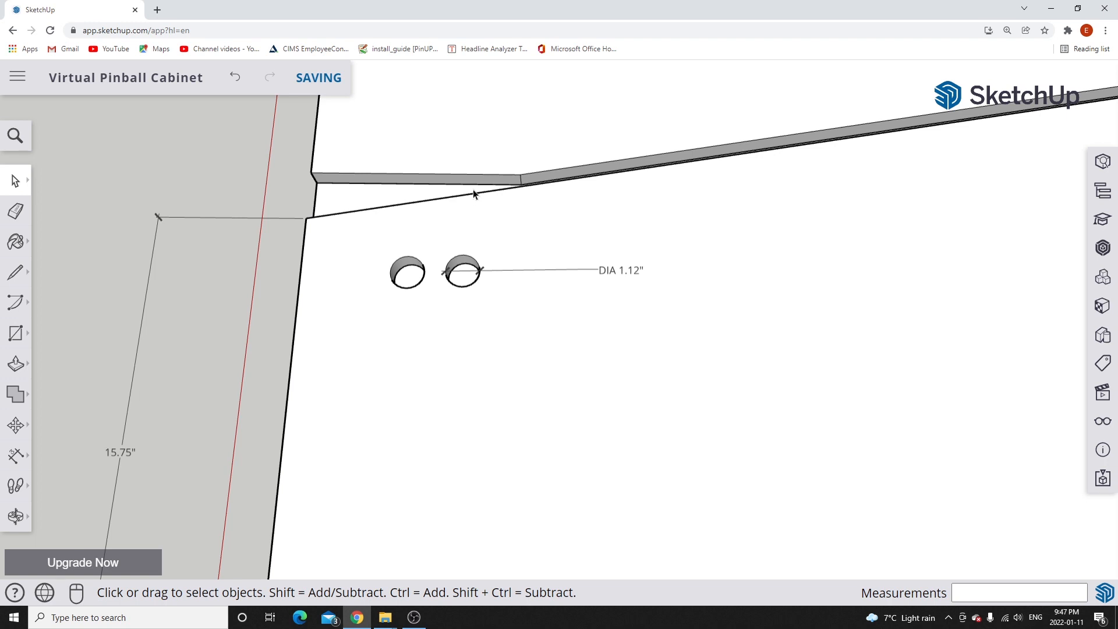
pyautogui.click(28, 276)
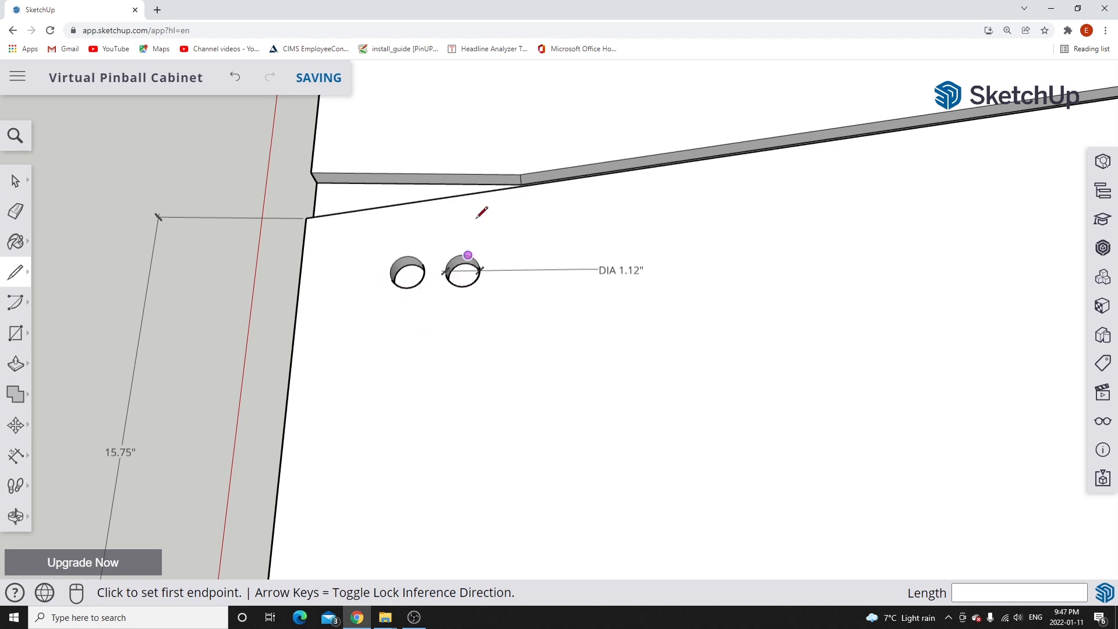
pyautogui.scroll(3, 455, 277)
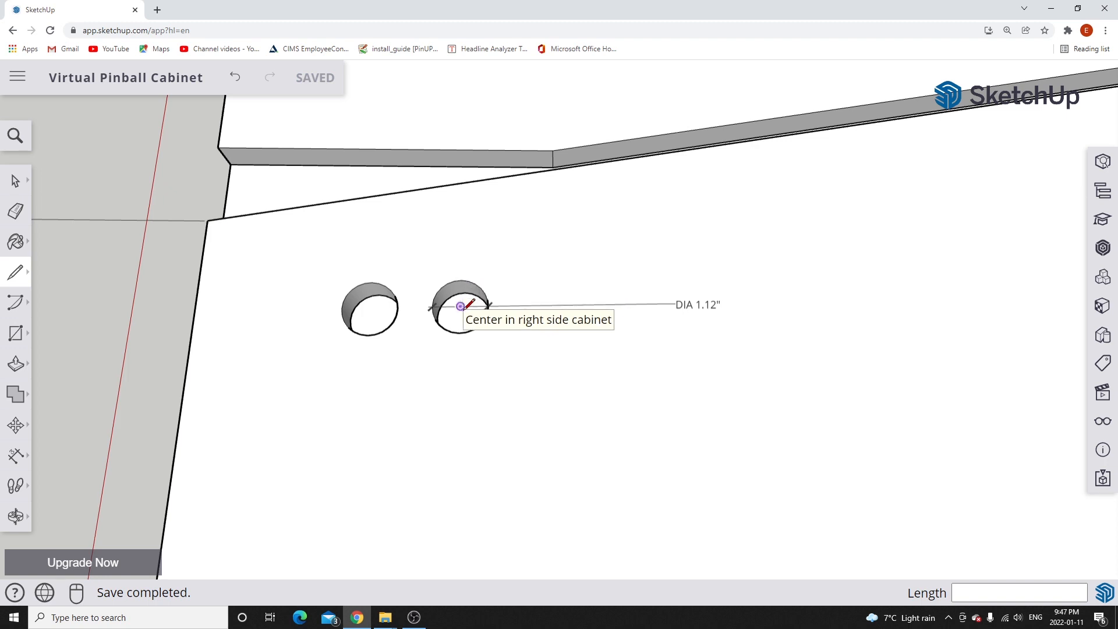
pyautogui.click(461, 306)
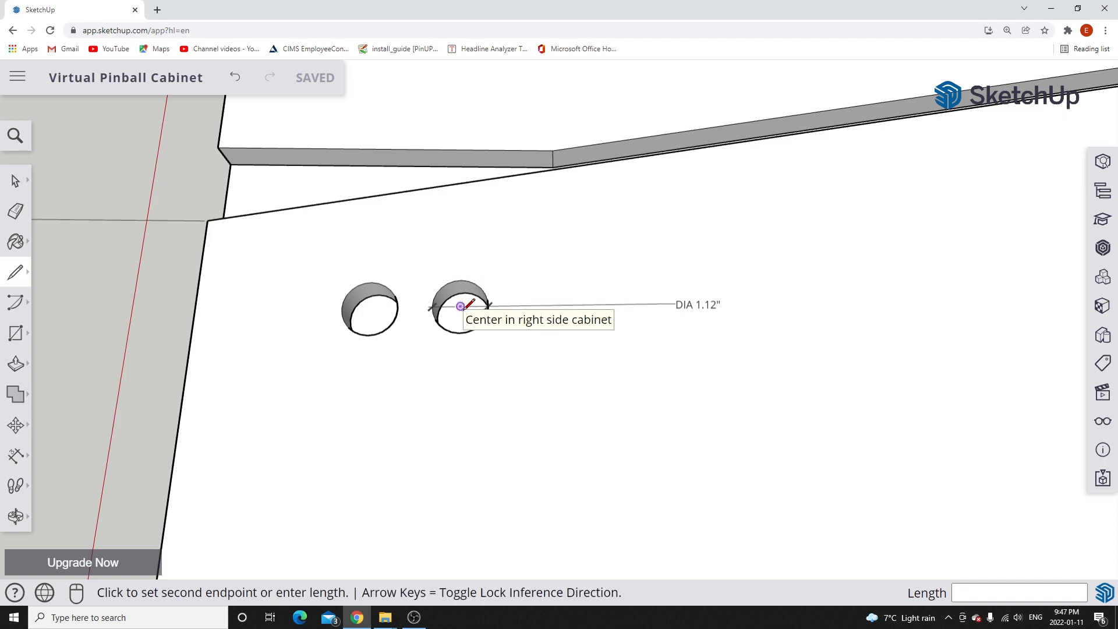
pyautogui.click(466, 183)
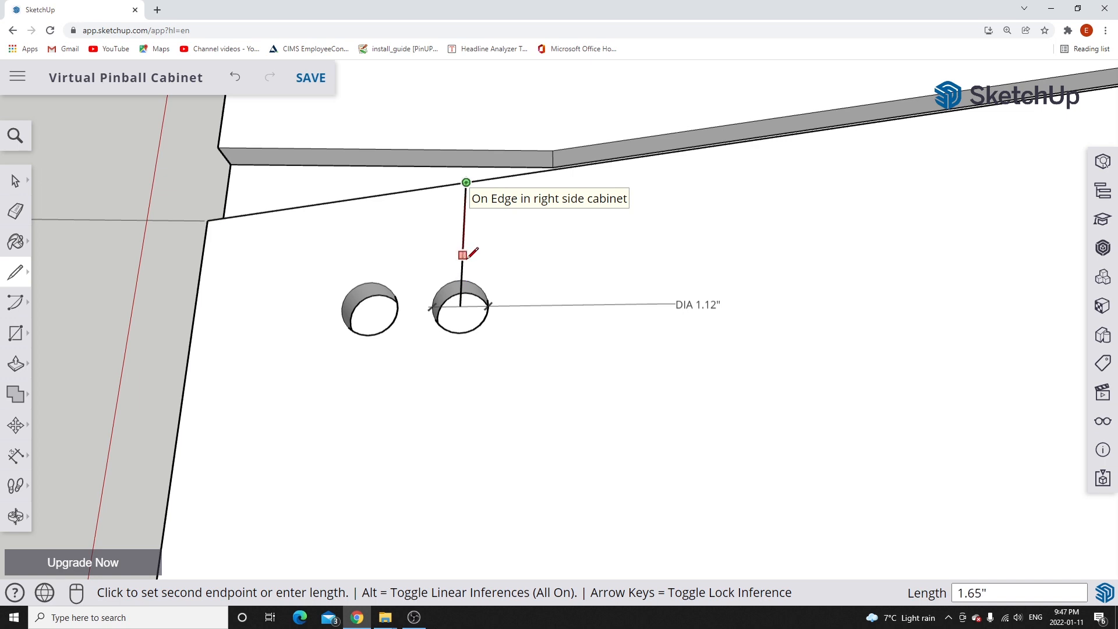
pyautogui.click(461, 305)
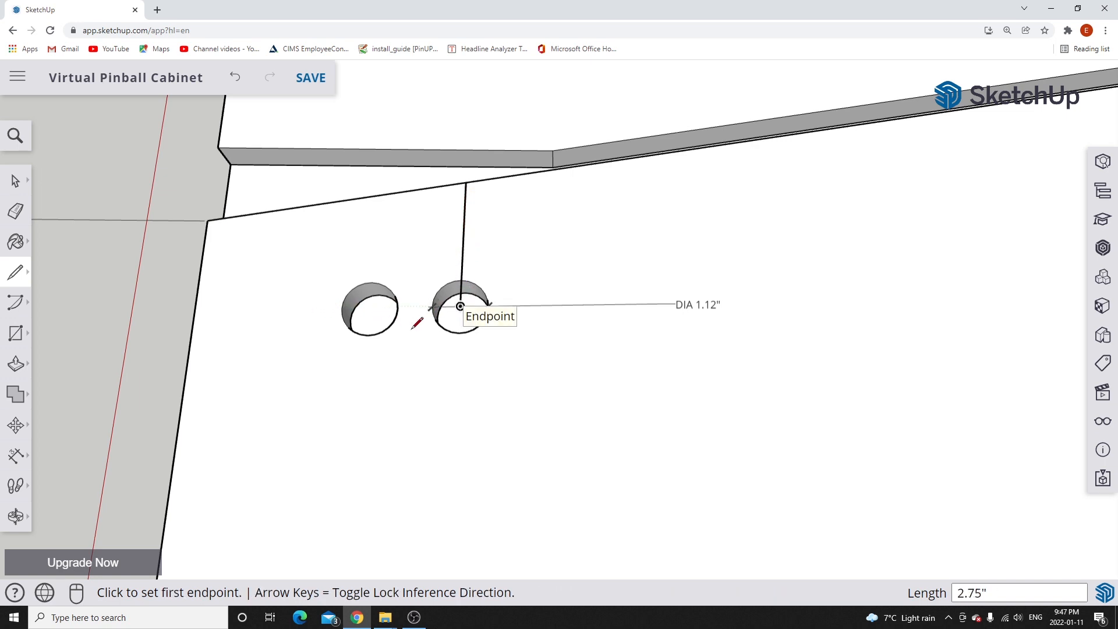
pyautogui.click(460, 305)
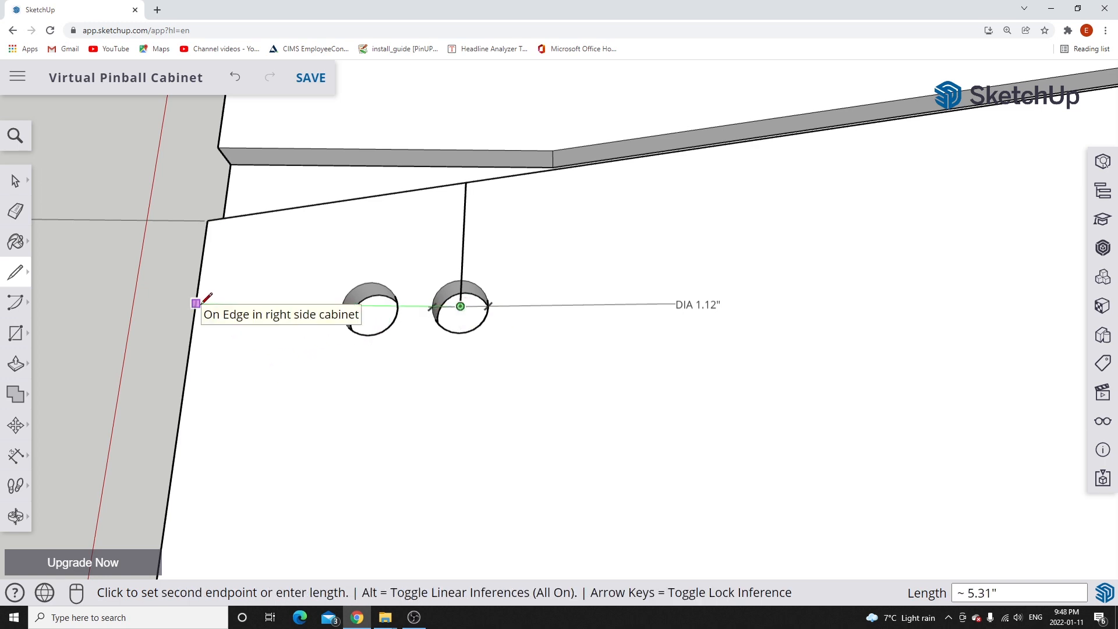
pyautogui.click(268, 342)
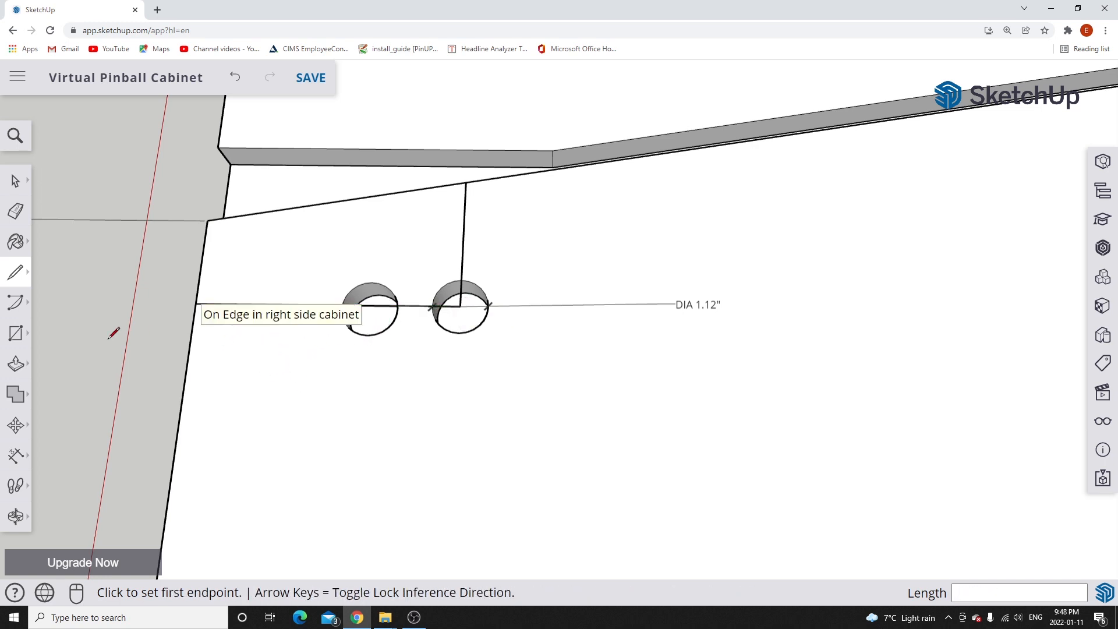
# Dimension the farther button hole center's distances to the angled edge and the front edge, offsetting both dimensions on the panel face.
pyautogui.click(22, 458)
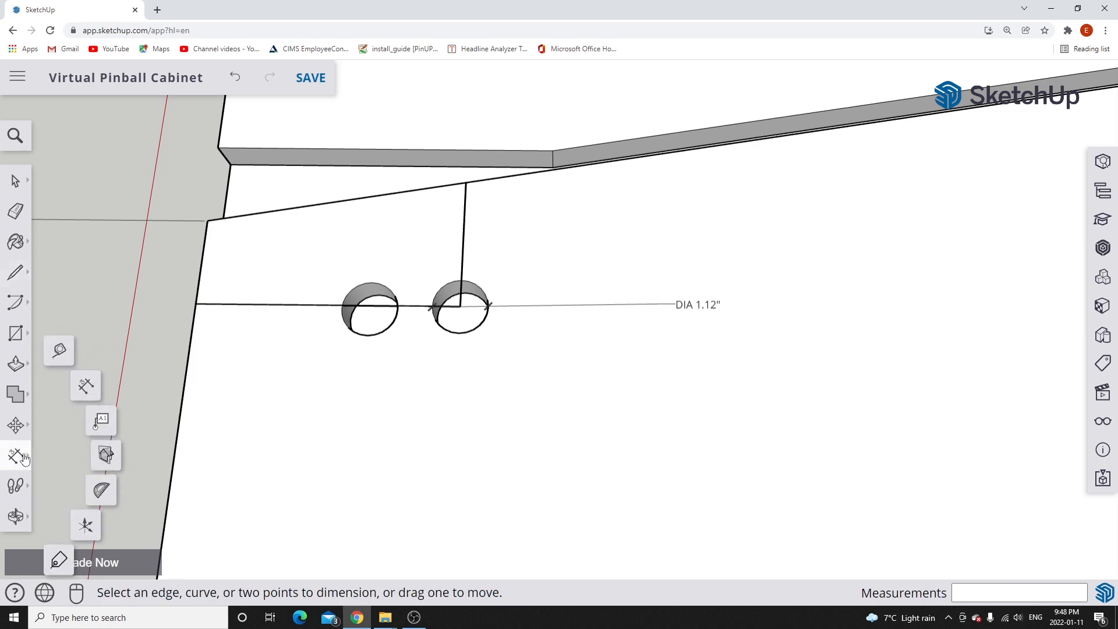
pyautogui.click(464, 186)
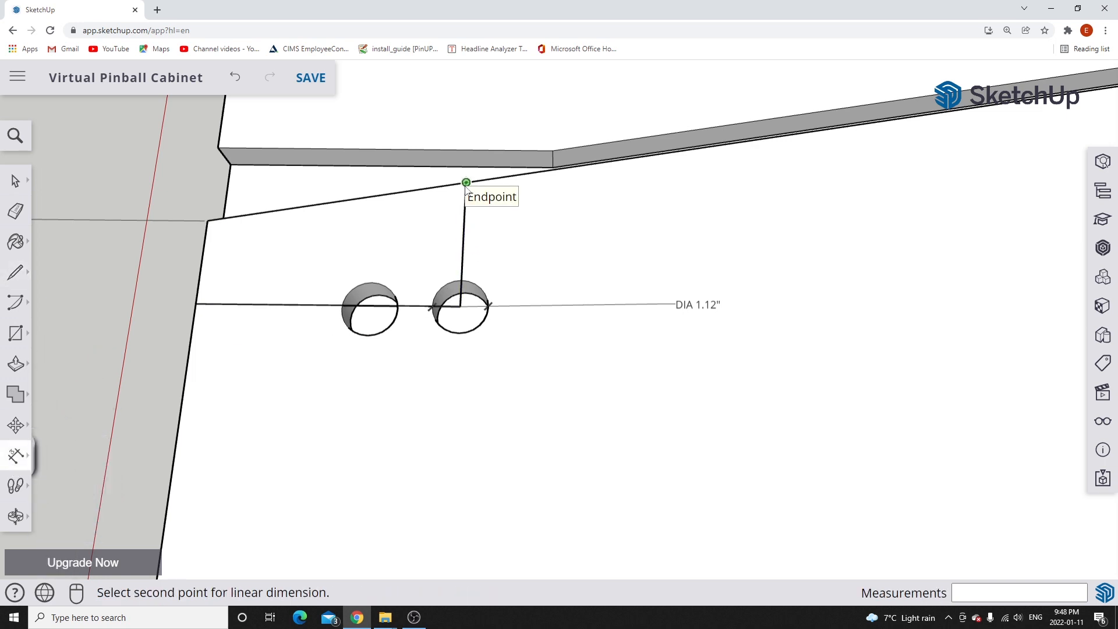
pyautogui.click(464, 309)
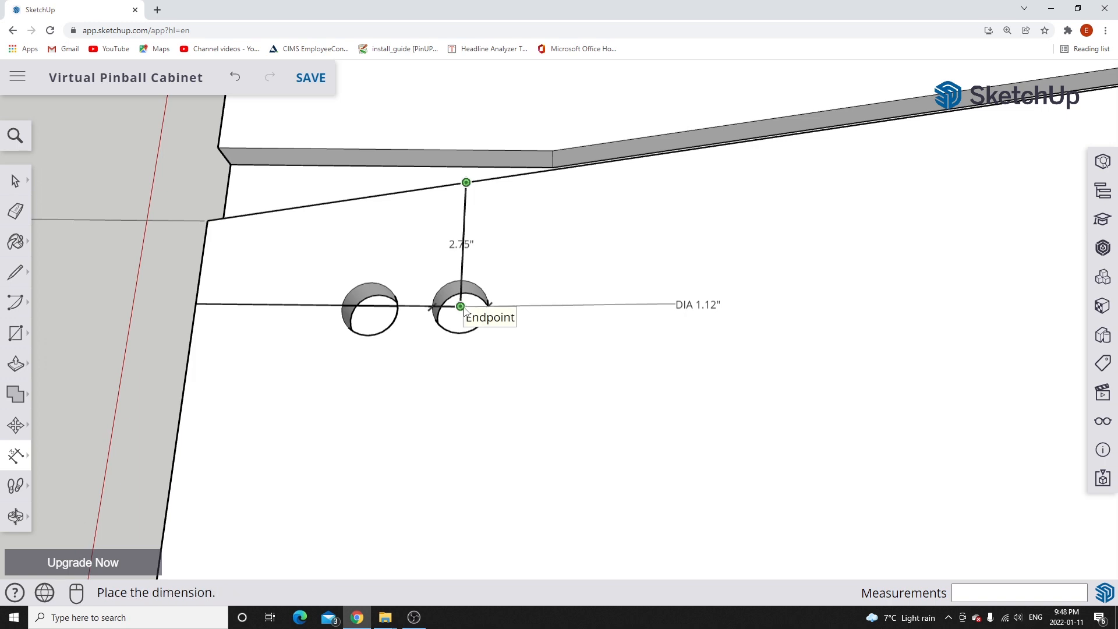
pyautogui.click(514, 311)
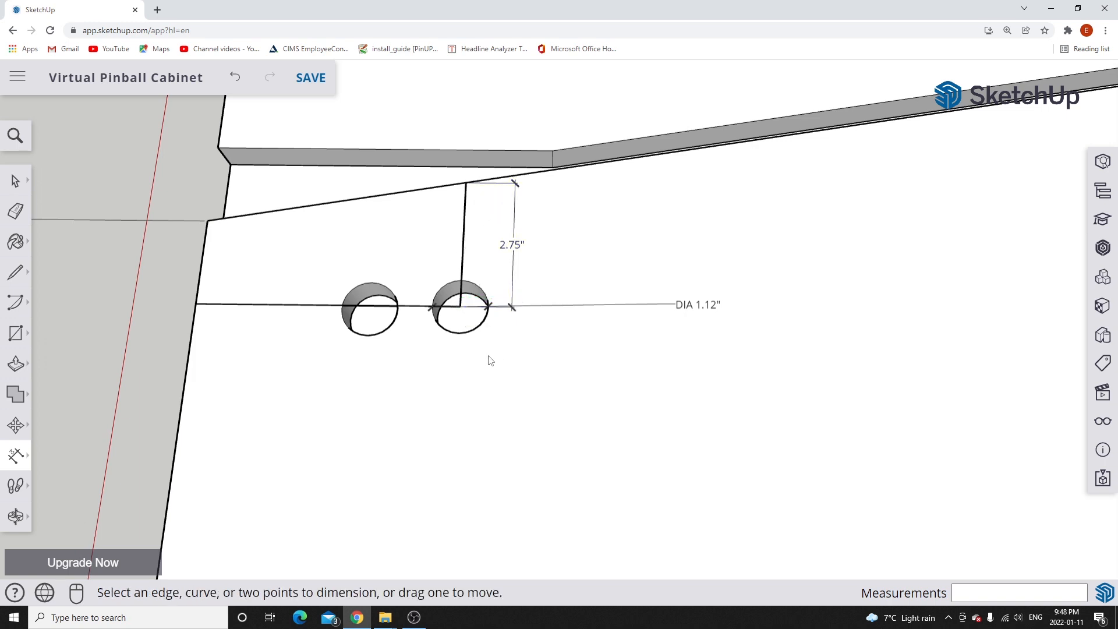
pyautogui.click(460, 307)
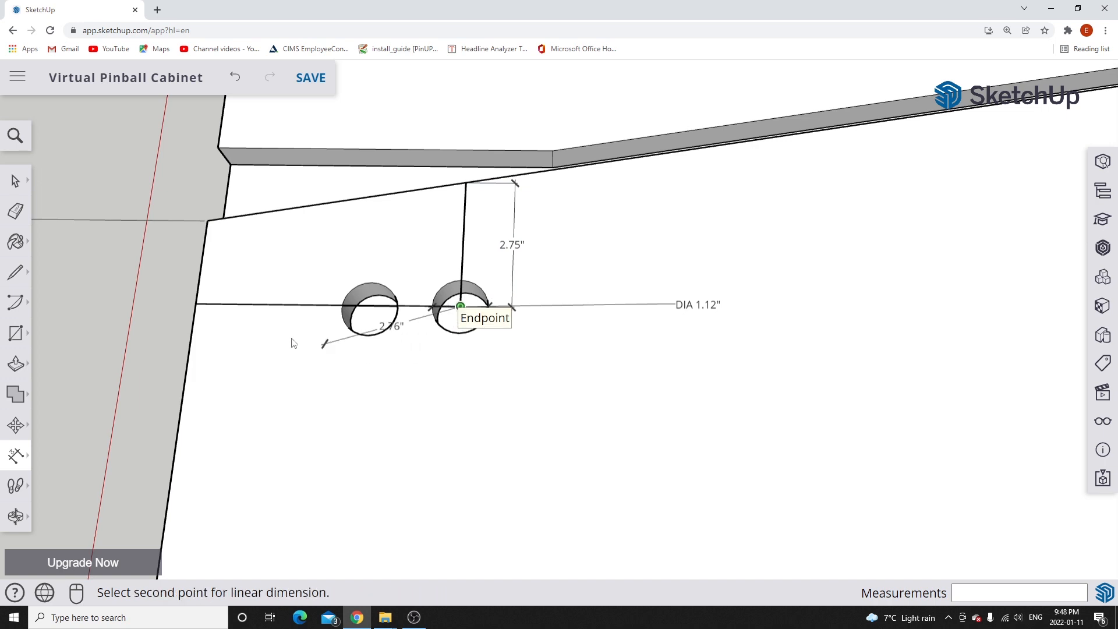
pyautogui.click(198, 308)
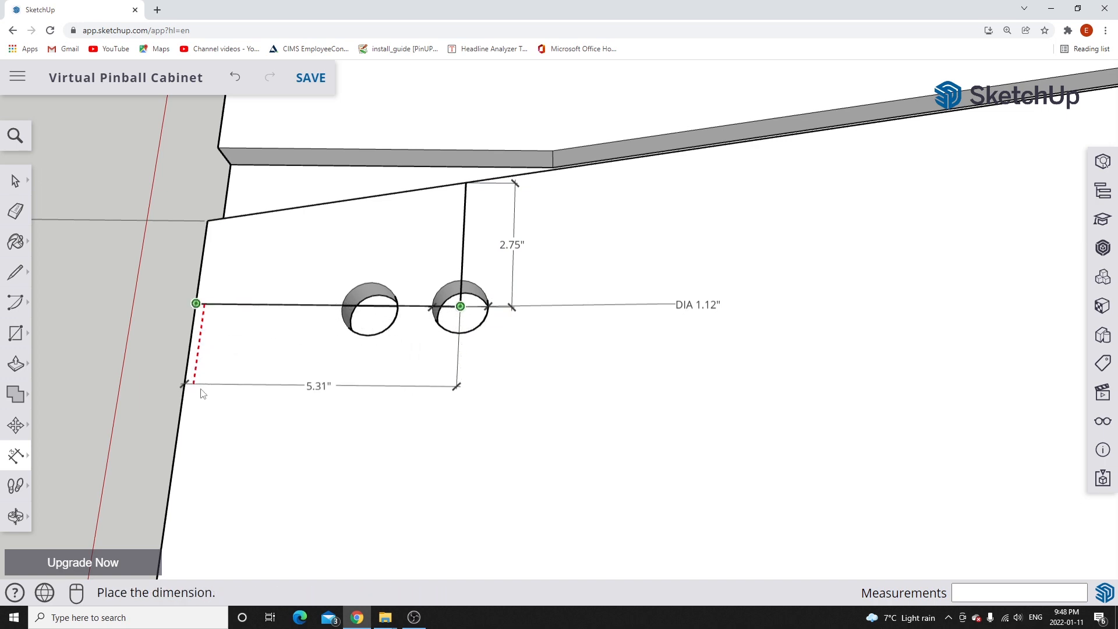
pyautogui.click(202, 414)
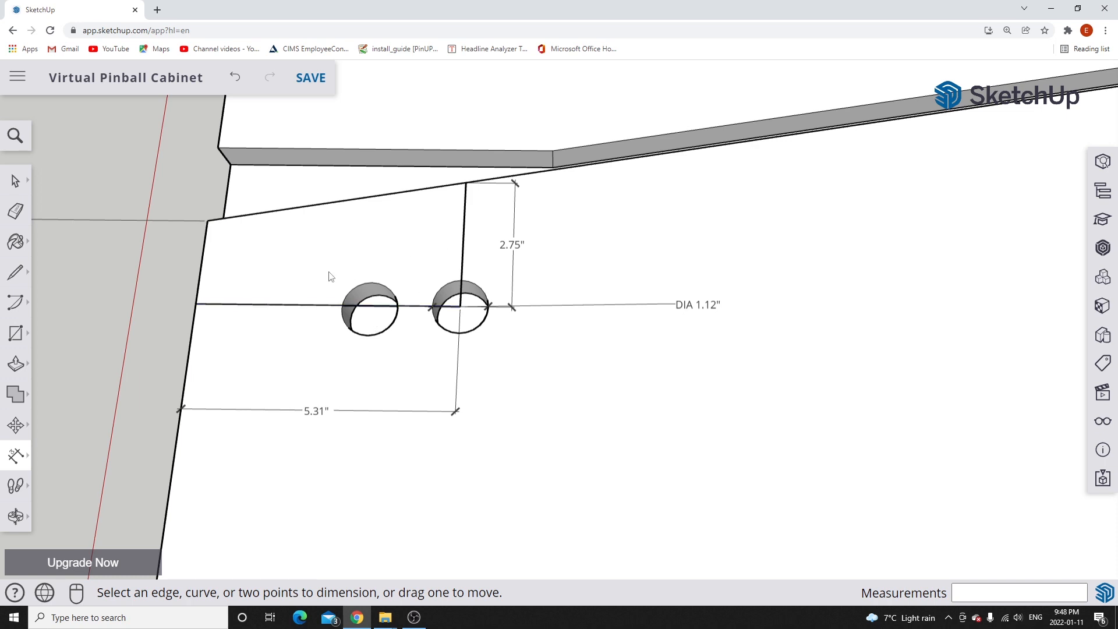
# Review the dimensions placed on the right side panel, including its button hole and edge measurements.
pyautogui.scroll(-1, 330, 276)
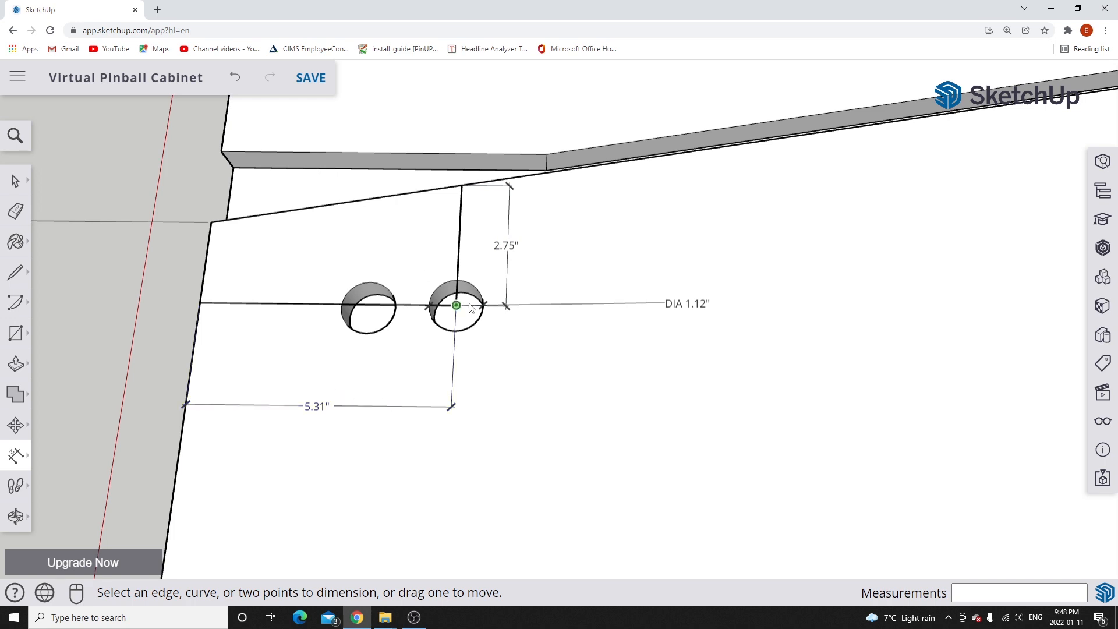
pyautogui.scroll(-3, 417, 301)
pyautogui.scroll(-4, 416, 301)
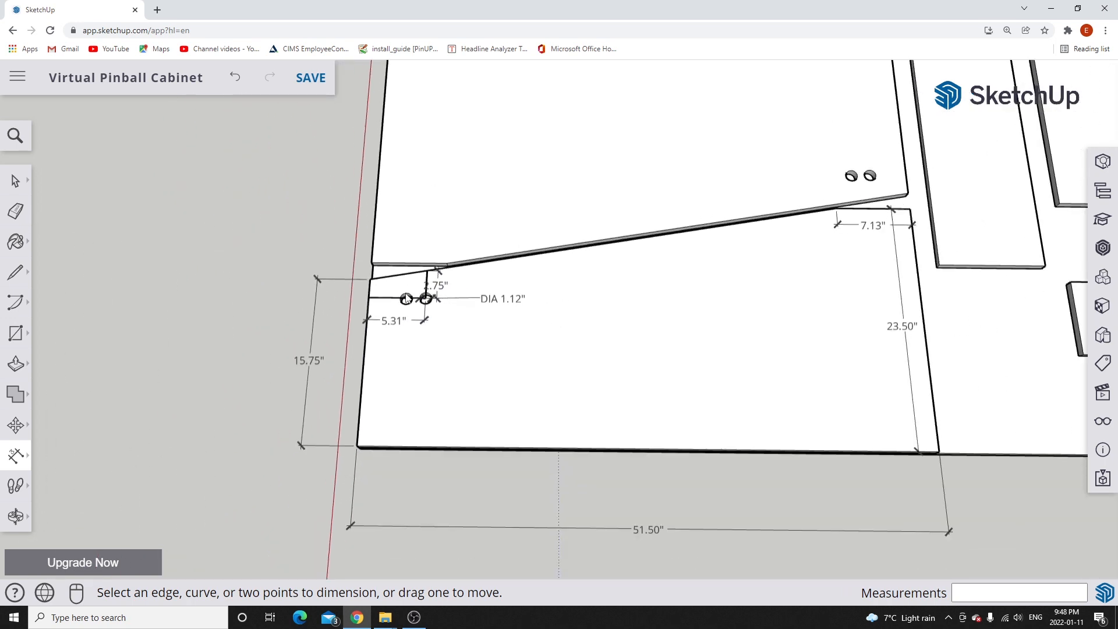
pyautogui.scroll(2, 809, 368)
pyautogui.moveTo(639, 340); pyautogui.dragTo(628, 415, button='middle')
pyautogui.press('d')
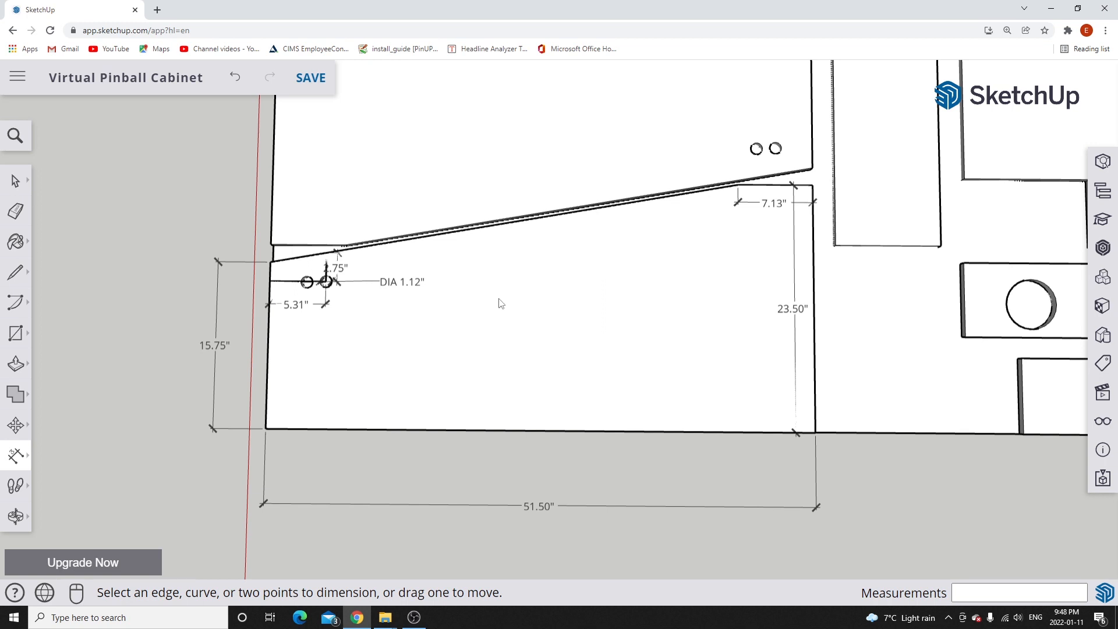
pyautogui.scroll(3, 499, 300)
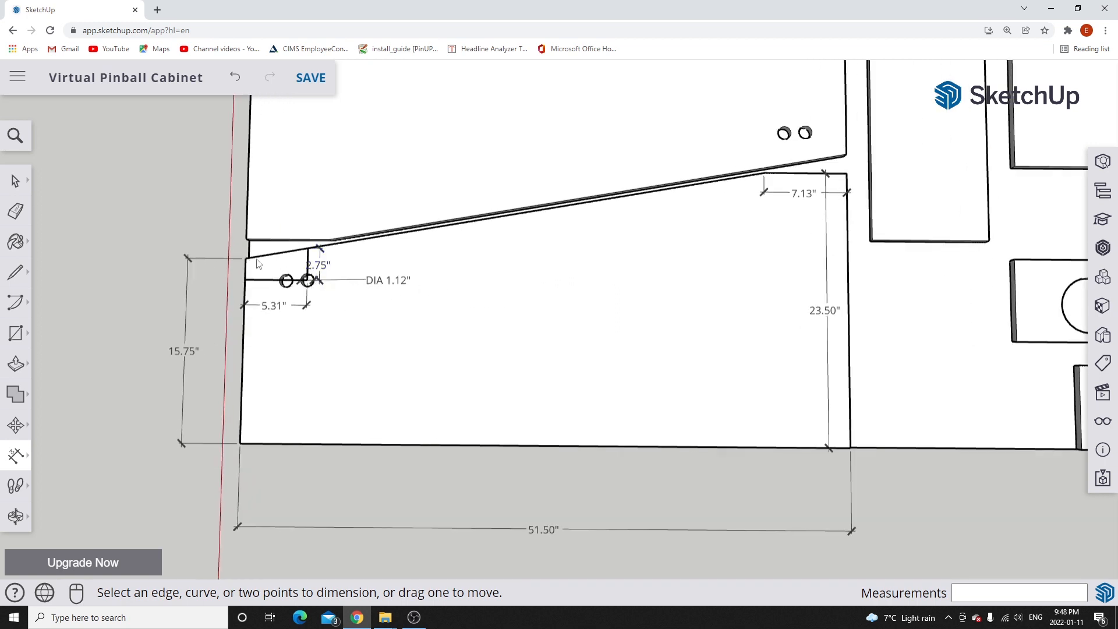
pyautogui.scroll(5, 214, 238)
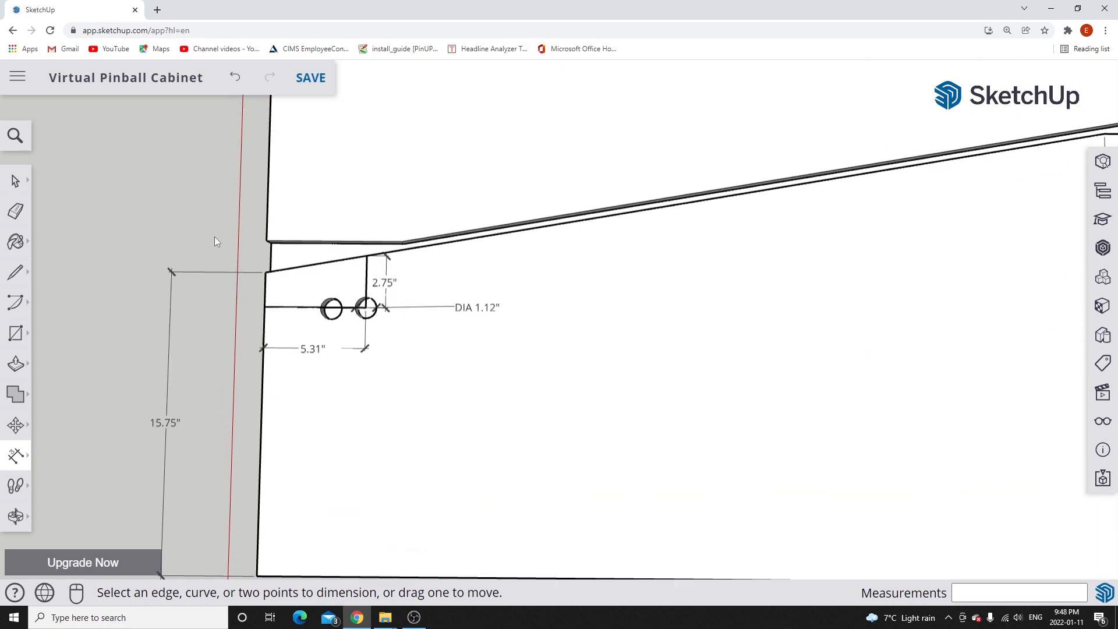
pyautogui.scroll(1, 252, 296)
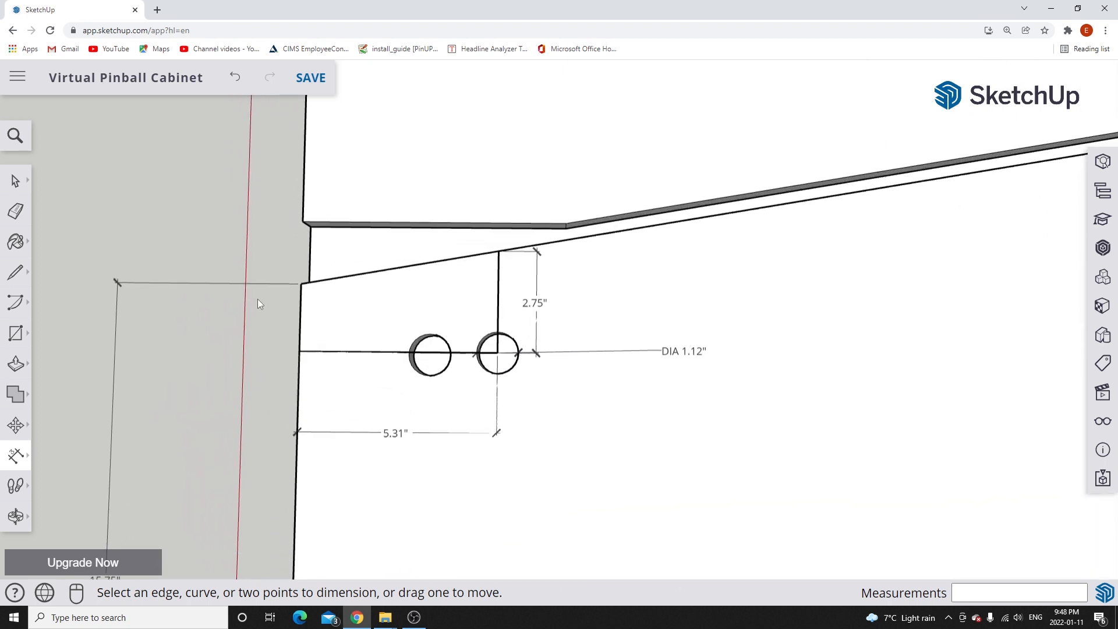
pyautogui.scroll(-5, 263, 300)
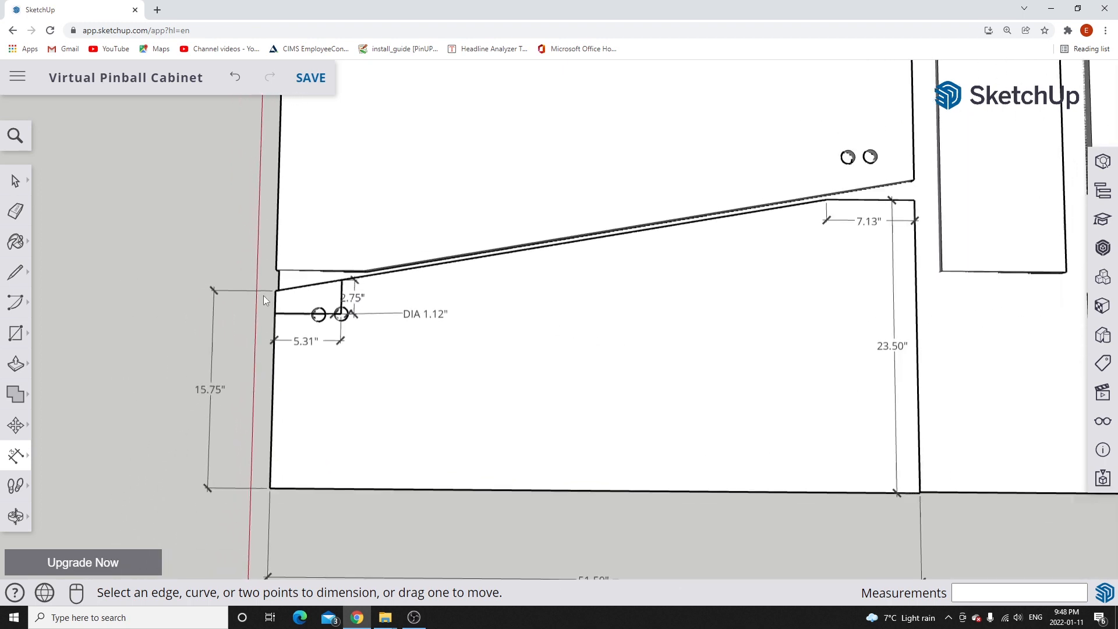
pyautogui.scroll(1, 502, 353)
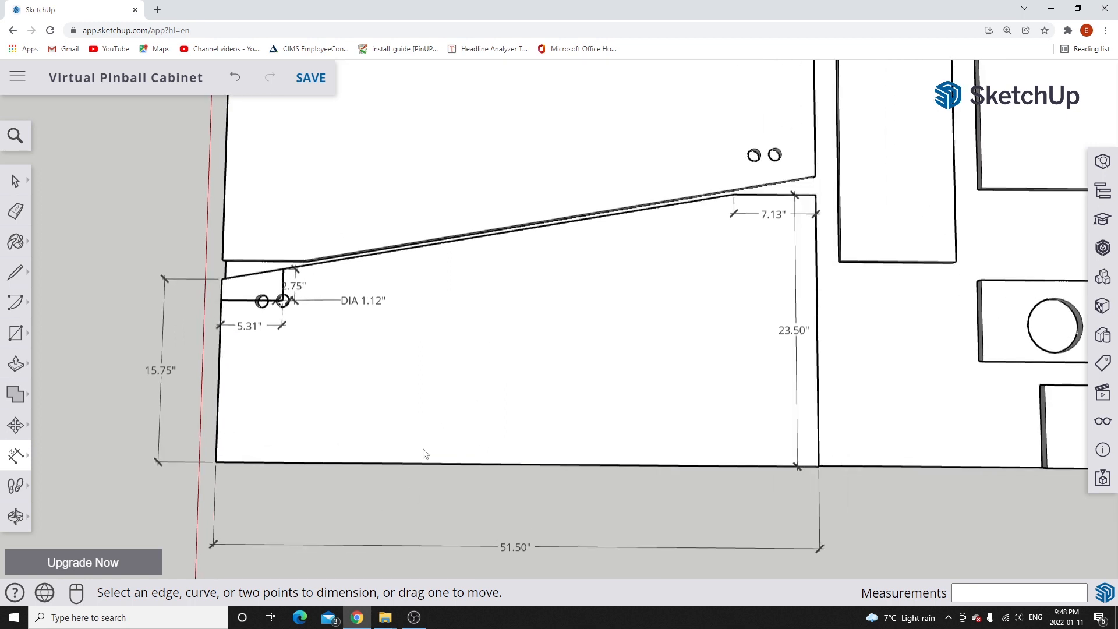
# Move the overall length dimension and the front edge dimension closer to the right side panel's outline.
pyautogui.scroll(-1, 742, 126)
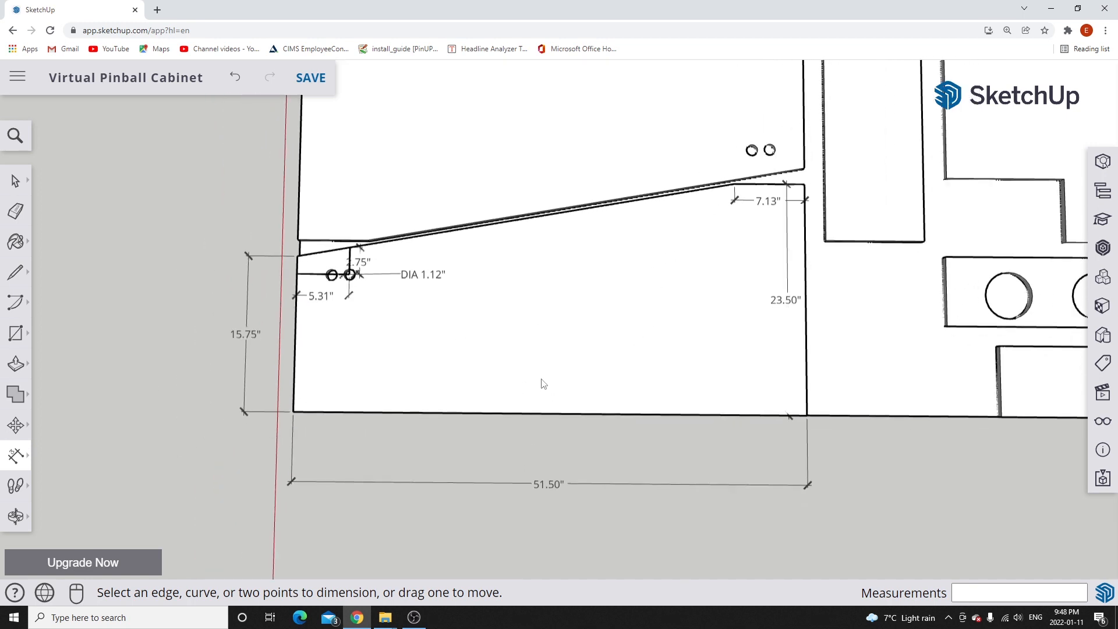
pyautogui.scroll(2, 542, 381)
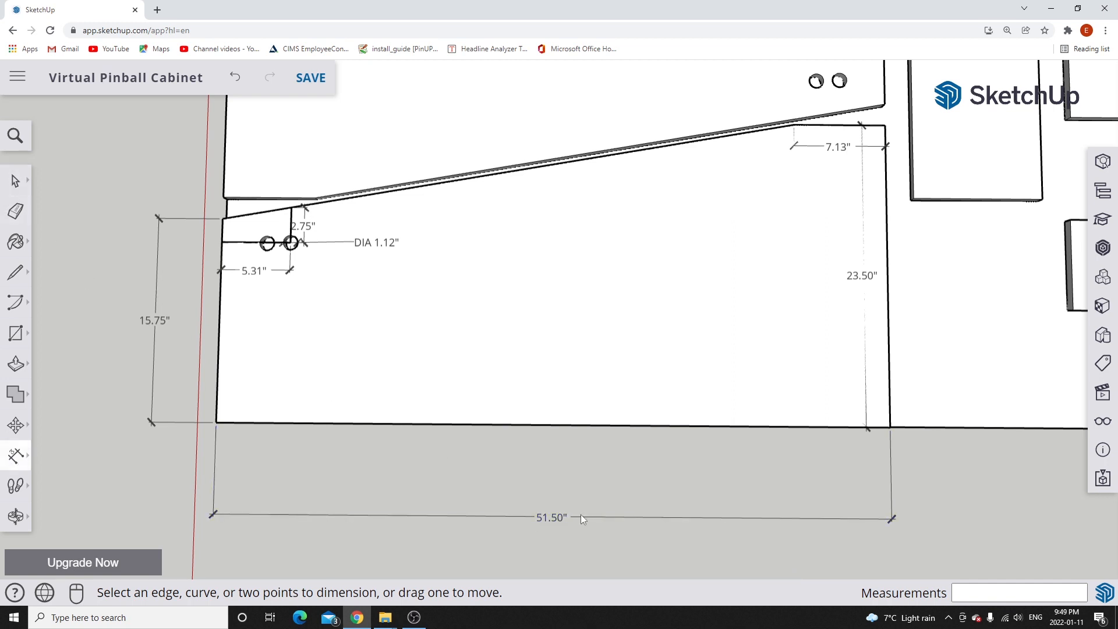
pyautogui.moveTo(547, 516); pyautogui.dragTo(547, 450)
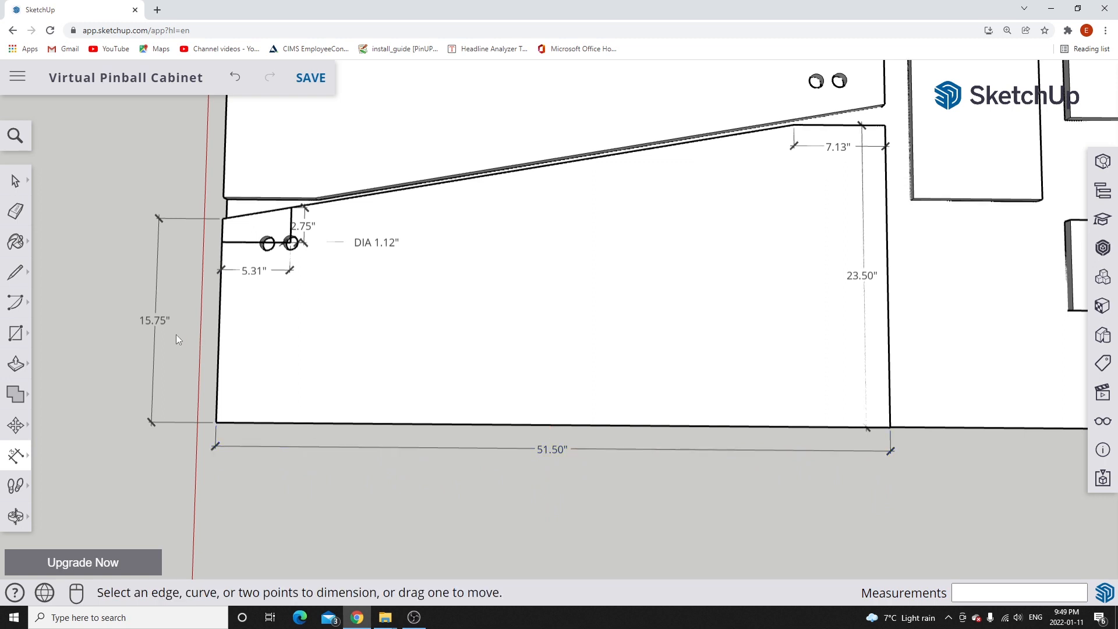
pyautogui.moveTo(152, 320); pyautogui.dragTo(190, 326)
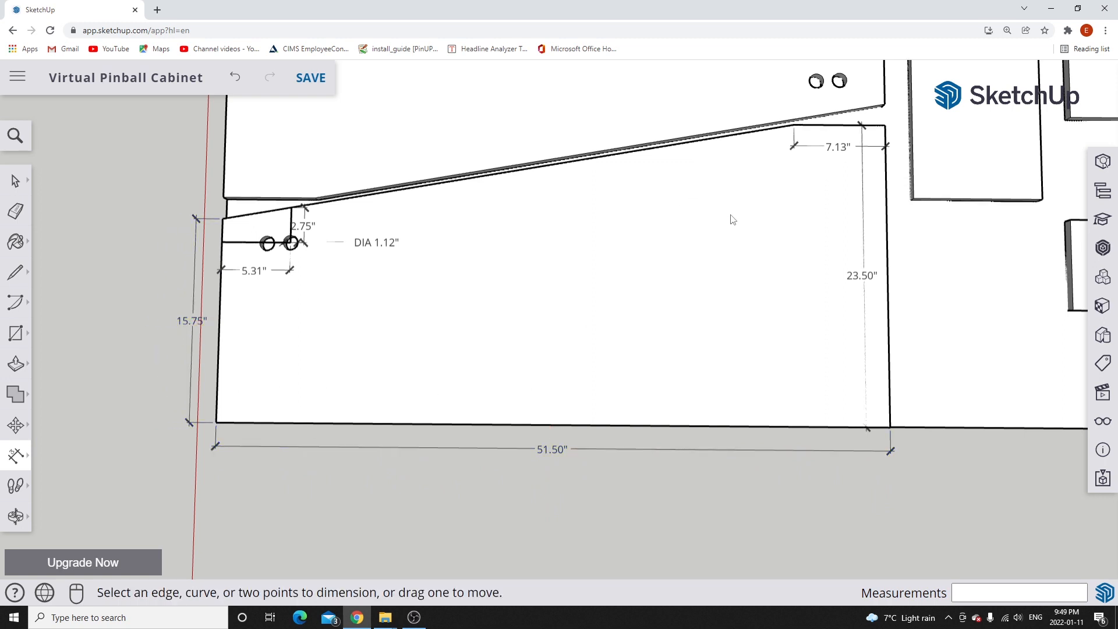
# Frame the dimensioned right side panel and export the view as a PNG image.
pyautogui.scroll(1, 733, 219)
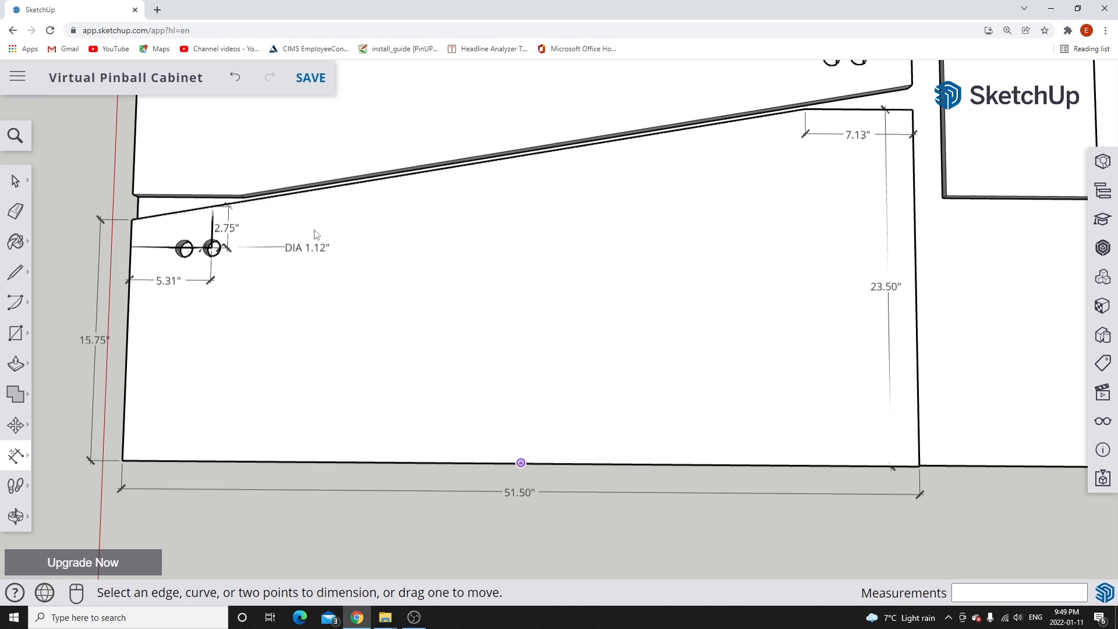
pyautogui.click(18, 79)
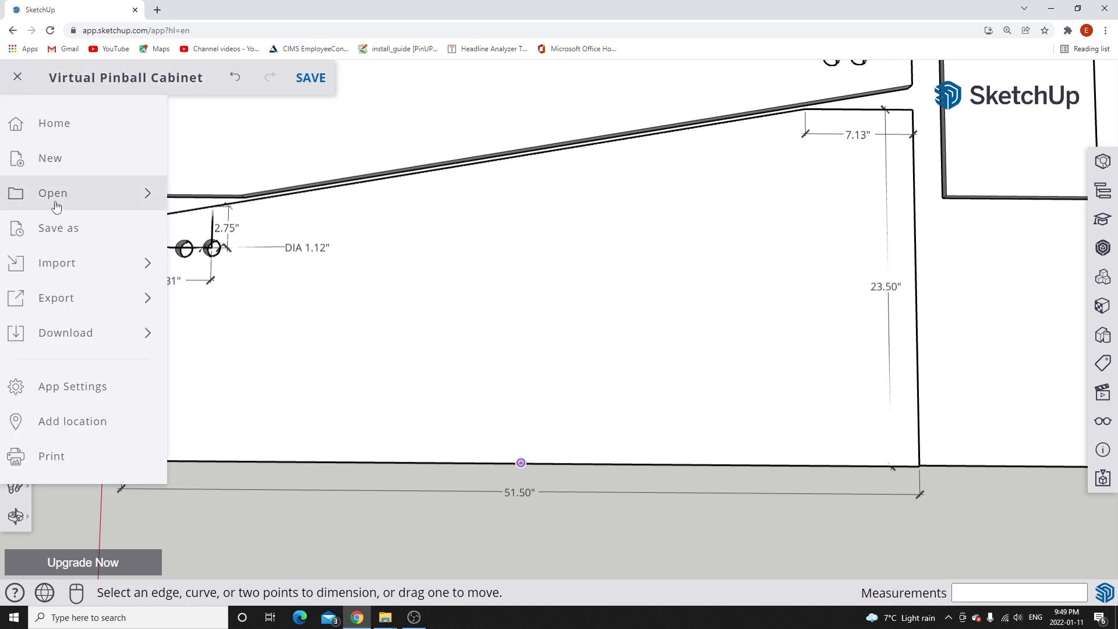
pyautogui.moveTo(107, 299)
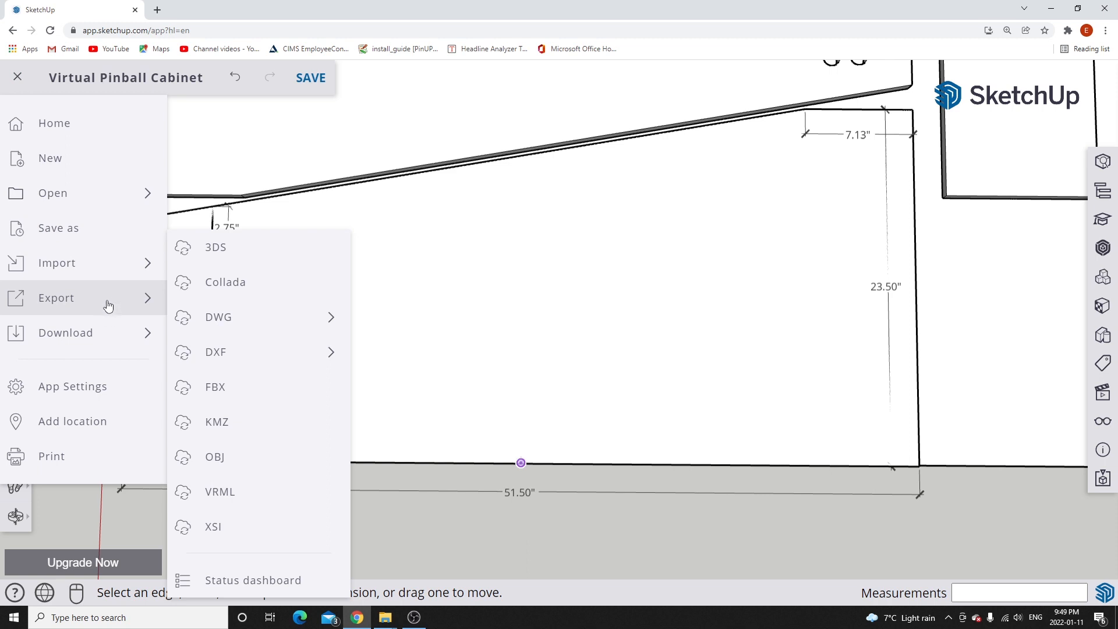
pyautogui.moveTo(105, 339)
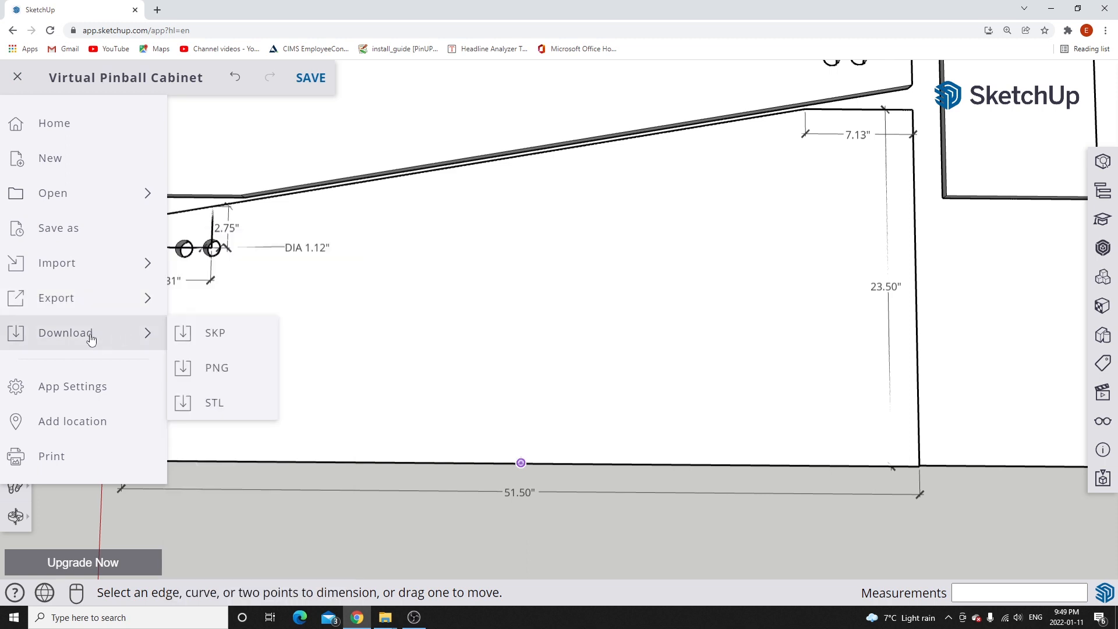
pyautogui.click(221, 377)
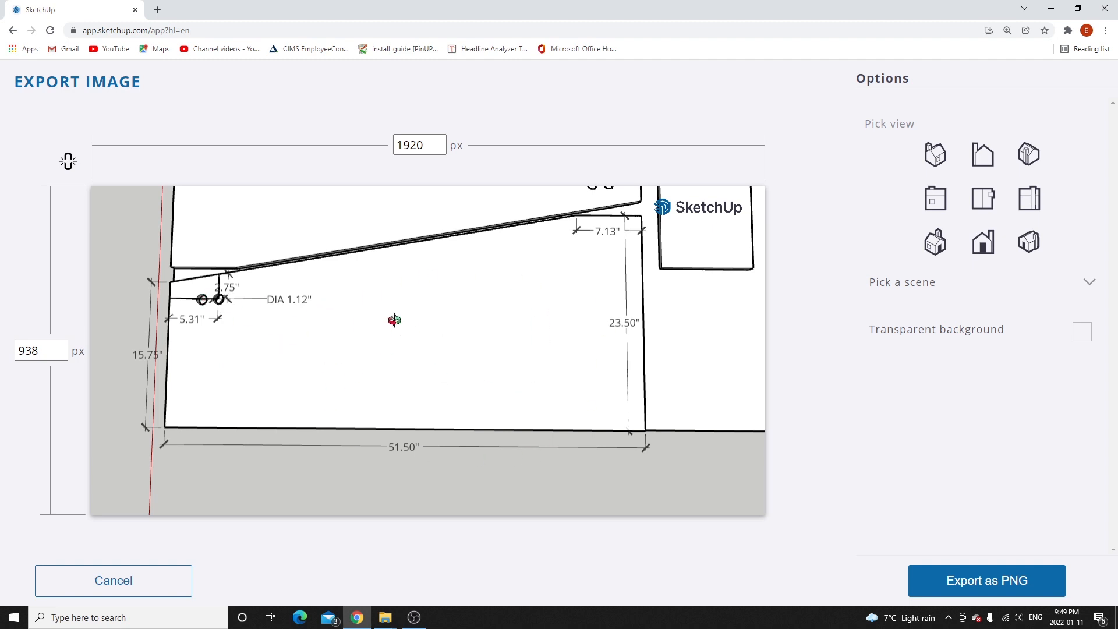
pyautogui.click(993, 582)
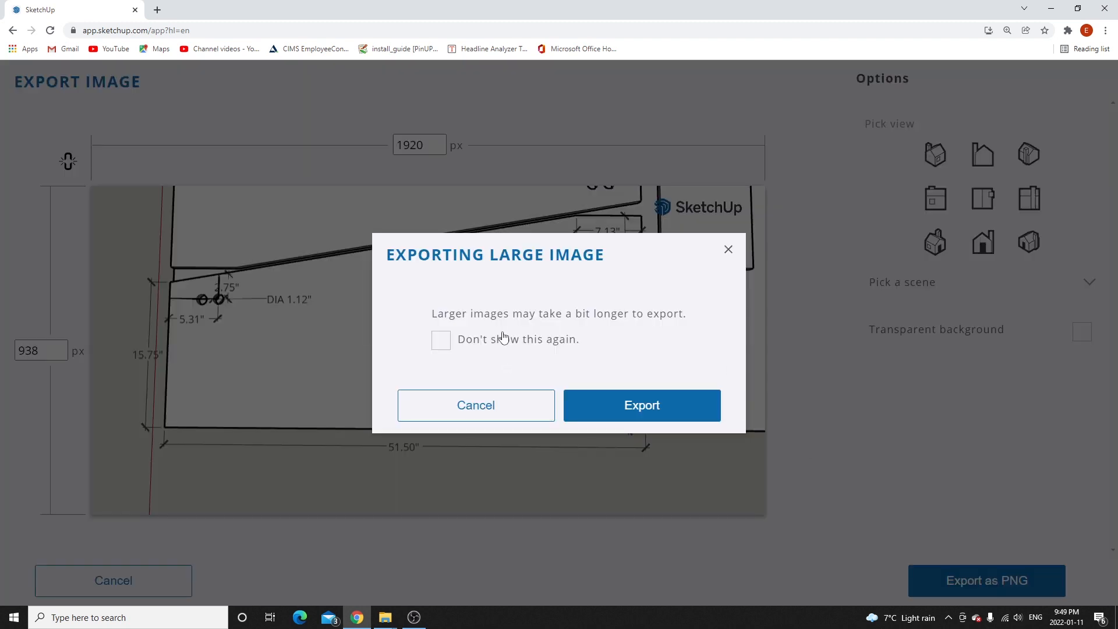
pyautogui.click(631, 407)
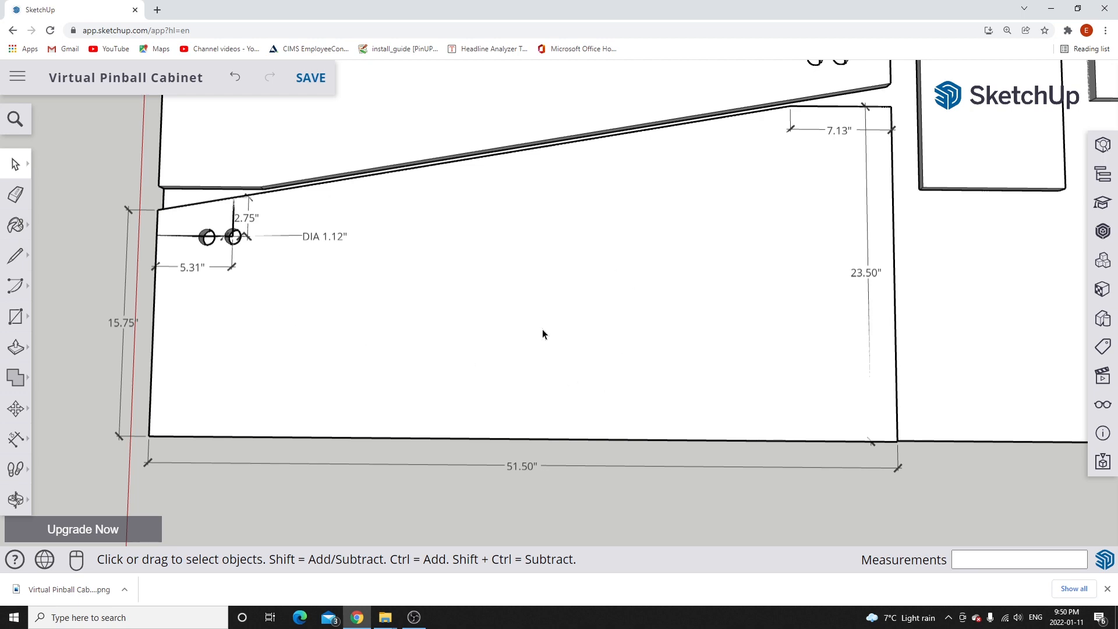
# Examine the cabinet side panel in the fully annotated sheet layout, including its flipper/Magnasave button and backbox pivot dimensions.
pyautogui.scroll(-6, 418, 340)
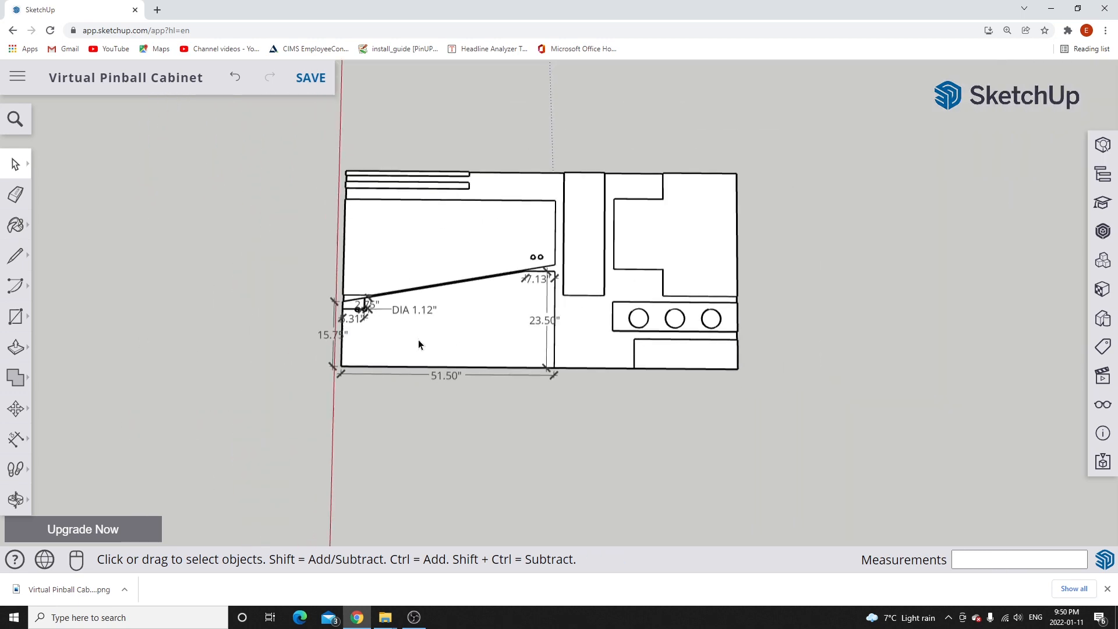
pyautogui.scroll(-7, 421, 322)
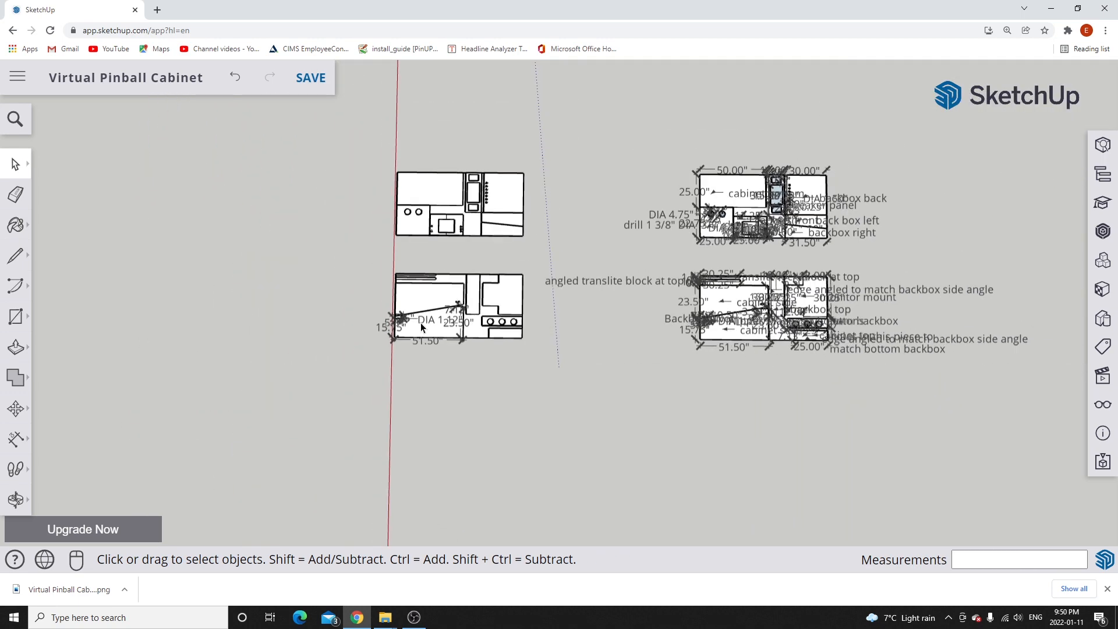
pyautogui.scroll(1, 654, 298)
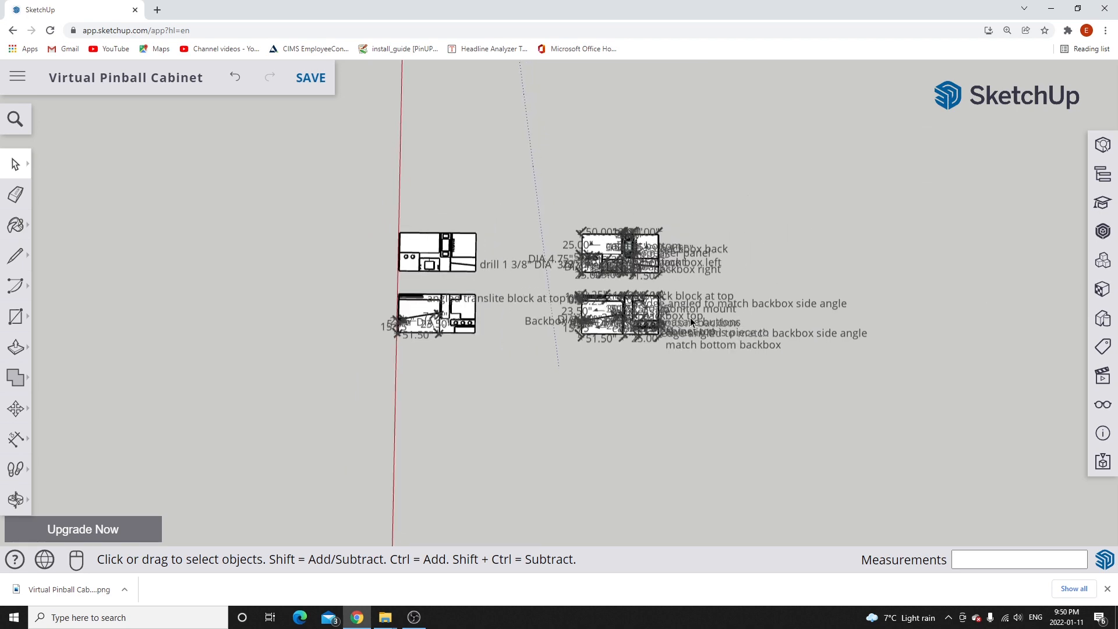
pyautogui.scroll(2, 691, 322)
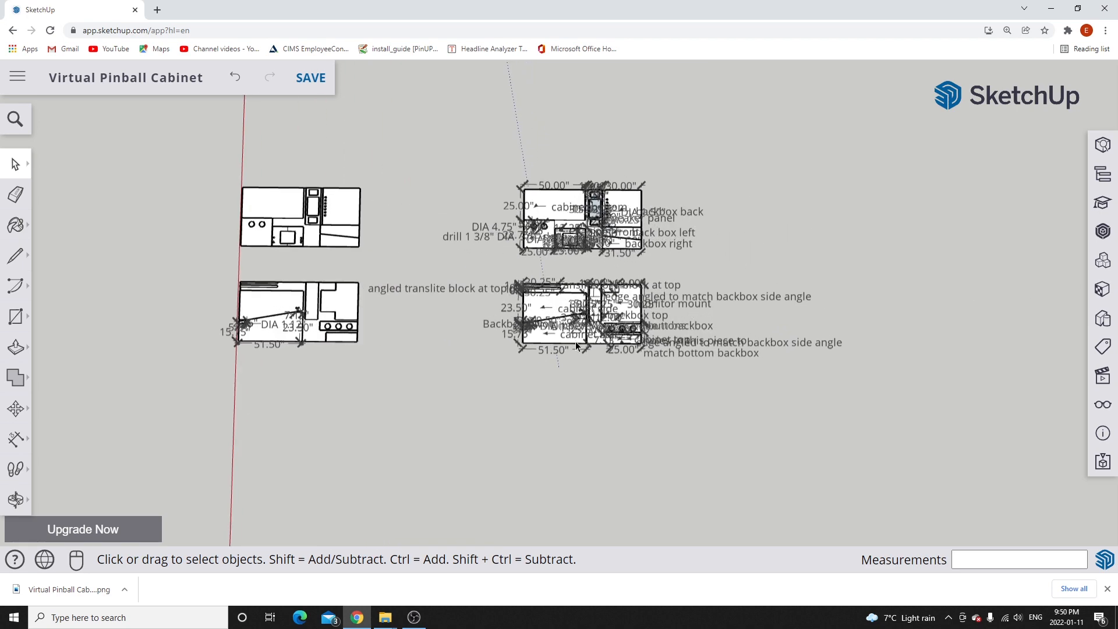
pyautogui.scroll(5, 569, 291)
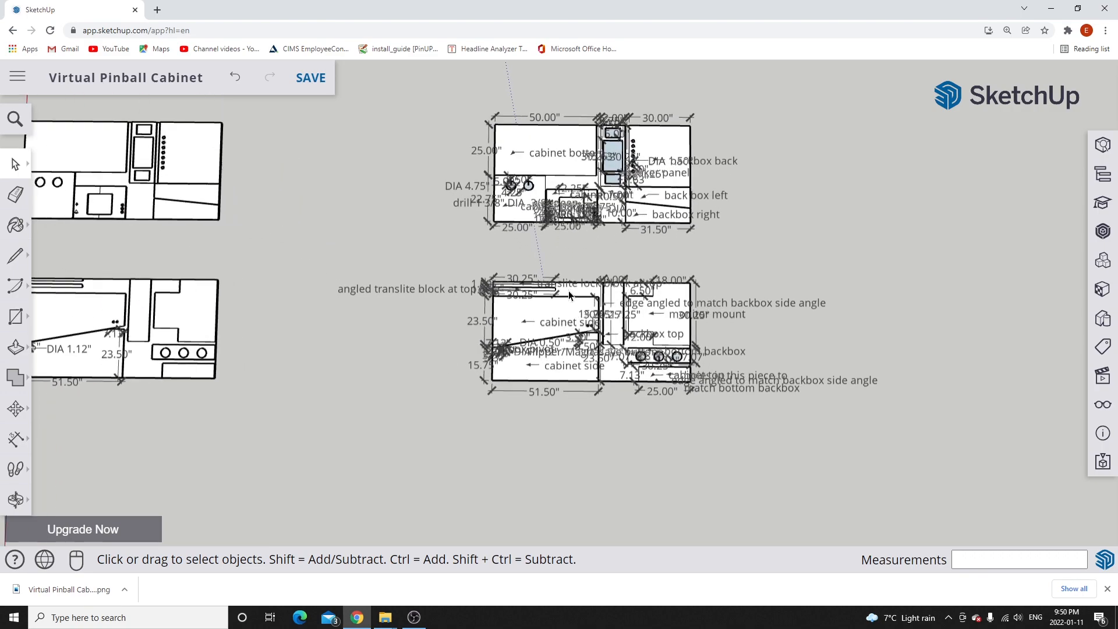
pyautogui.scroll(2, 568, 291)
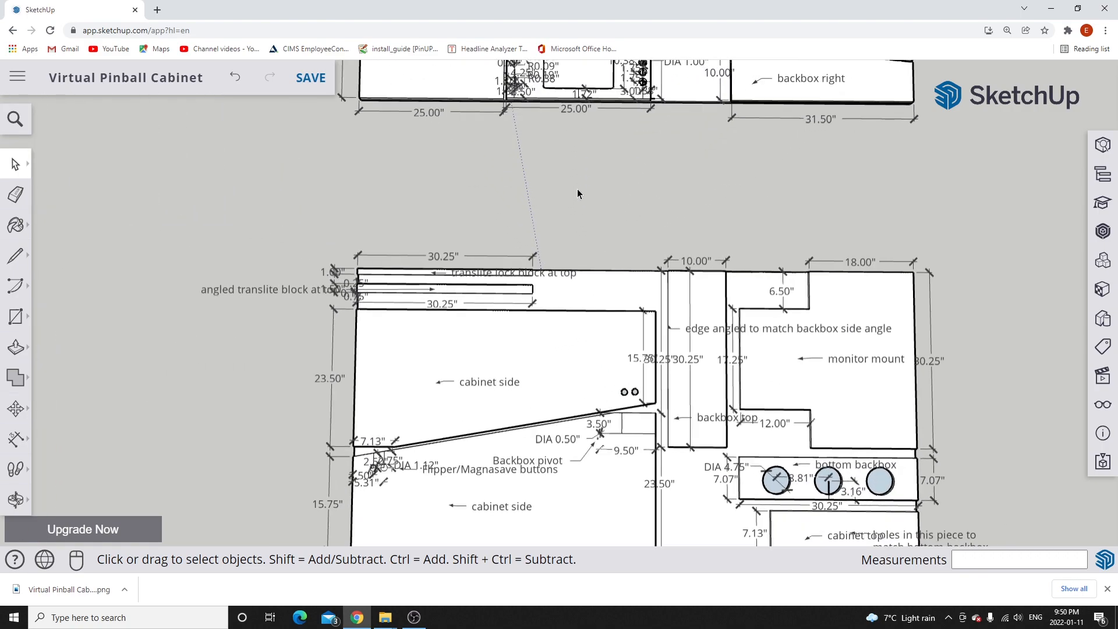
pyautogui.scroll(-1, 578, 189)
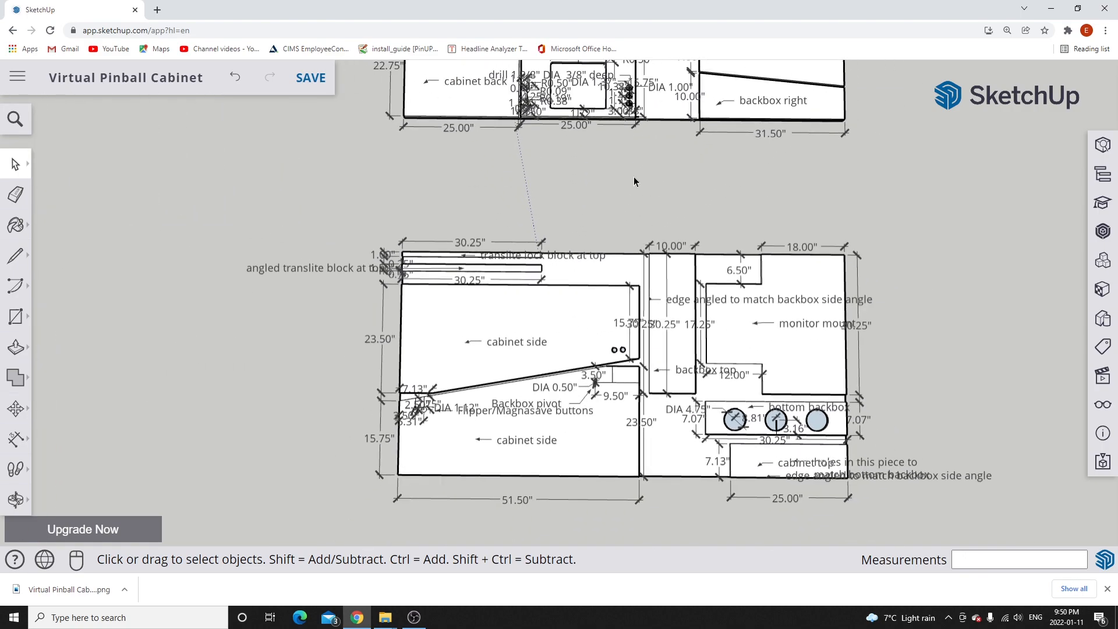
pyautogui.scroll(-2, 633, 181)
pyautogui.scroll(4, 563, 326)
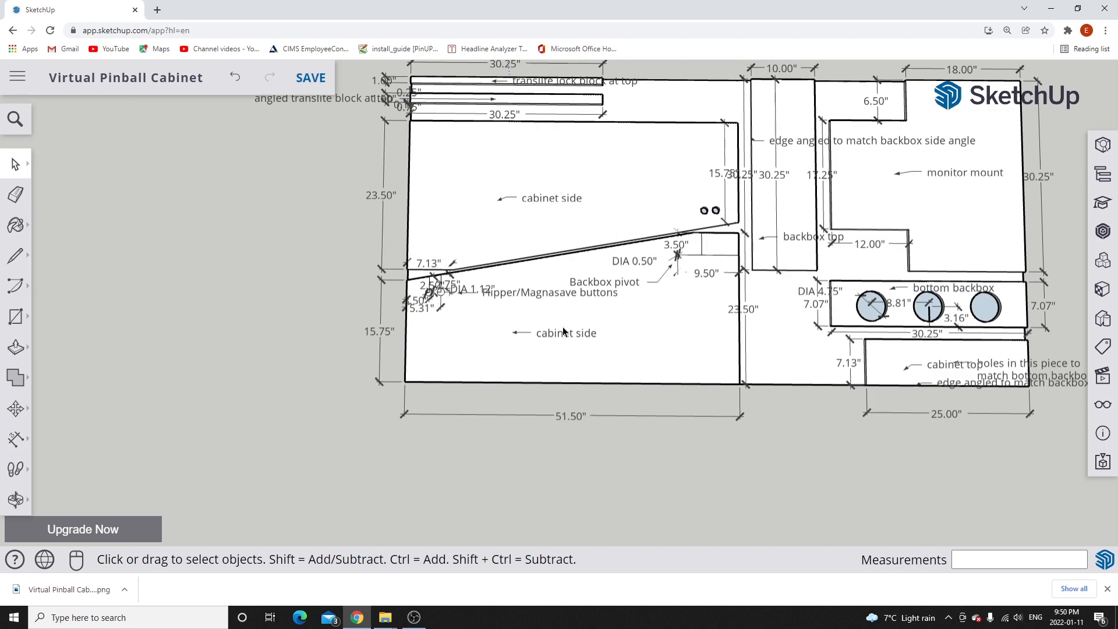
pyautogui.scroll(3, 563, 331)
pyautogui.scroll(1, 573, 312)
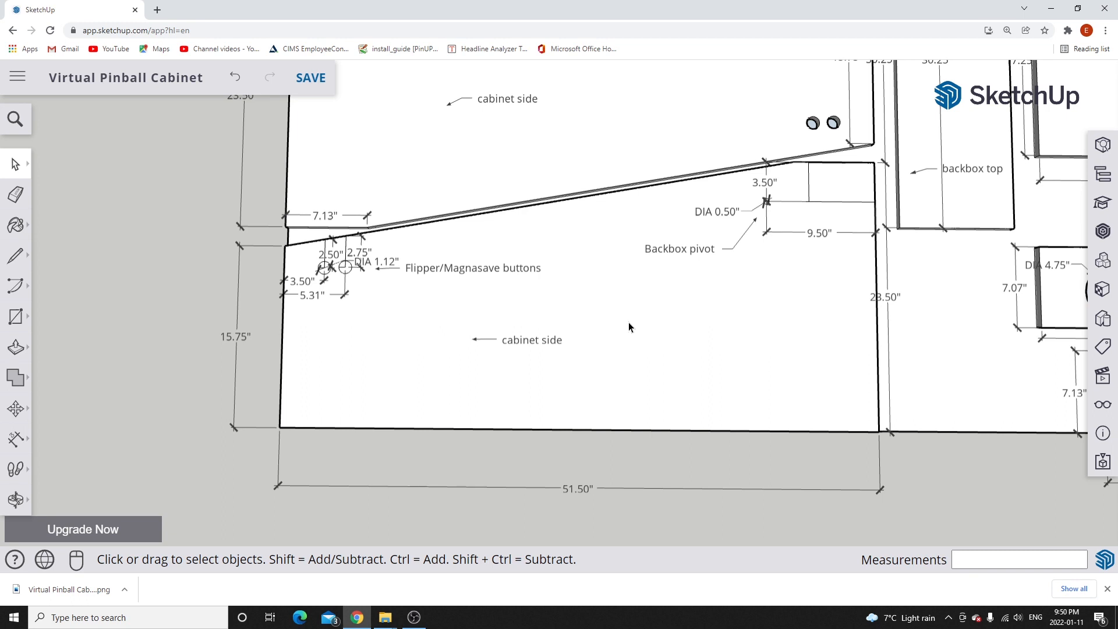
pyautogui.scroll(2, 628, 328)
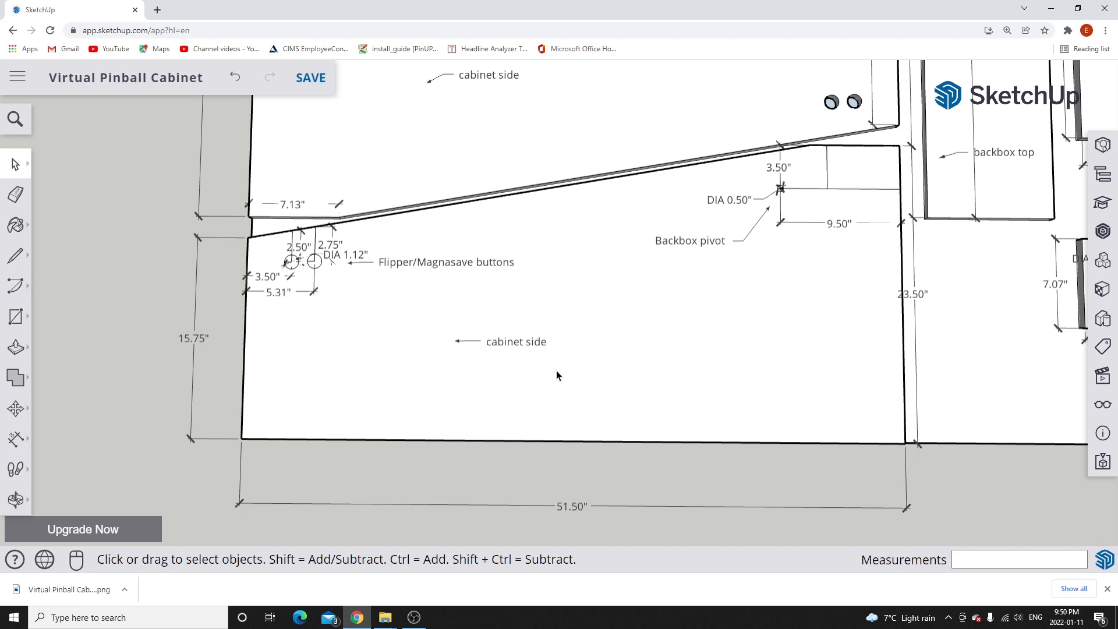
pyautogui.scroll(-3, 556, 375)
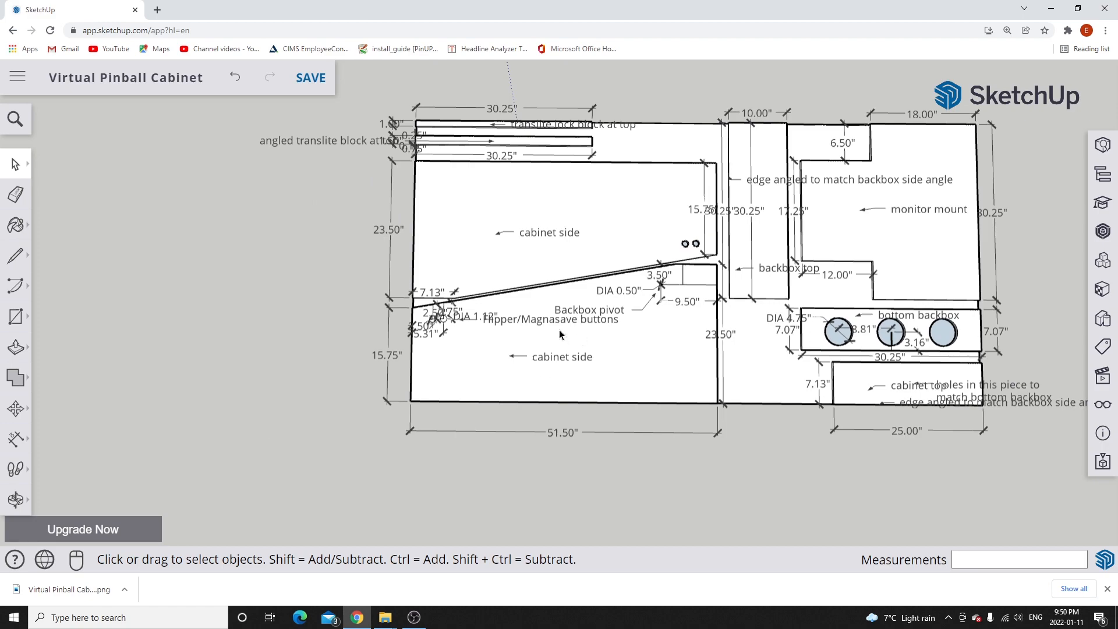
# Inspect the hole and cutout dimensions on the cabinet front panel in the fully annotated upper sheet.
pyautogui.scroll(-5, 620, 331)
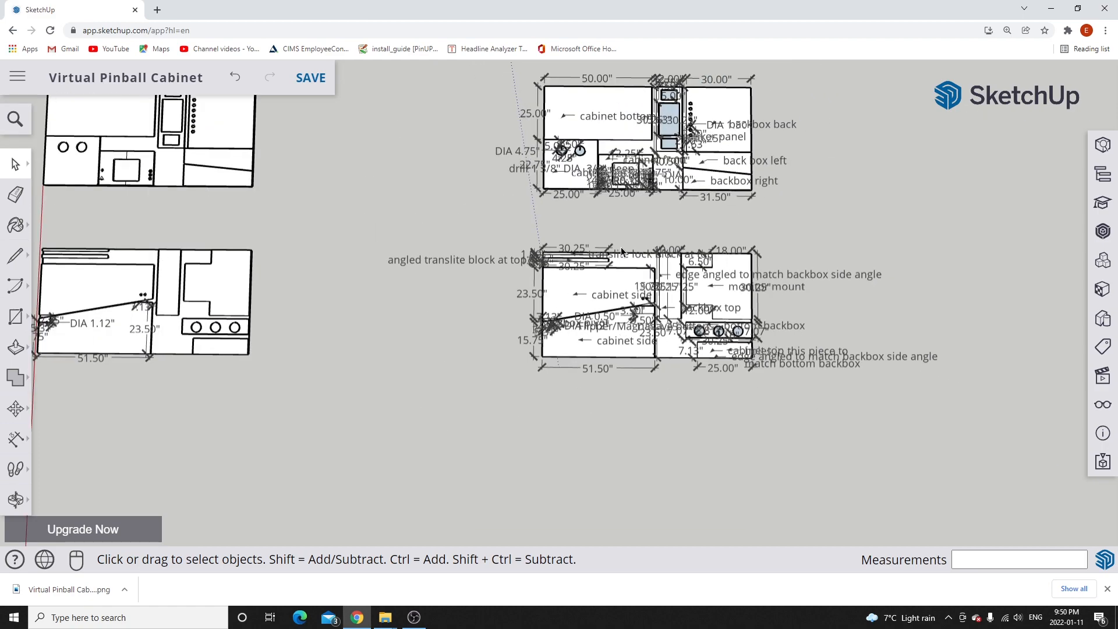
pyautogui.scroll(4, 601, 139)
pyautogui.scroll(6, 603, 184)
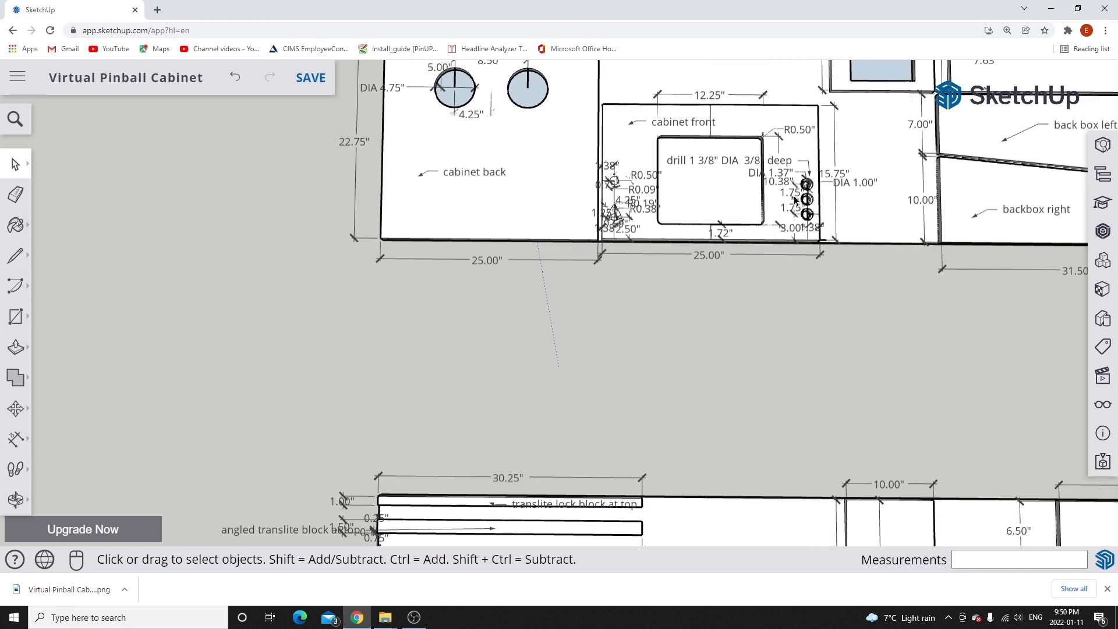
pyautogui.scroll(4, 795, 200)
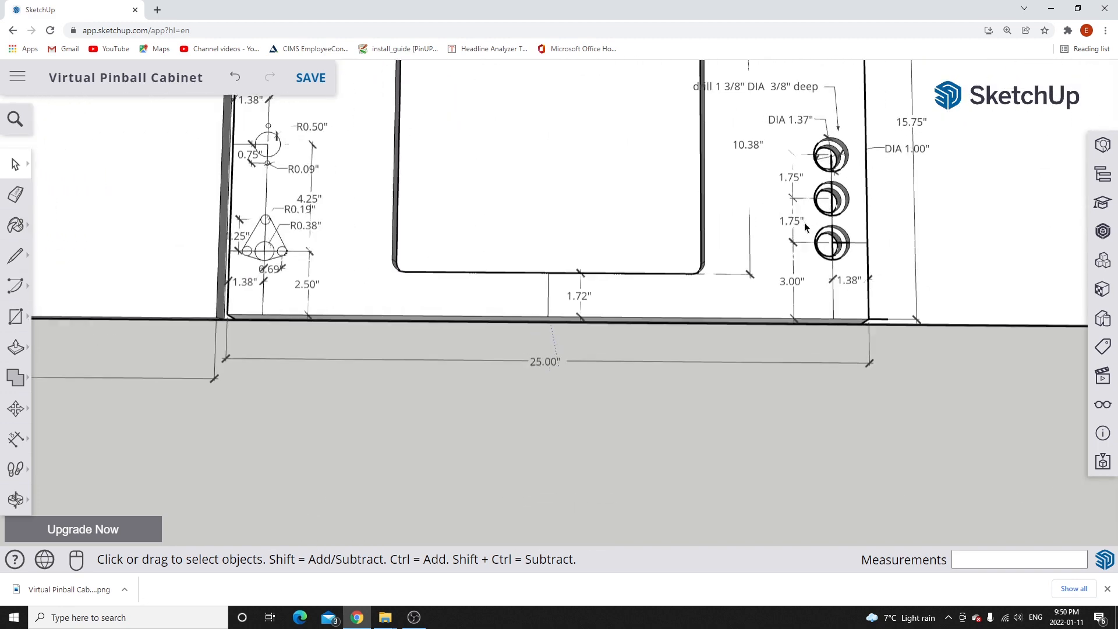
pyautogui.scroll(-1, 830, 265)
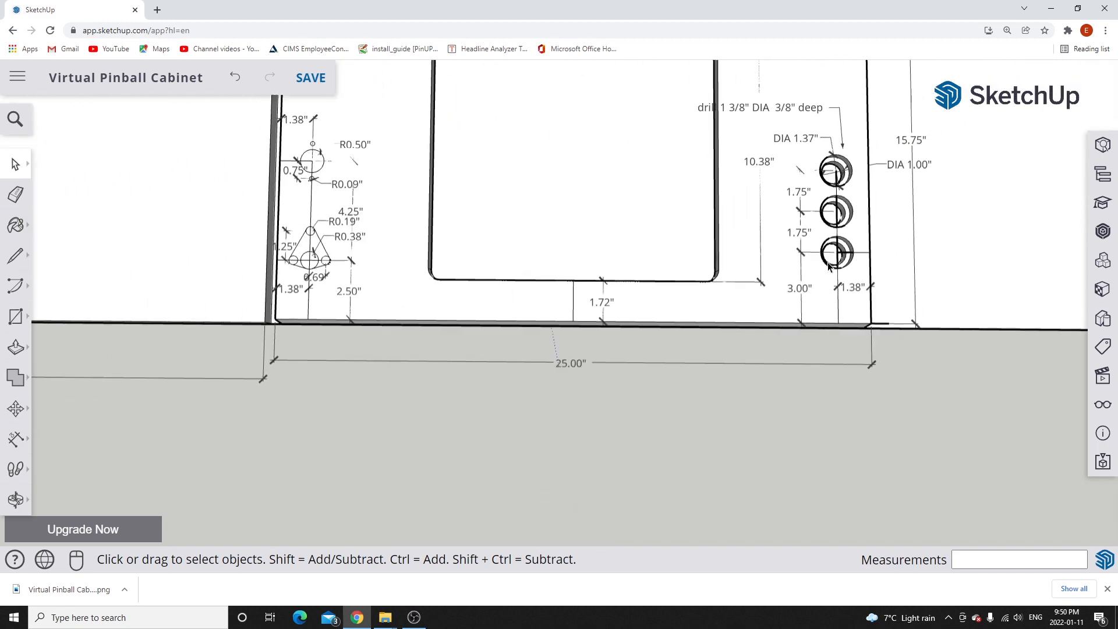
pyautogui.scroll(4, 344, 262)
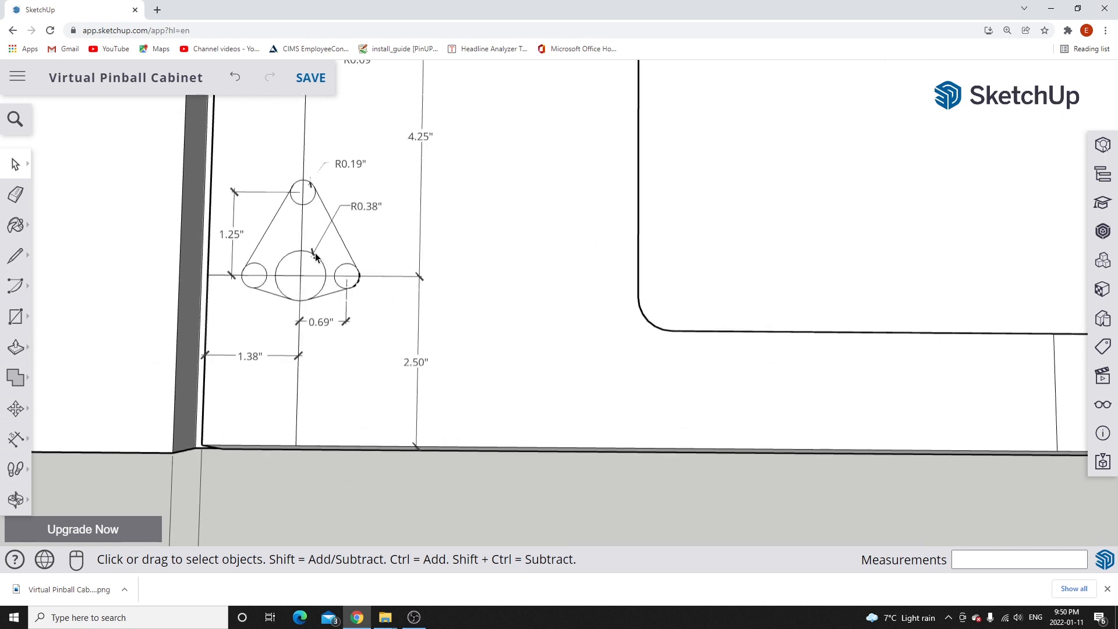
# Examine the lower hole pattern dimensions and overall hole layout on the cabinet front panel.
pyautogui.scroll(1, 314, 257)
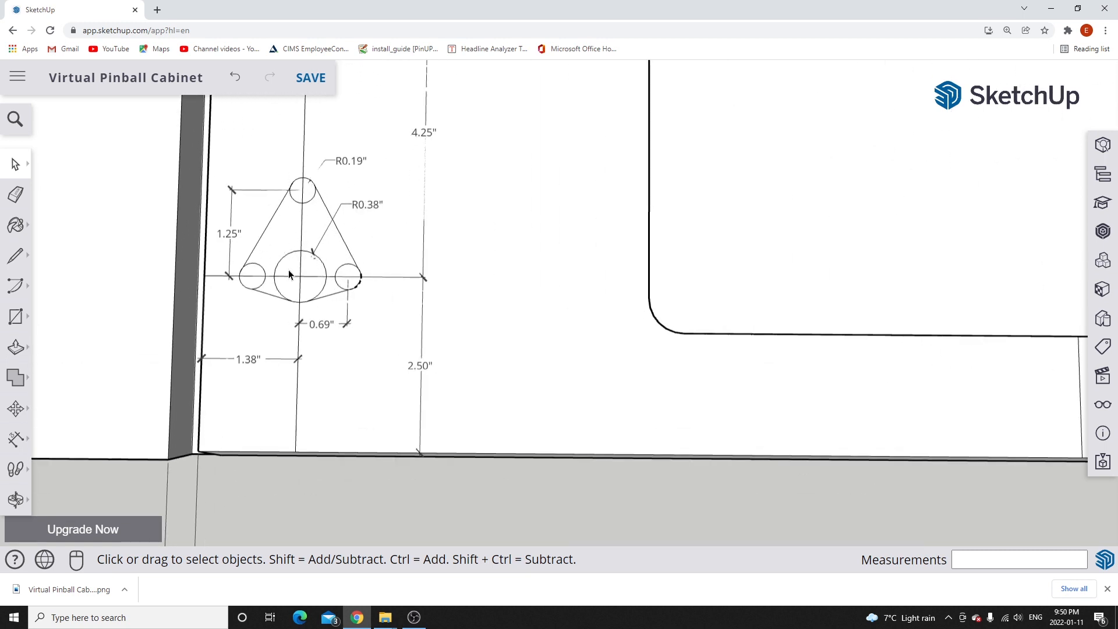
pyautogui.scroll(-6, 324, 262)
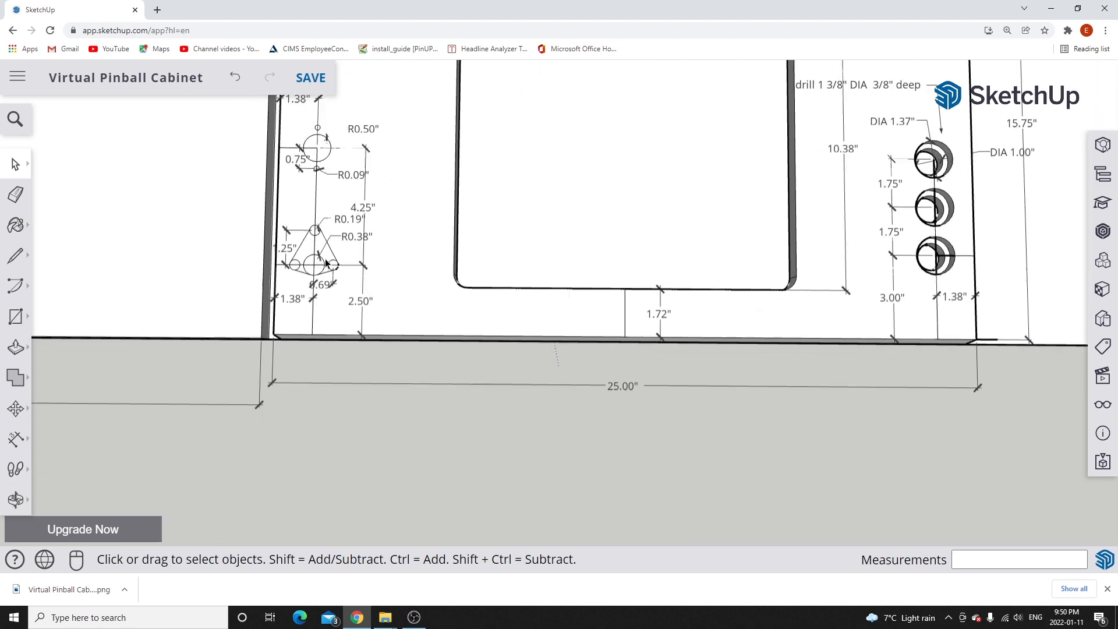
pyautogui.scroll(-5, 334, 263)
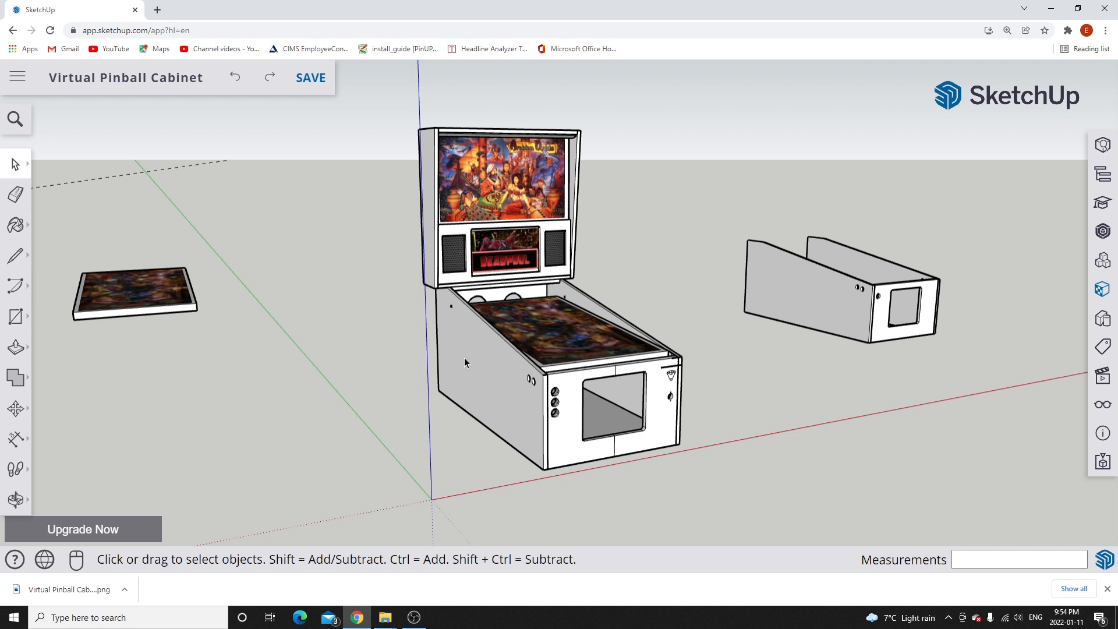
# Paint the assembled cabinet's side panel and front panel with the Ty_Yellow material.
pyautogui.click(491, 365)
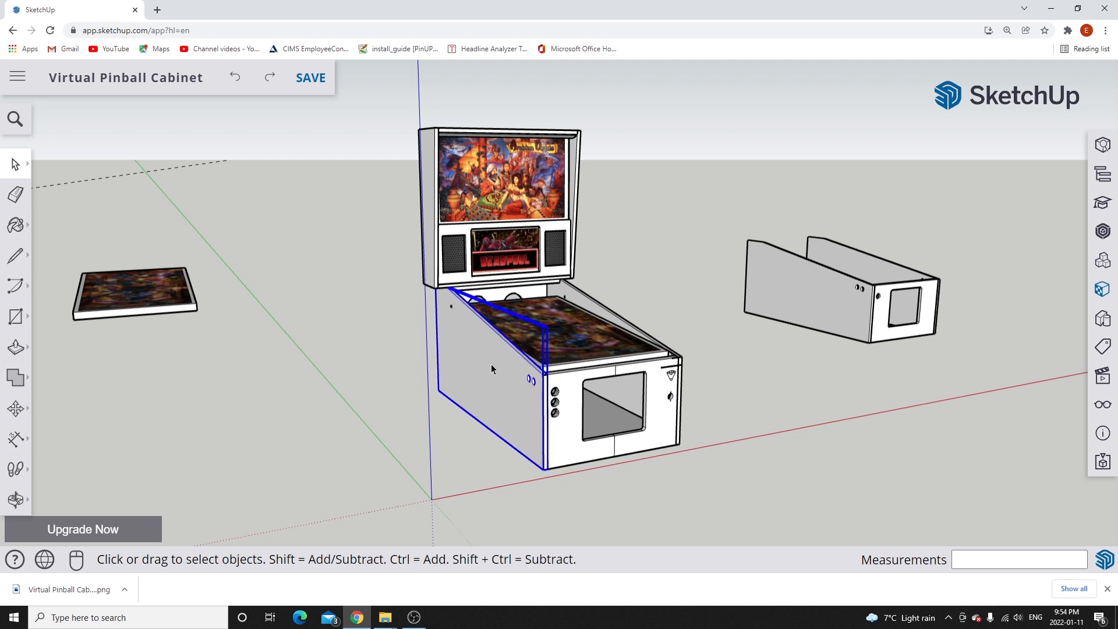
pyautogui.click(15, 225)
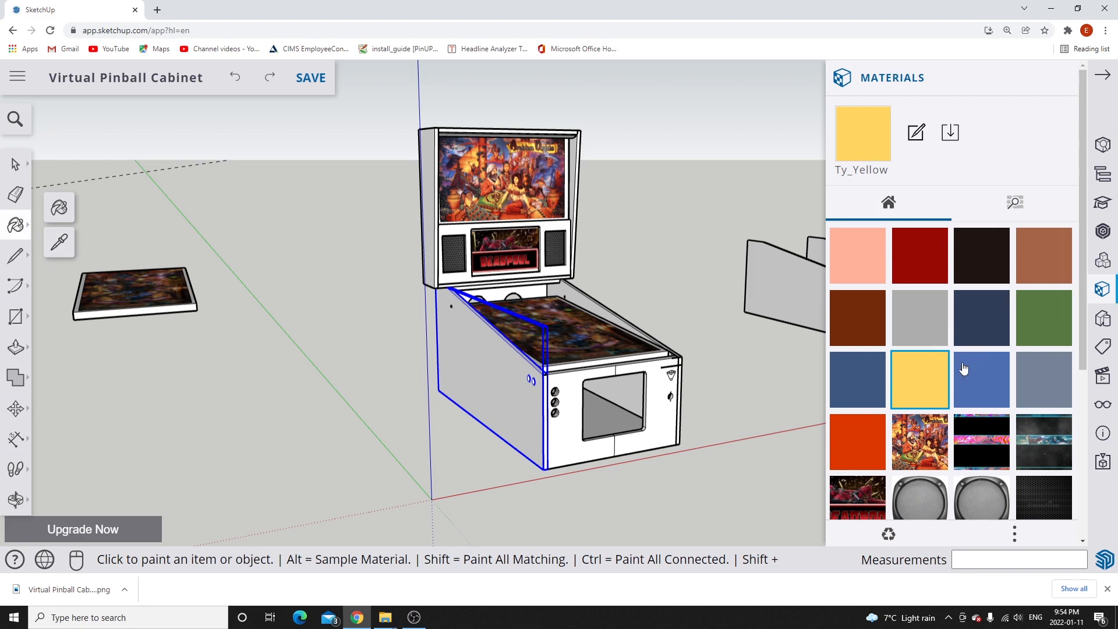
pyautogui.scroll(-1, 995, 342)
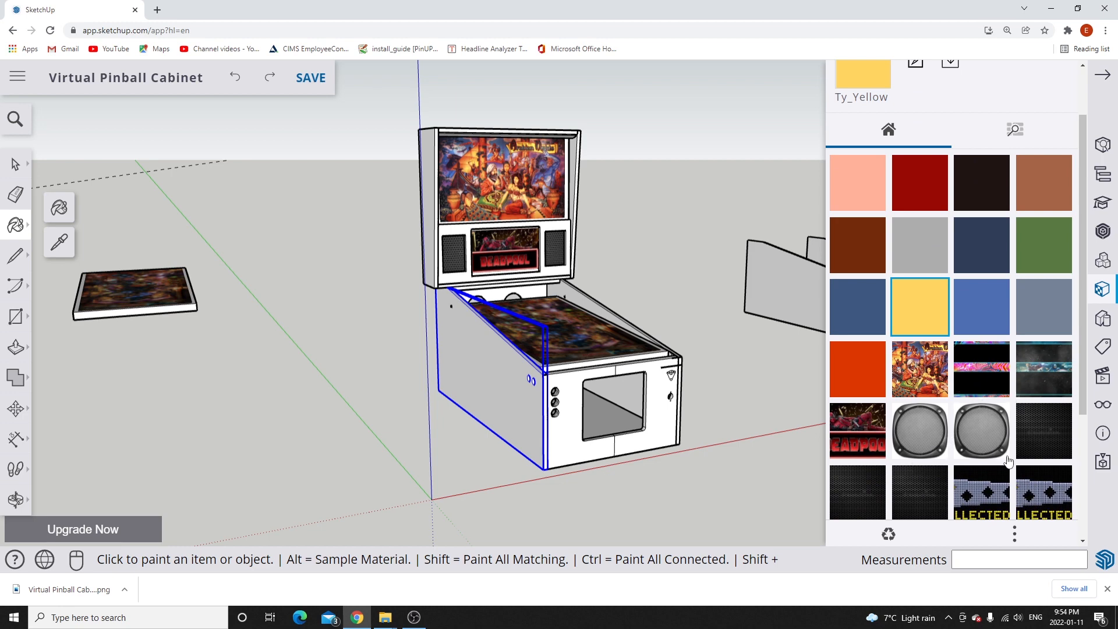
pyautogui.scroll(-2, 1009, 461)
pyautogui.scroll(3, 1008, 461)
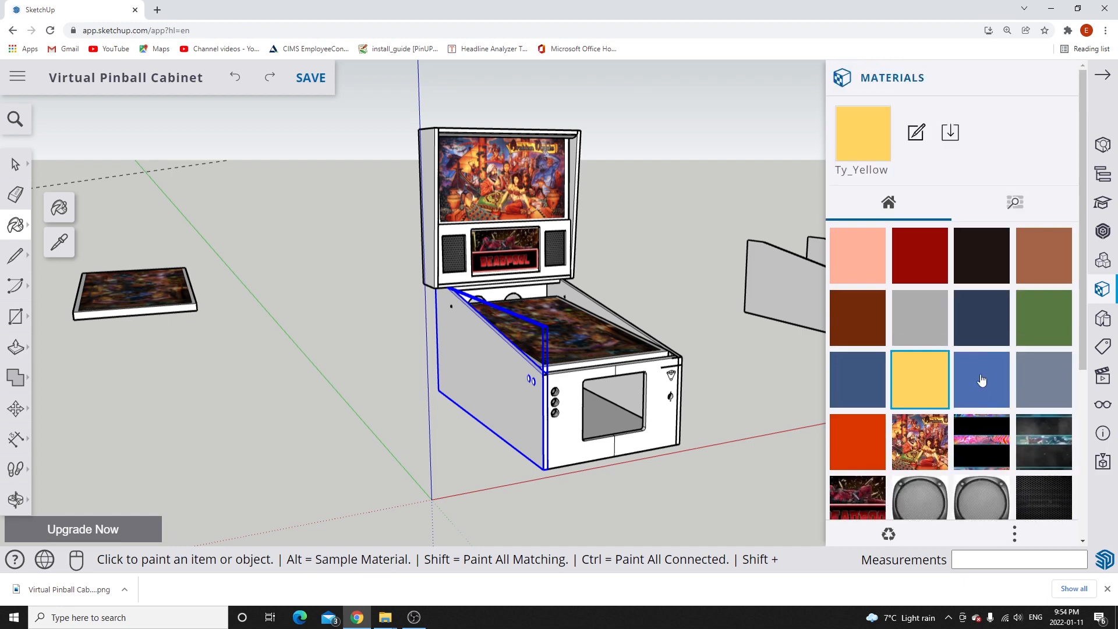
pyautogui.click(935, 383)
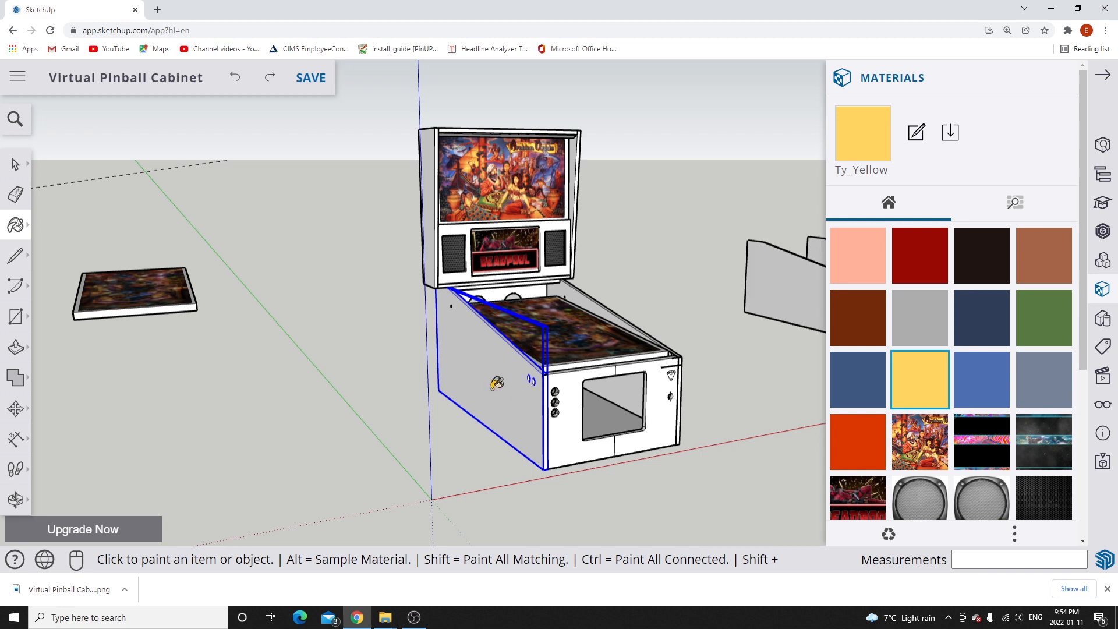
pyautogui.click(497, 383)
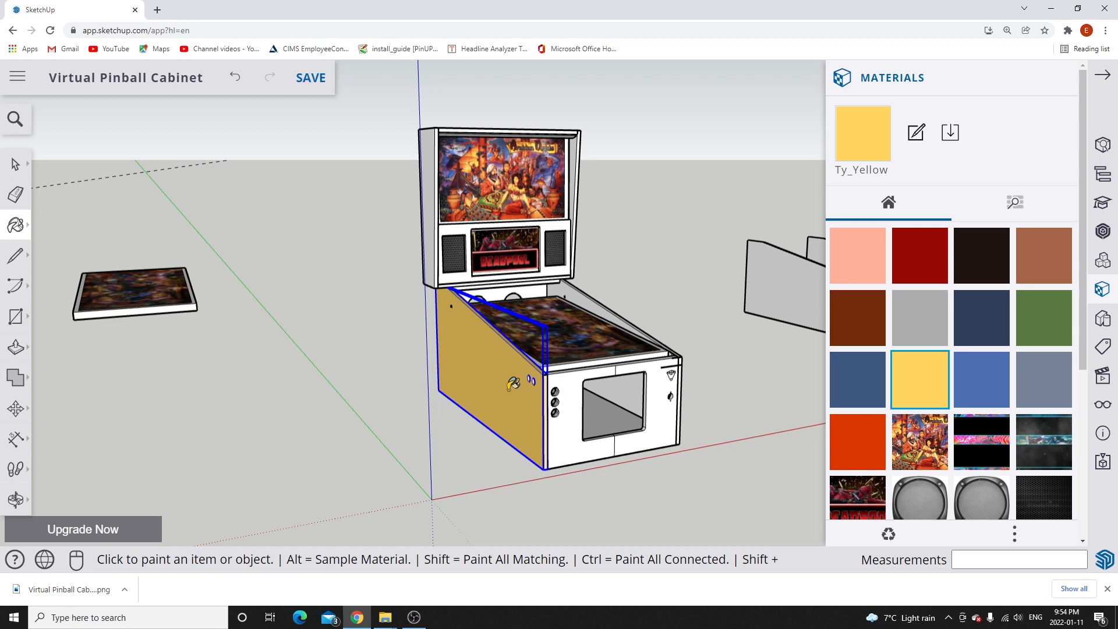
pyautogui.click(567, 405)
# Paint the rear panel behind the playfield and the backbox's speaker panel, sides, bottom and top with Ty_Yellow.
pyautogui.scroll(3, 465, 302)
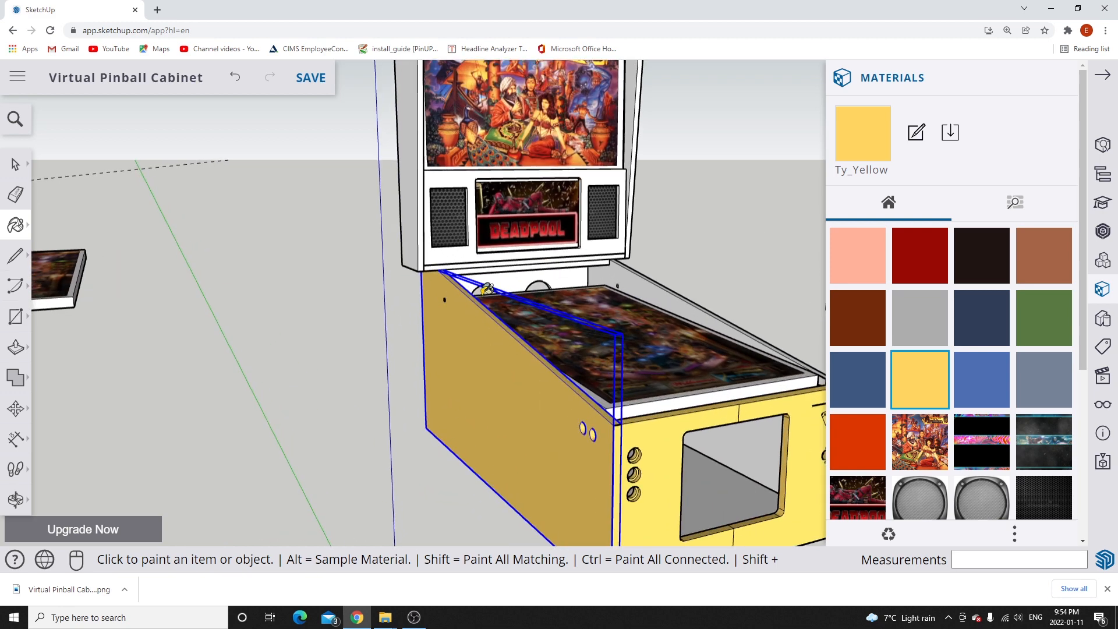
pyautogui.click(461, 254)
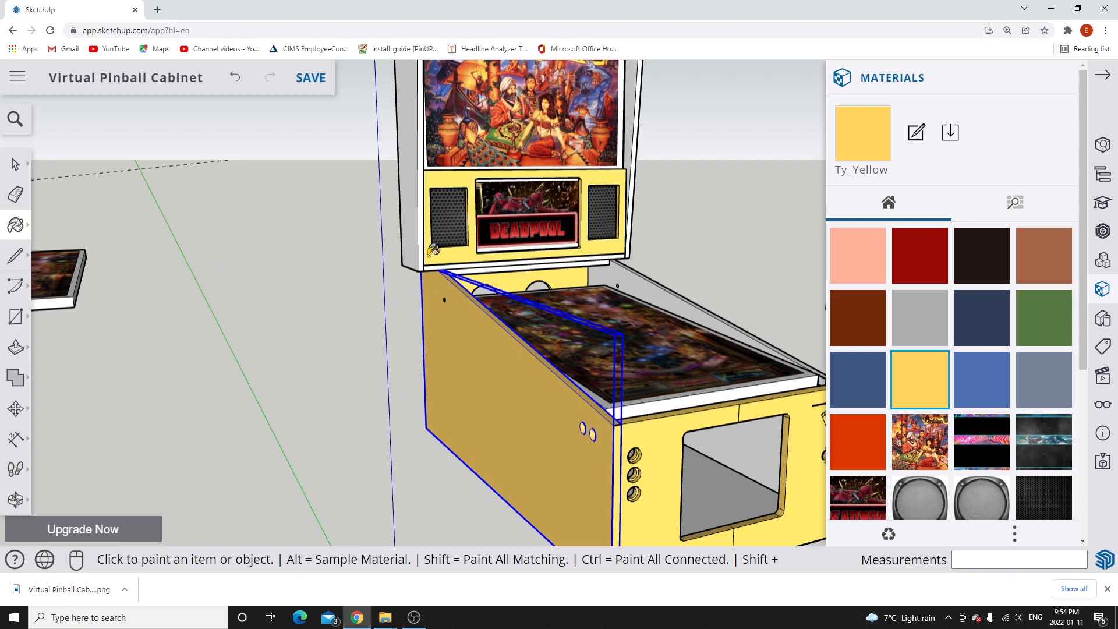
pyautogui.click(424, 247)
pyautogui.click(438, 261)
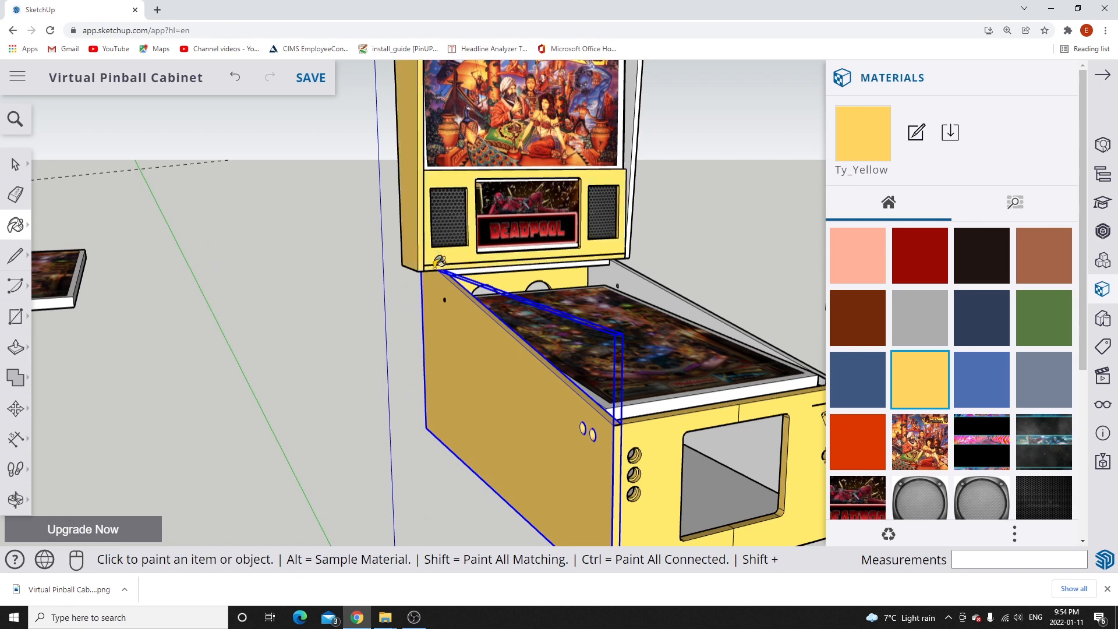
pyautogui.click(634, 156)
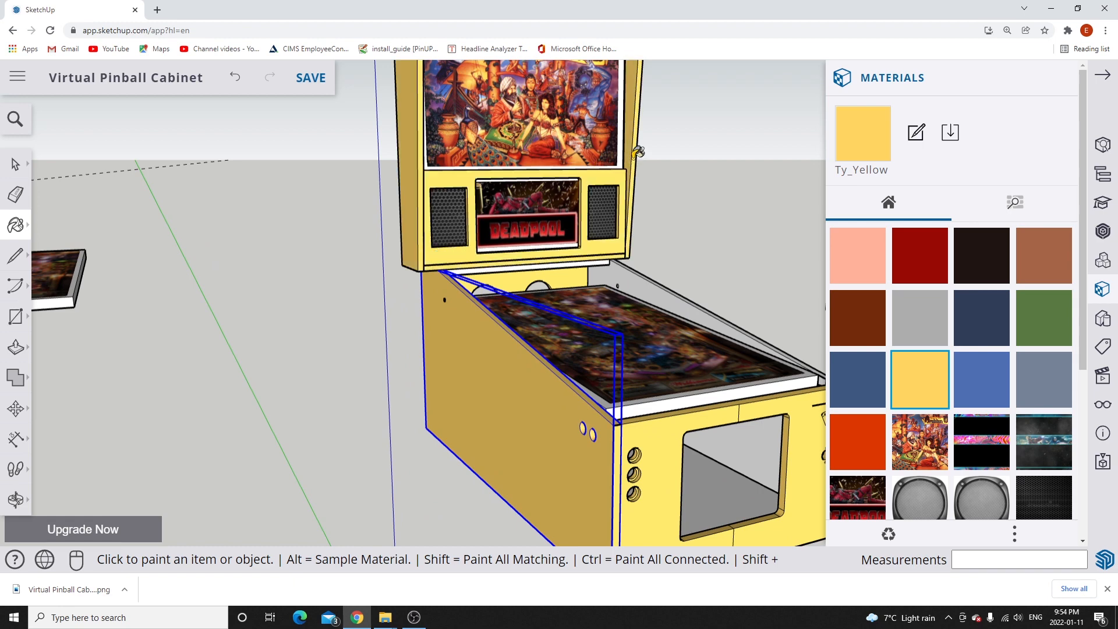
pyautogui.scroll(-3, 634, 167)
pyautogui.scroll(4, 582, 95)
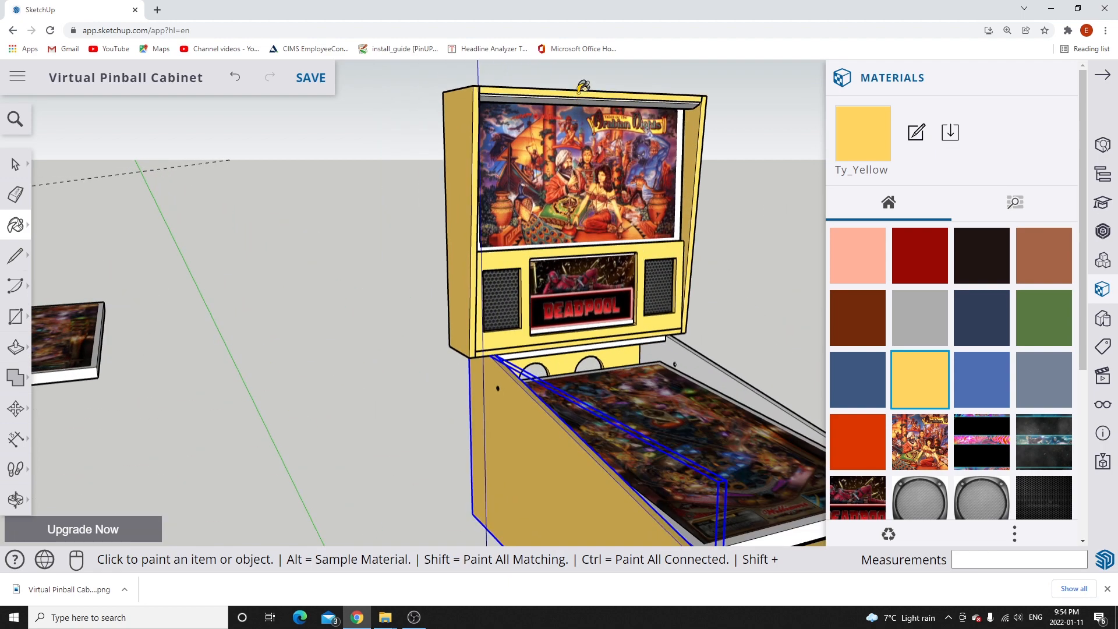
pyautogui.click(584, 96)
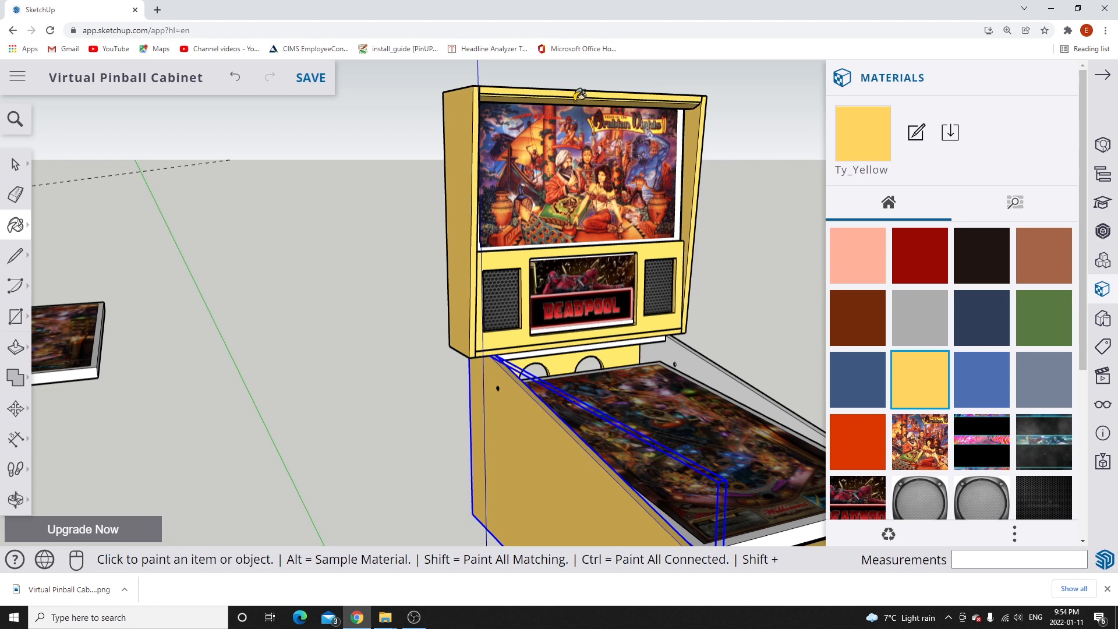
# Repaint the backbox speaker panel with the dark Ty_Gray2 material.
pyautogui.click(993, 257)
pyautogui.scroll(4, 632, 259)
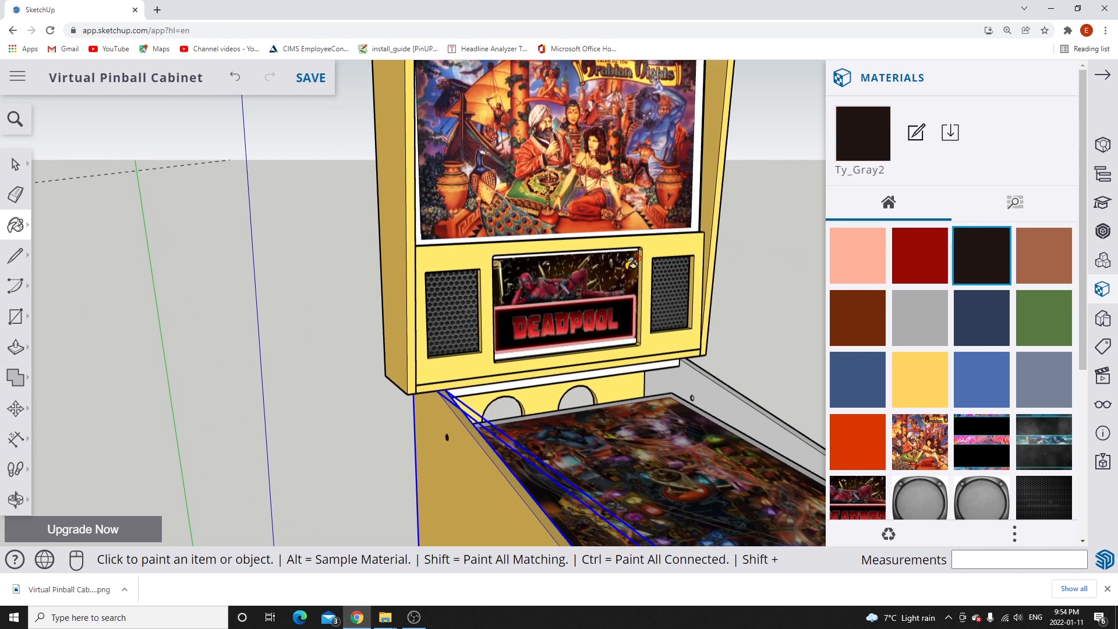
pyautogui.click(668, 246)
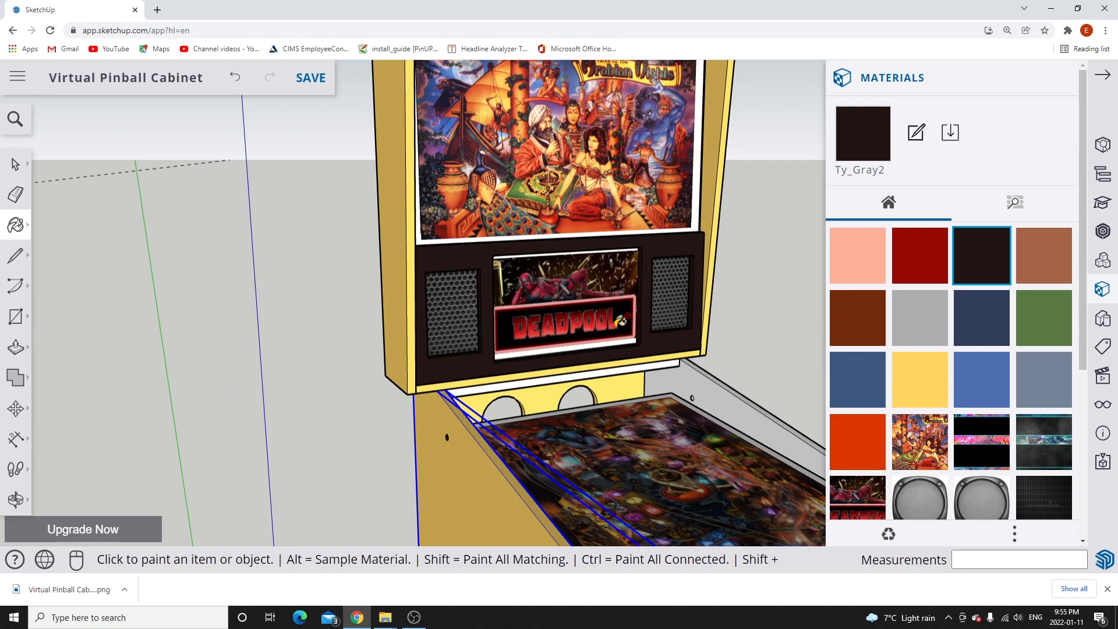
# Apply Ty_Gray2 to the backbox's upper inner trim, the backglass and DMD screen frames, and the strip beneath the backbox.
pyautogui.scroll(-2, 622, 320)
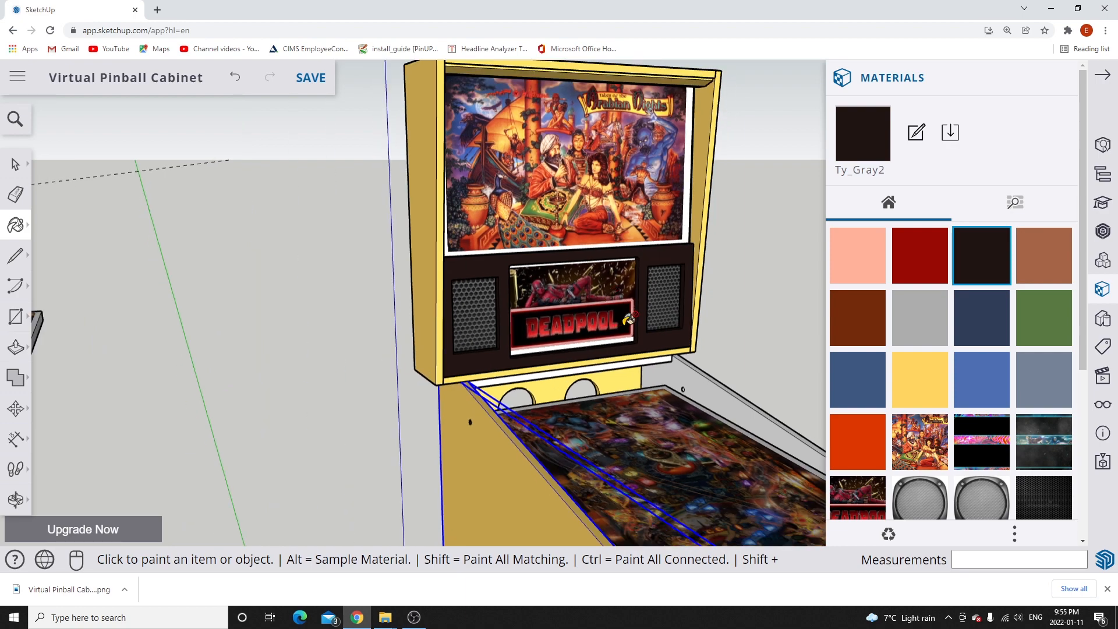
pyautogui.scroll(-2, 629, 317)
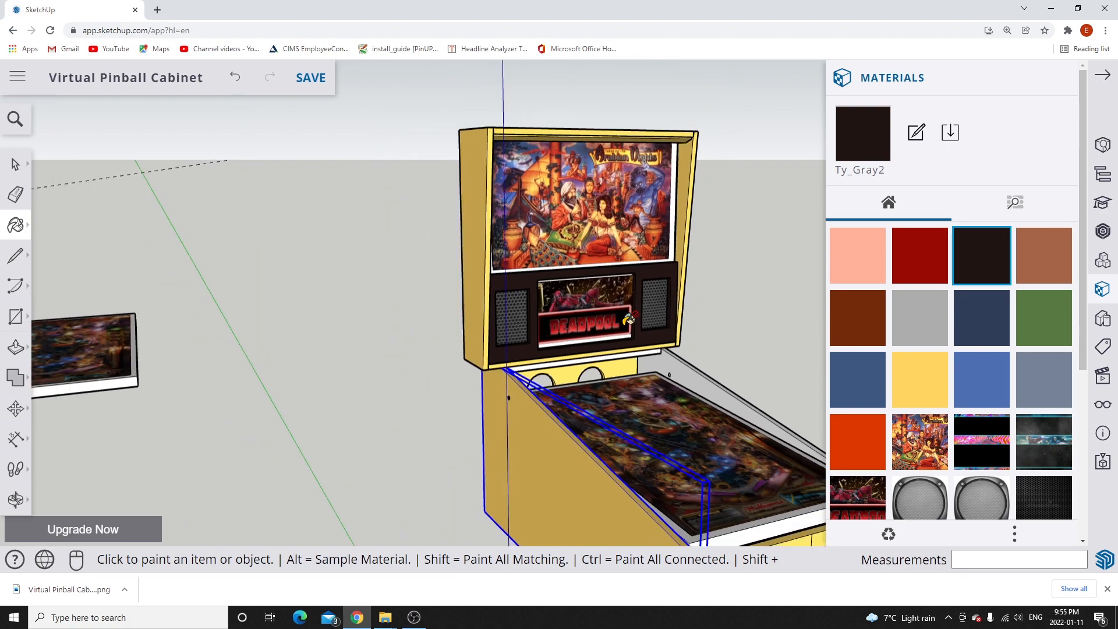
pyautogui.click(597, 138)
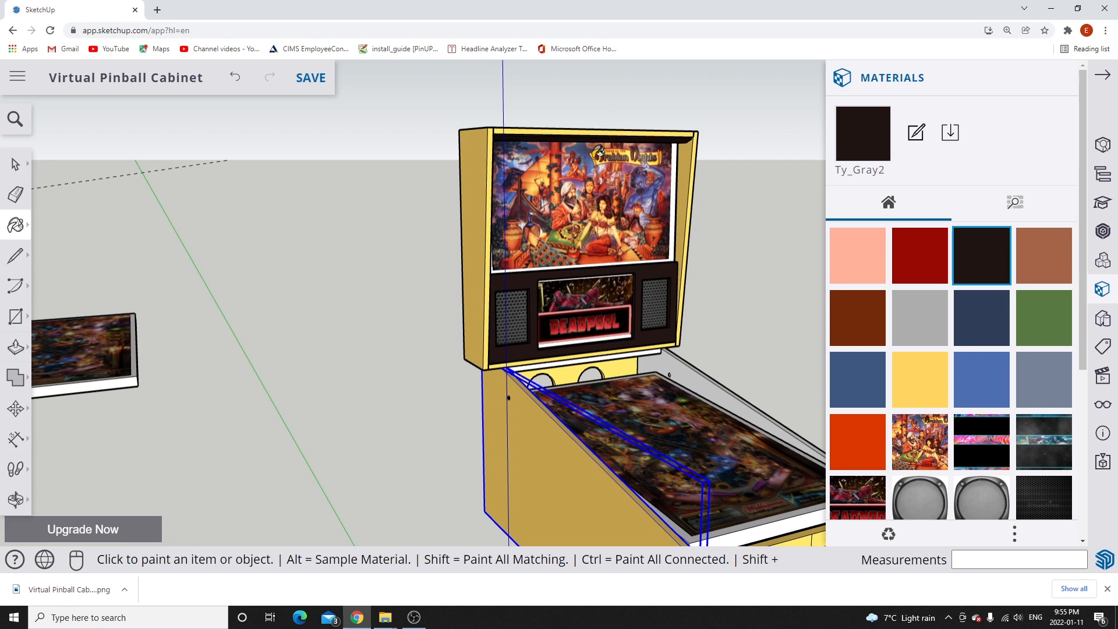
pyautogui.click(675, 233)
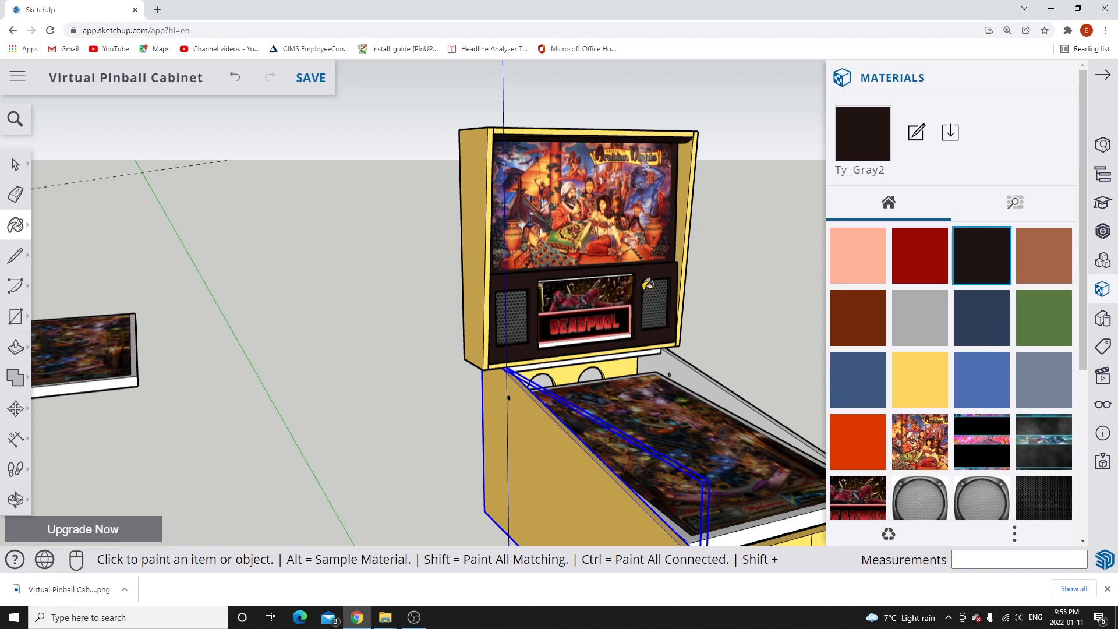
pyautogui.click(620, 333)
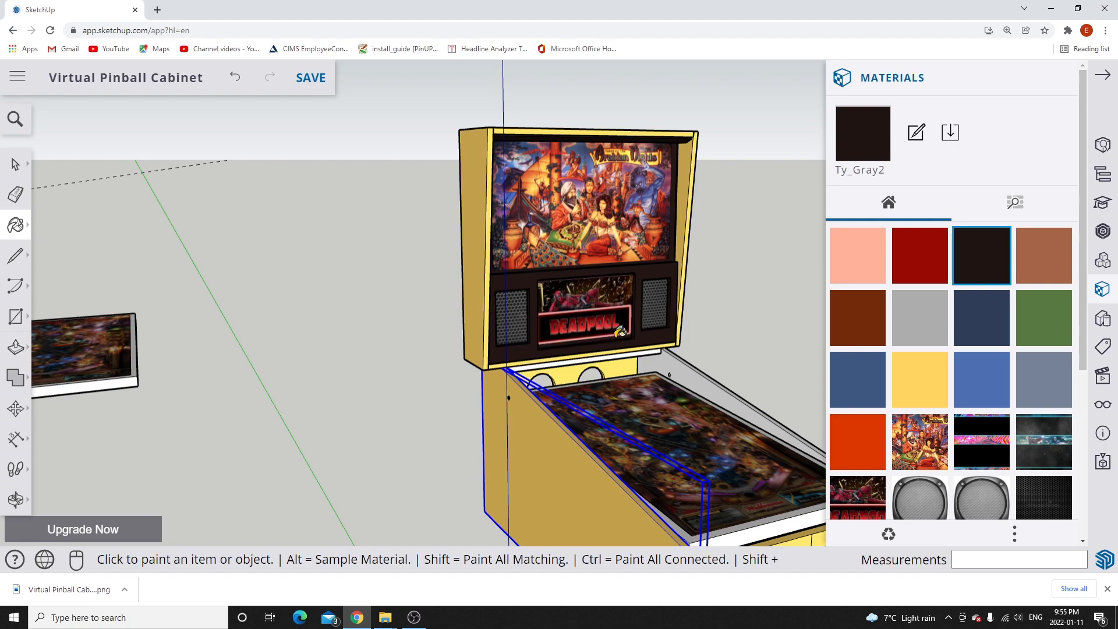
pyautogui.scroll(2, 574, 344)
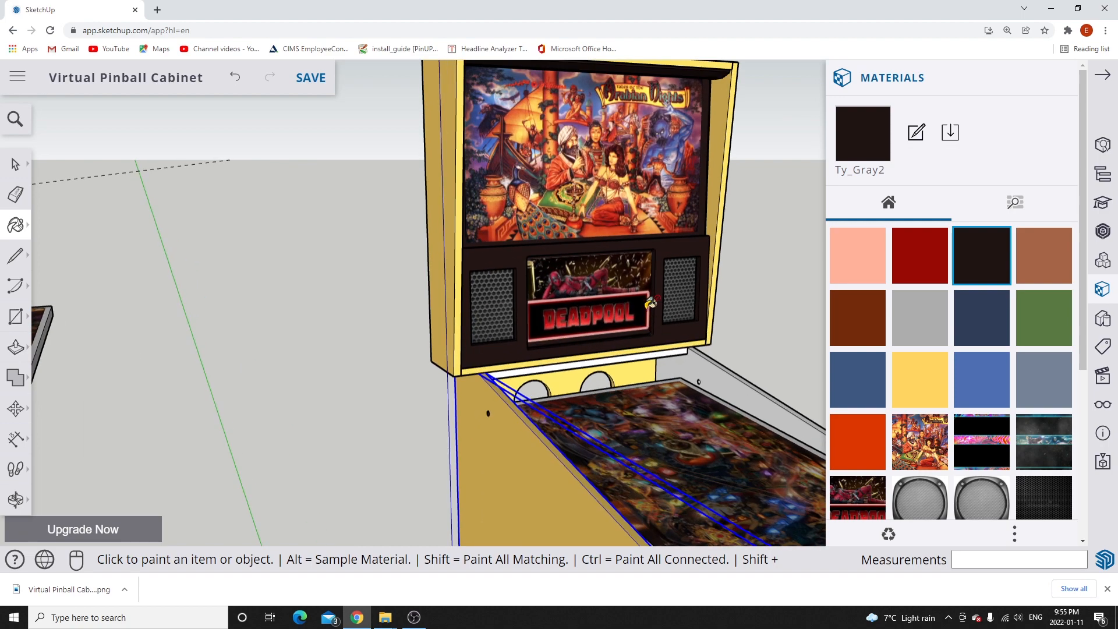
pyautogui.click(644, 352)
pyautogui.moveTo(487, 407)
pyautogui.mouseDown(button='middle')
pyautogui.moveTo(405, 331)
pyautogui.moveTo(419, 369)
pyautogui.moveTo(665, 386)
pyautogui.mouseUp(button='middle')
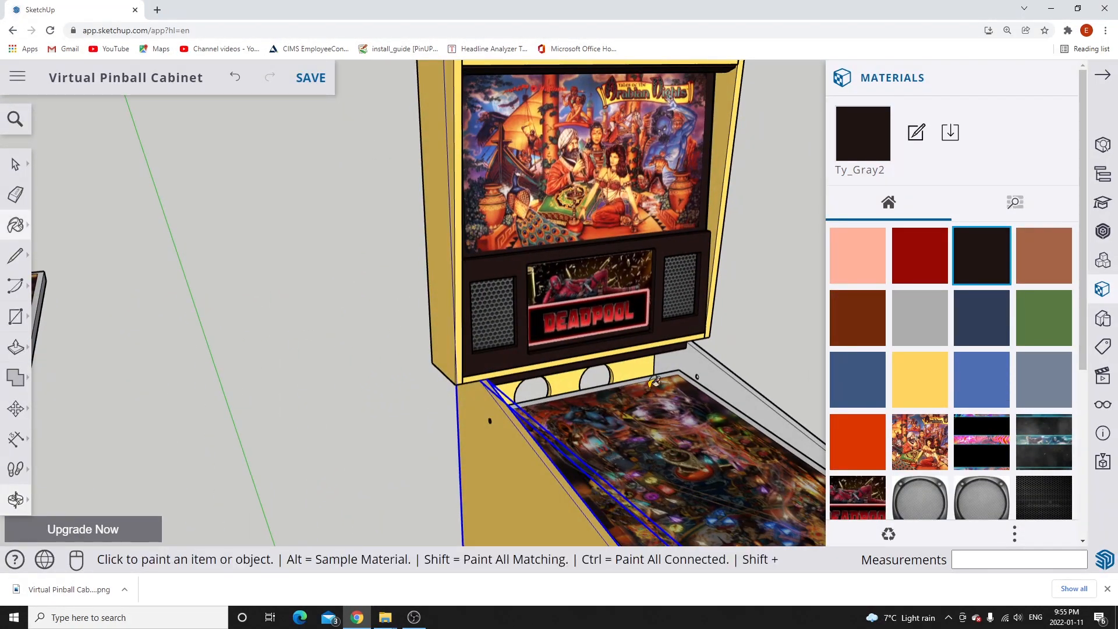
# Examine the fully black-painted copy of the pinball cabinet beside the other models.
pyautogui.scroll(-2, 466, 277)
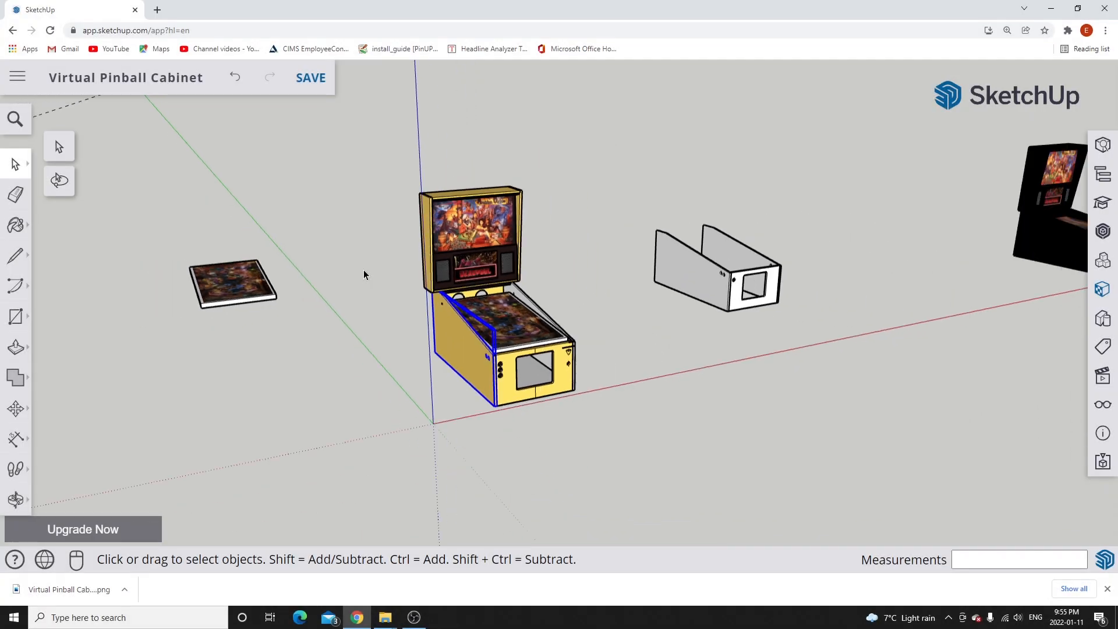
pyautogui.scroll(-2, 364, 270)
pyautogui.scroll(-1, 363, 275)
pyautogui.scroll(4, 757, 239)
pyautogui.scroll(2, 883, 204)
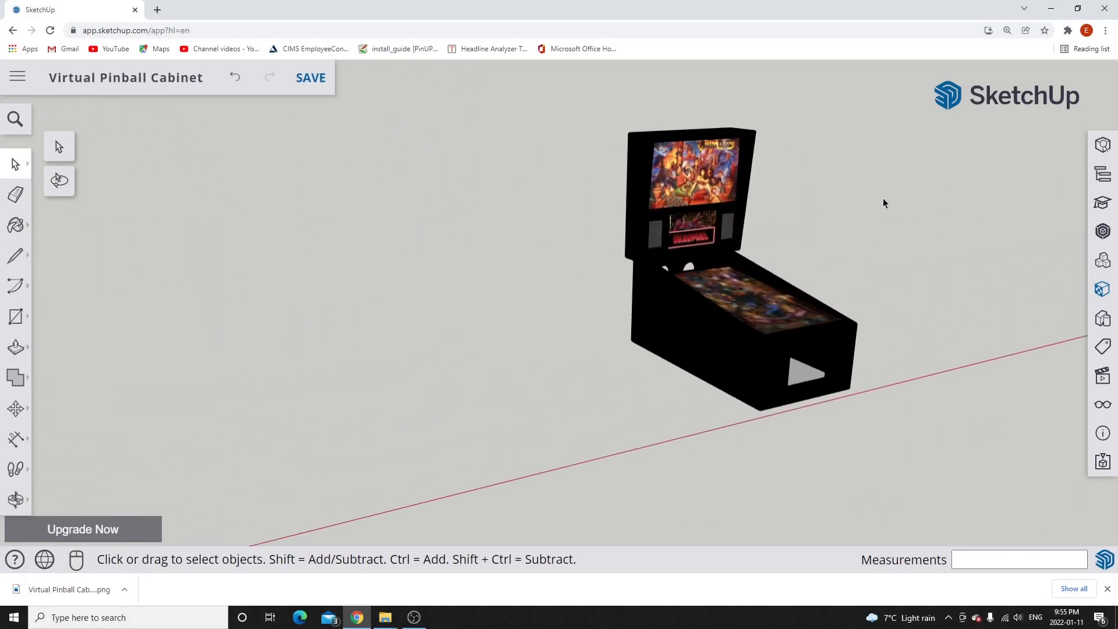
pyautogui.scroll(2, 851, 241)
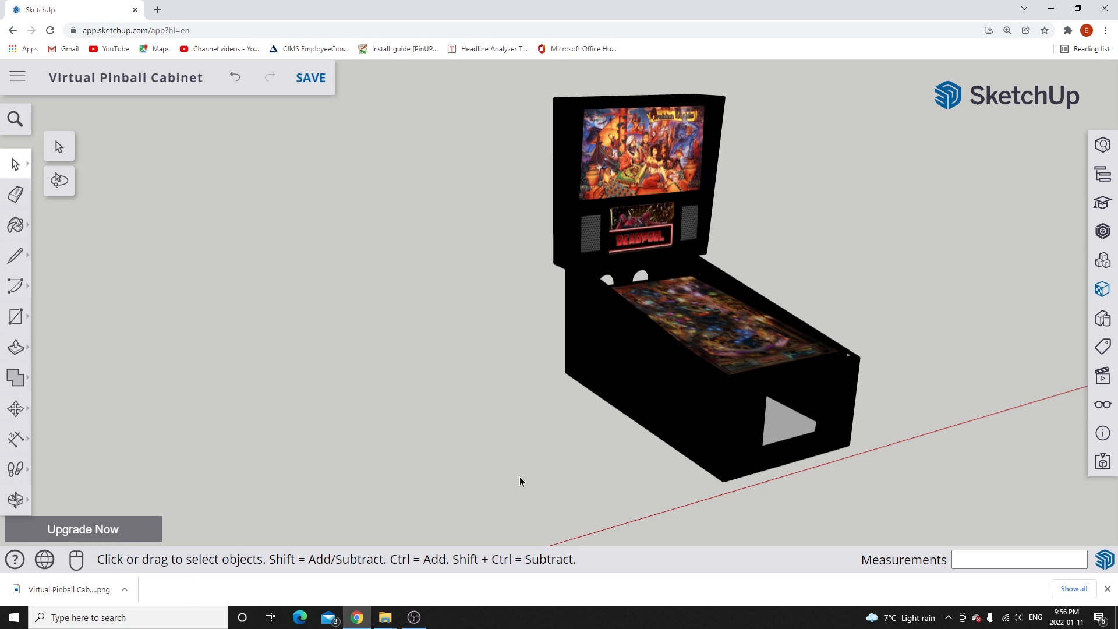
pyautogui.scroll(-1, 524, 478)
pyautogui.scroll(1, 820, 252)
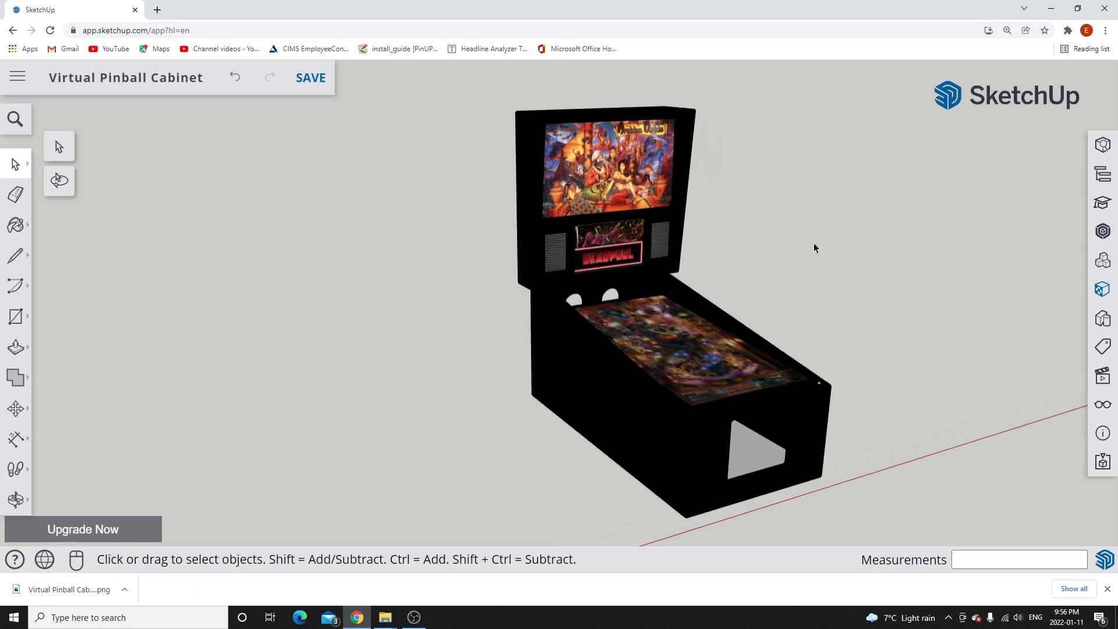